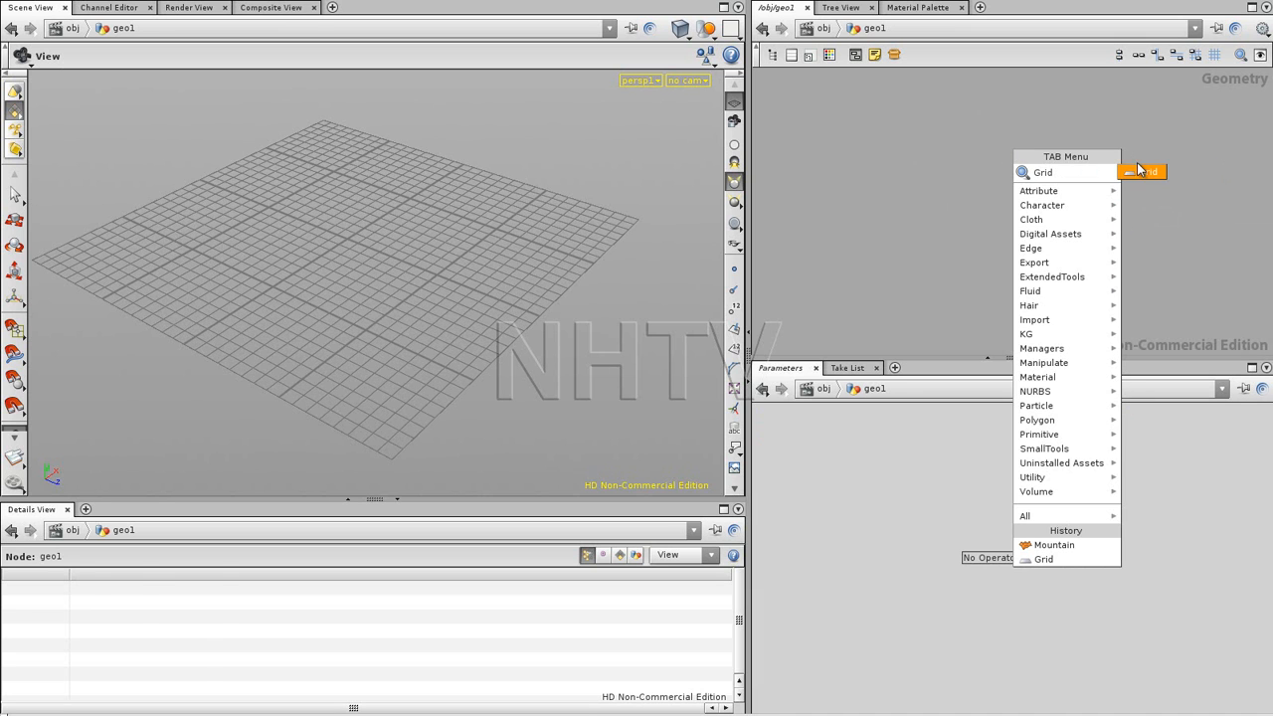
Add a Grid node and set its size to 20 and its rows to 100.
click(1142, 172)
click(957, 184)
drag(895, 504, 813, 506)
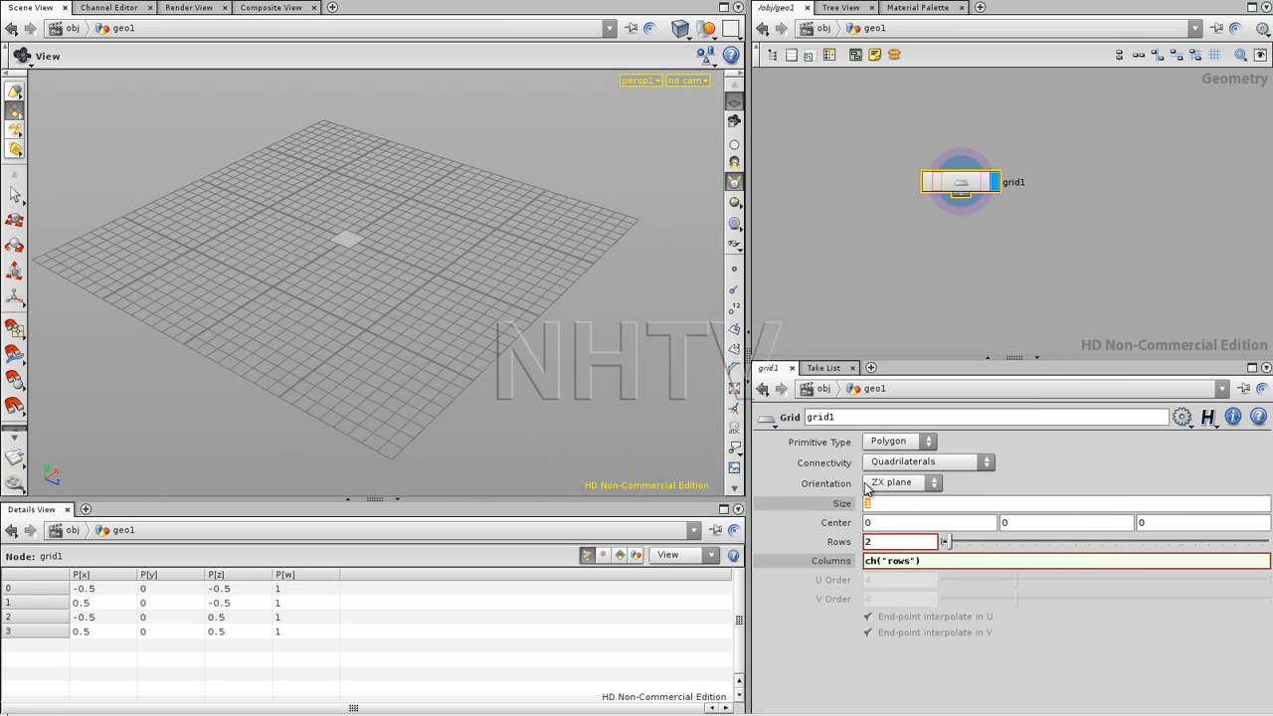
text(20)
key(Return)
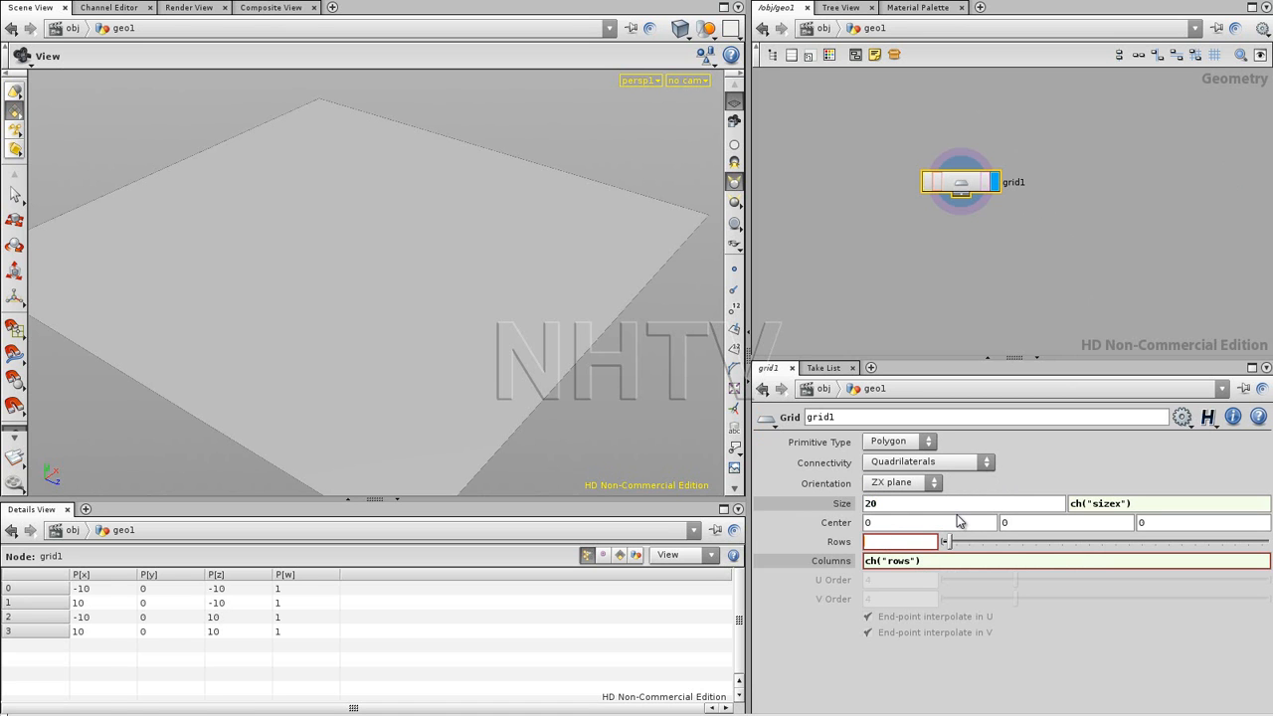
text(100)
key(Return)
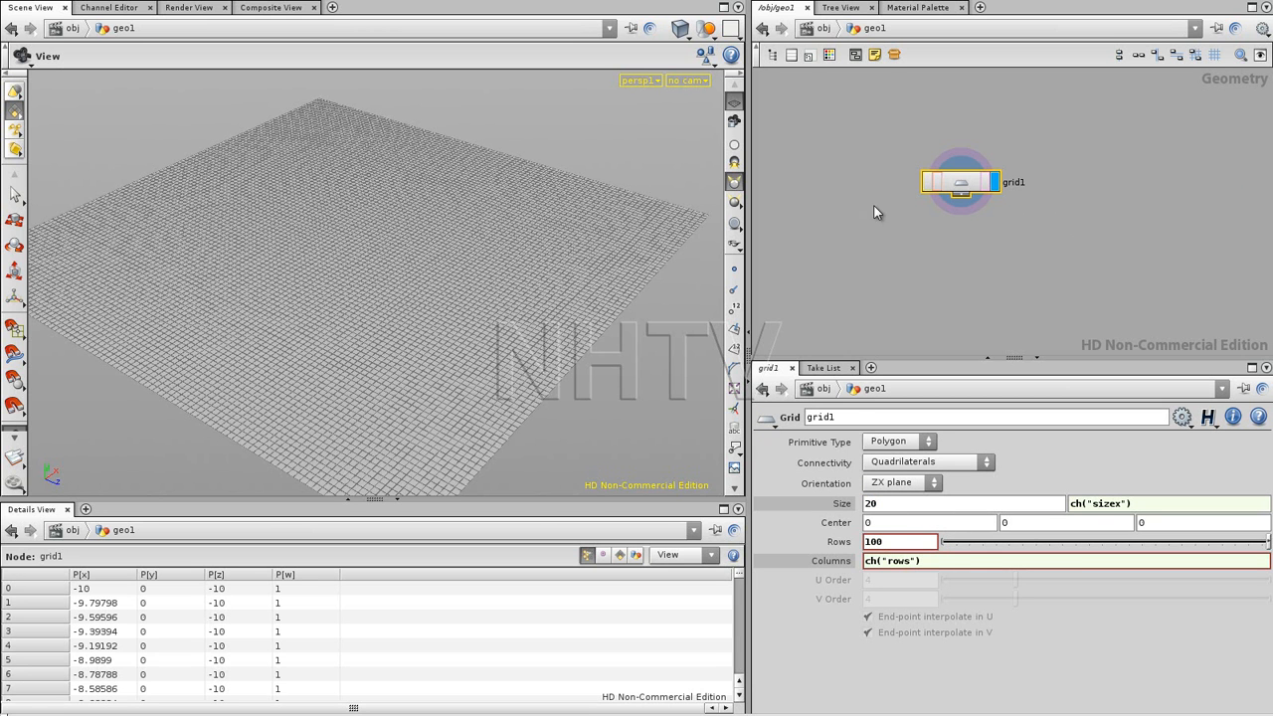
Collapse the details pane and add a Mountain node directly beneath the grid node.
click(397, 501)
key(Tab)
text(Mountain)
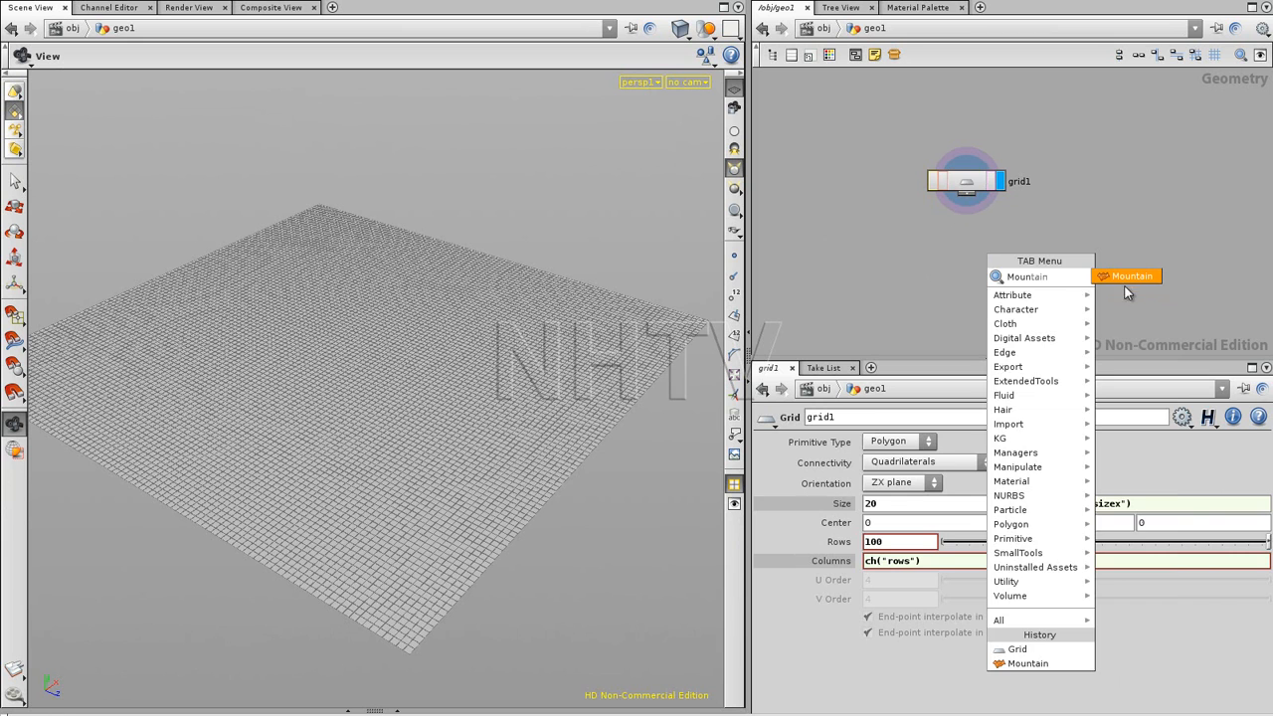
key(Return)
click(970, 233)
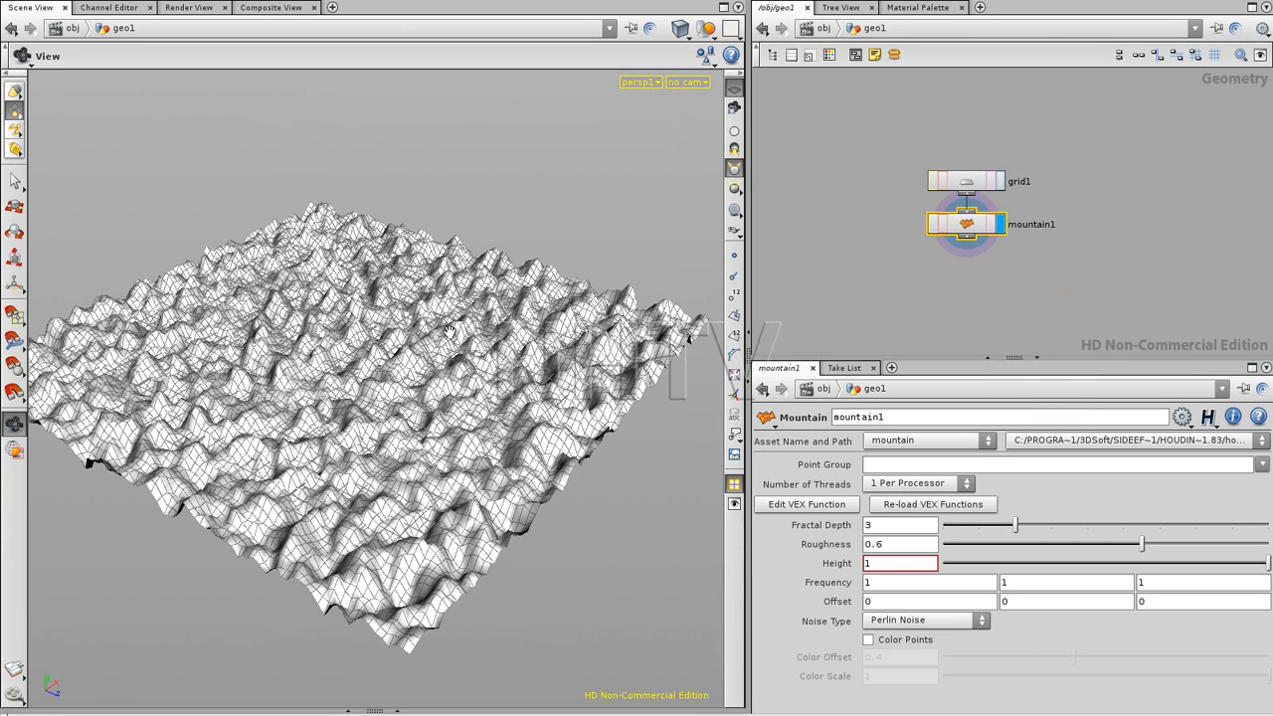
Set the mountain's frequency to 0.1 on all three axes and its height to 5.
drag(462, 343, 557, 313)
right_drag(418, 361, 395, 388)
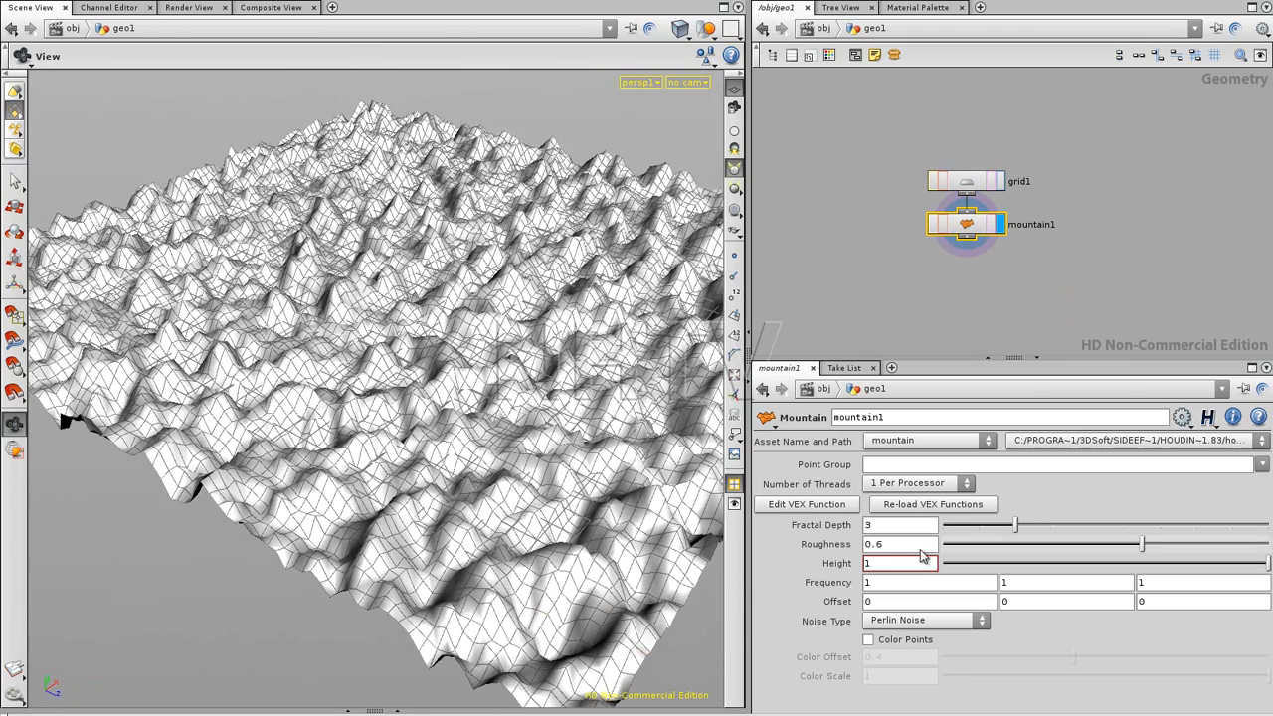
middle_drag(853, 587, 798, 581)
drag(468, 295, 413, 298)
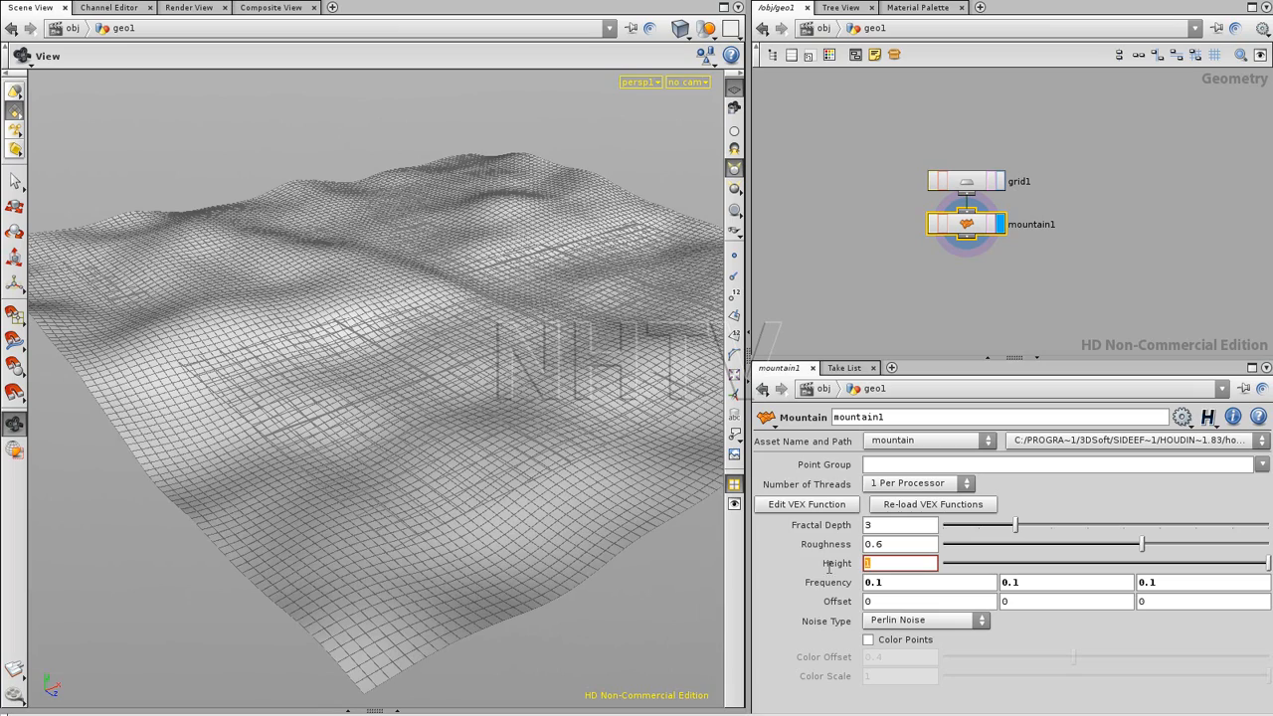
drag(895, 566, 821, 549)
text(5)
key(Return)
drag(283, 326, 230, 319)
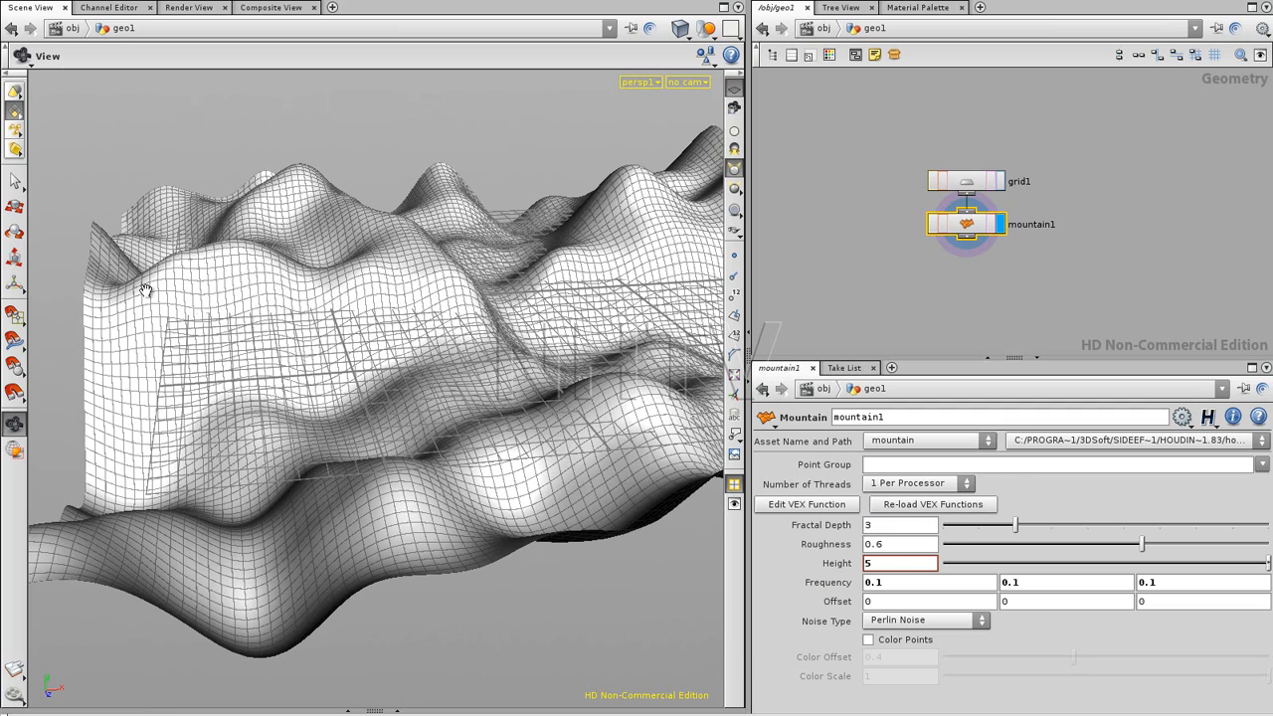
Raise the mountain's fractal depth to 10 and reduce its roughness to 0.483.
drag(1016, 525, 1269, 524)
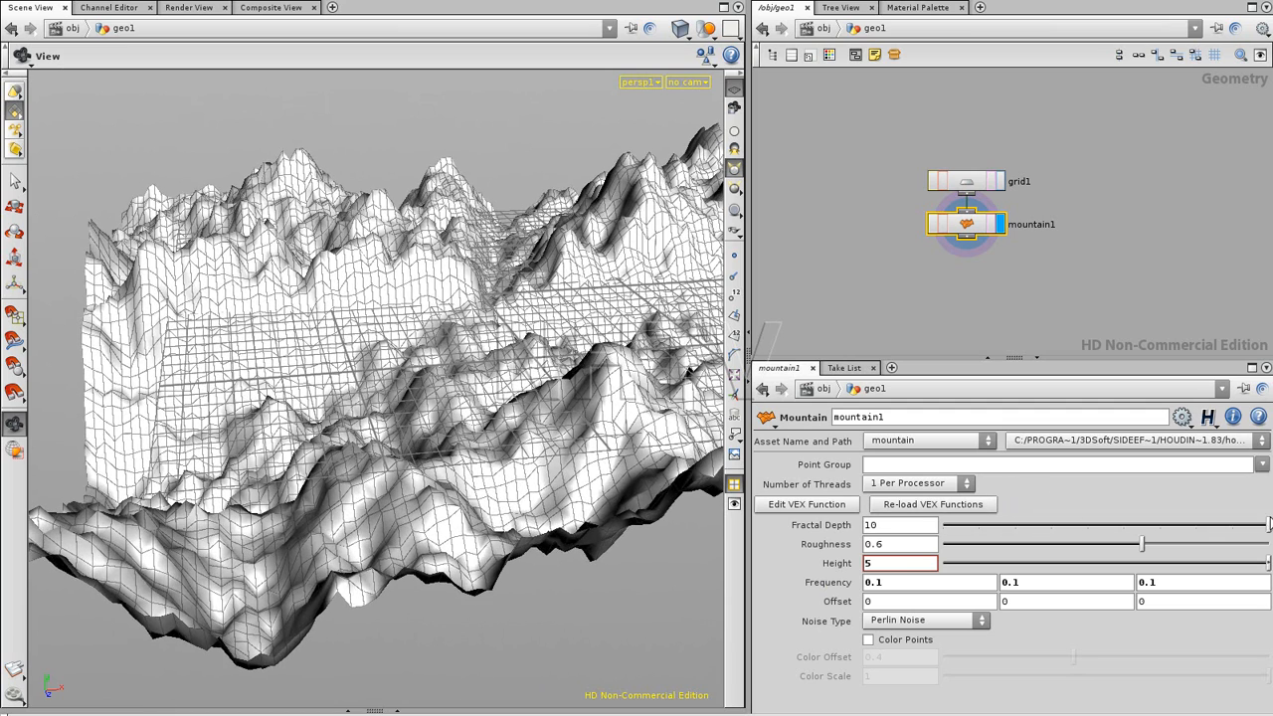
drag(338, 313, 438, 320)
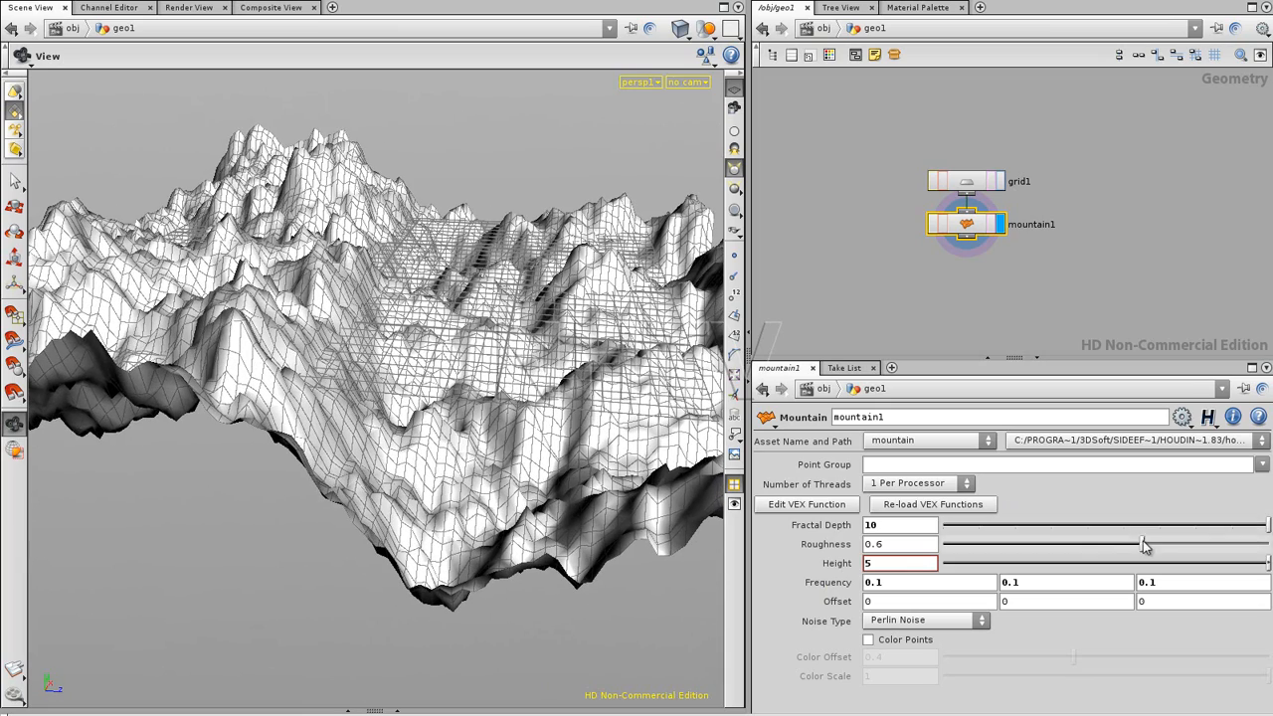
drag(427, 388, 497, 390)
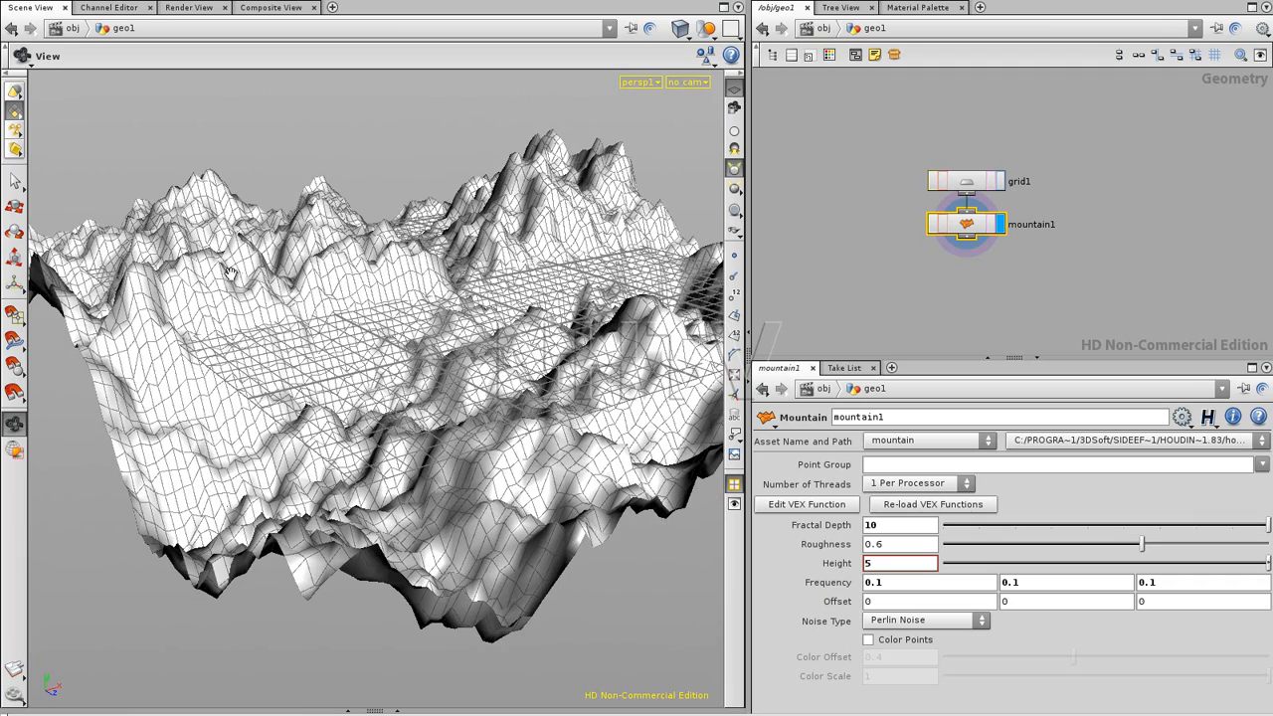
drag(1141, 543, 1100, 544)
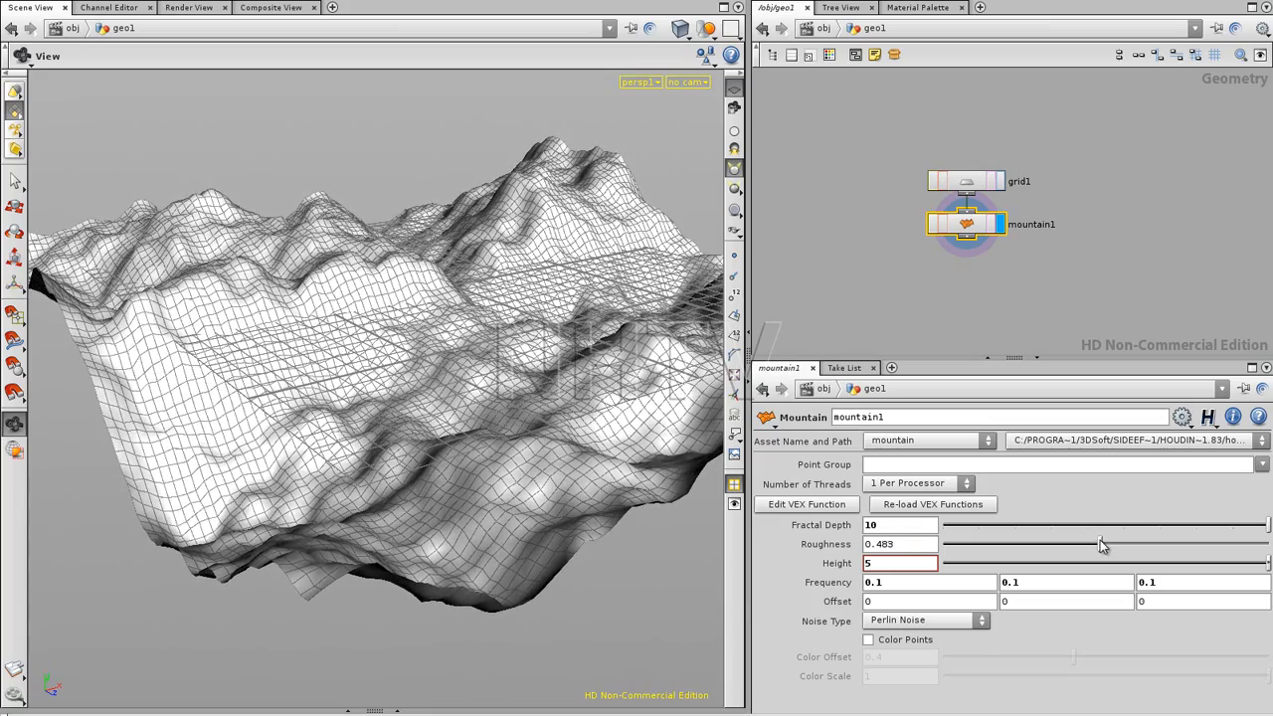
mouse_move(648, 455)
mouse_down()
mouse_move(328, 338)
mouse_move(221, 369)
mouse_move(334, 306)
mouse_move(343, 273)
mouse_move(319, 339)
mouse_move(287, 372)
mouse_move(417, 387)
mouse_move(264, 378)
mouse_move(291, 414)
mouse_move(341, 405)
mouse_up()
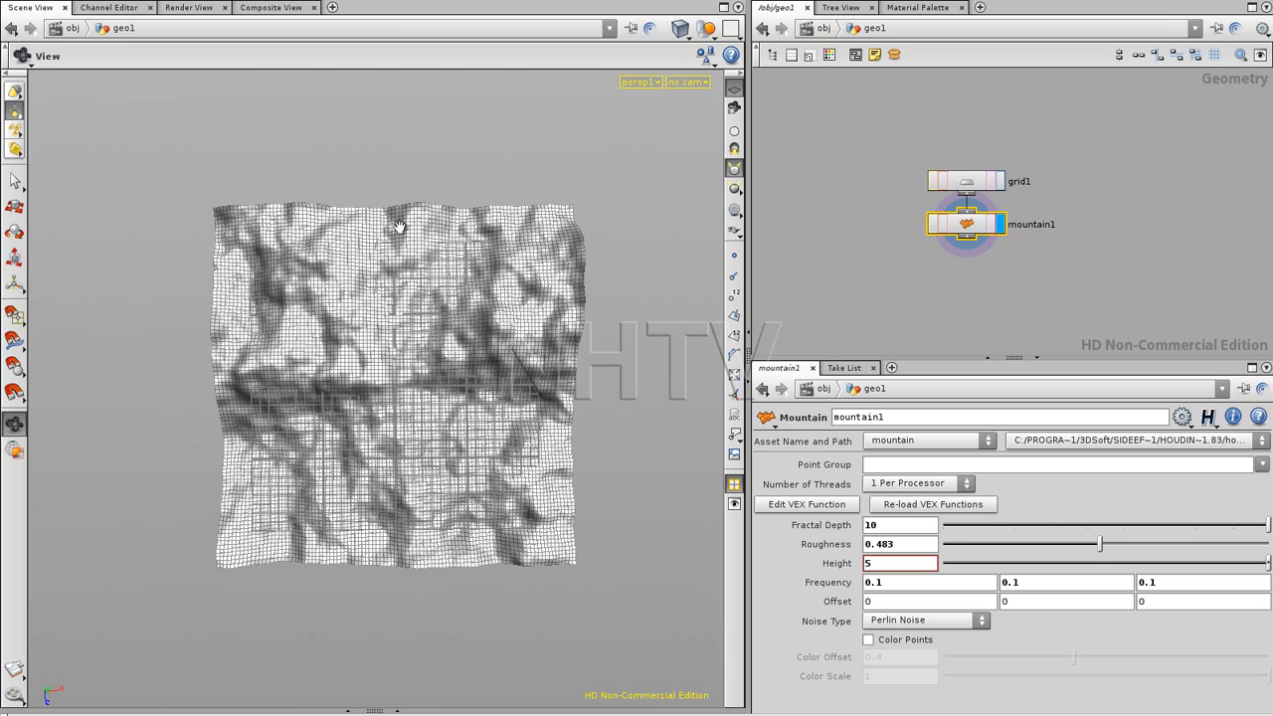
drag(445, 466, 379, 356)
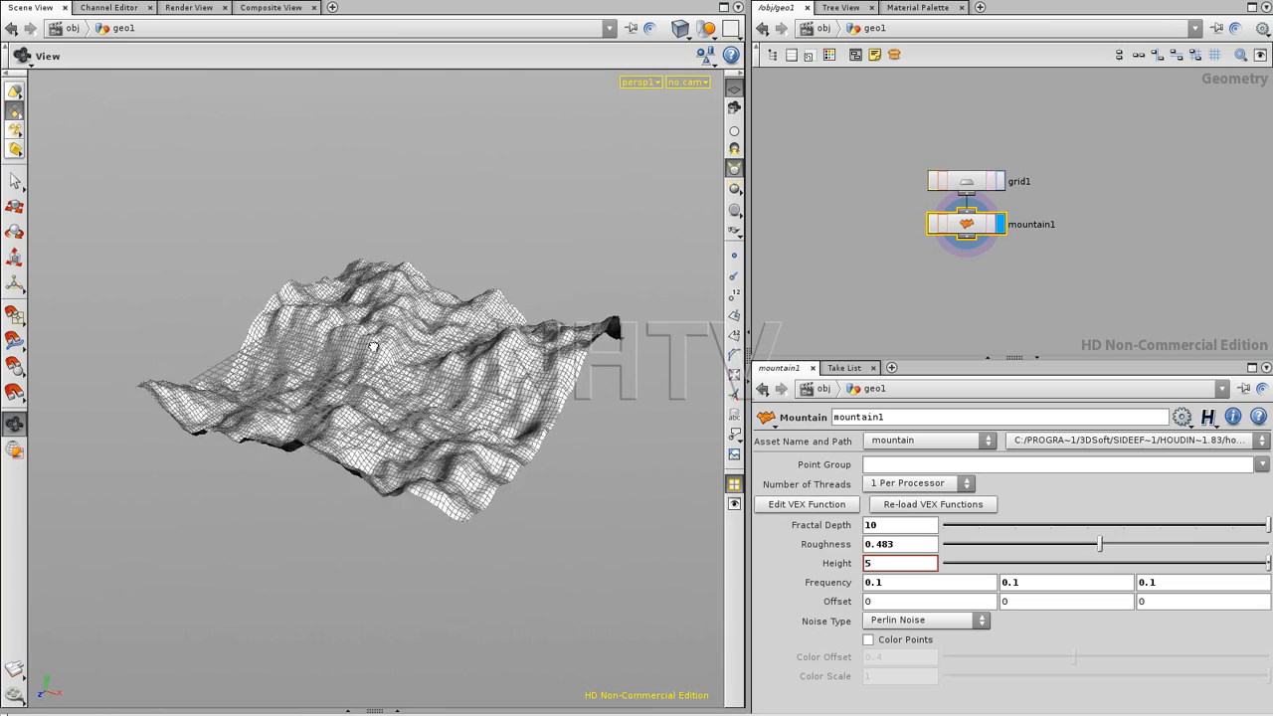
drag(471, 395, 478, 292)
Try the Sparse Convolution and Alligator Noise types on the mountain and return it to Perlin Noise.
click(940, 620)
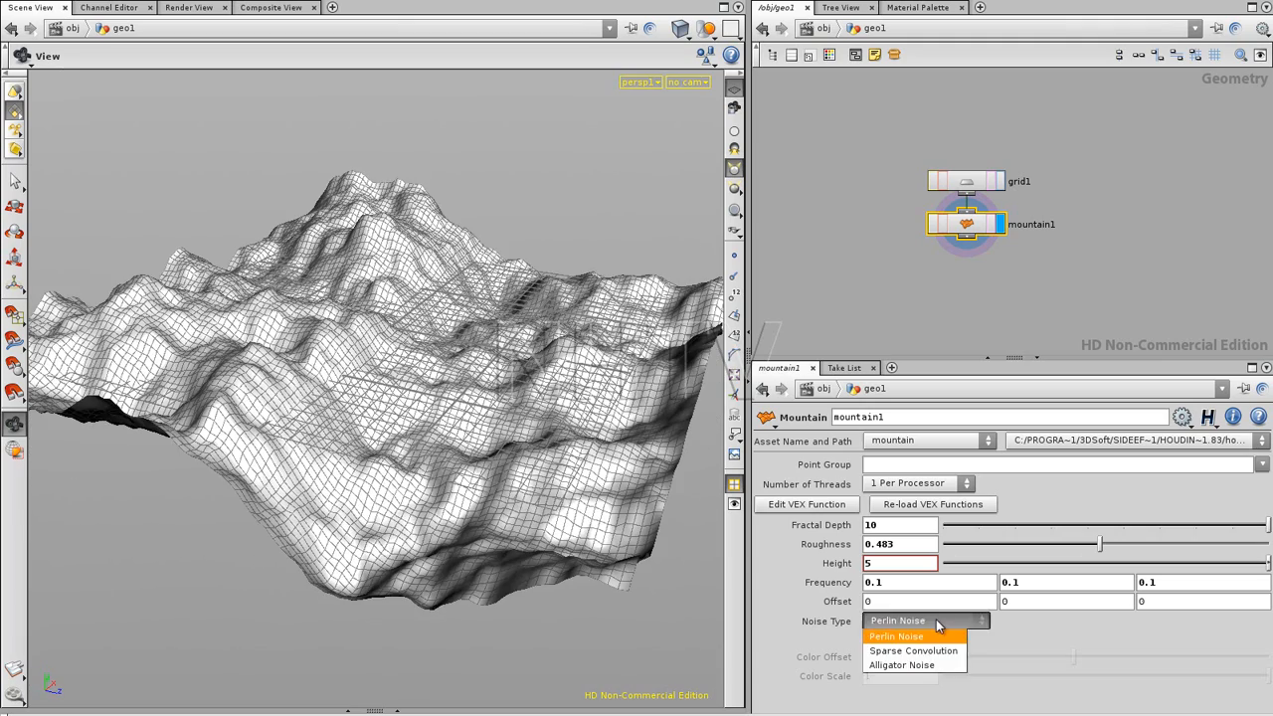
click(935, 650)
mouse_move(458, 363)
mouse_down()
mouse_move(133, 378)
mouse_move(268, 463)
mouse_move(452, 386)
mouse_up()
click(940, 619)
click(930, 666)
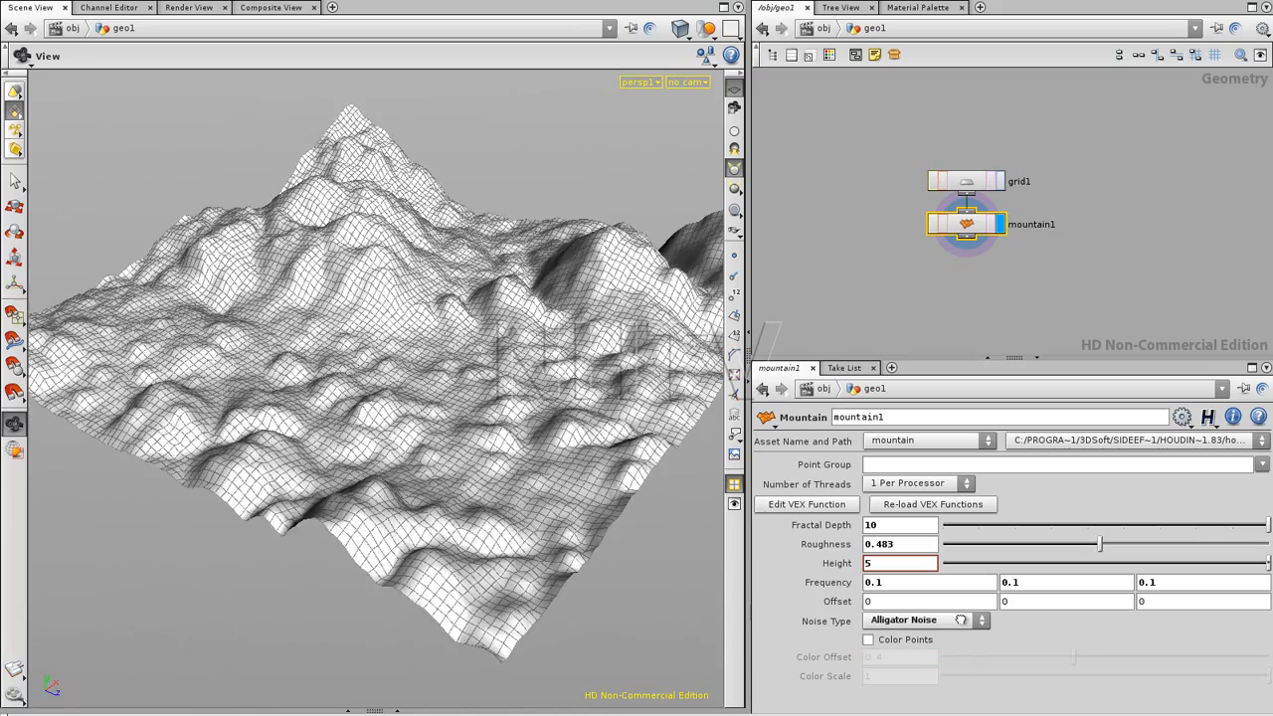
drag(360, 379, 652, 442)
click(953, 626)
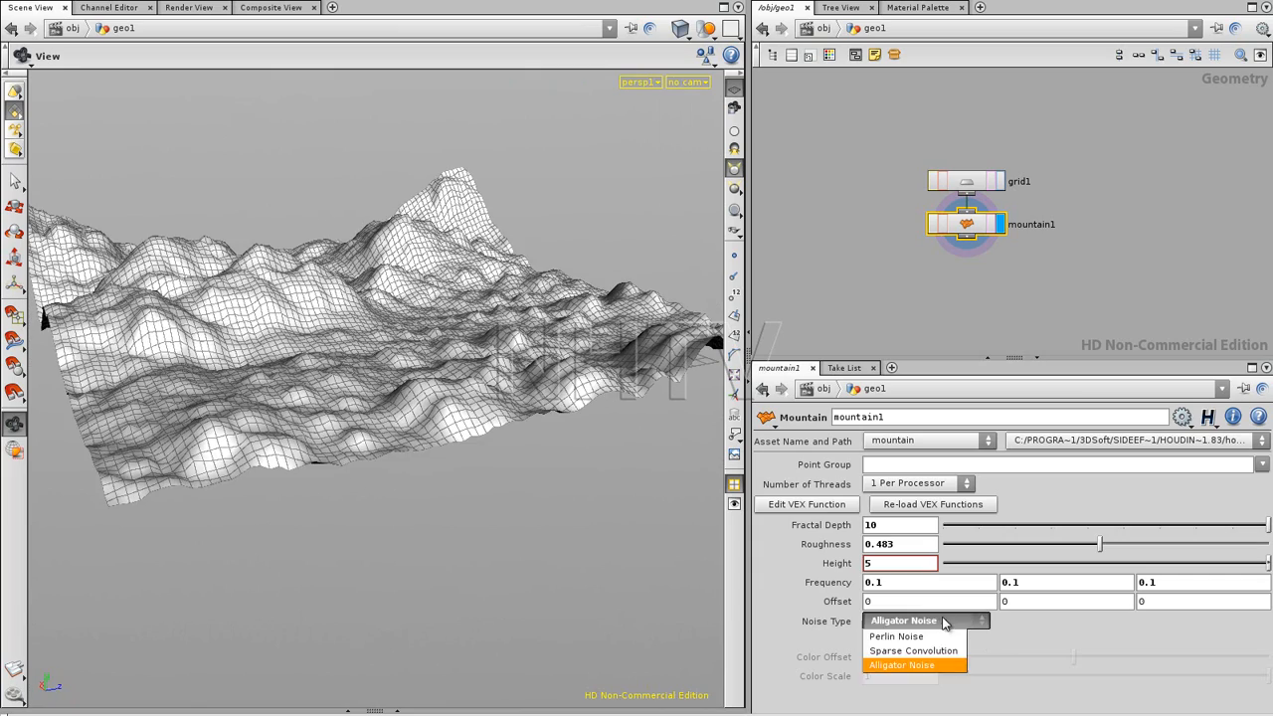
click(923, 637)
Shift the mountain's noise pattern by setting its offset to 14 on all three axes.
drag(378, 328, 350, 366)
middle_drag(837, 601, 946, 570)
drag(420, 359, 354, 360)
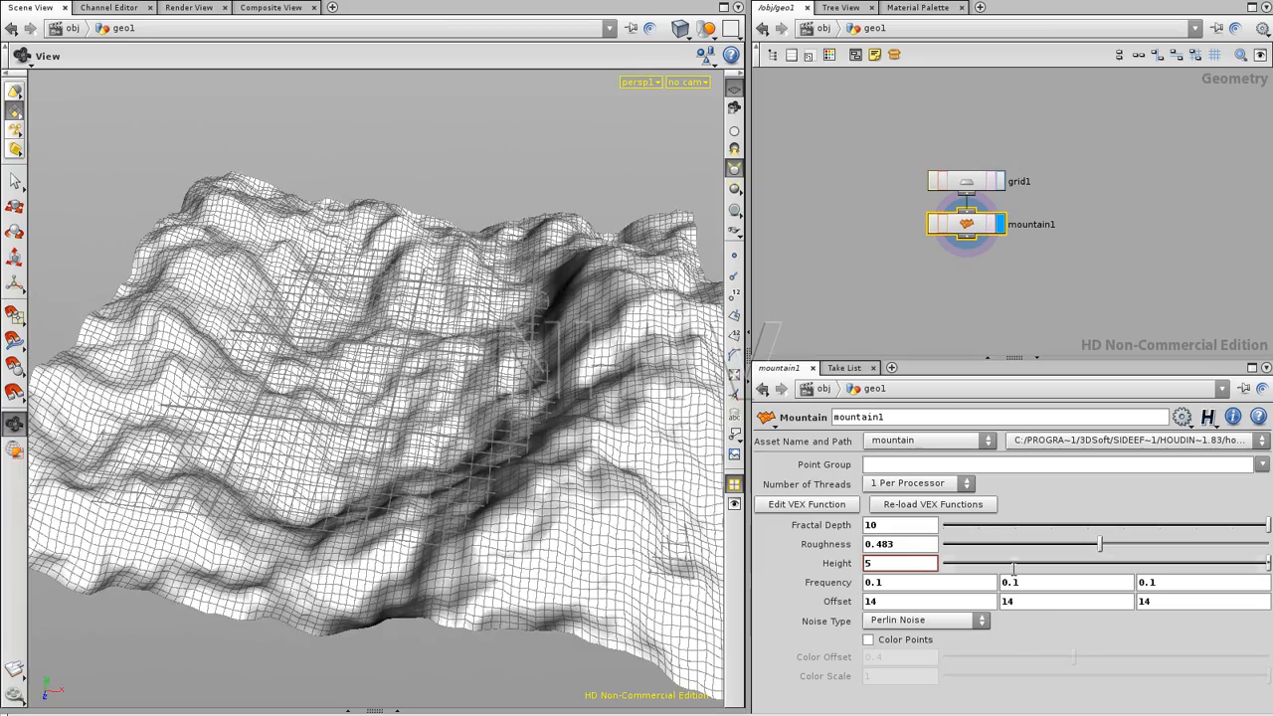
drag(406, 420, 616, 393)
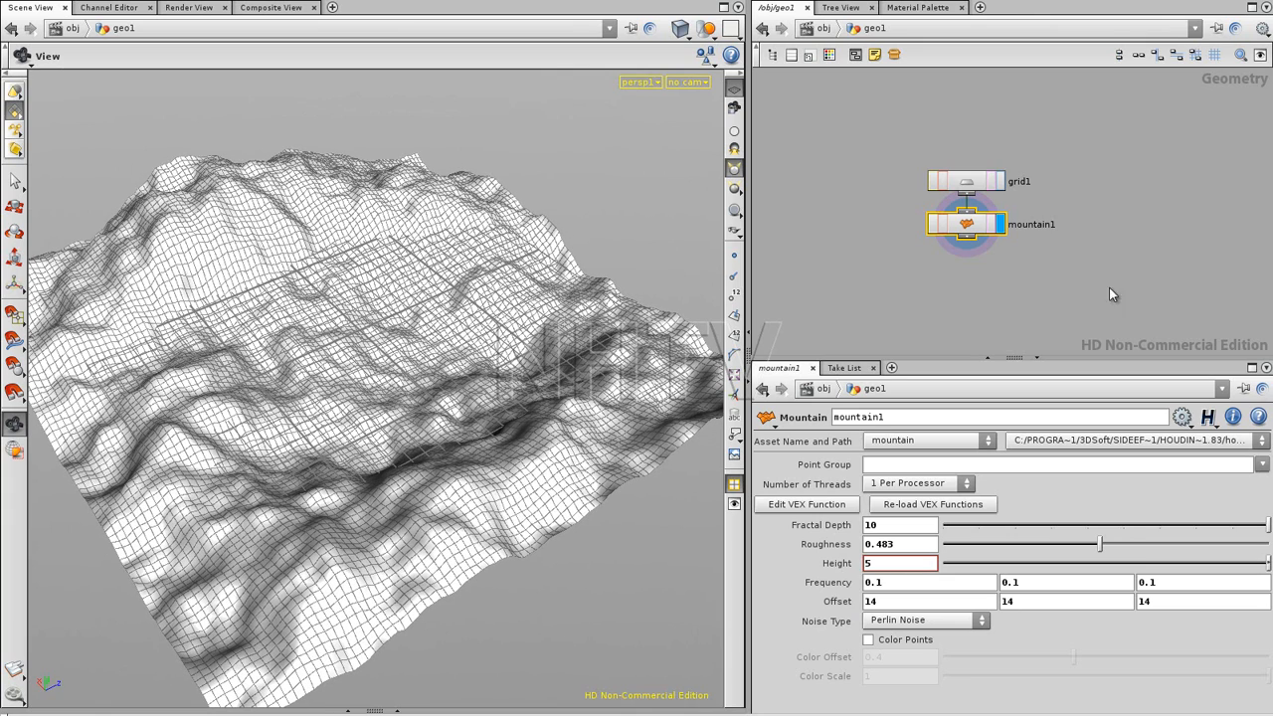
middle_drag(1100, 301, 971, 305)
click(1032, 223)
key(Tab)
text(Circle)
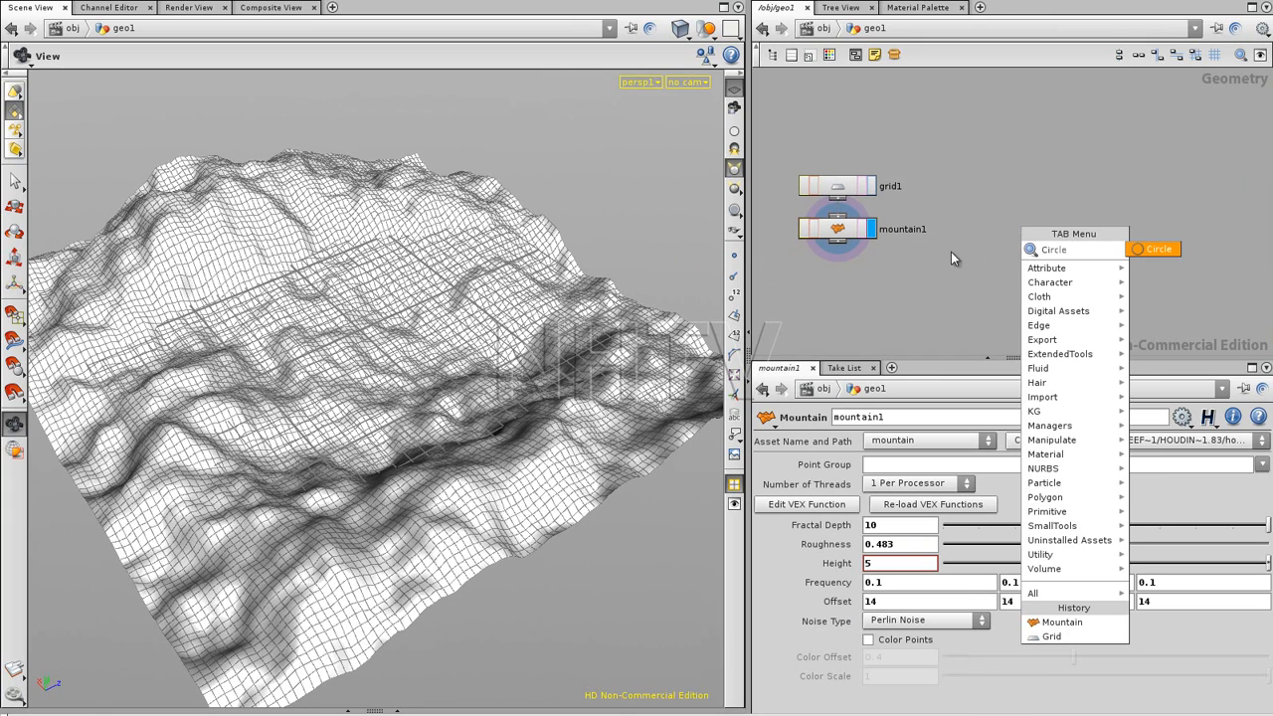
key(Escape)
Add a Curve node beside the grid and mountain nodes.
key(Tab)
text(cur)
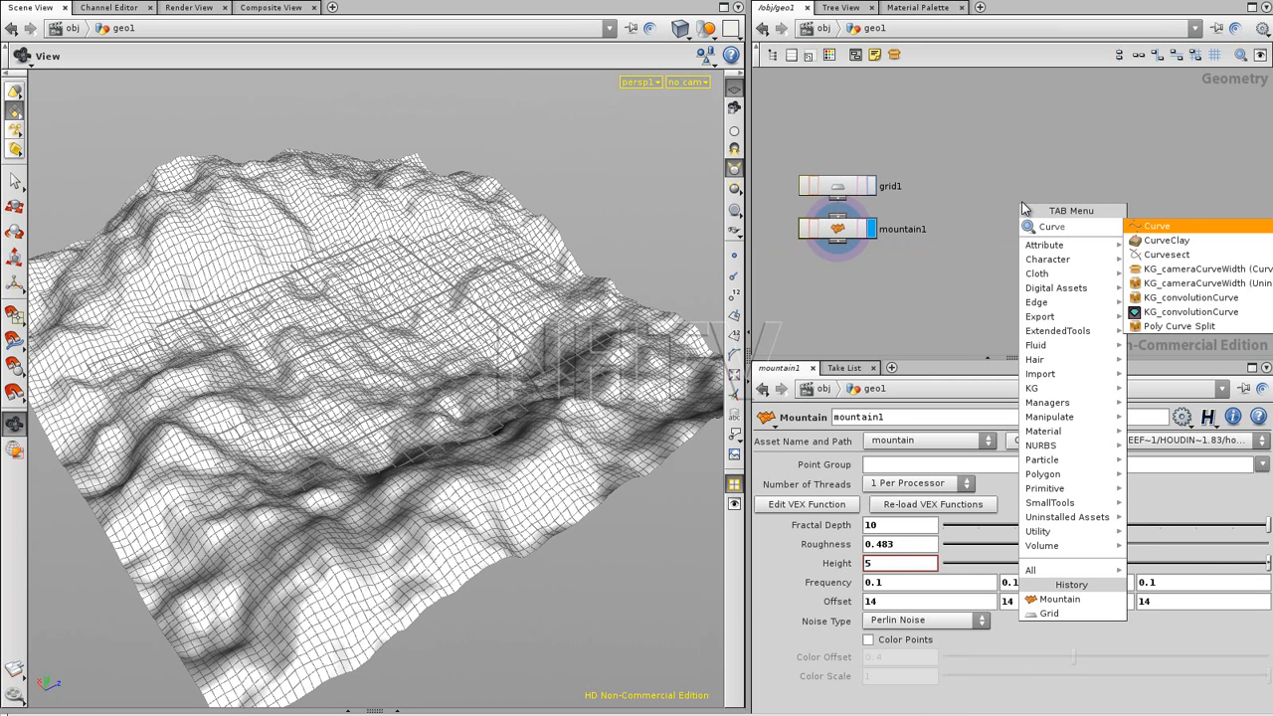
click(1159, 228)
click(982, 214)
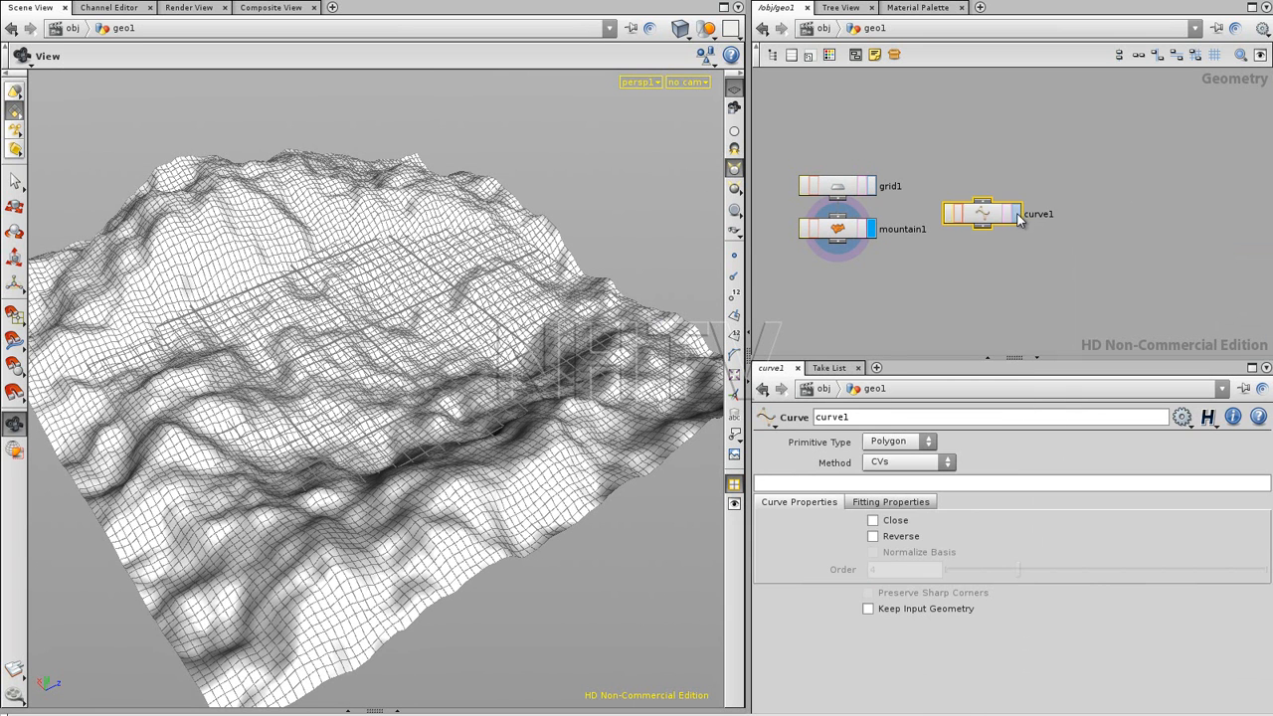
Make the curve the displayed node and show the mountain terrain as a template, seen from above.
drag(338, 276, 417, 378)
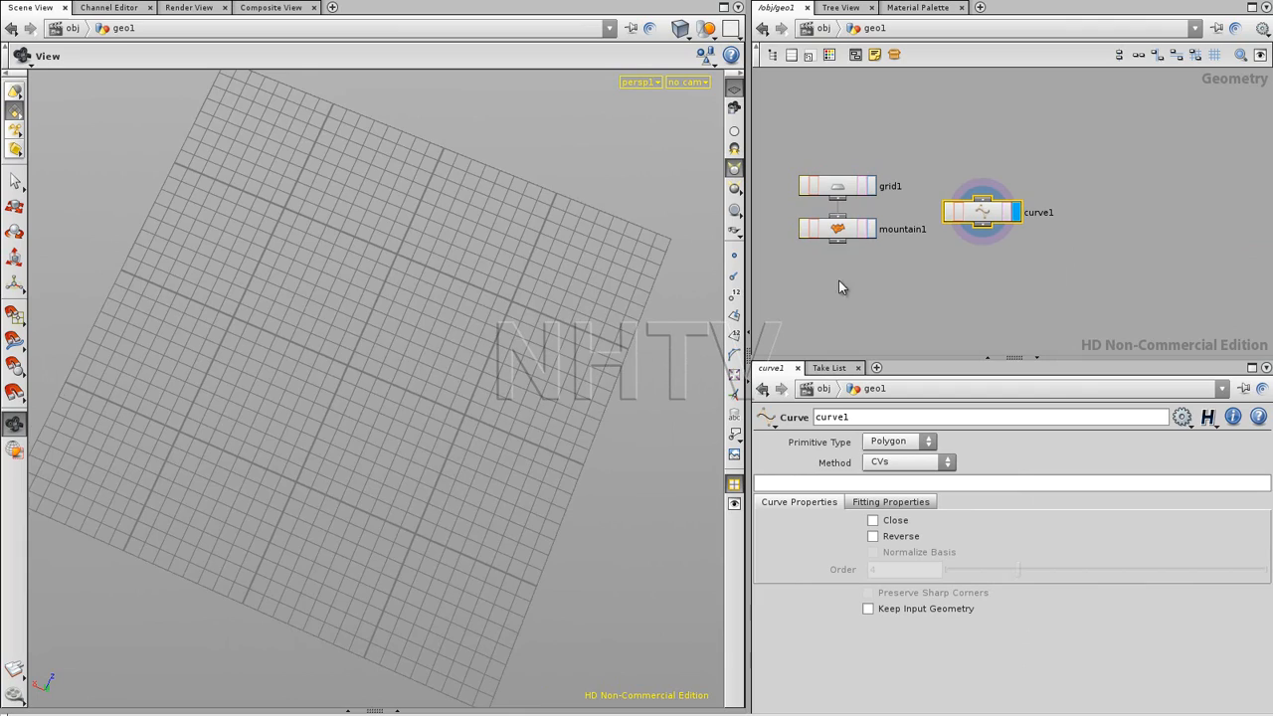
click(863, 230)
right_drag(270, 321, 352, 312)
drag(352, 312, 411, 419)
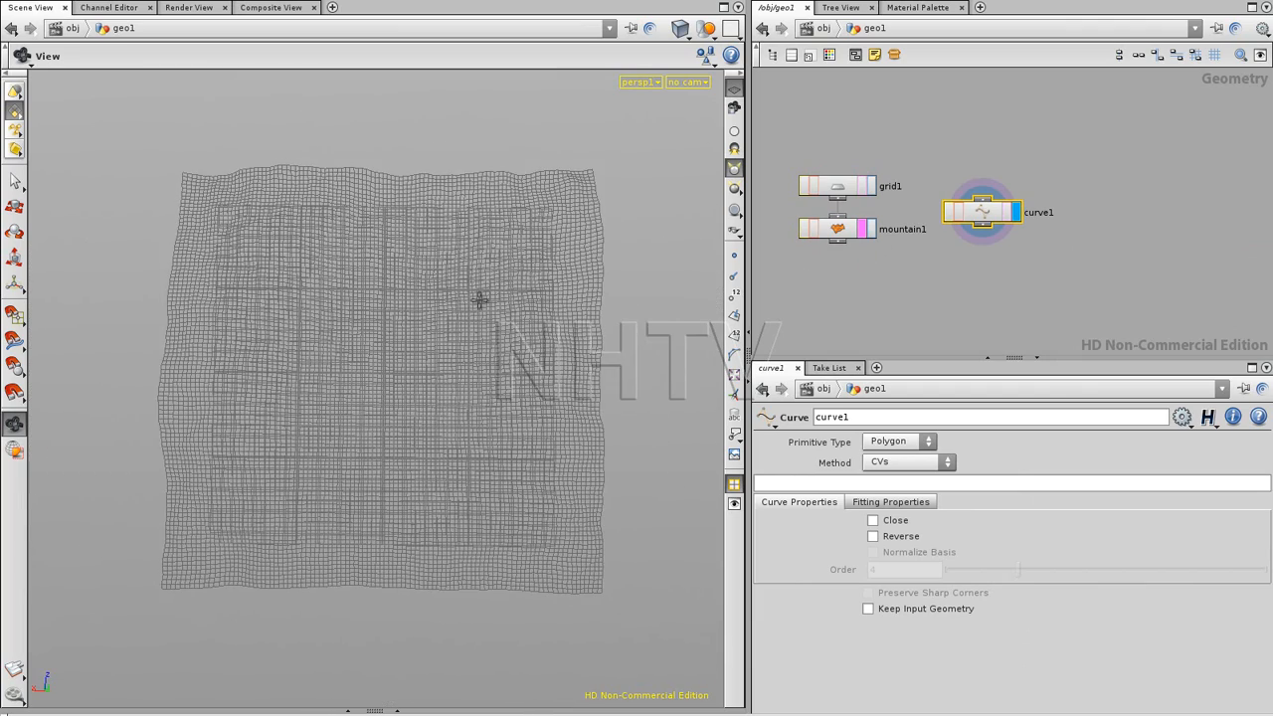
Draw a winding 13-point curve that snakes back and forth across the whole terrain.
key(Return)
click(550, 226)
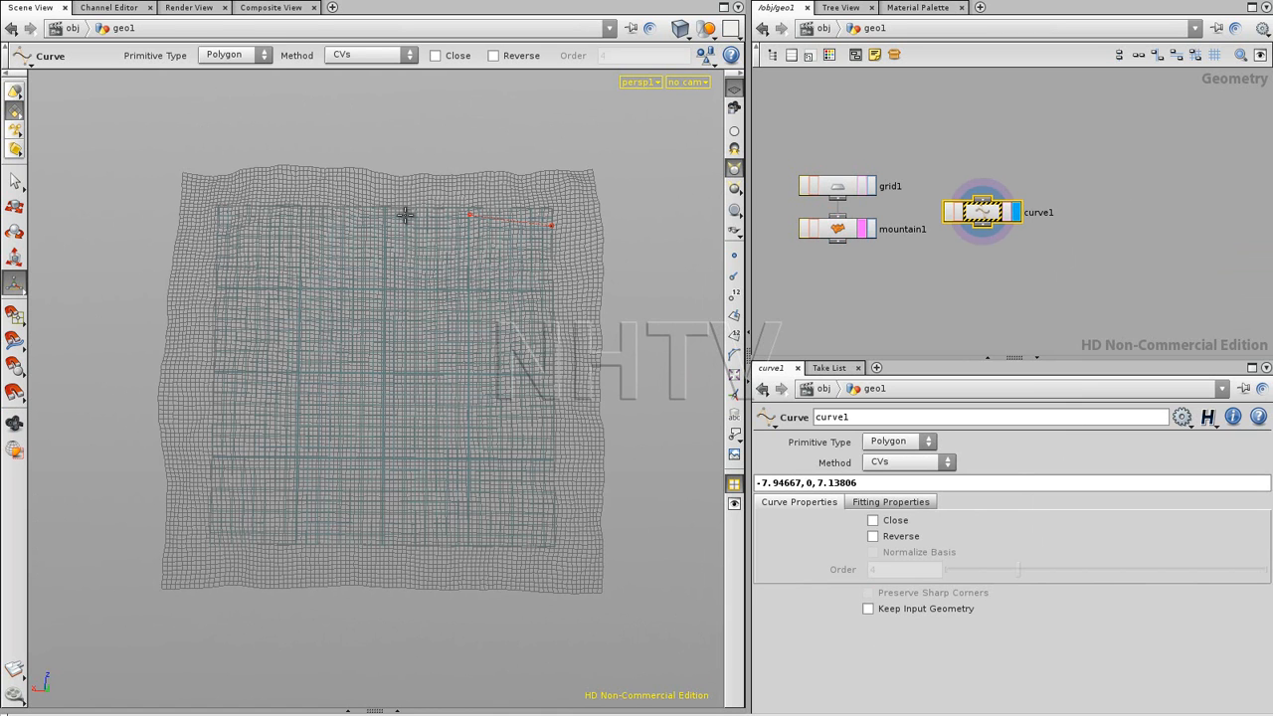
click(393, 209)
click(236, 214)
click(180, 283)
click(231, 367)
click(392, 315)
click(555, 318)
click(553, 400)
click(500, 482)
click(378, 426)
click(239, 429)
click(190, 504)
click(254, 564)
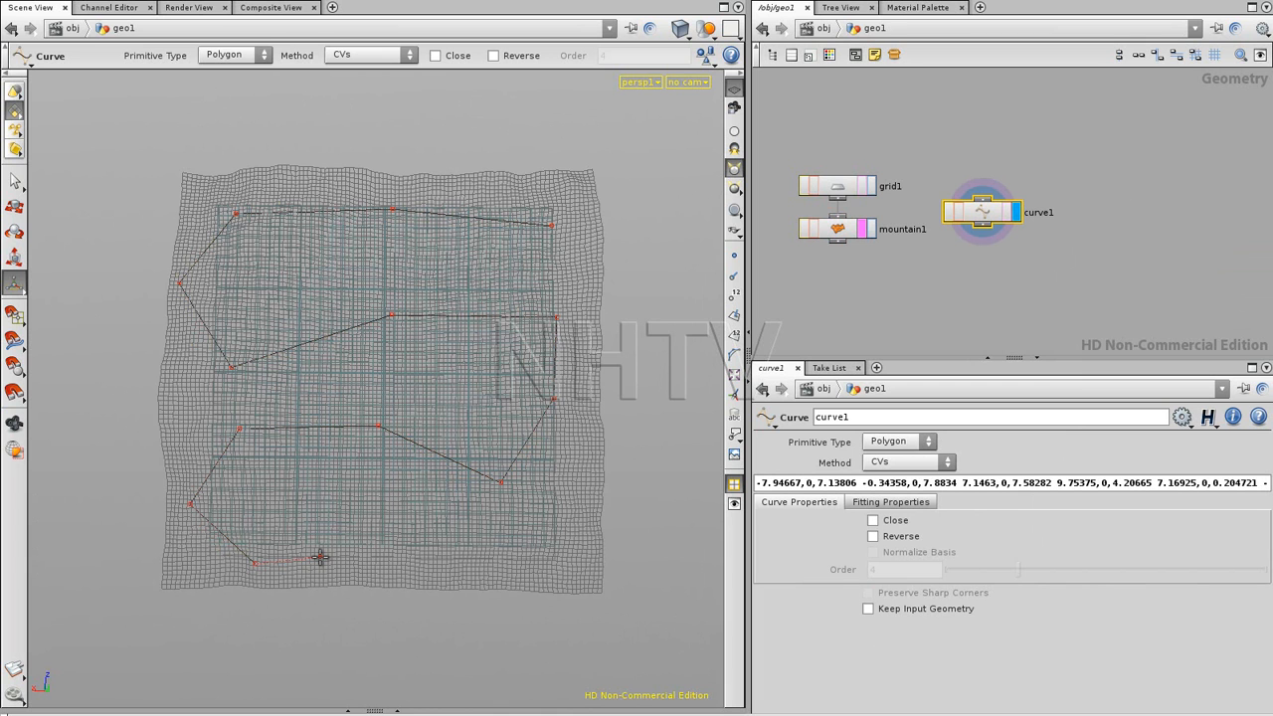
key(Return)
Change the curve's primitive type to NURBS to smooth the path.
drag(262, 187, 364, 262)
drag(993, 210, 995, 208)
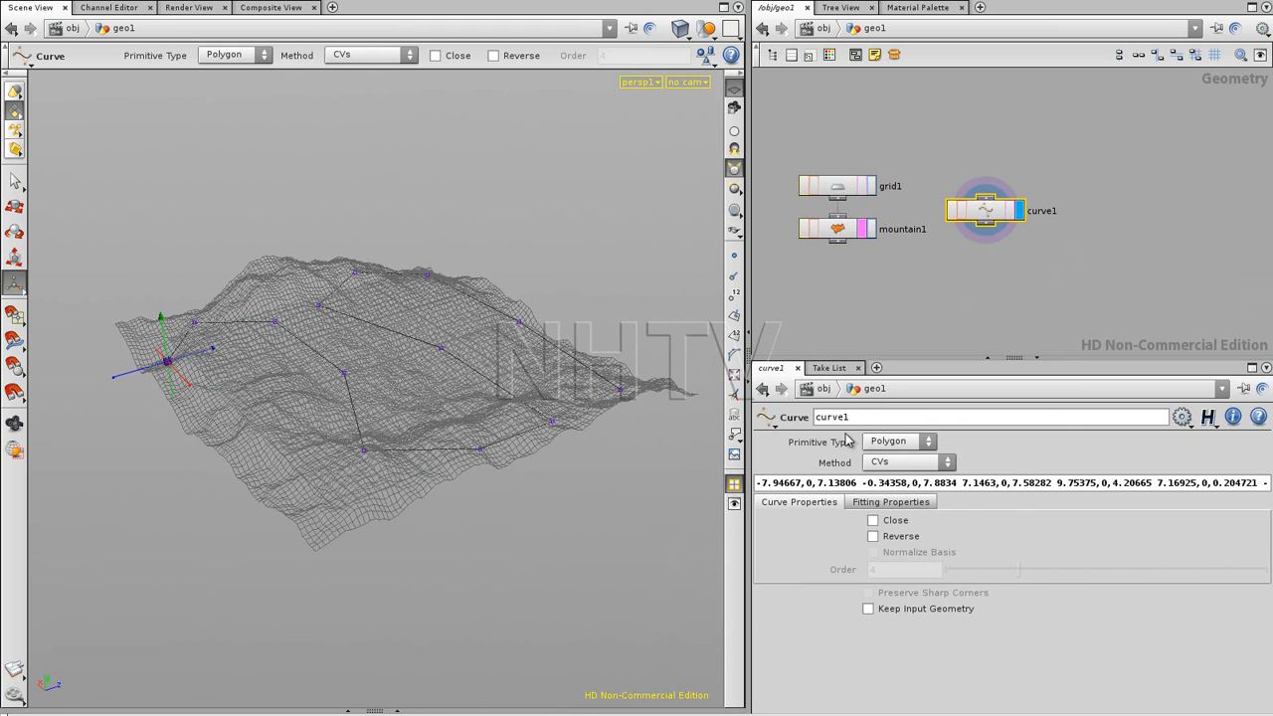
click(891, 445)
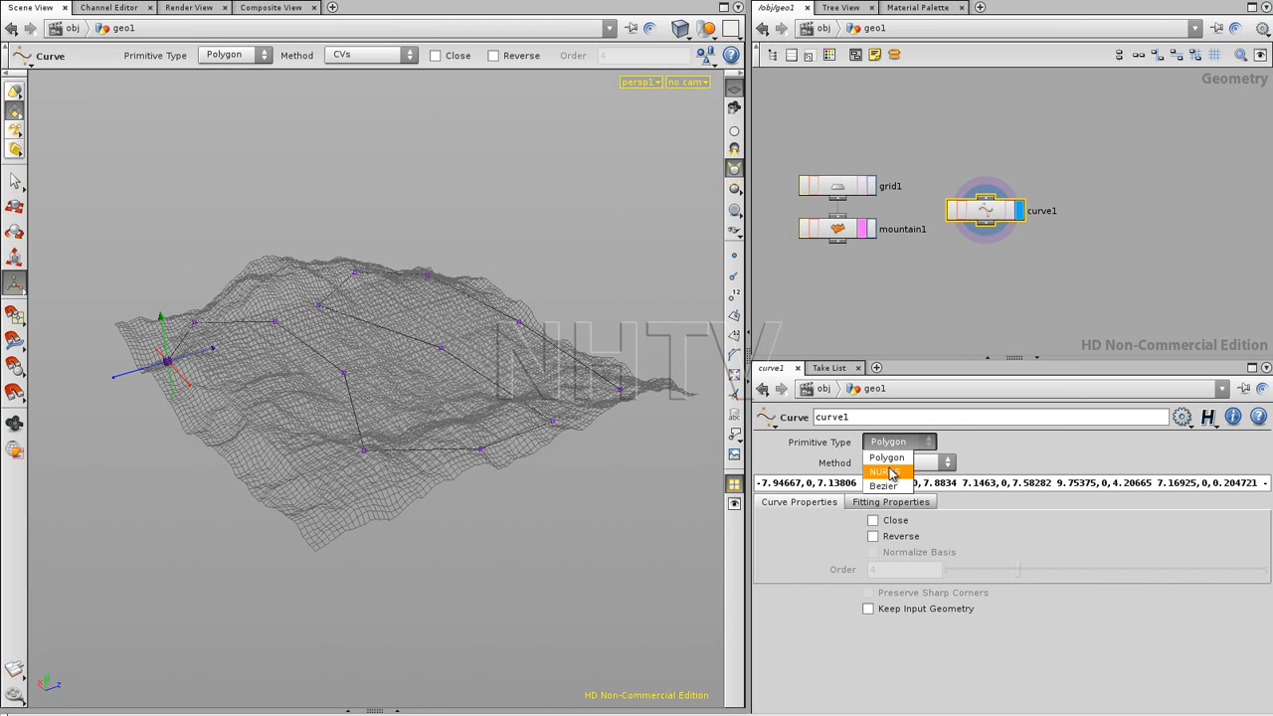
click(888, 472)
drag(529, 385, 647, 458)
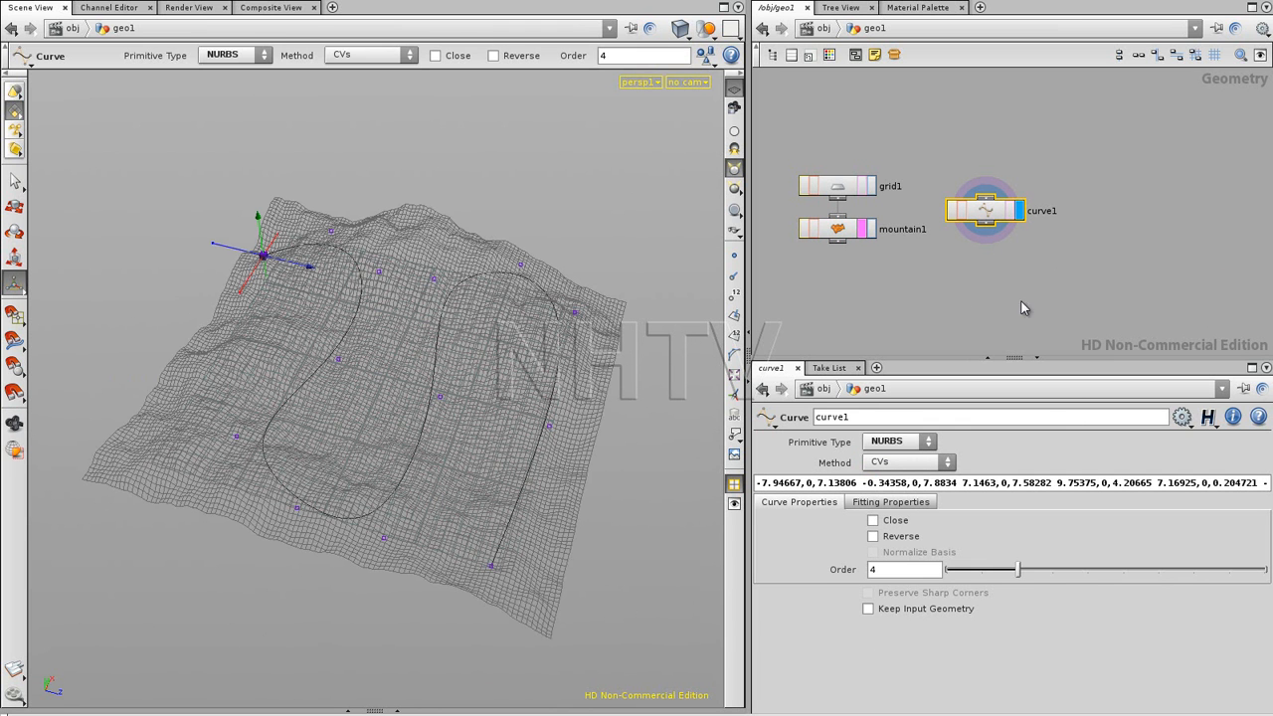
key(Tab)
text(re)
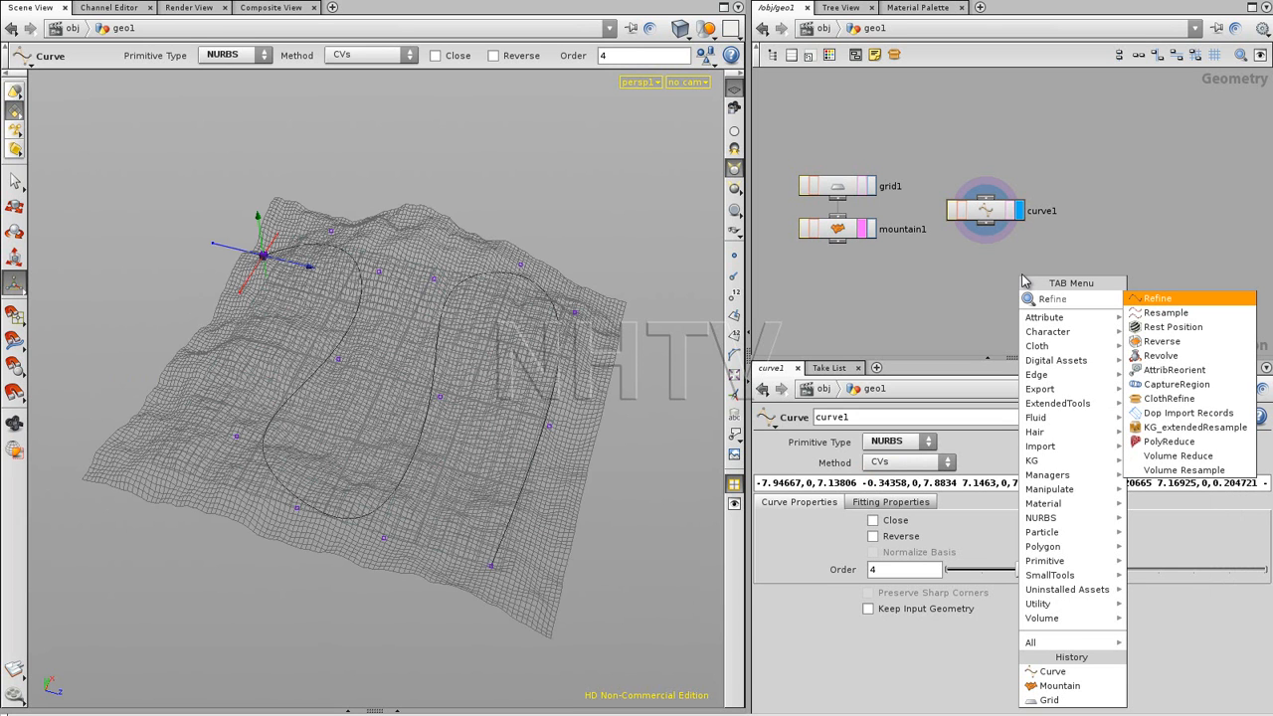
key(Escape)
Add a Resample node beneath the curve node and make it the displayed node.
drag(474, 347, 301, 333)
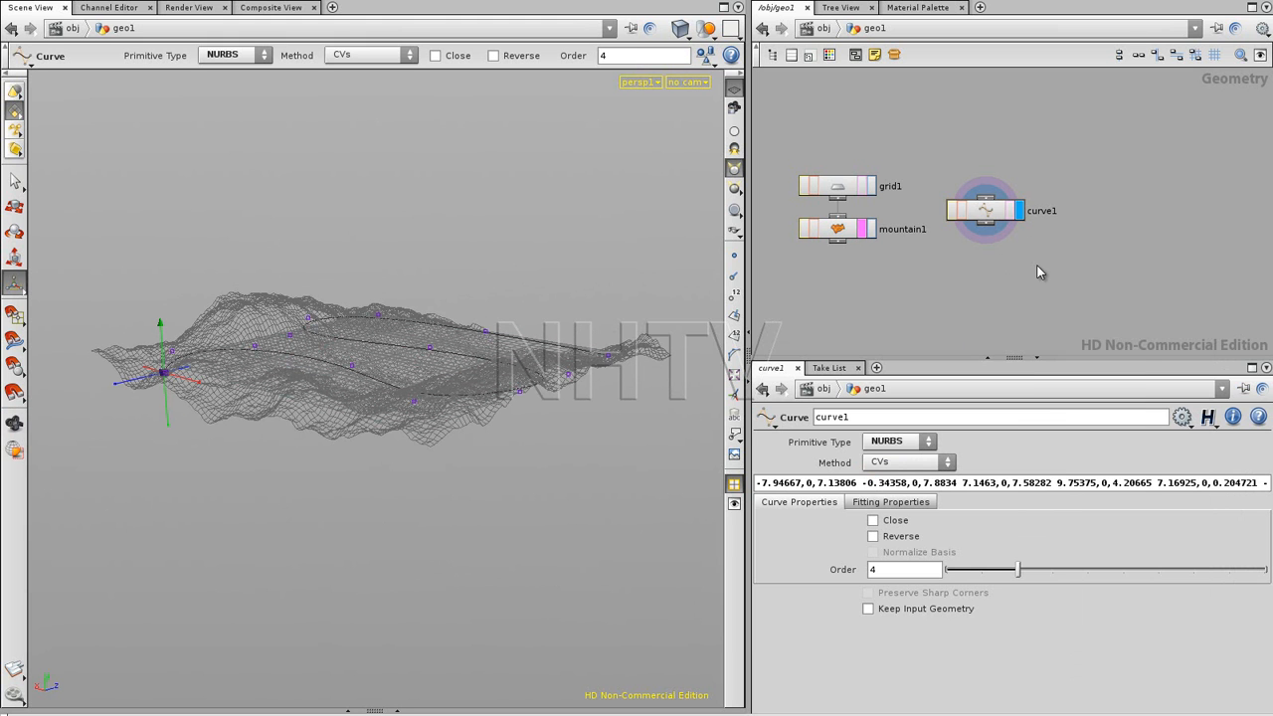
key(Tab)
text(Resample)
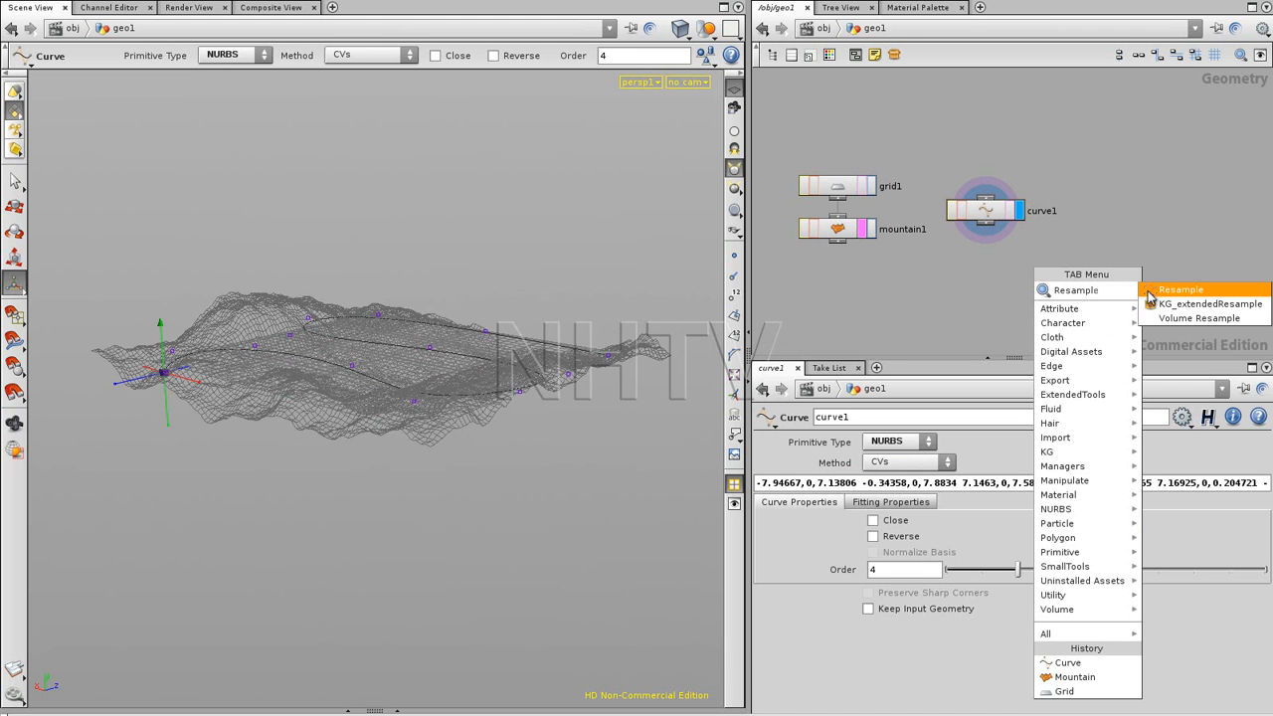
click(1165, 290)
click(979, 263)
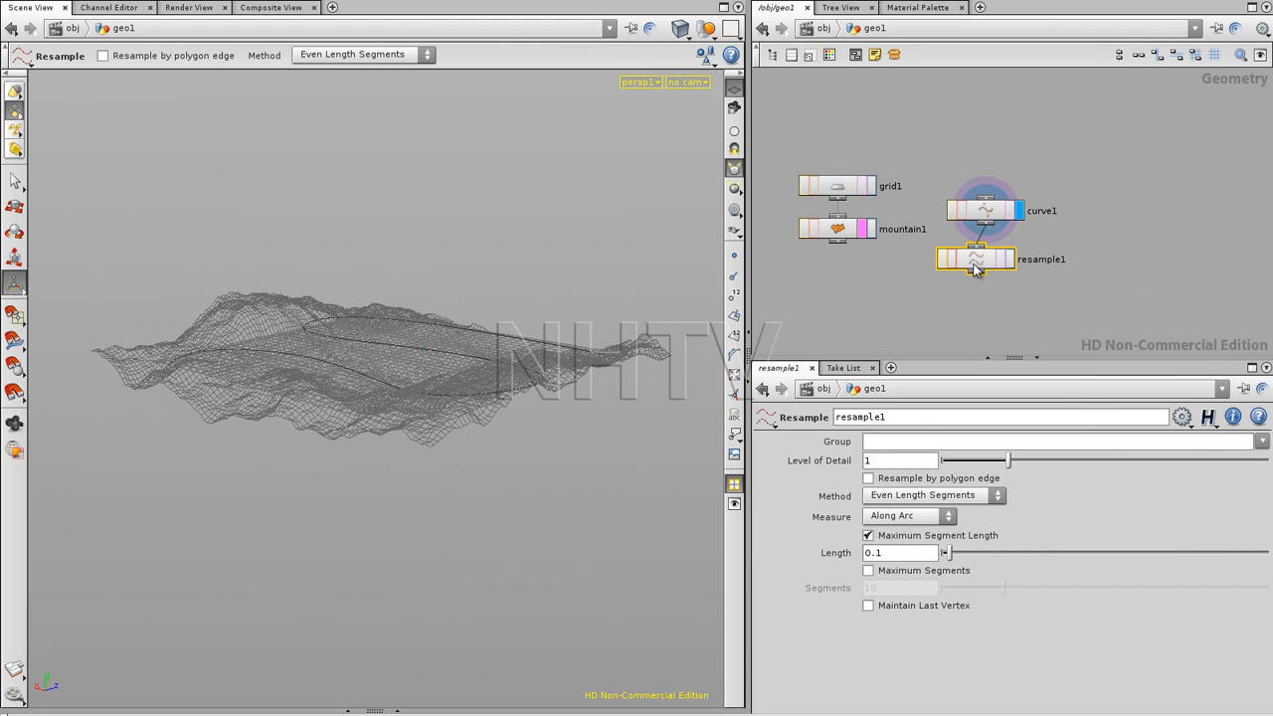
key(Escape)
drag(527, 348, 638, 306)
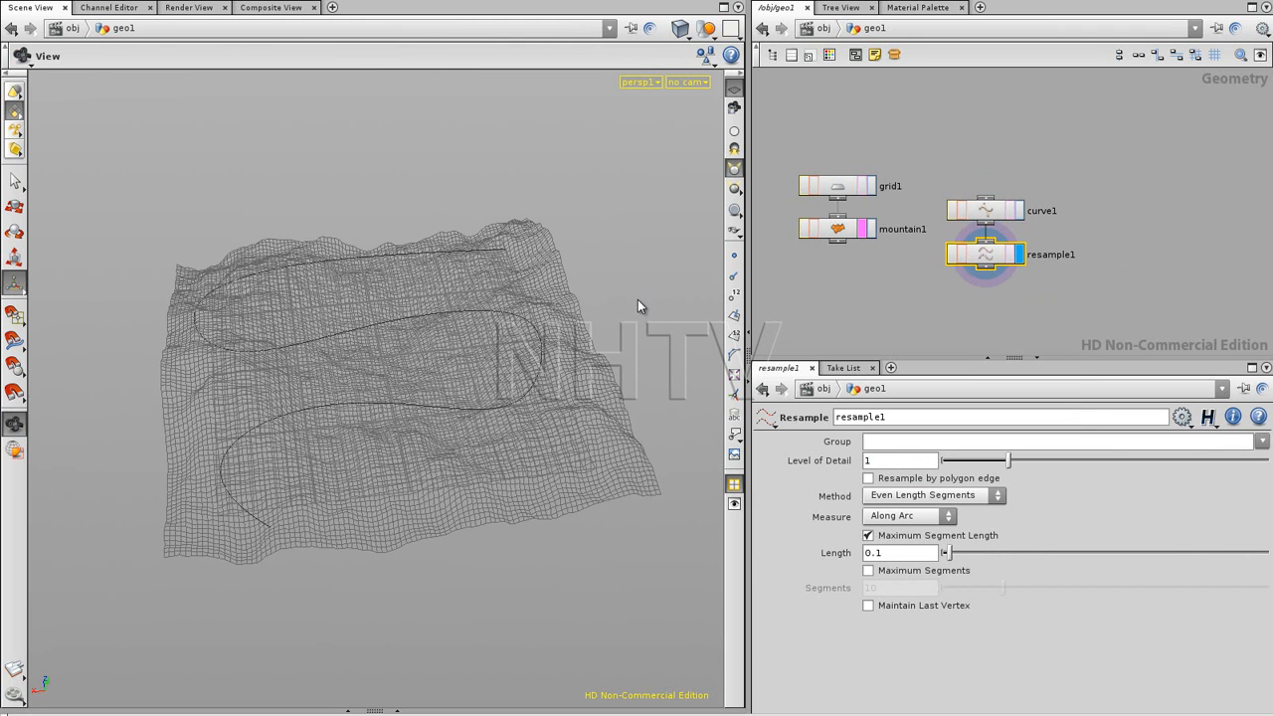
Turn on point display in the viewport to show the resampled curve's points up close.
click(733, 255)
drag(489, 378, 352, 361)
mouse_move(352, 361)
right_down()
mouse_move(606, 348)
mouse_move(361, 372)
right_up()
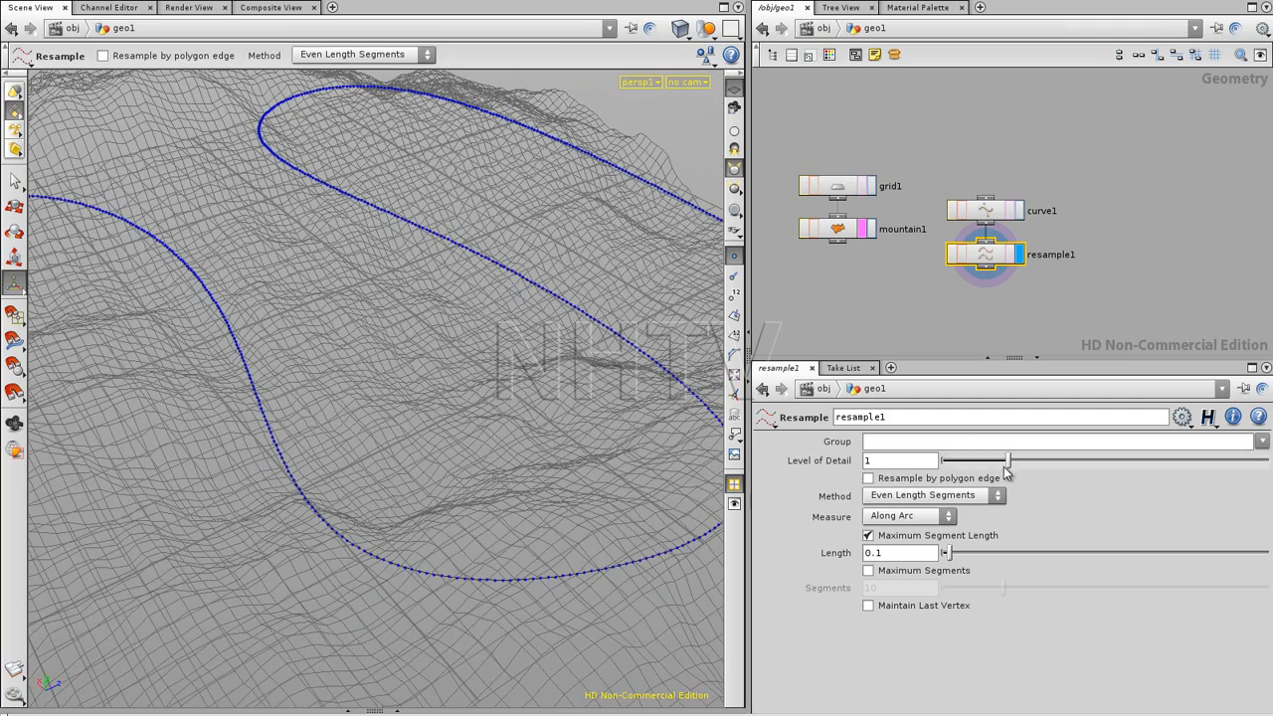
Try Level of Detail values of 0.01 and 1.74 on the Resample node to compare the curve's smoothness.
drag(1010, 464, 944, 467)
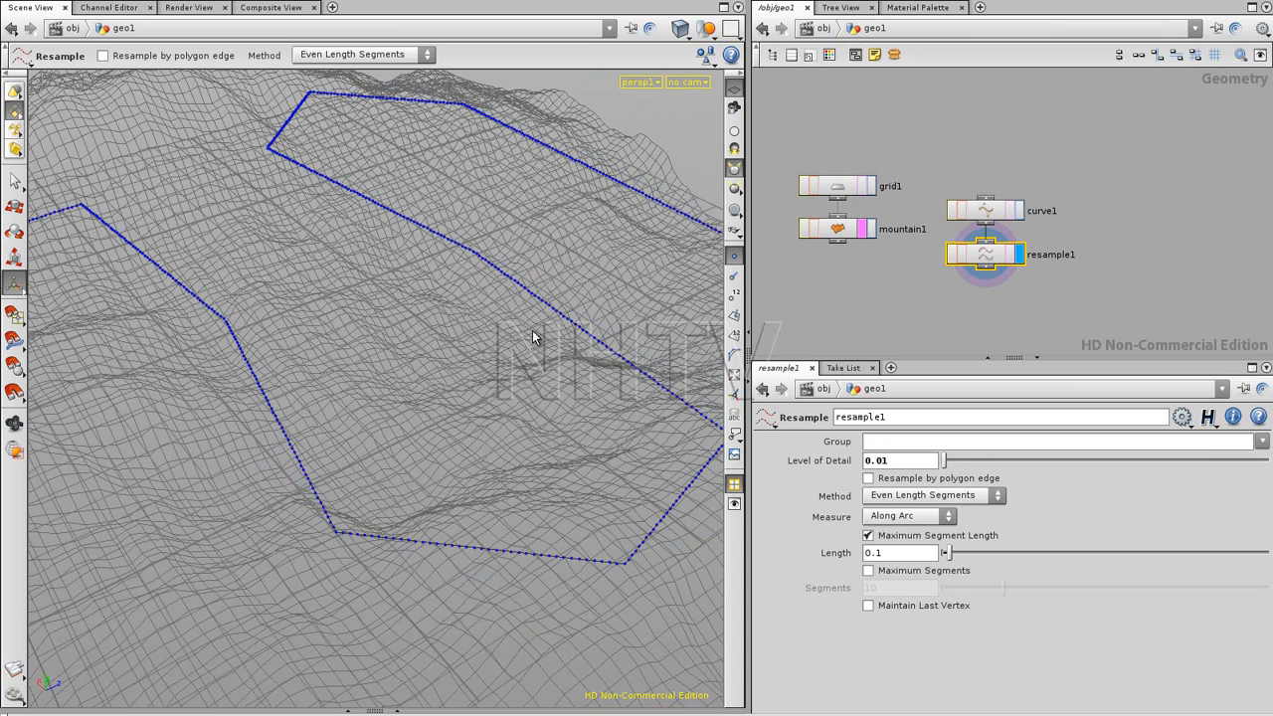
alt+middle_drag(463, 252, 427, 269)
alt+drag(428, 268, 272, 143)
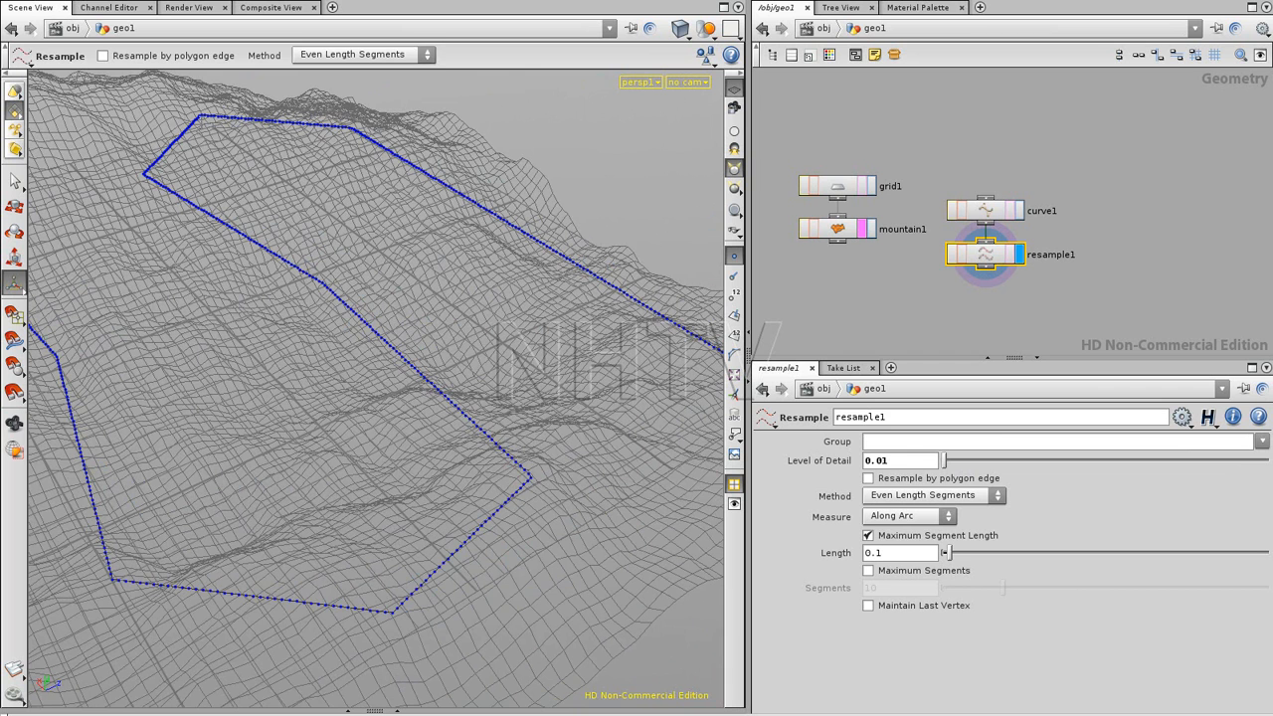
drag(946, 460, 1056, 459)
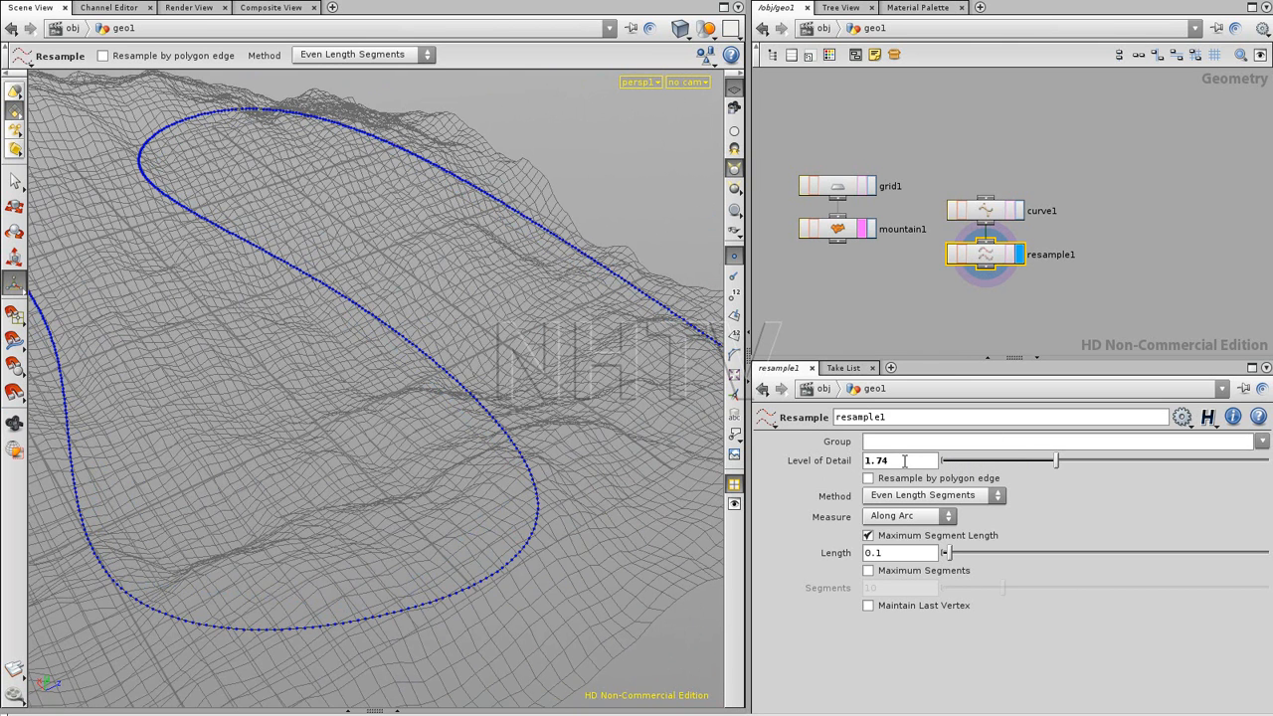
Set the Resample node's Level of Detail to 8.
text(8)
key(Return)
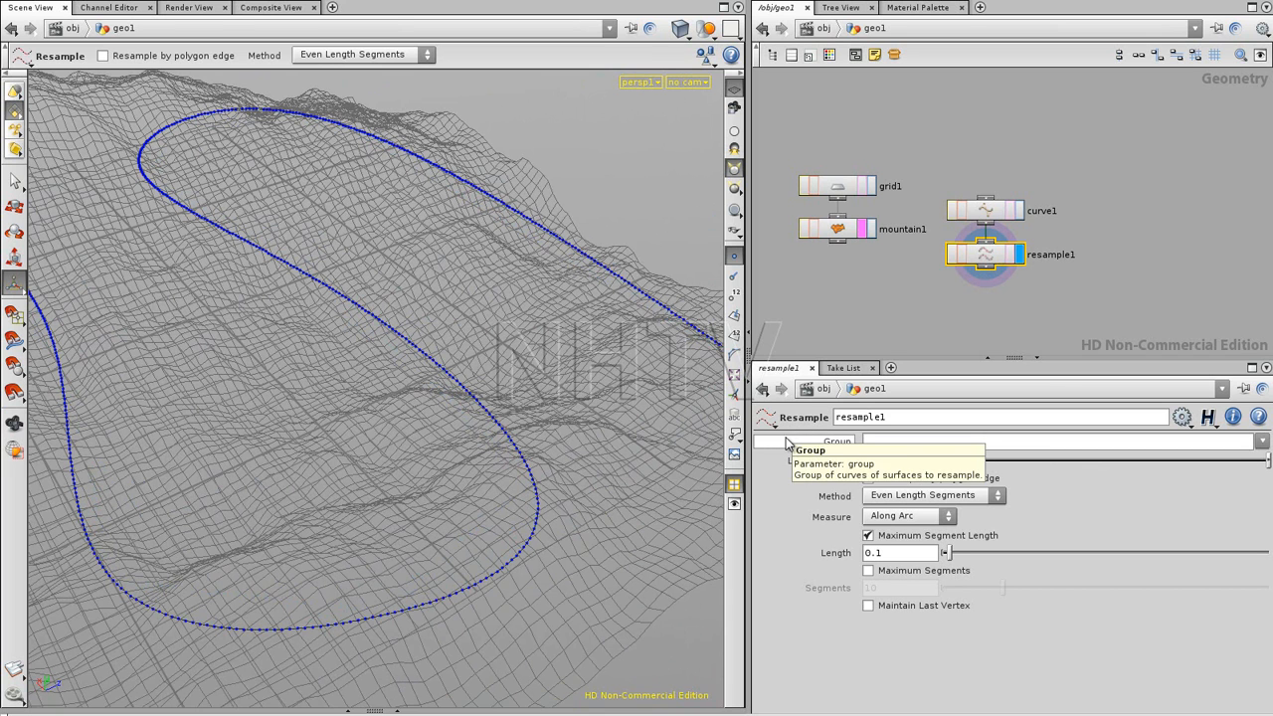
click(933, 319)
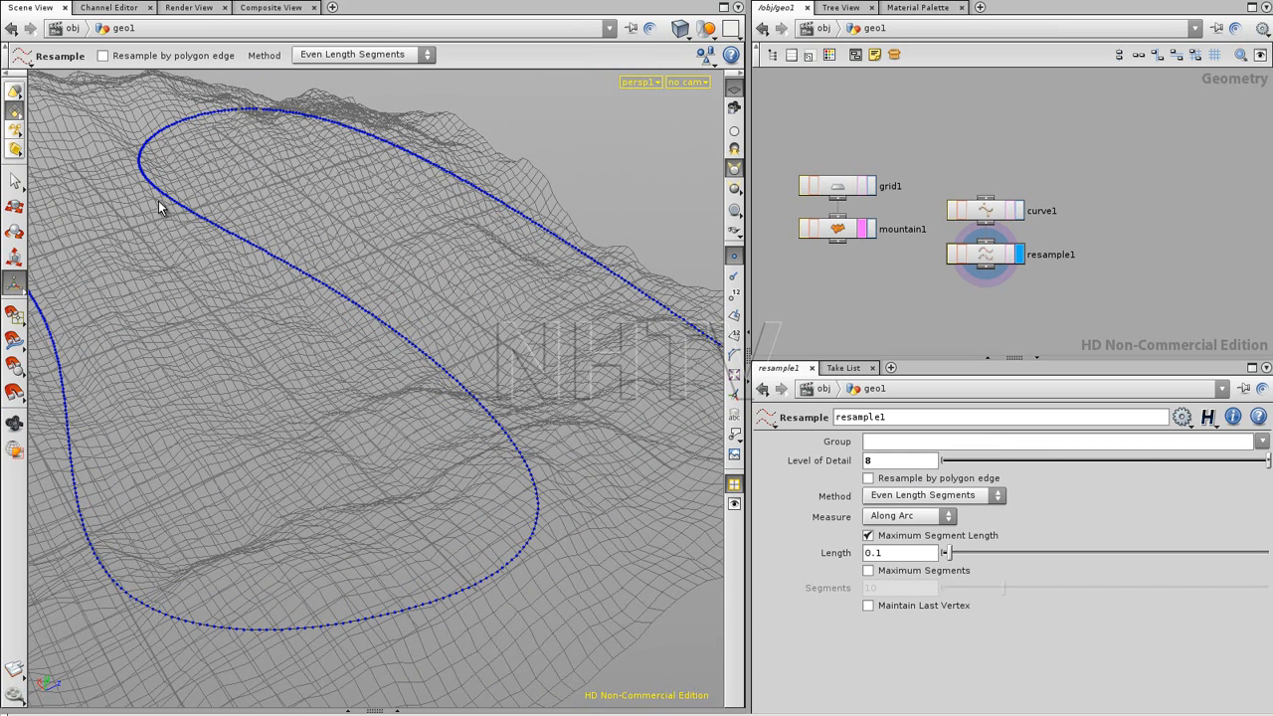
Try heights of 8 and 20 on the Mountain node against the curve, and restore the height to 5.
key(Escape)
drag(281, 407, 352, 399)
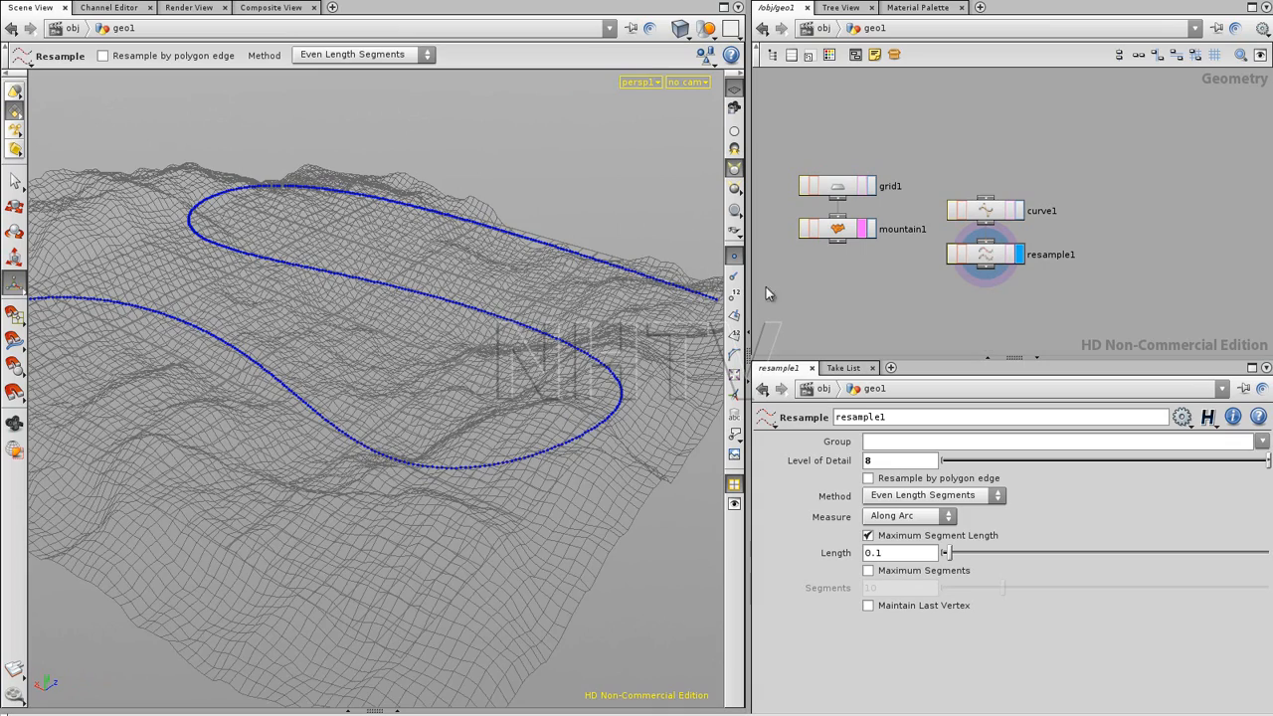
key(space)
drag(571, 321, 368, 355)
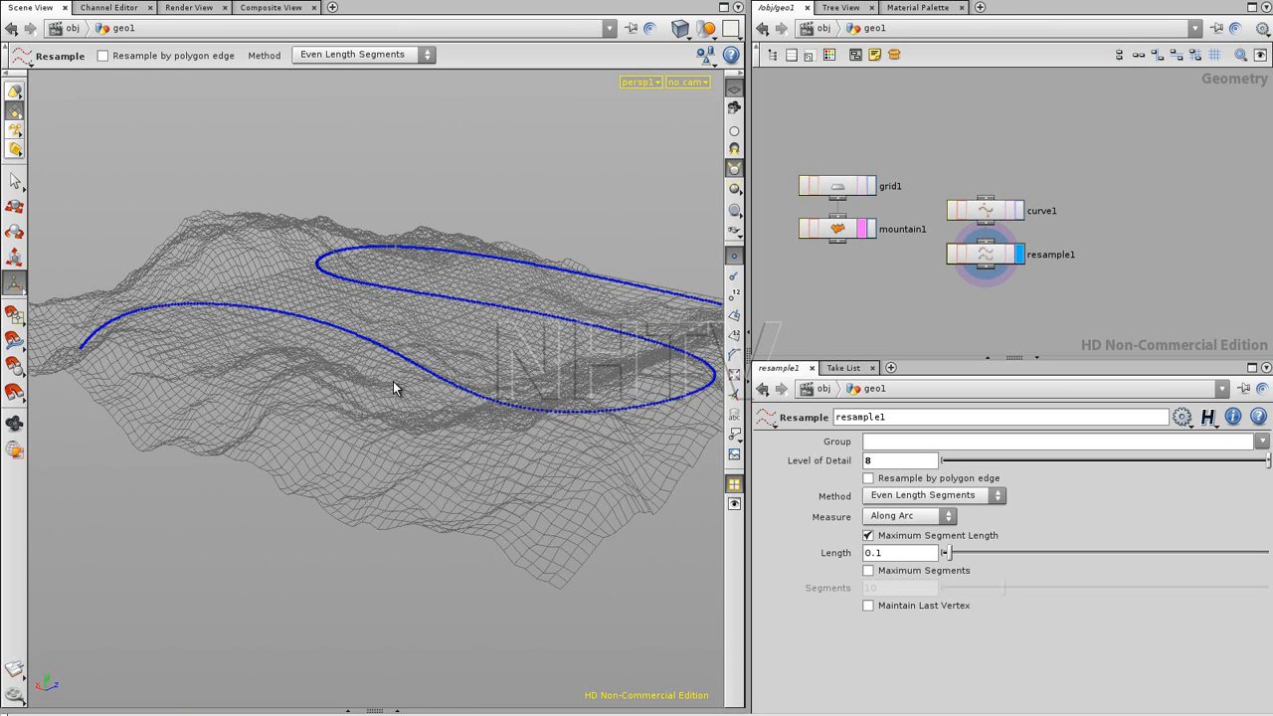
click(837, 230)
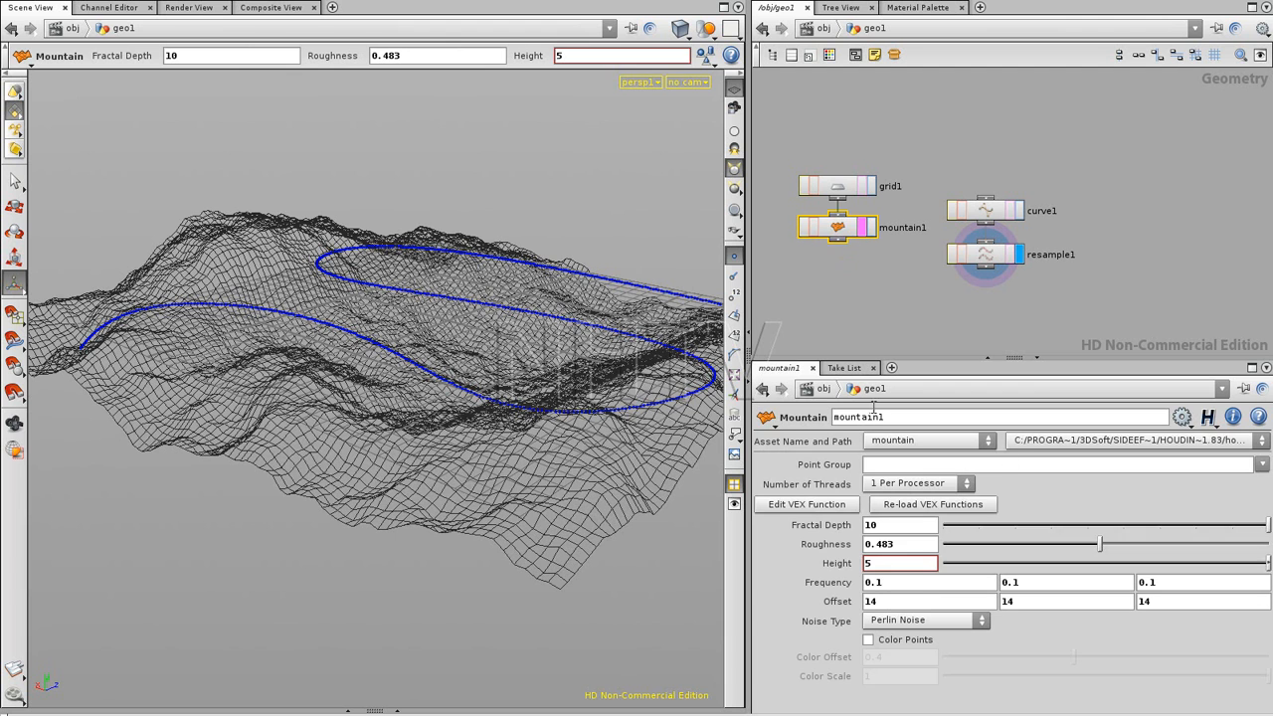
text(8)
key(Return)
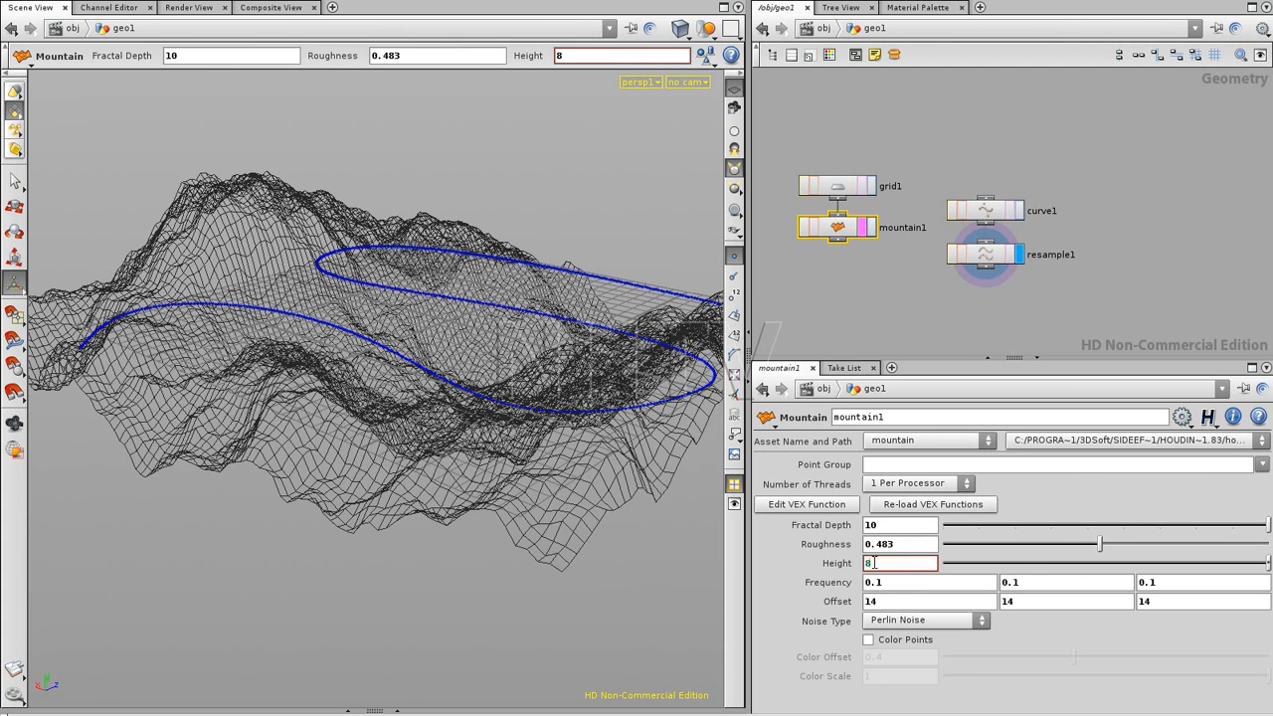
text(20)
key(Return)
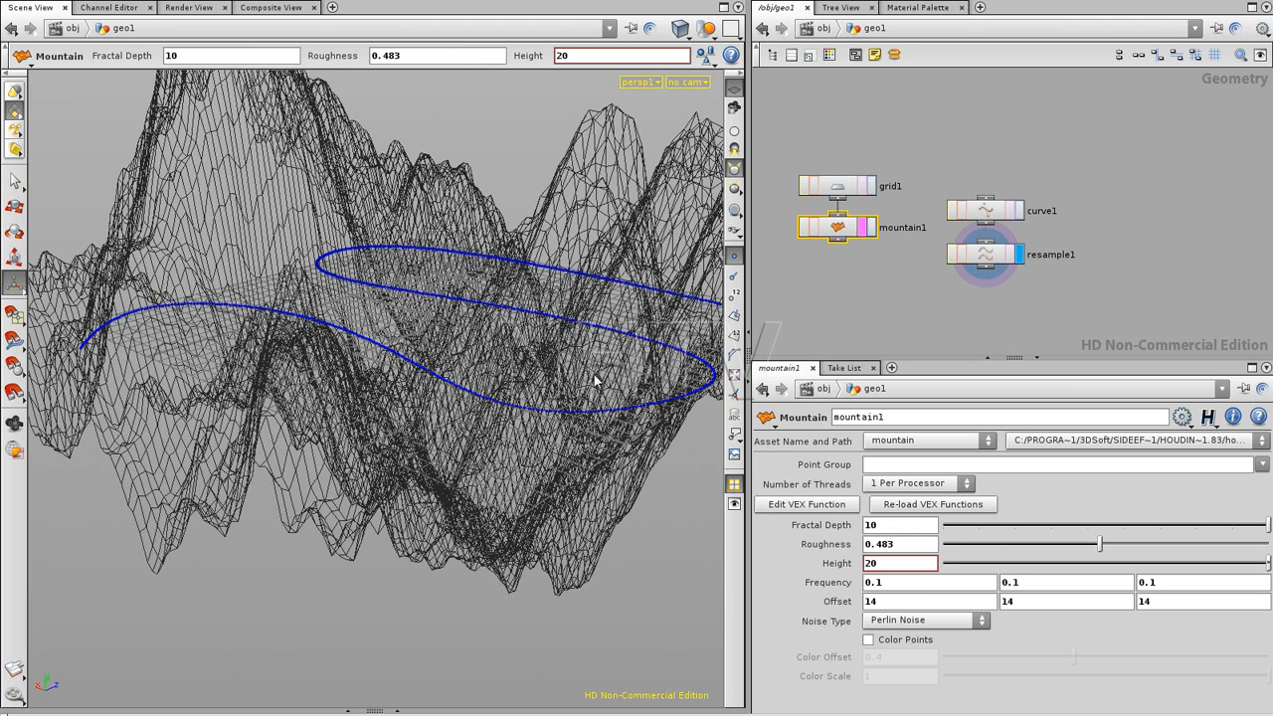
drag(880, 563, 858, 567)
text(5)
key(Return)
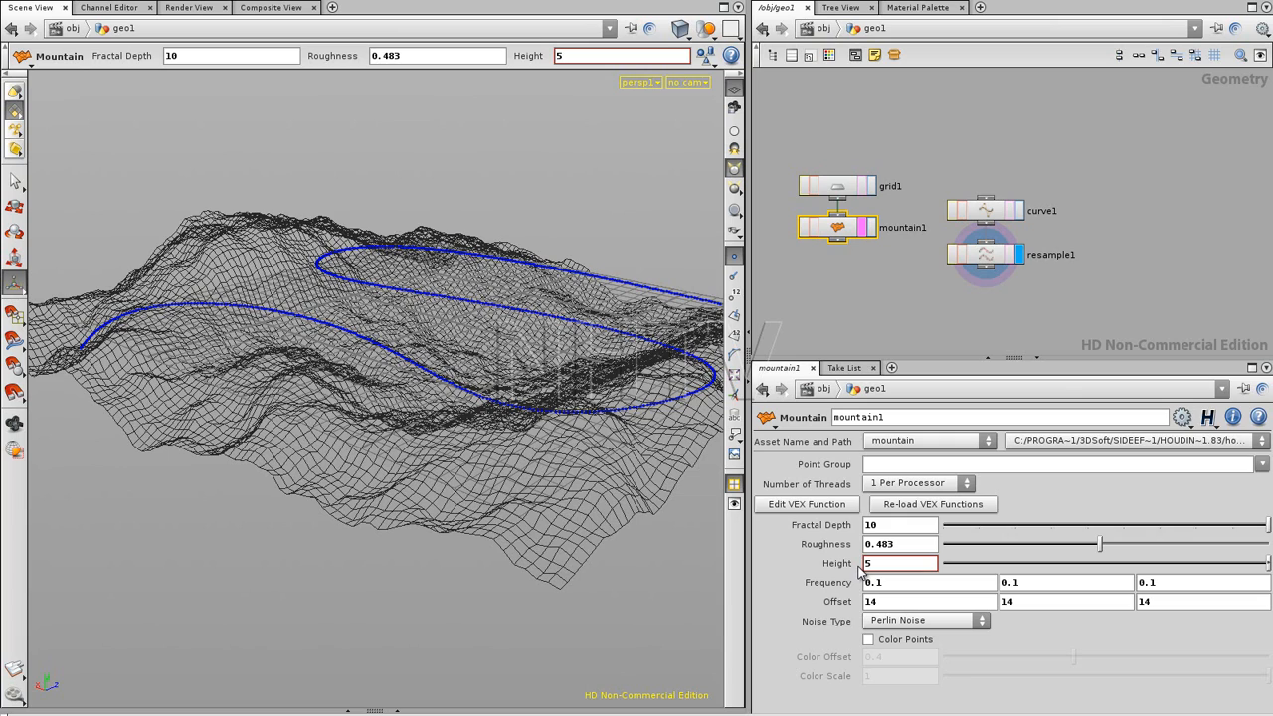
click(873, 314)
Add an AttribCreate node below the Resample node.
key(Escape)
drag(477, 307, 449, 328)
key(Tab)
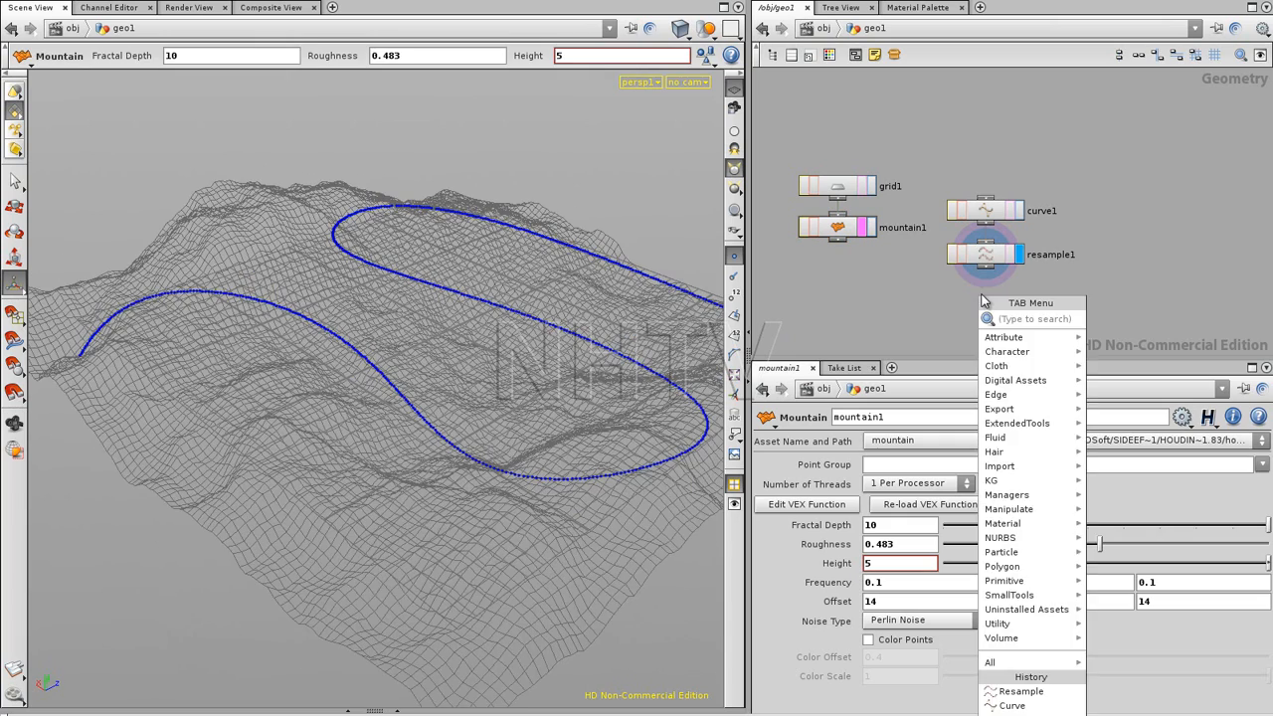
text(AttribCast)
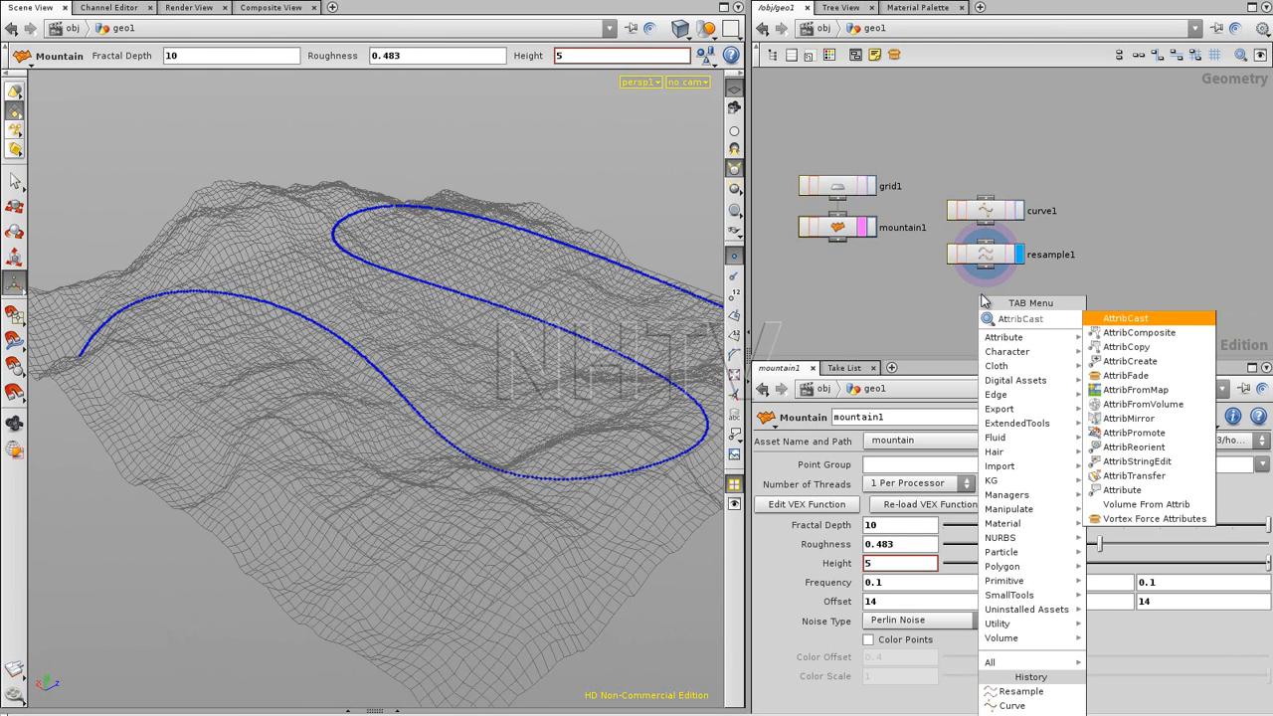
click(1133, 361)
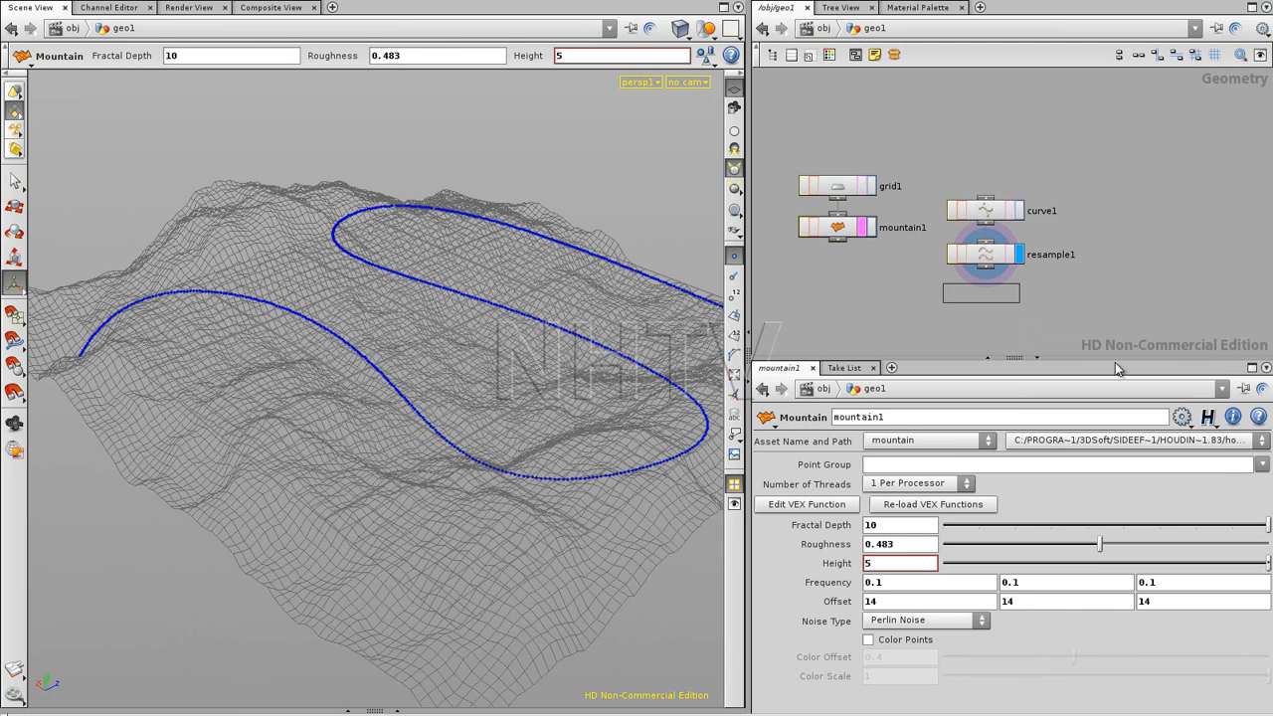
click(982, 301)
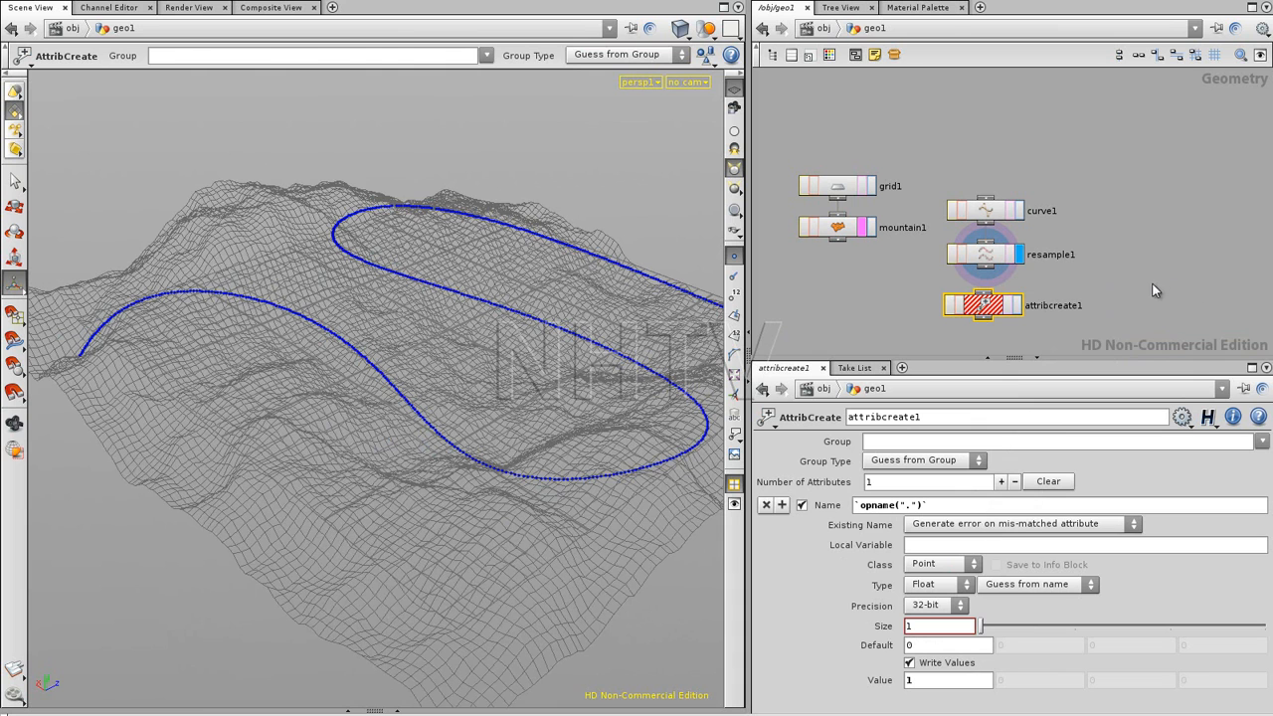
Name the new attribute N and load the saved N preset, a vector with value 0, 1, 0.
click(952, 505)
drag(853, 505, 943, 505)
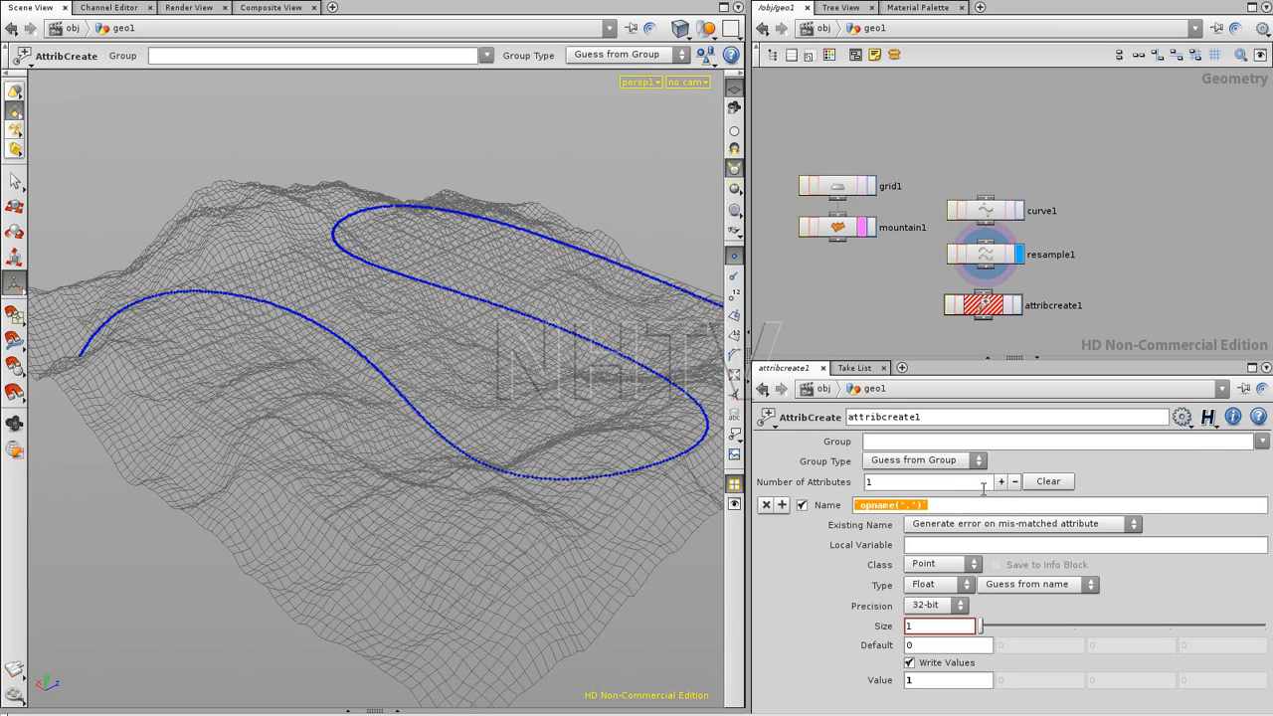
click(921, 505)
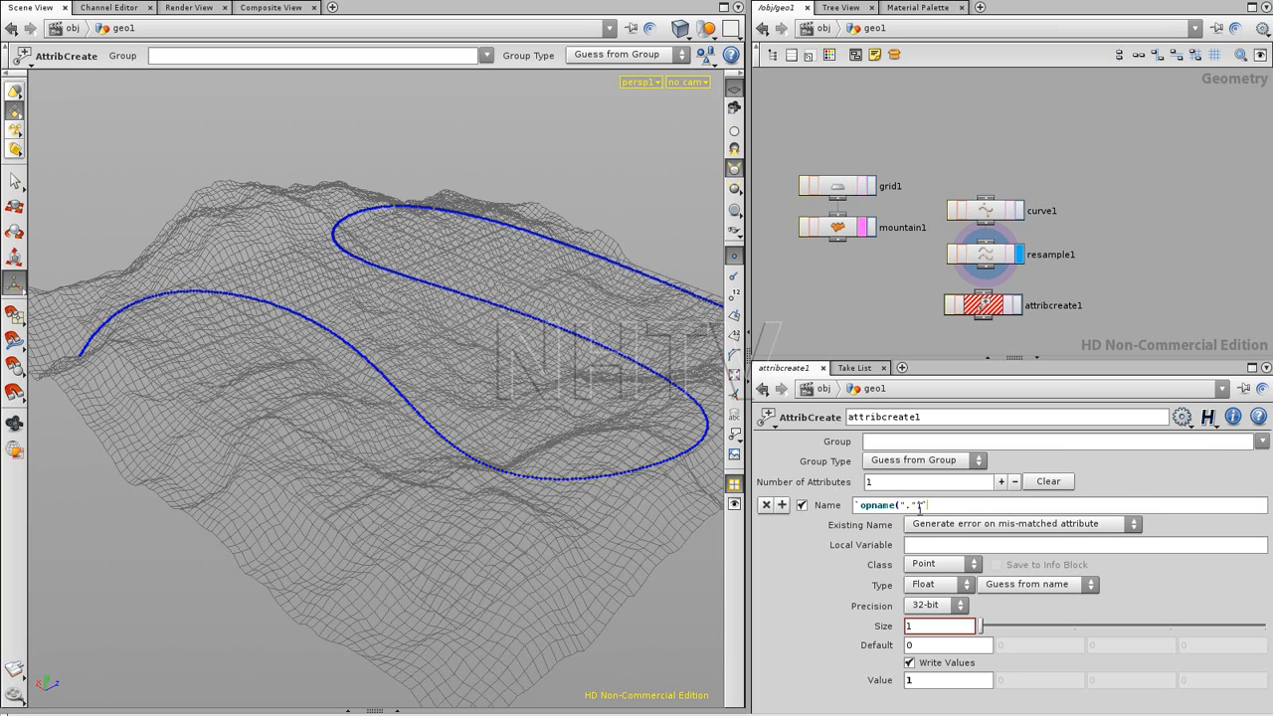
drag(984, 312, 988, 307)
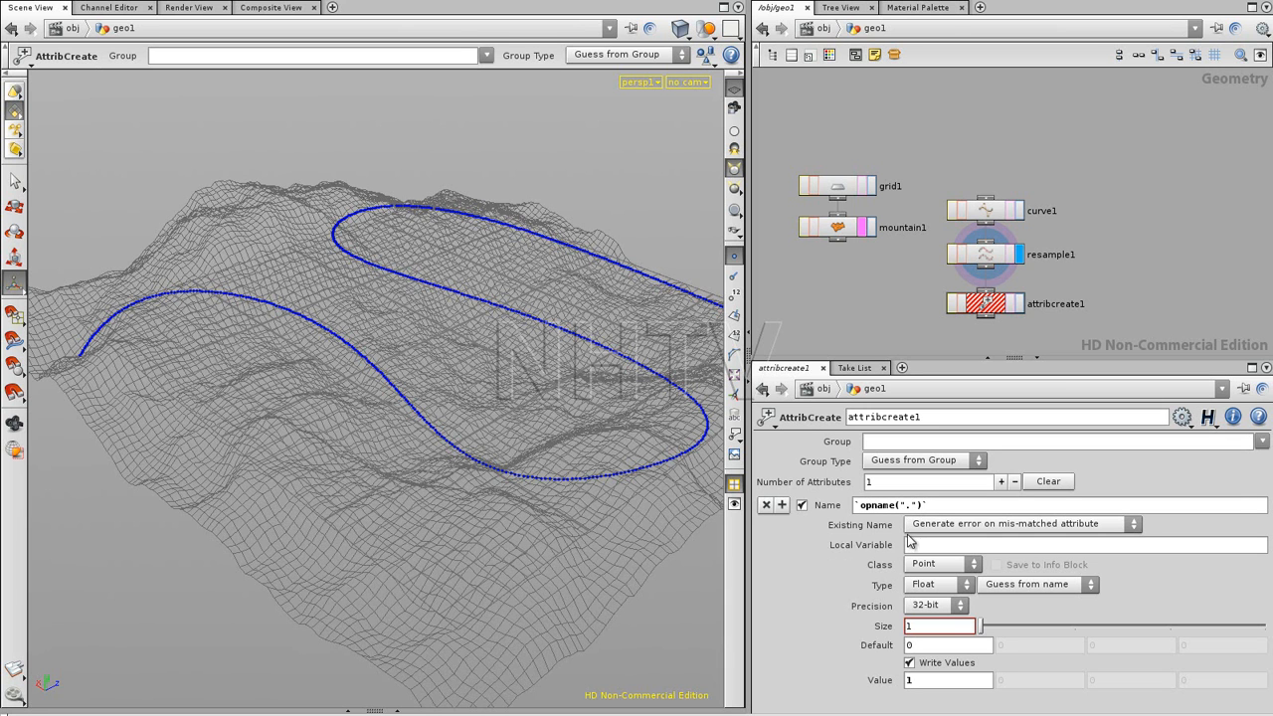
drag(946, 506, 827, 517)
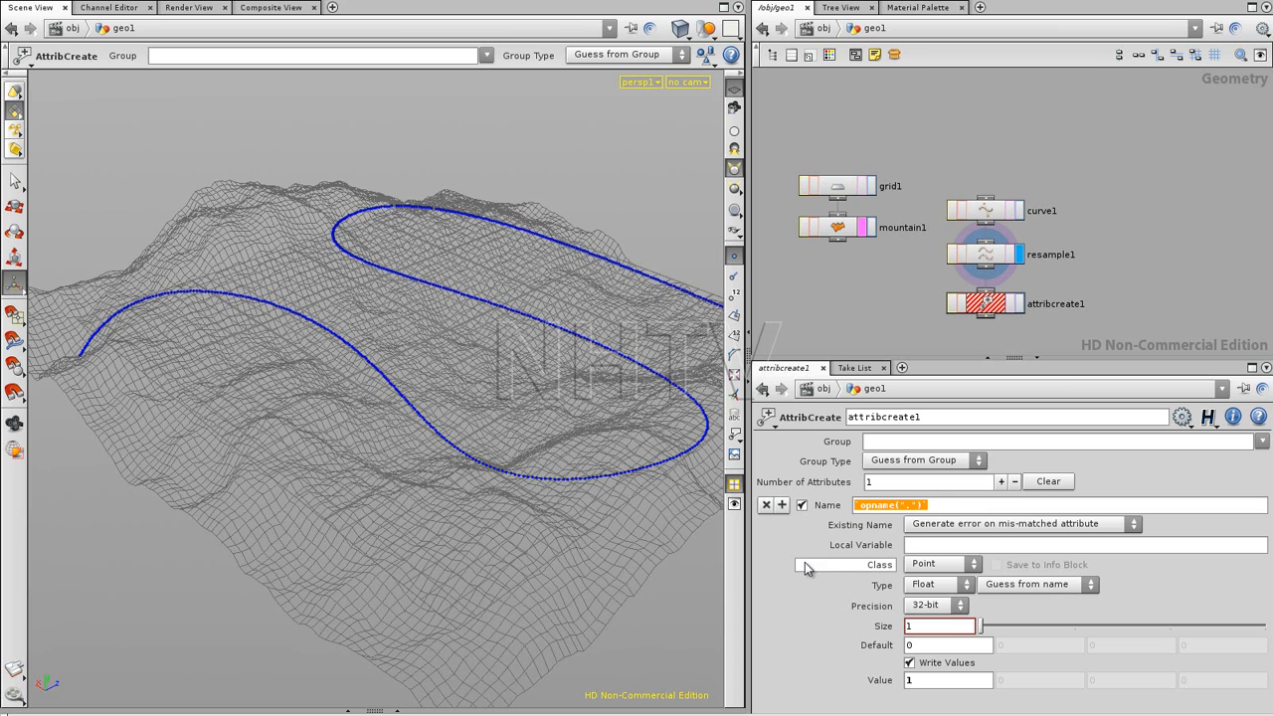
text(N)
click(1182, 418)
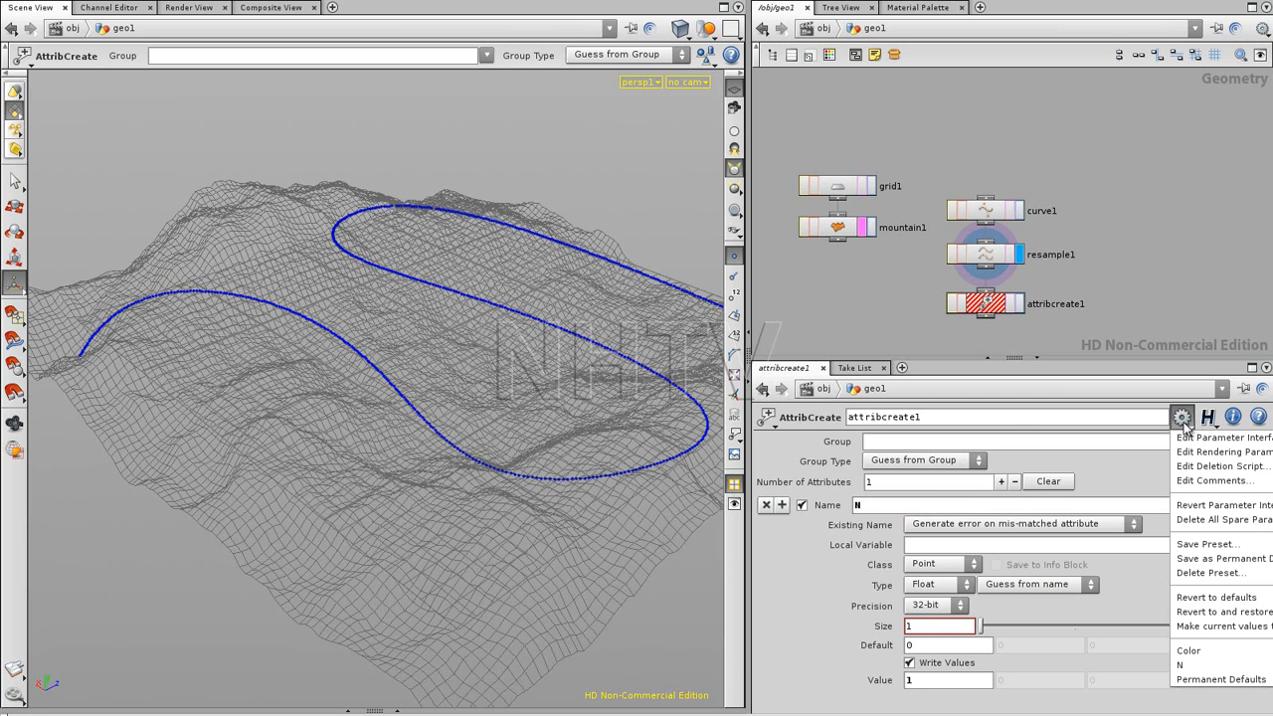
click(1202, 665)
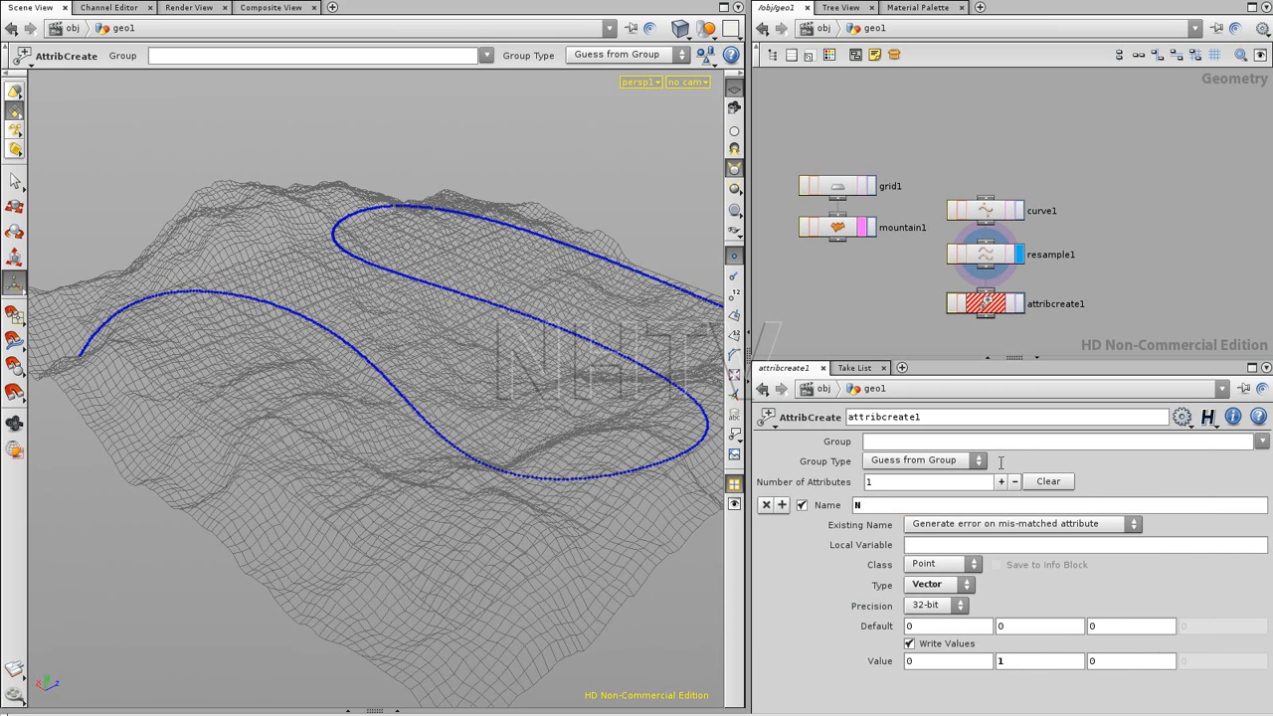
Display the AttribCreate node wired under the Resample node and set the N vector's Y value to -1.
click(1019, 306)
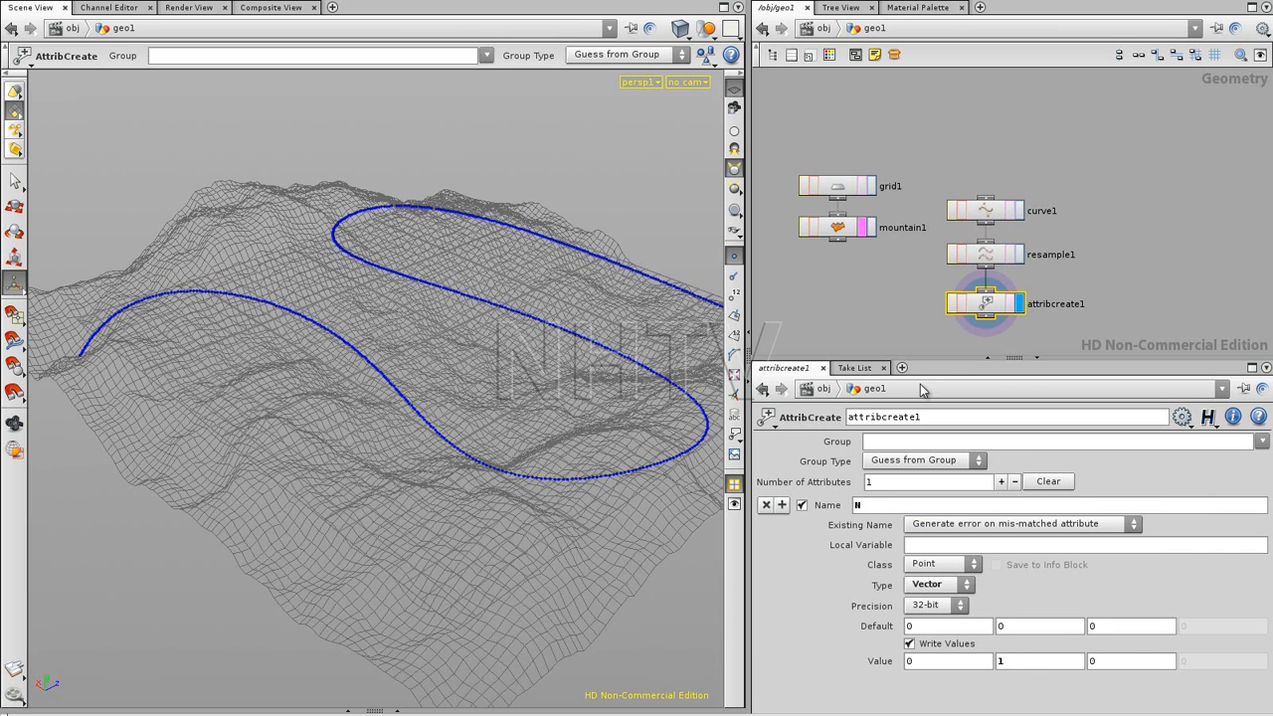
key(Escape)
drag(459, 419, 494, 341)
click(1002, 660)
key(BackSpace)
text(-1)
key(Return)
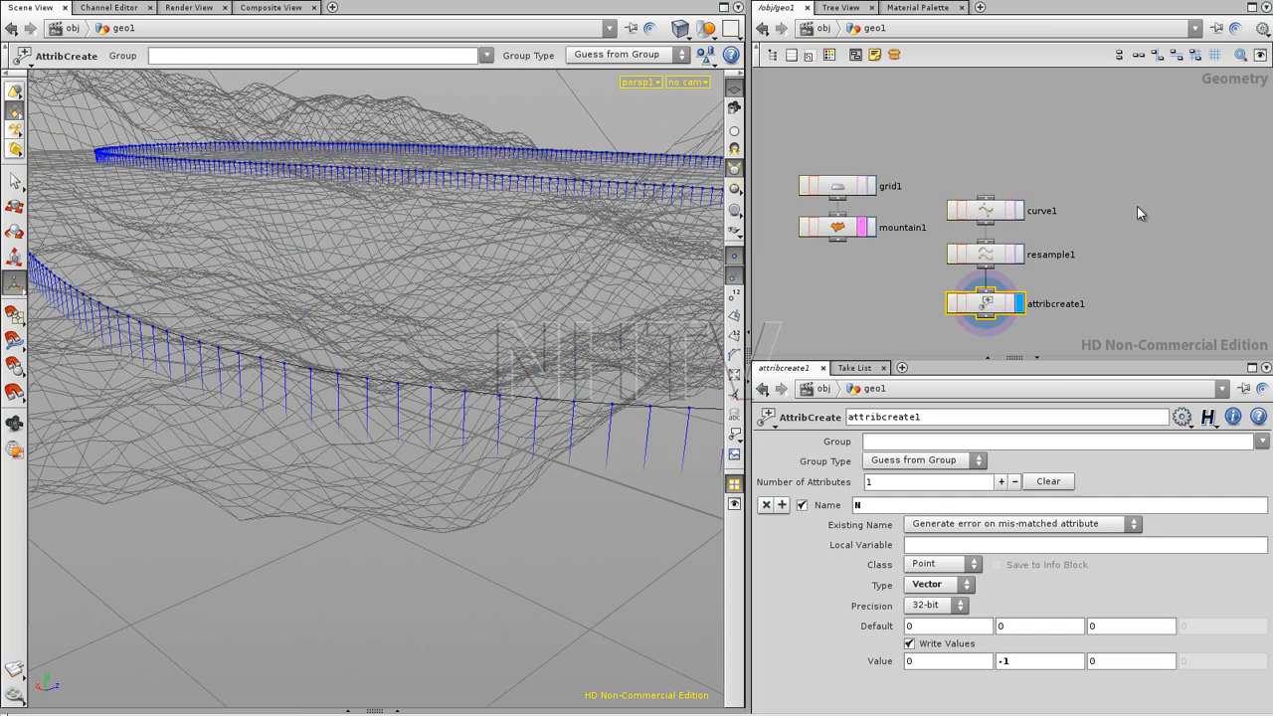
Add a Ray node below the mountain and AttribCreate nodes.
click(1155, 225)
drag(275, 302, 477, 320)
middle_drag(882, 314, 903, 265)
key(Tab)
text(Ray)
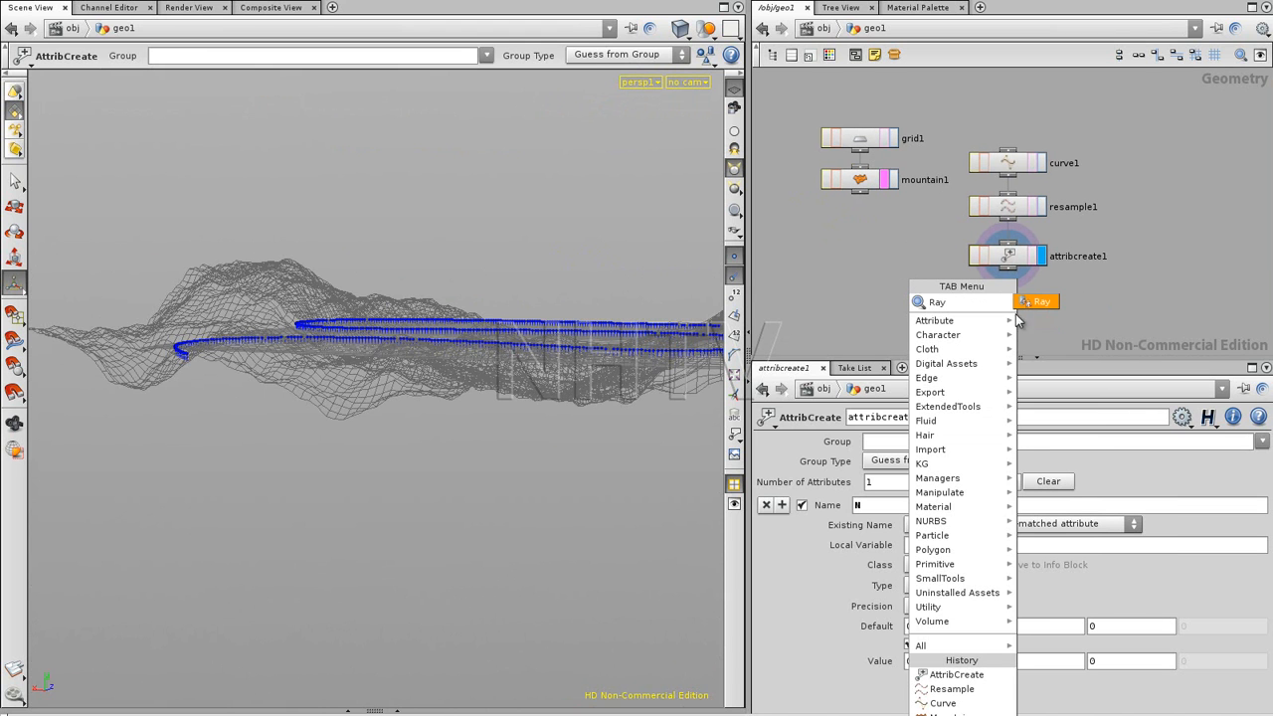
key(Return)
click(930, 319)
Connect the AttribCreate node to the Ray node's first input and the mountain to its second, and display the Ray node.
drag(1007, 270, 912, 306)
mouse_move(859, 193)
mouse_down()
mouse_move(966, 310)
mouse_move(915, 314)
mouse_up()
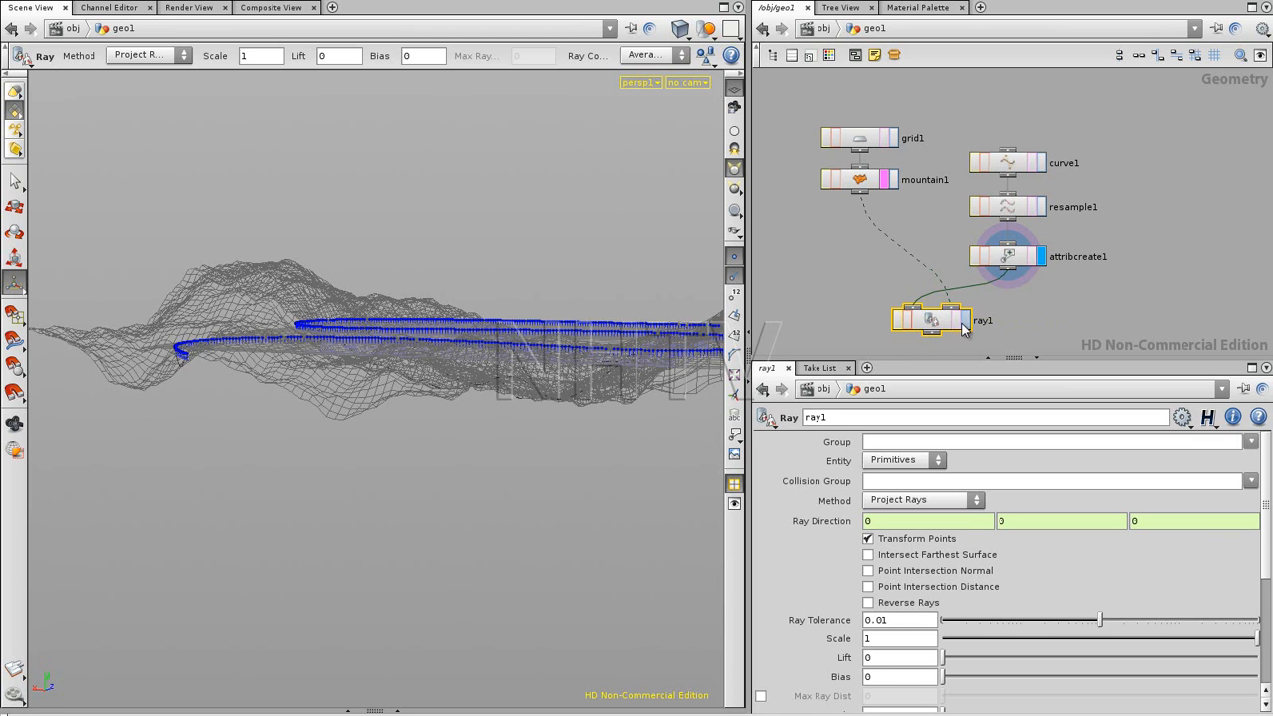
click(964, 320)
drag(531, 321, 471, 339)
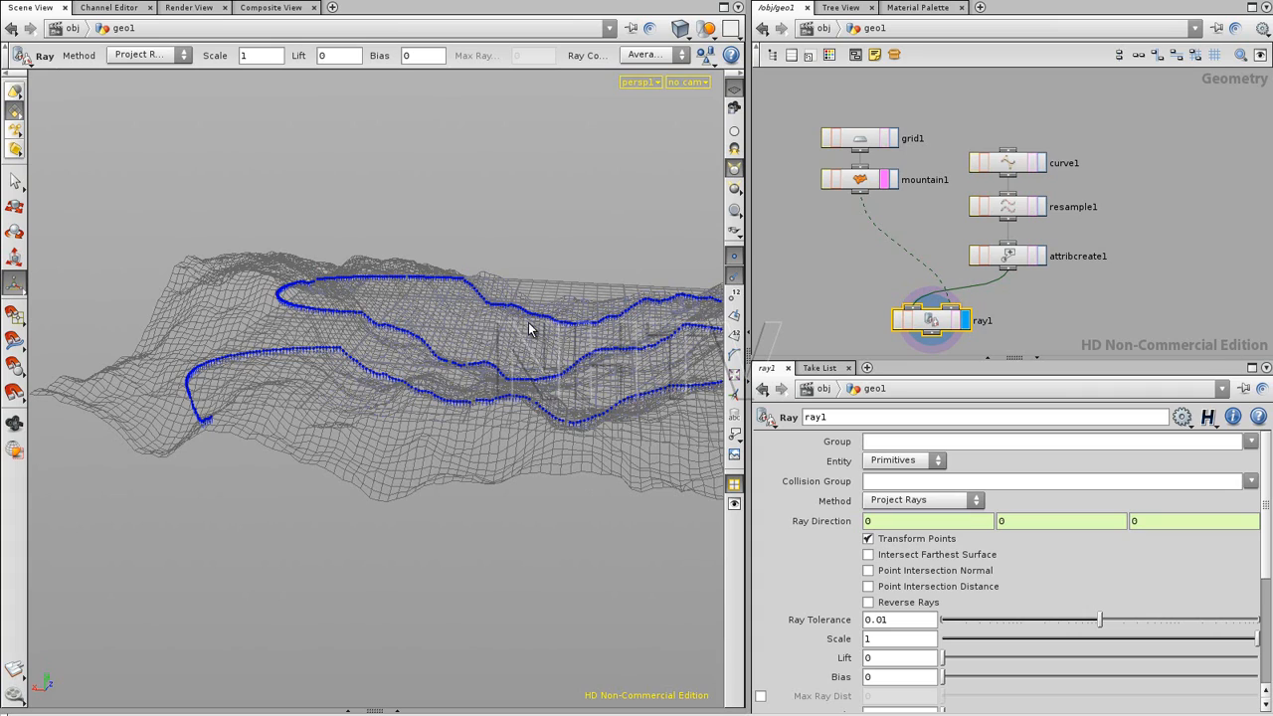
Make room above the Ray node and insert a Transform node between it and the AttribCreate node.
key(Escape)
drag(464, 377, 353, 370)
key(Return)
middle_drag(1099, 301, 1100, 208)
drag(926, 232, 941, 308)
key(Tab)
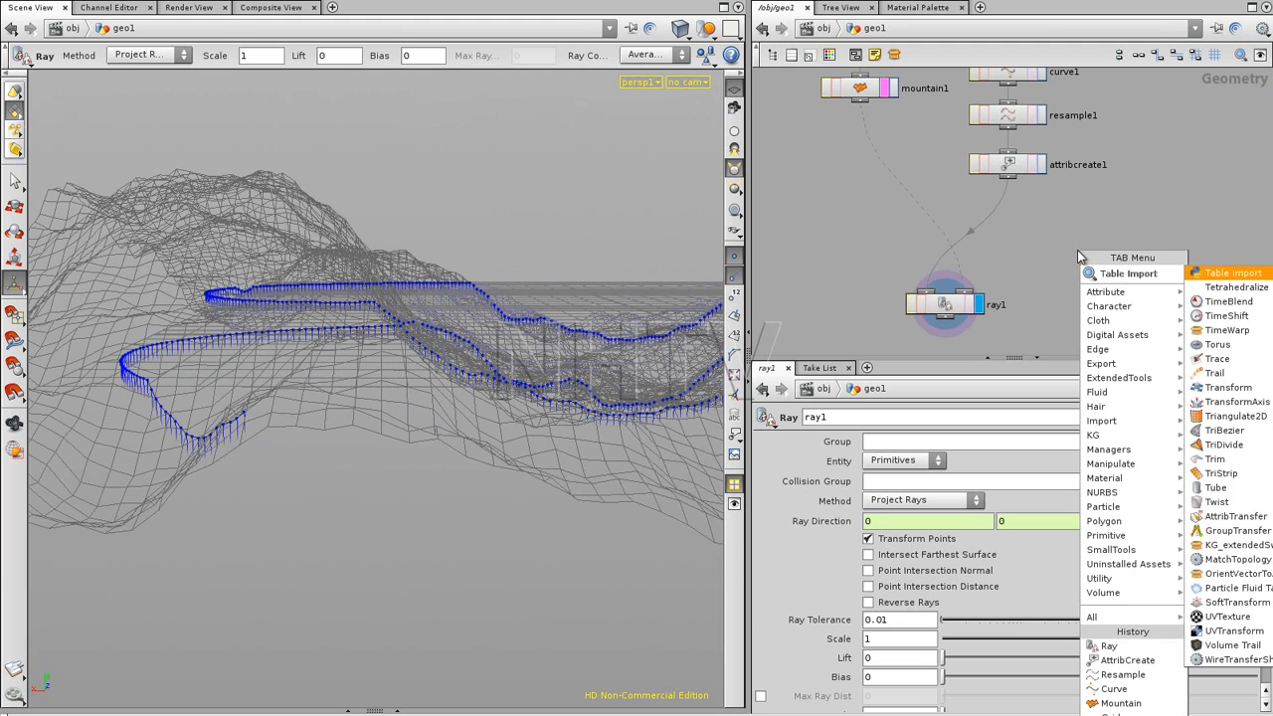
key(Escape)
click(1004, 207)
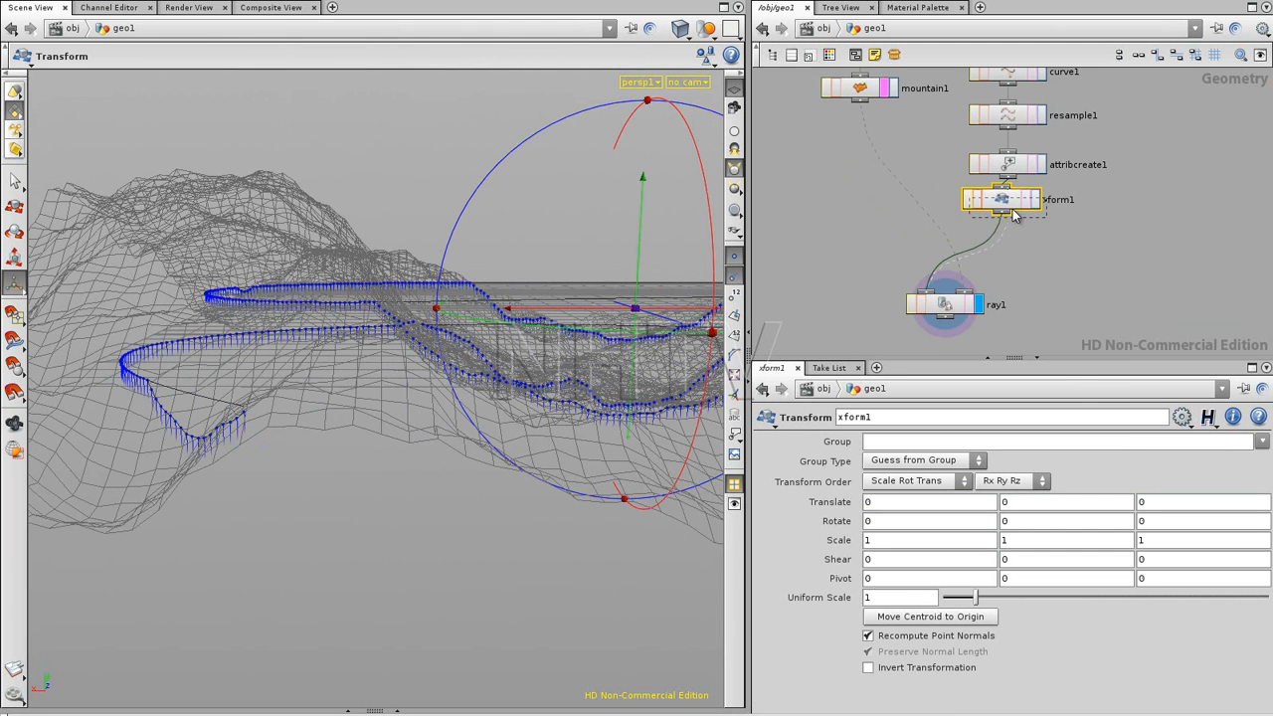
Raise the curve above the terrain by about 2.47 in Y and reposition the Ray node beneath the mountain node.
drag(638, 232, 646, 94)
drag(509, 186, 269, 309)
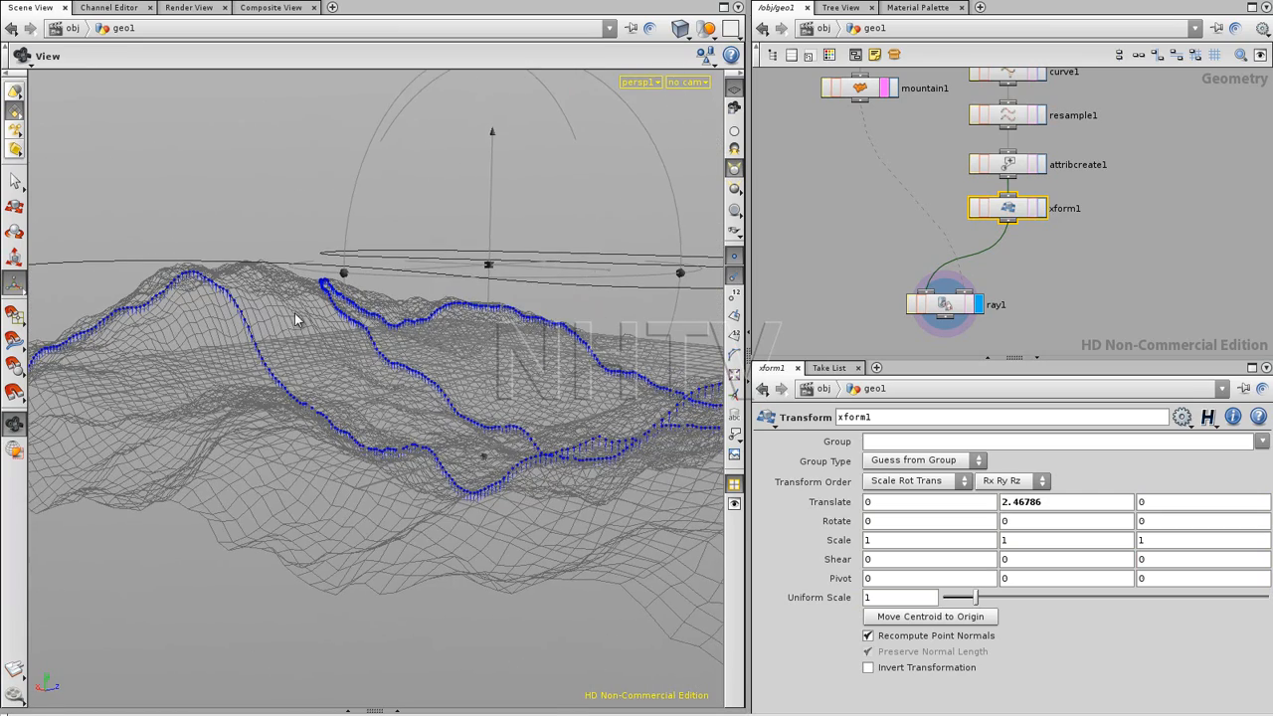
drag(939, 306, 855, 321)
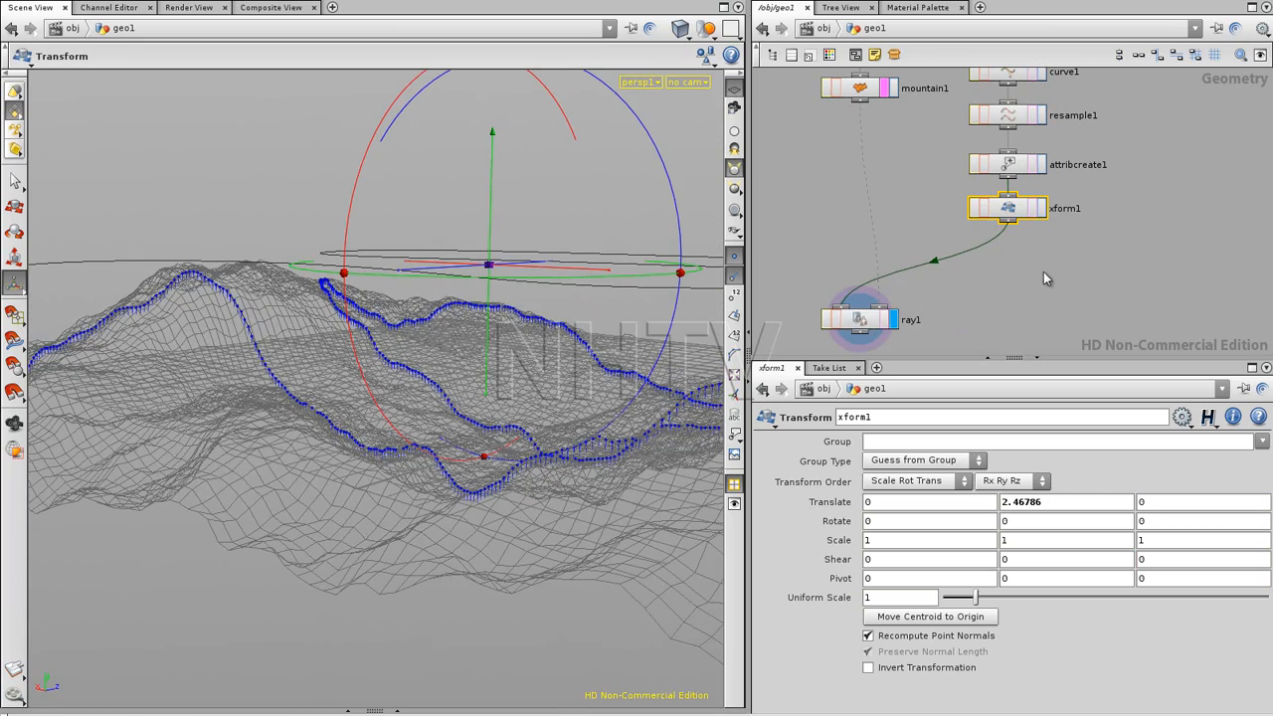
Drive the Transform node's Y translation with the expression bbox("../mountain1",D_YMAX).
drag(1064, 503, 883, 518)
text(b)
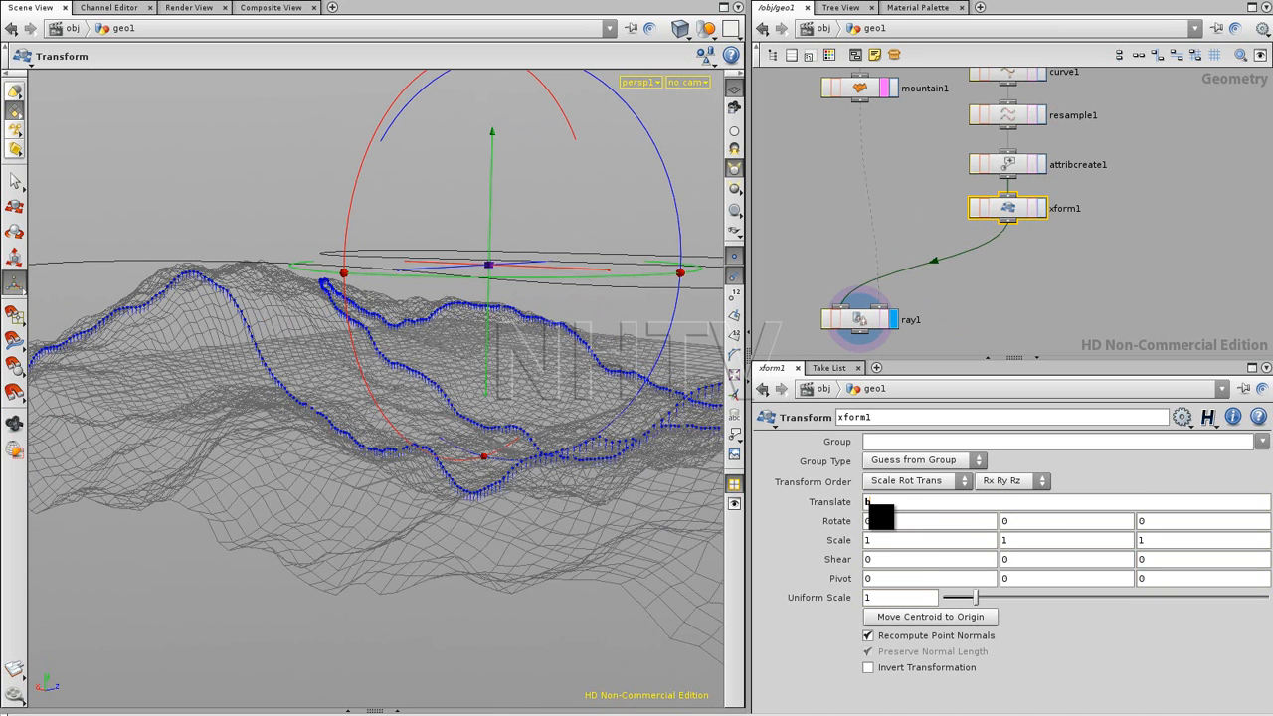
text(box)
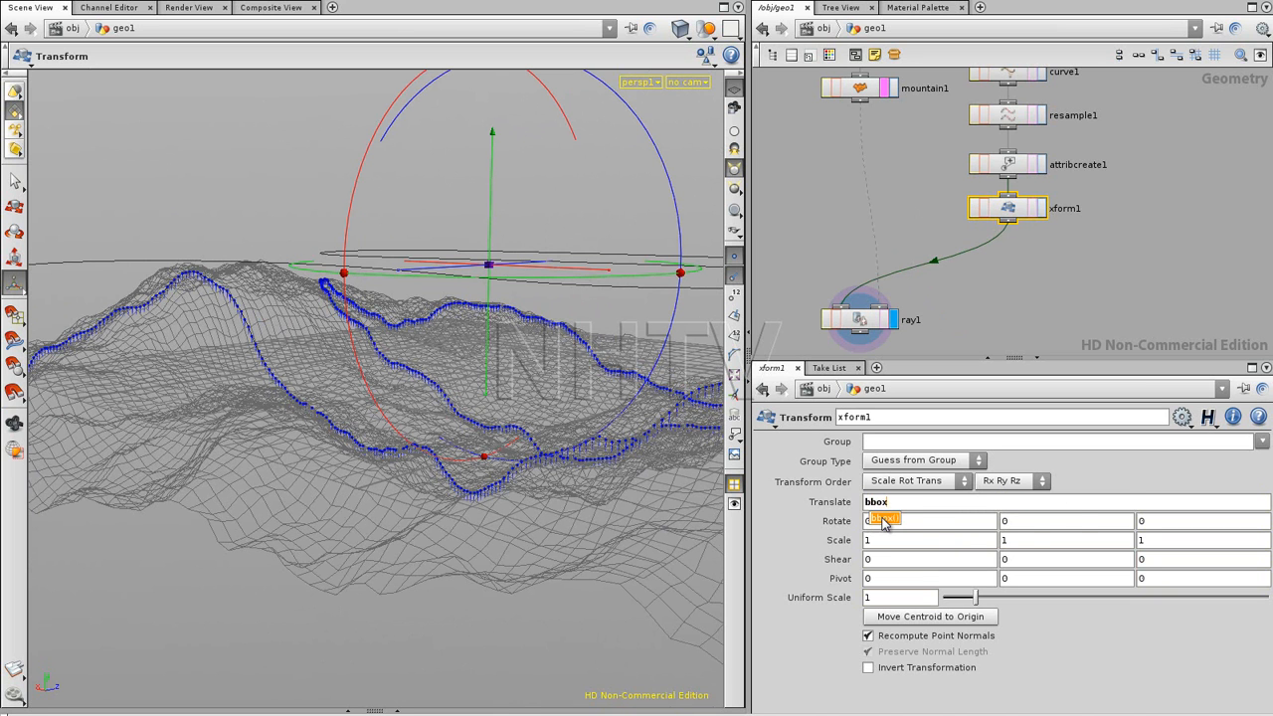
text(("../)
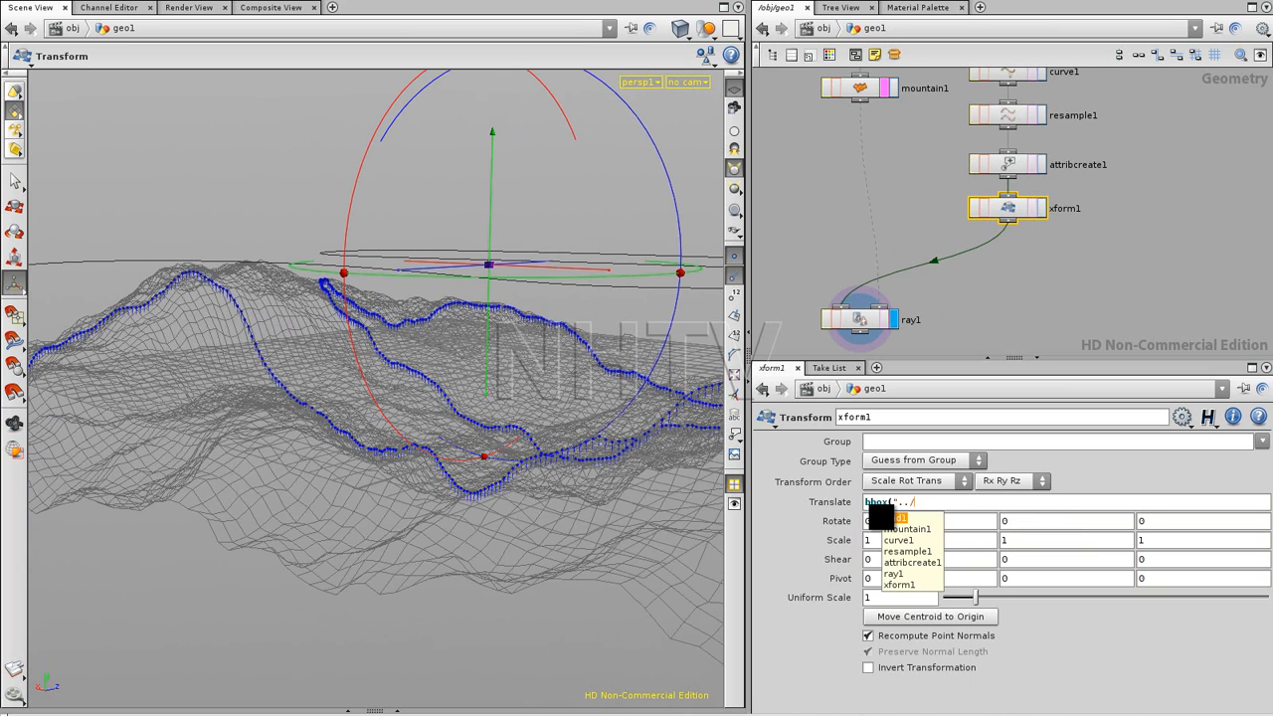
text(moun)
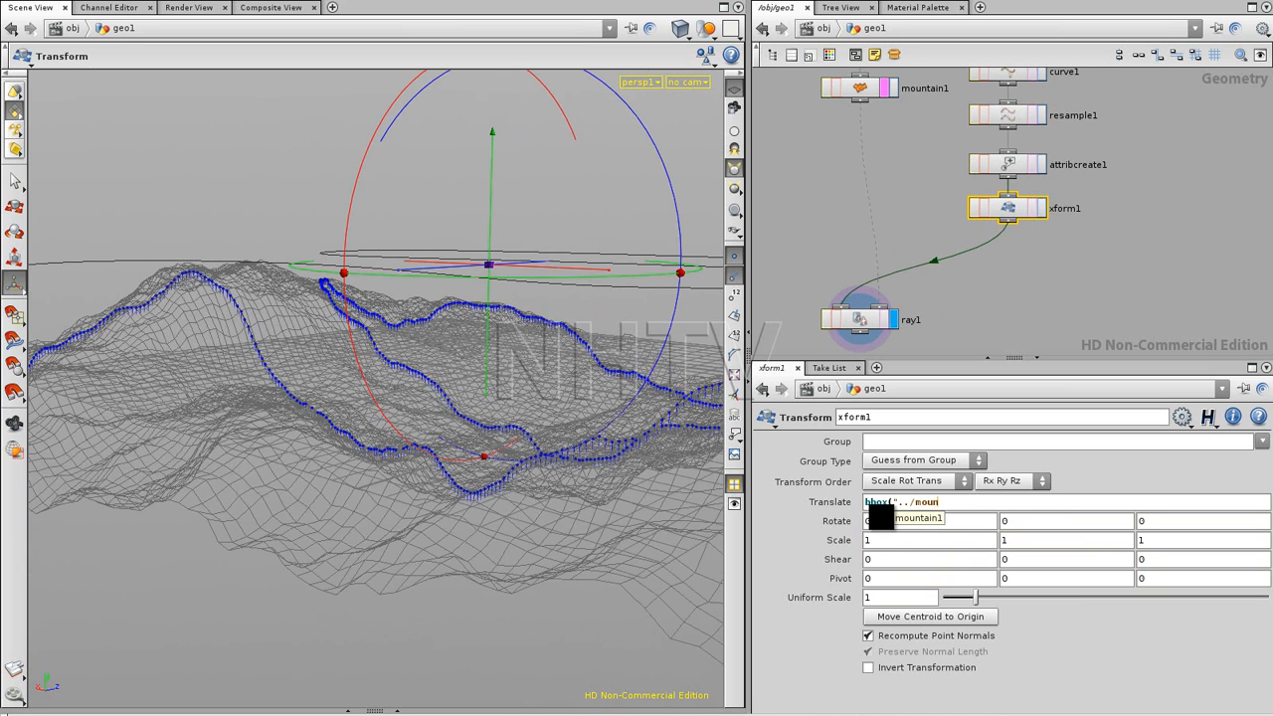
text(tain1")
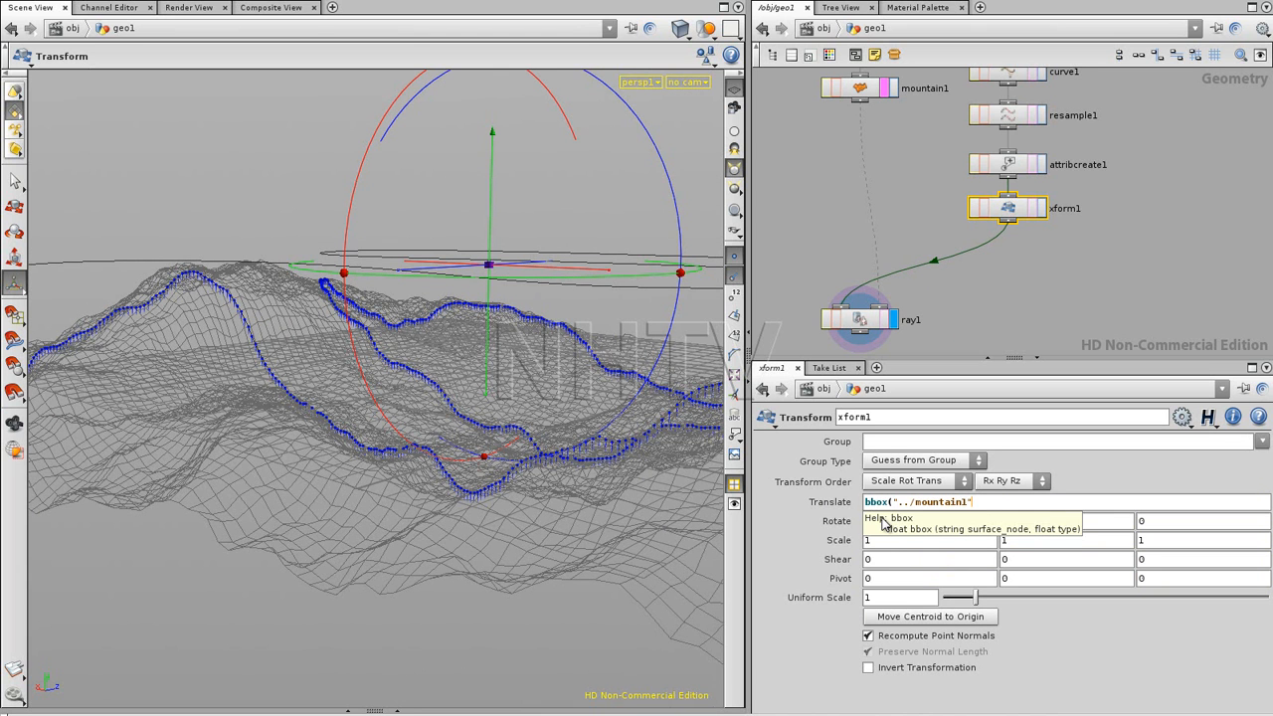
text(,D_YMAX)
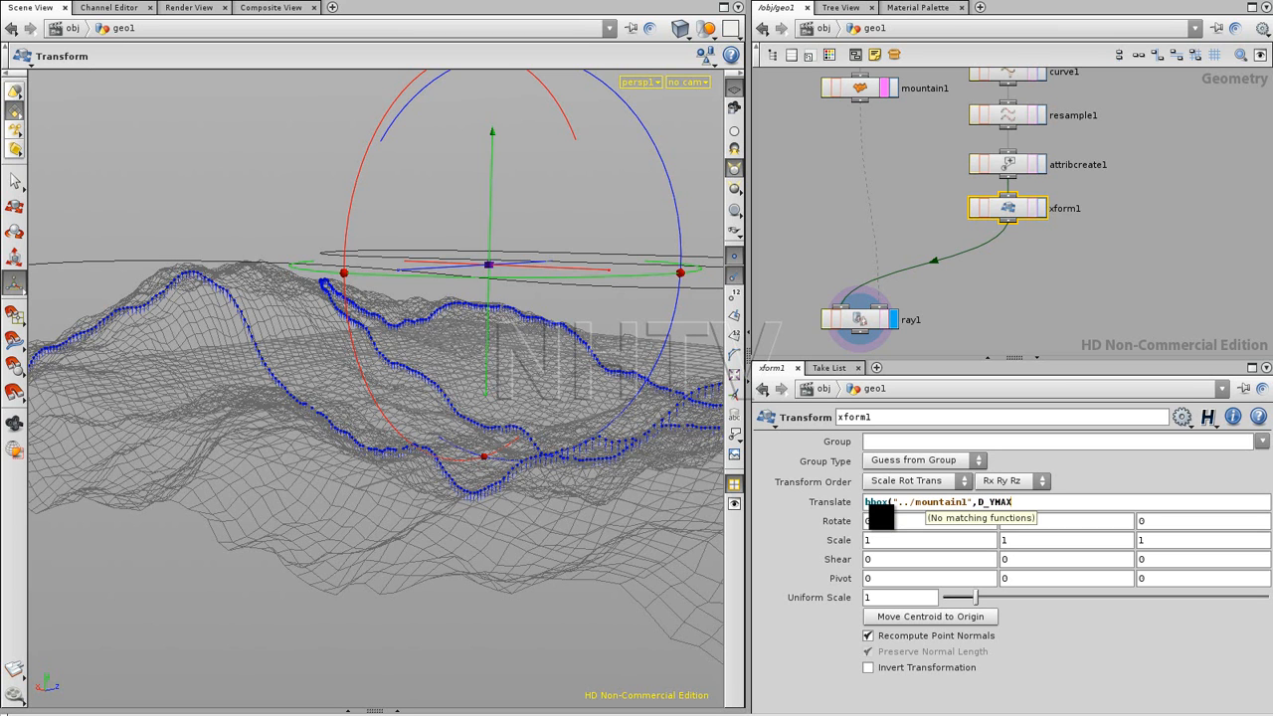
key(Return)
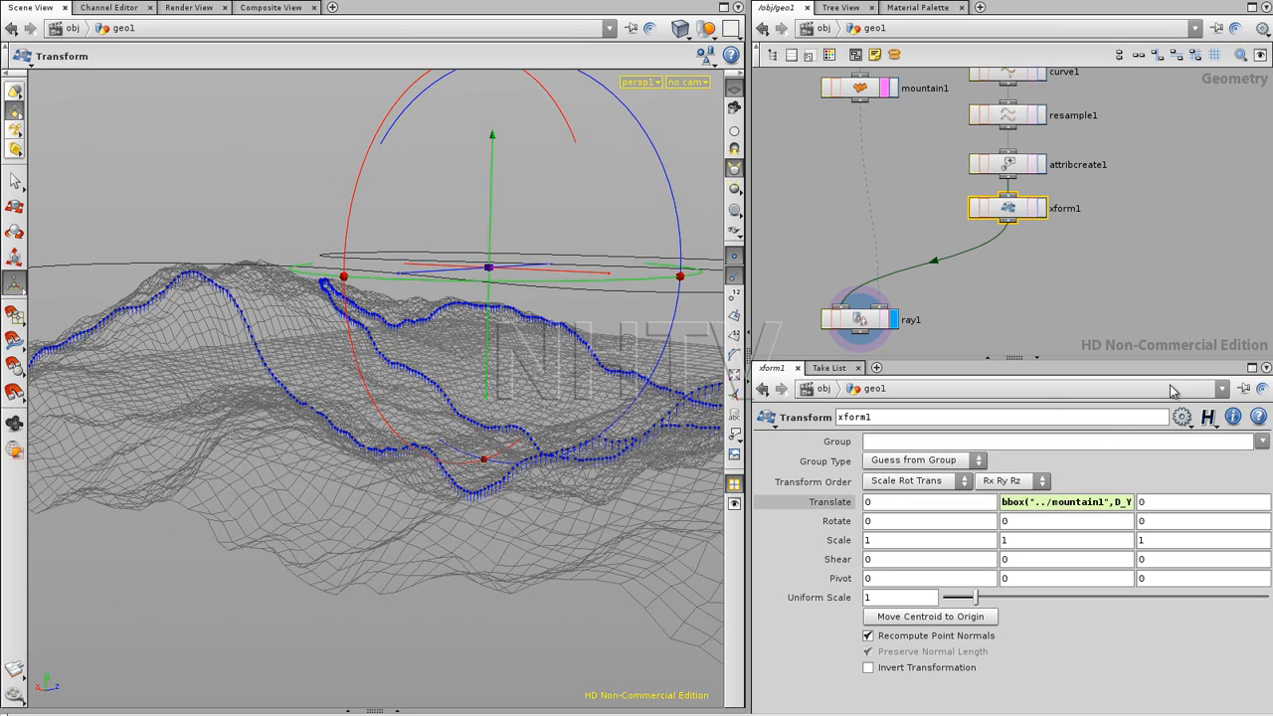
Add an offset of +0.1 to the Transform node's Y translation expression and inspect the curve above the terrain.
click(1066, 501)
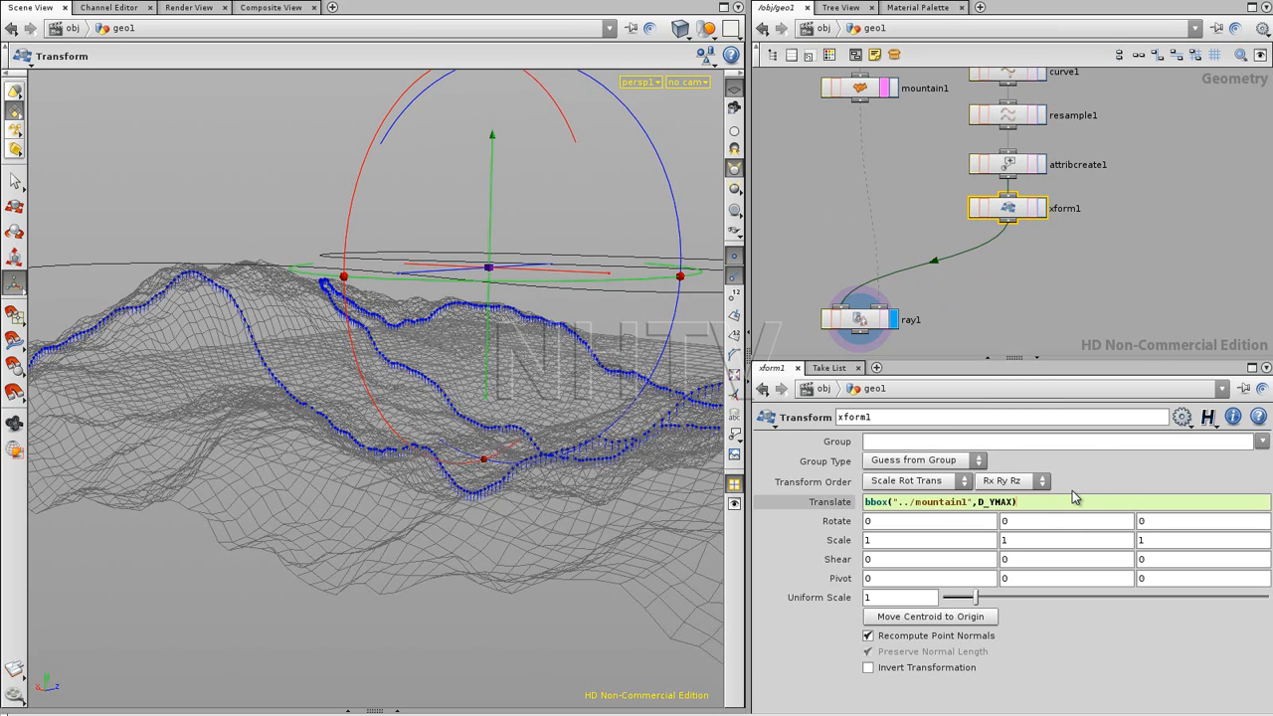
text(+0.1)
key(Return)
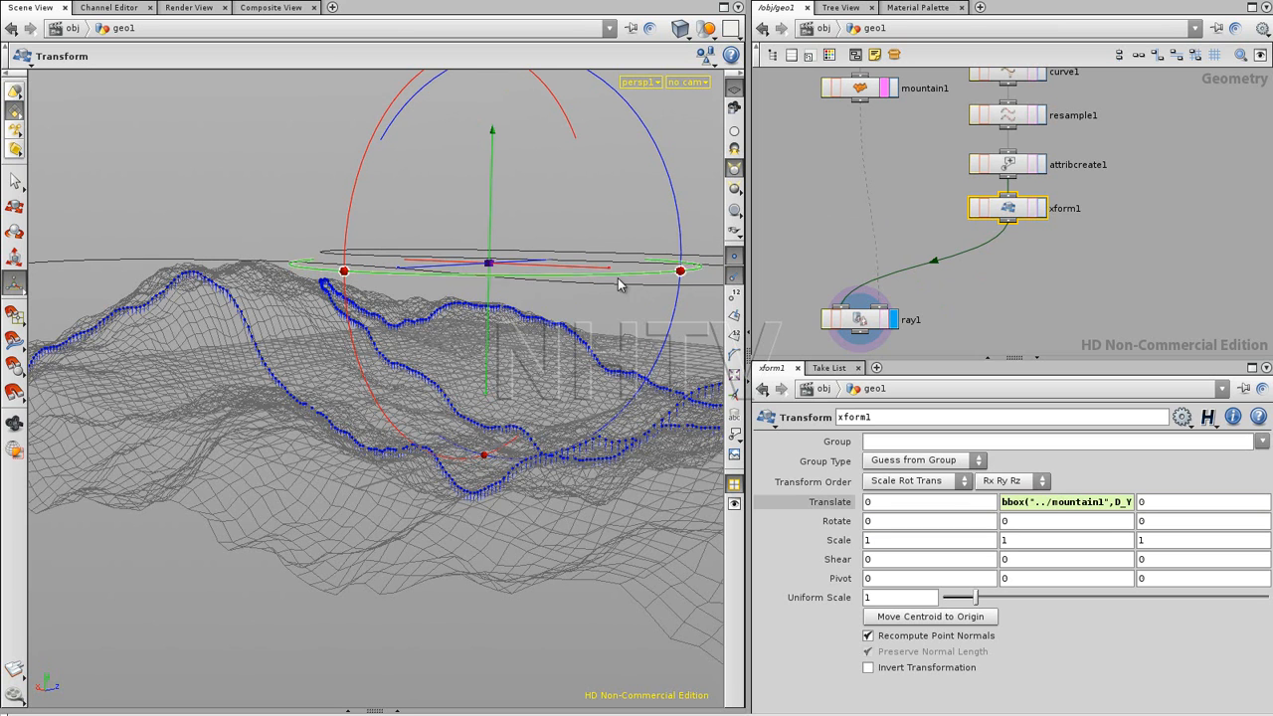
key(Escape)
drag(298, 321, 364, 355)
key(t)
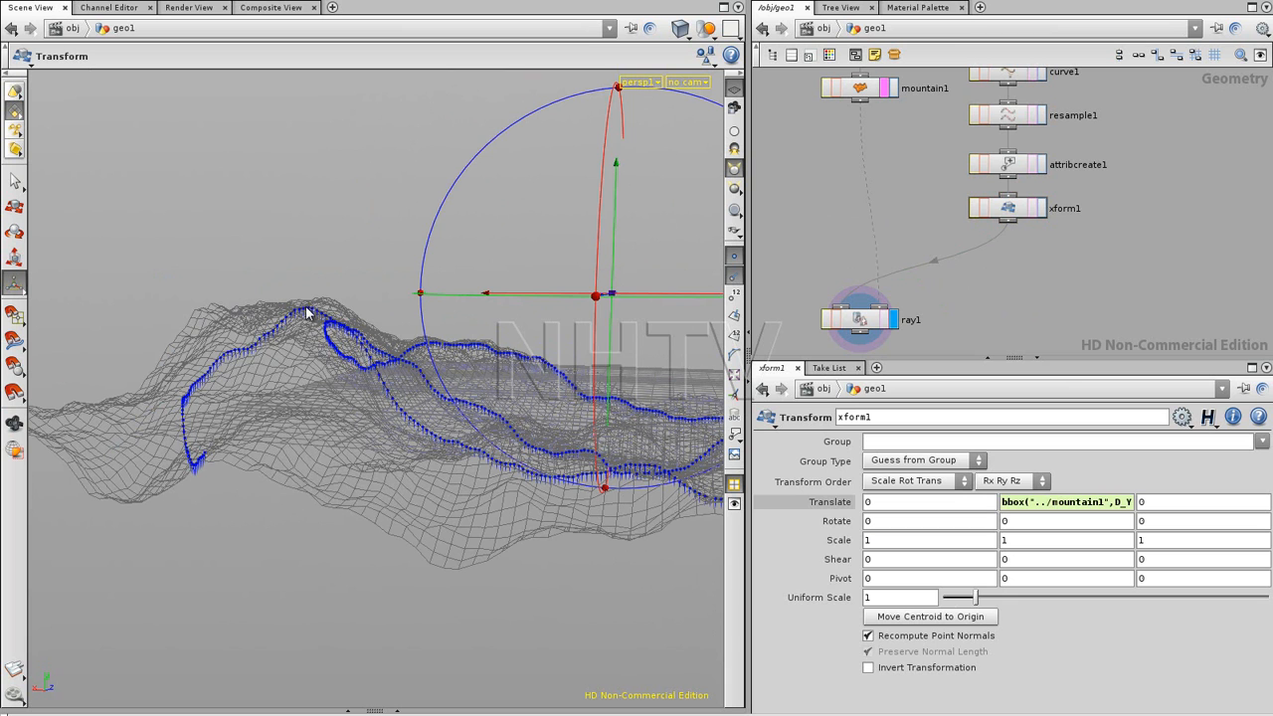
Review the Transform node's Y translation expression and shift the Ray node slightly down in the network.
click(1089, 504)
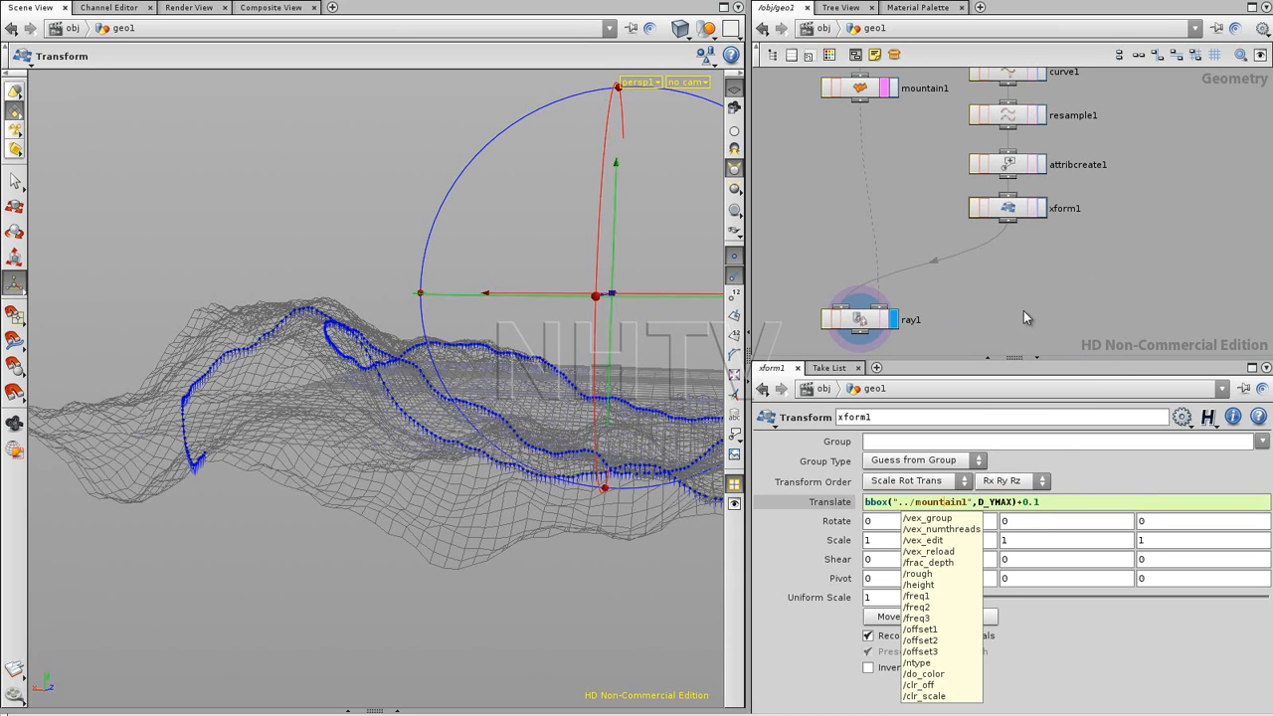
click(989, 341)
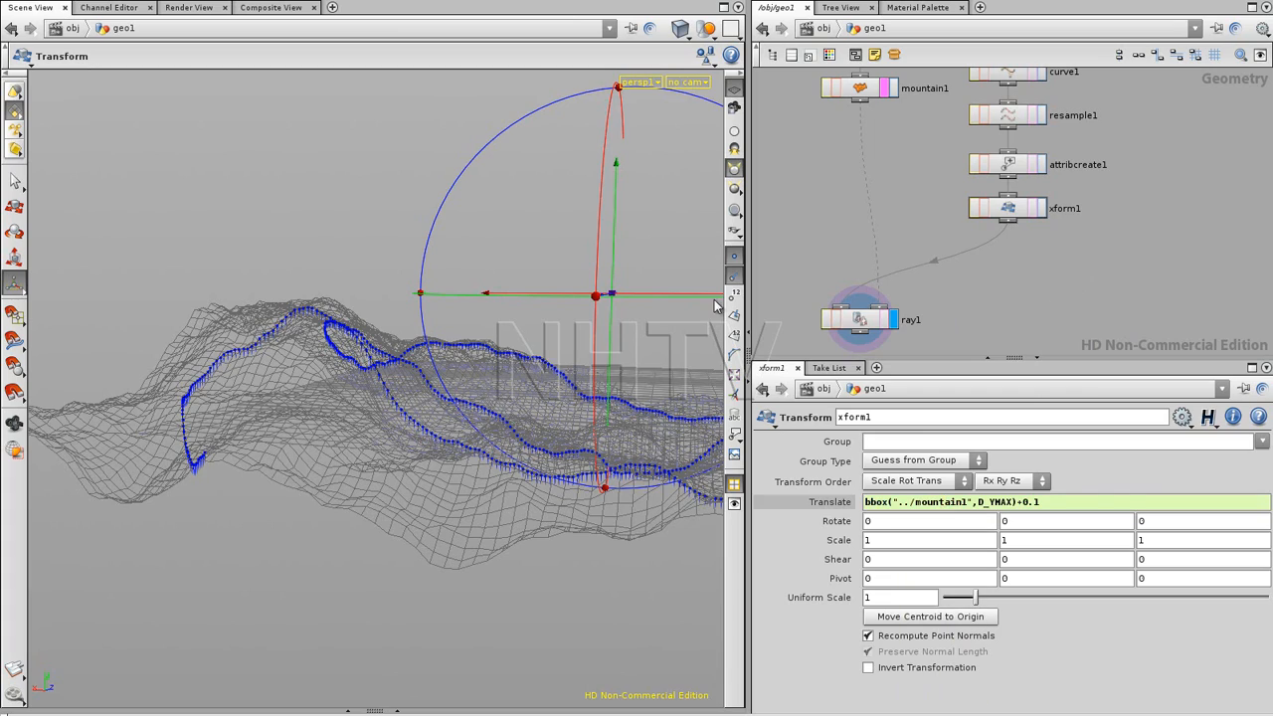
key(Return)
mouse_move(478, 294)
alt+mouse_down()
mouse_move(364, 316)
mouse_move(483, 282)
mouse_move(432, 358)
mouse_move(389, 369)
mouse_move(491, 291)
alt+mouse_up()
drag(859, 318, 859, 327)
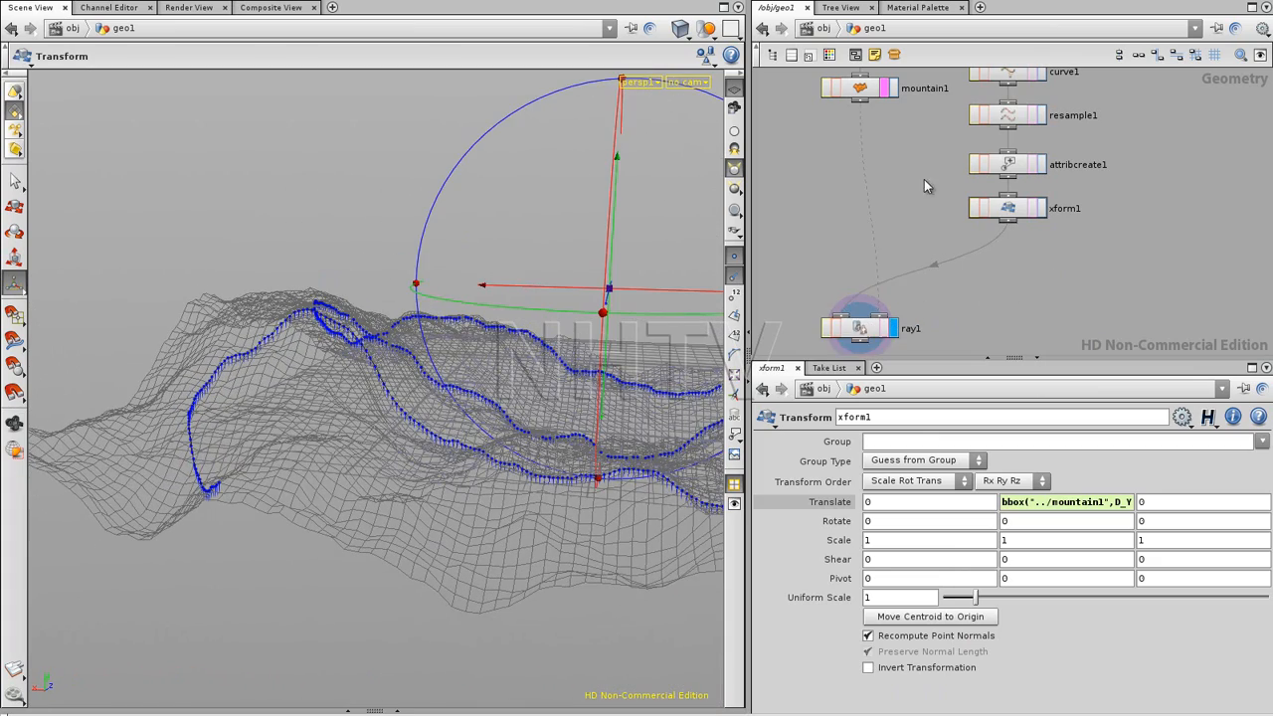
click(1024, 212)
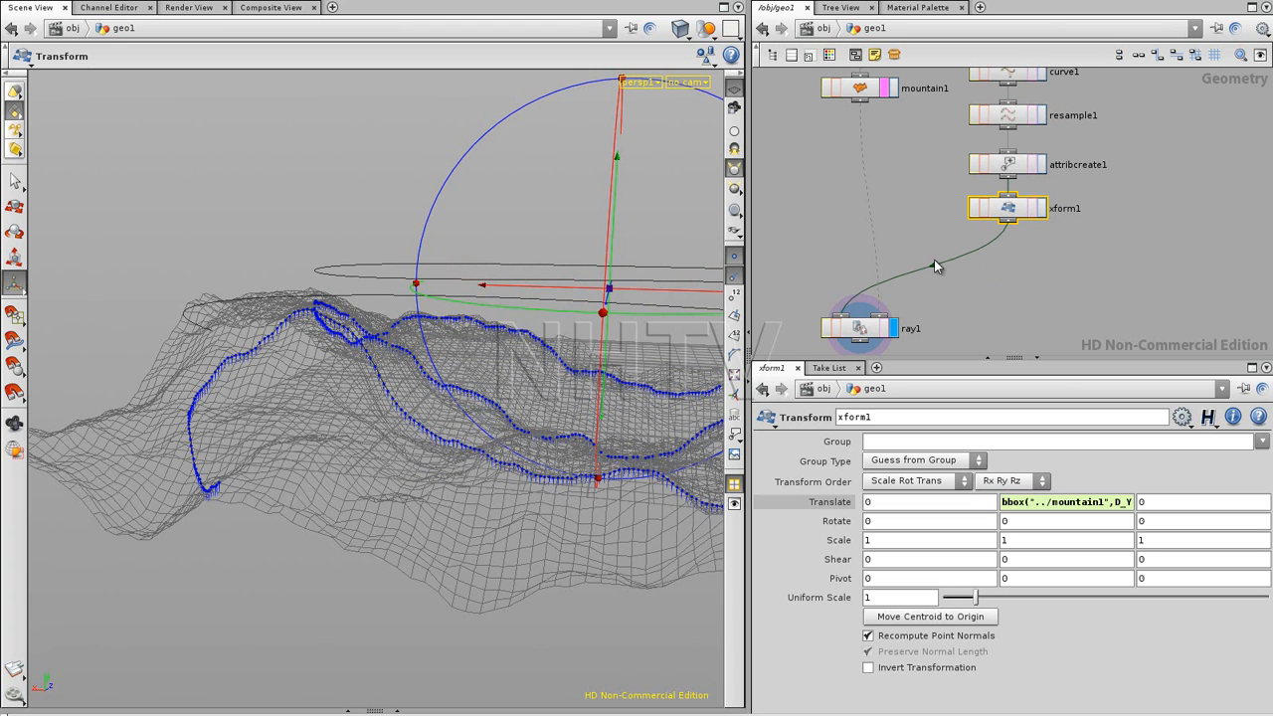
Vary the mountain's height, leaving it at 5.1, and check how the projected curve follows the terrain.
click(860, 91)
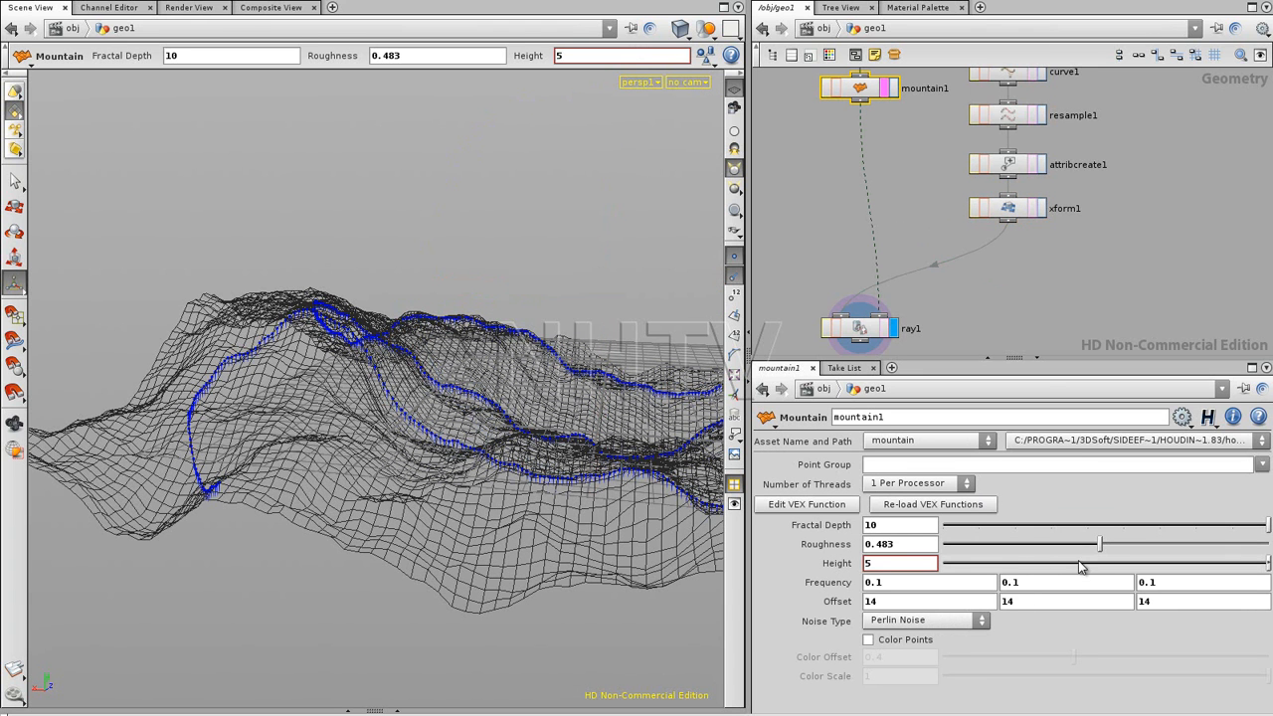
middle_drag(879, 563, 1188, 535)
middle_drag(988, 553, 916, 563)
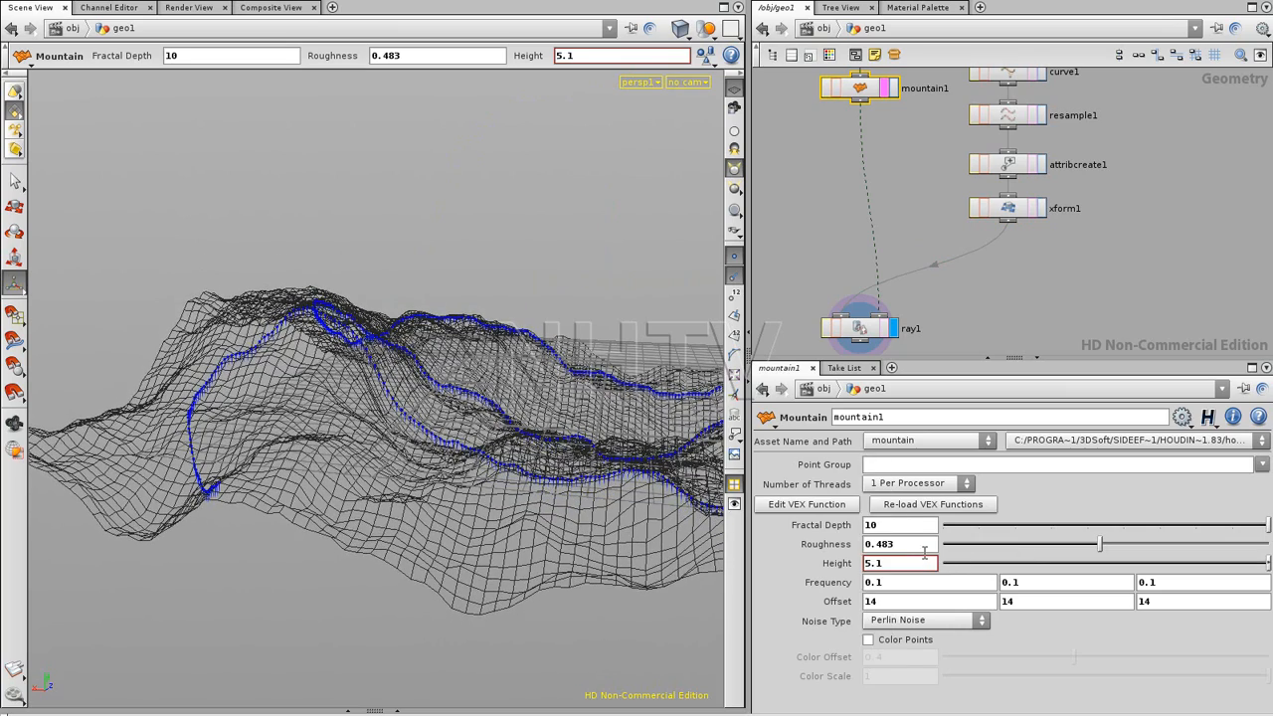
click(1005, 275)
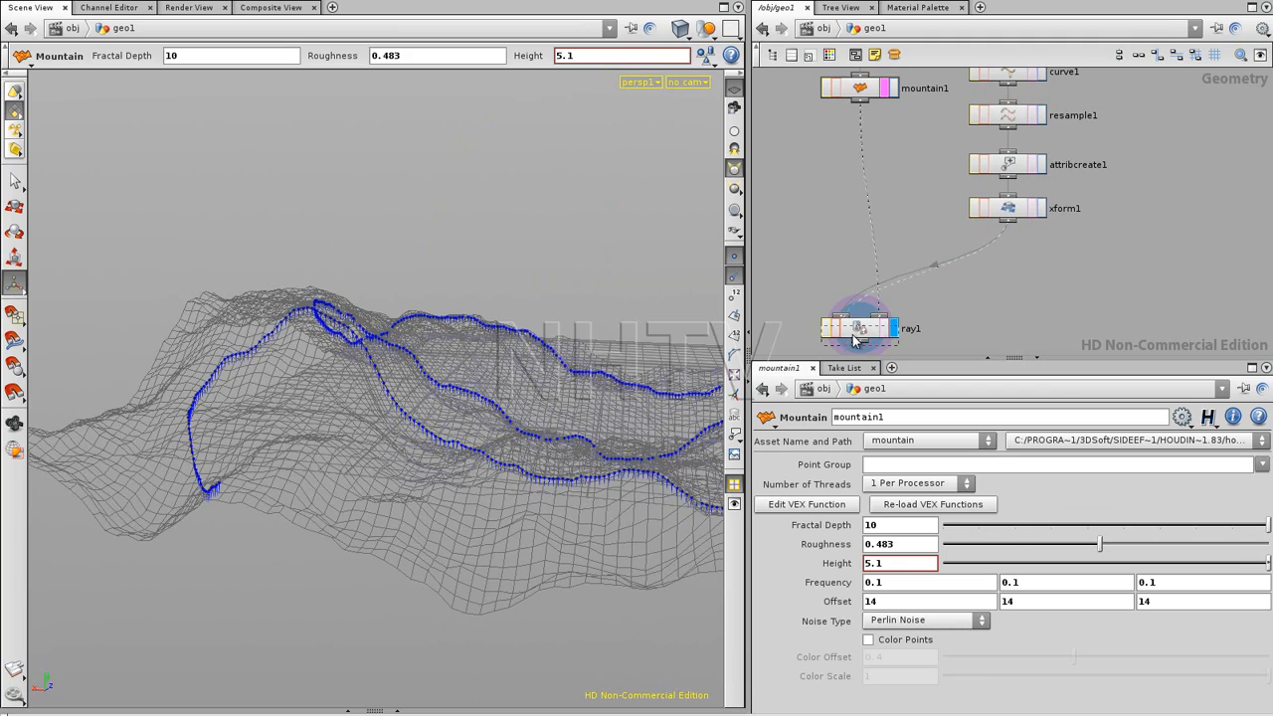
drag(852, 336, 852, 337)
alt+drag(474, 378, 304, 416)
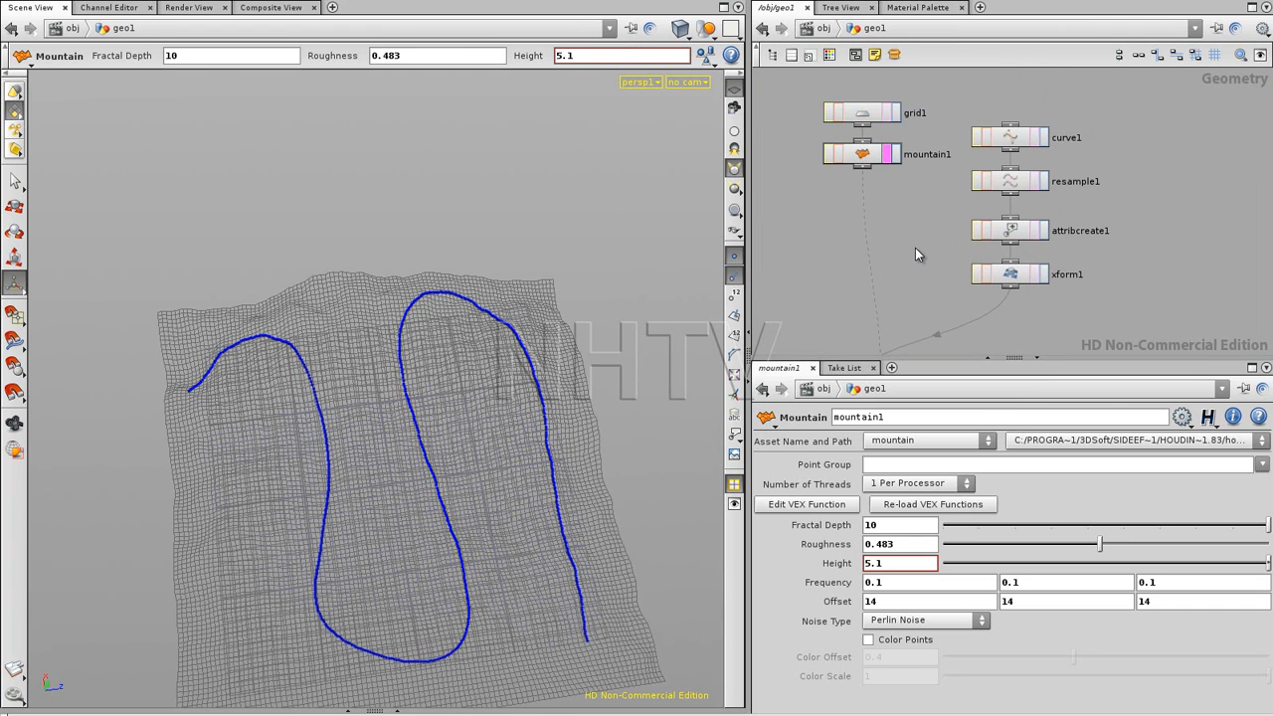
Enable Show Local Dependency Links in the network editor's display options.
key(d)
drag(940, 83, 903, 115)
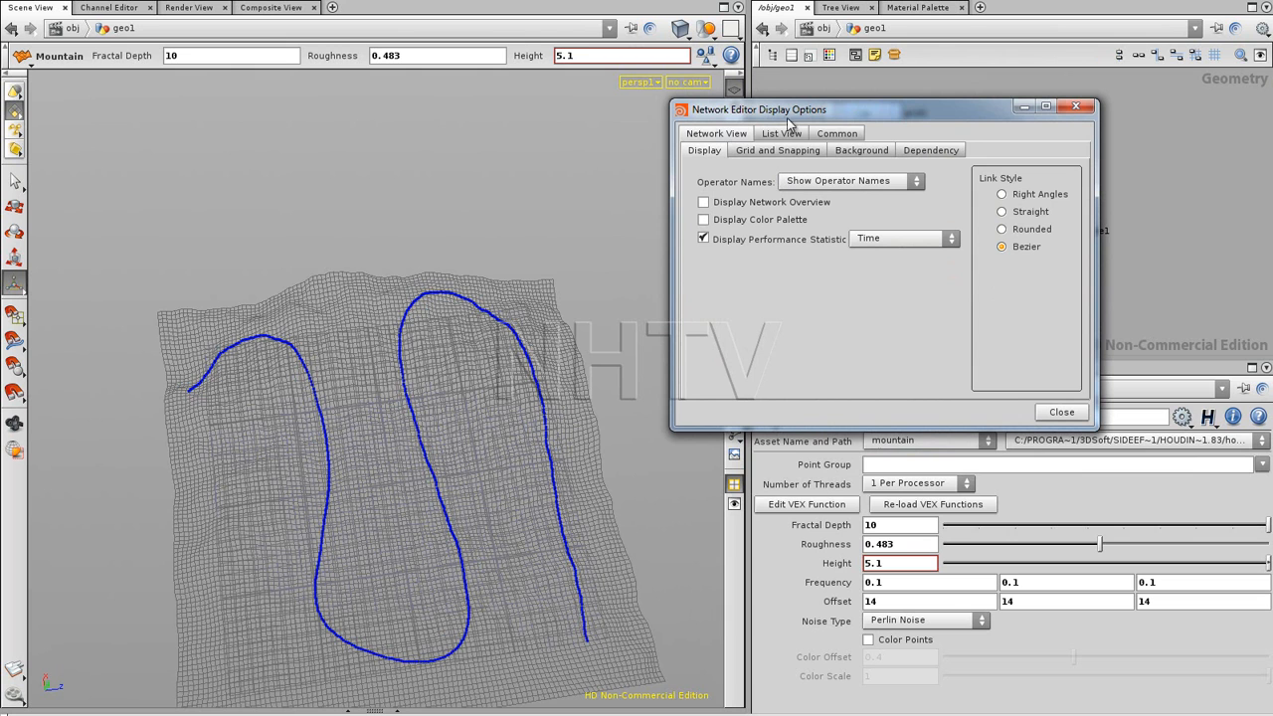
click(929, 151)
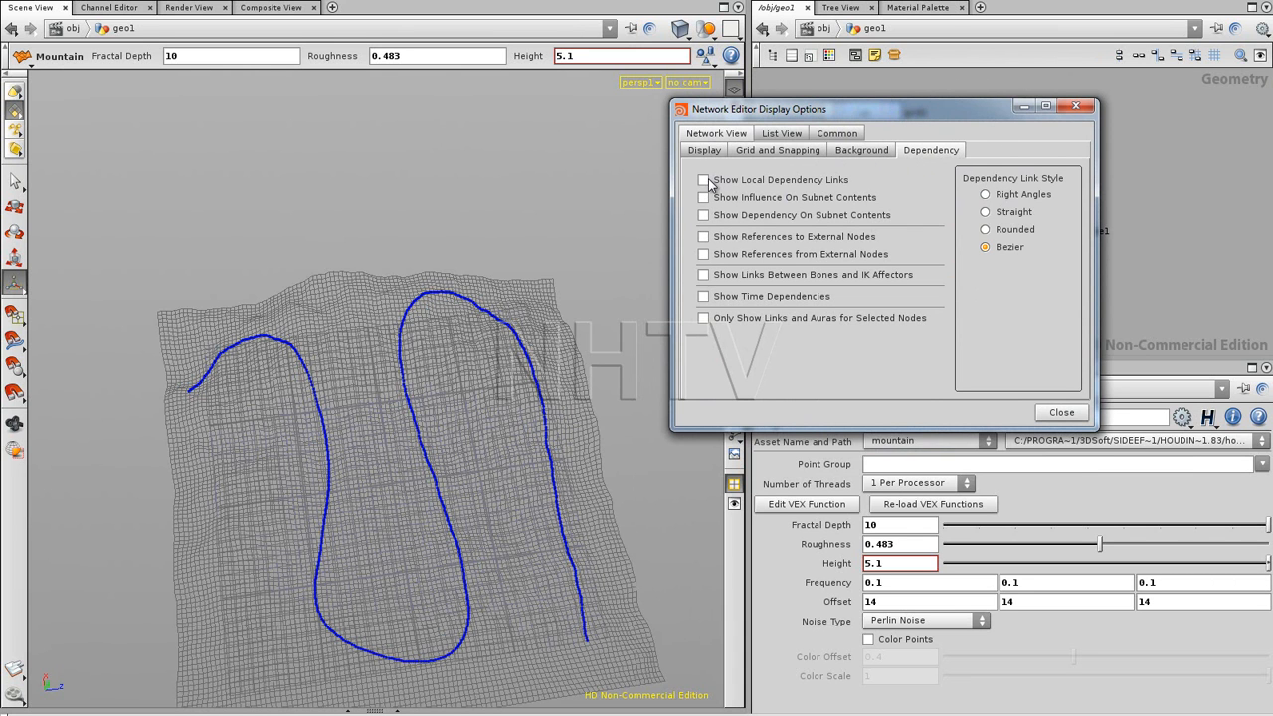
drag(962, 130, 516, 326)
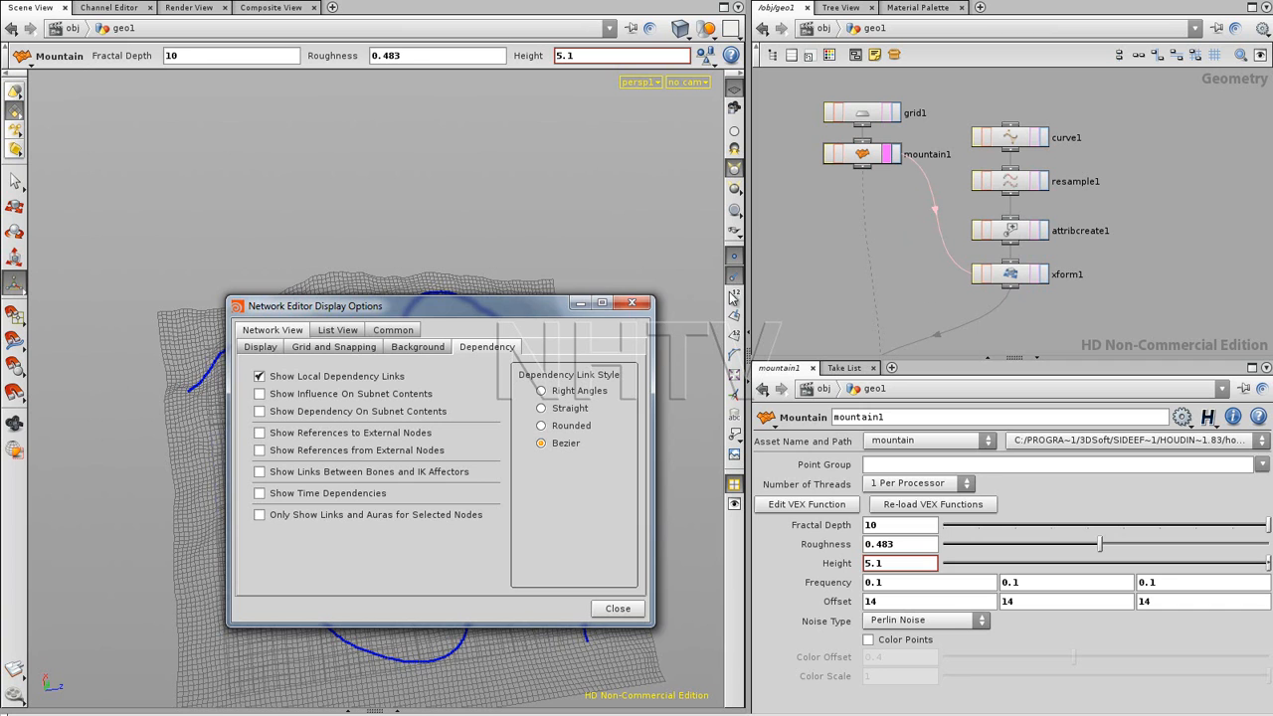
click(1012, 278)
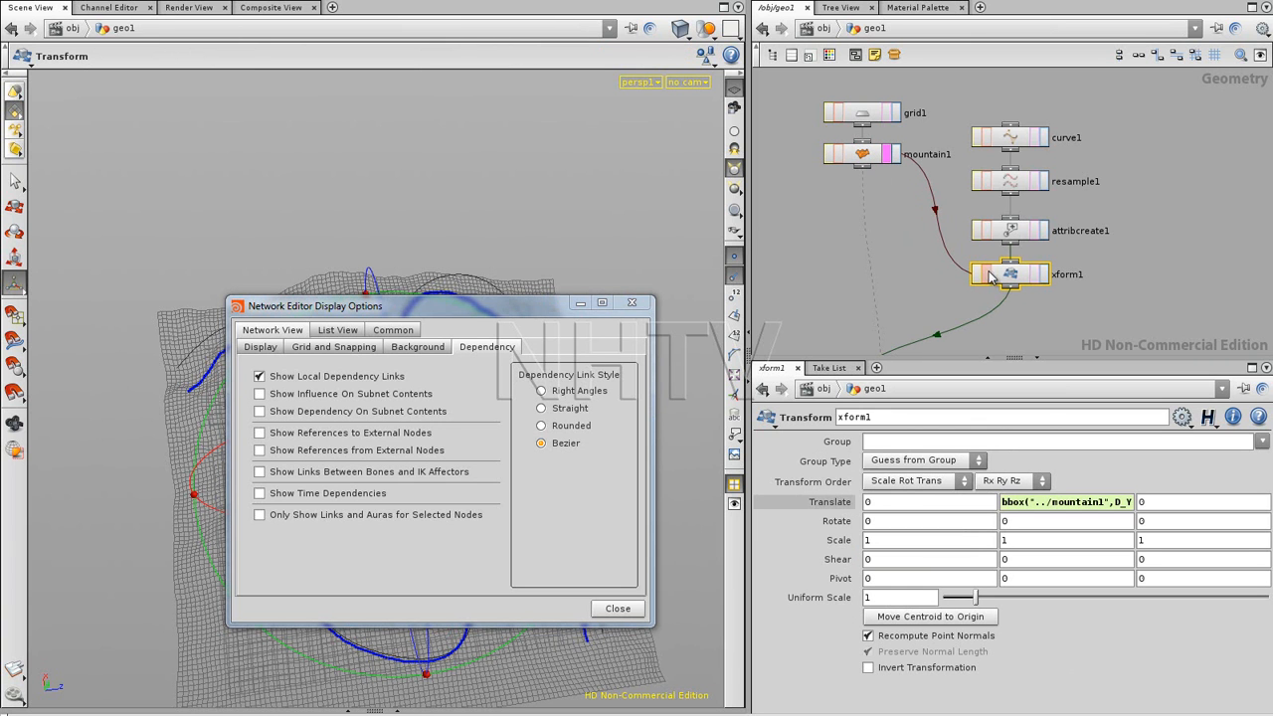
click(617, 610)
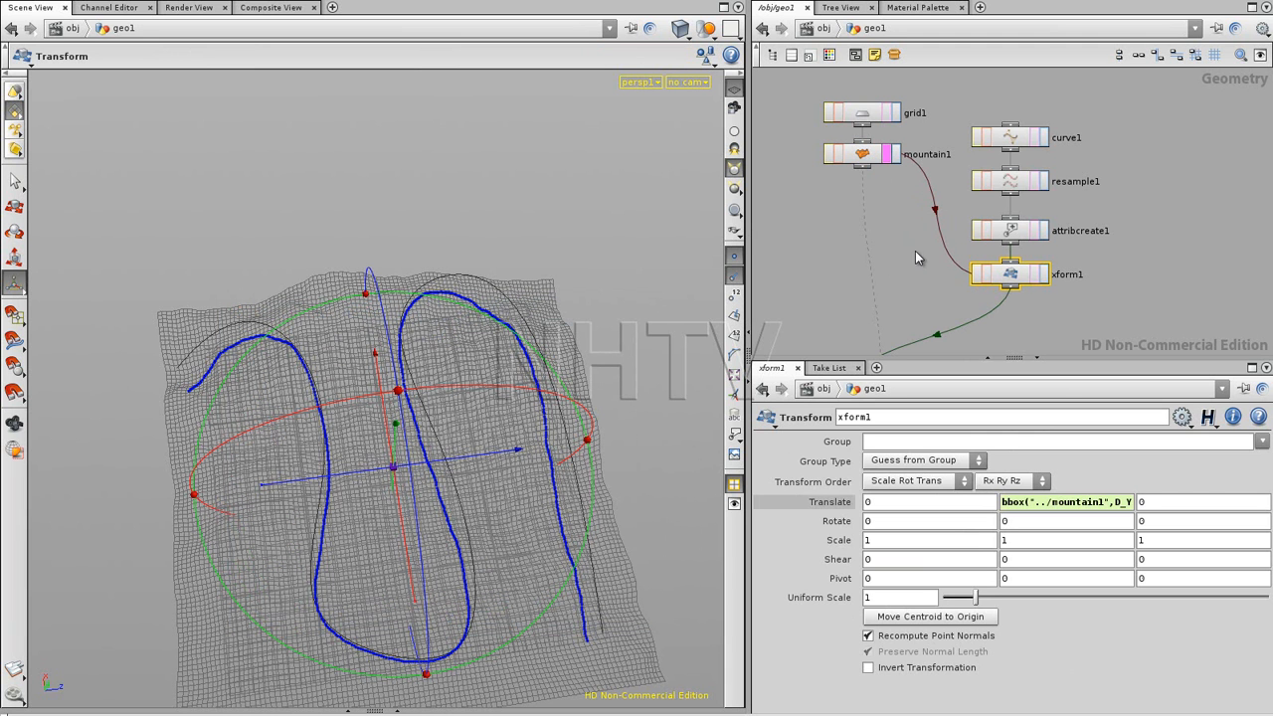
Insert a Null node between the mountain and Ray nodes and display it.
click(912, 264)
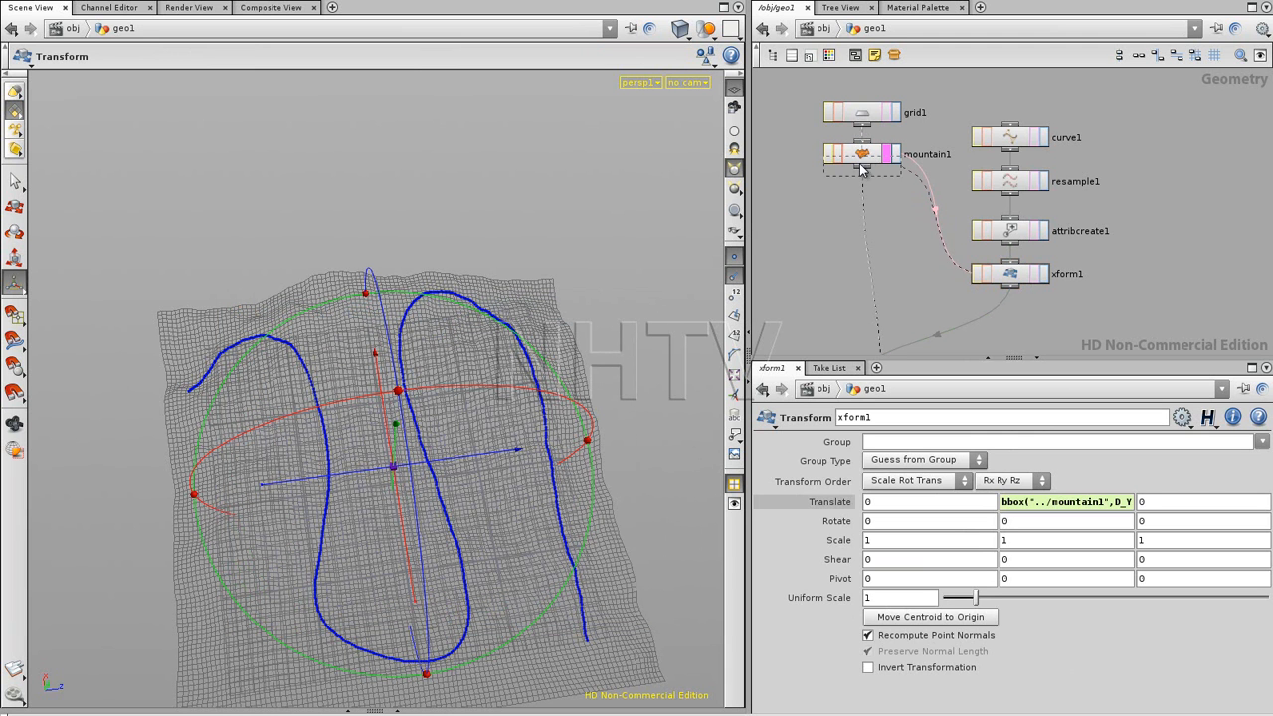
drag(861, 169, 862, 172)
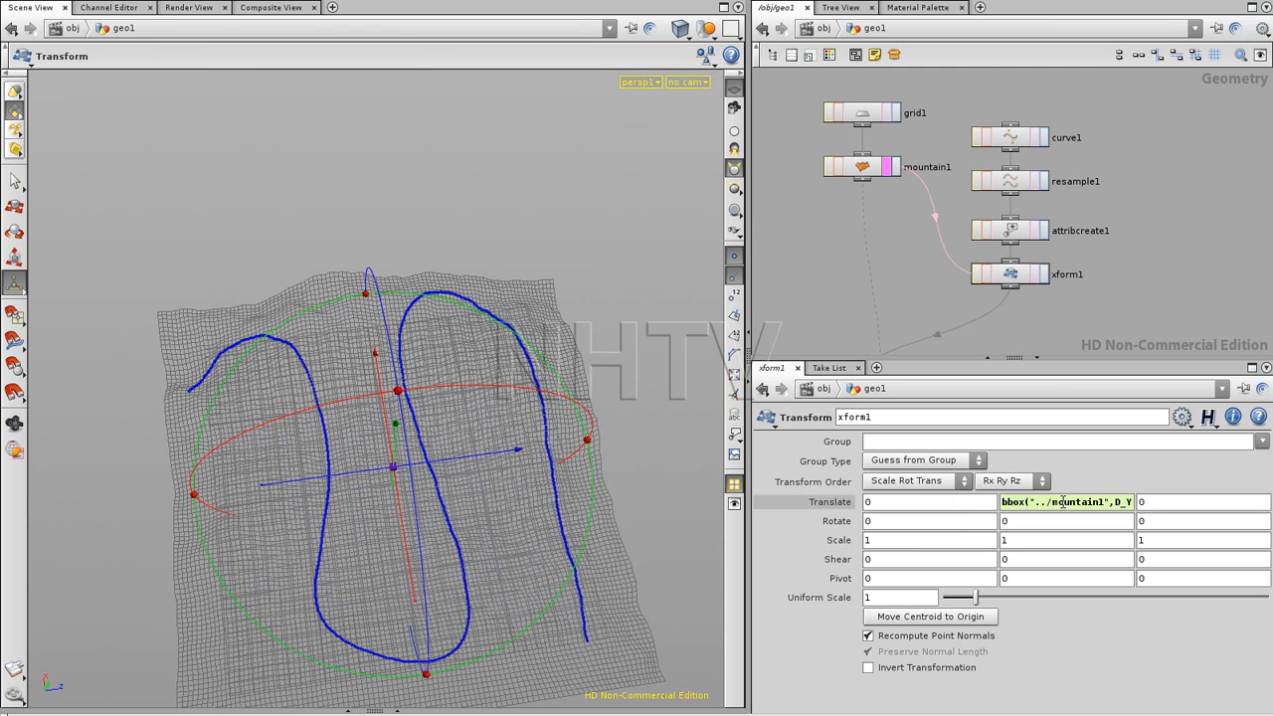
middle_drag(913, 277, 1034, 248)
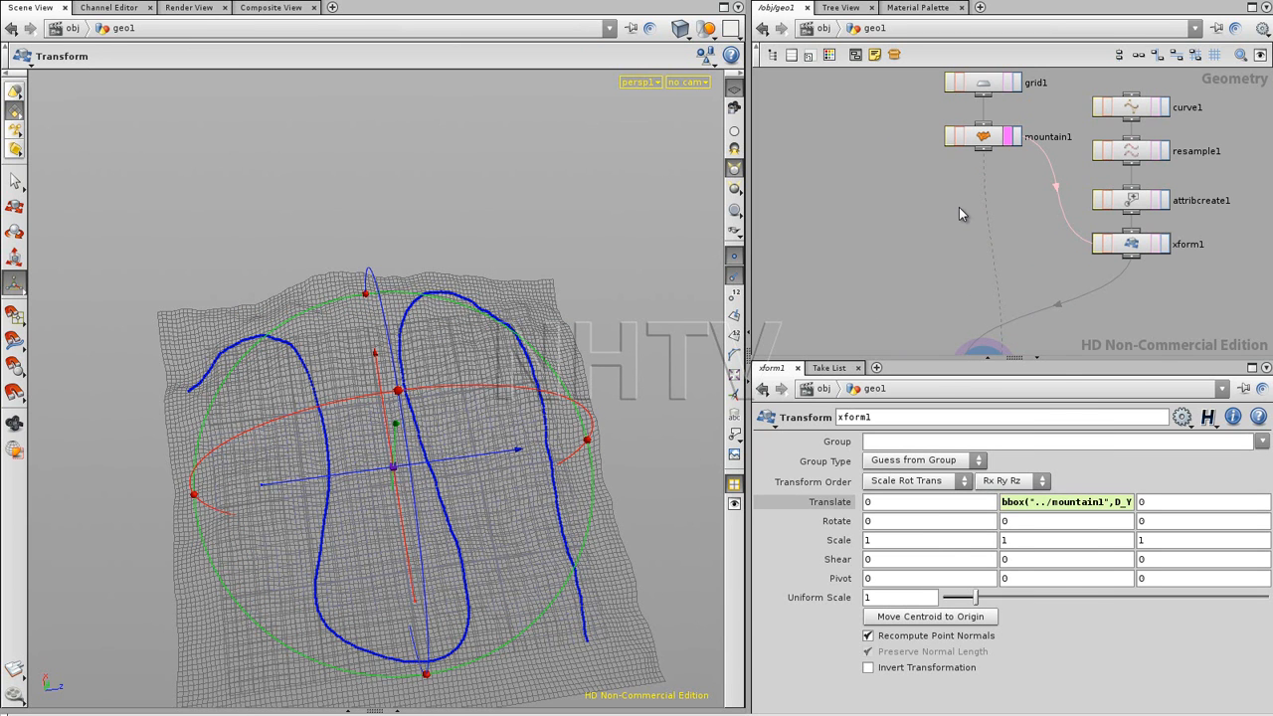
key(Tab)
text(Null)
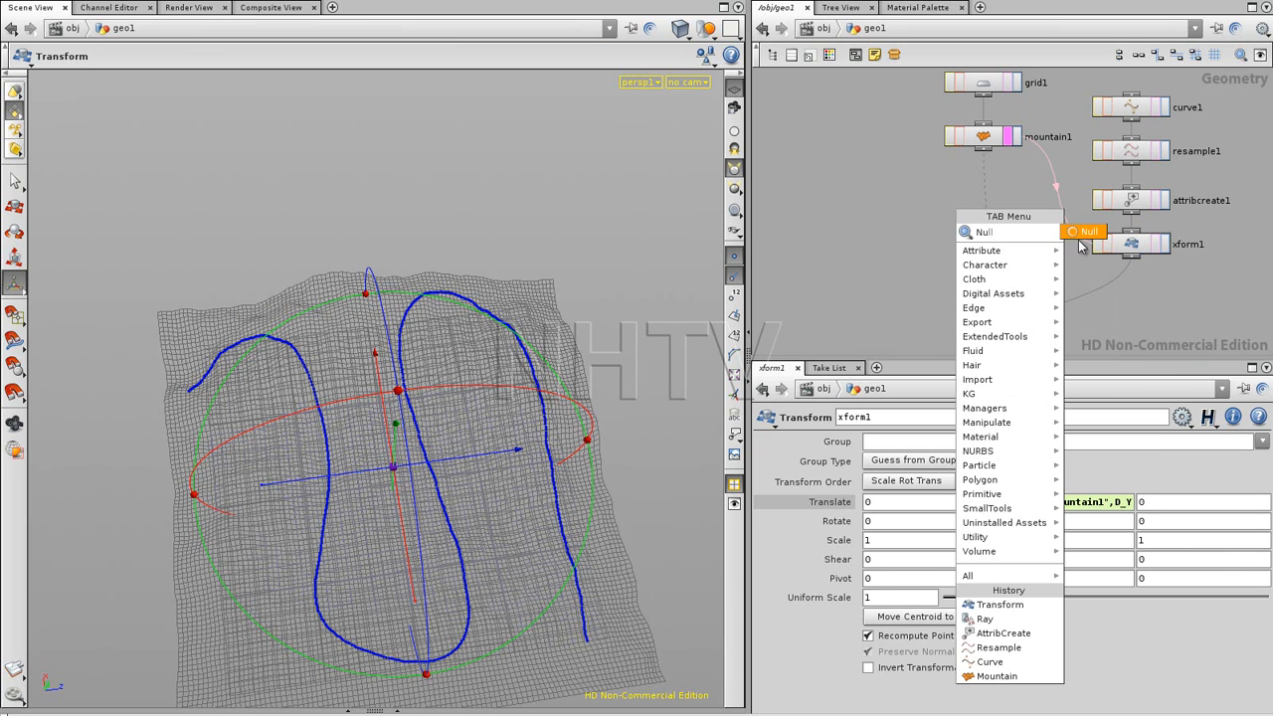
key(Return)
click(984, 223)
key(r)
drag(449, 324, 527, 303)
Change the curve Transform node's Y translation expression to bbox("../null1",D_YMAX)+0.1.
click(1107, 246)
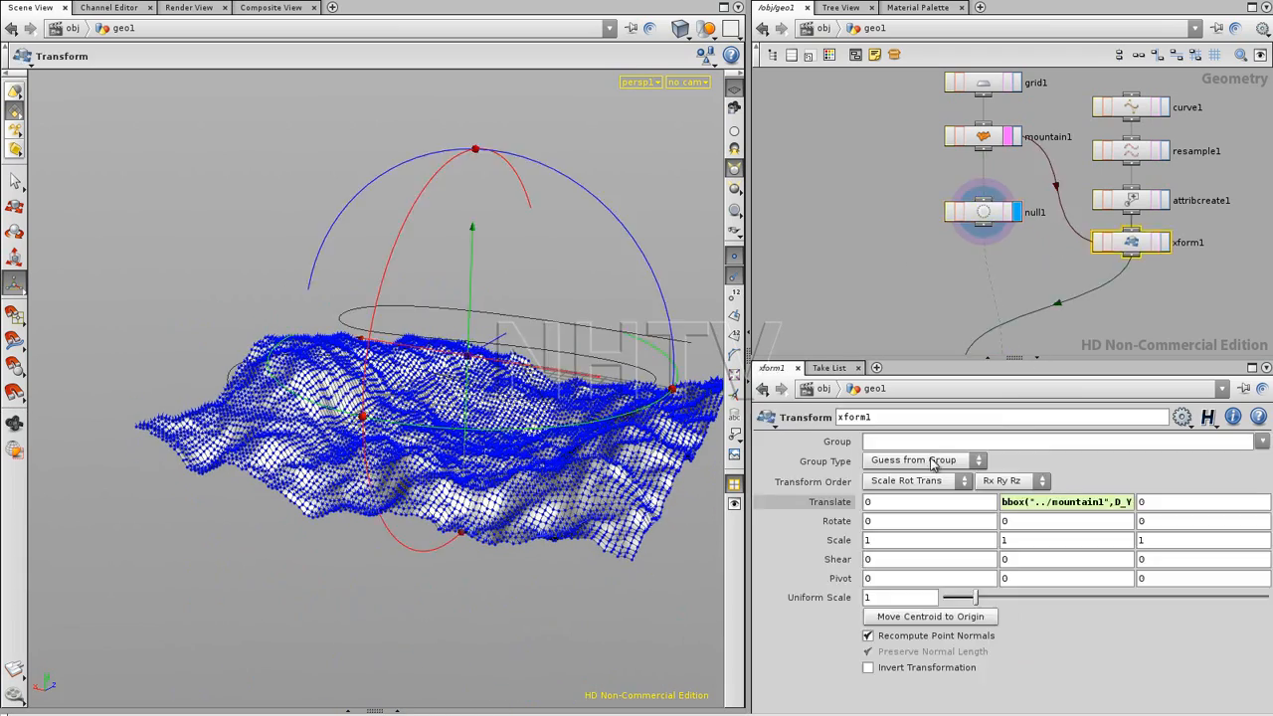
drag(1052, 502, 1090, 502)
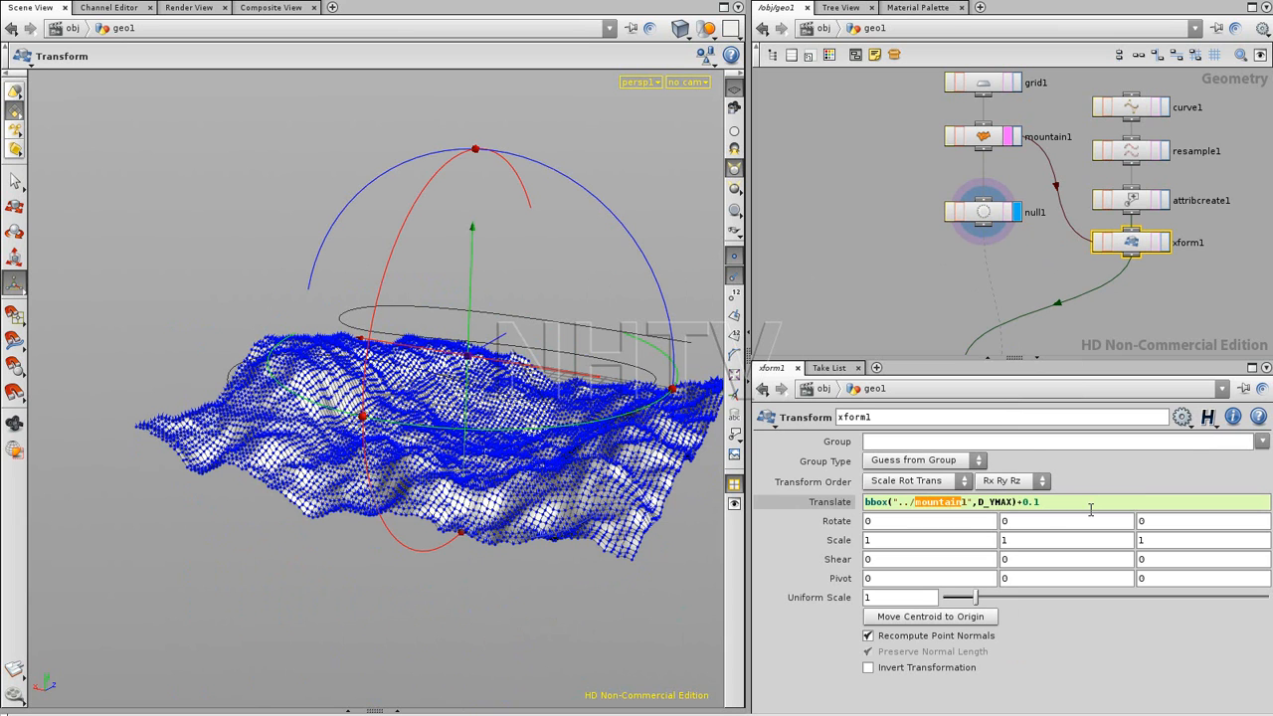
text(null)
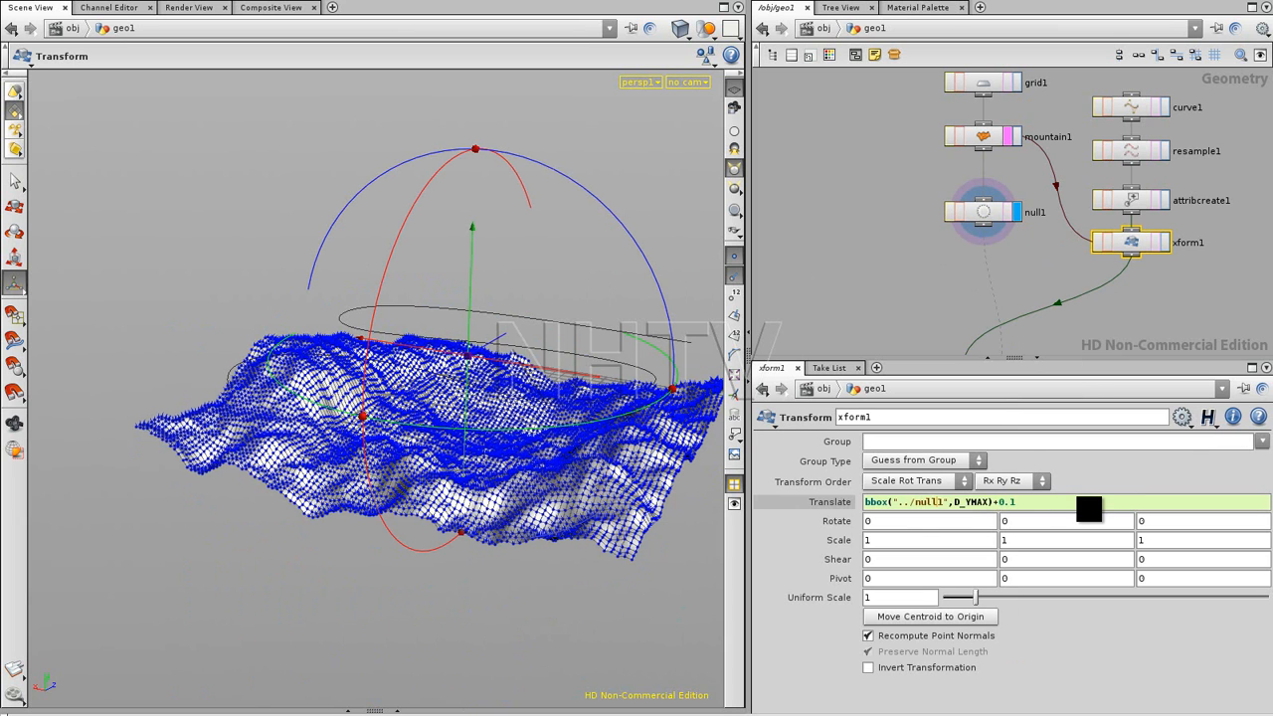
key(Return)
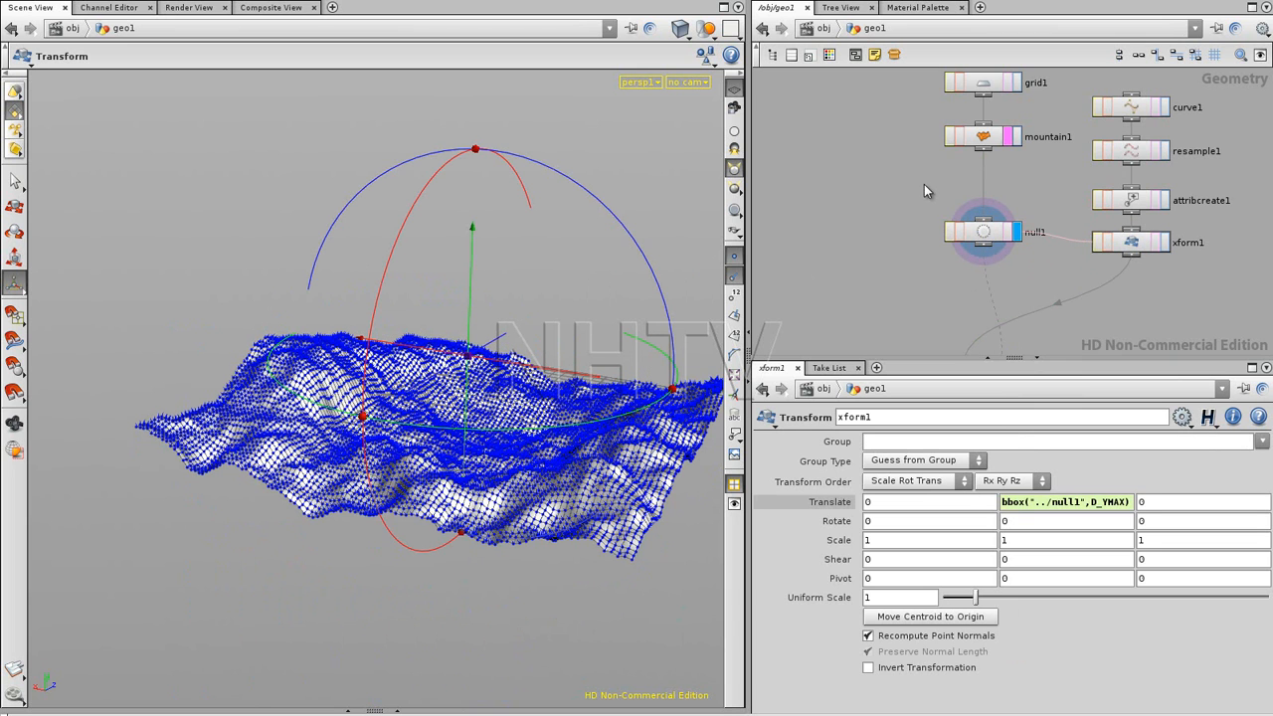
Insert a Transform node between the mountain and Null nodes, and display the Ray node.
middle_drag(921, 176, 912, 218)
key(Tab)
text(tr)
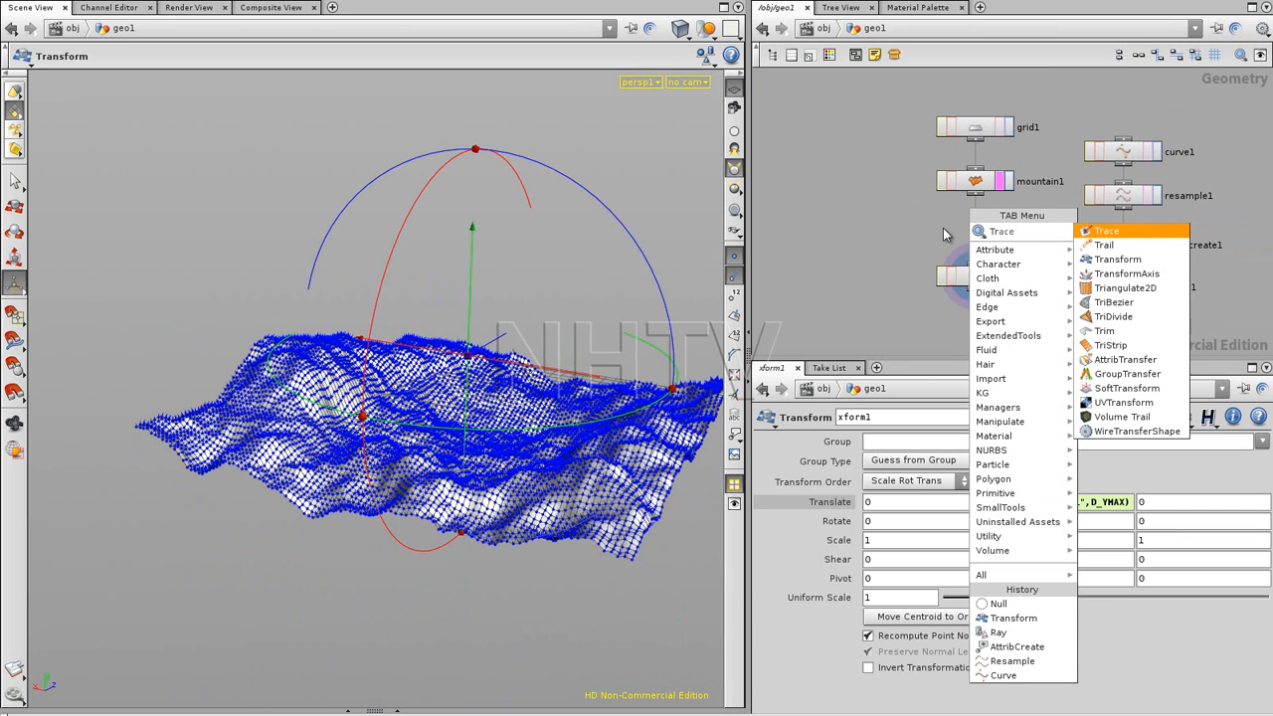
click(1106, 261)
click(983, 233)
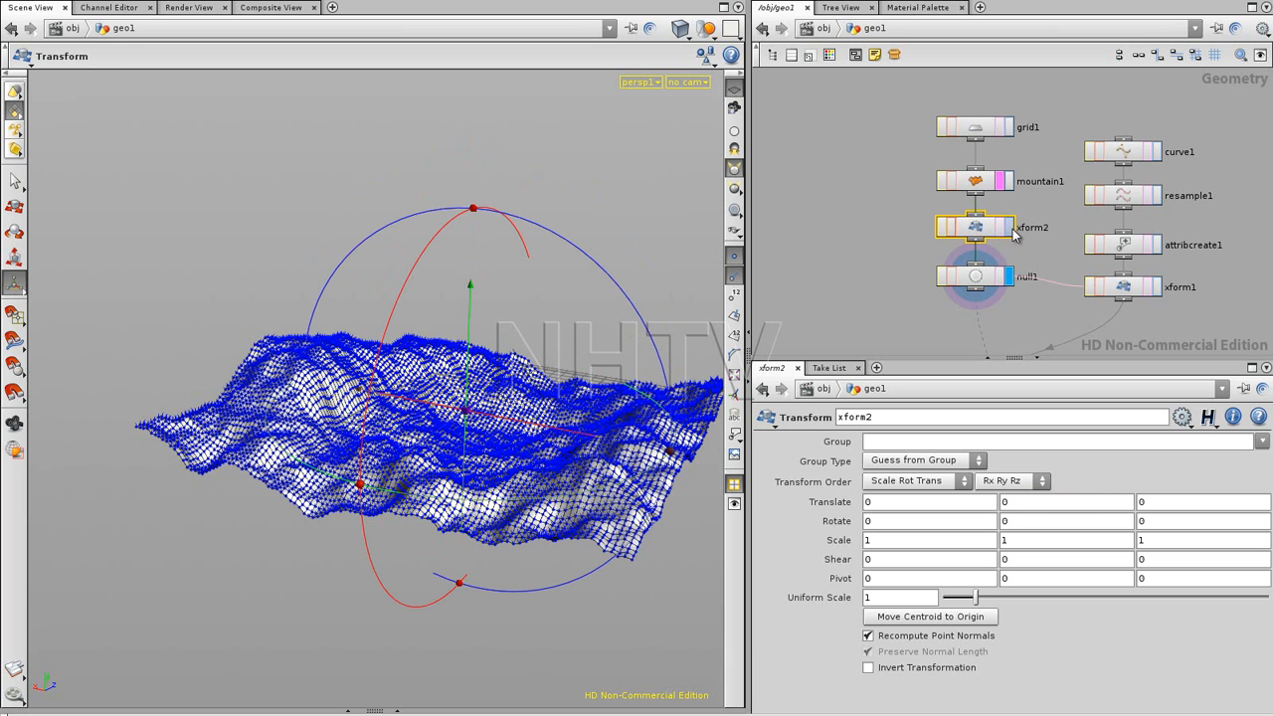
middle_drag(1018, 331, 1013, 205)
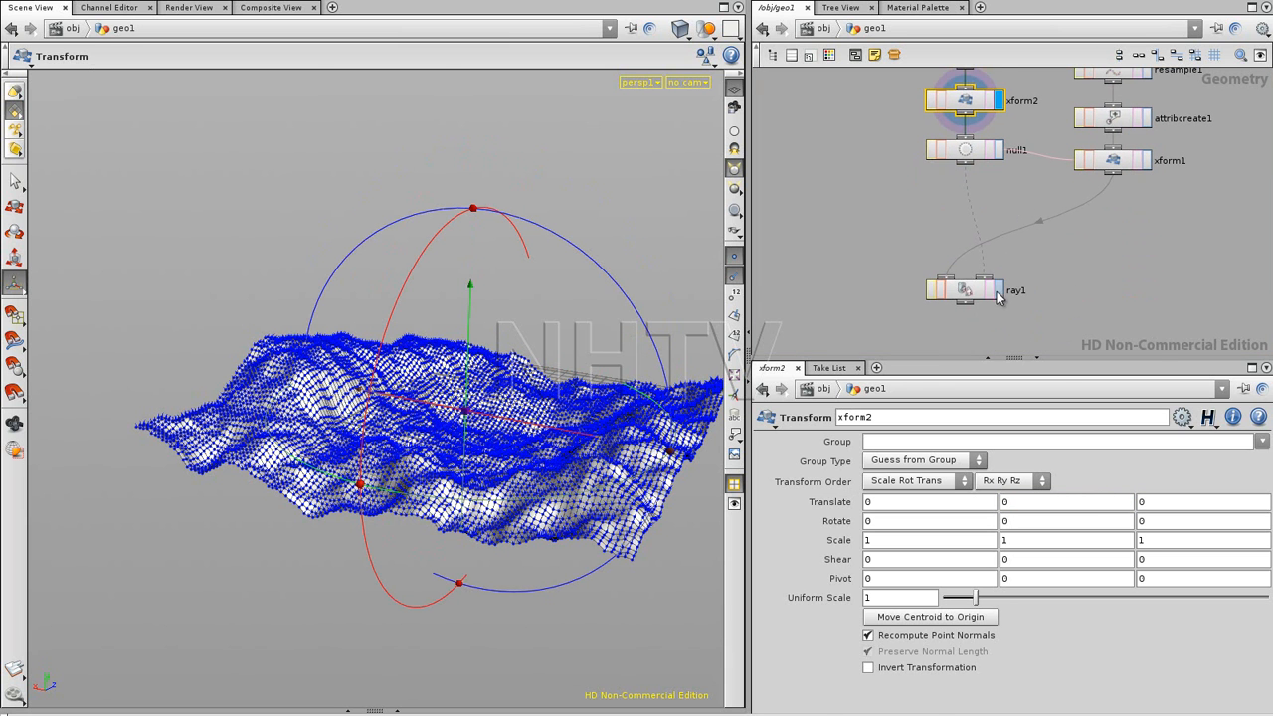
click(994, 290)
Try transforming the terrain with the new Transform node in the viewport, and undo the change.
click(965, 102)
key(Escape)
drag(517, 328, 415, 321)
key(Return)
drag(585, 563, 563, 487)
key(ctrl+z)
Display the Ray node's result and move the Null node further below the terrain Transform node.
middle_drag(893, 200, 906, 303)
drag(973, 256, 974, 287)
middle_drag(798, 193, 907, 228)
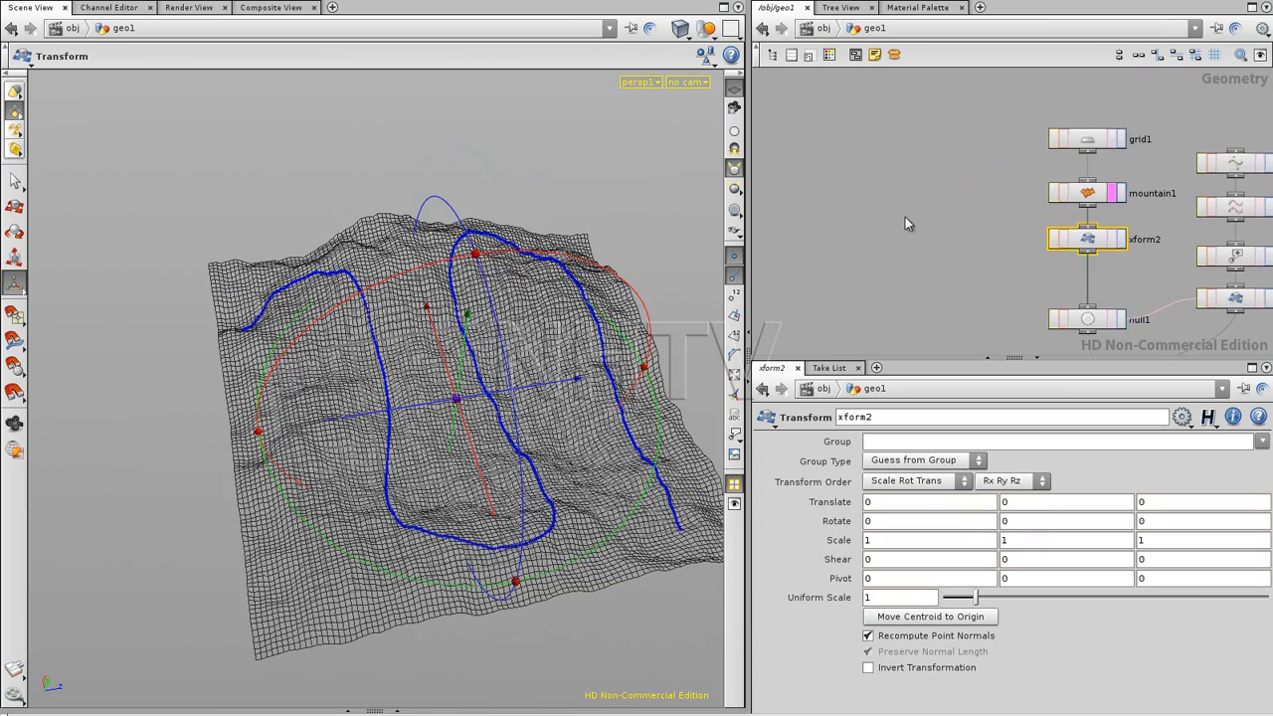
key(Tab)
text(Shader)
key(BackSpace)
key(BackSpace)
key(BackSpace)
key(BackSpace)
key(BackSpace)
key(BackSpace)
key(Escape)
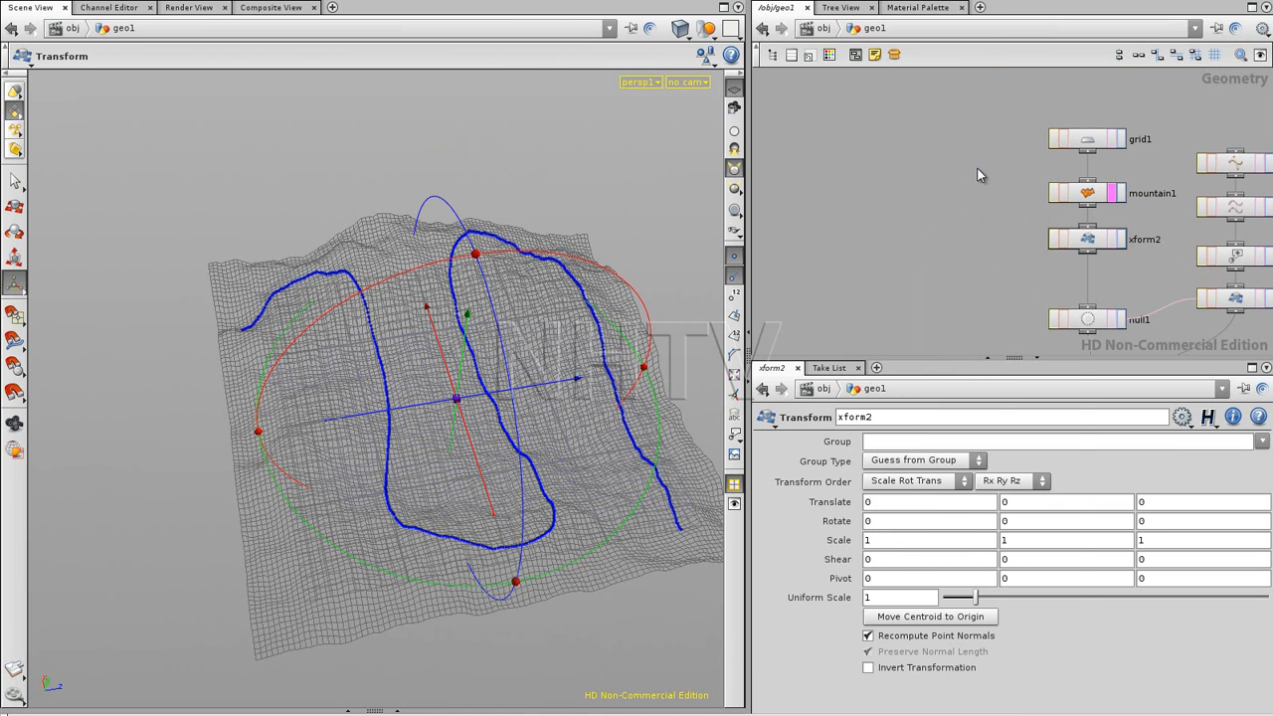
Add a Sphere node beside the terrain chain with primitive type Polygon, radius 13 on all axes and frequency 10.
key(Tab)
text(Sphere)
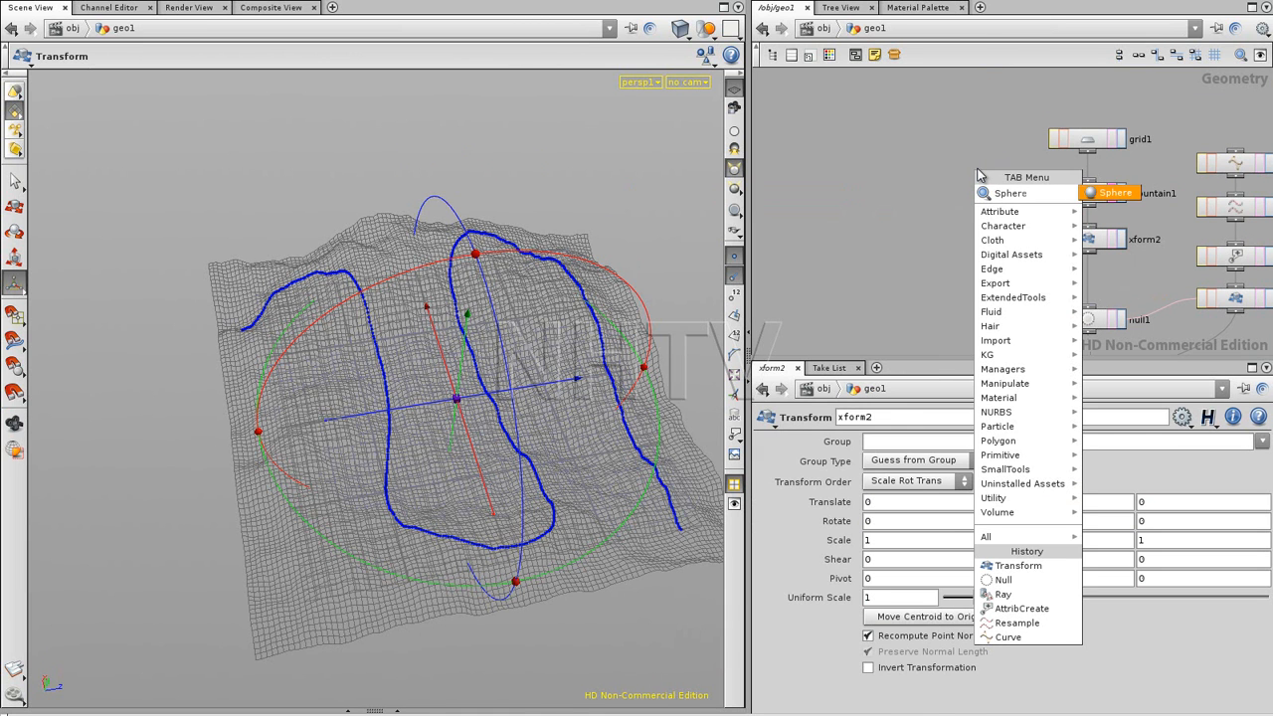
key(Return)
click(943, 186)
middle_drag(838, 483, 913, 483)
click(913, 440)
click(921, 471)
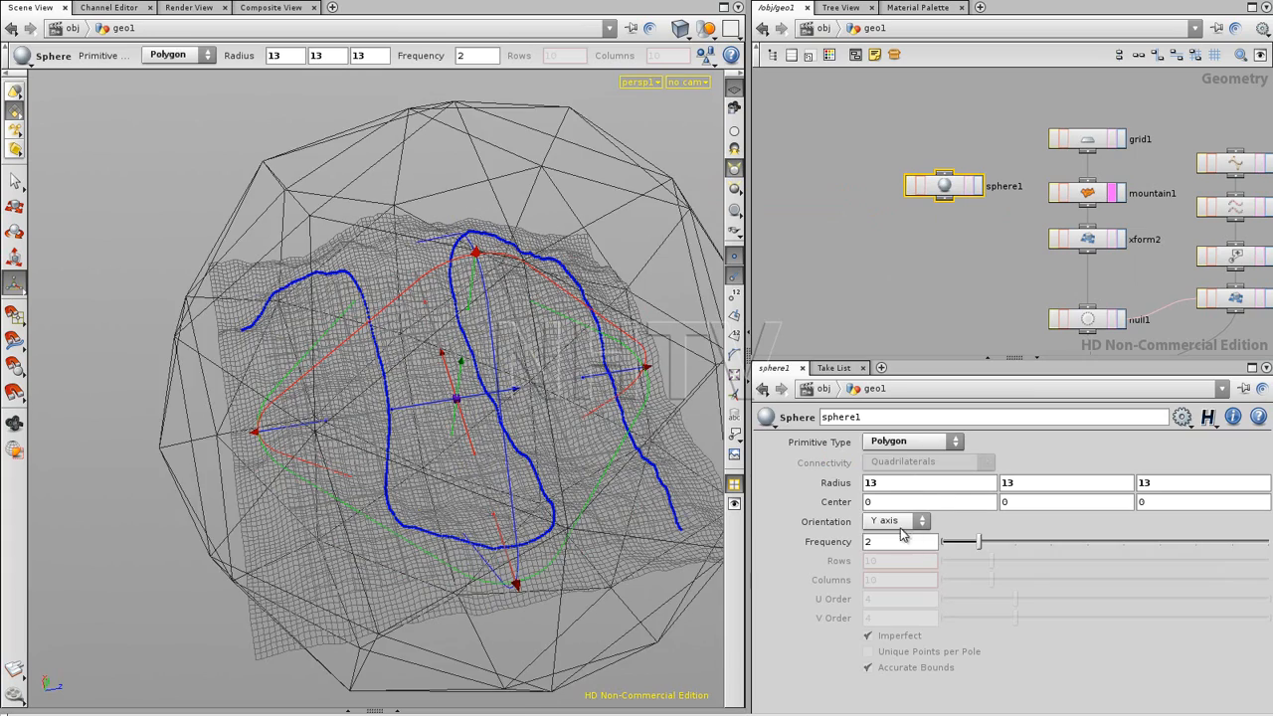
drag(980, 543, 1268, 542)
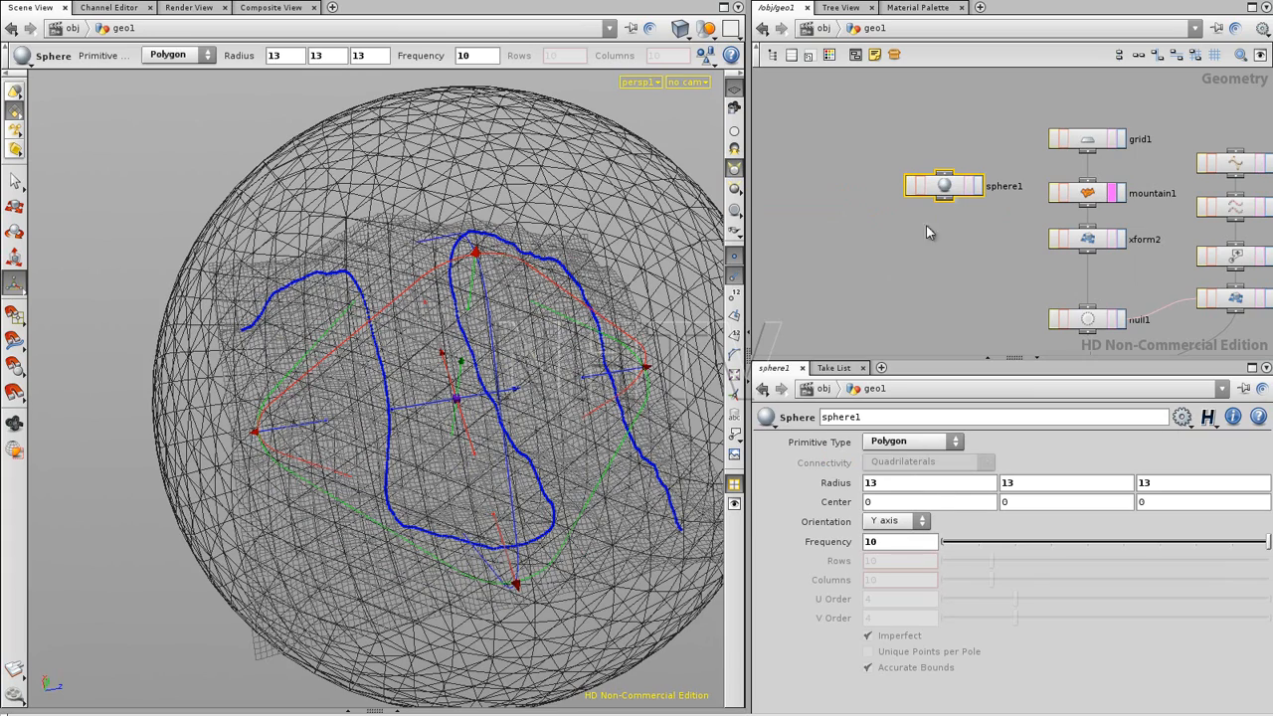
Connect the Sphere node into the Null node in place of the terrain and examine the projected curve on it.
drag(950, 205, 1087, 308)
middle_drag(932, 305, 926, 273)
alt+drag(421, 272, 269, 264)
scroll(391, 256, down, 3)
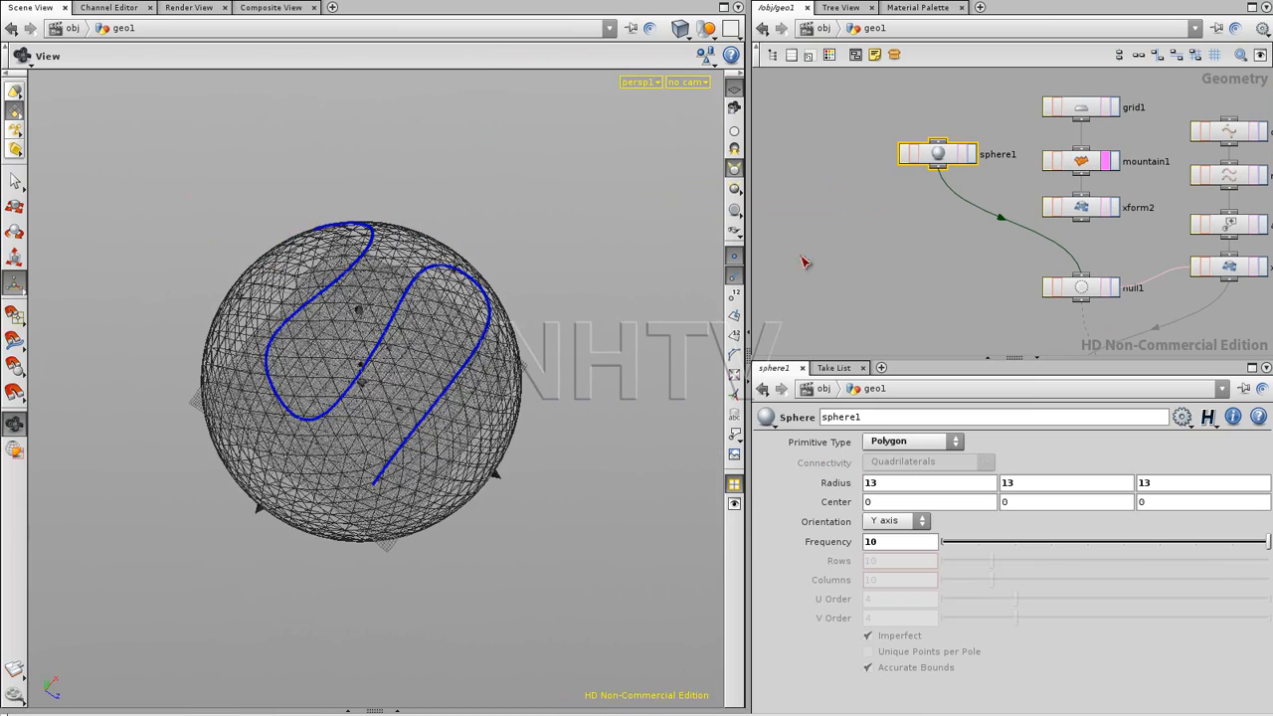
Reconnect the terrain Transform node to the Null node and delete the Sphere node.
drag(1080, 219, 1067, 264)
middle_drag(982, 296, 948, 224)
click(938, 232)
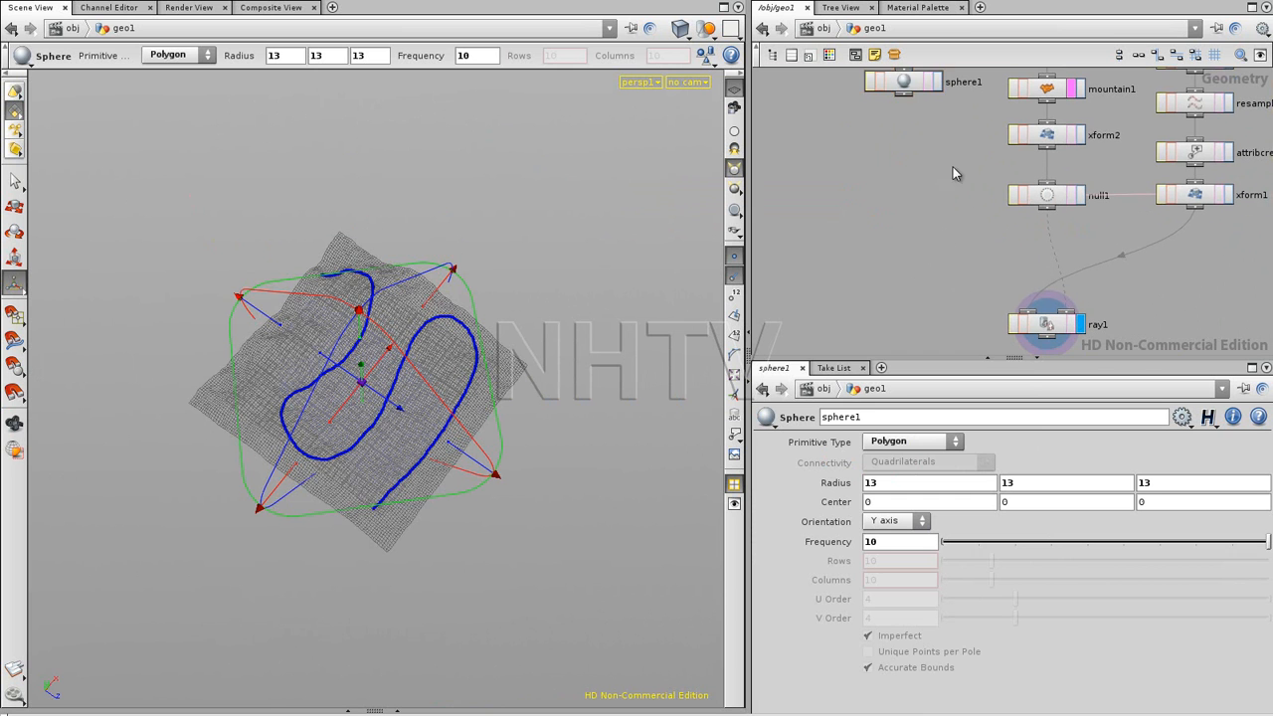
middle_drag(939, 174, 910, 304)
drag(841, 270, 923, 133)
key(Delete)
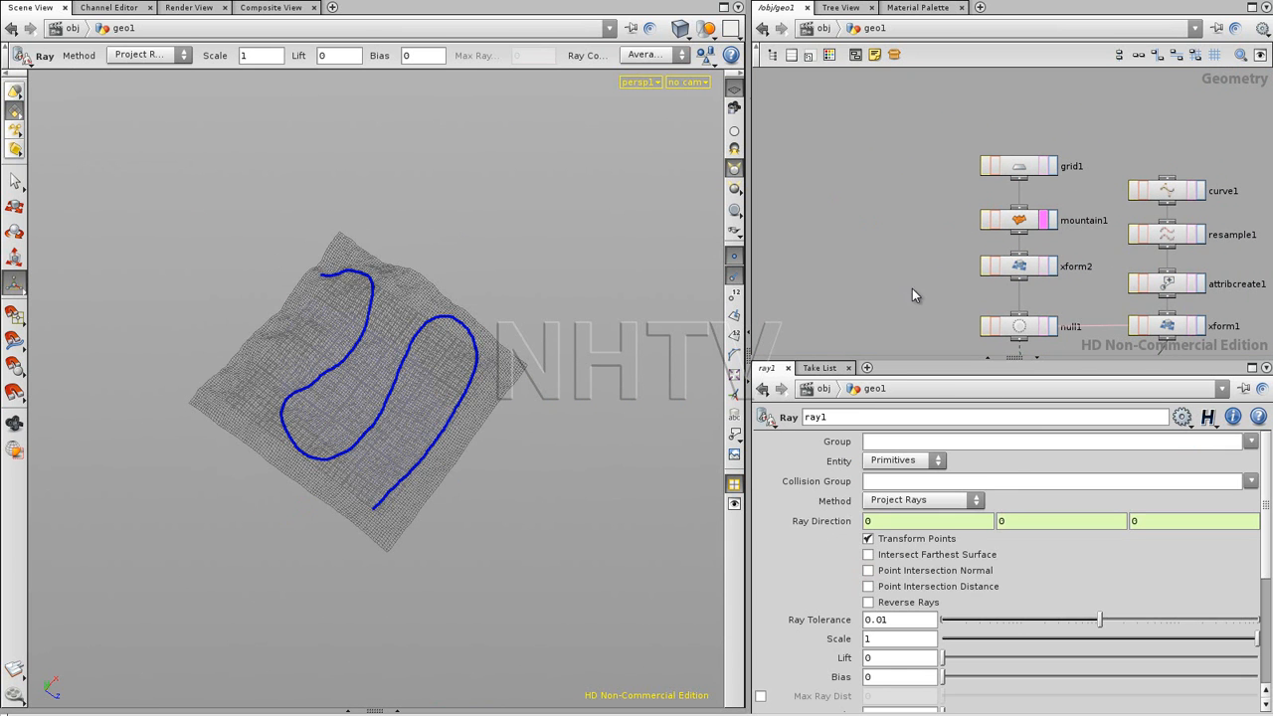
Move the Ray node slightly lower in the network and clear the selection.
middle_drag(920, 287, 930, 190)
middle_drag(906, 237, 883, 148)
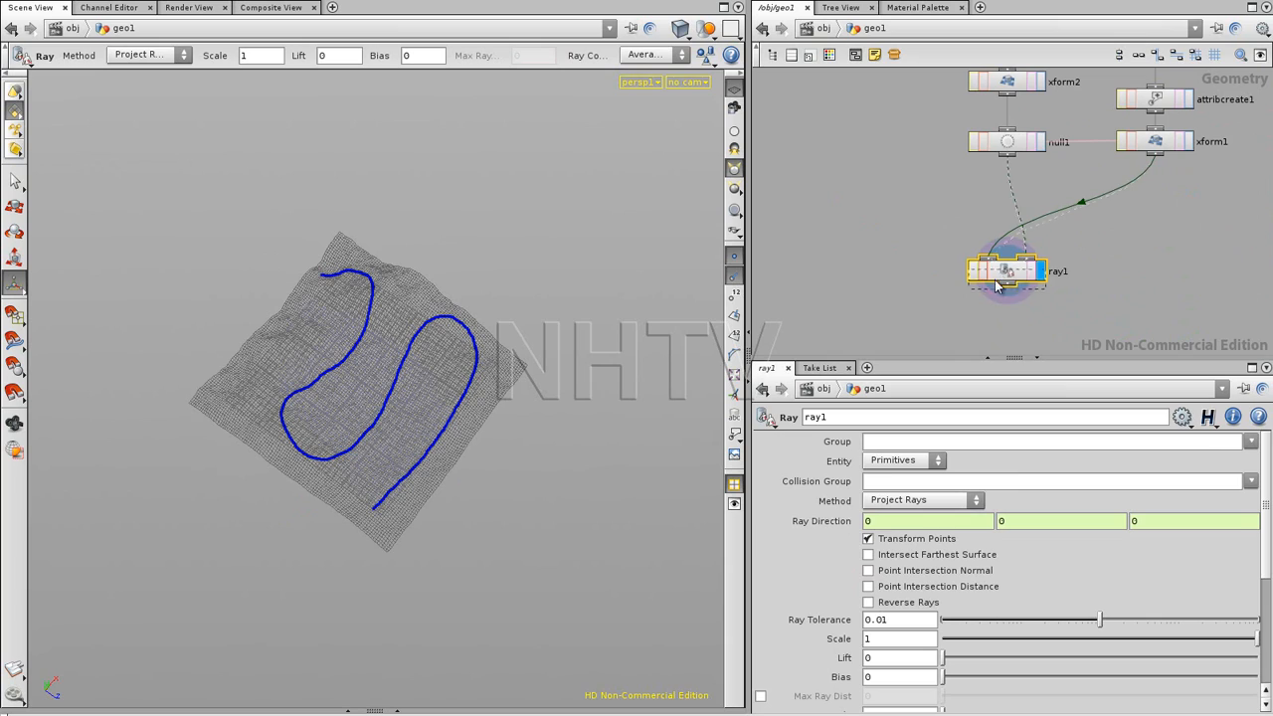
drag(980, 278, 960, 290)
click(870, 258)
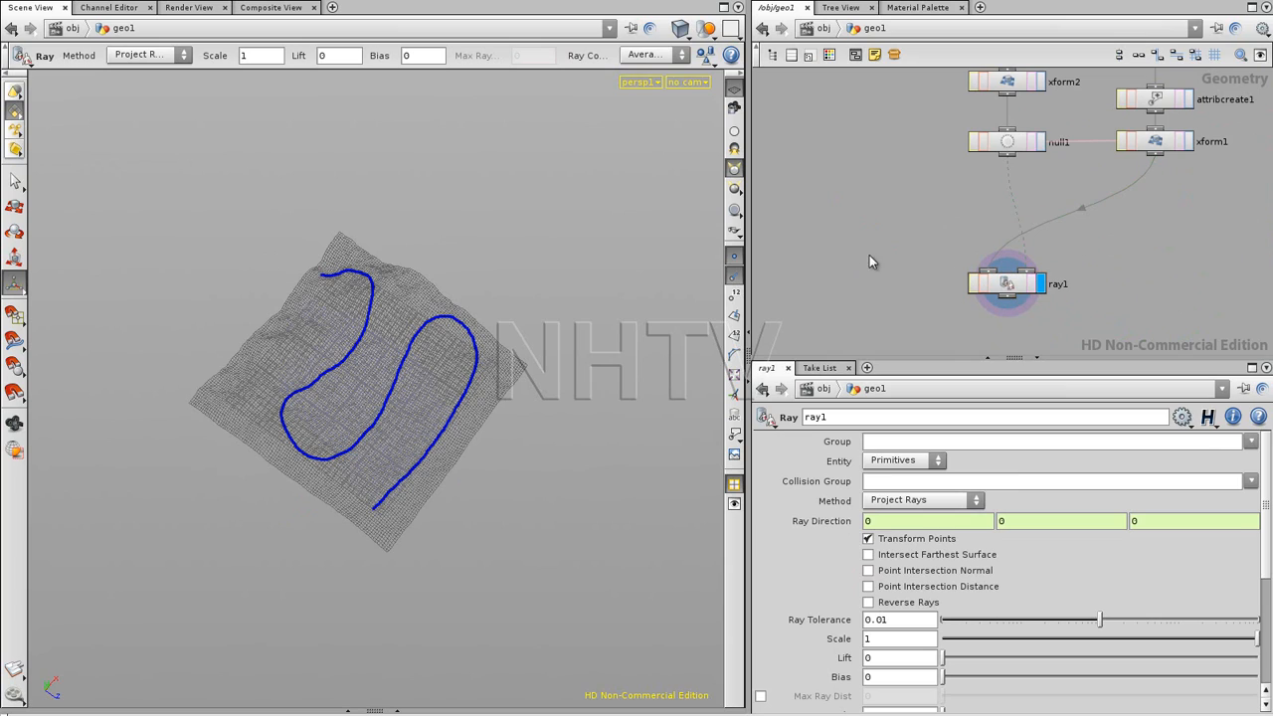
Examine from several angles, close up and in an enlarged viewport, how the projected curve and its point normals follow the terrain.
alt+drag(369, 420, 349, 398)
alt+right_drag(349, 398, 625, 333)
drag(625, 333, 185, 420)
mouse_move(545, 457)
alt+mouse_down()
mouse_move(570, 455)
mouse_move(455, 447)
mouse_move(499, 474)
mouse_move(609, 406)
mouse_move(489, 468)
mouse_move(554, 454)
alt+mouse_up()
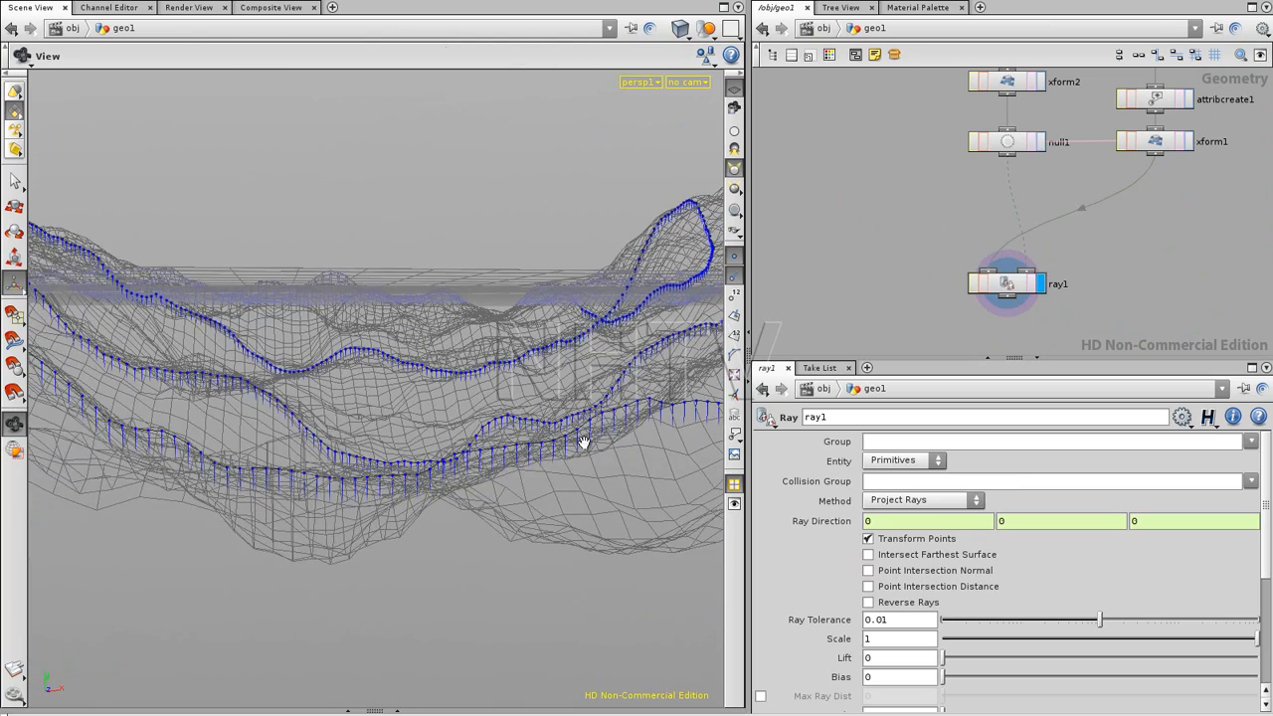
alt+drag(135, 462, 544, 394)
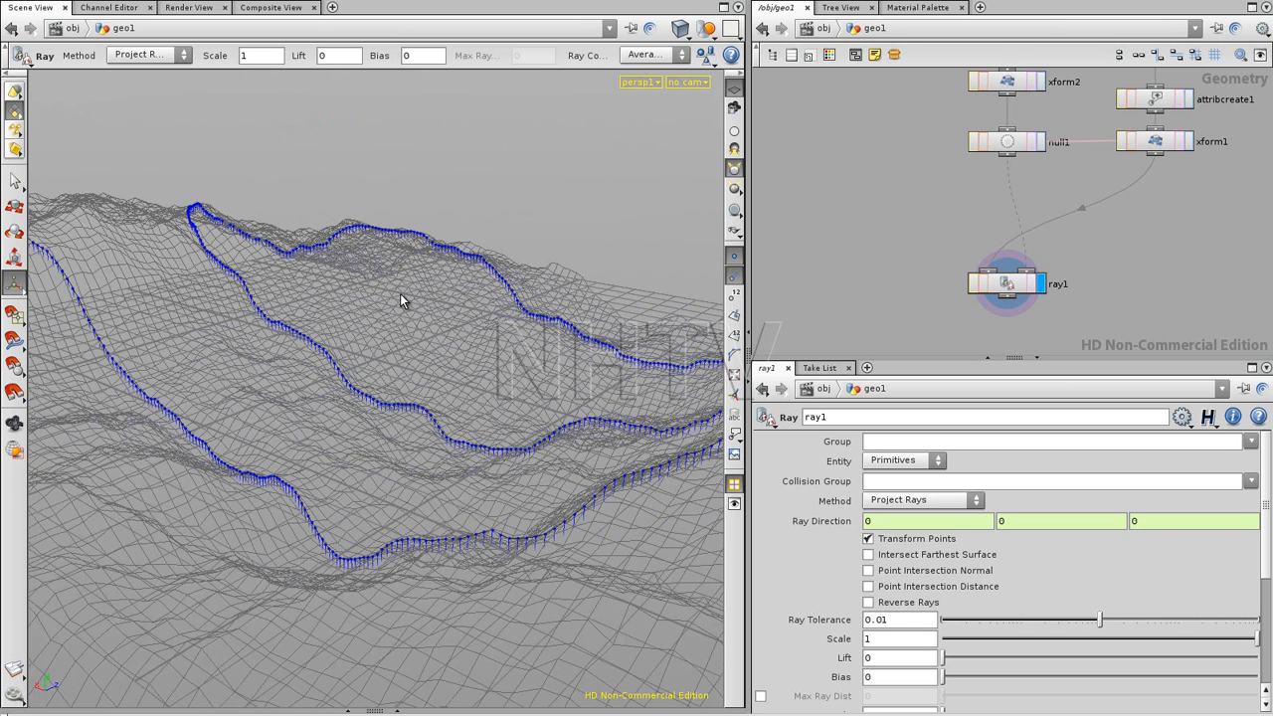
key(Escape)
drag(372, 292, 363, 347)
key(Return)
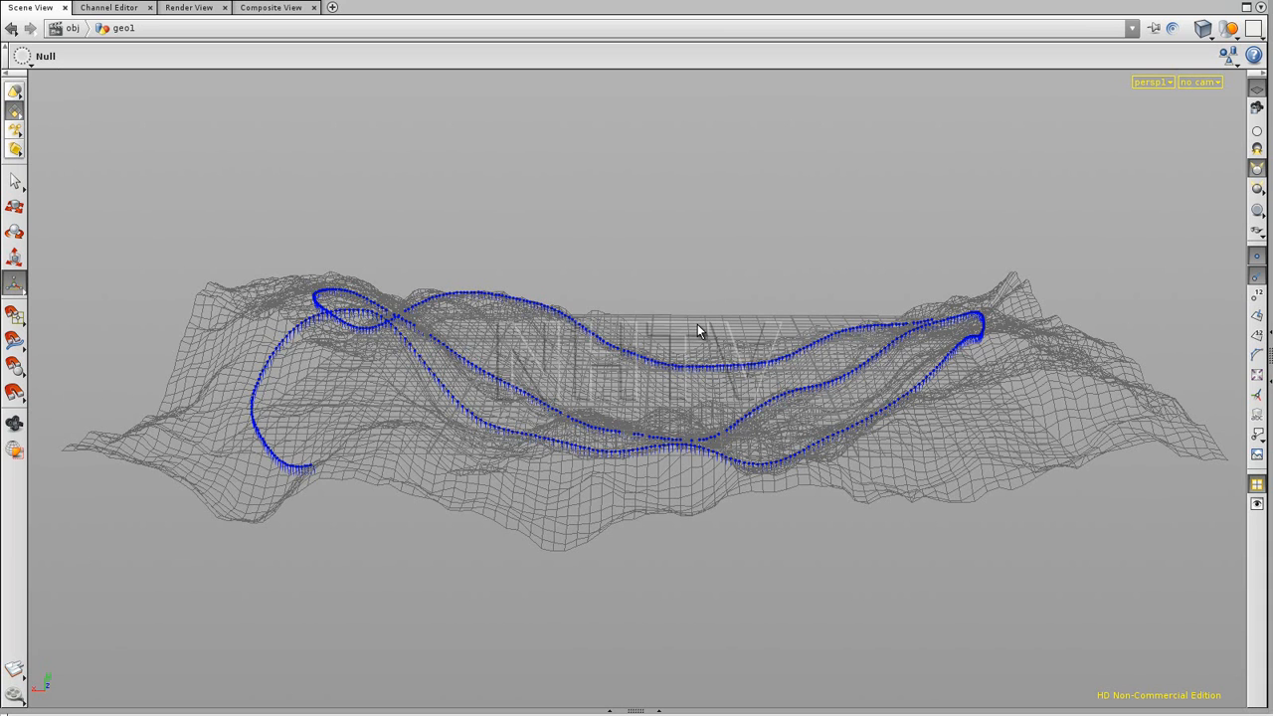
key(Escape)
drag(707, 342, 411, 335)
scroll(662, 347, up, 10)
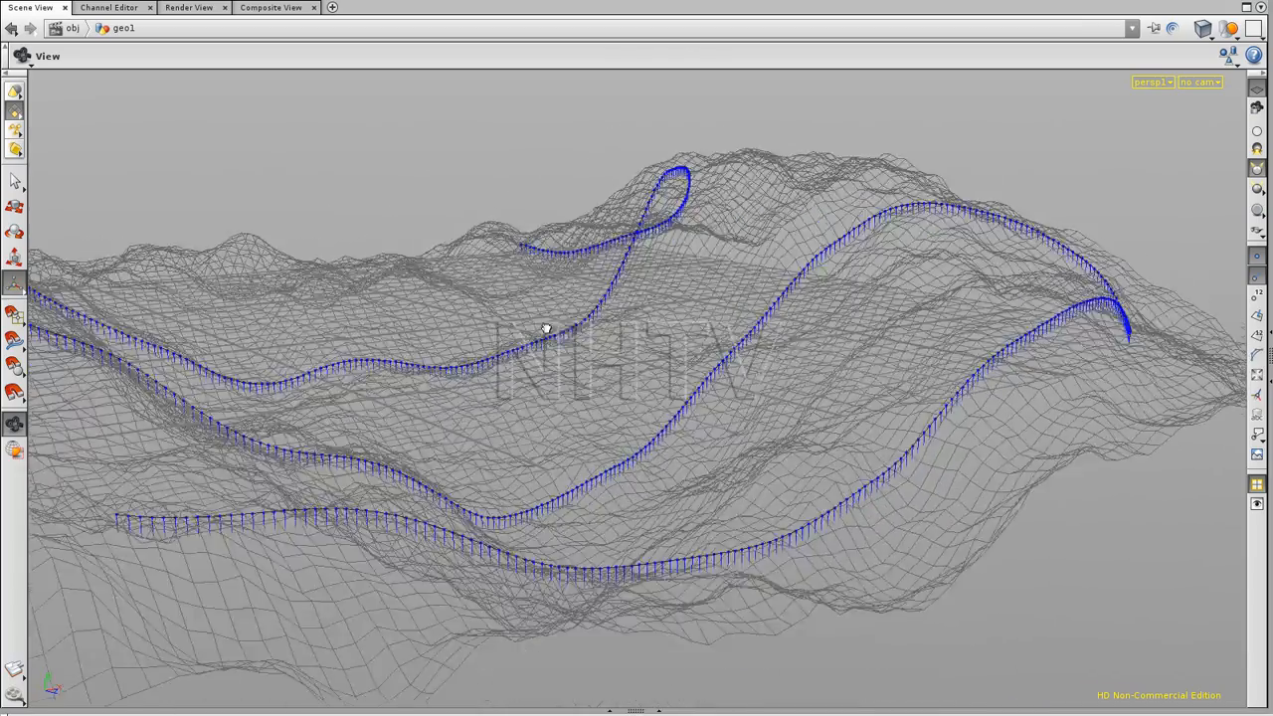
drag(546, 328, 557, 452)
key(Return)
drag(703, 548, 740, 529)
drag(443, 401, 725, 264)
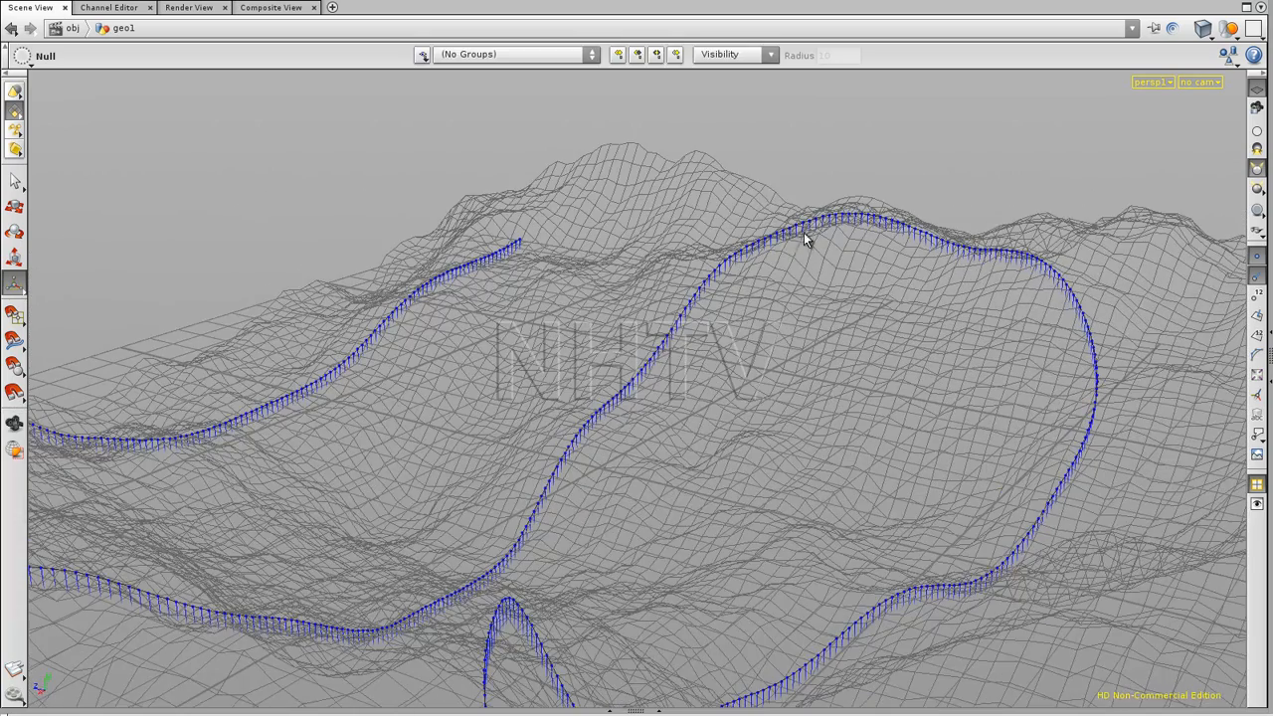
drag(536, 481, 707, 590)
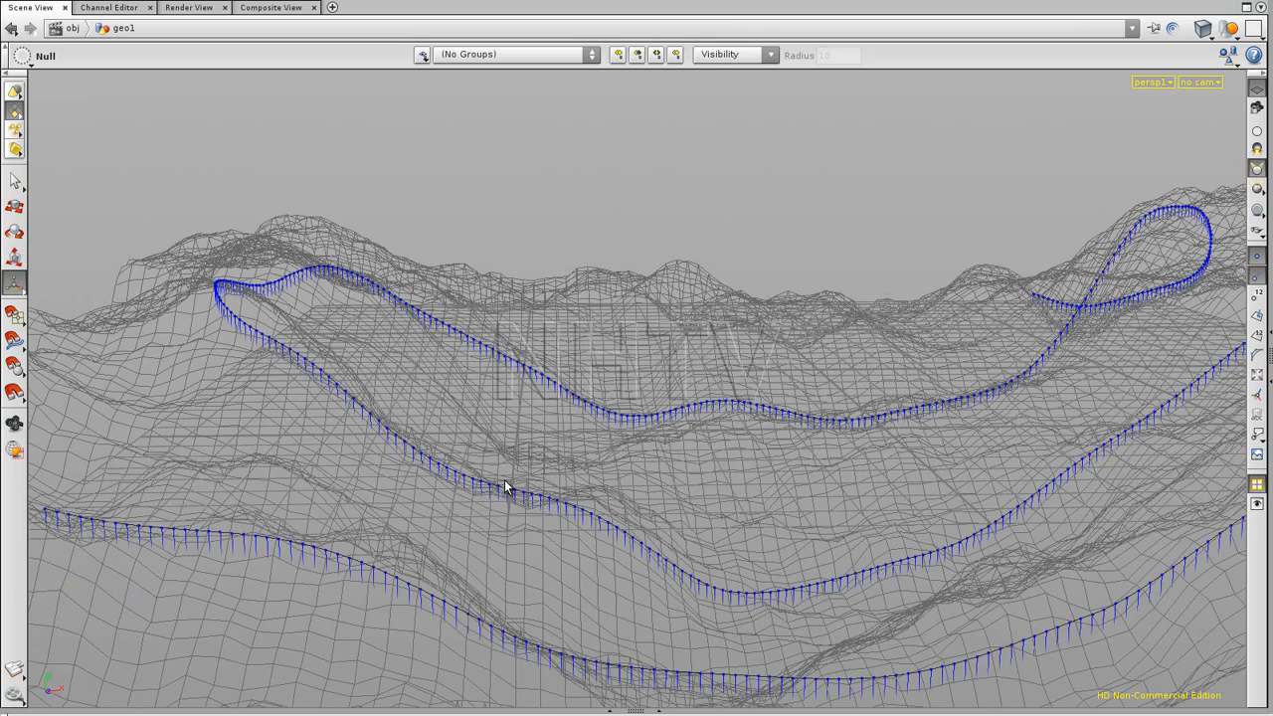
drag(455, 466, 694, 444)
key(Escape)
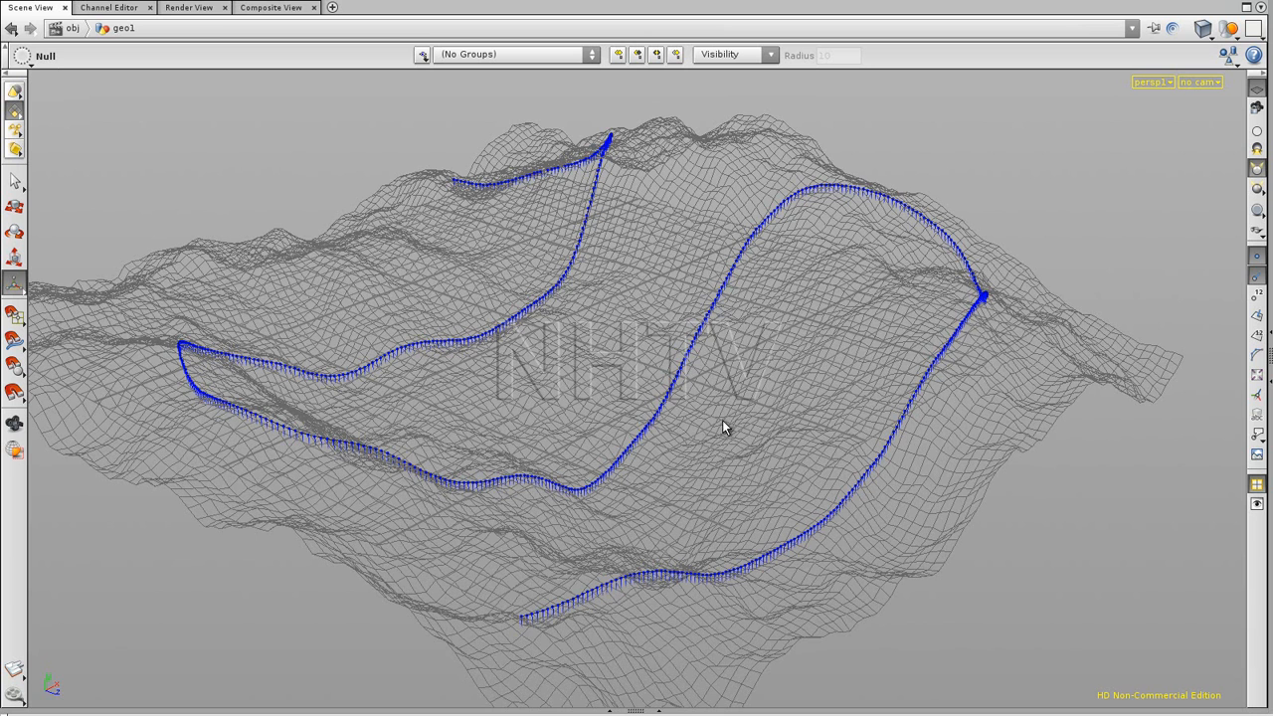
Restore the network pane, delete the Null node below the Ray node, and reconnect the terrain Transform node to the upper Null node.
click(1269, 335)
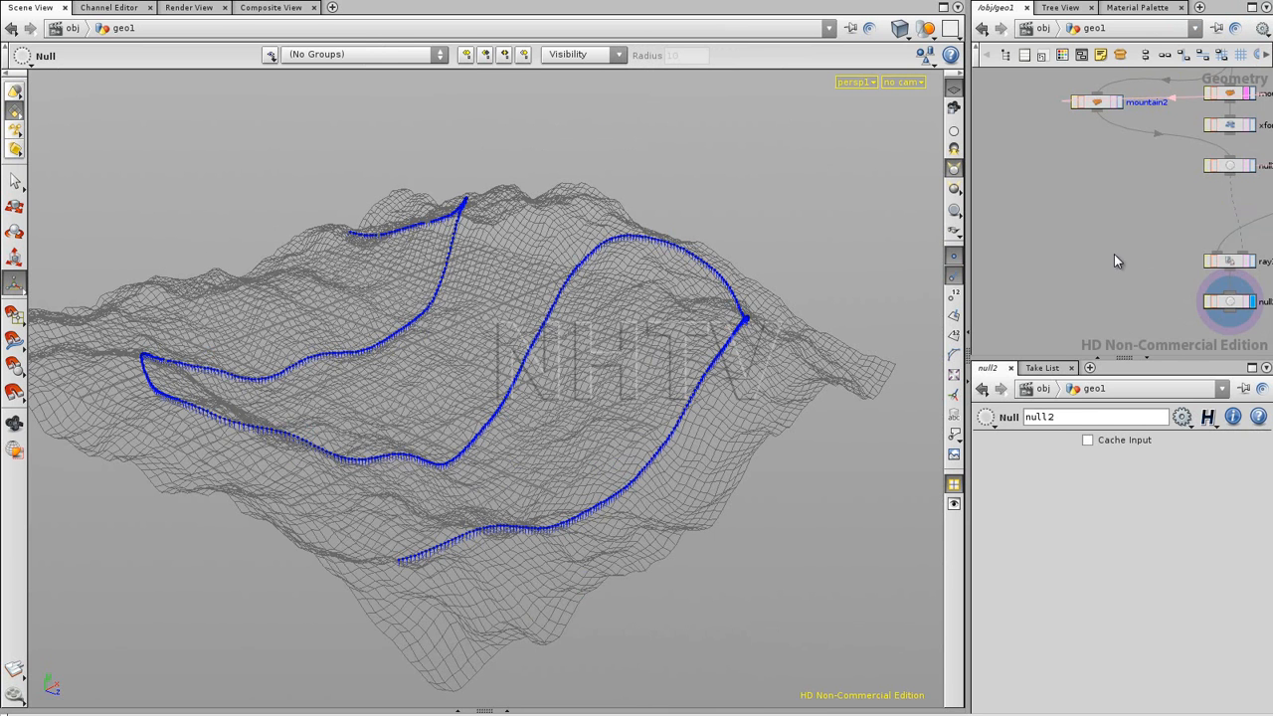
click(1015, 162)
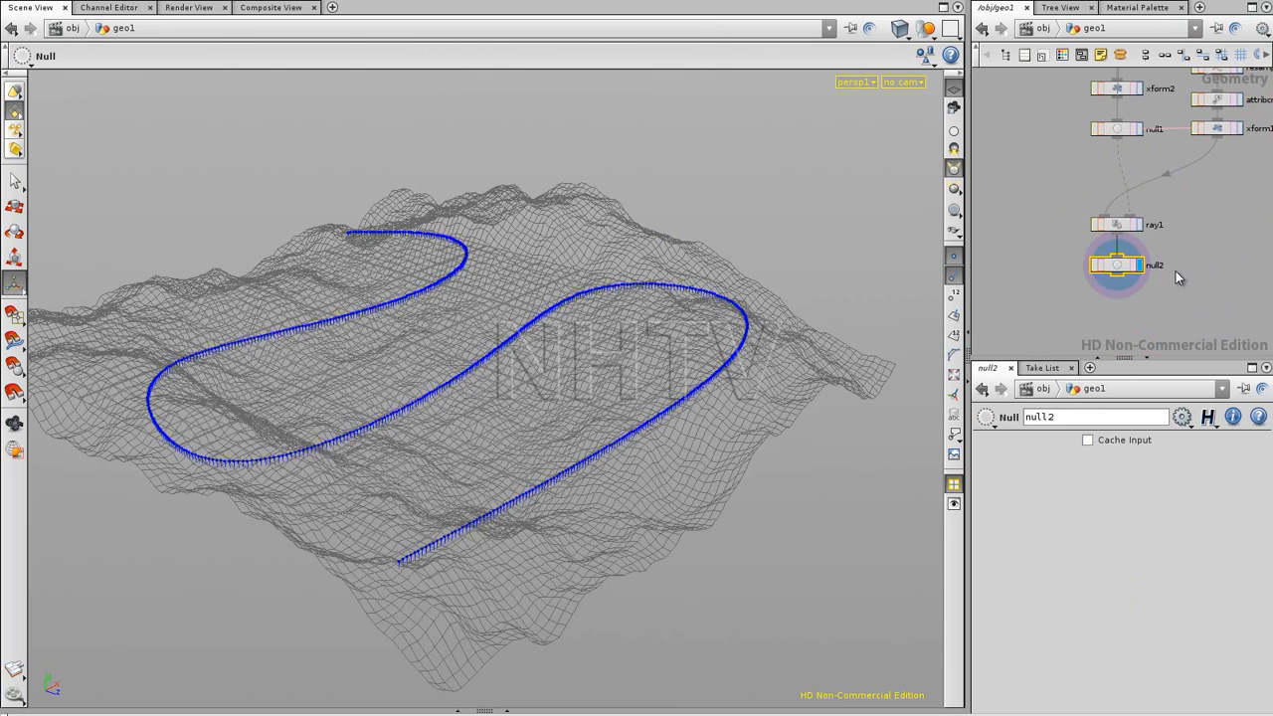
key(Delete)
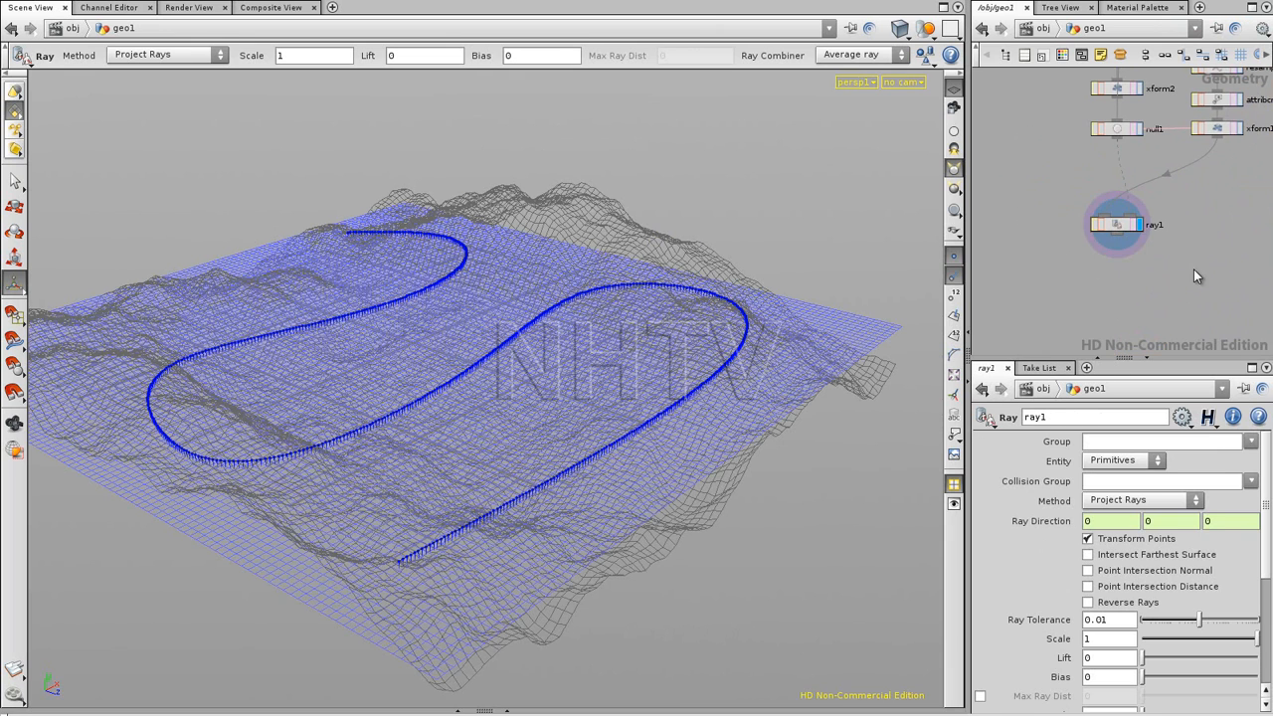
middle_drag(1040, 163, 1025, 291)
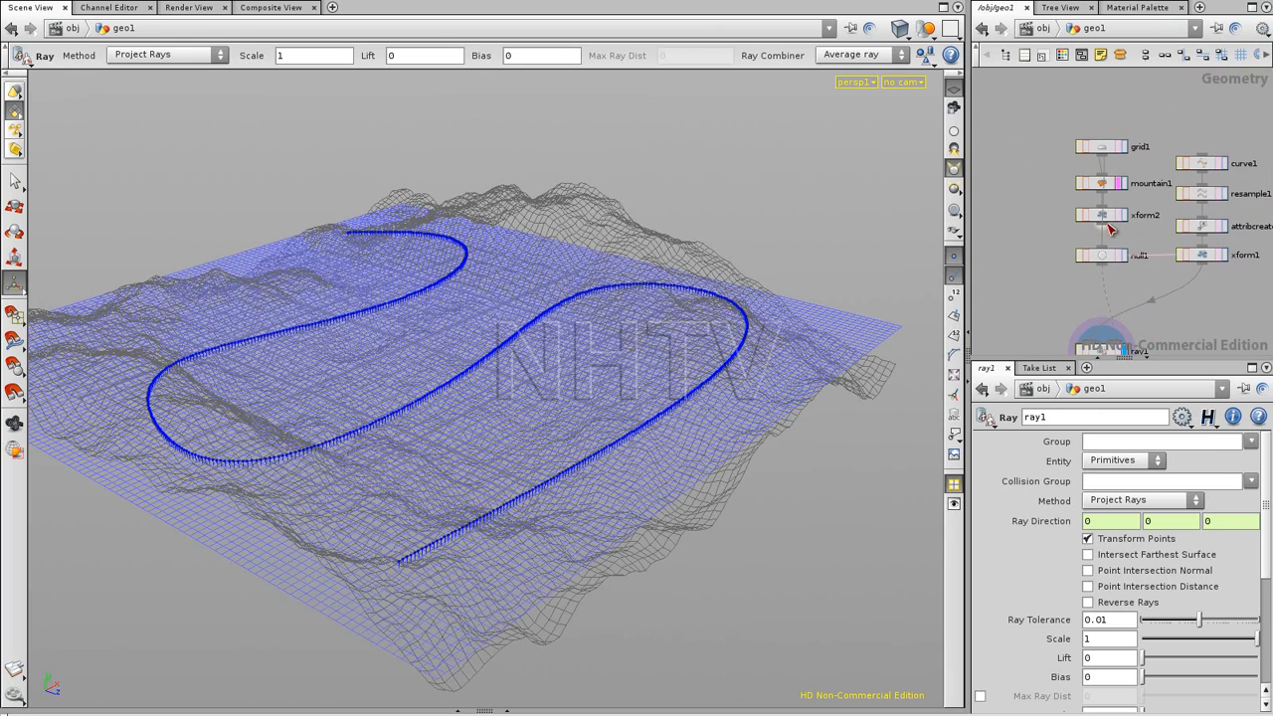
click(1105, 252)
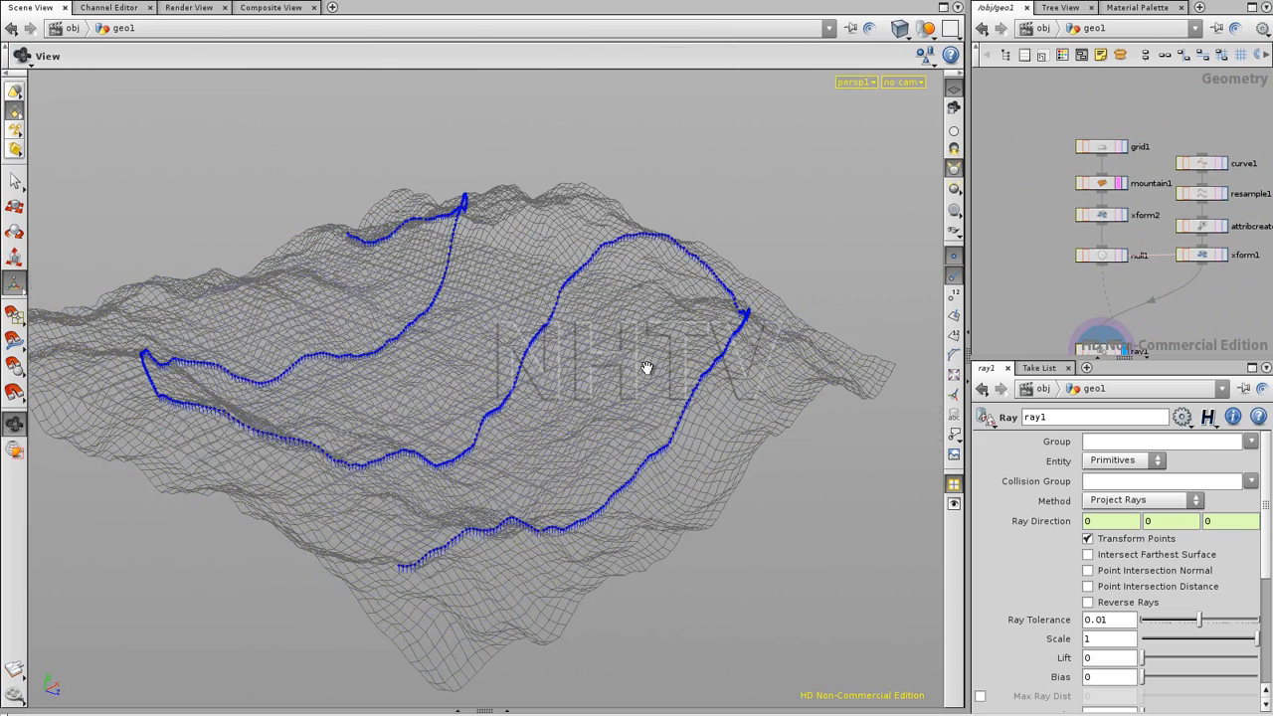
Add a Smooth node below the Ray node, connect the Ray output to it, and display it.
alt+drag(650, 358, 517, 364)
alt+middle_drag(517, 364, 483, 372)
drag(954, 312, 792, 304)
middle_drag(887, 278, 1004, 175)
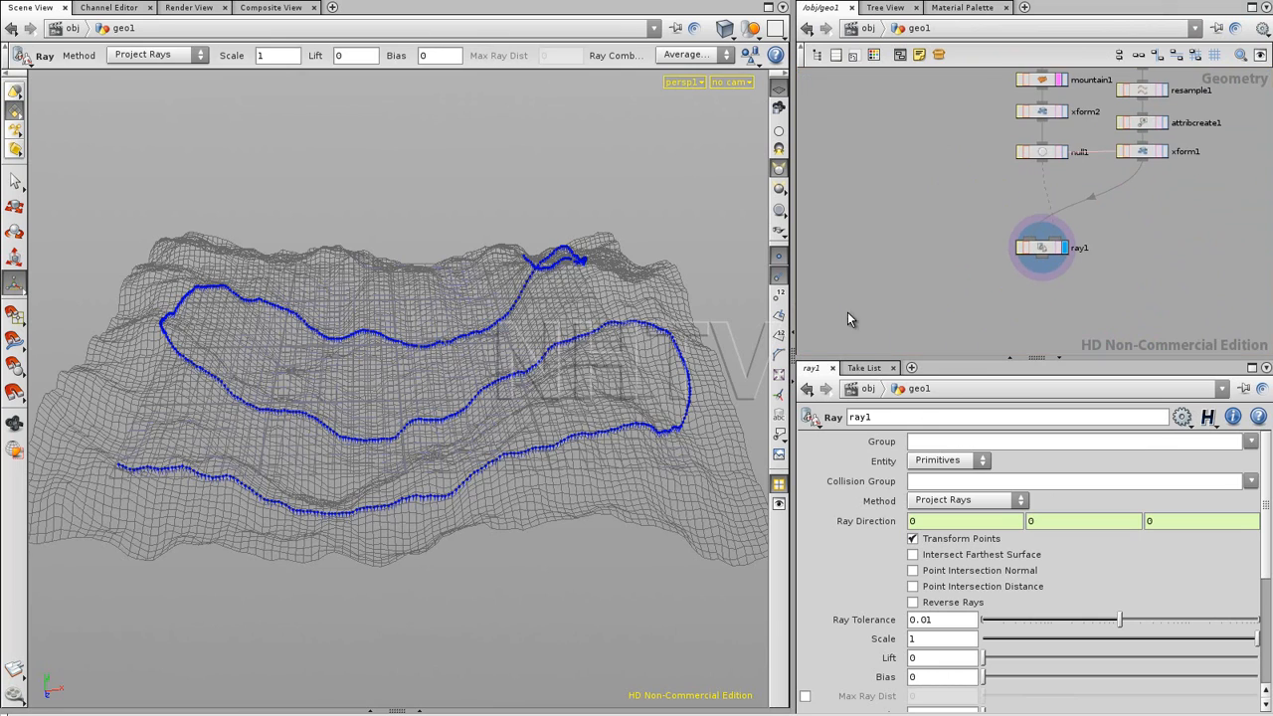
alt+middle_drag(400, 395, 404, 387)
alt+right_drag(404, 387, 487, 401)
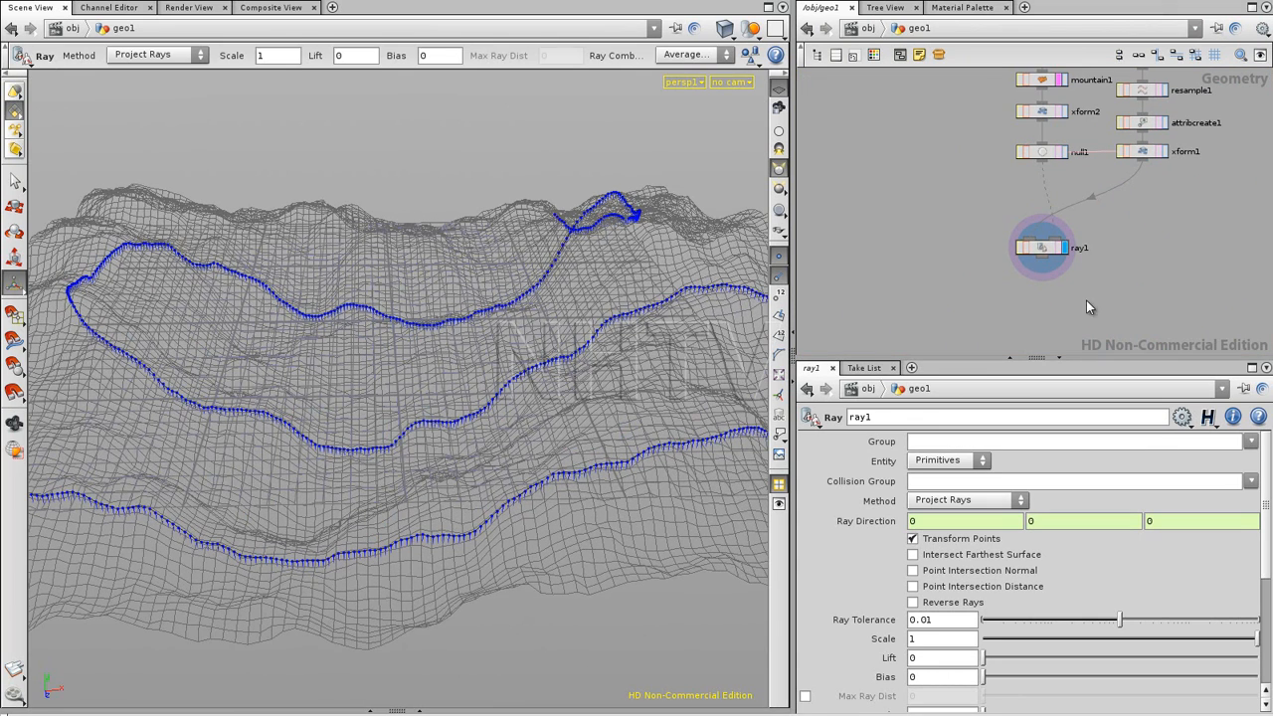
key(Tab)
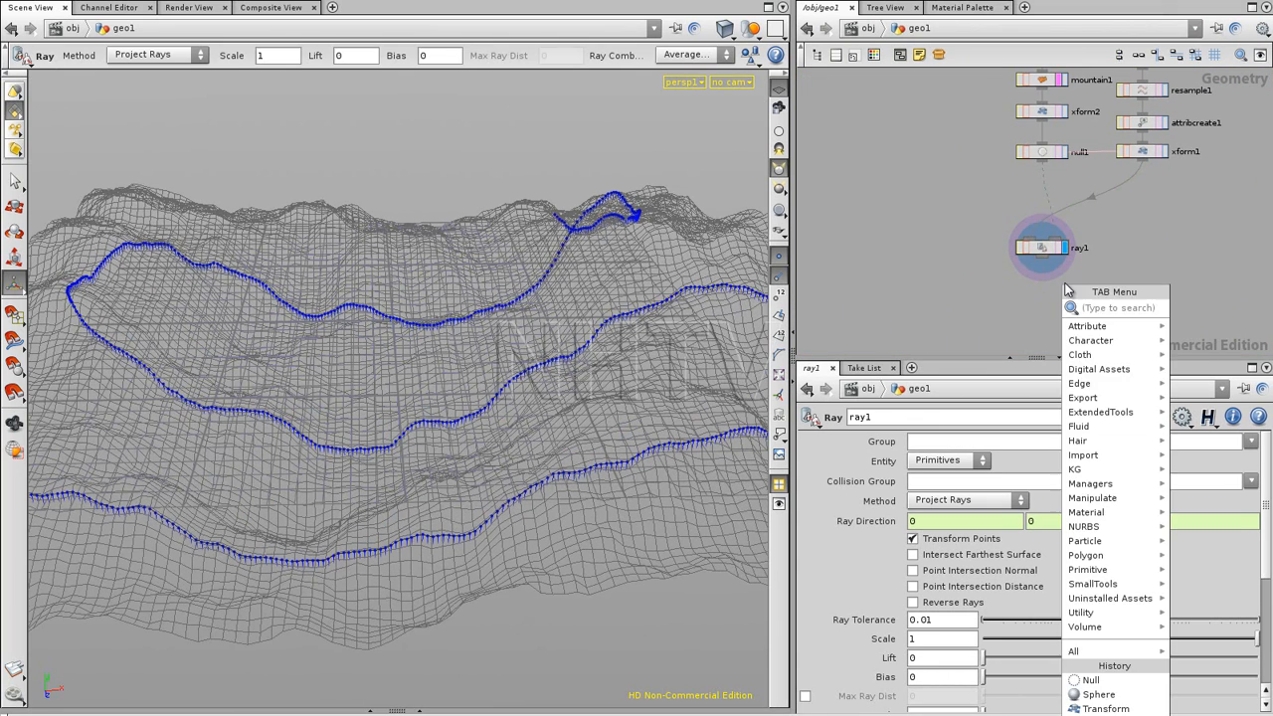
text(Smooth)
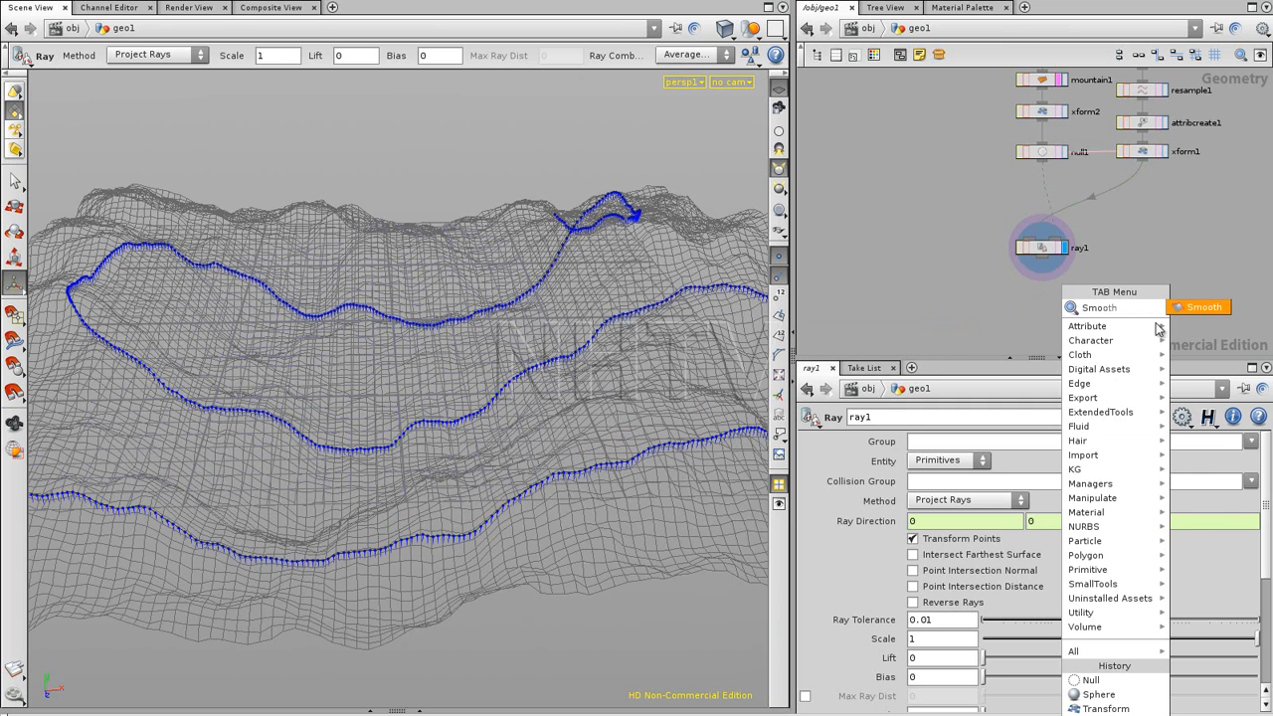
click(1213, 307)
click(1024, 313)
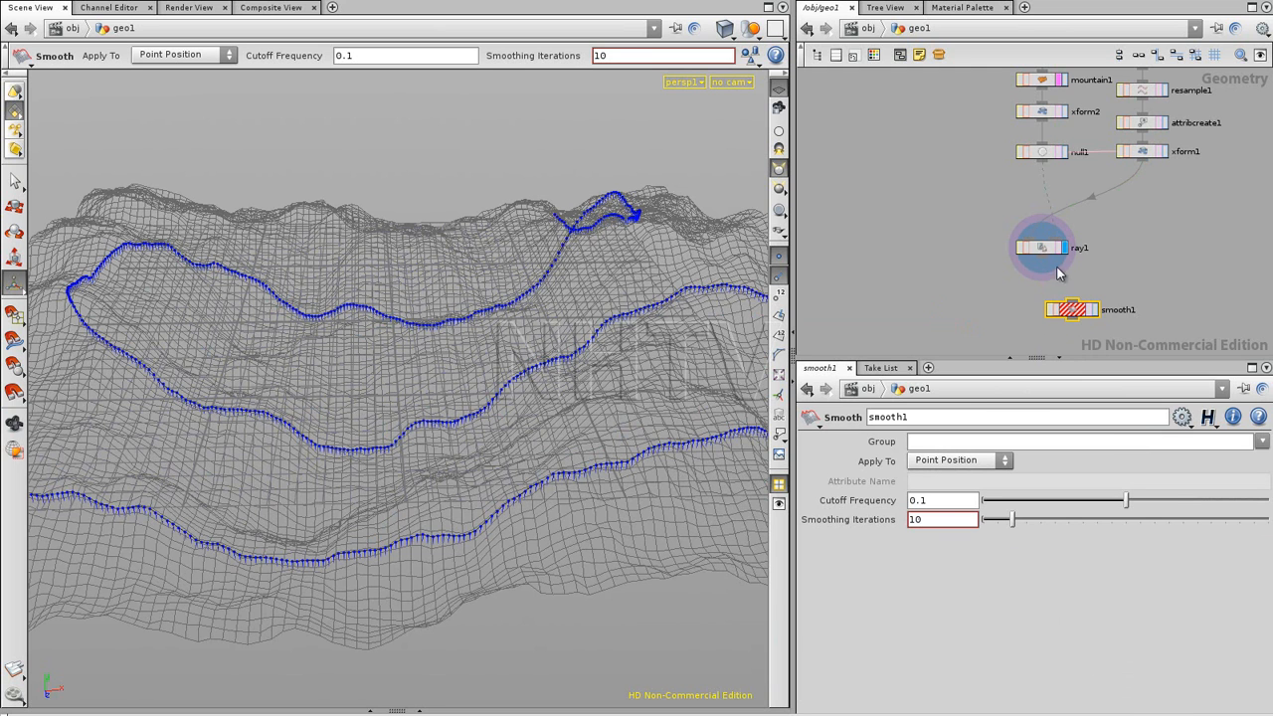
drag(1047, 258, 1078, 299)
click(1093, 310)
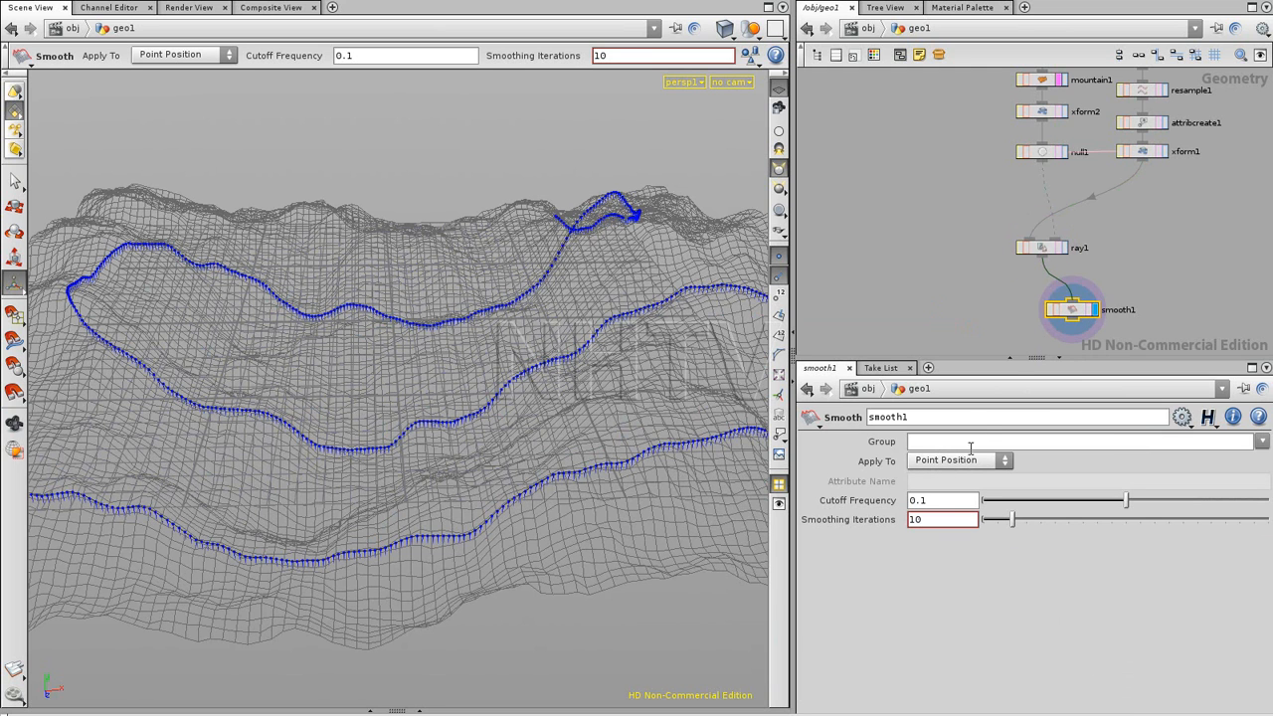
Set the Smooth node's cutoff frequency to 3 and smoothing iterations to 71, and display the Ray node for comparison.
click(961, 460)
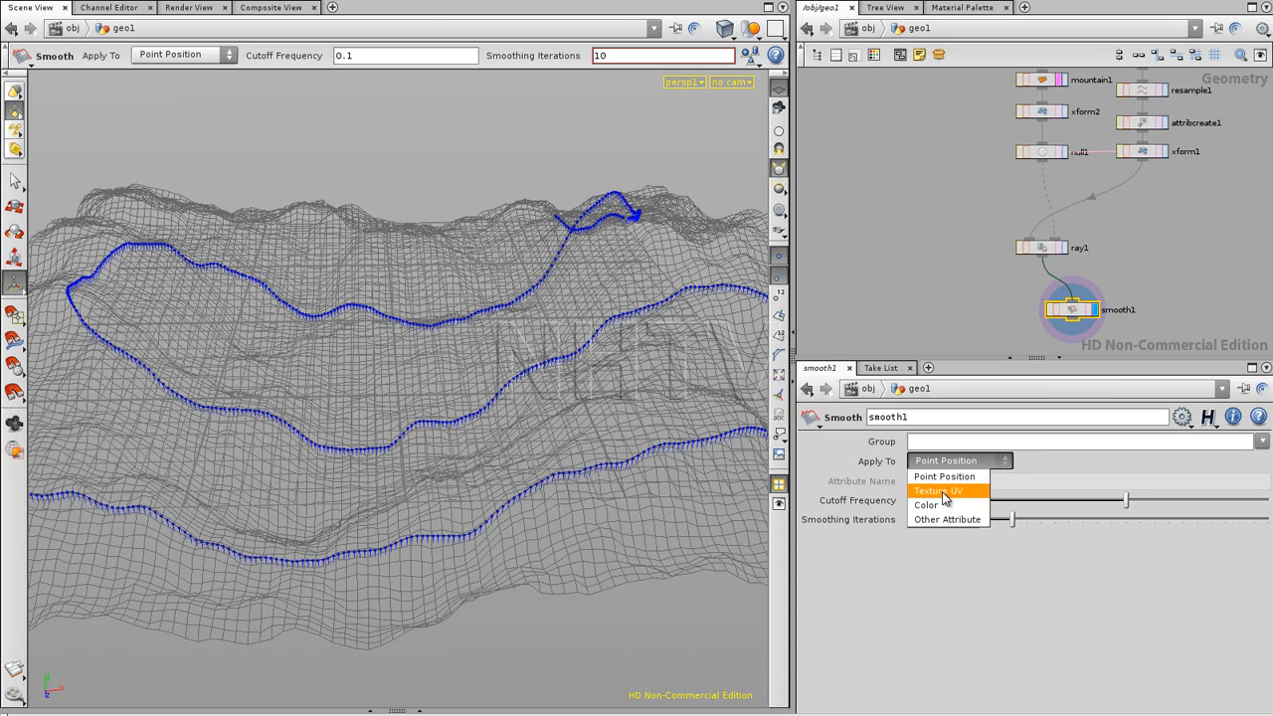
click(974, 582)
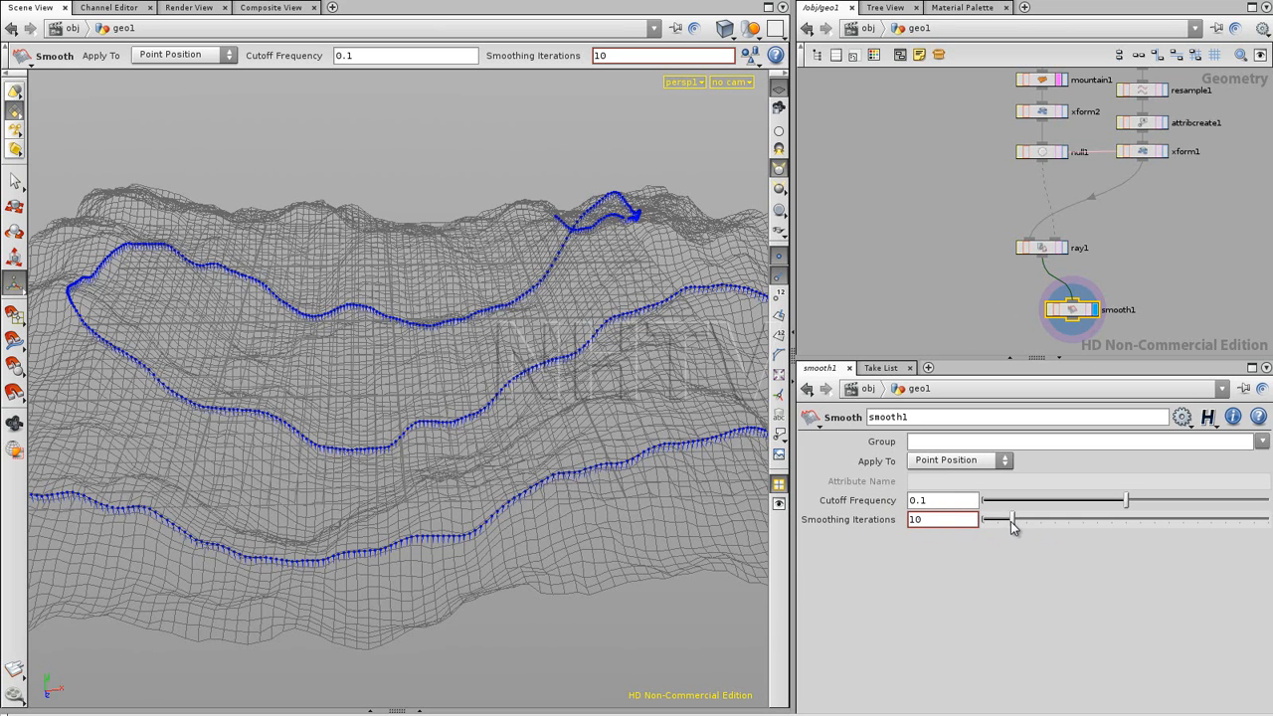
drag(1013, 525, 935, 515)
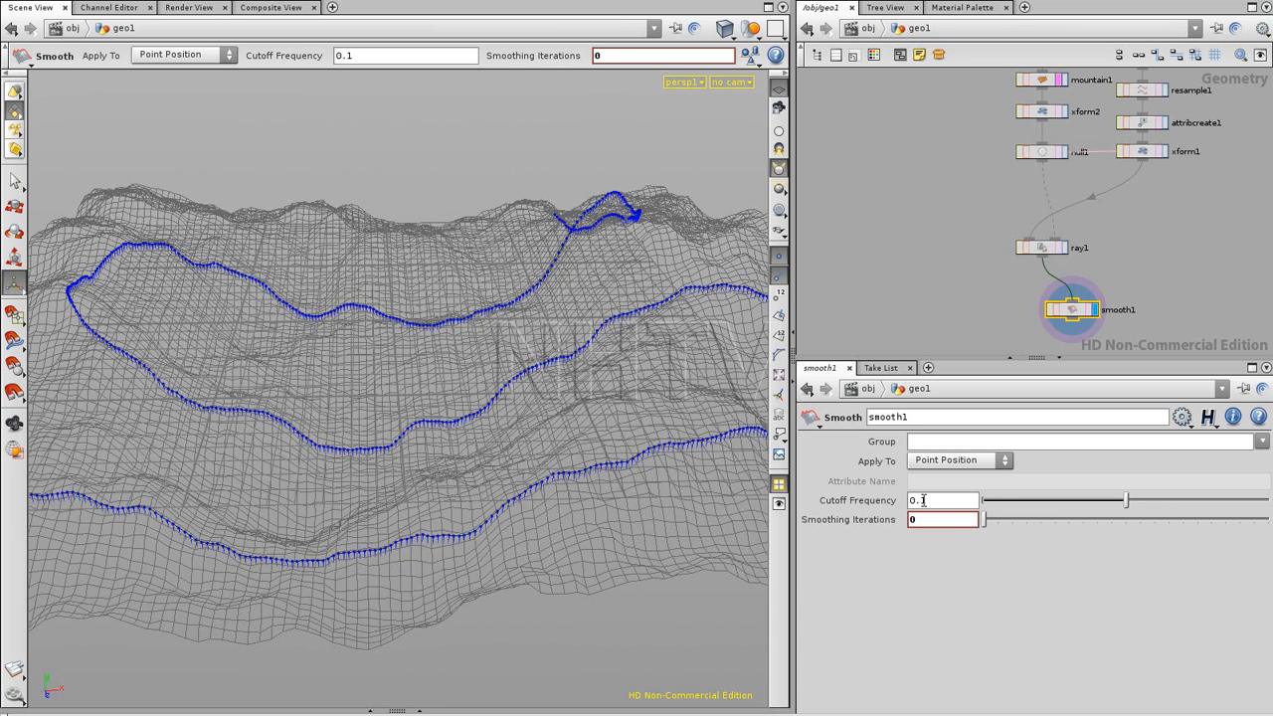
double_click(937, 500)
text(3)
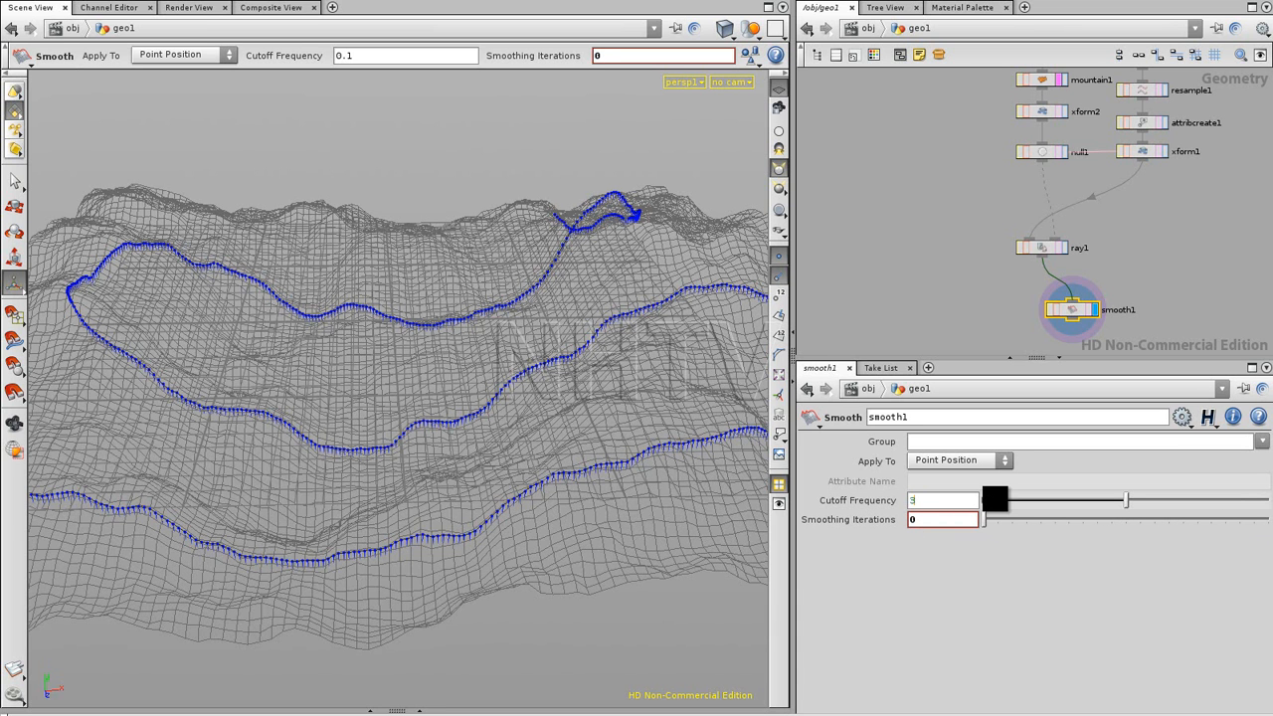
key(Return)
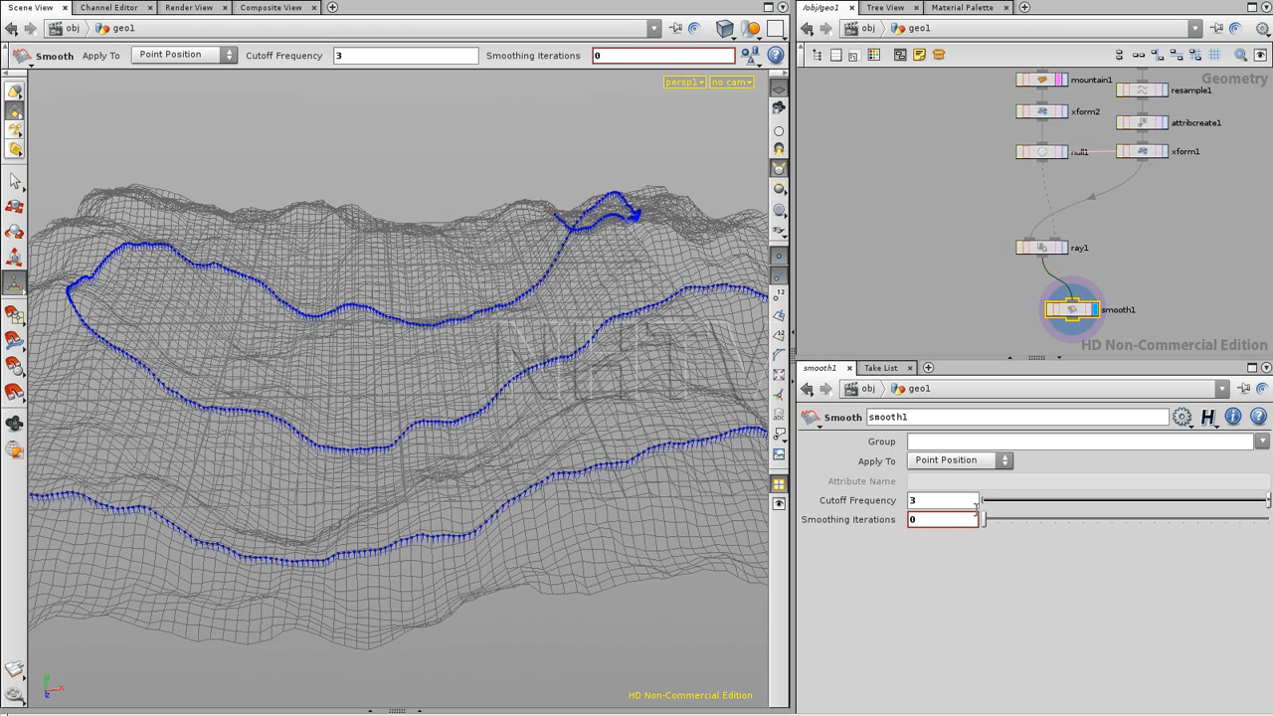
drag(984, 518, 1188, 500)
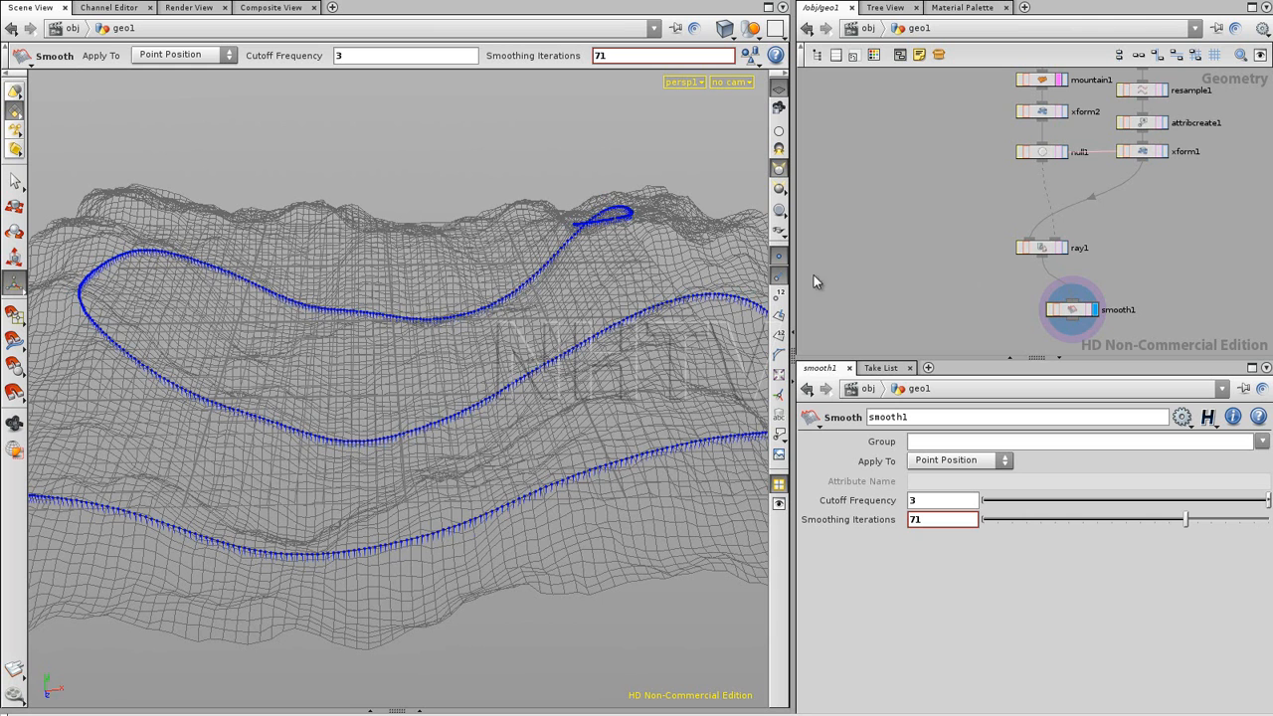
click(1063, 247)
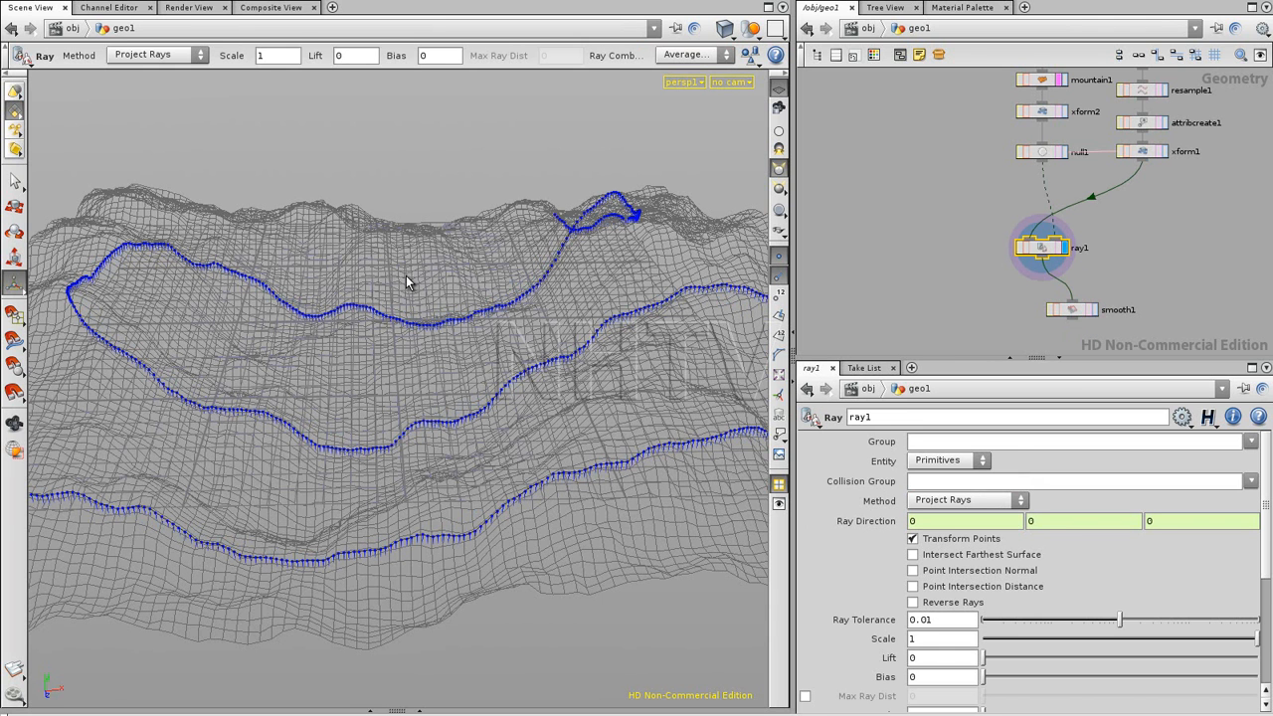
Raise the Smooth node's smoothing iterations to 100 and compare its curve with the projected curve from the top view.
key(space+2)
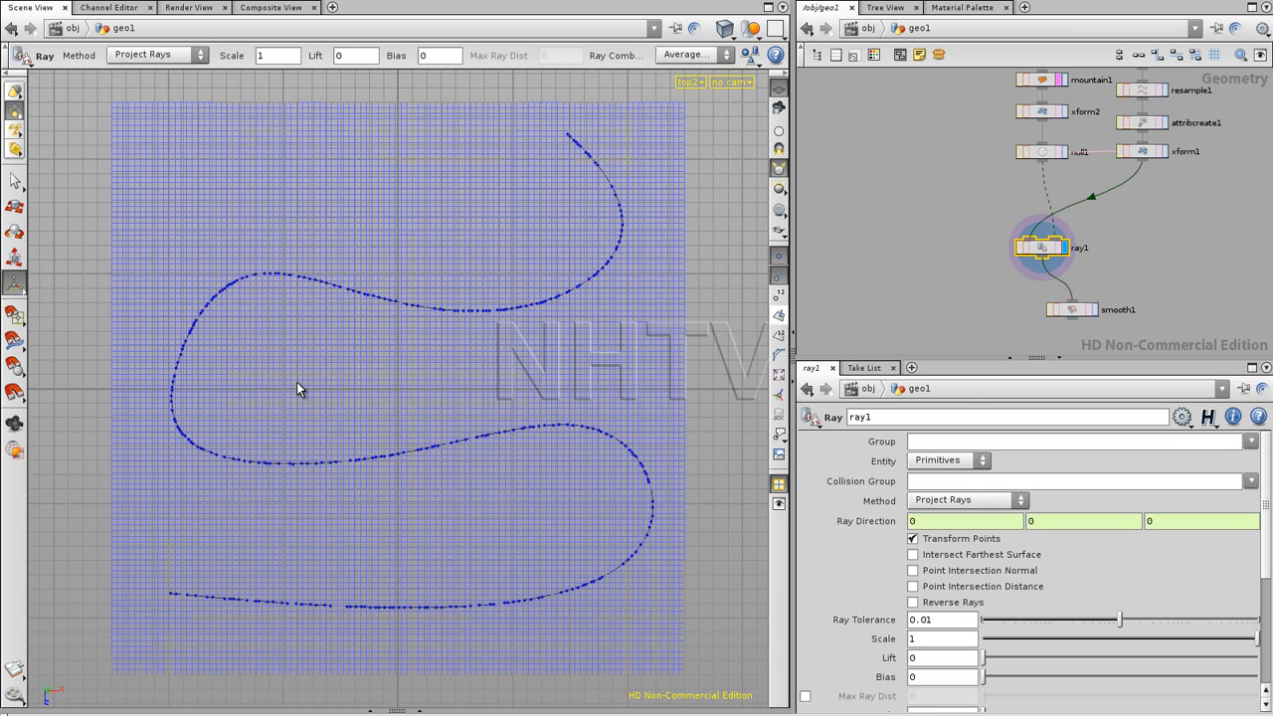
click(1074, 311)
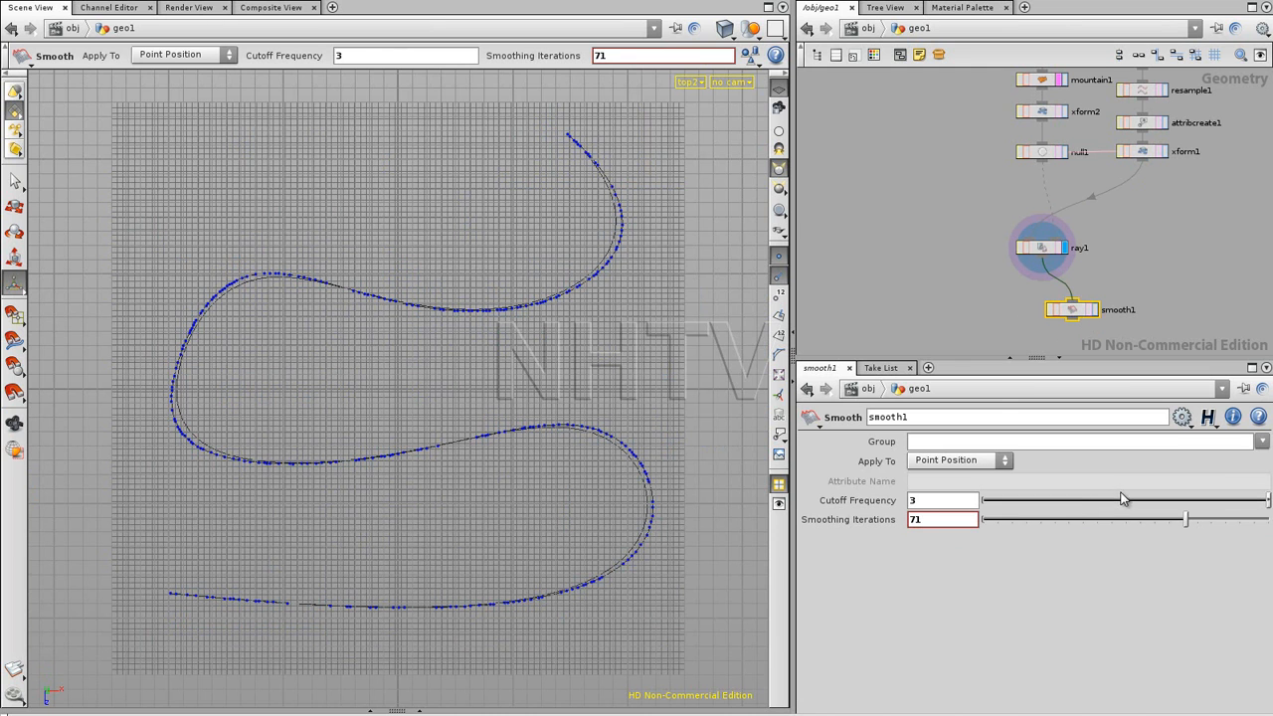
drag(1187, 519, 1255, 519)
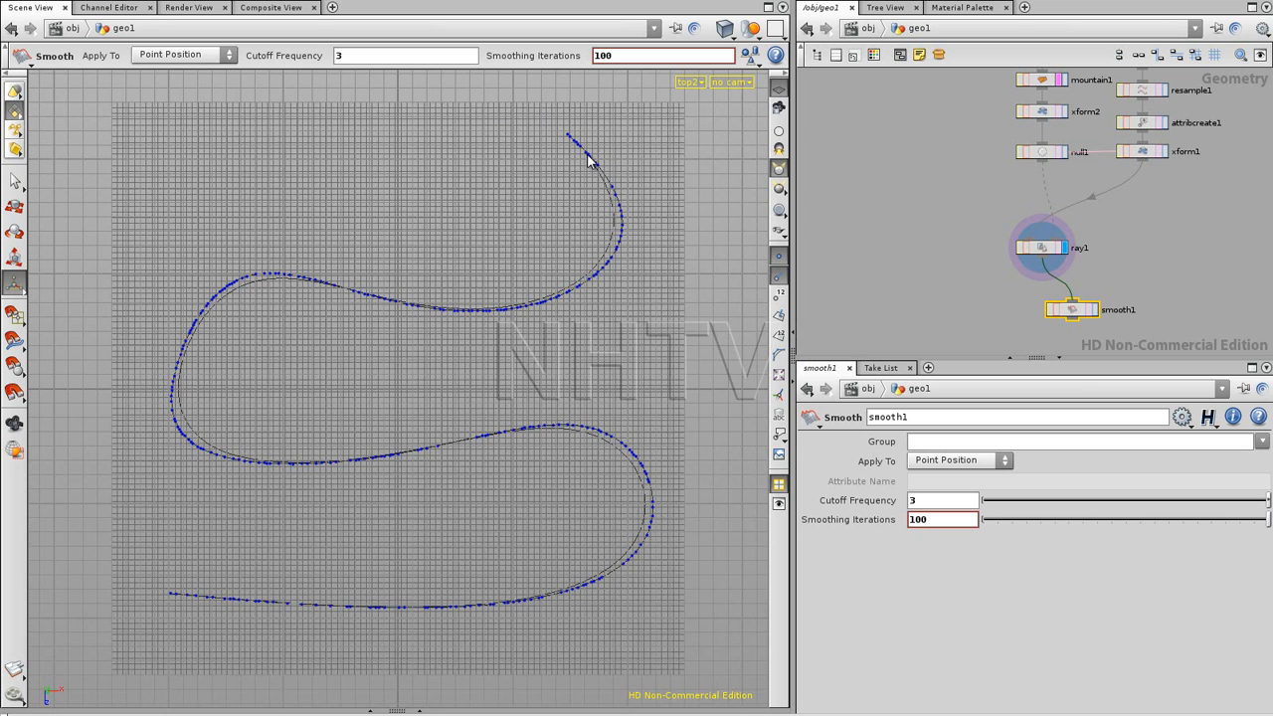
Set the Smooth node's smoothing iterations to 0 and display the Smooth node.
drag(1265, 520, 944, 521)
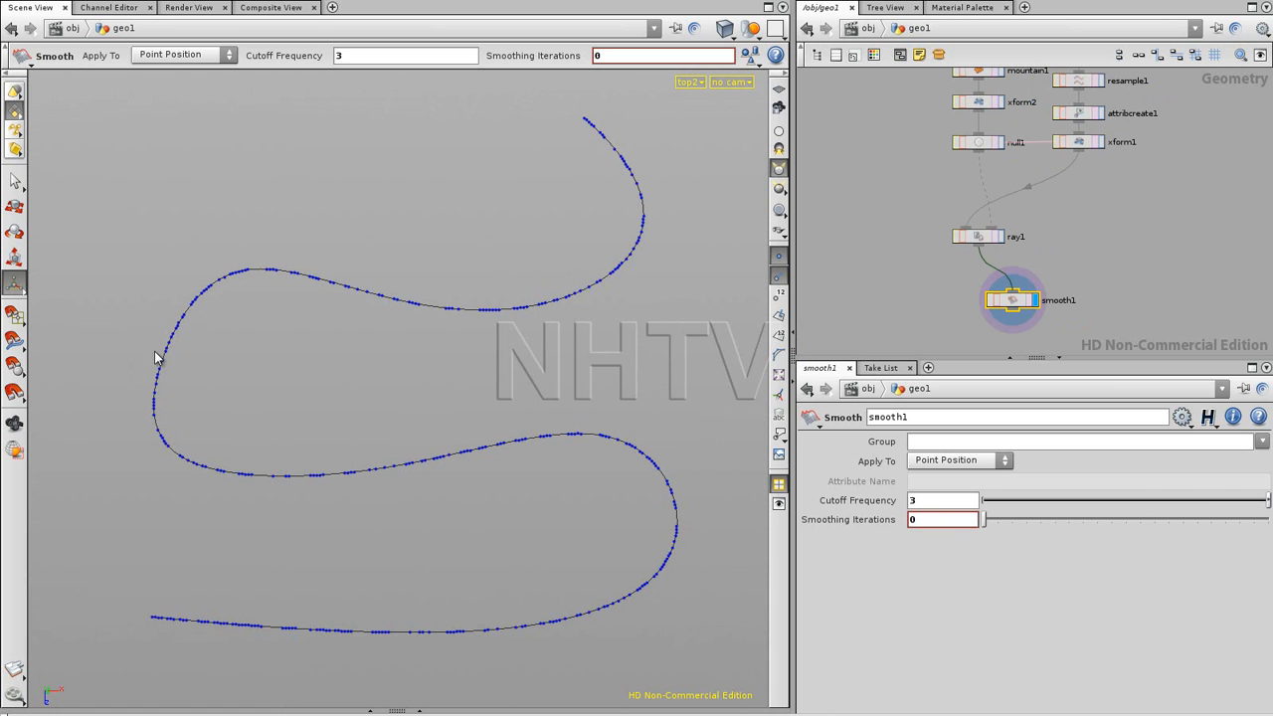
middle_drag(924, 305, 972, 275)
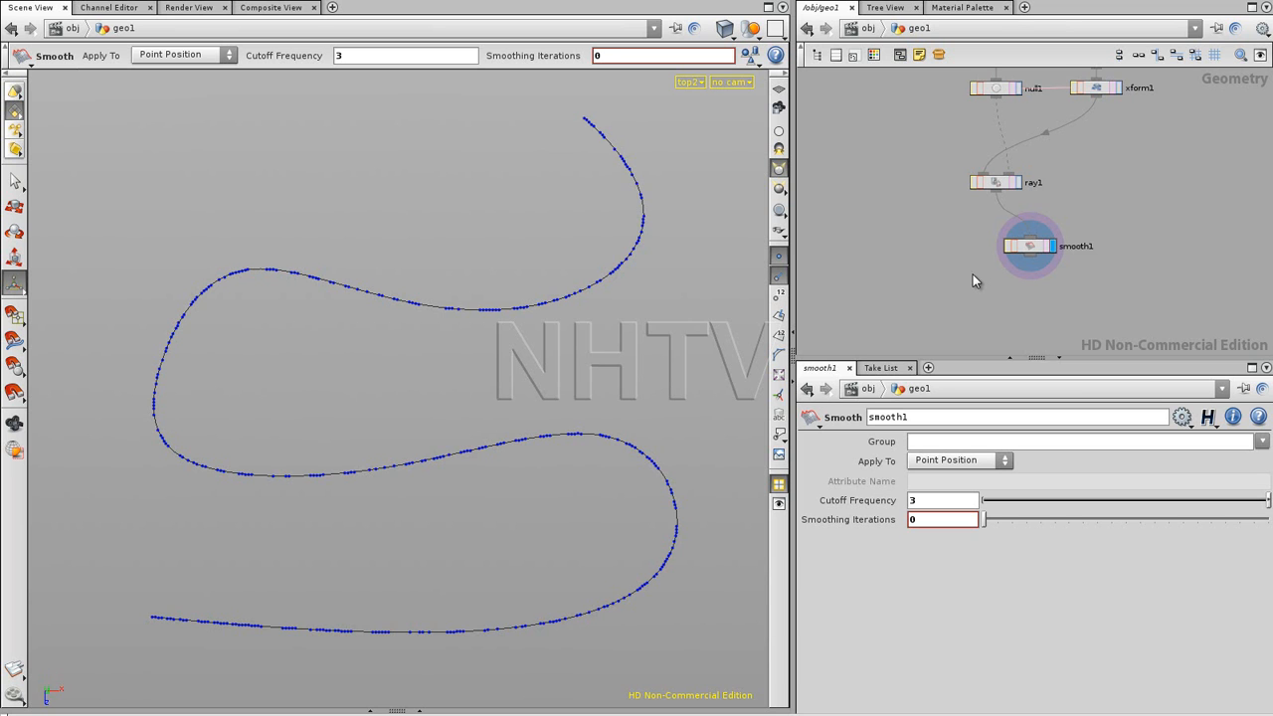
drag(1035, 249, 1052, 244)
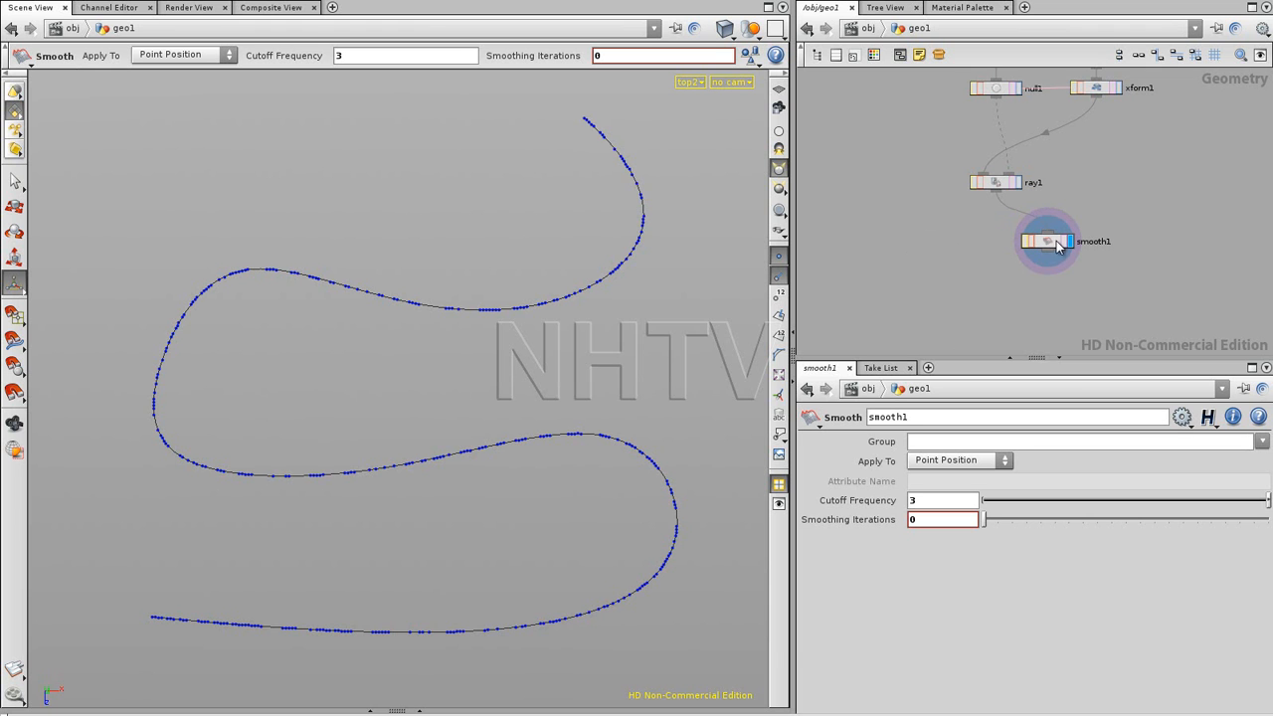
Examine the shape of the unsmoothed curve close up in the perspective view.
key(space+1)
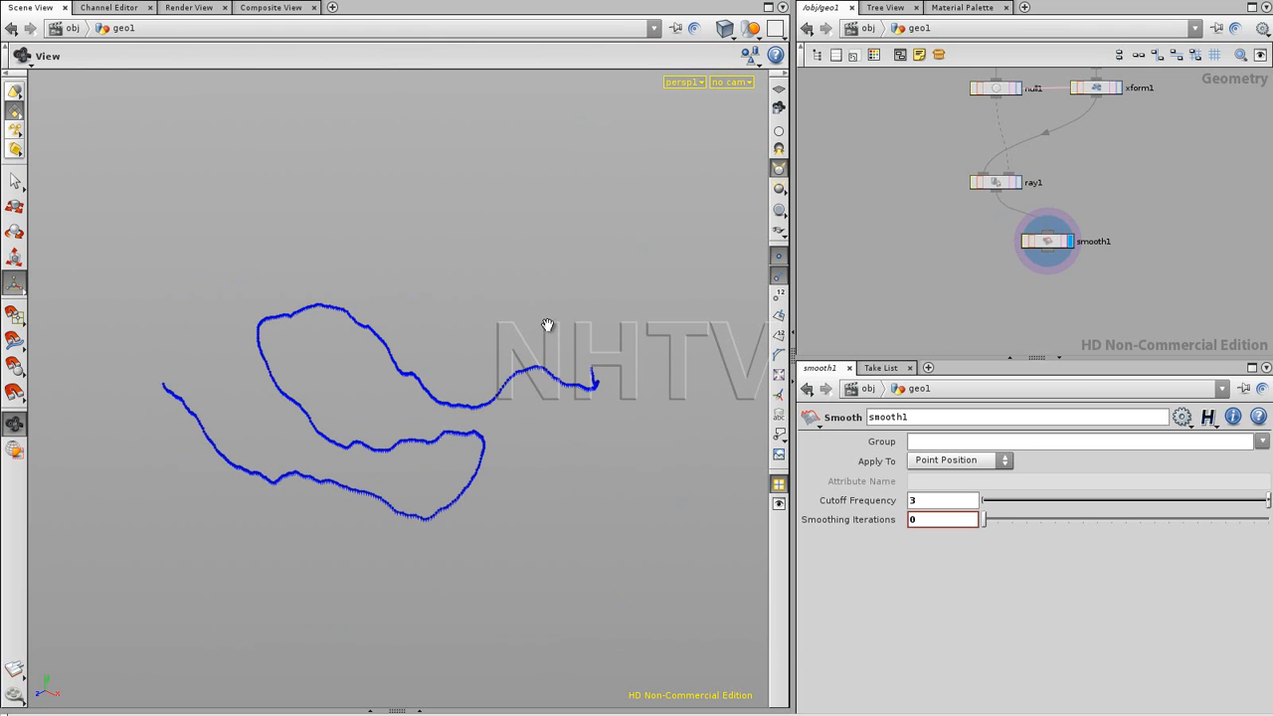
drag(448, 361, 168, 601)
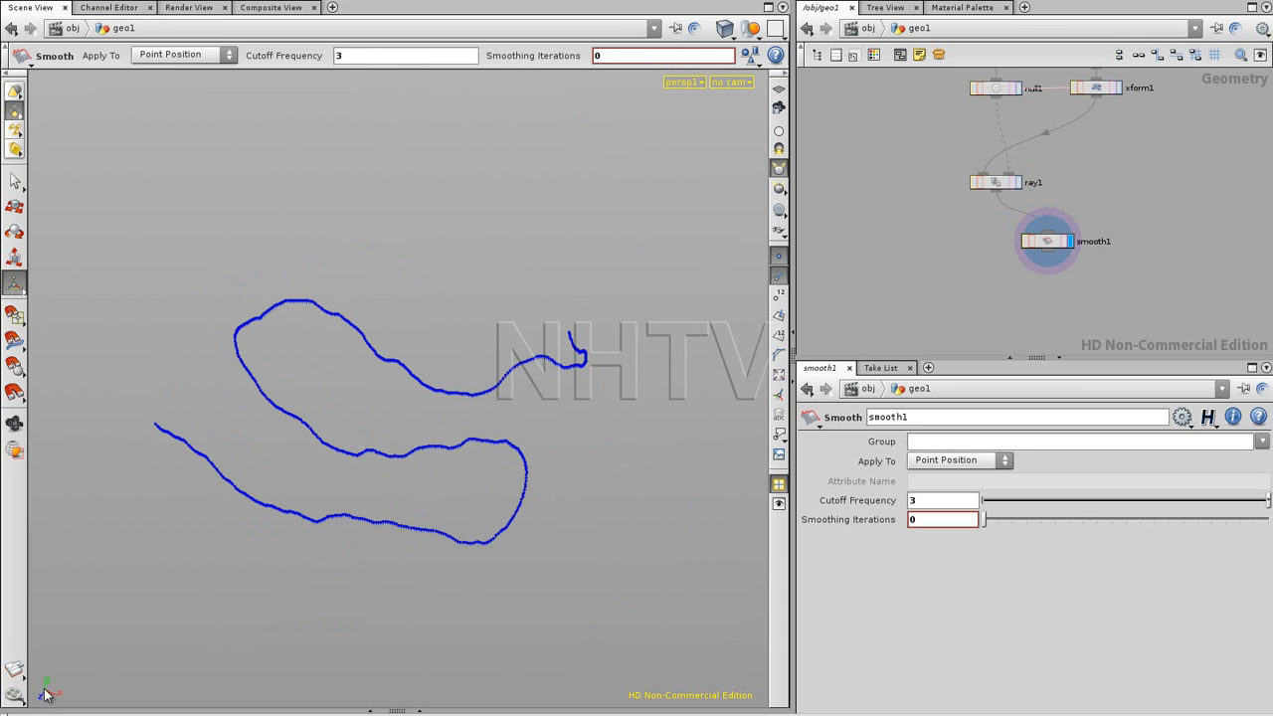
alt+drag(344, 517, 460, 467)
alt+right_drag(460, 466, 667, 435)
alt+drag(666, 435, 686, 407)
Make room above the Smooth node, add an AttribCreate node fed by the Ray node, and display it.
drag(1052, 241, 1055, 278)
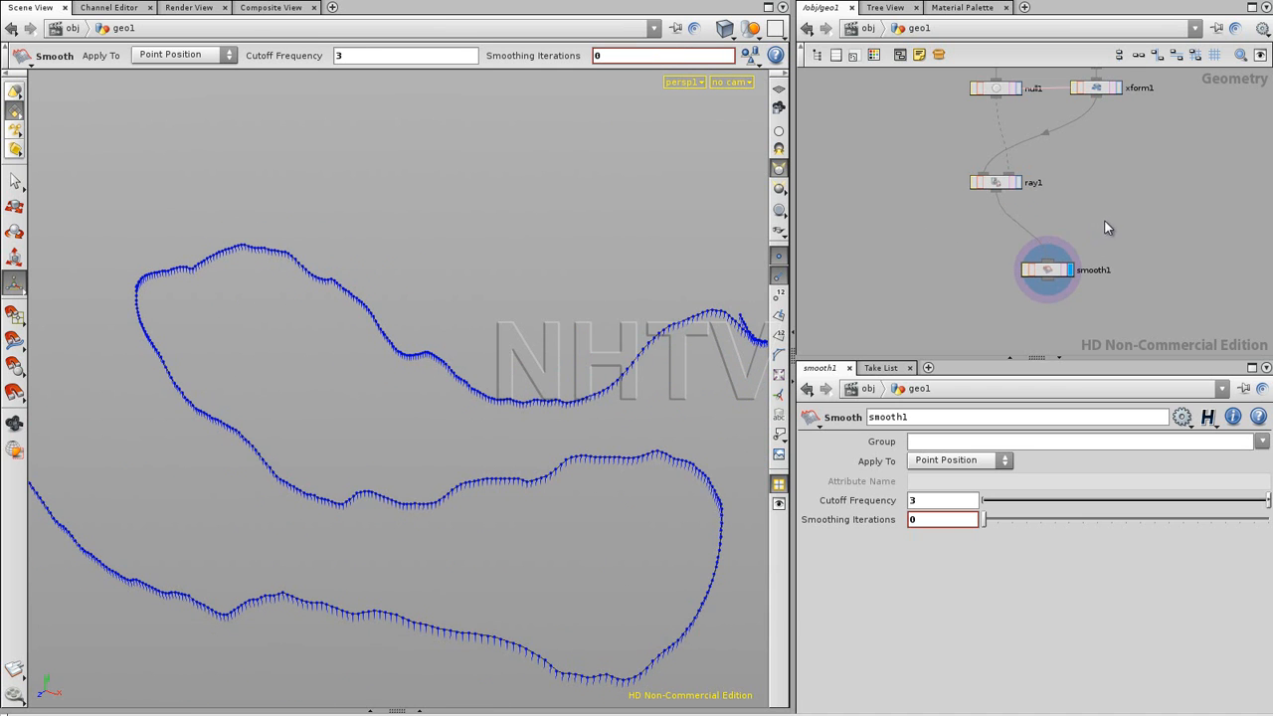
click(1019, 182)
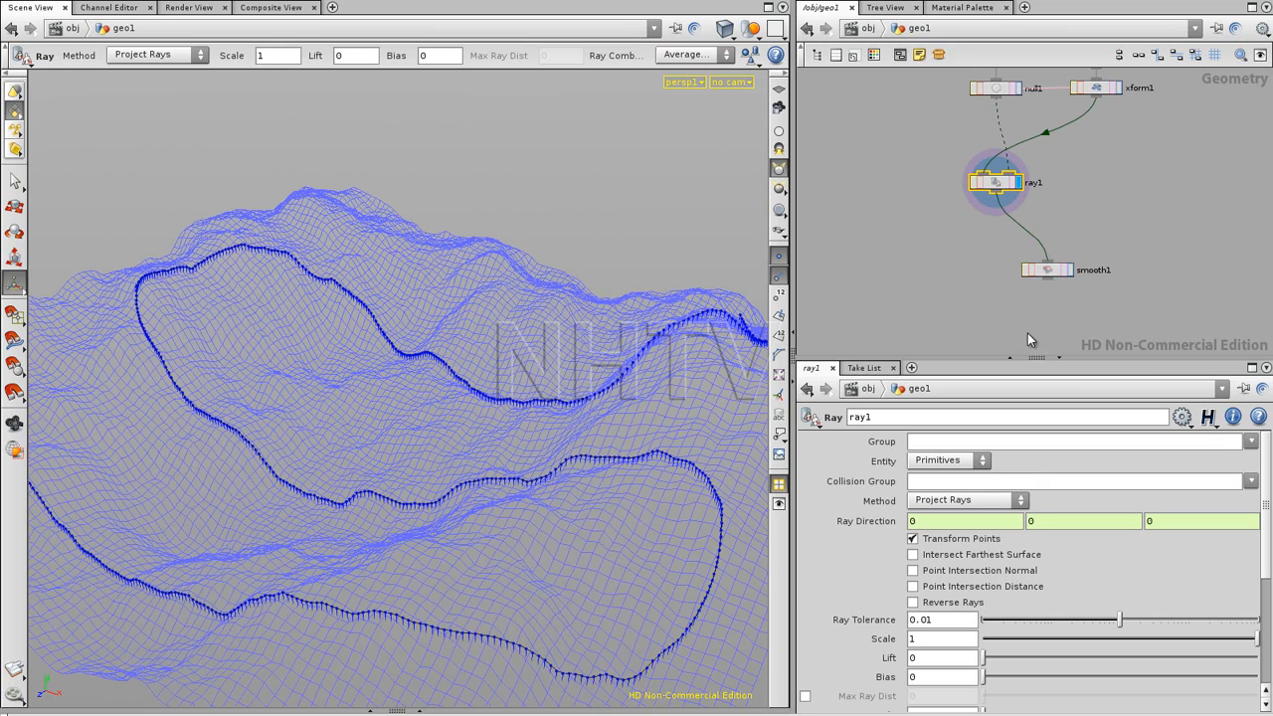
key(Tab)
text(at)
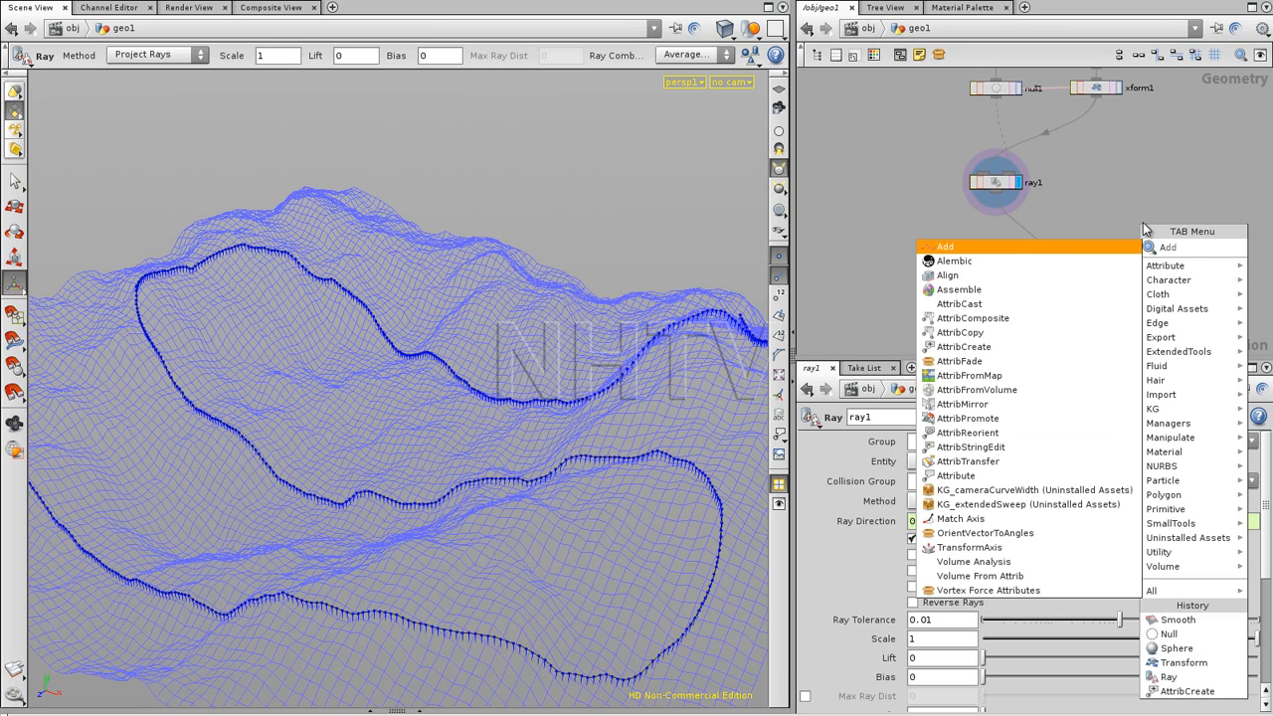
key(Down)
key(Down)
key(Down)
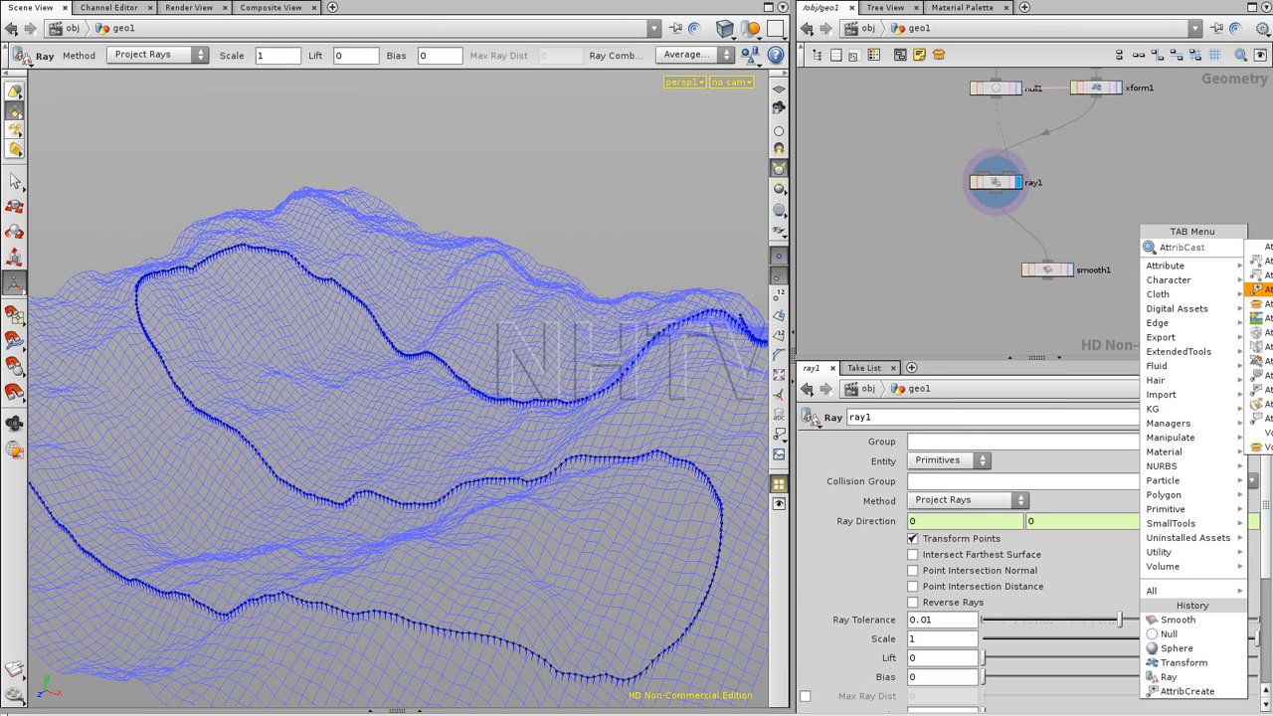
key(Return)
click(1047, 243)
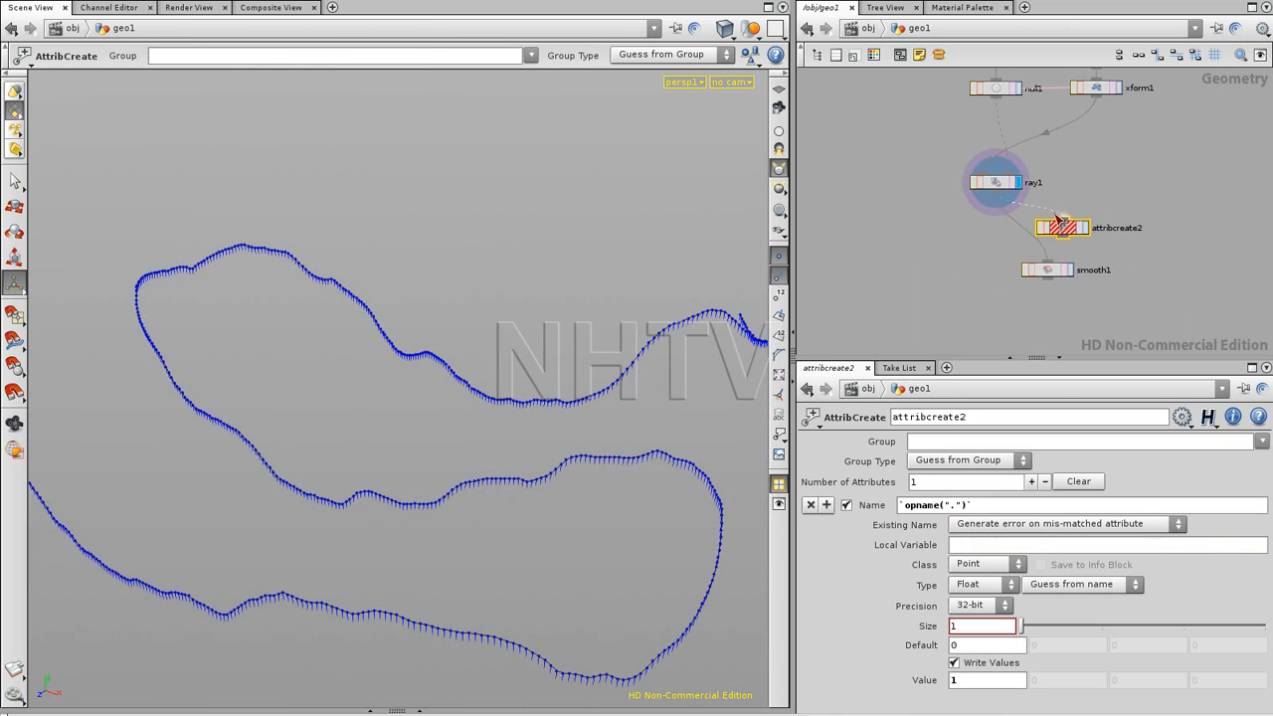
click(1086, 229)
Name the new point attribute ypos and move the Smooth node aside below the Ray node.
drag(987, 506, 754, 554)
text(ypos)
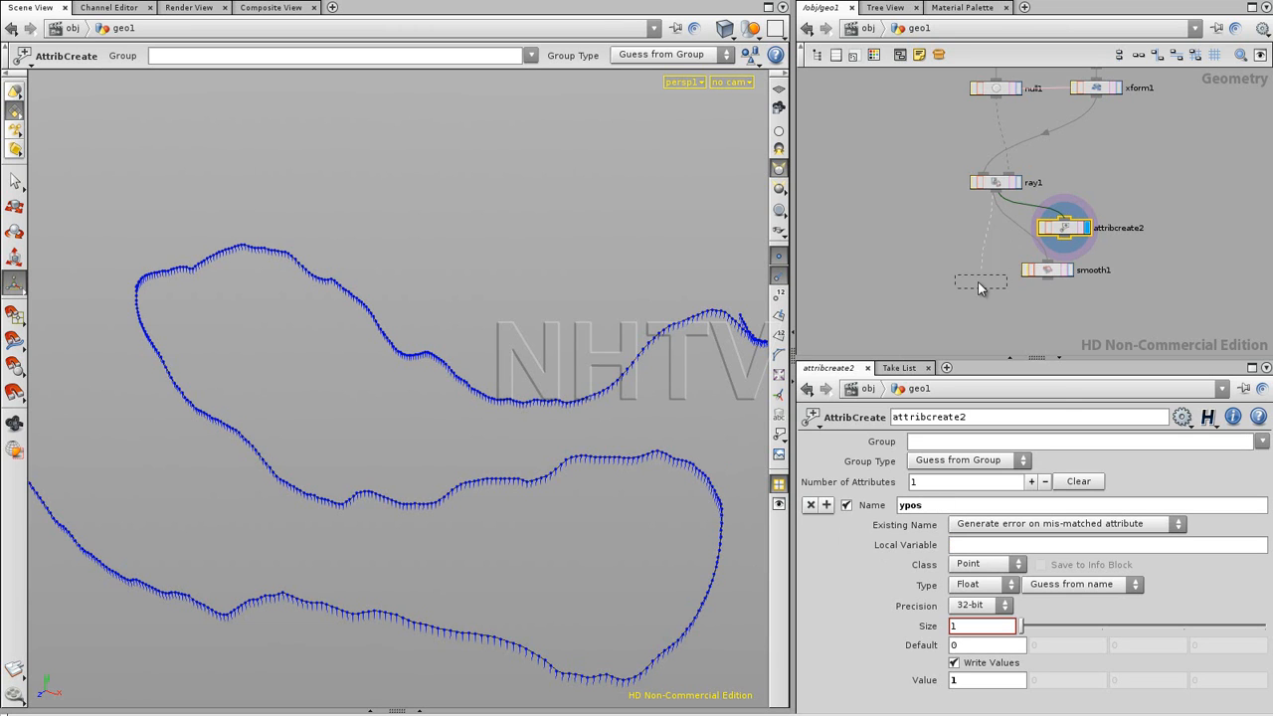
drag(1047, 269, 969, 282)
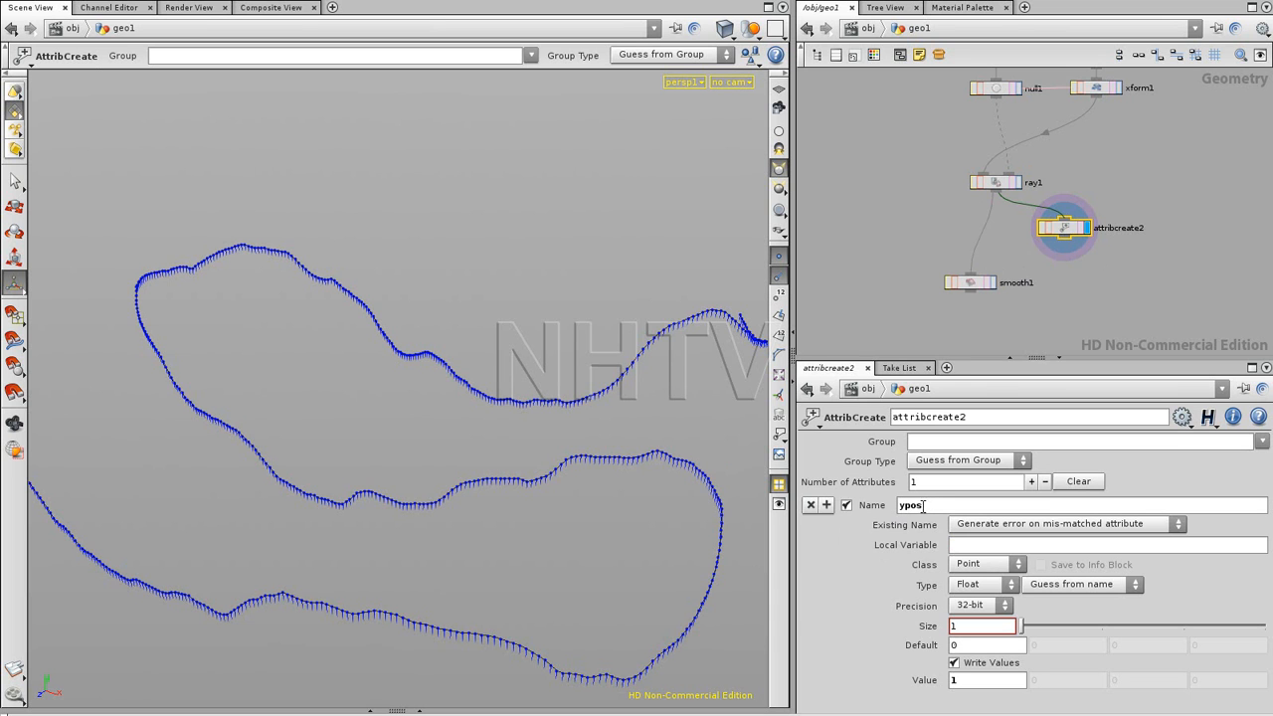
Try BOBO as the ypos attribute's local variable name, then clear the name again.
middle_click(1067, 234)
text(BOBO)
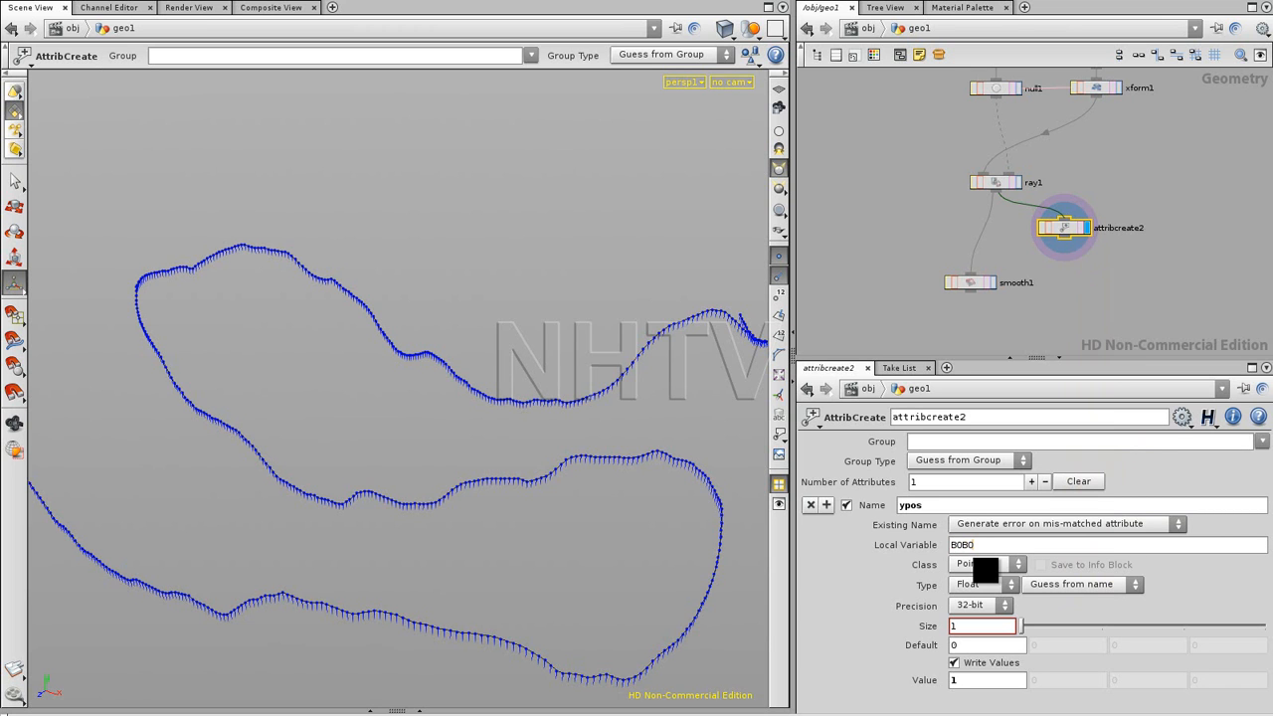
key(Return)
middle_drag(1072, 241, 1143, 459)
double_click(961, 544)
Open the help for the AttribCreate node and search the documentation for "variab".
click(1258, 417)
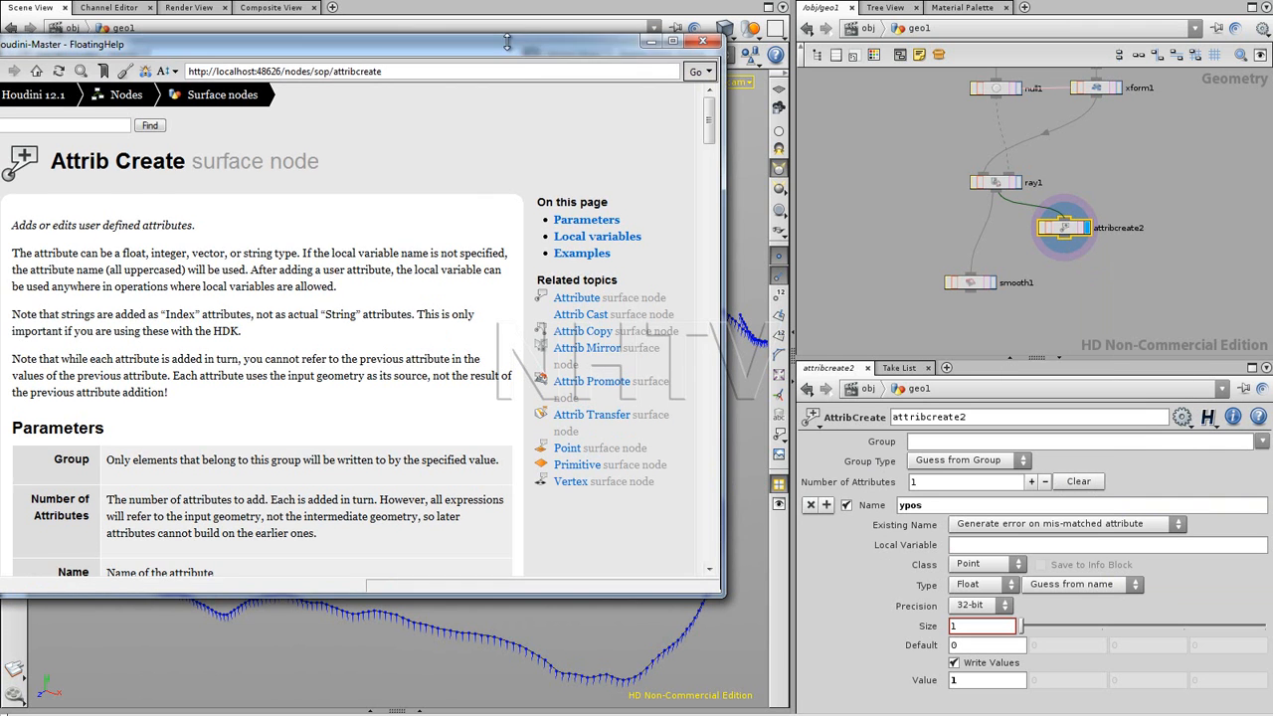
drag(564, 52, 893, 75)
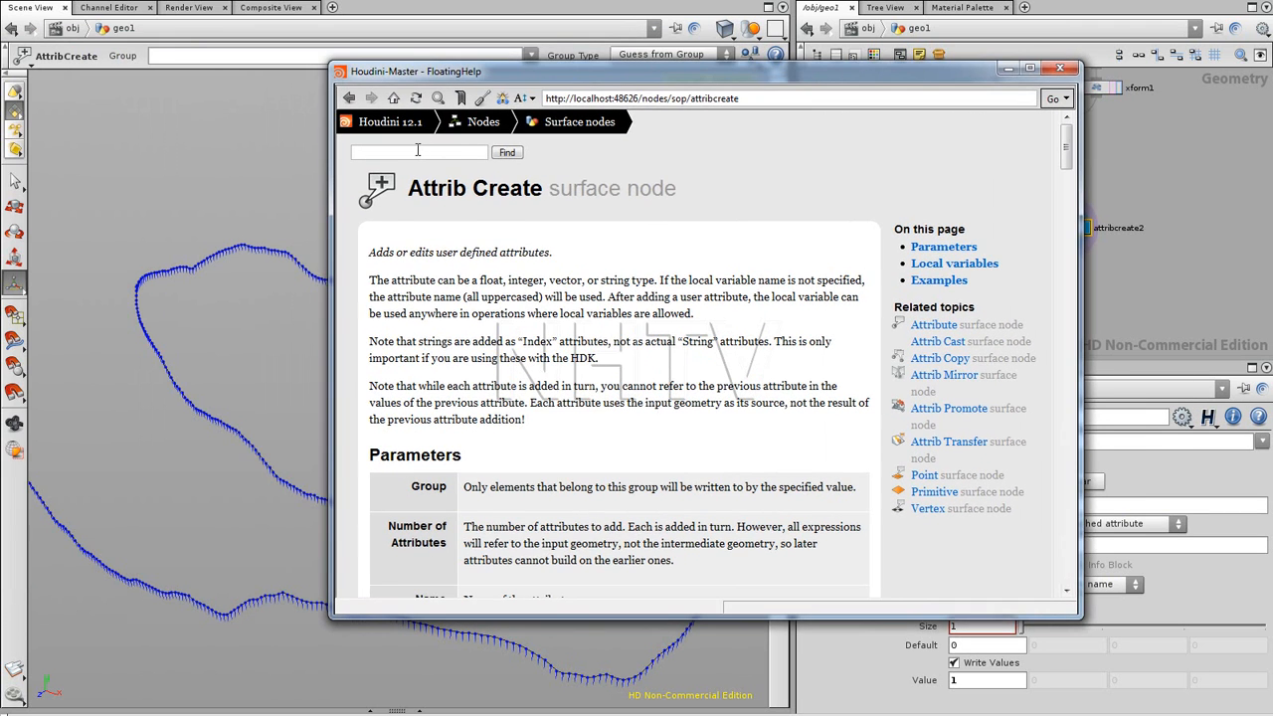
click(473, 153)
text(va)
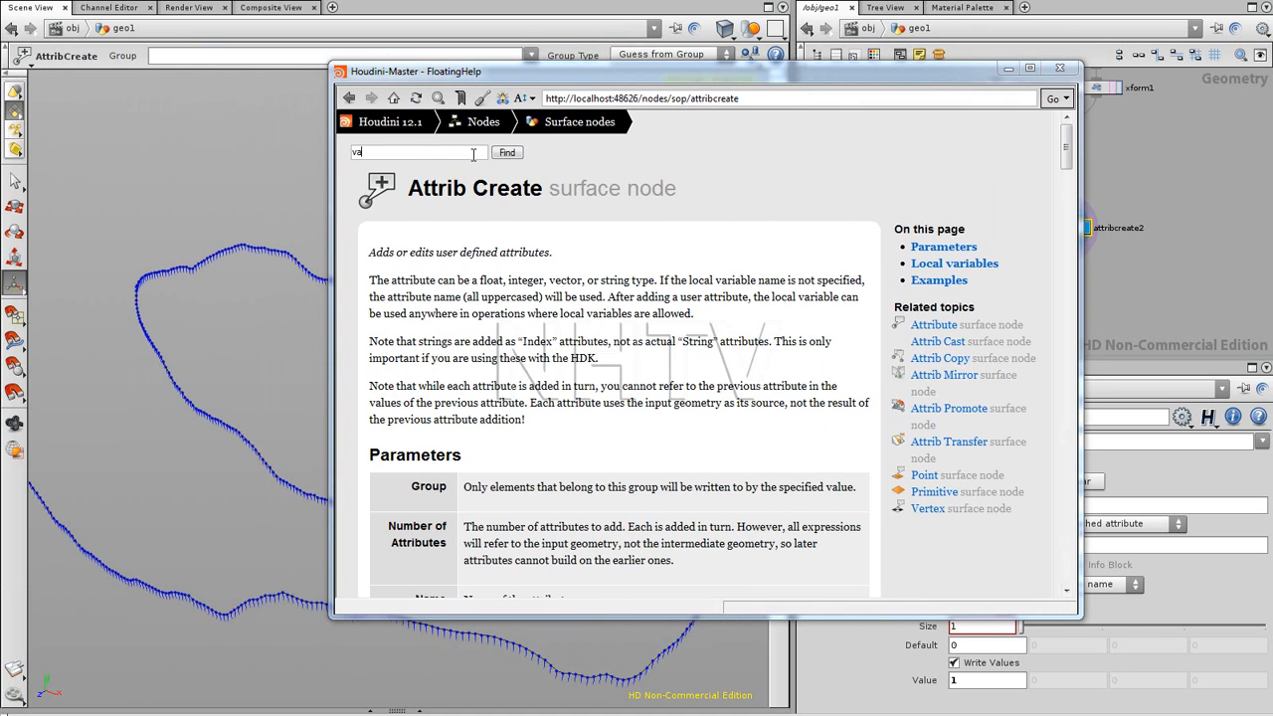
text(ra)
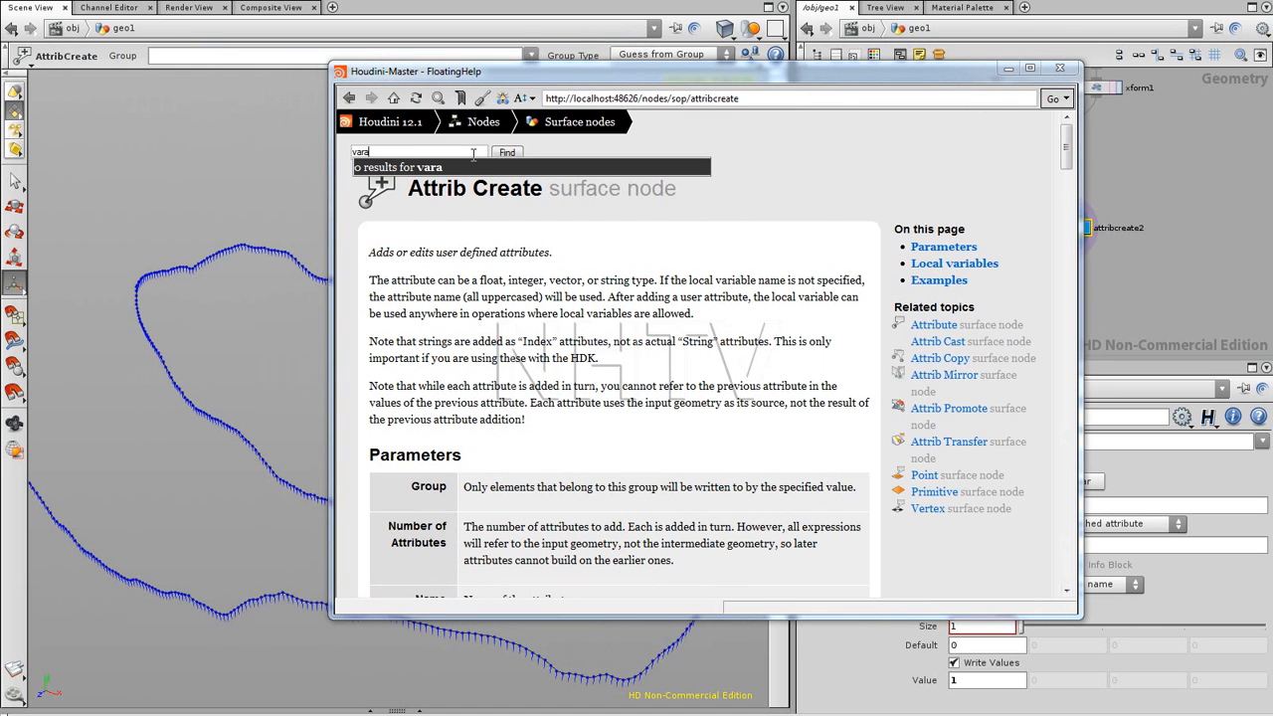
key(BackSpace)
text(iab)
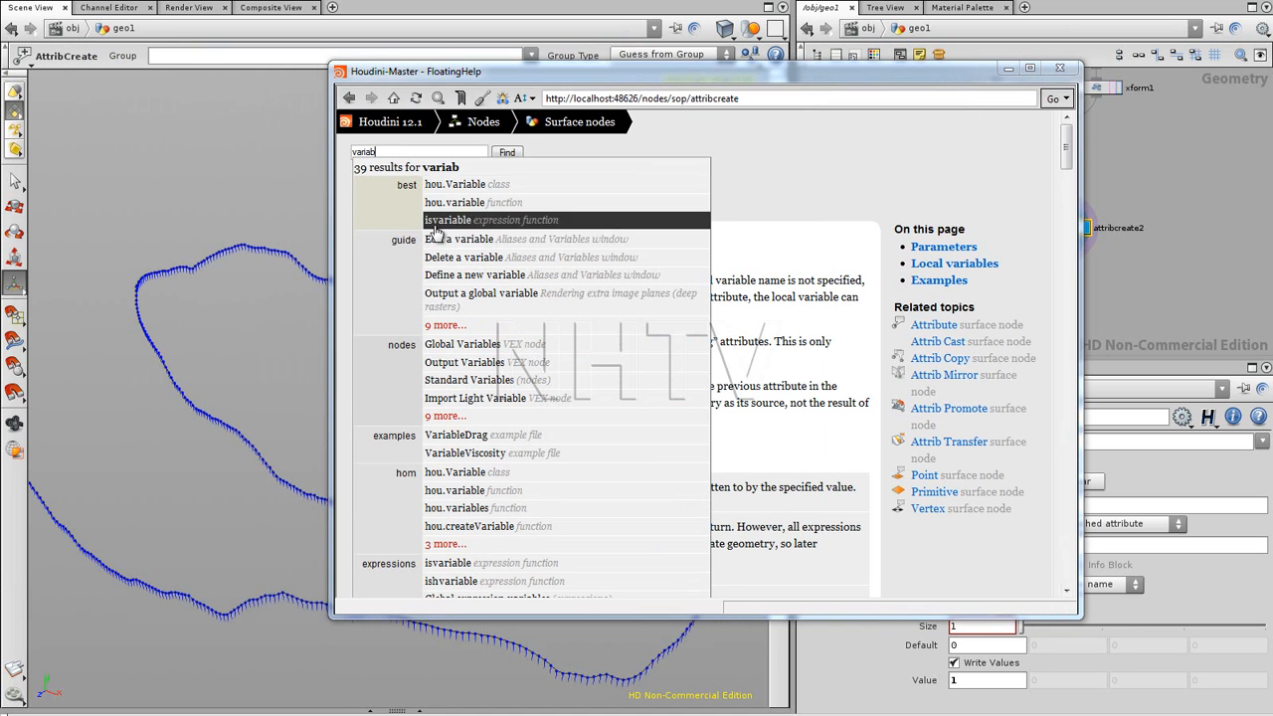
click(507, 153)
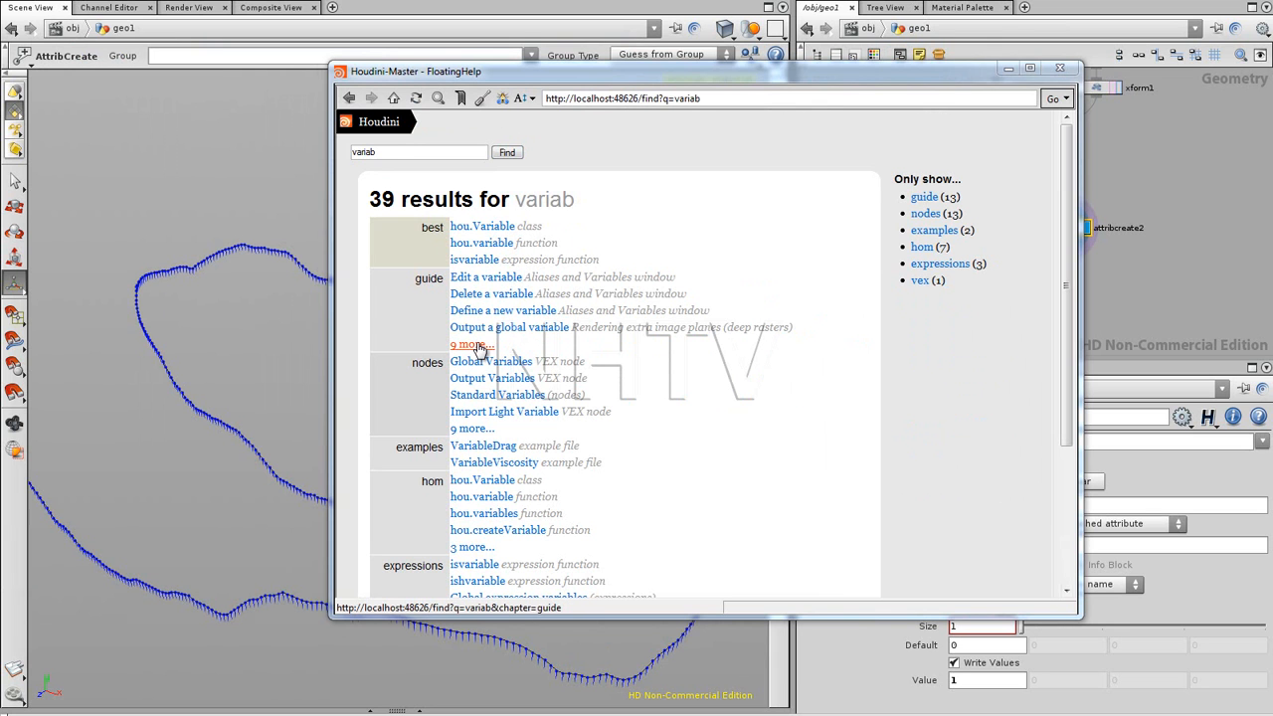
Open the Standard Variables help page, look up the point position variables, and put the help window away.
click(486, 396)
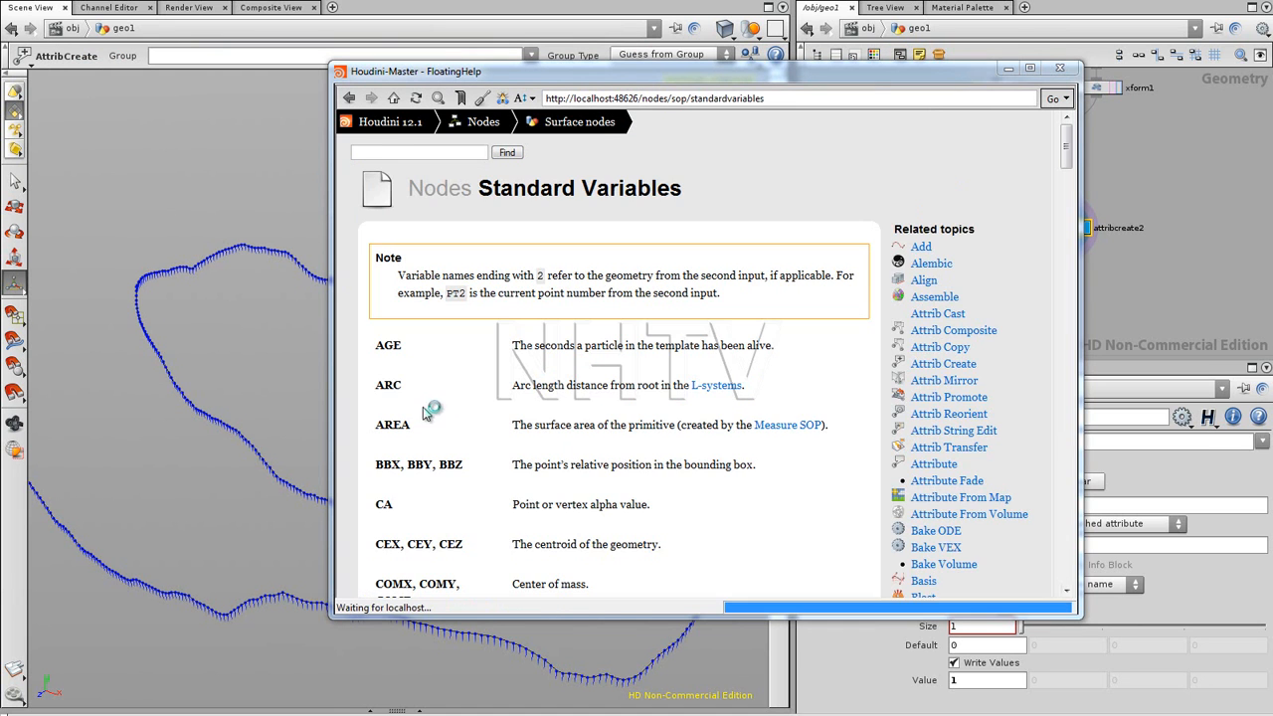
drag(1067, 151, 1065, 244)
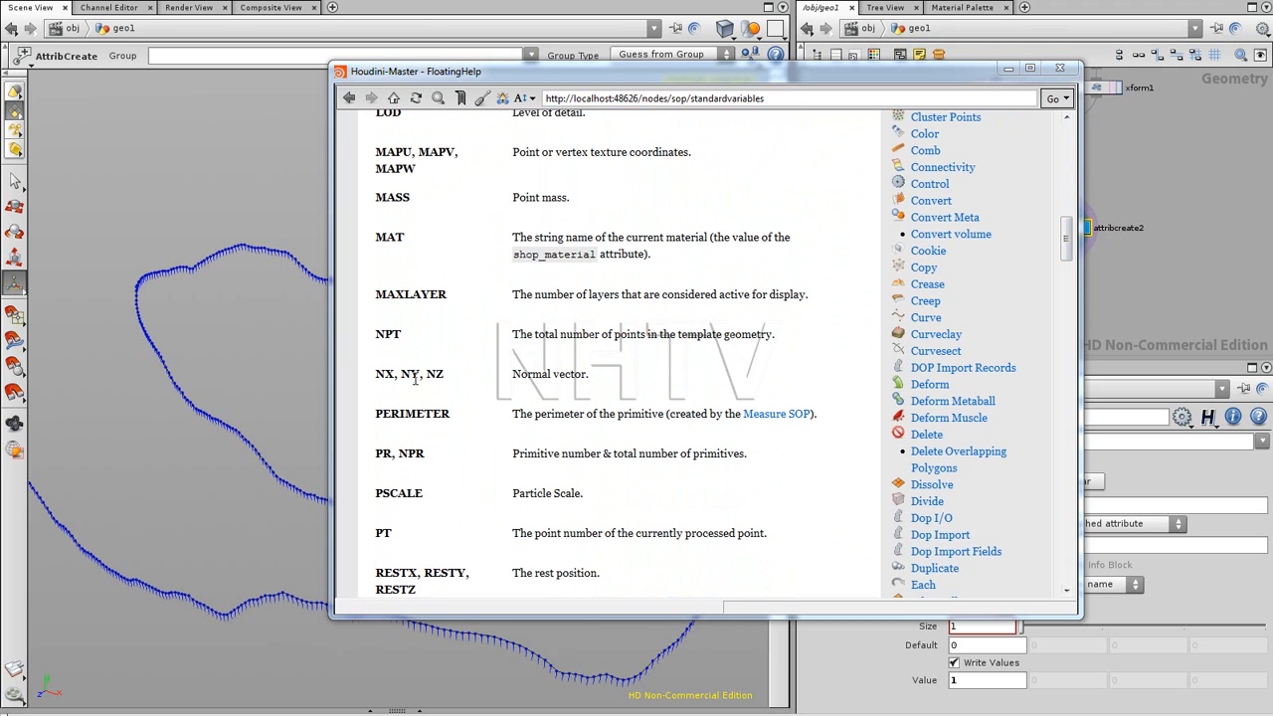
drag(1071, 261, 1074, 292)
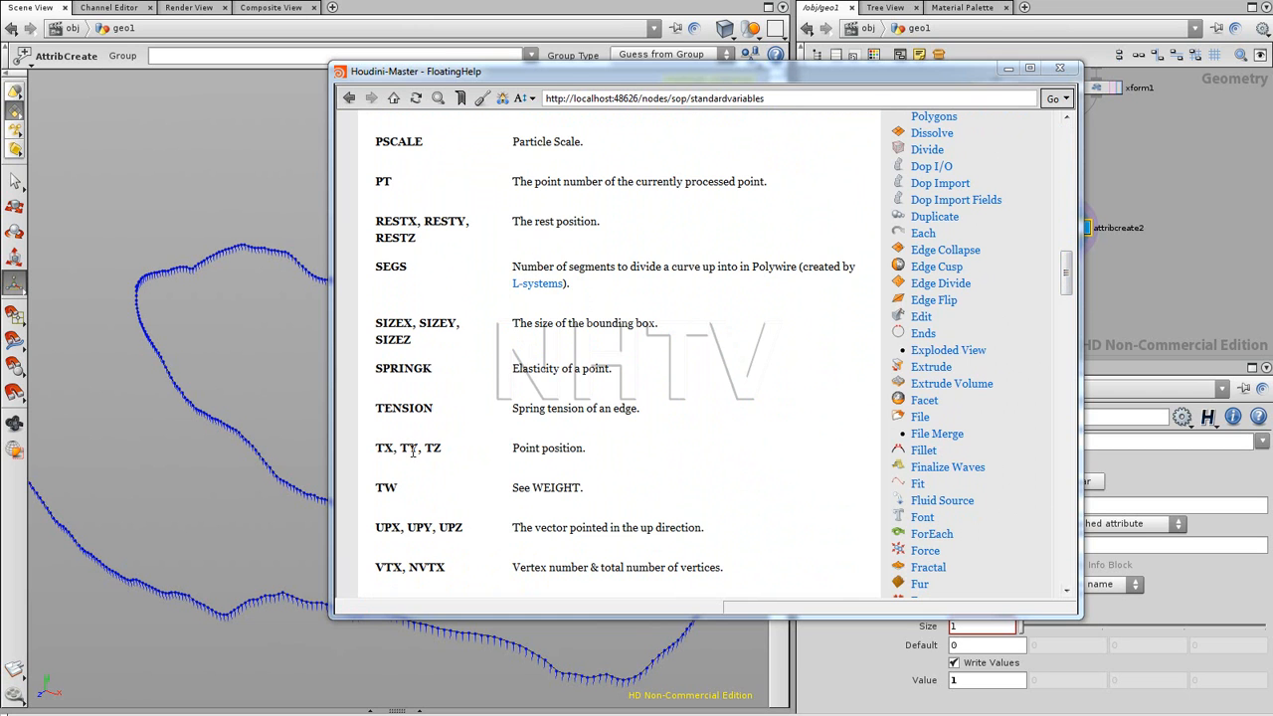
drag(903, 83, 660, 85)
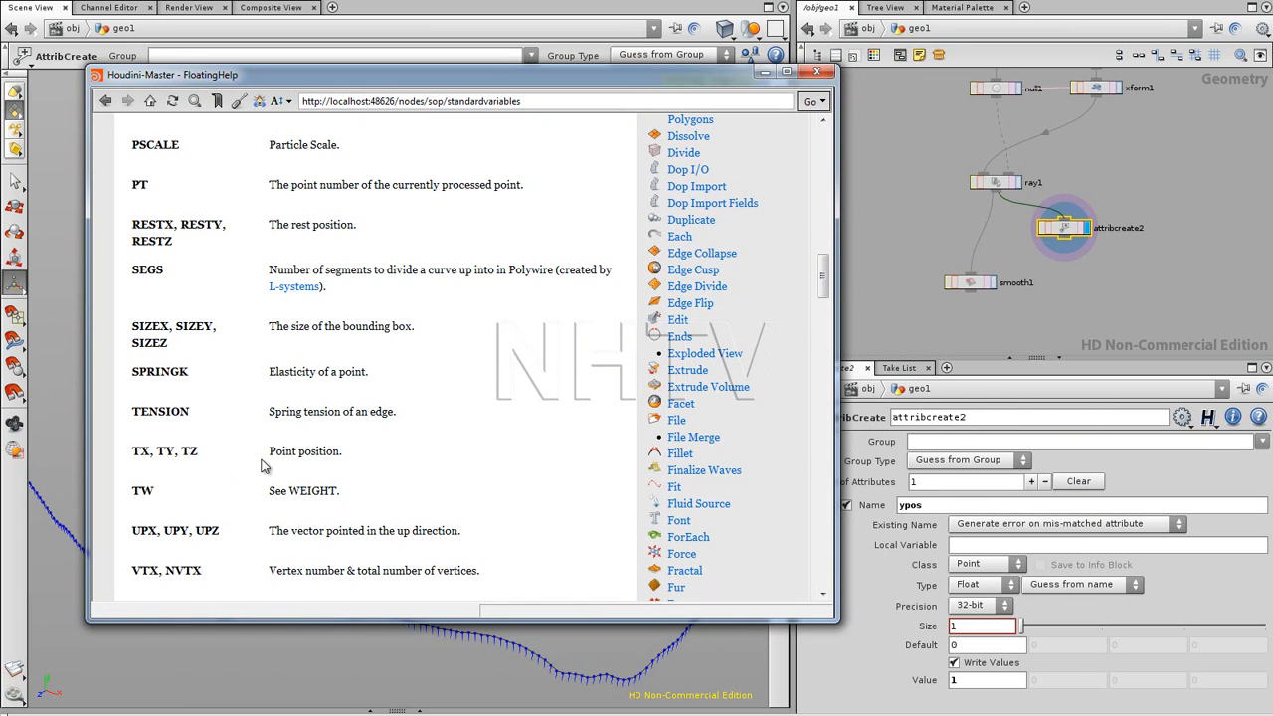
click(764, 72)
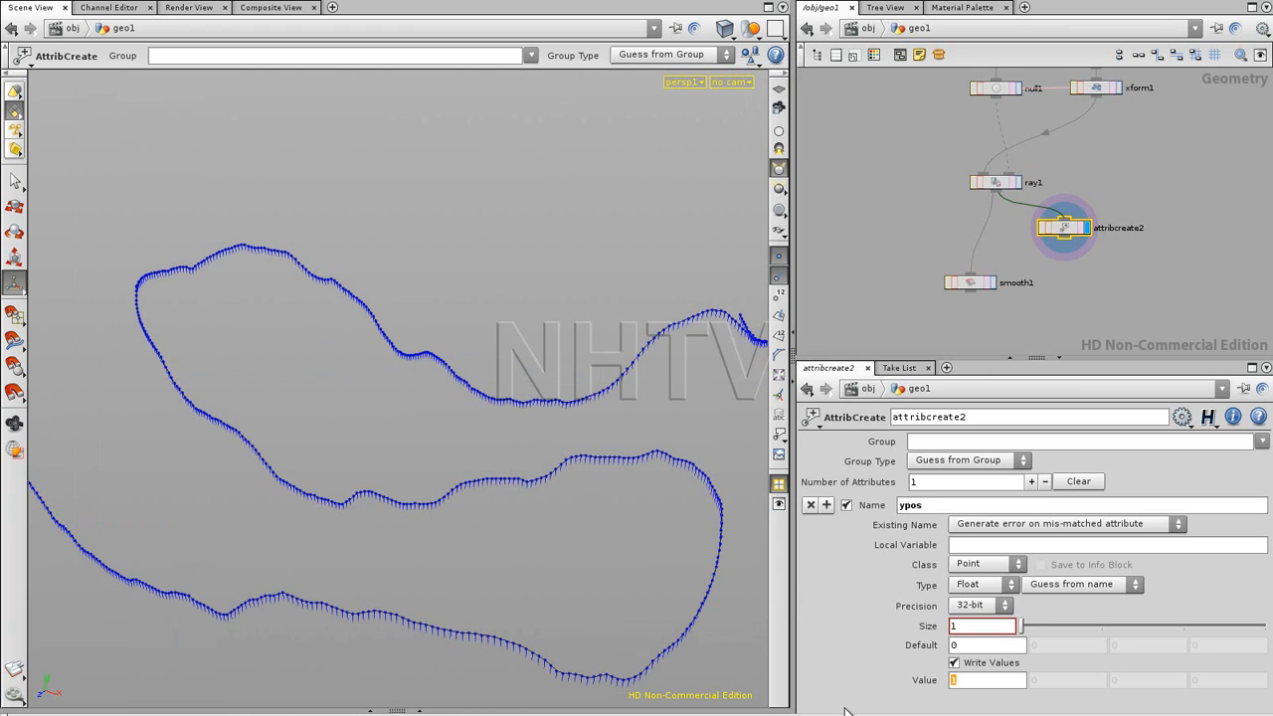
Set the value of the ypos attribute to the expression $TY.
text($T)
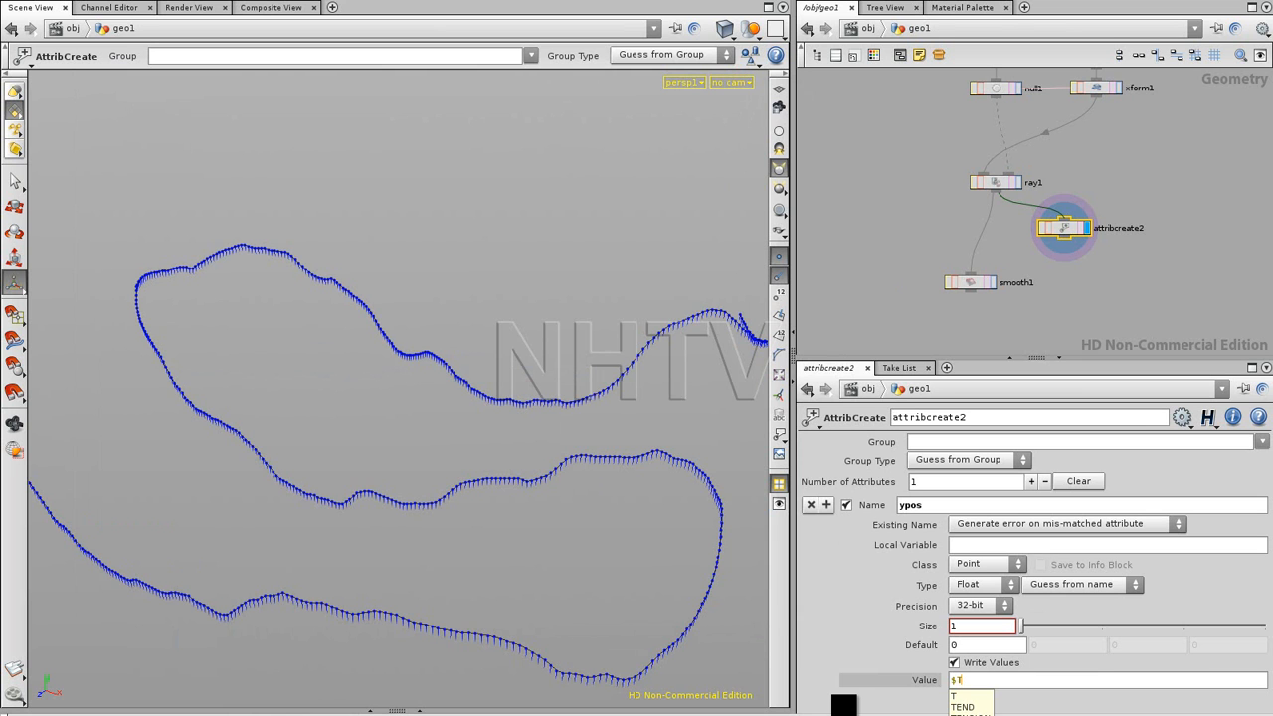
text(Y)
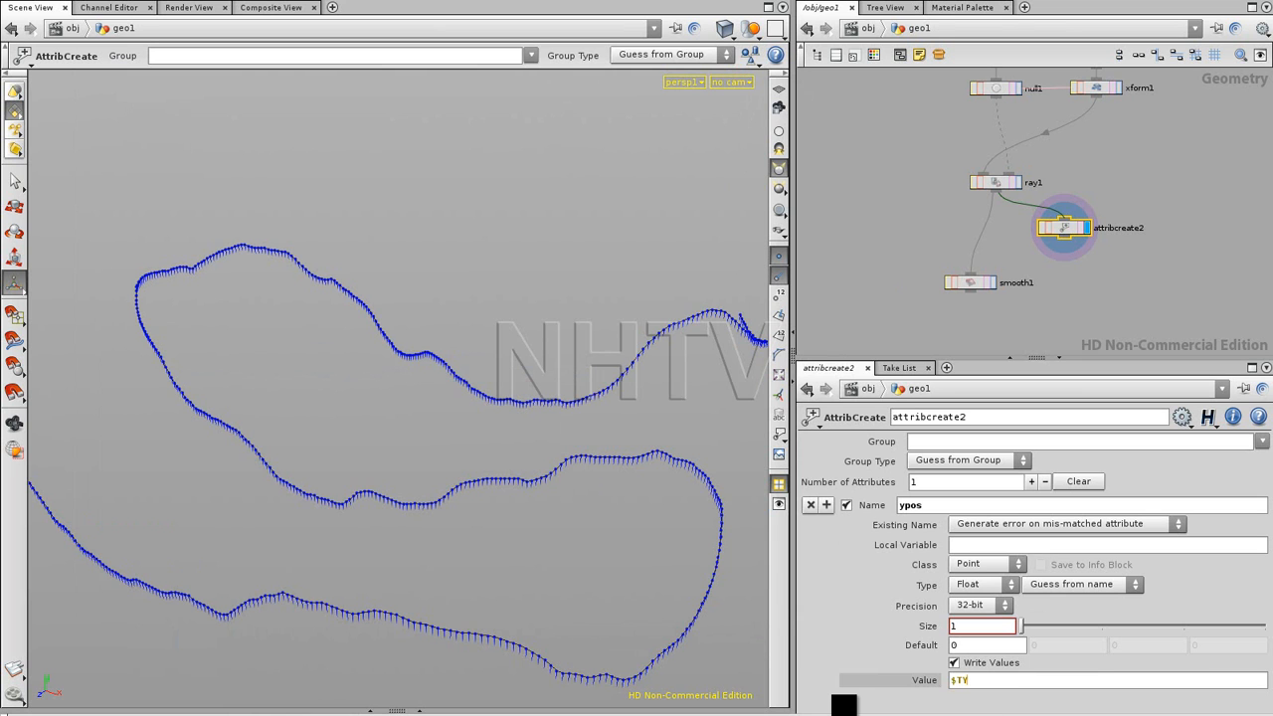
key(Return)
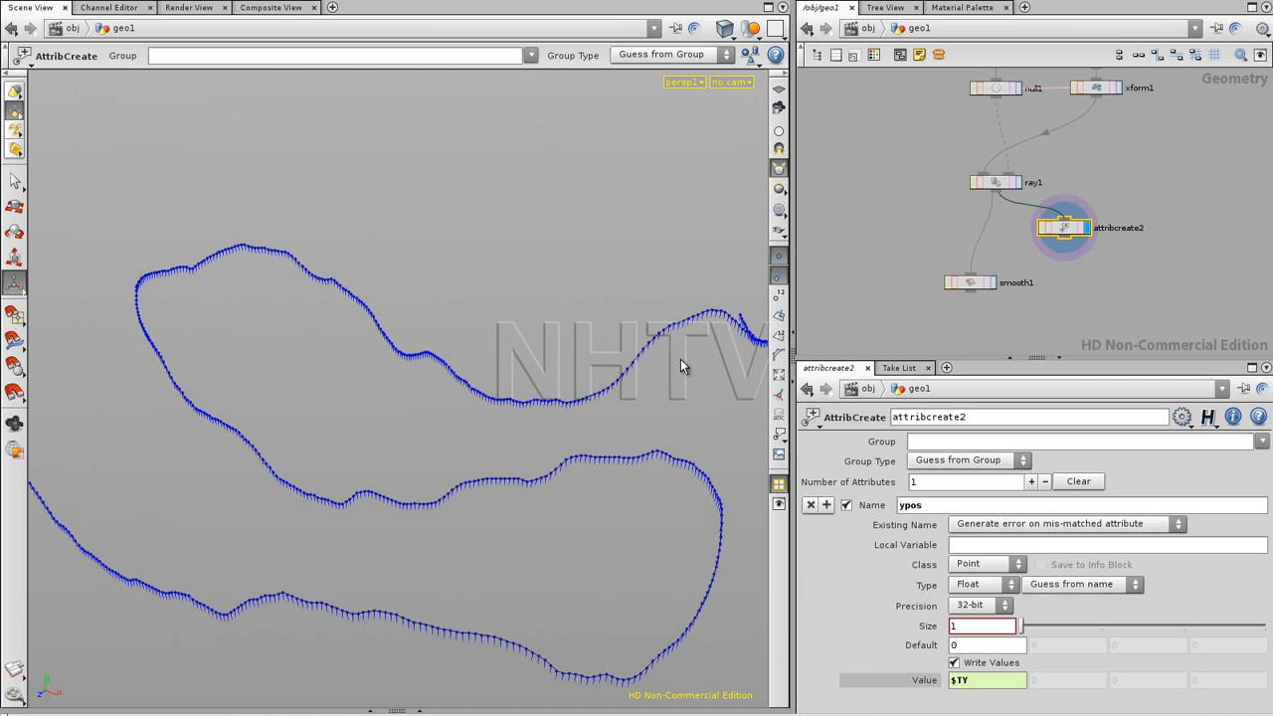
Show the Details View below the viewport, resize it, and compare the ypos values with the points' Y positions.
click(419, 709)
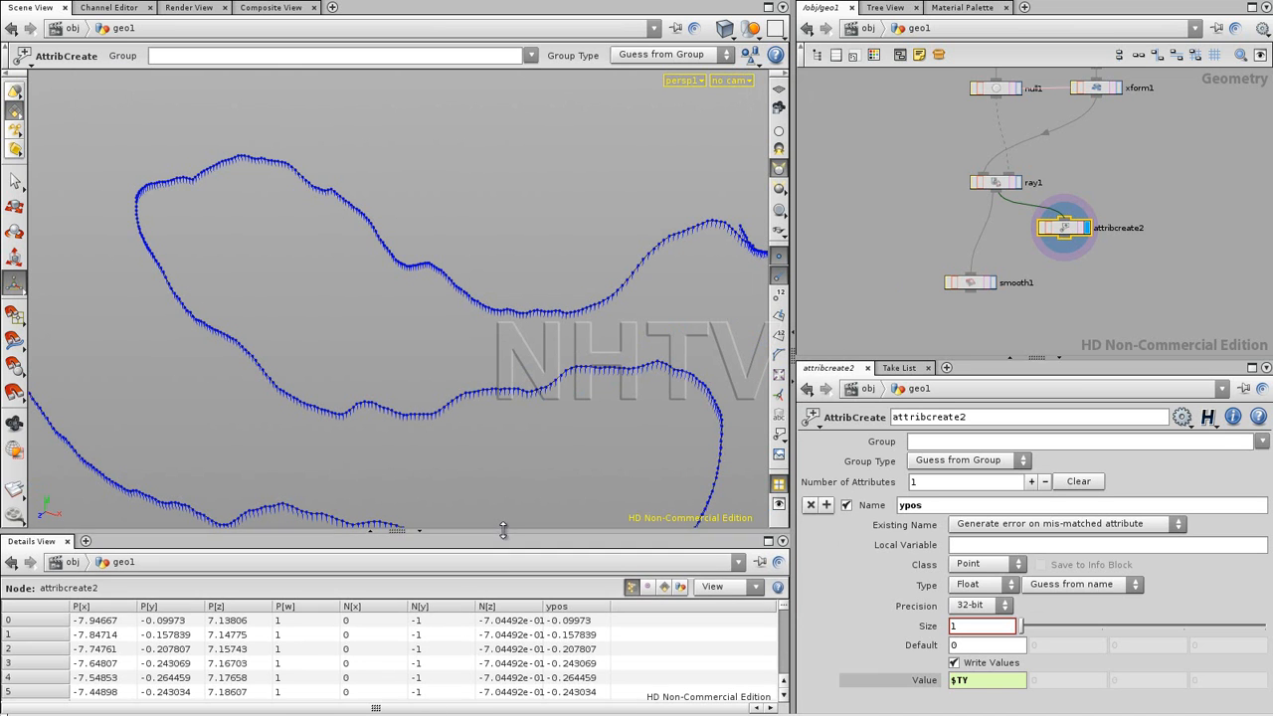
drag(505, 534, 537, 334)
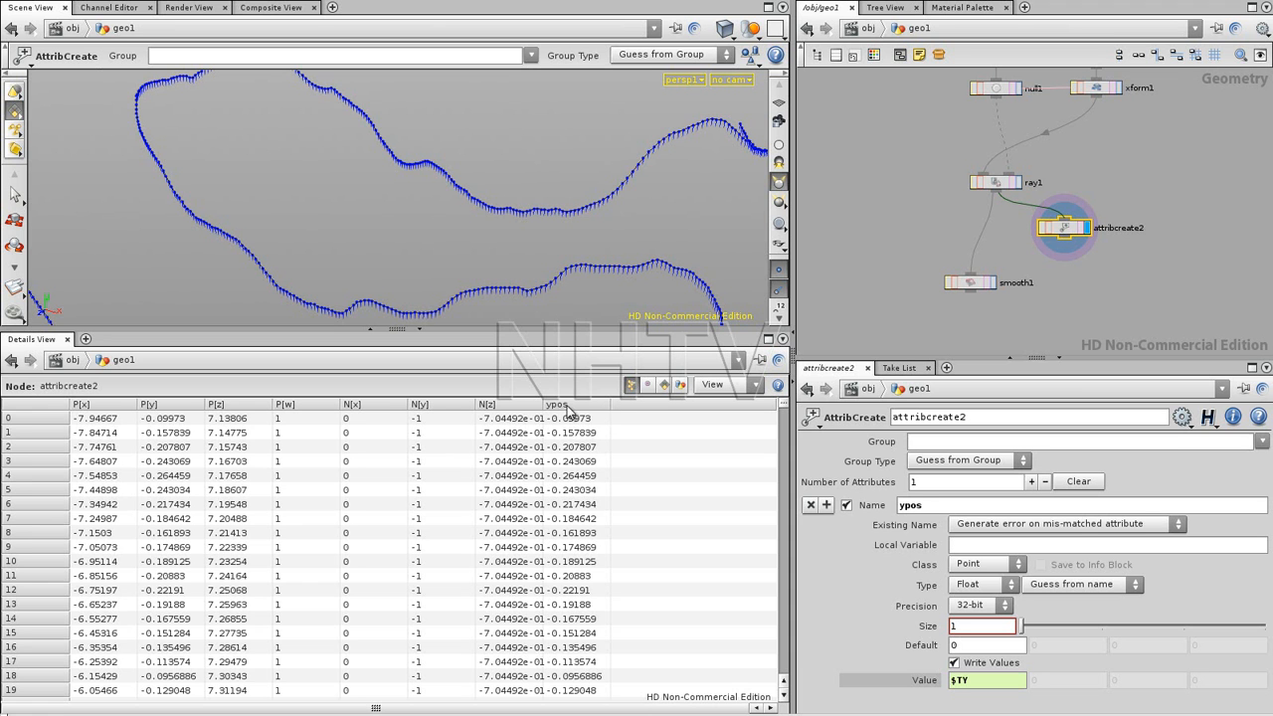
mouse_move(786, 416)
mouse_down()
mouse_move(779, 487)
mouse_move(784, 427)
mouse_move(804, 405)
mouse_up()
drag(679, 333, 679, 382)
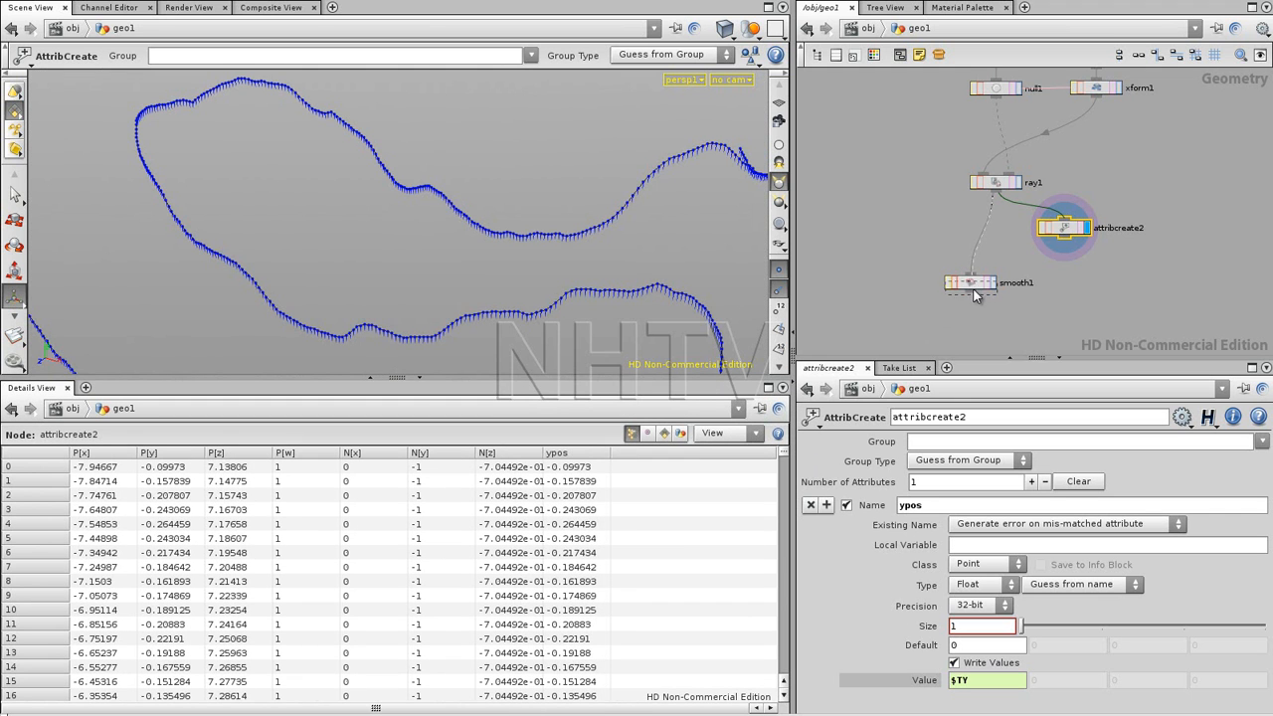
Display the Smooth node with 0 smoothing iterations and rewire its input to the AttribCreate node, placing it directly below.
drag(987, 291, 988, 293)
click(1059, 274)
click(1017, 294)
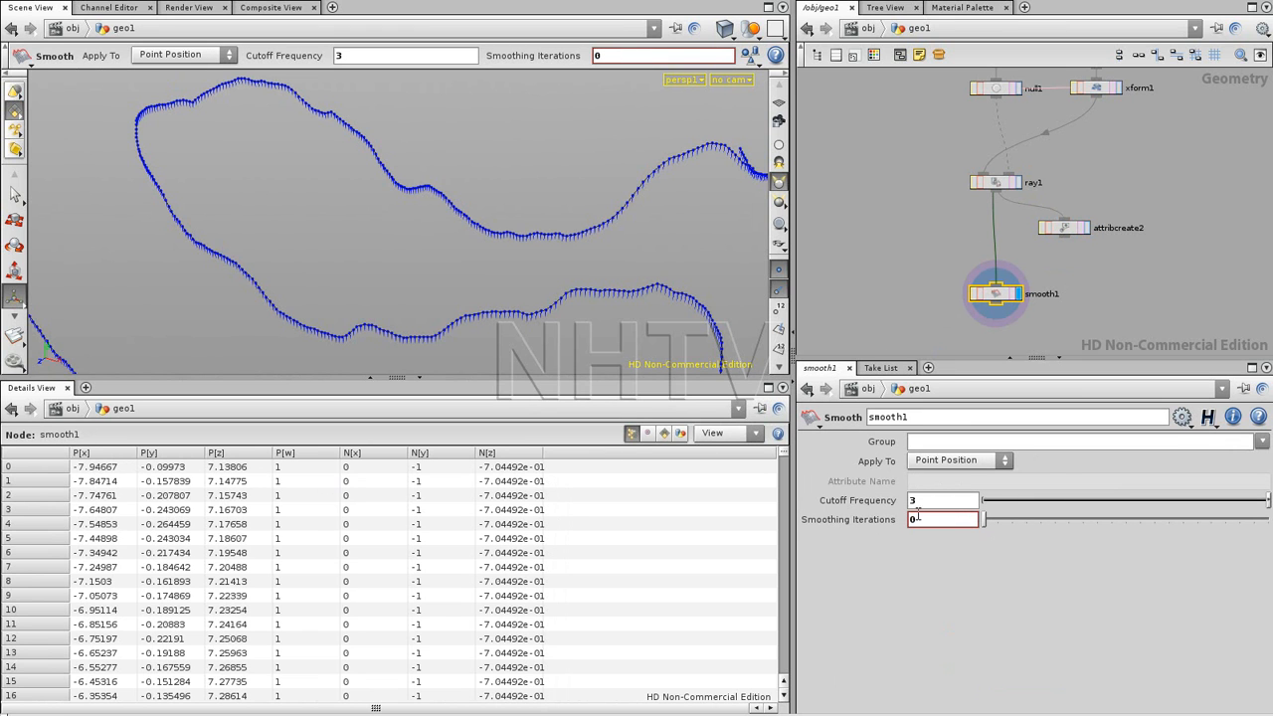
drag(989, 519, 925, 519)
drag(1002, 293, 1066, 275)
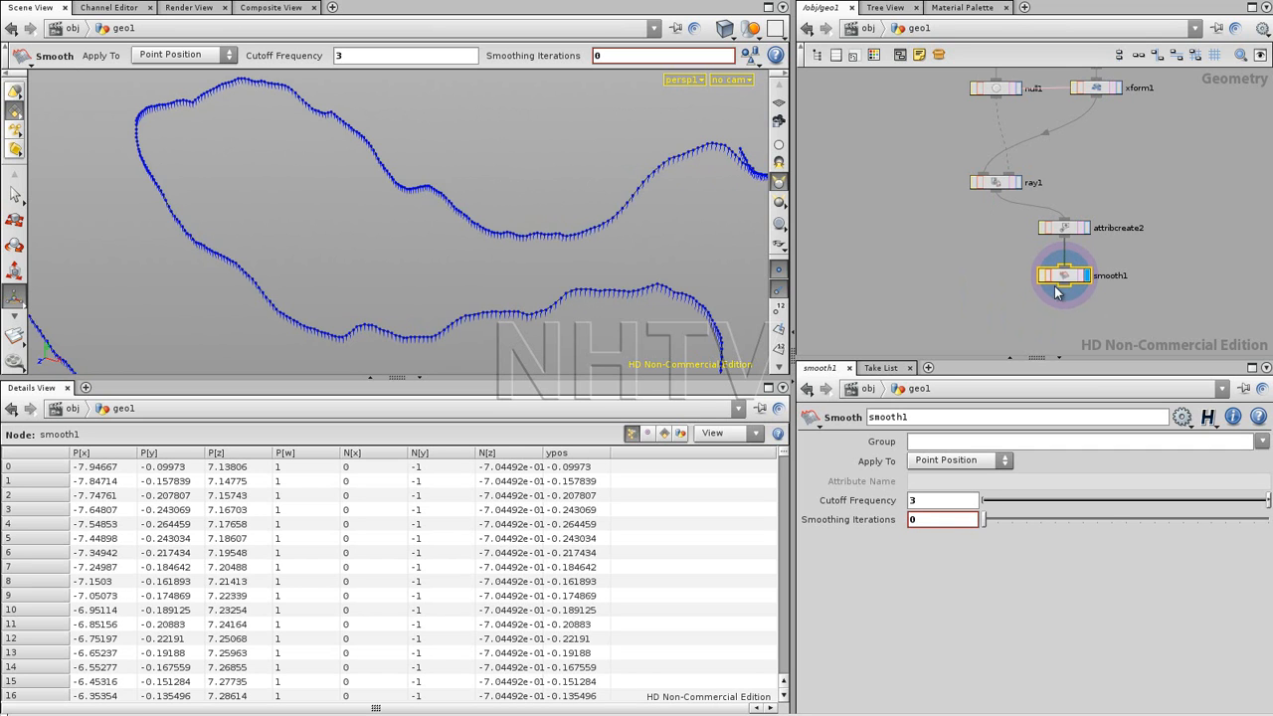
Make the Smooth node apply to Other Attribute and enter ypos as the attribute name.
drag(987, 520, 949, 531)
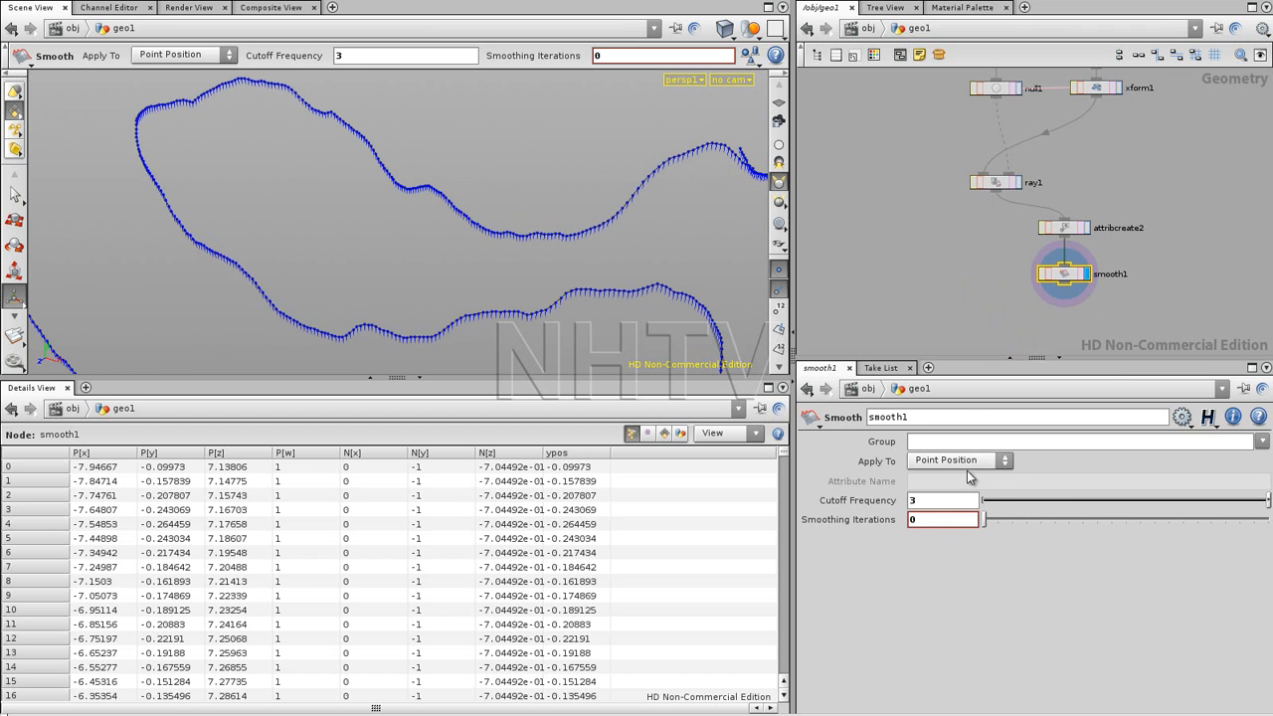
click(977, 463)
click(950, 519)
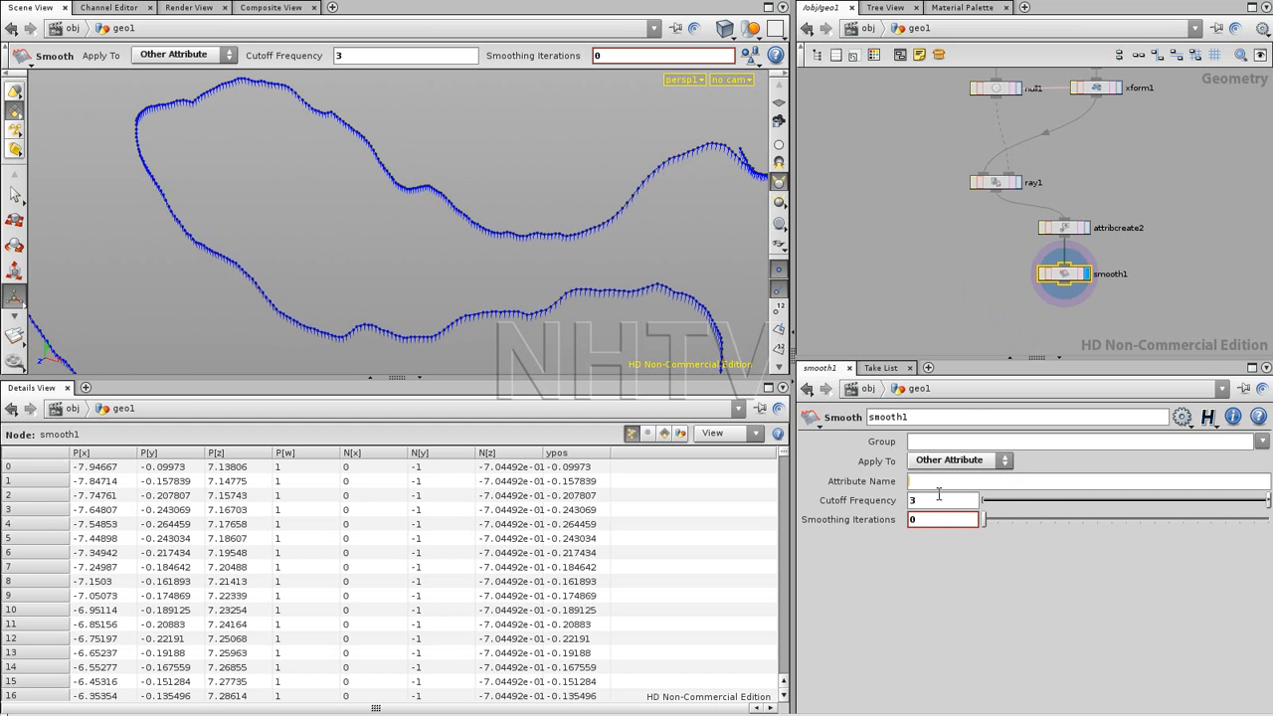
text(ypos)
key(Return)
Set the Smooth node's smoothing iterations to 61, comparing the smoothed ypos values with the points' original Y positions.
drag(983, 521, 1203, 517)
middle_drag(956, 270, 1018, 251)
drag(1201, 520, 1156, 519)
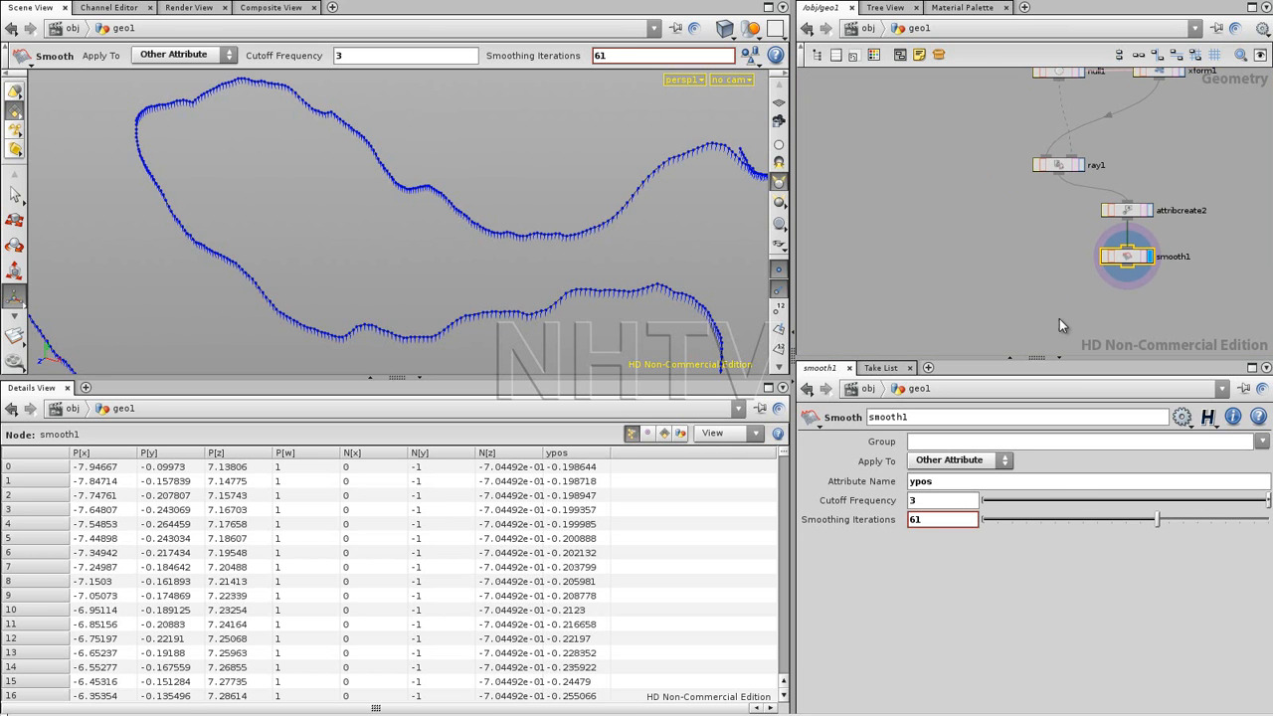
middle_drag(1045, 257, 994, 279)
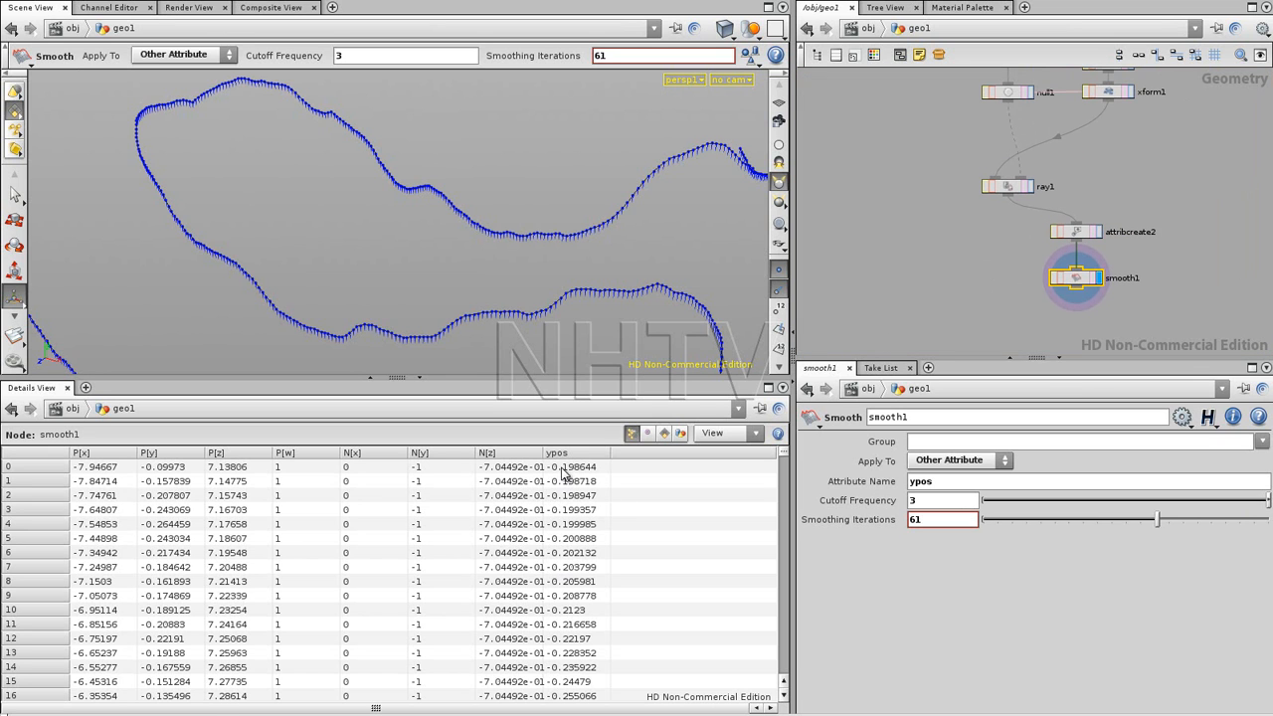
Add a Point node to the network and place it below the Smooth node.
click(991, 283)
key(Tab)
text(Point)
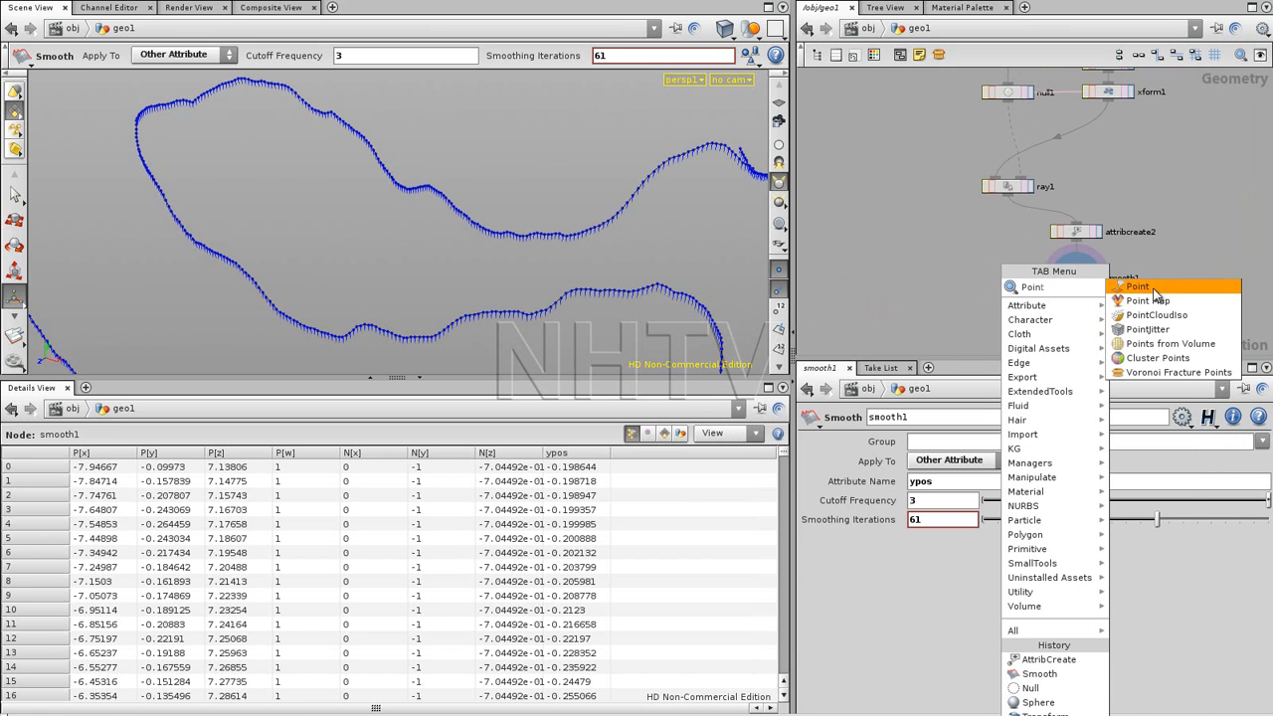
click(1137, 286)
click(1046, 298)
middle_drag(991, 284, 963, 221)
drag(1011, 273, 1040, 280)
click(1013, 262)
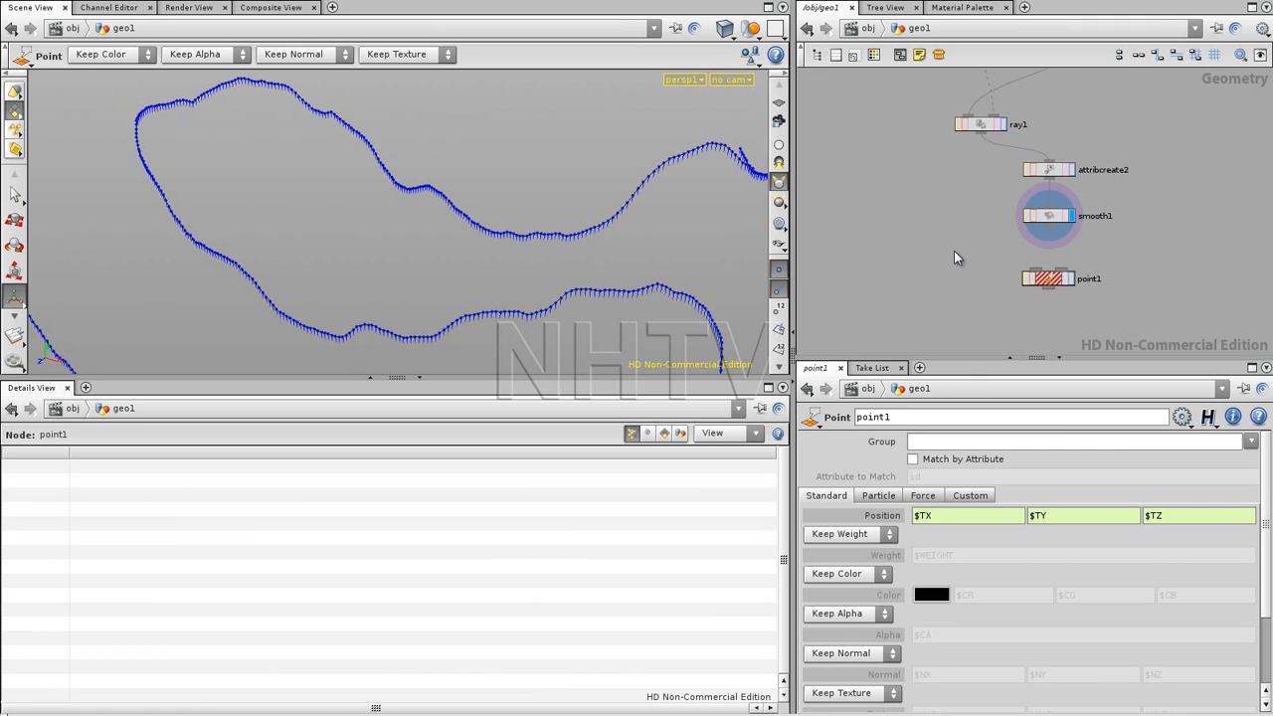
Add a Primitive node and a Vertex node on either side of the Point node.
key(Tab)
text(Primitive)
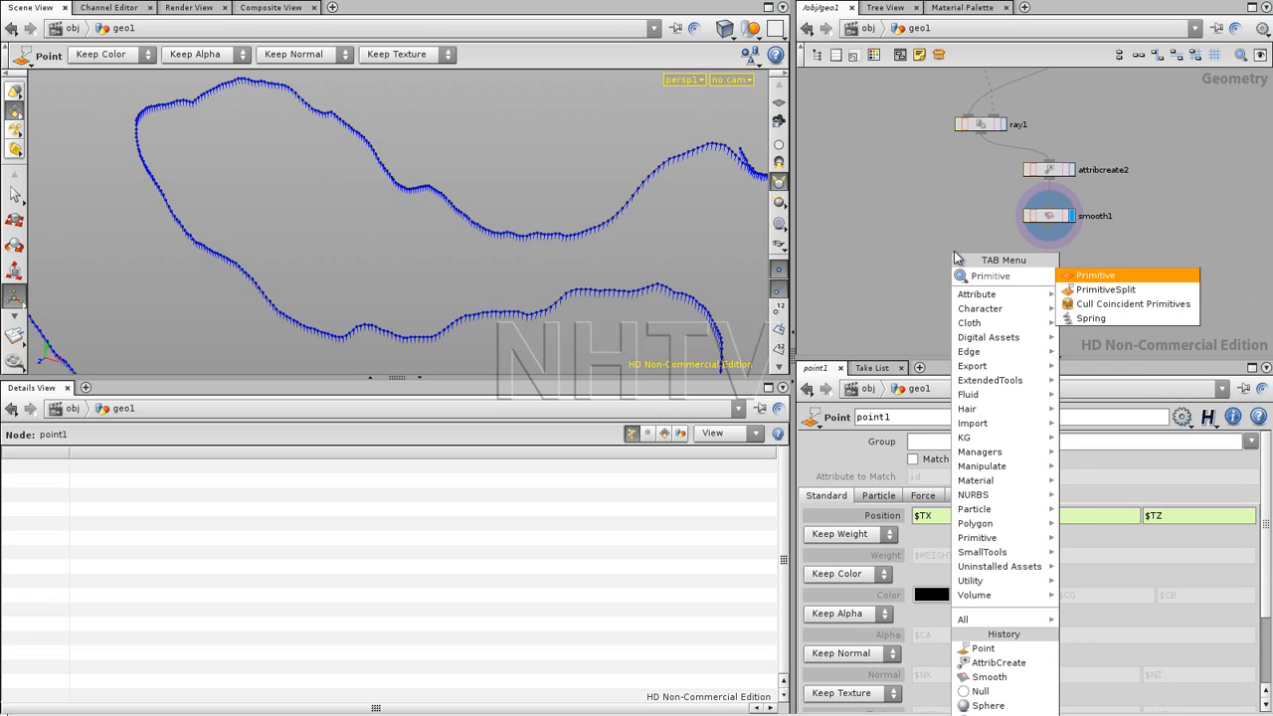
click(1136, 303)
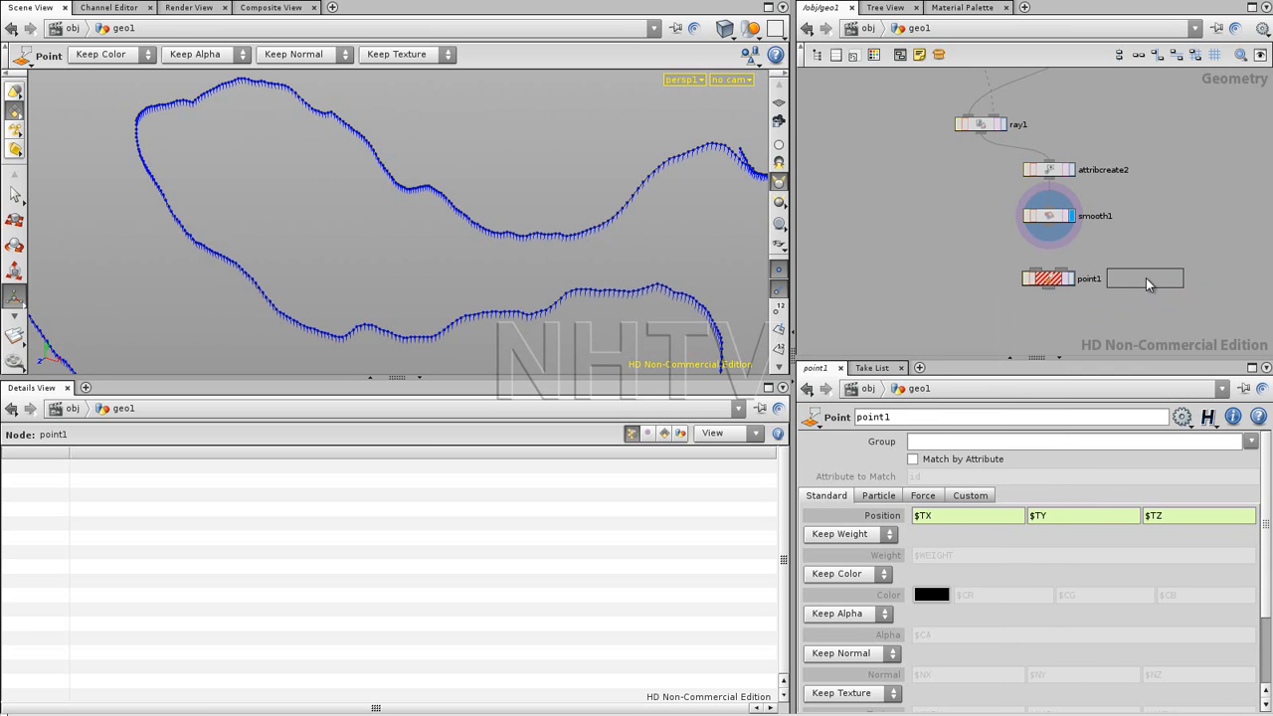
click(1144, 285)
key(Tab)
text(Vertex)
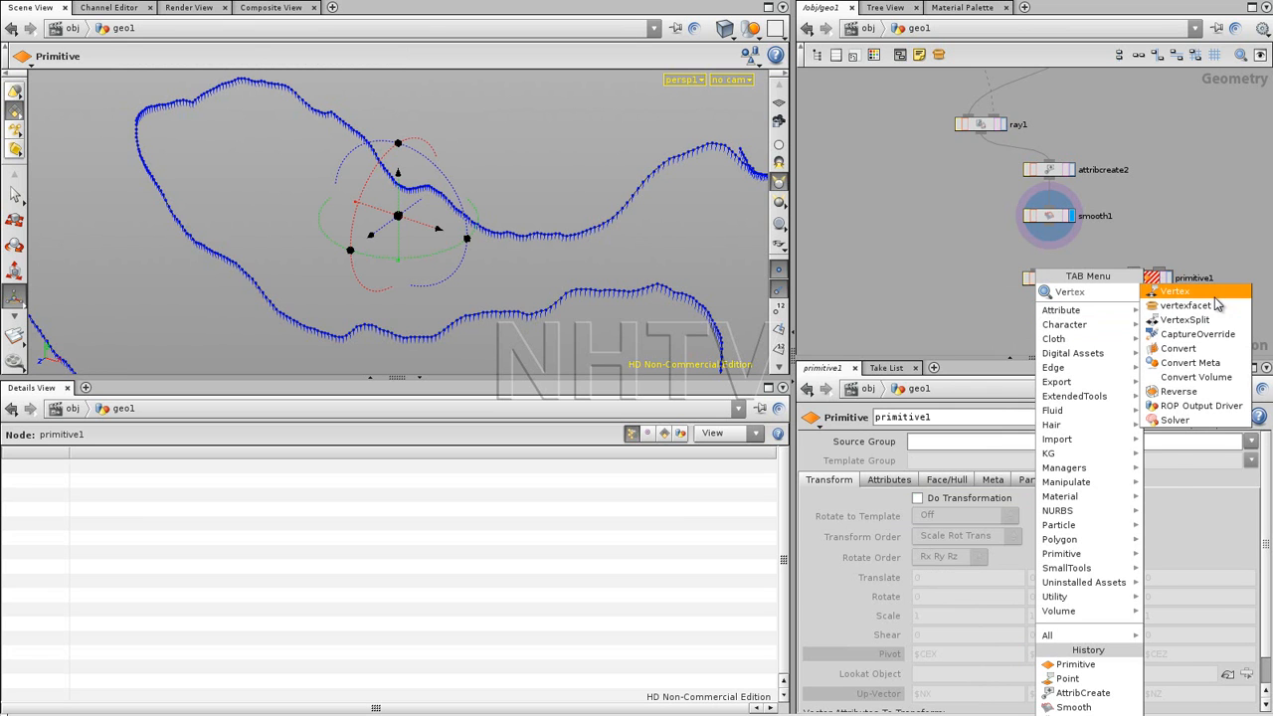
click(1175, 291)
click(940, 282)
key(Tab)
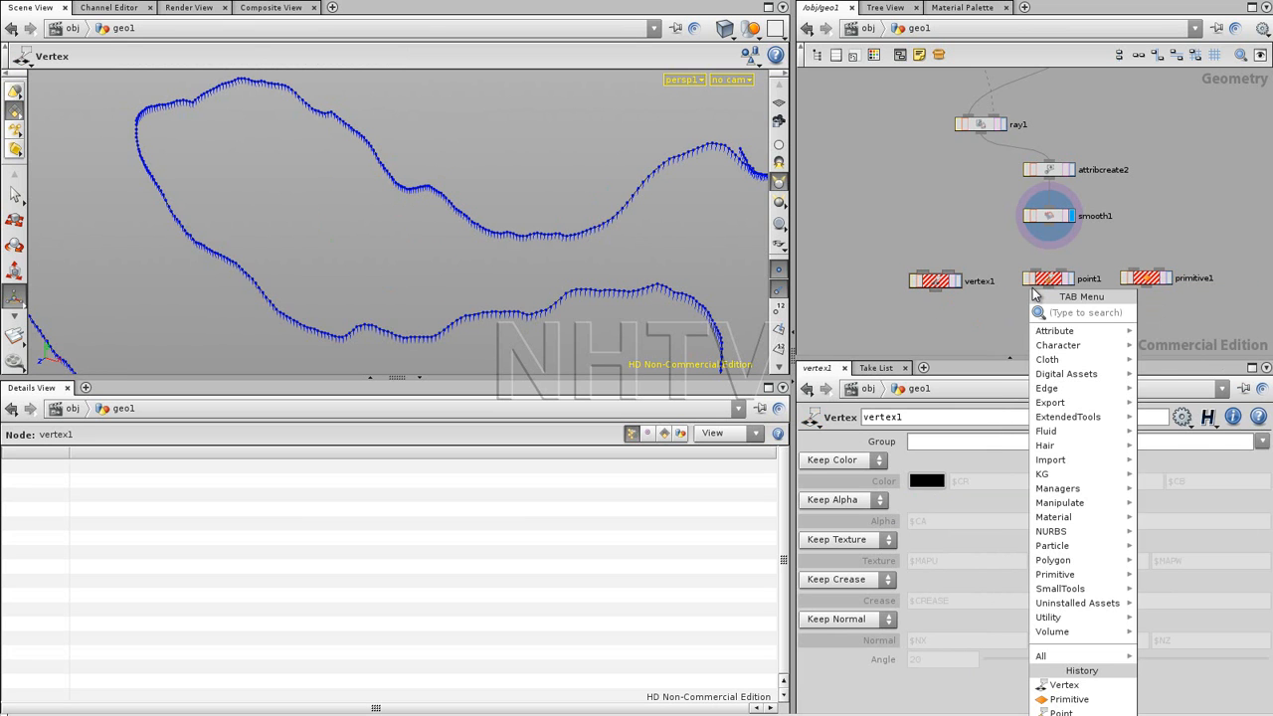
text(Deform)
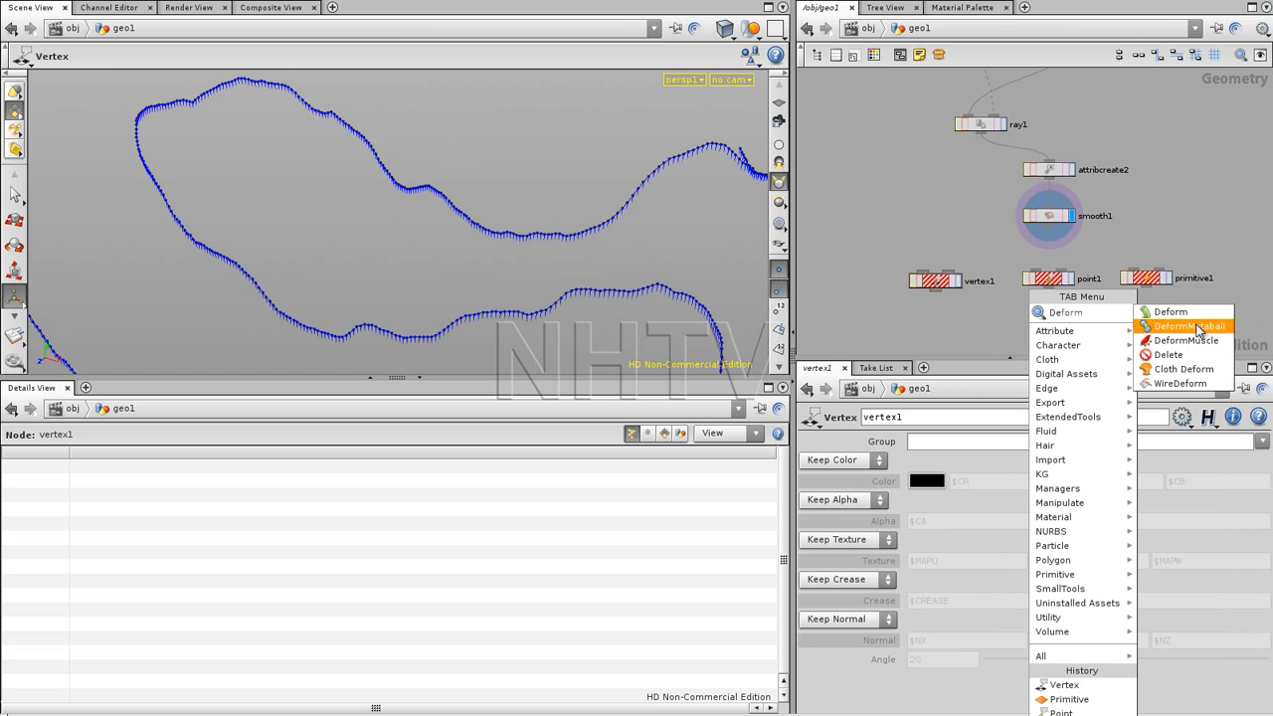
key(Escape)
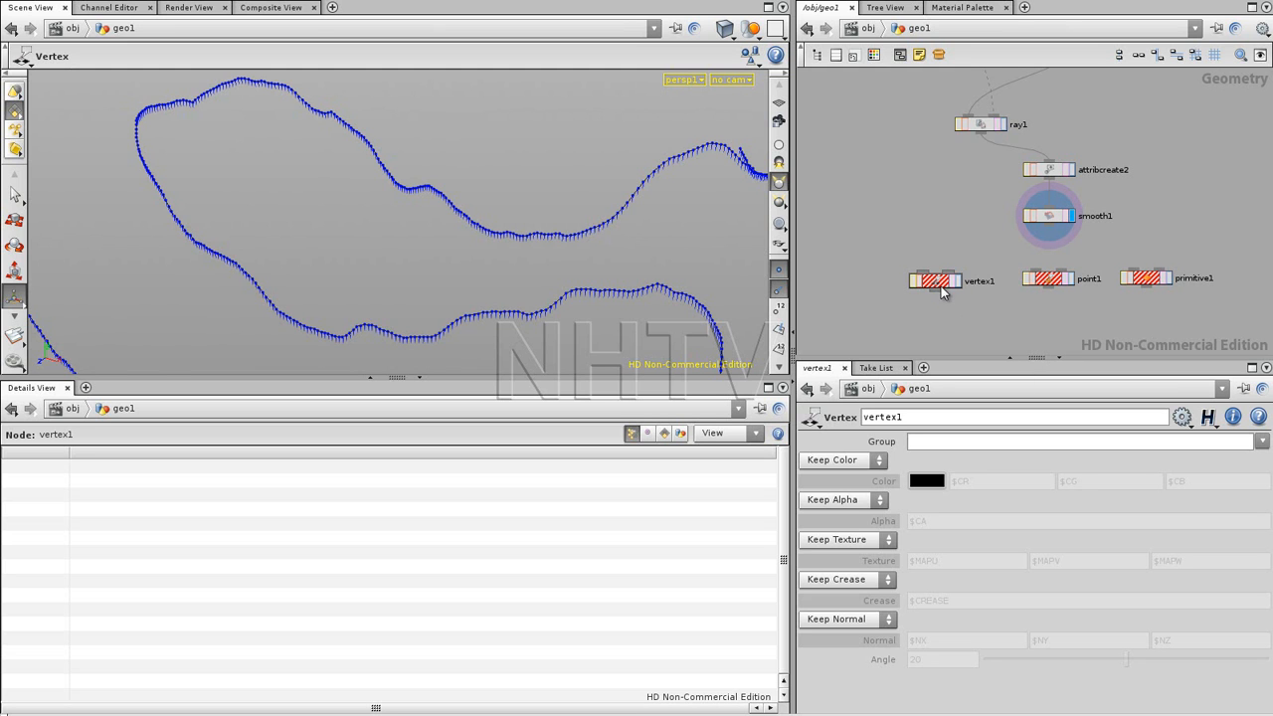
drag(955, 280, 968, 279)
drag(1145, 277, 1142, 282)
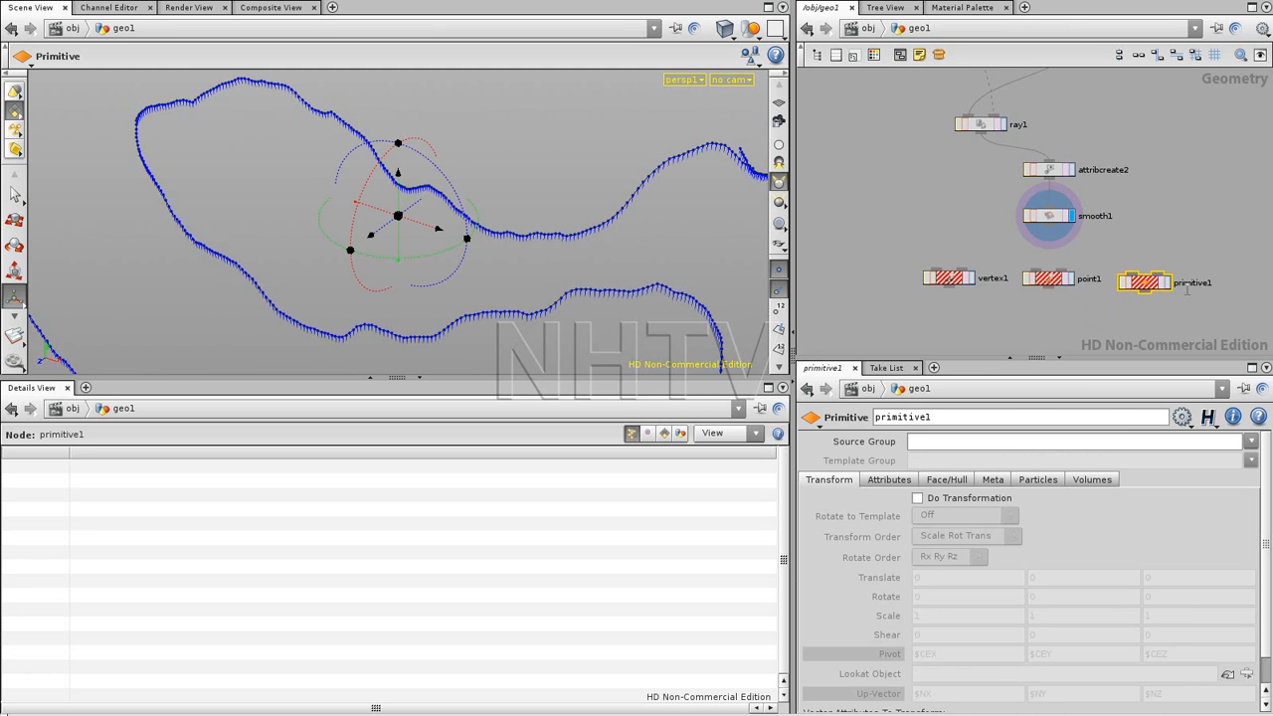
click(1029, 327)
Connect the Smooth node's output to the Point node's first input and display the Point node.
drag(1049, 280, 1052, 272)
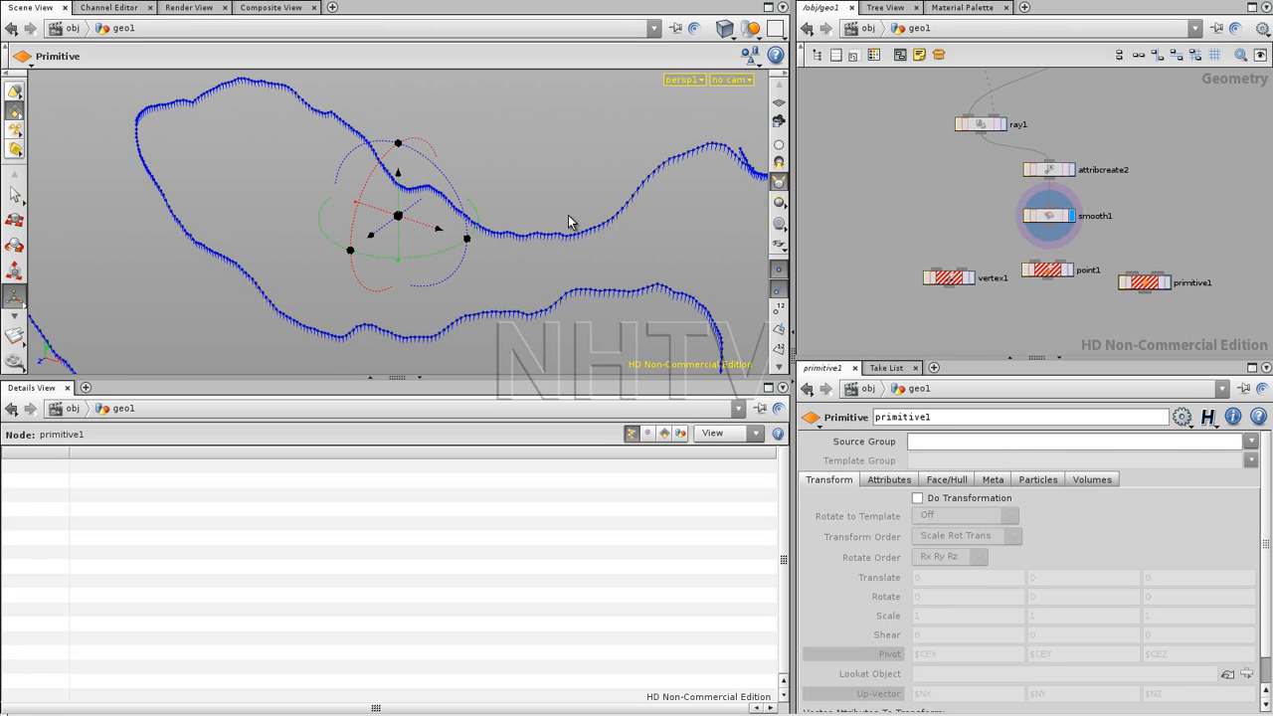
drag(1057, 233, 1040, 265)
click(1049, 269)
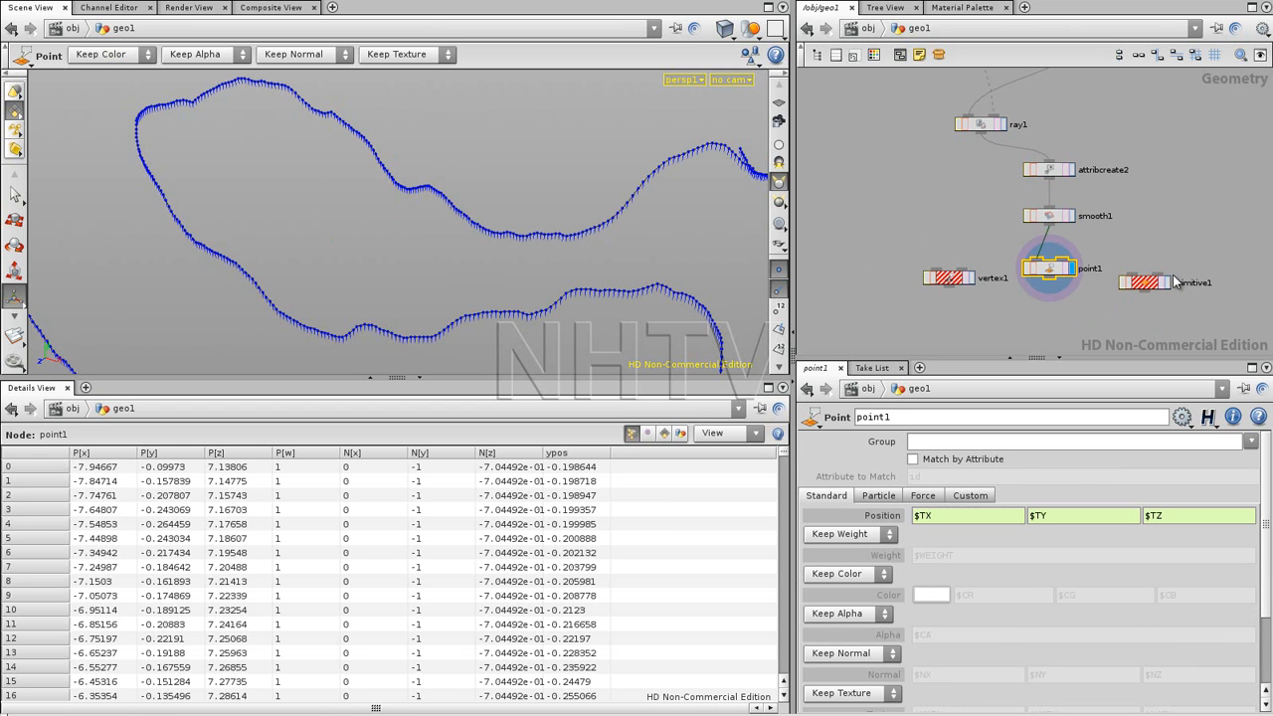
Delete the unconnected Vertex and Primitive nodes from the network.
drag(1138, 289, 956, 315)
drag(926, 249, 987, 318)
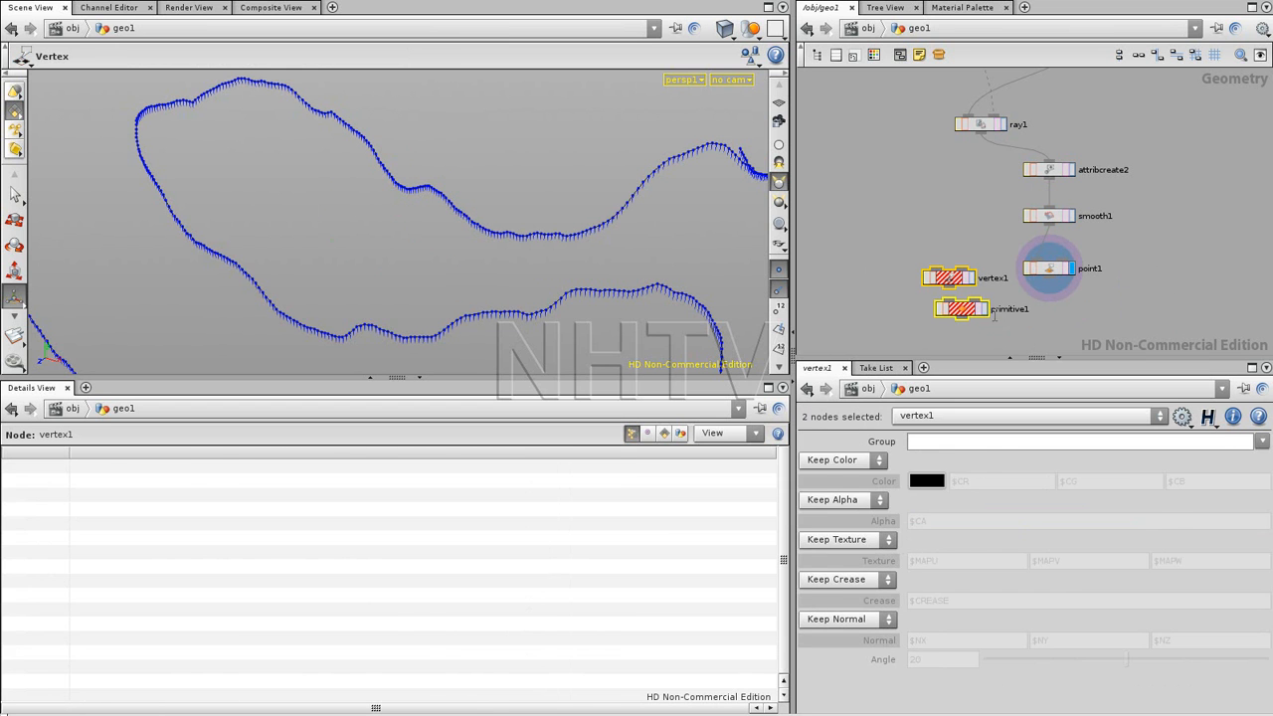
key(Delete)
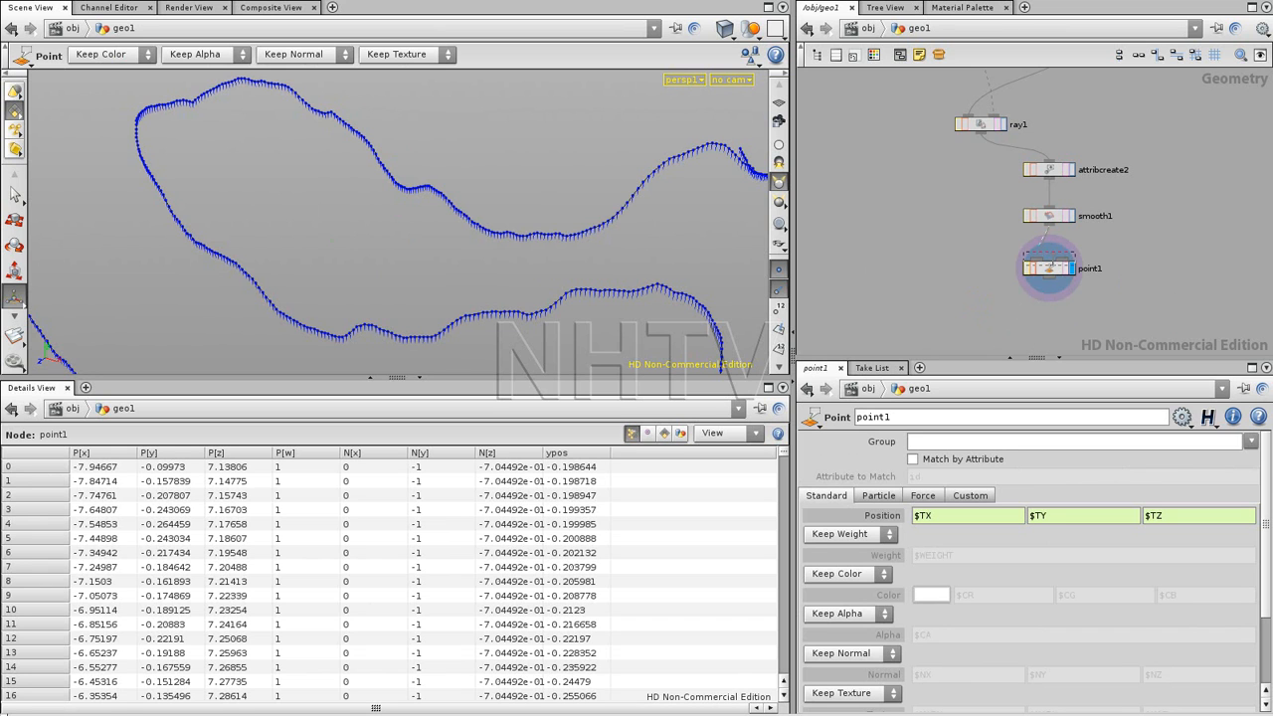
Move the Point and Smooth nodes closer together in a column below the AttribCreate node.
drag(1053, 265, 1053, 255)
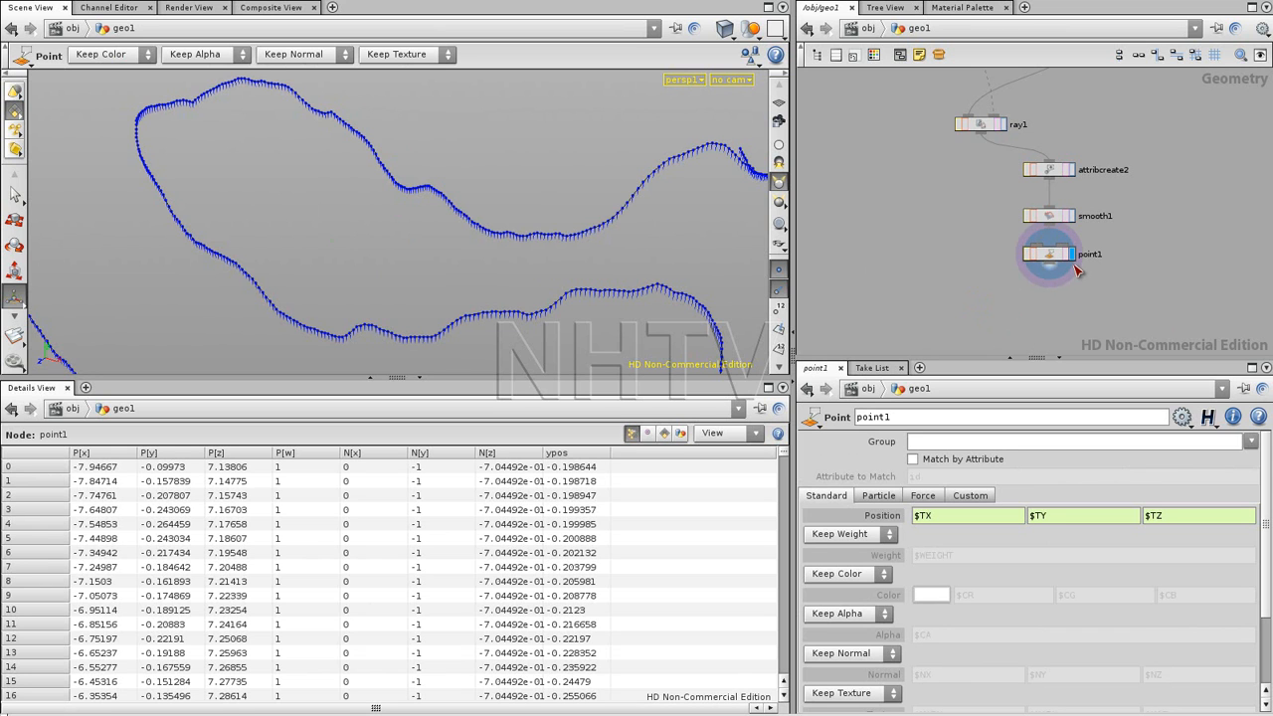
double_click(916, 518)
click(960, 328)
mouse_move(1049, 214)
mouse_down()
mouse_move(1049, 204)
mouse_move(1049, 237)
mouse_up()
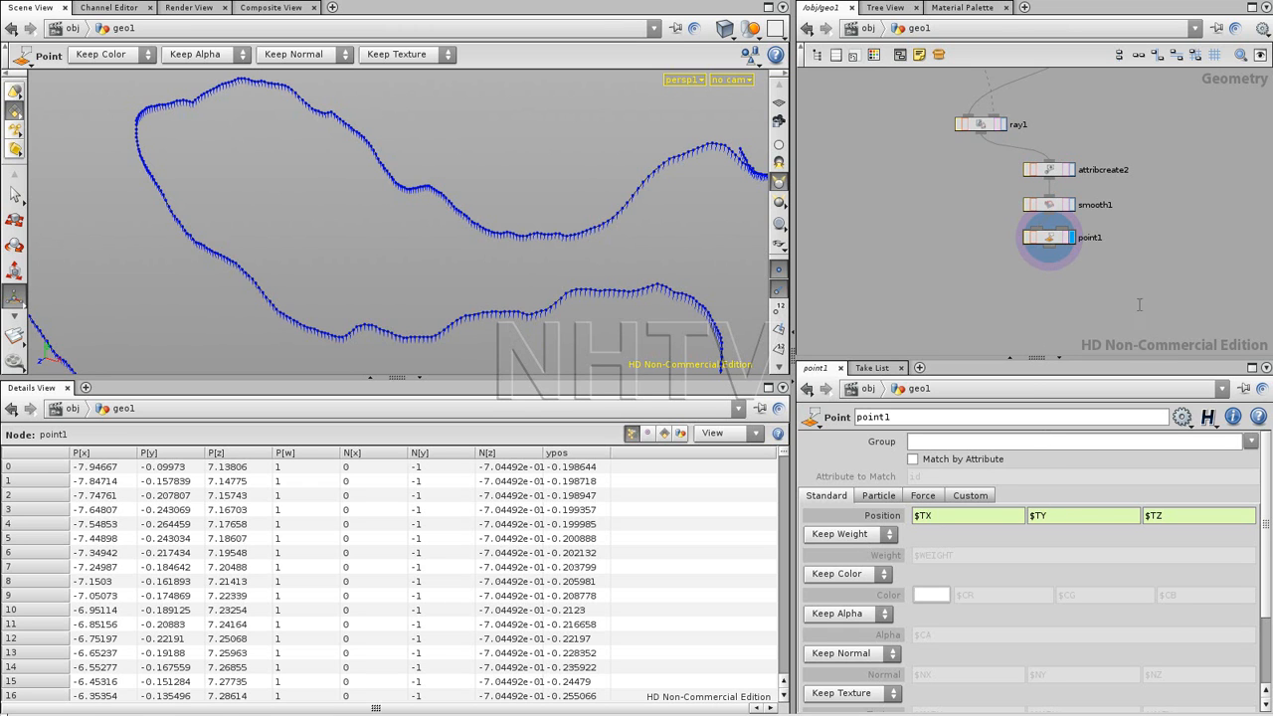
Check the AttribCreate node's variable mapping and set the Point node's Y position to $YPOS.
middle_click(1051, 170)
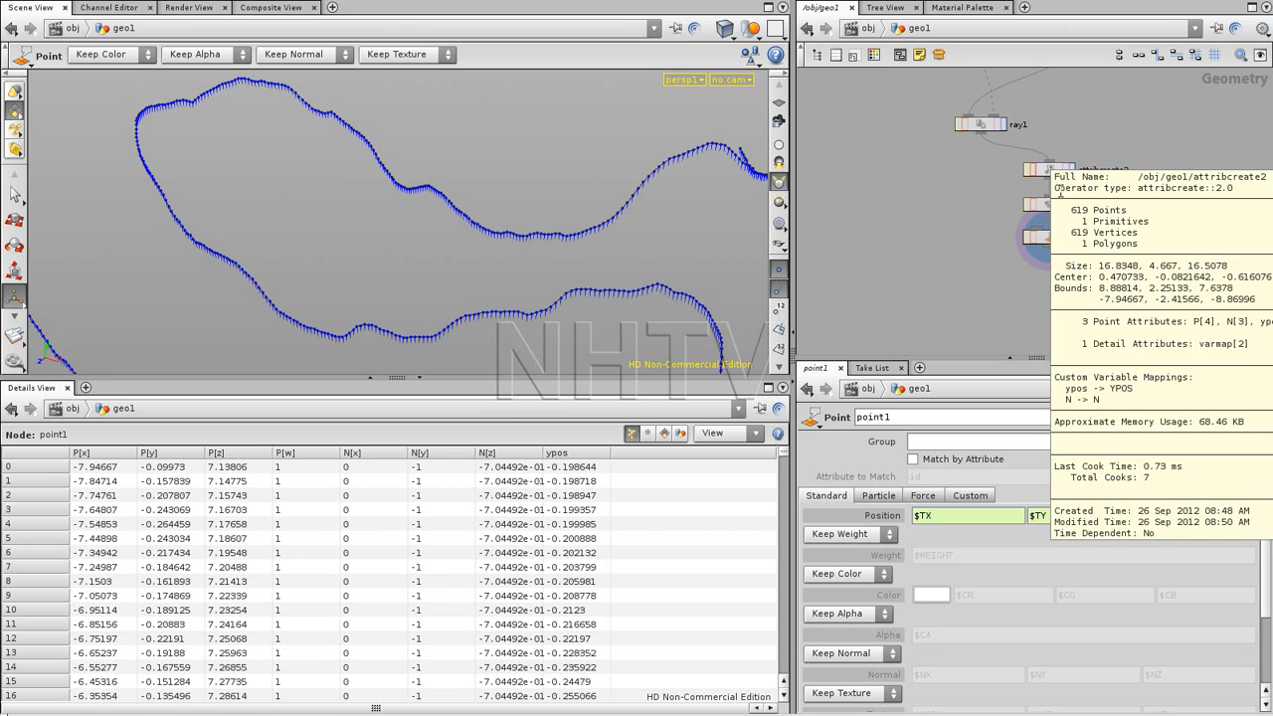
click(1039, 515)
text($)
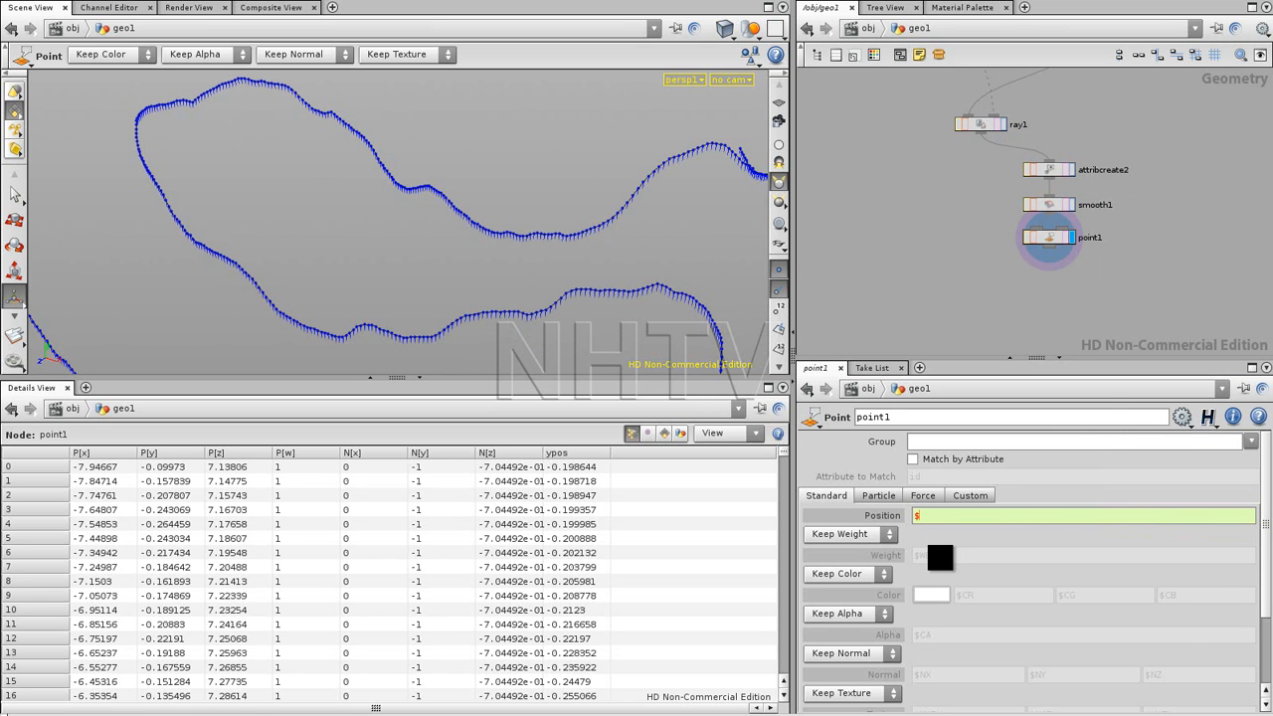
text(YPOS)
click(930, 554)
click(942, 557)
key(Return)
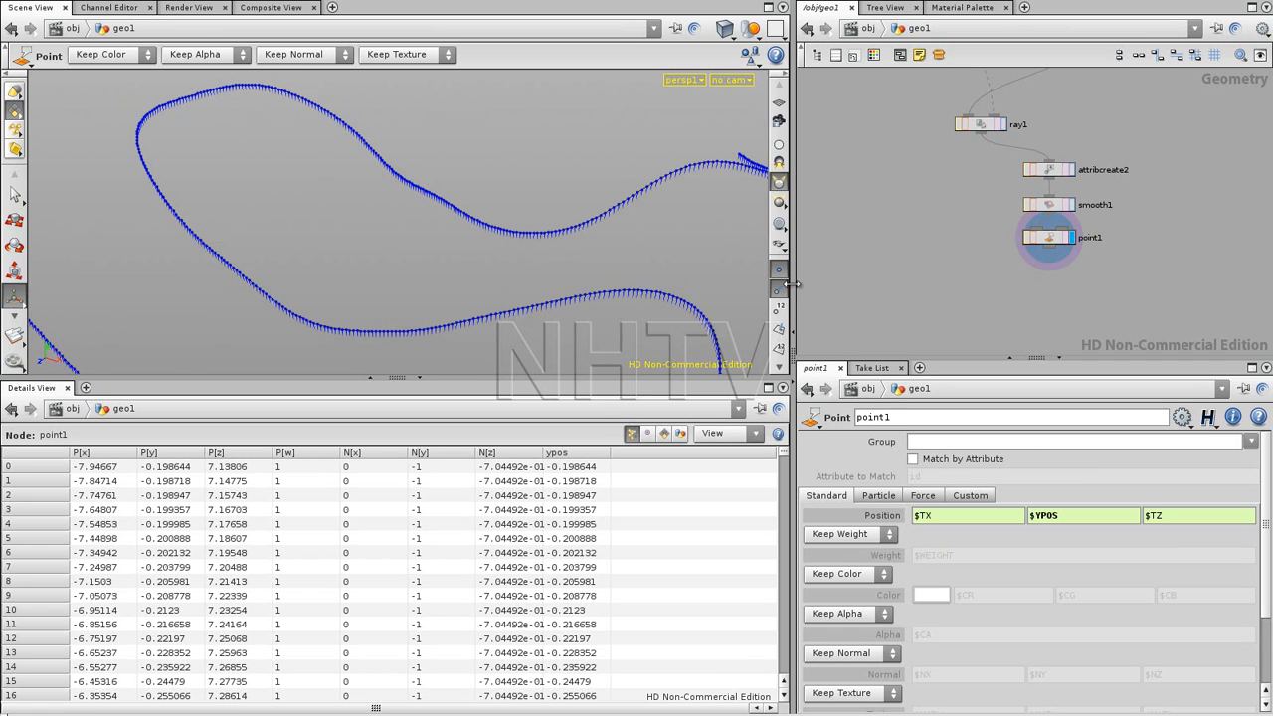
Vary the Smooth node's smoothing iterations while examining the curve in top and perspective views, ending at 23.
click(1056, 203)
drag(1156, 519, 1040, 517)
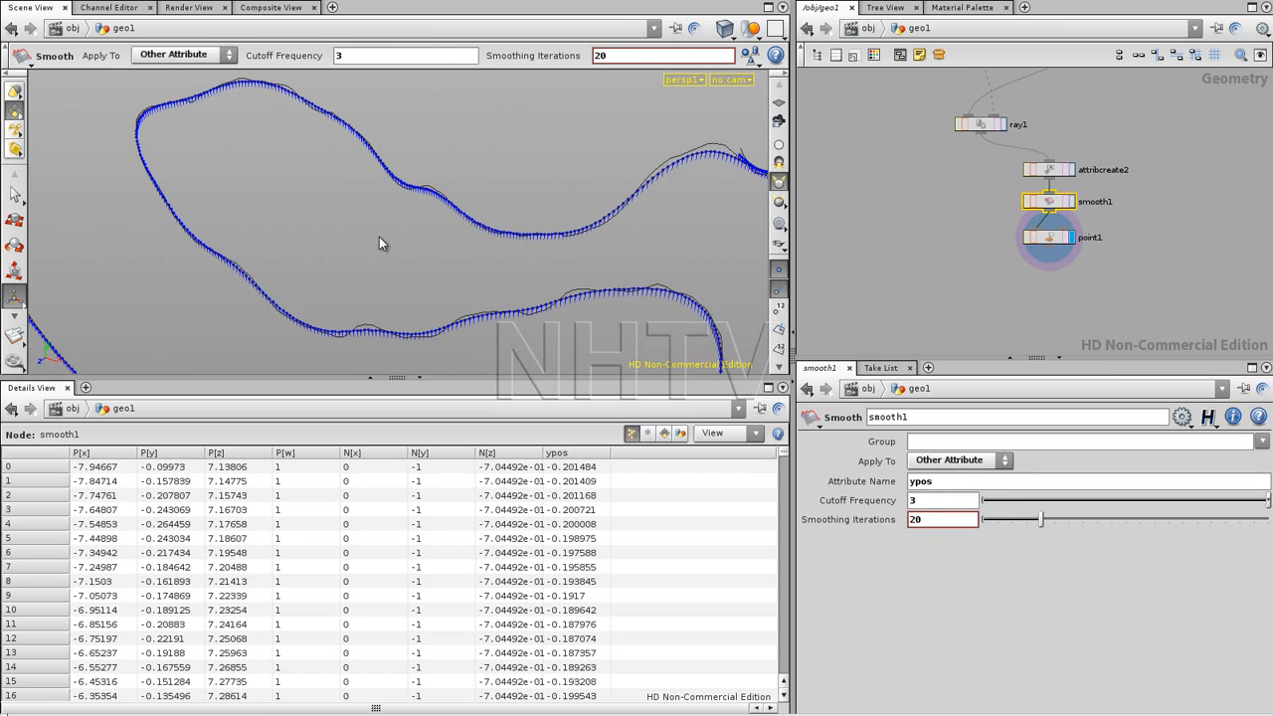
key(space+2)
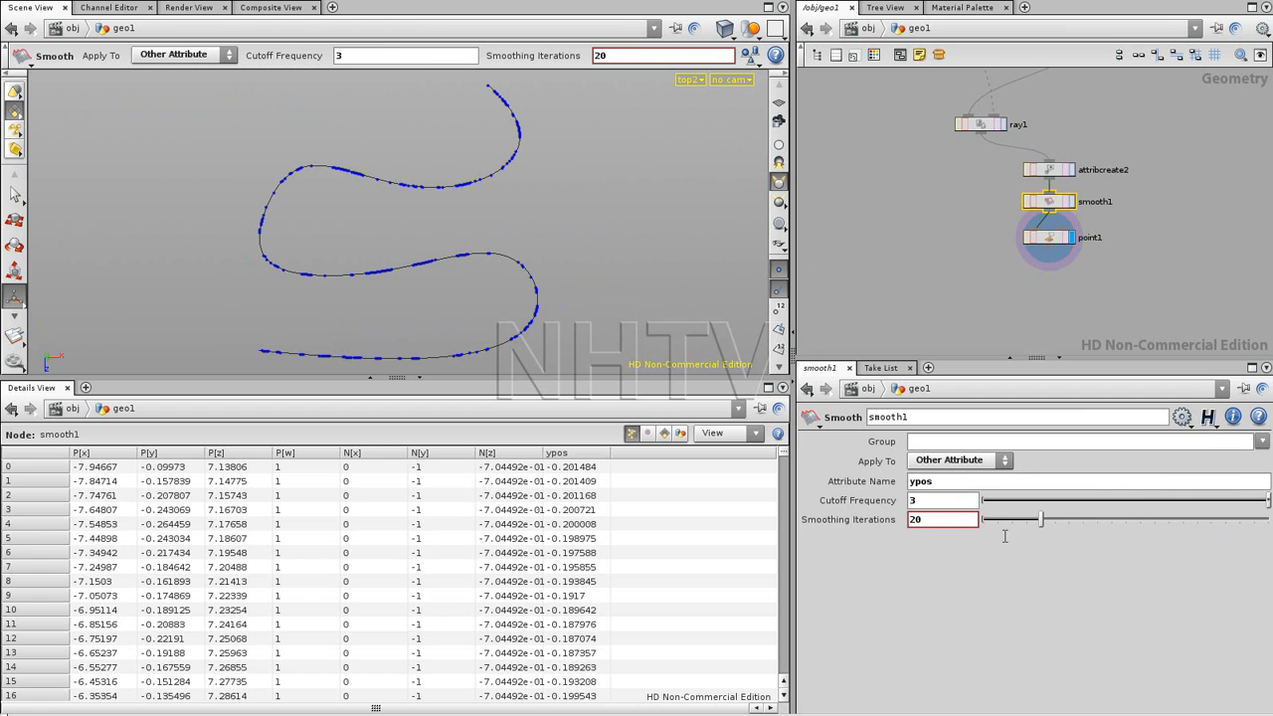
drag(1041, 519, 1258, 519)
drag(1145, 513, 1046, 519)
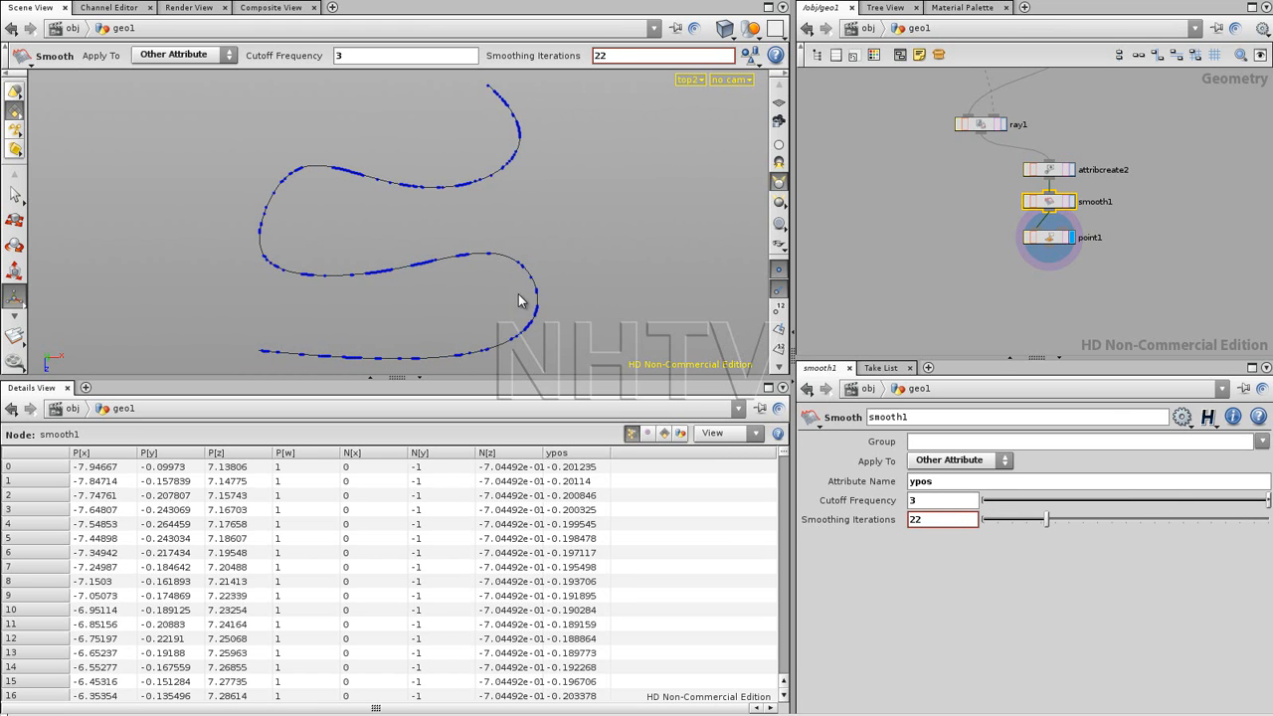
key(space+1)
alt+drag(492, 253, 511, 249)
alt+middle_drag(397, 276, 435, 301)
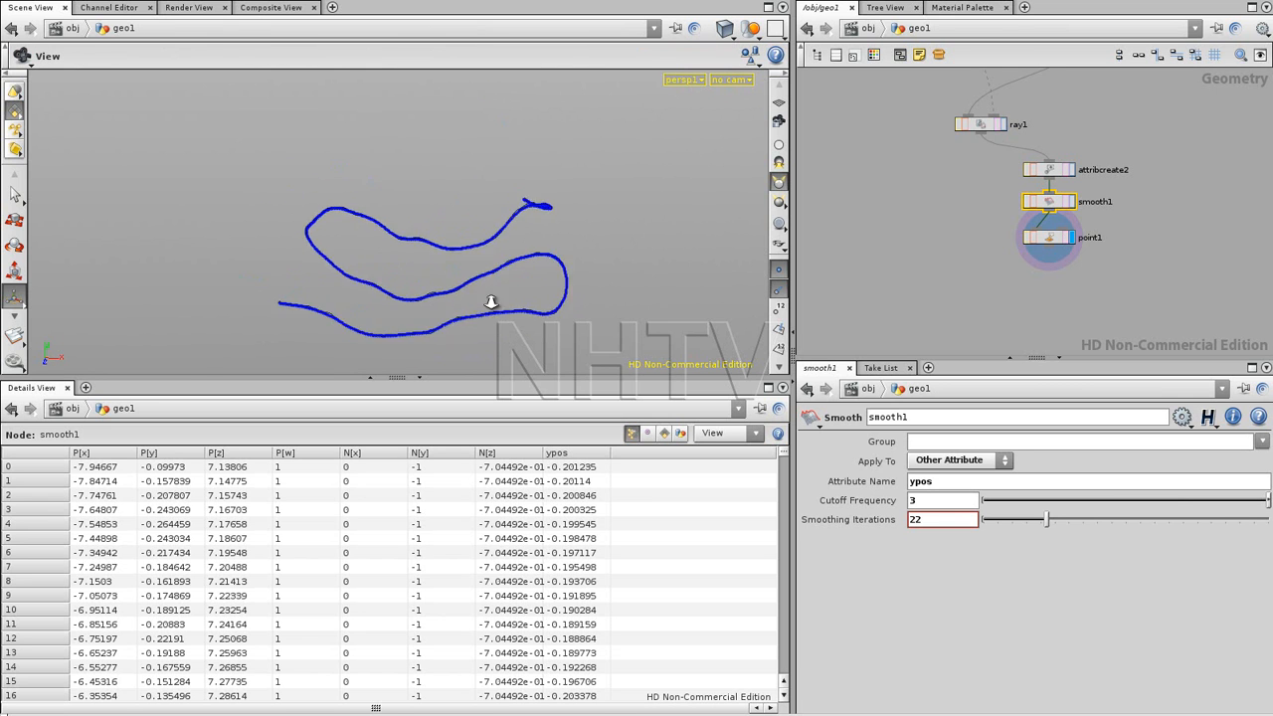
alt+right_drag(435, 301, 667, 295)
mouse_move(1047, 519)
mouse_down()
mouse_move(1076, 519)
mouse_move(1051, 513)
mouse_up()
click(1013, 275)
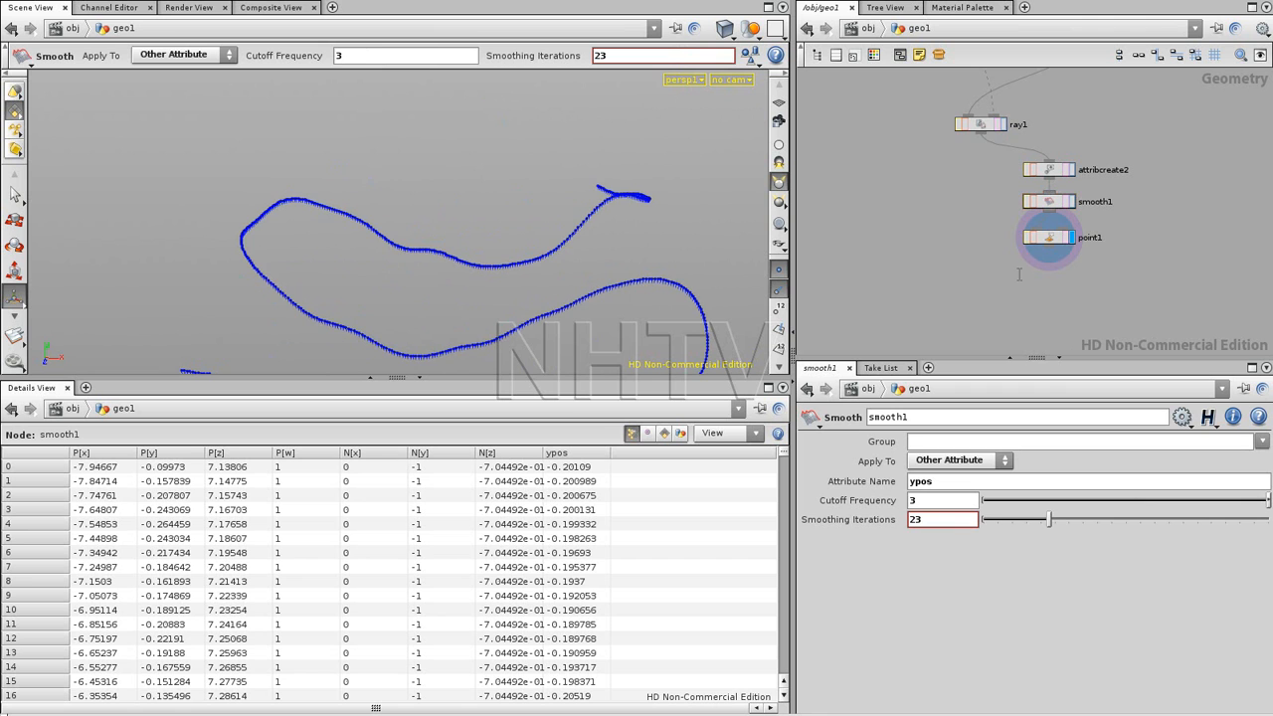
Move the AttribCreate, Smooth and Point nodes together to sit directly below the Ray node.
drag(1134, 171, 1132, 170)
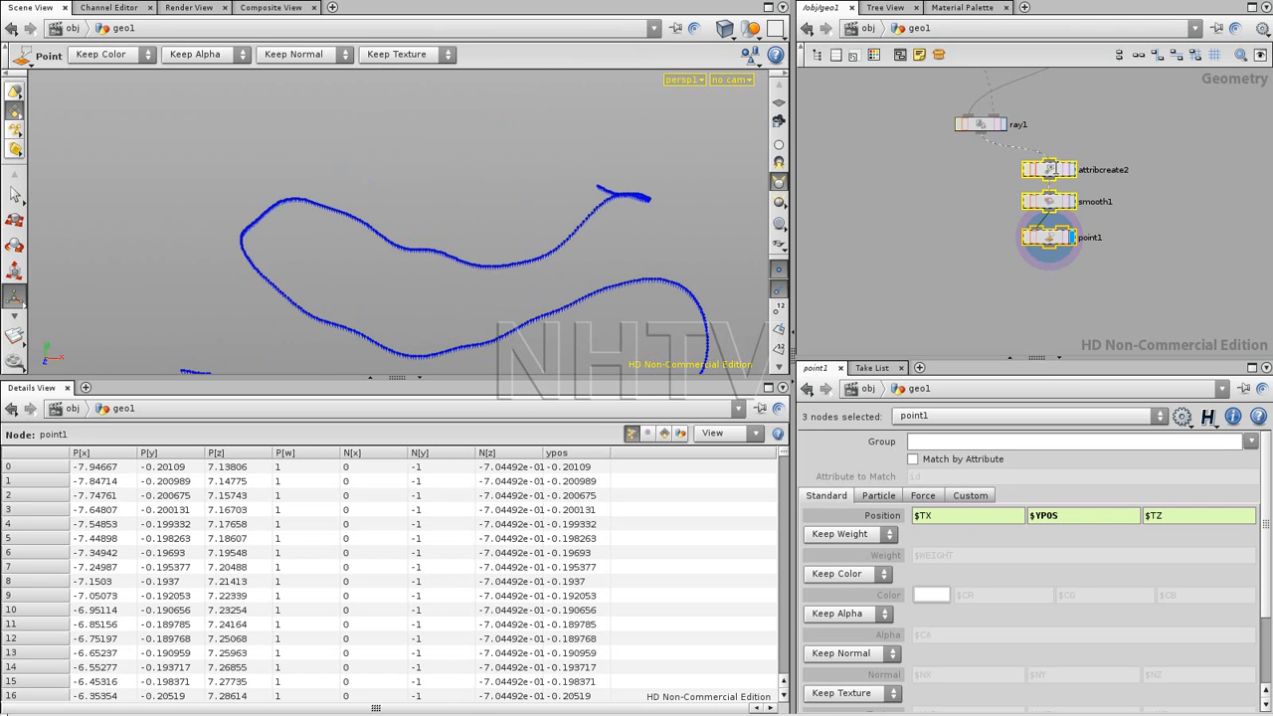
drag(985, 181, 986, 181)
click(1131, 200)
Add a second Smooth node and a second Point node beside the existing chain for comparison.
middle_drag(1143, 210, 1104, 226)
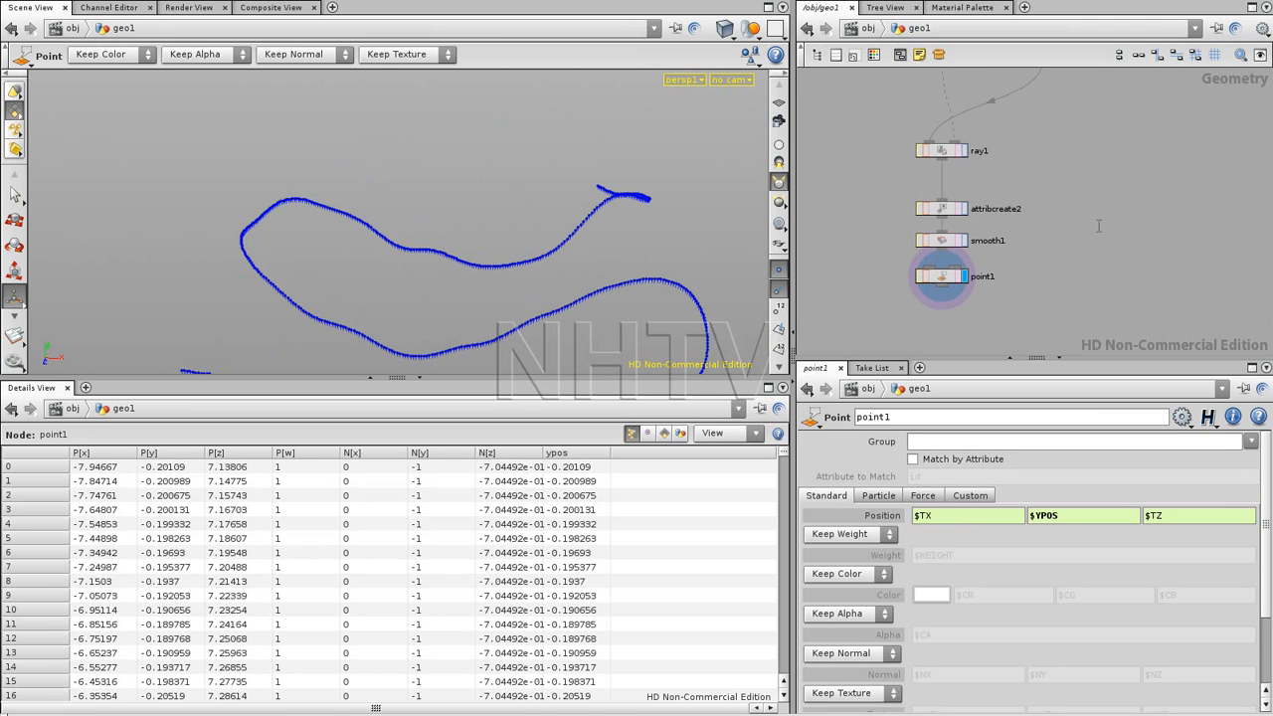
key(Tab)
text(Smooth)
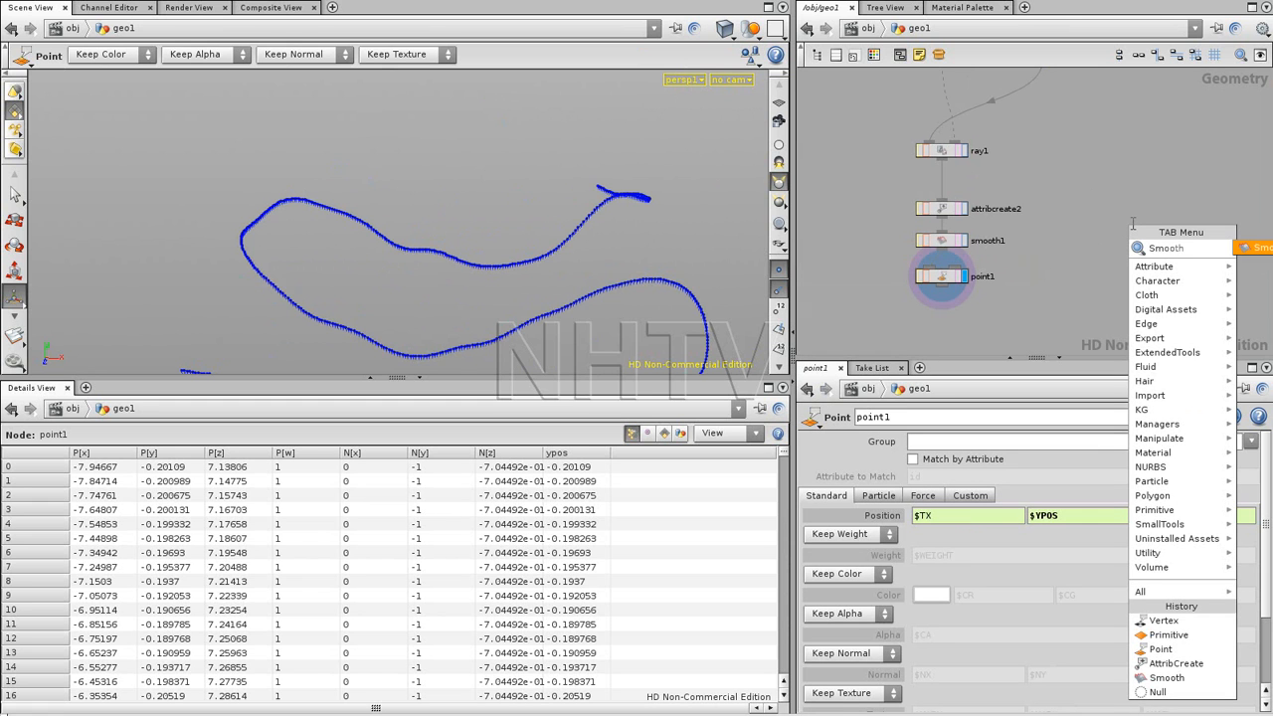
key(Return)
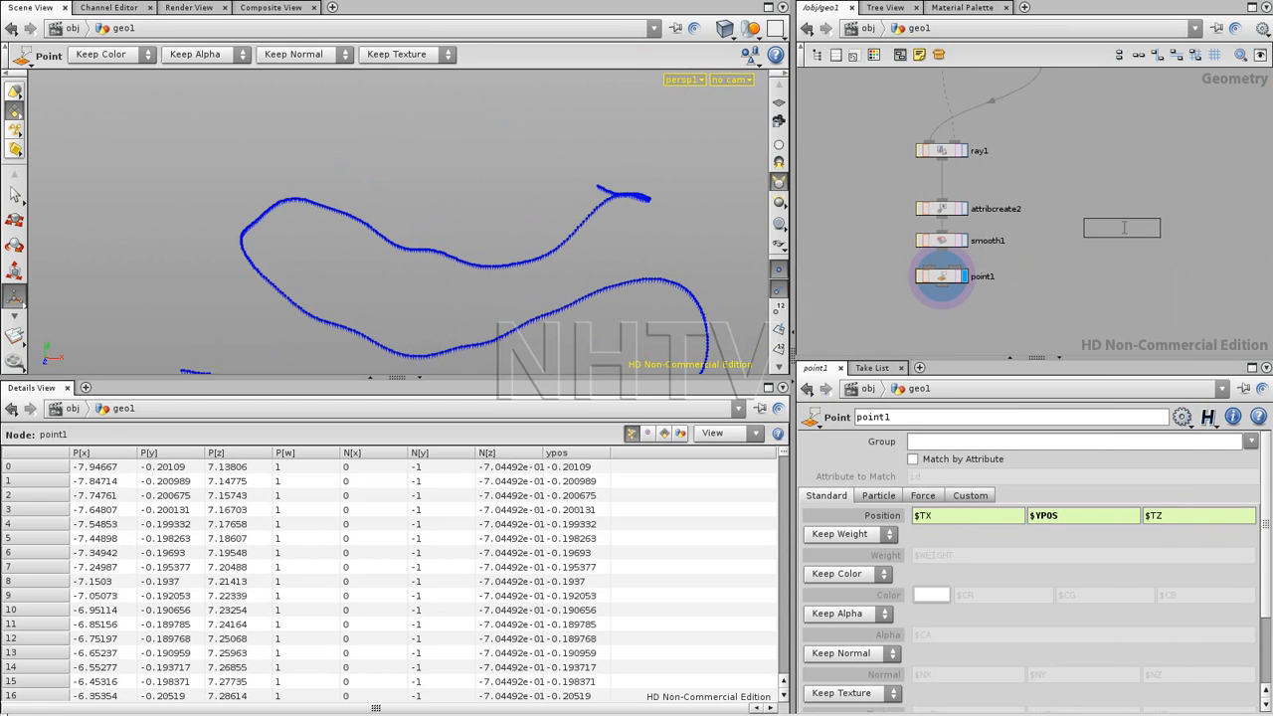
click(1107, 225)
key(Tab)
text(Point)
click(1209, 288)
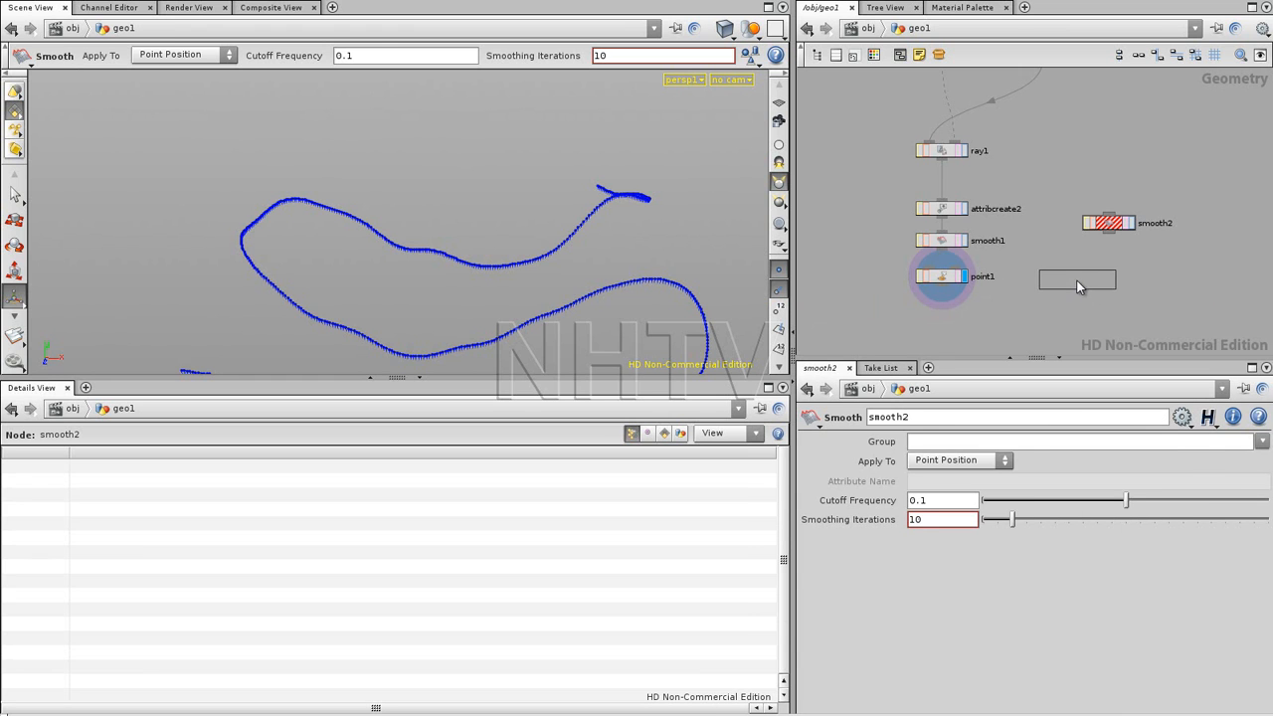
click(1079, 281)
Connect the second Smooth node to the Ray node, display it, and set cutoff frequency 3 and 46 smoothing iterations.
drag(1105, 206, 1111, 218)
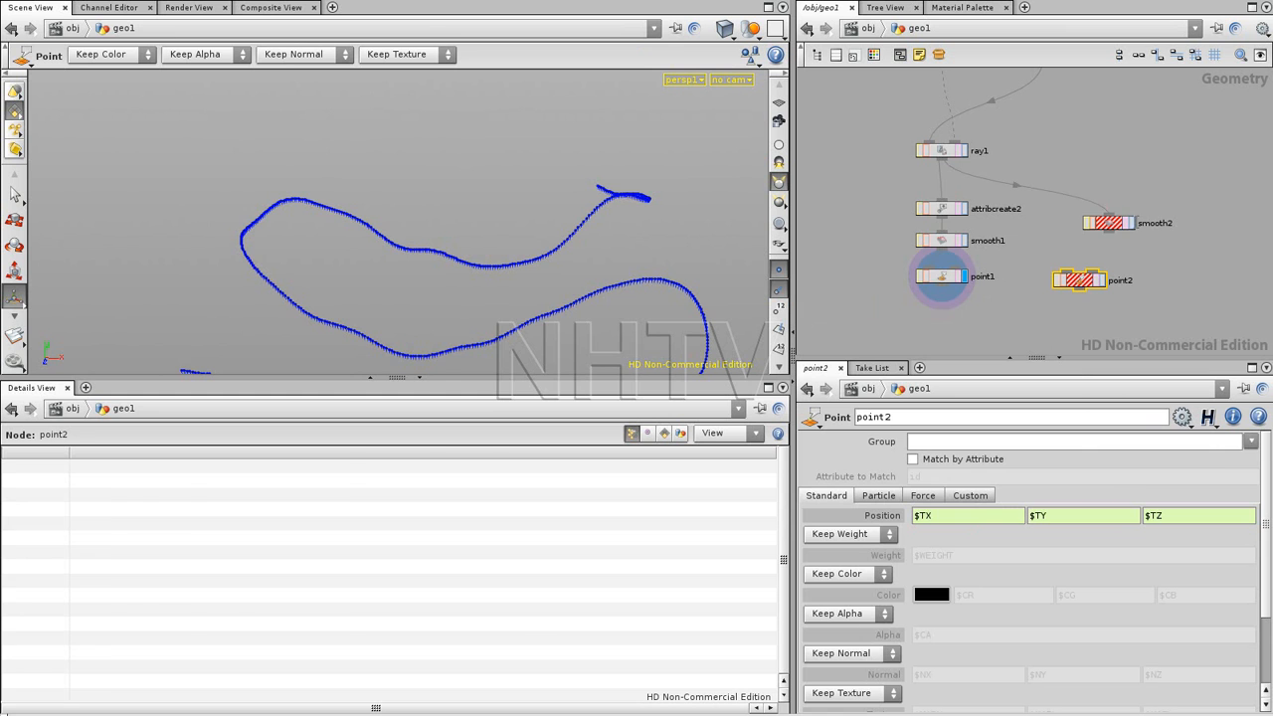
click(1130, 223)
click(1113, 224)
drag(1012, 519, 1115, 518)
text(3)
key(Return)
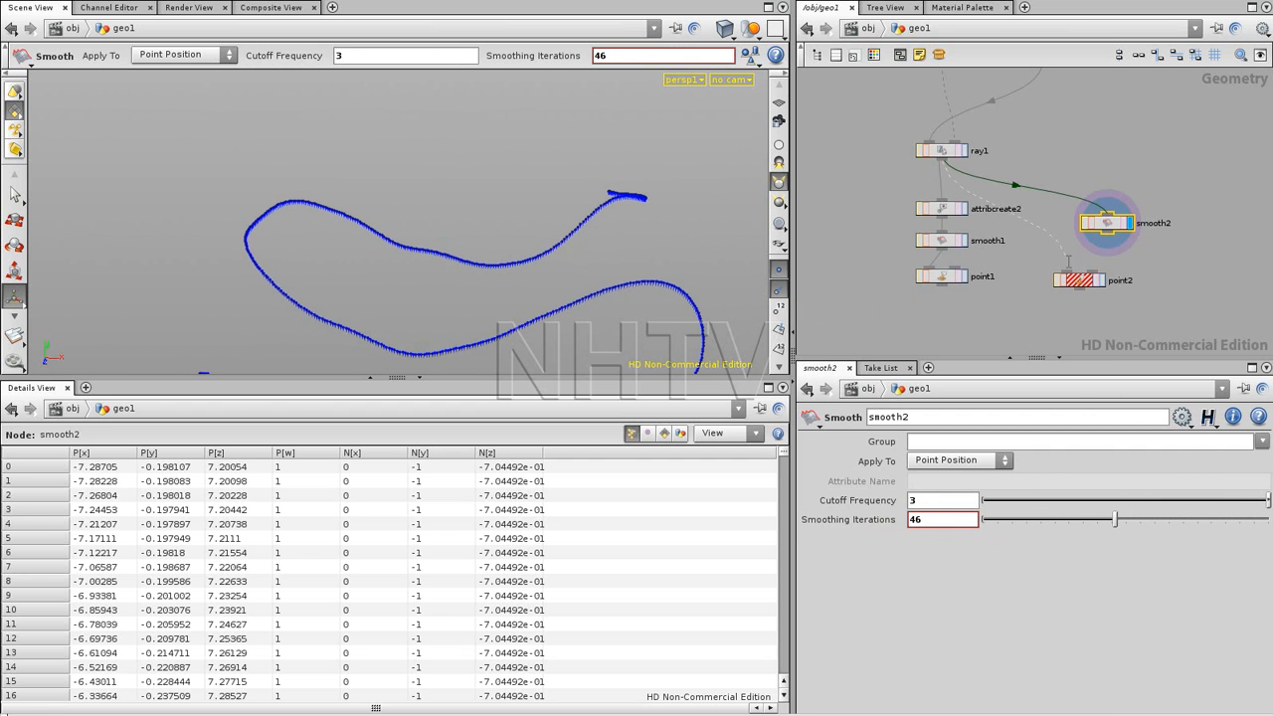
Display the second Point node and connect the second Smooth node's output to its second input.
click(1100, 280)
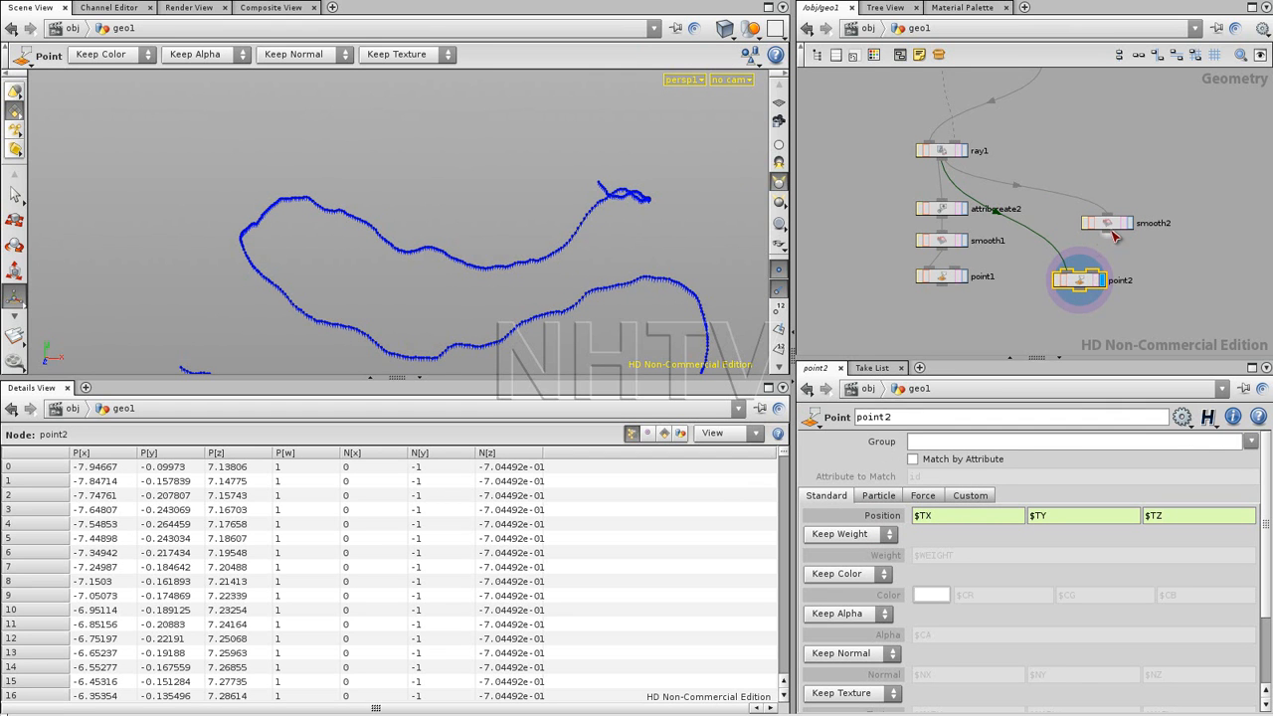
drag(1095, 280, 1092, 281)
click(1109, 223)
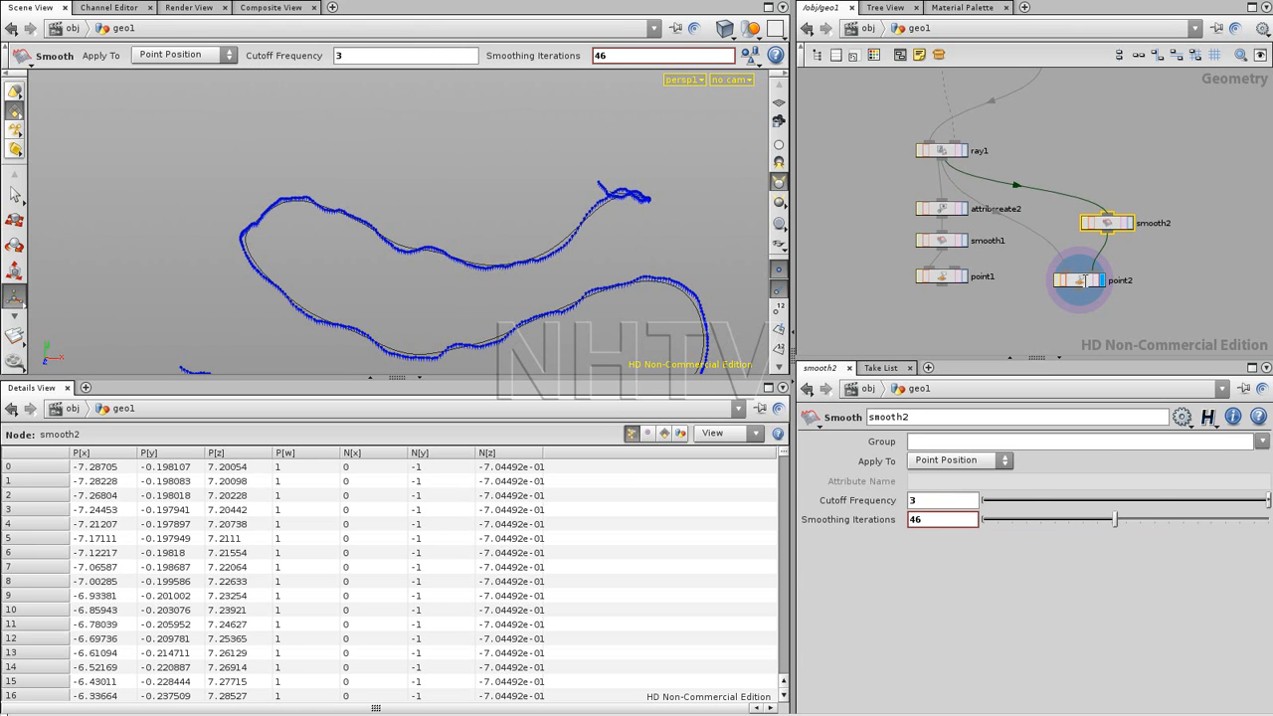
click(1086, 280)
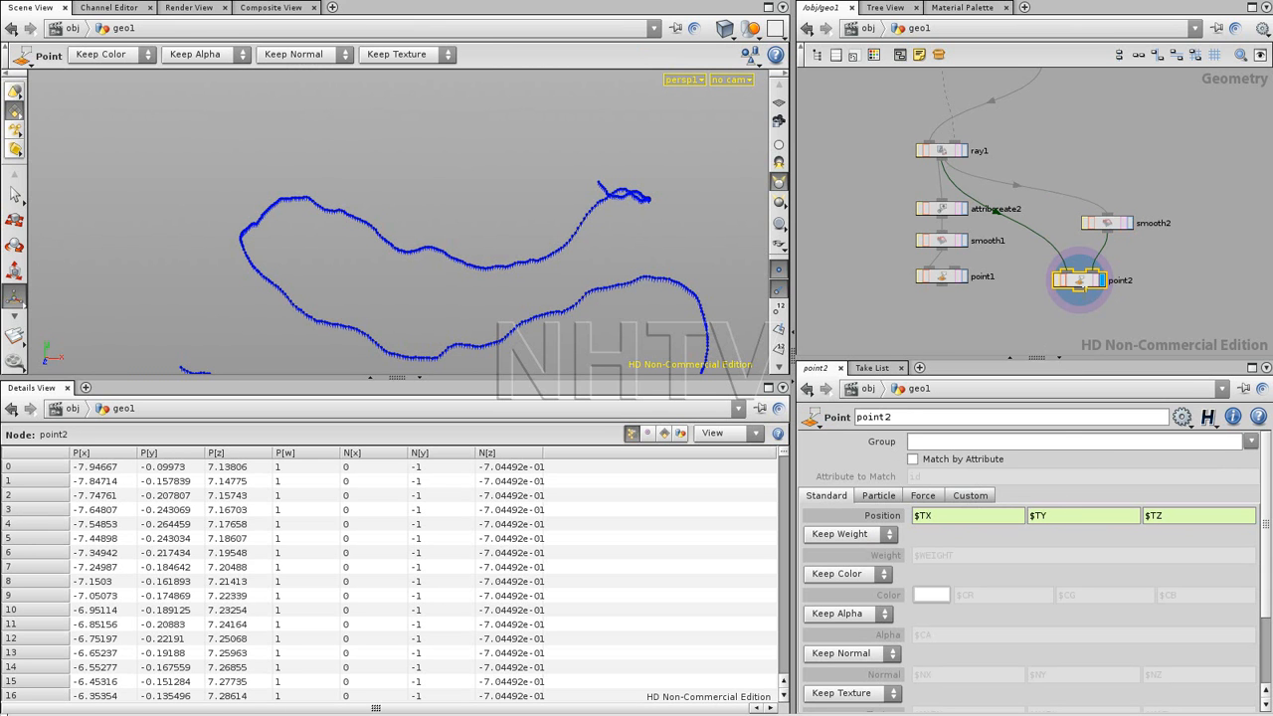
Set the Y position of the second Point node to $TY2, keeping $TX and $TZ for the other axes.
click(1051, 511)
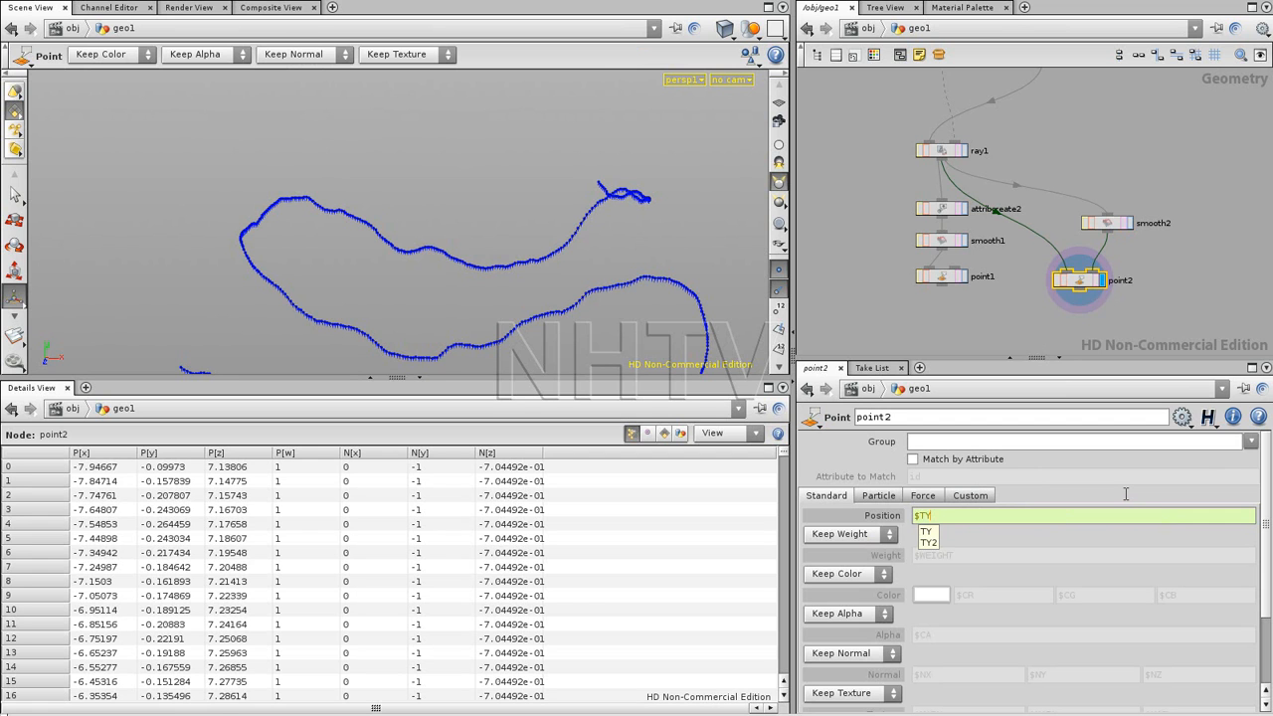
text(2)
key(Return)
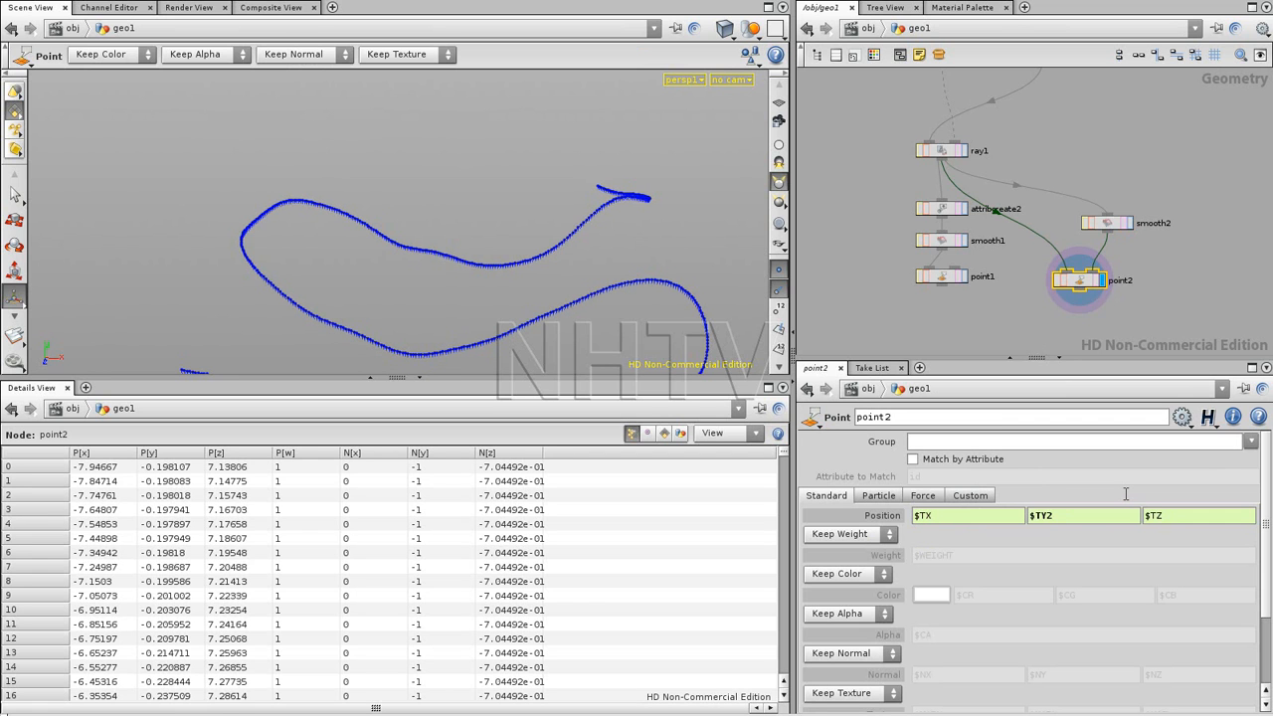
Raise the second Smooth node's smoothing iterations to 73 while checking the curve in the top view.
click(1107, 223)
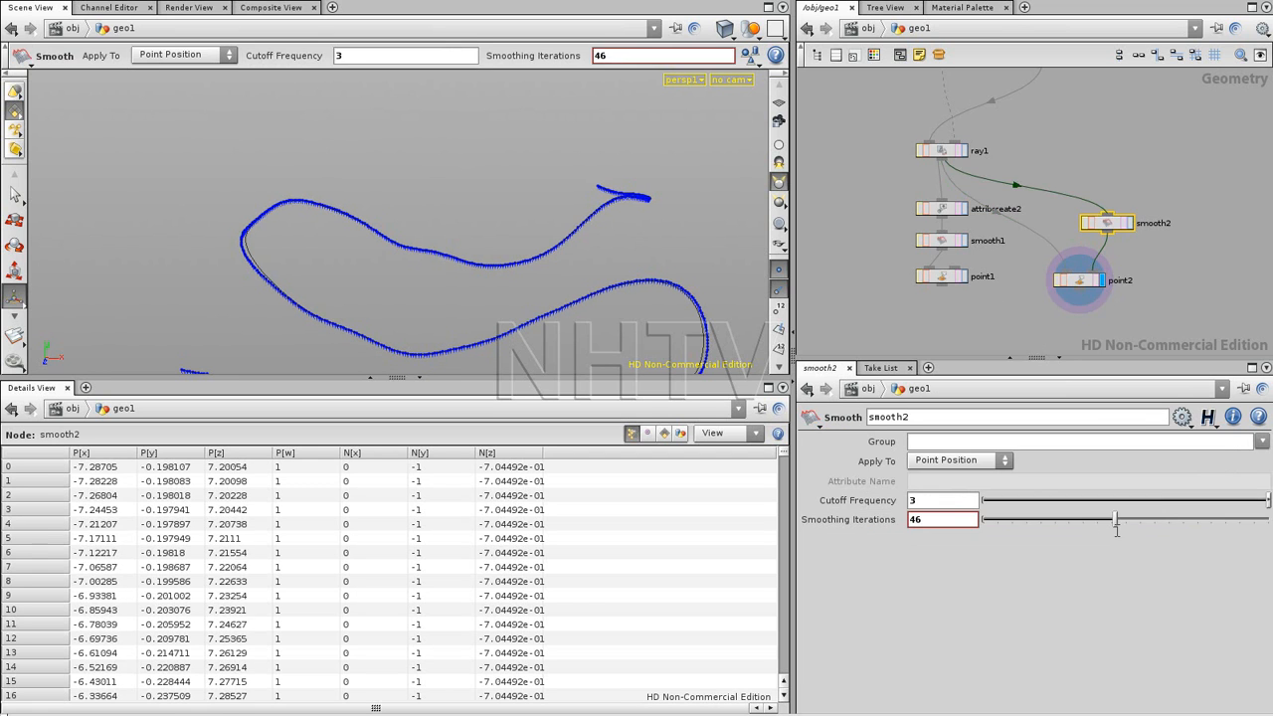
drag(1115, 520, 1143, 520)
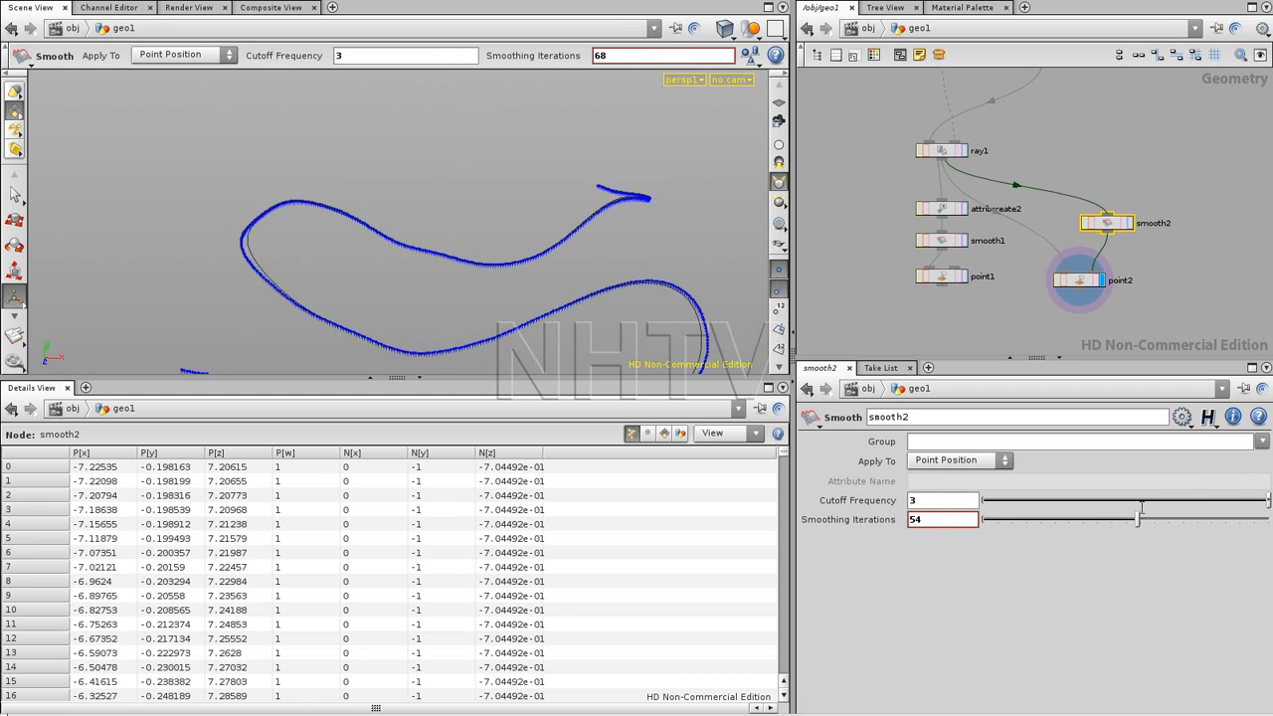
key(Escape)
key(space+2)
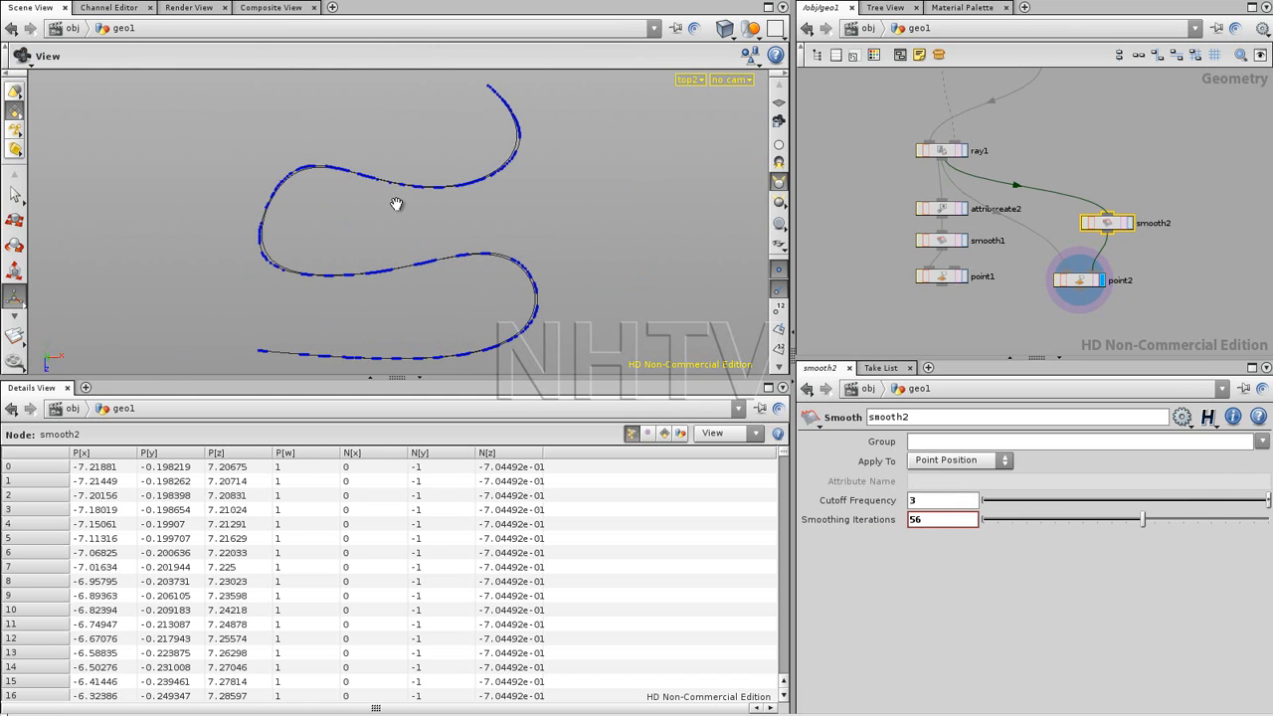
drag(1152, 525, 1190, 519)
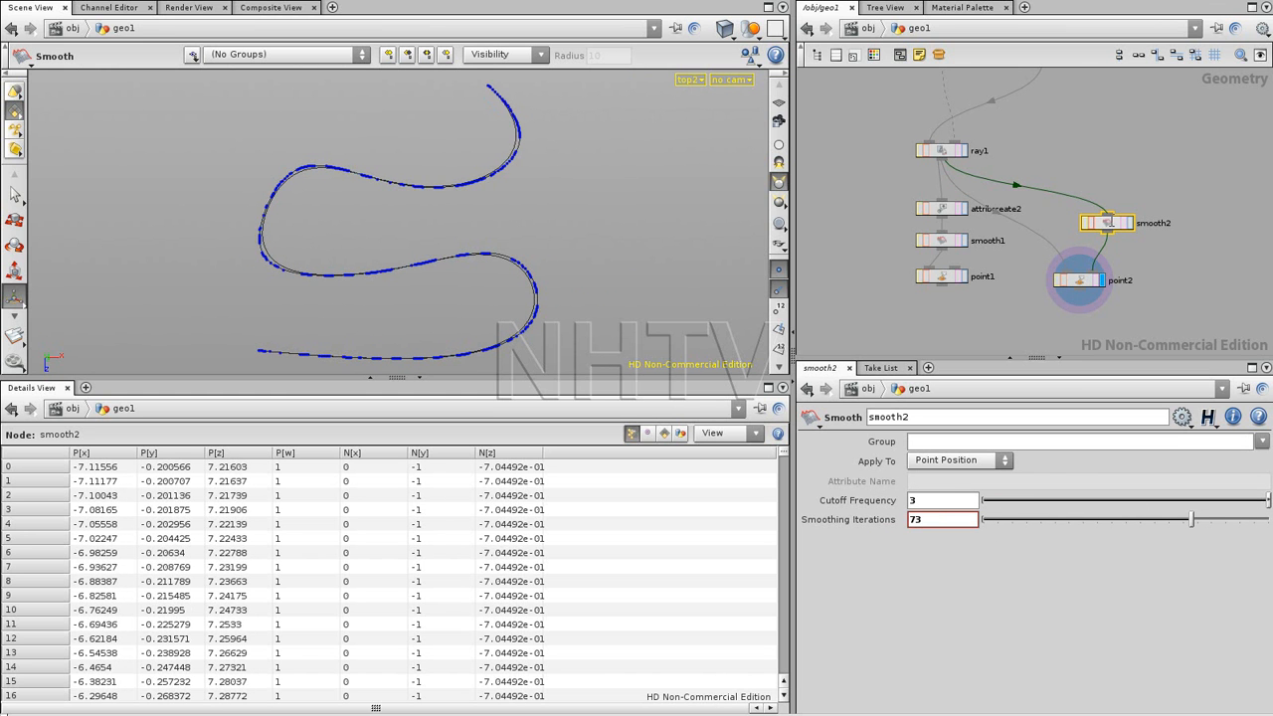
Pin the second Smooth node's parameters, select the second Point node, and set the smoothing iterations to 70.
click(1083, 285)
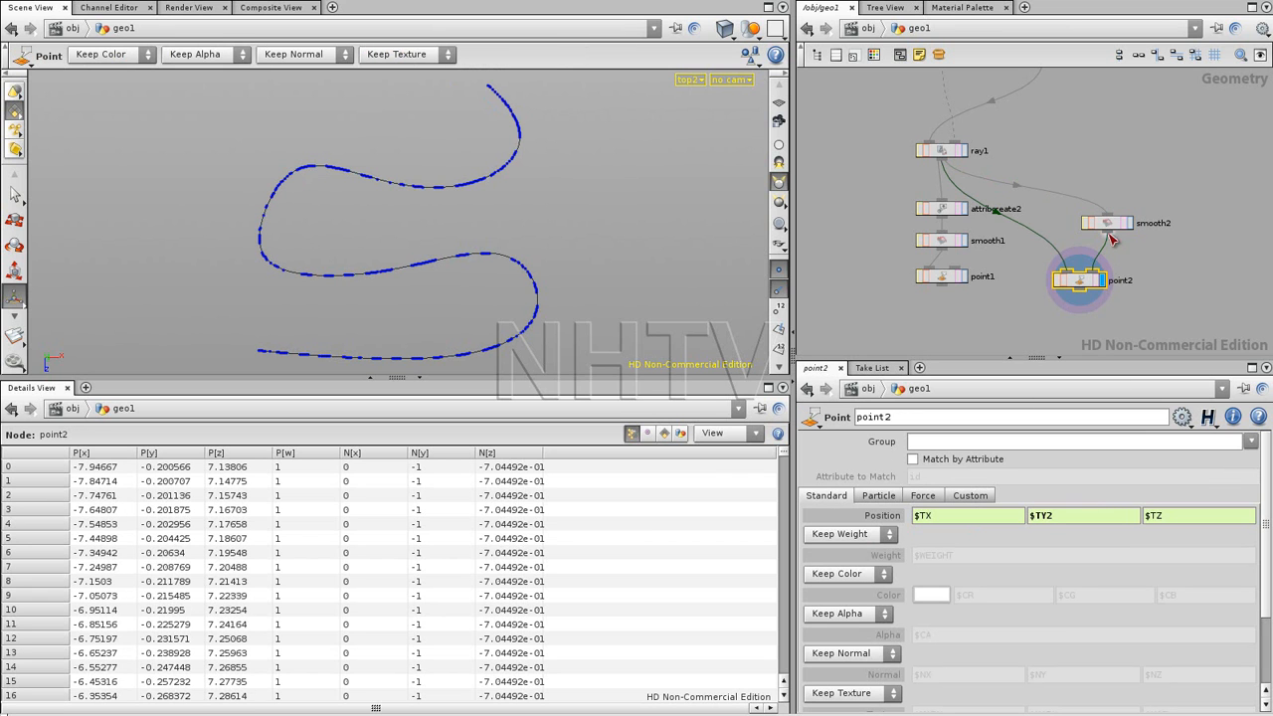
click(1106, 223)
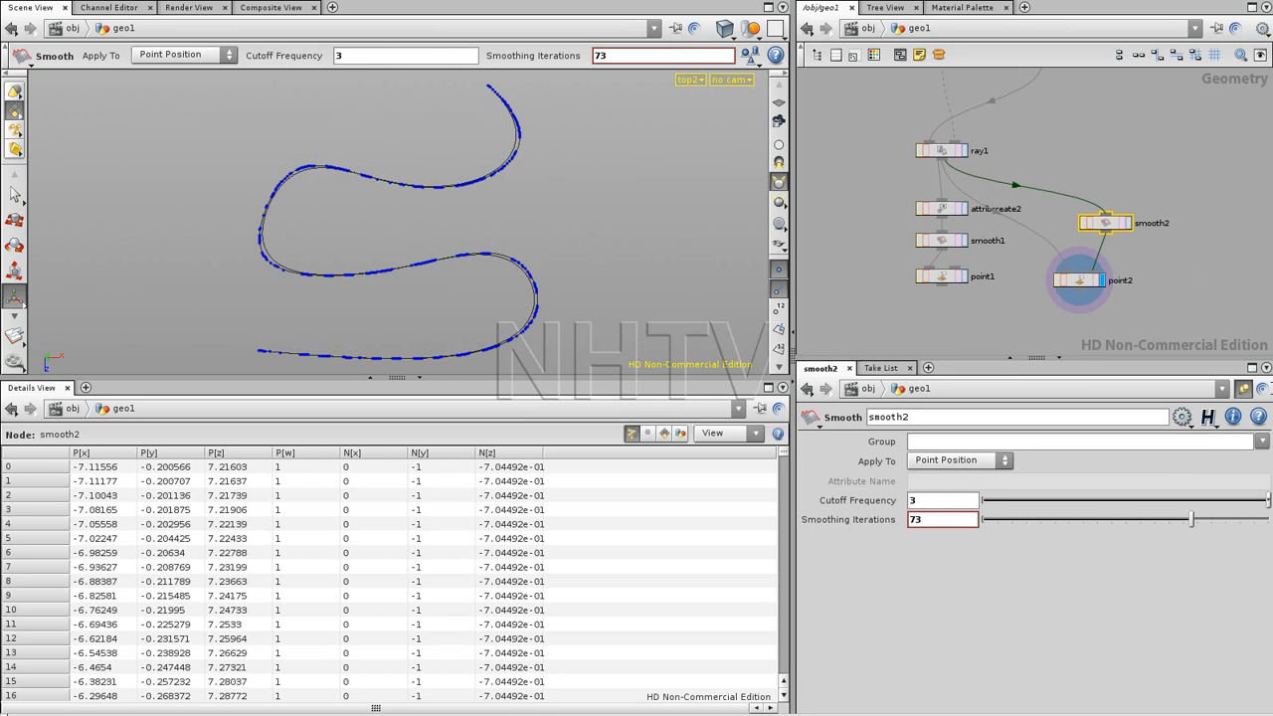
click(1080, 282)
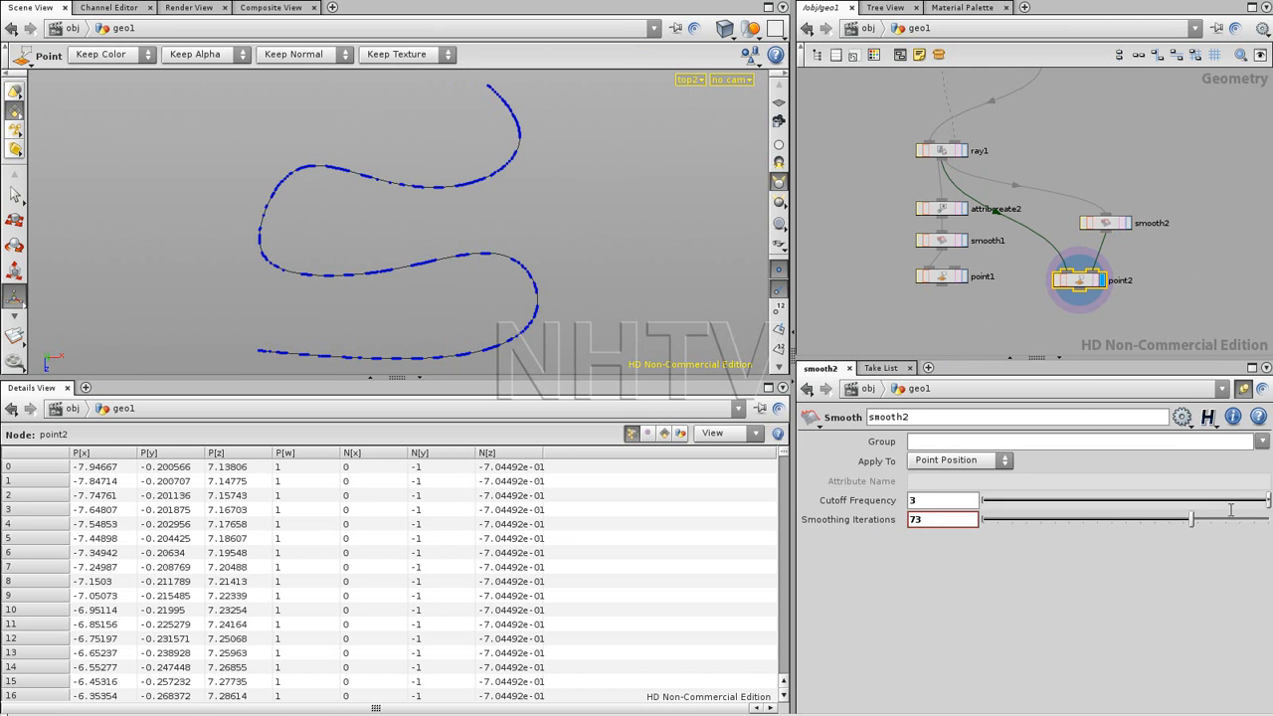
mouse_move(1193, 518)
mouse_down()
mouse_move(1057, 518)
mouse_move(1258, 518)
mouse_move(1029, 518)
mouse_move(1267, 518)
mouse_move(985, 518)
mouse_move(1217, 518)
mouse_move(1199, 518)
mouse_up()
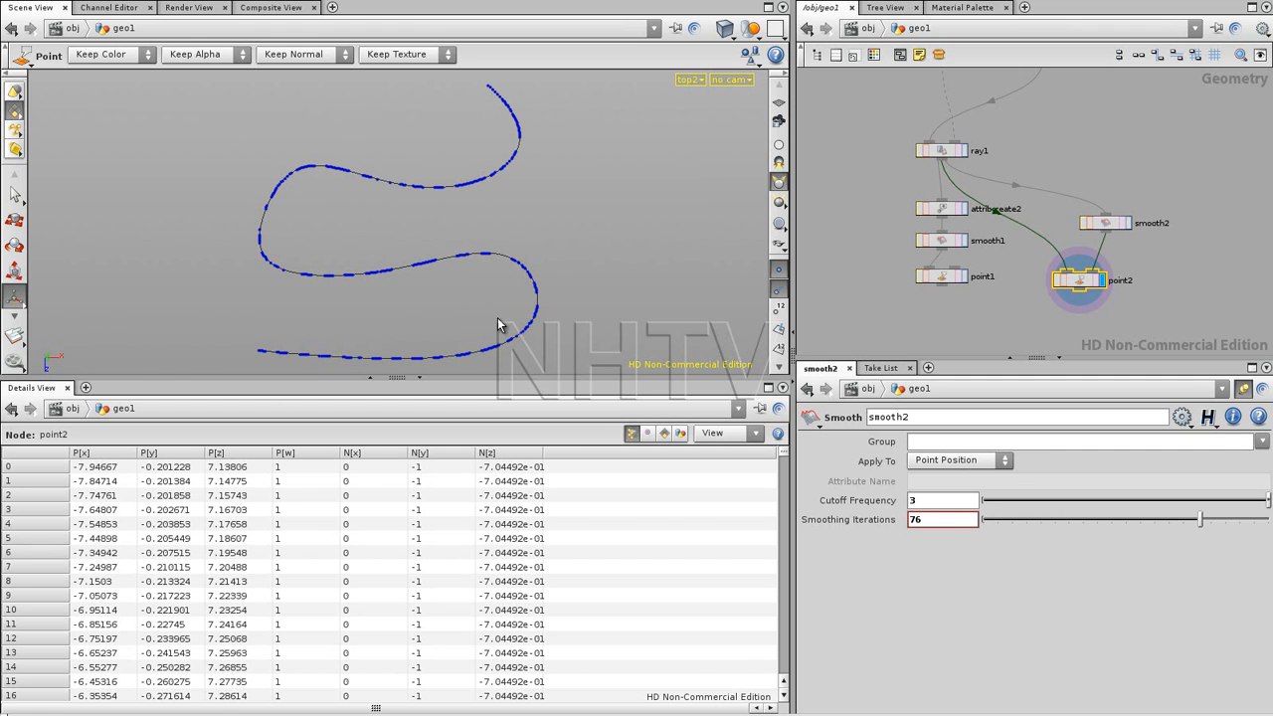
mouse_move(1199, 518)
mouse_down()
mouse_move(1054, 518)
mouse_move(1183, 518)
mouse_up()
click(1109, 222)
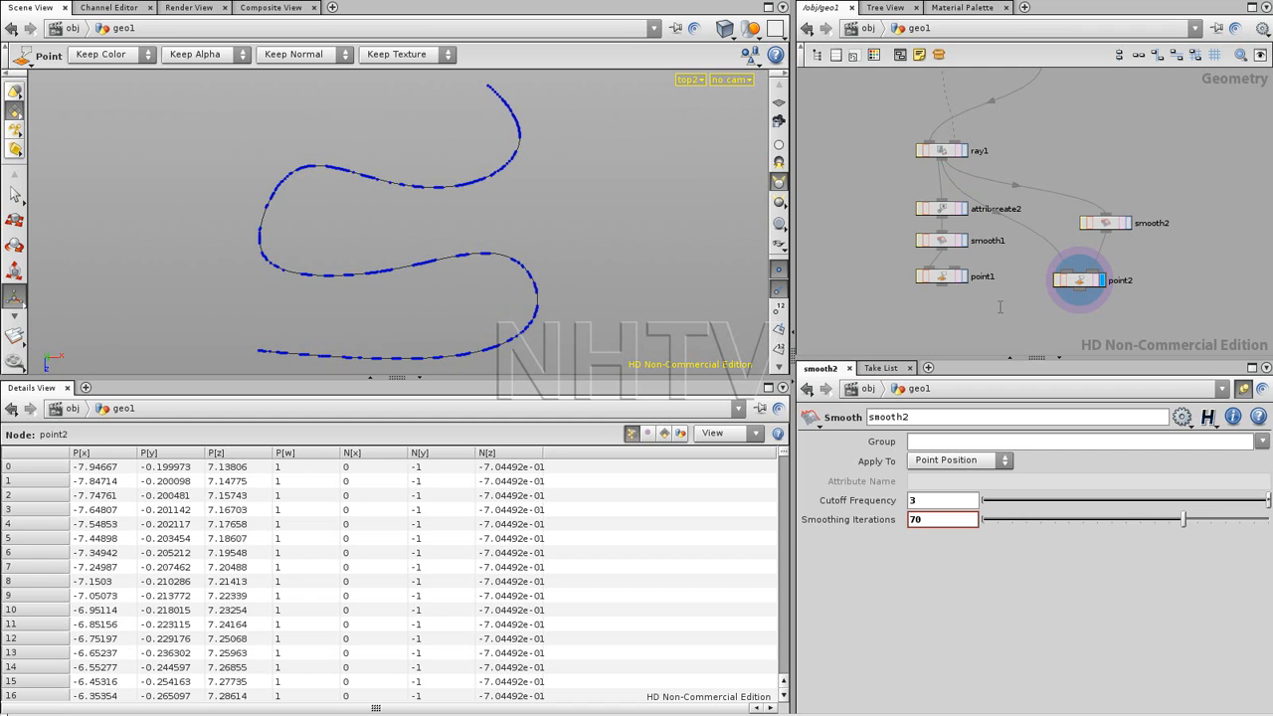
Return to the perspective view of the curve and reduce the smoothing iterations to 0.
drag(422, 217, 393, 227)
right_drag(393, 258, 497, 244)
middle_drag(551, 247, 524, 223)
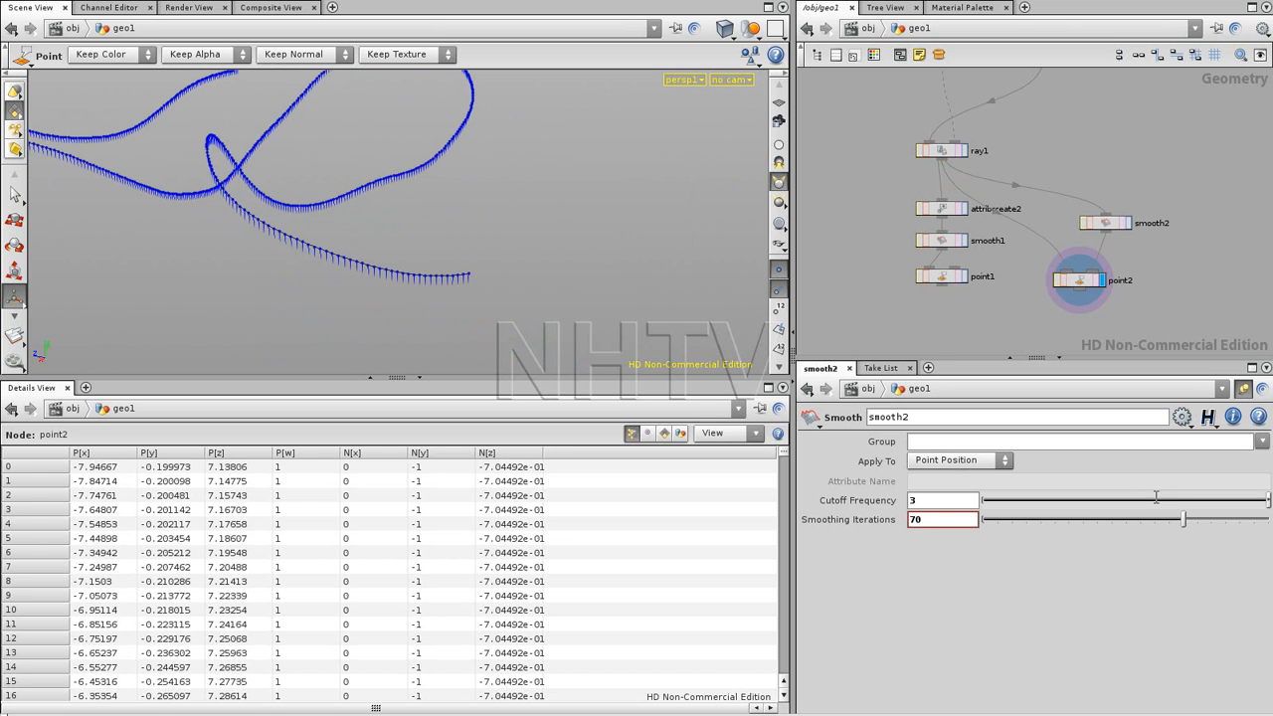
drag(1183, 519, 985, 519)
mouse_move(908, 501)
mouse_down()
mouse_move(1173, 497)
mouse_move(935, 494)
mouse_move(1173, 519)
mouse_move(944, 519)
mouse_move(1255, 520)
mouse_move(983, 519)
mouse_up()
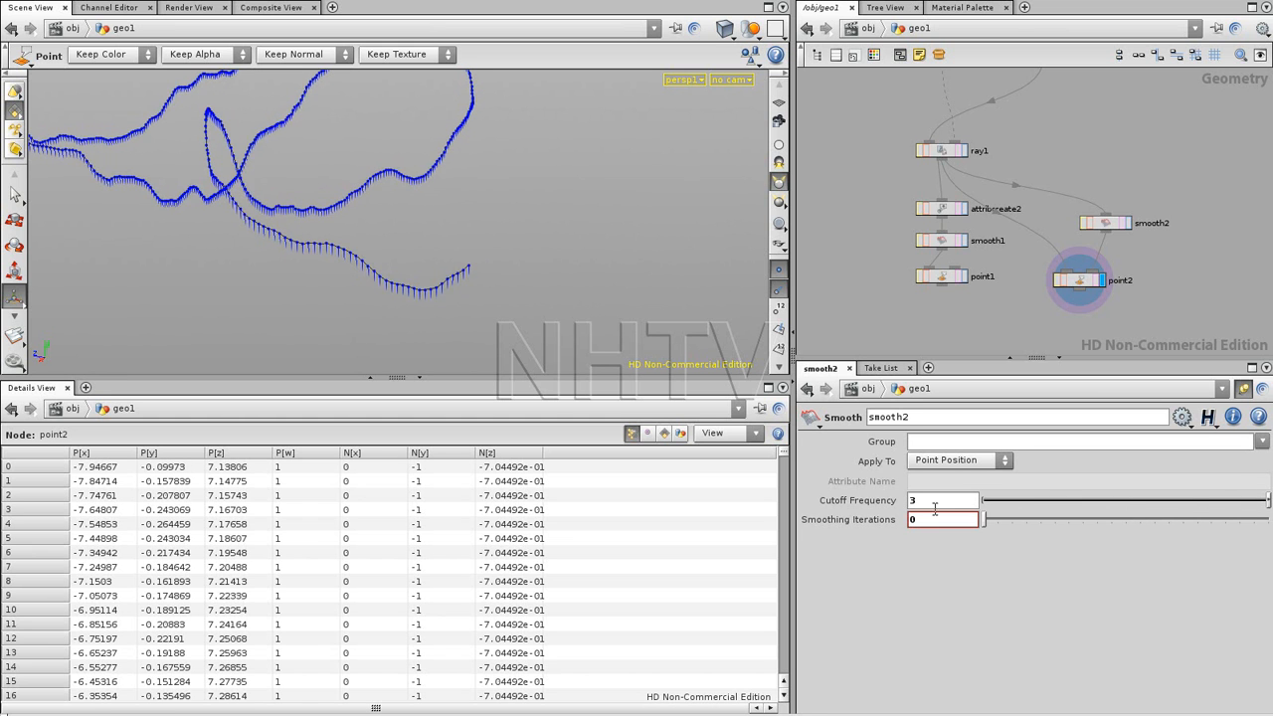
Examine the unsmoothed curve up close and display the second Smooth node with smoothing iterations at 0.
drag(365, 225, 513, 279)
right_drag(513, 279, 508, 245)
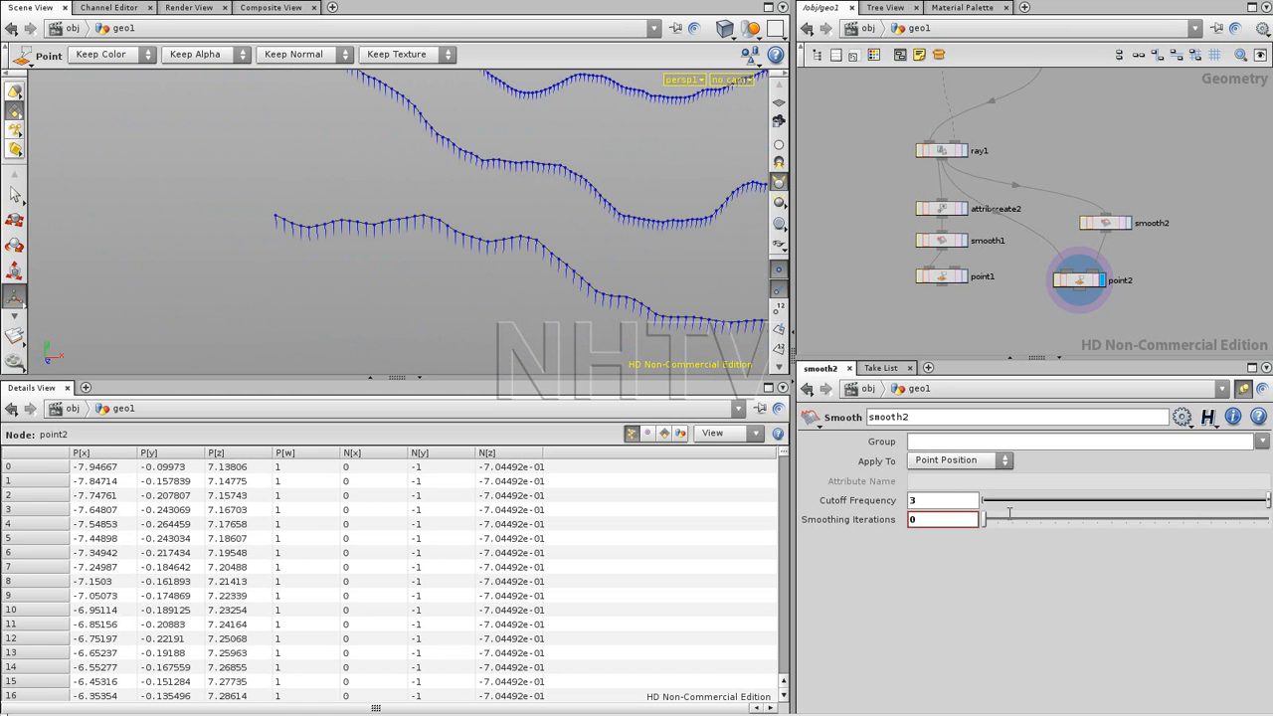
mouse_move(988, 519)
mouse_down()
mouse_move(1258, 482)
mouse_move(872, 497)
mouse_up()
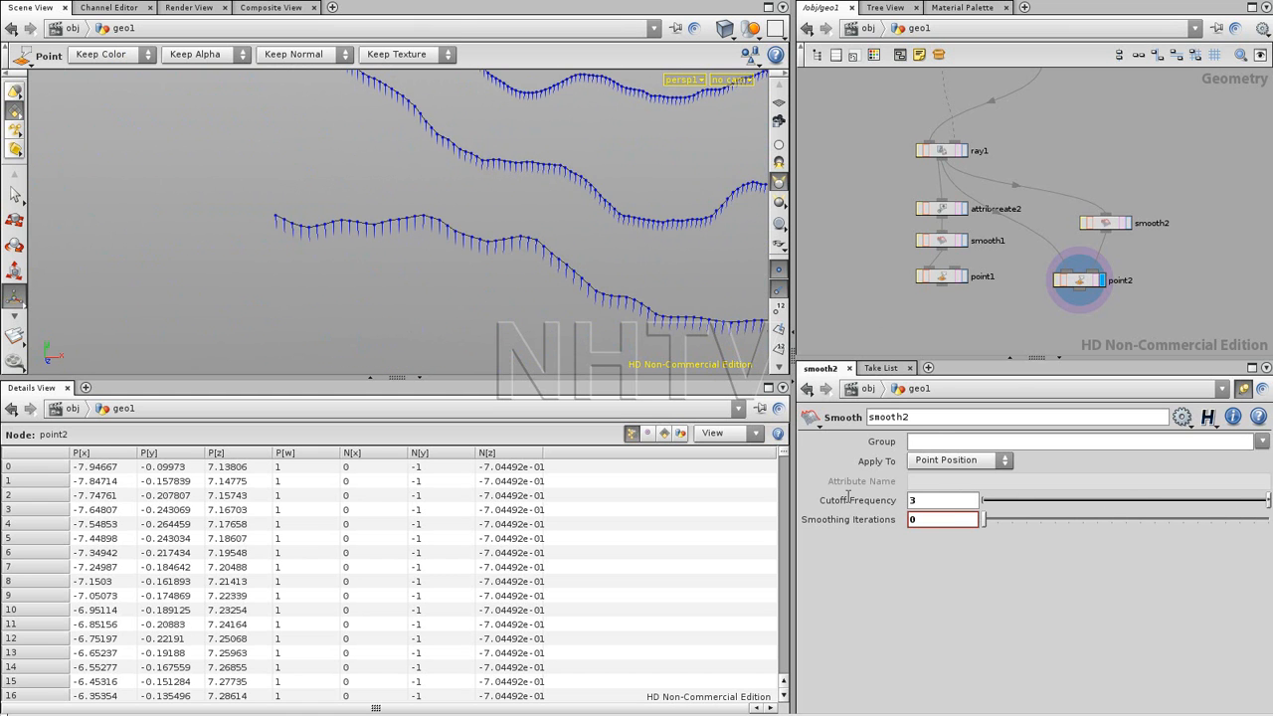
click(1106, 223)
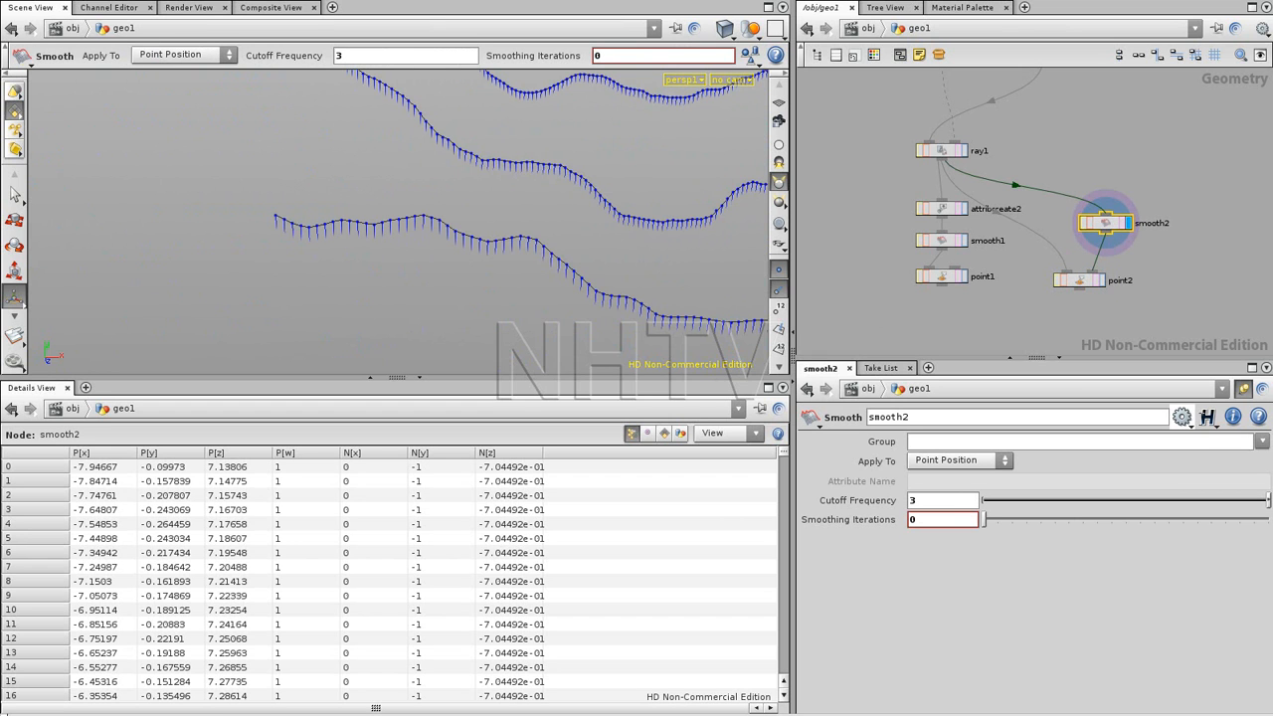
mouse_move(983, 519)
mouse_down()
mouse_move(1261, 520)
mouse_move(898, 500)
mouse_up()
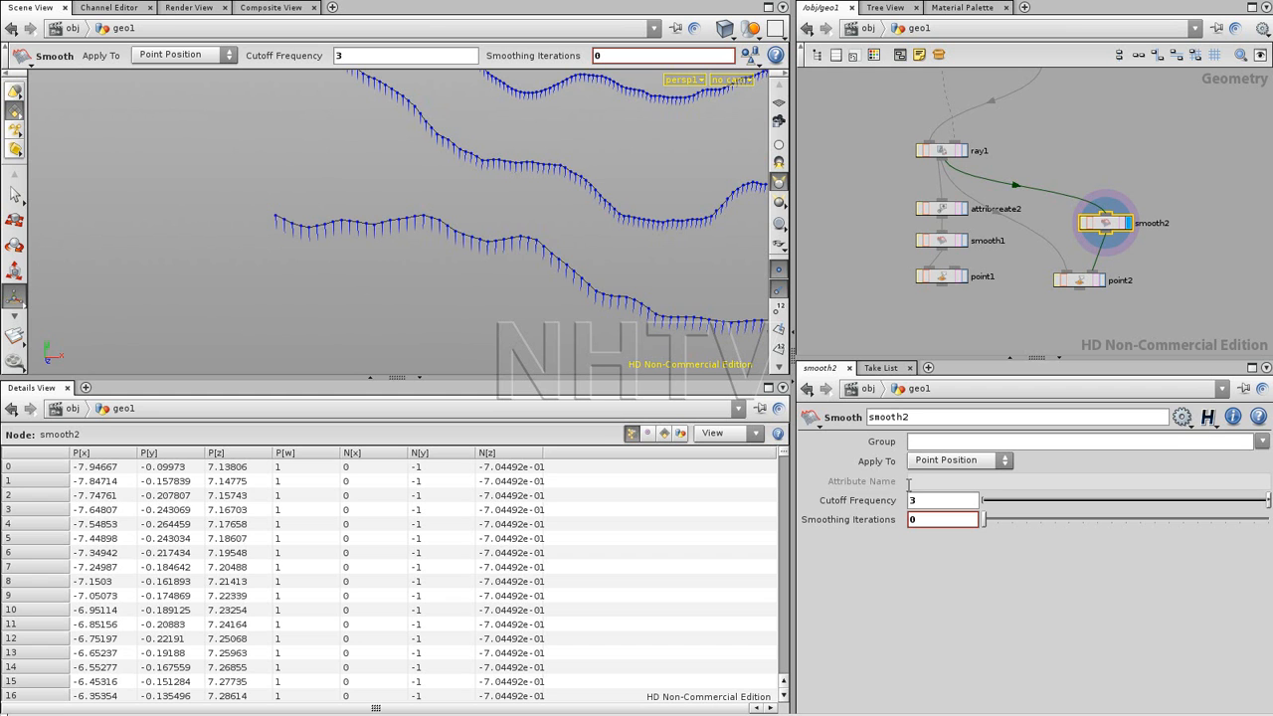
mouse_move(976, 519)
mouse_down()
mouse_move(1268, 519)
mouse_move(1005, 519)
mouse_move(1264, 500)
mouse_move(955, 484)
mouse_up()
Collapse the details pane to enlarge the scene view and display the mountain1 terrain from several angles.
middle_drag(878, 198, 943, 266)
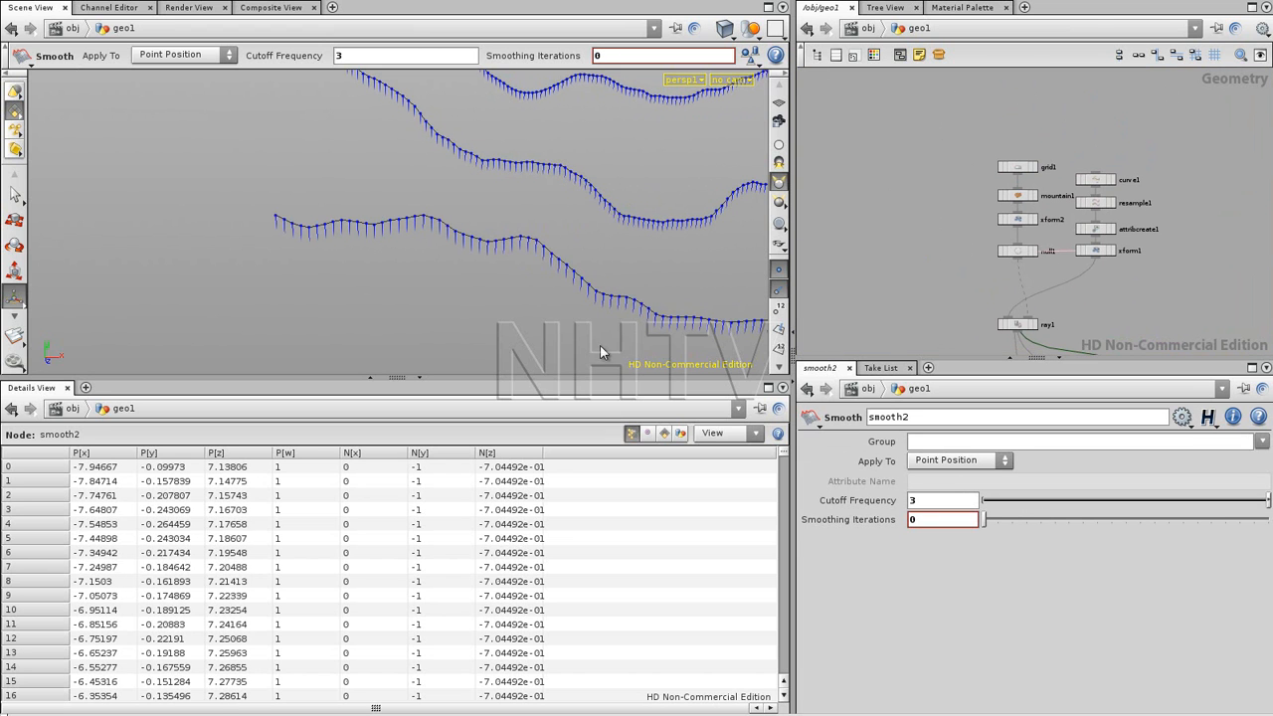
click(420, 379)
drag(497, 279, 447, 298)
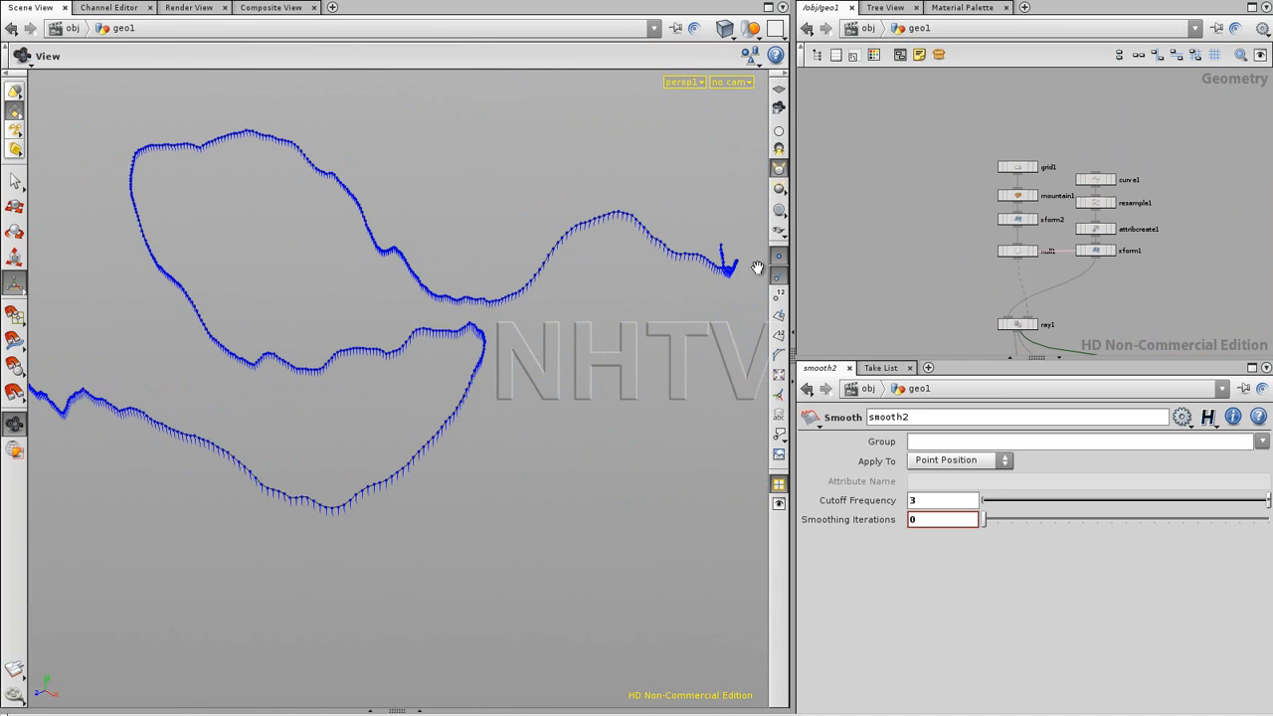
click(1032, 194)
key(space)
drag(369, 286, 537, 298)
middle_drag(537, 298, 568, 256)
right_drag(568, 256, 614, 246)
drag(614, 246, 548, 285)
right_drag(548, 284, 468, 282)
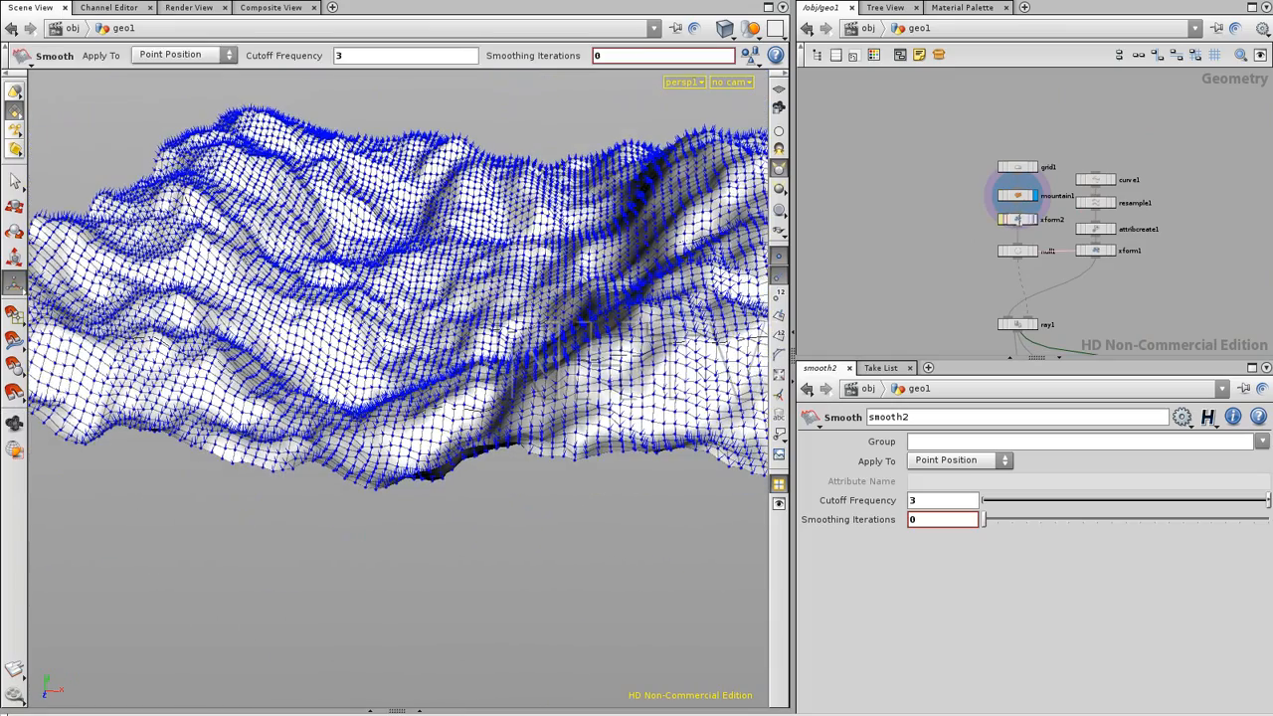
Duplicate the mountain1 node beside the original and set the copy's fractal depth to 2.
drag(976, 186, 936, 195)
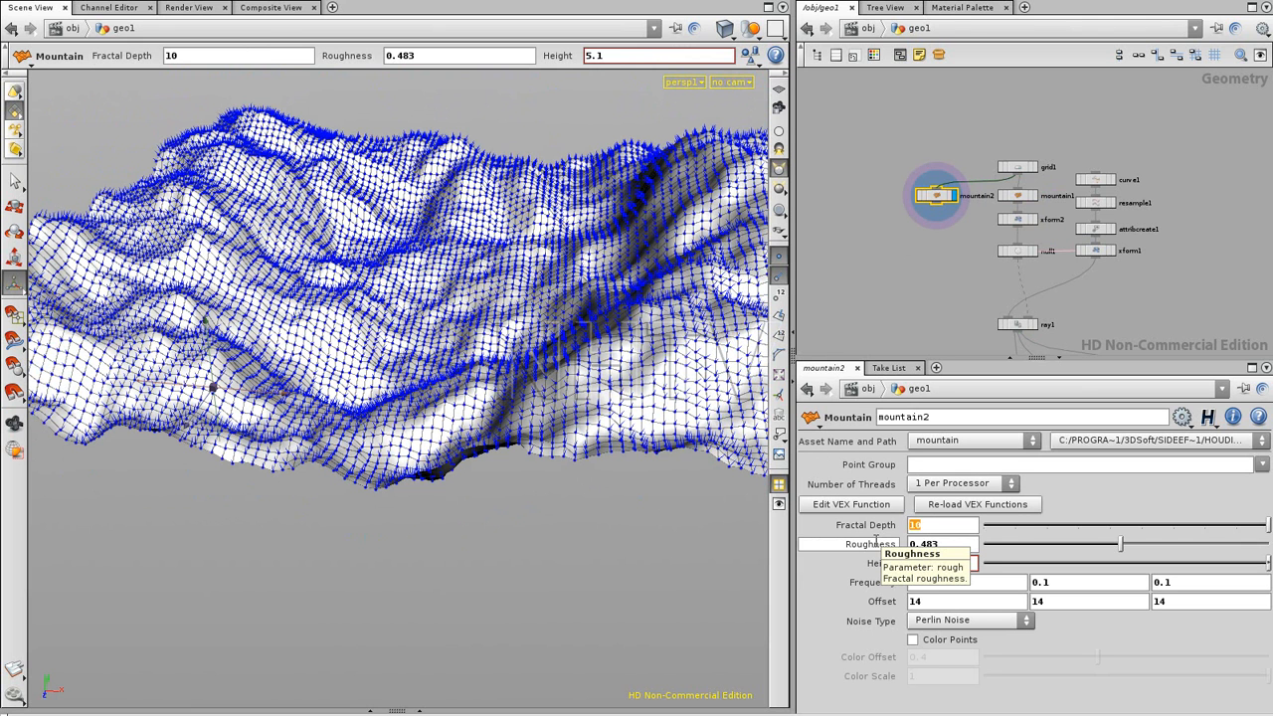
text(2)
key(Return)
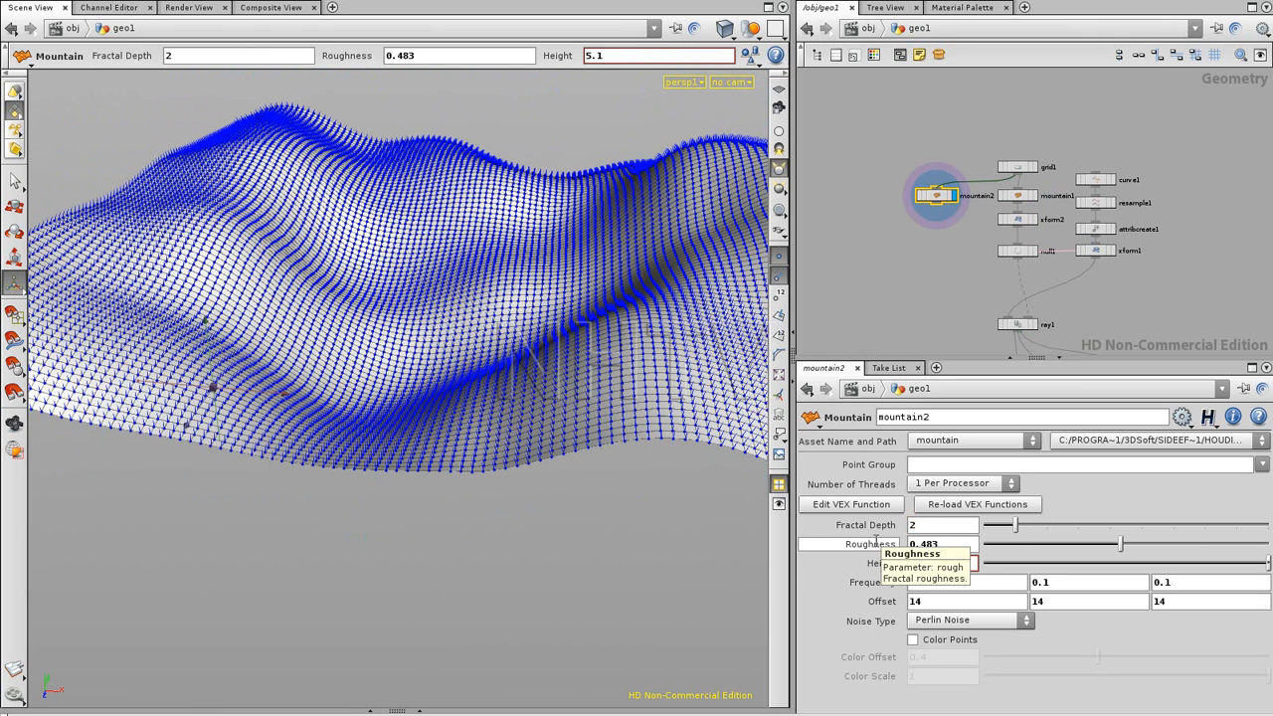
Show mountain1 as a template over the displayed copy and compare the two terrains from different angles.
click(939, 280)
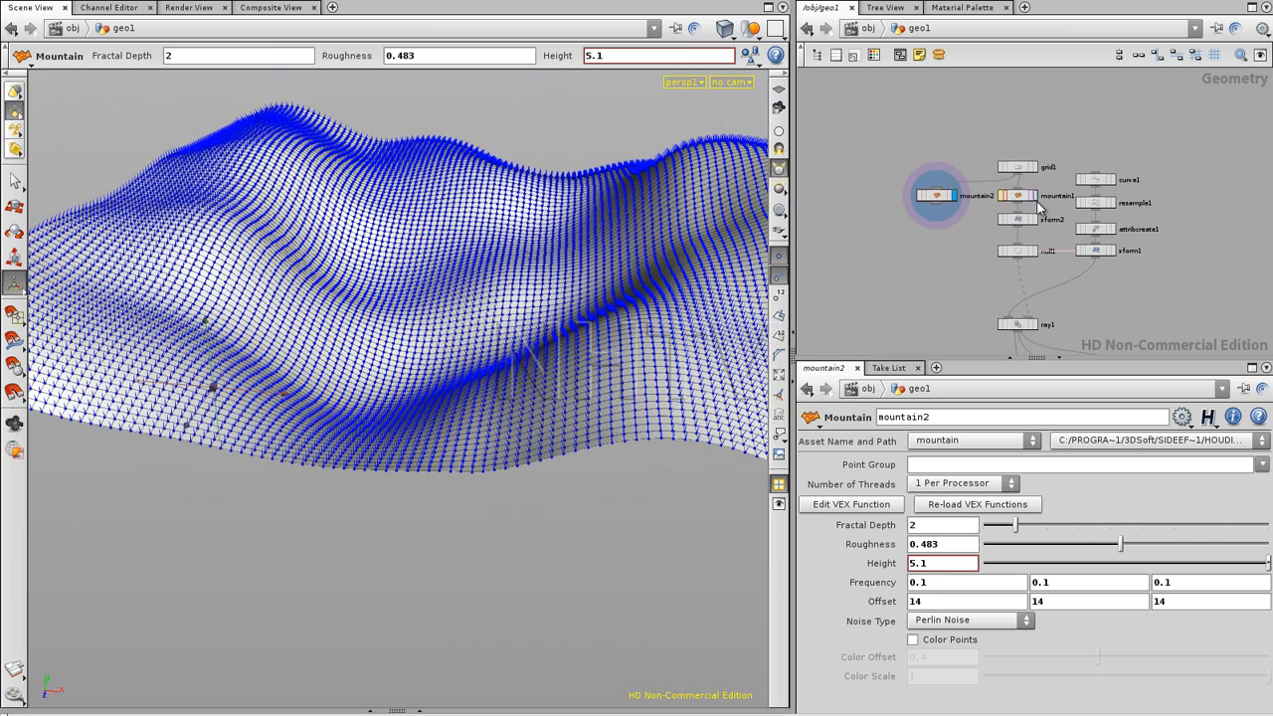
click(1031, 196)
key(Escape)
drag(434, 270, 227, 119)
key(Return)
key(Escape)
drag(620, 199, 621, 388)
key(Return)
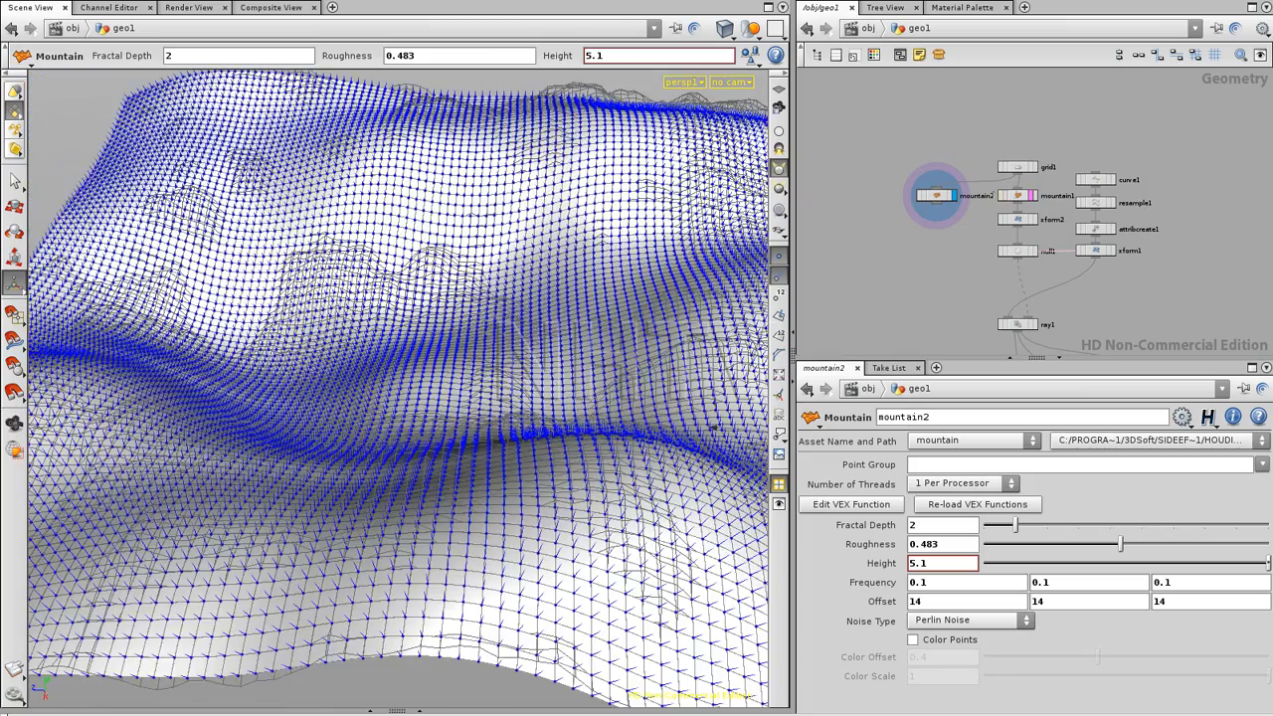
Set the mountain1 noise offset to 26 on all three axes and compare both terrains from the side.
click(1019, 194)
middle_drag(881, 601, 983, 577)
alt+drag(537, 313, 309, 305)
alt+drag(335, 288, 370, 304)
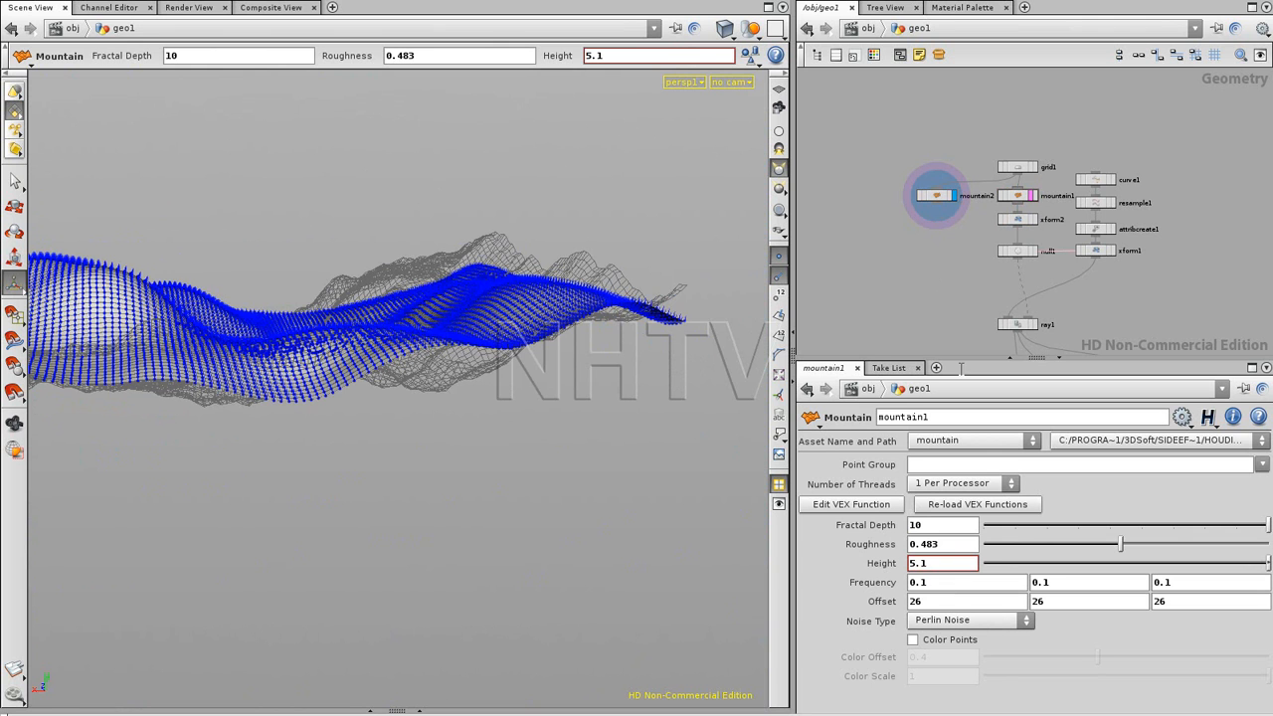
Delete the mountain2 node, move grid1 and mountain1 slightly higher in the network, and display mountain1.
drag(979, 232, 979, 232)
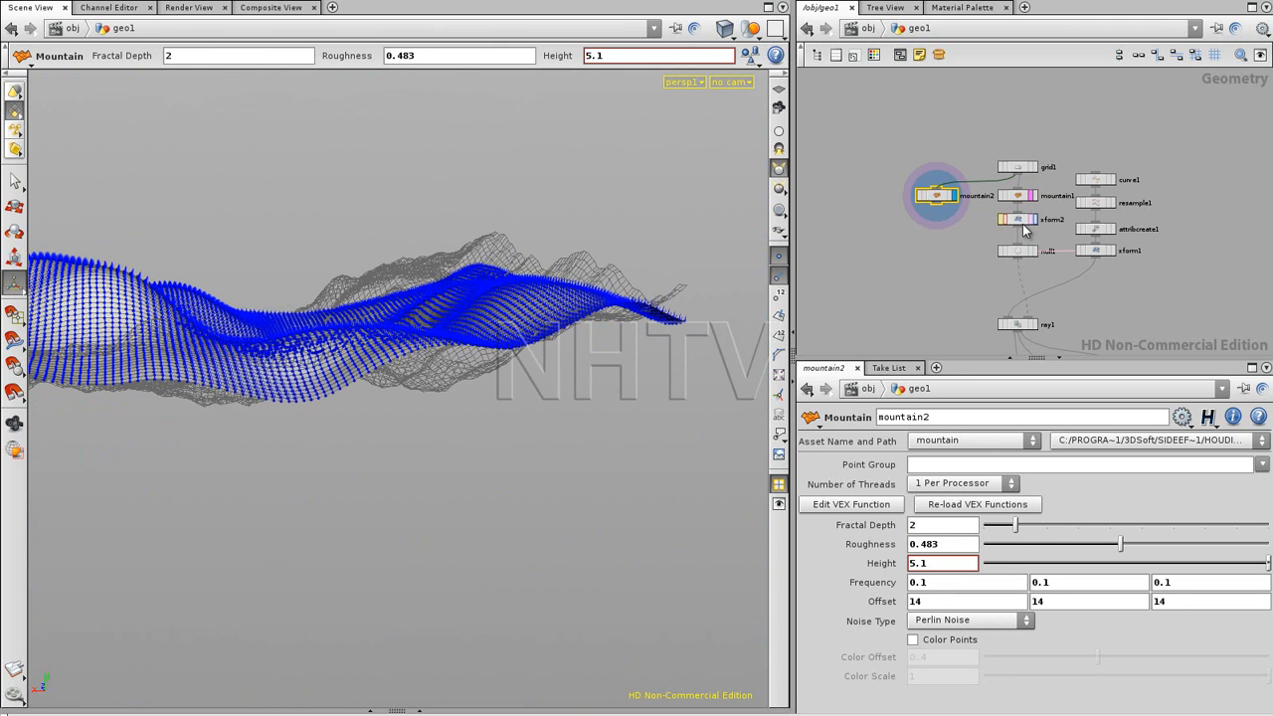
key(Delete)
drag(964, 123, 1062, 205)
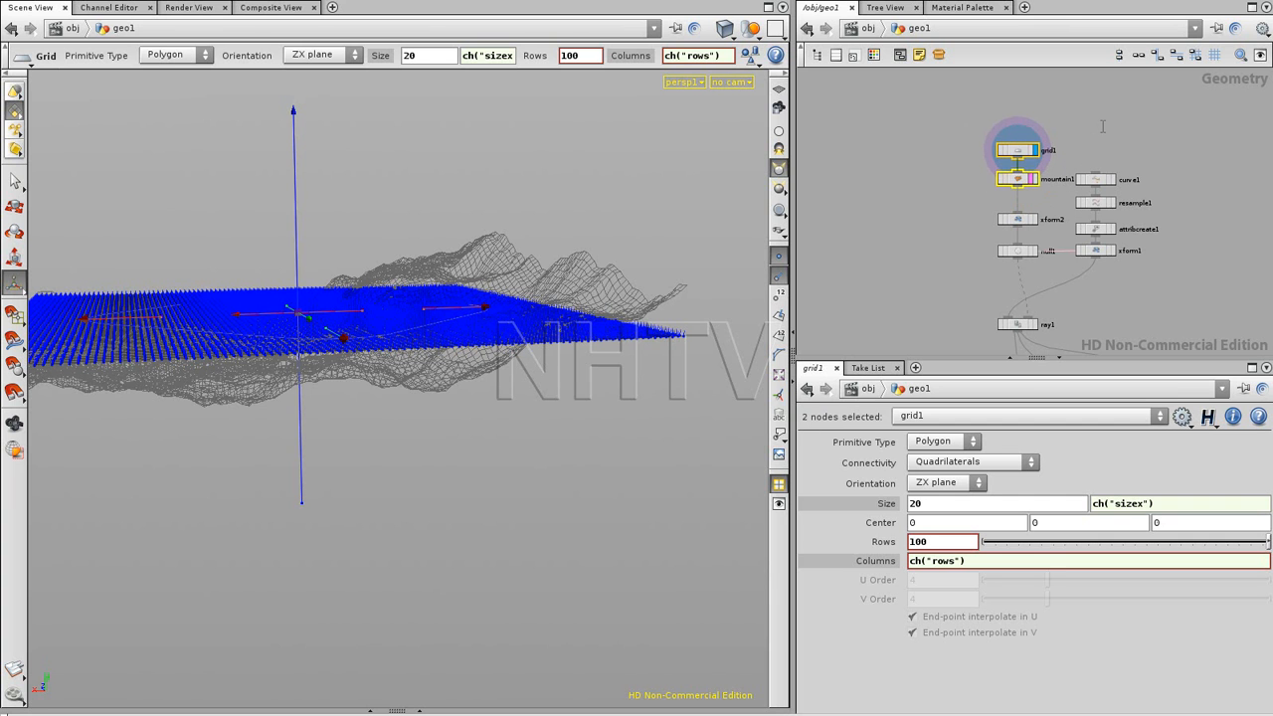
click(1034, 179)
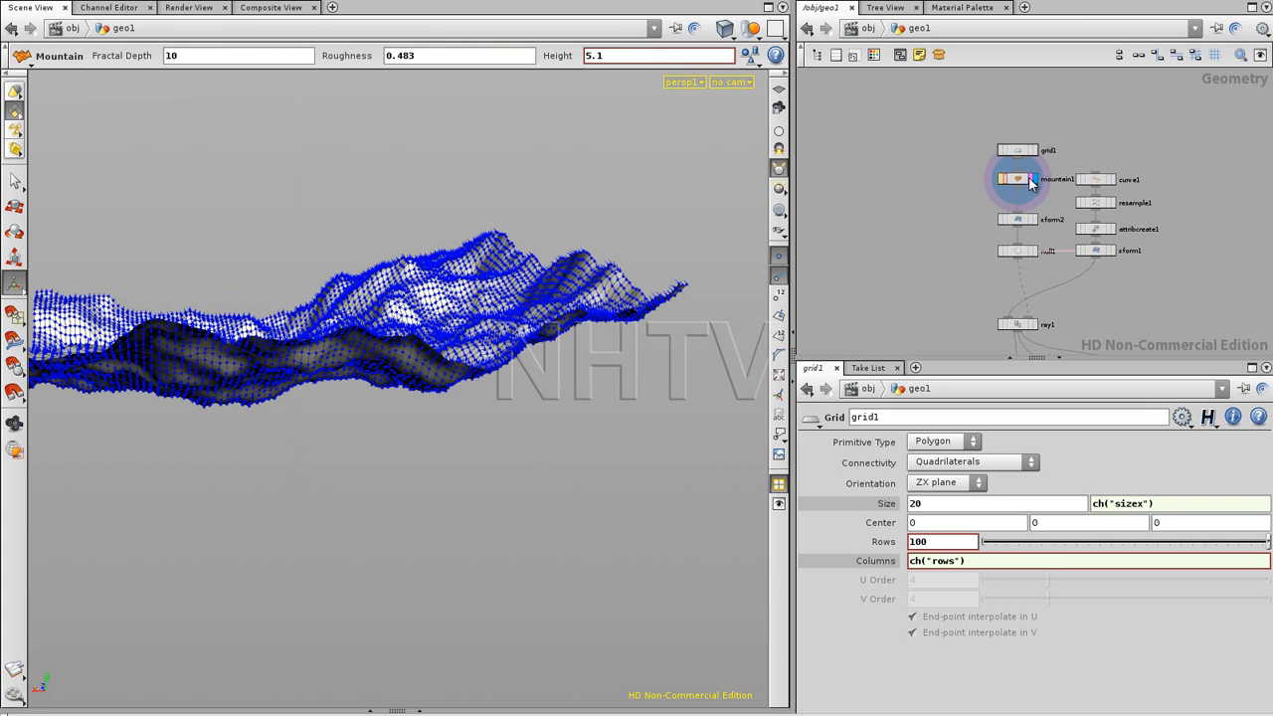
Create a reference copy of the mountain1 node and place it beside the original below grid1.
right_click(1017, 180)
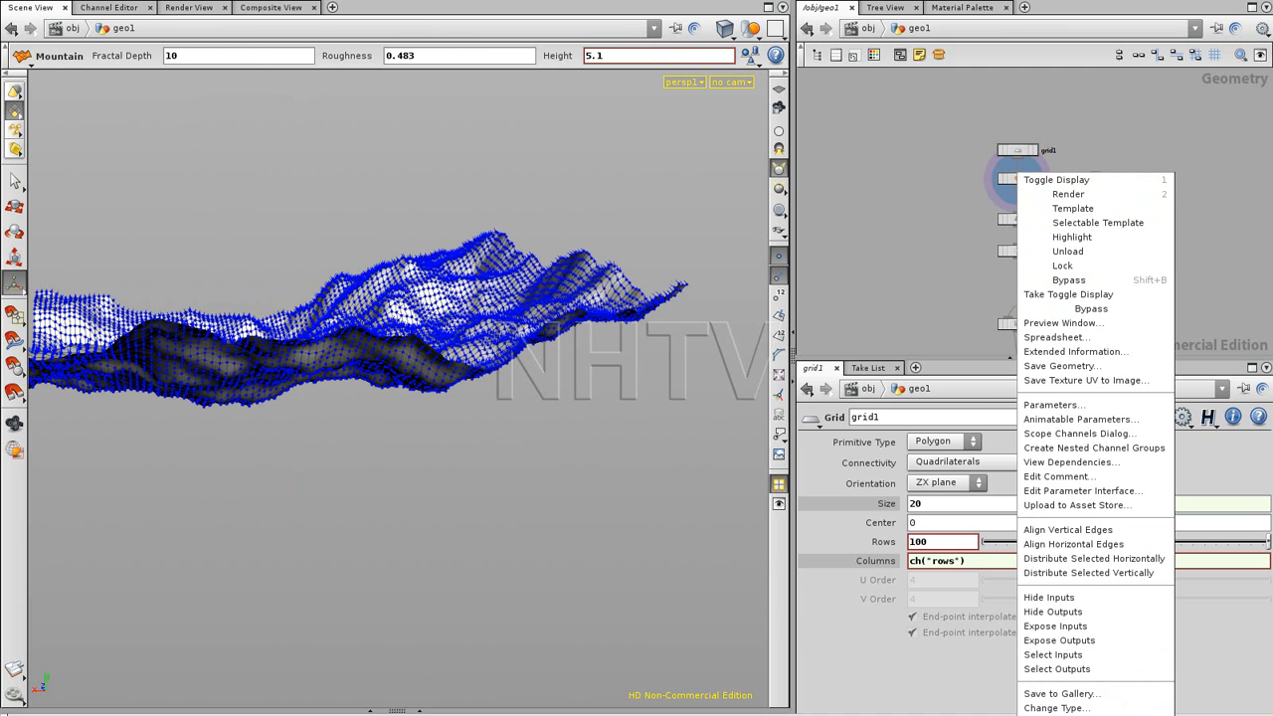
click(900, 248)
middle_drag(900, 248, 904, 148)
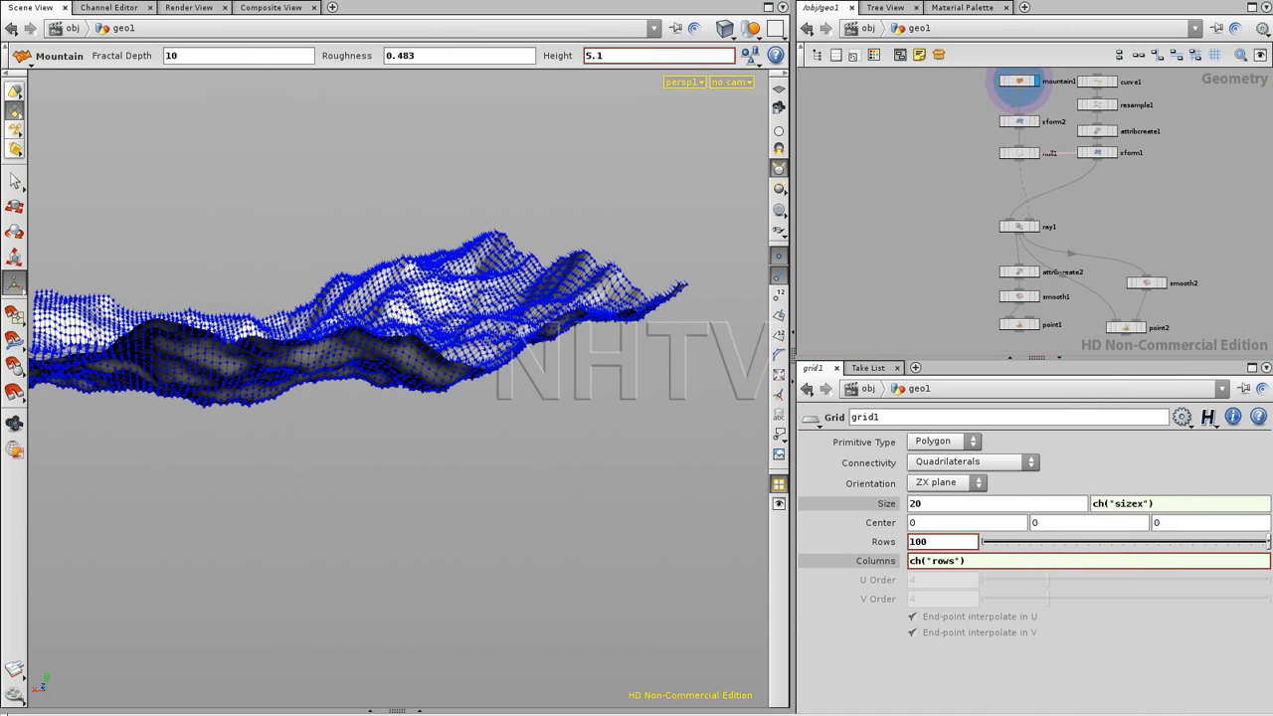
right_click(1015, 84)
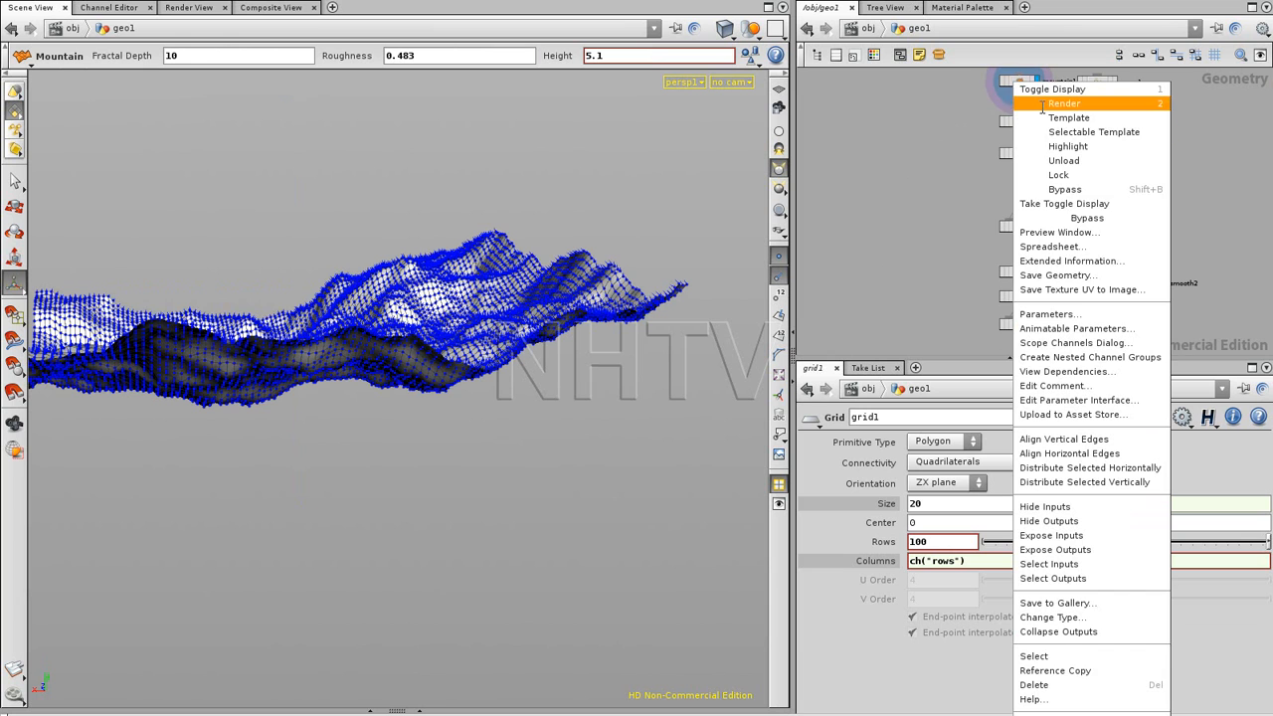
click(1076, 672)
drag(1041, 90, 950, 99)
middle_drag(930, 125, 912, 256)
right_drag(905, 256, 1040, 247)
middle_drag(1040, 248, 958, 290)
right_drag(958, 290, 911, 275)
click(899, 228)
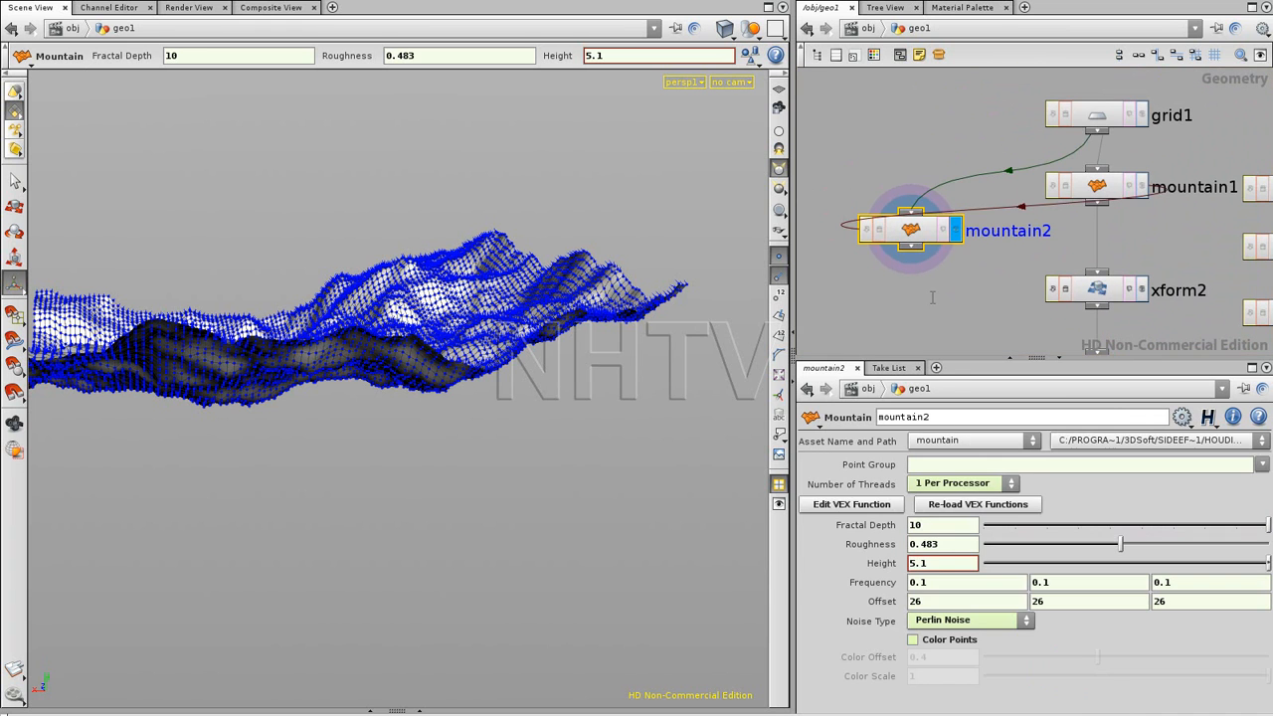
Reveal the reference expressions of mountain2's parameters and multiply its Fractal Depth expression by 0.25.
click(871, 464)
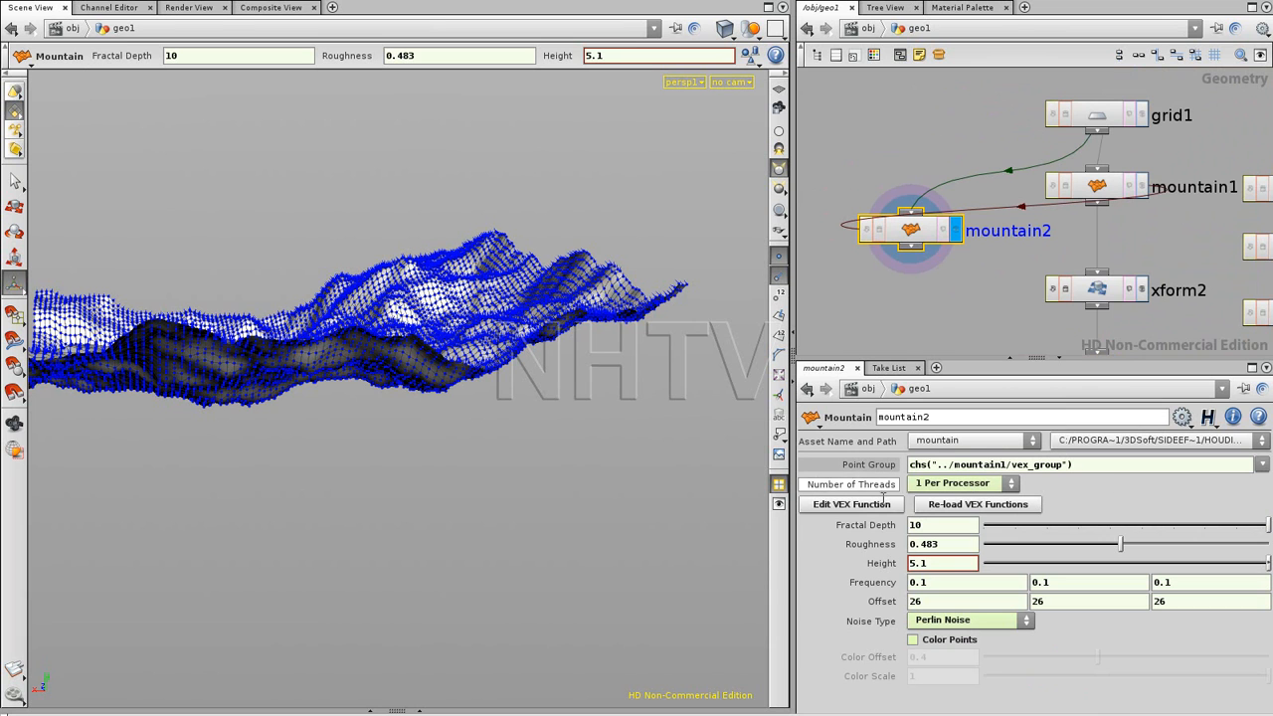
click(867, 525)
click(870, 544)
click(872, 563)
click(872, 583)
click(877, 601)
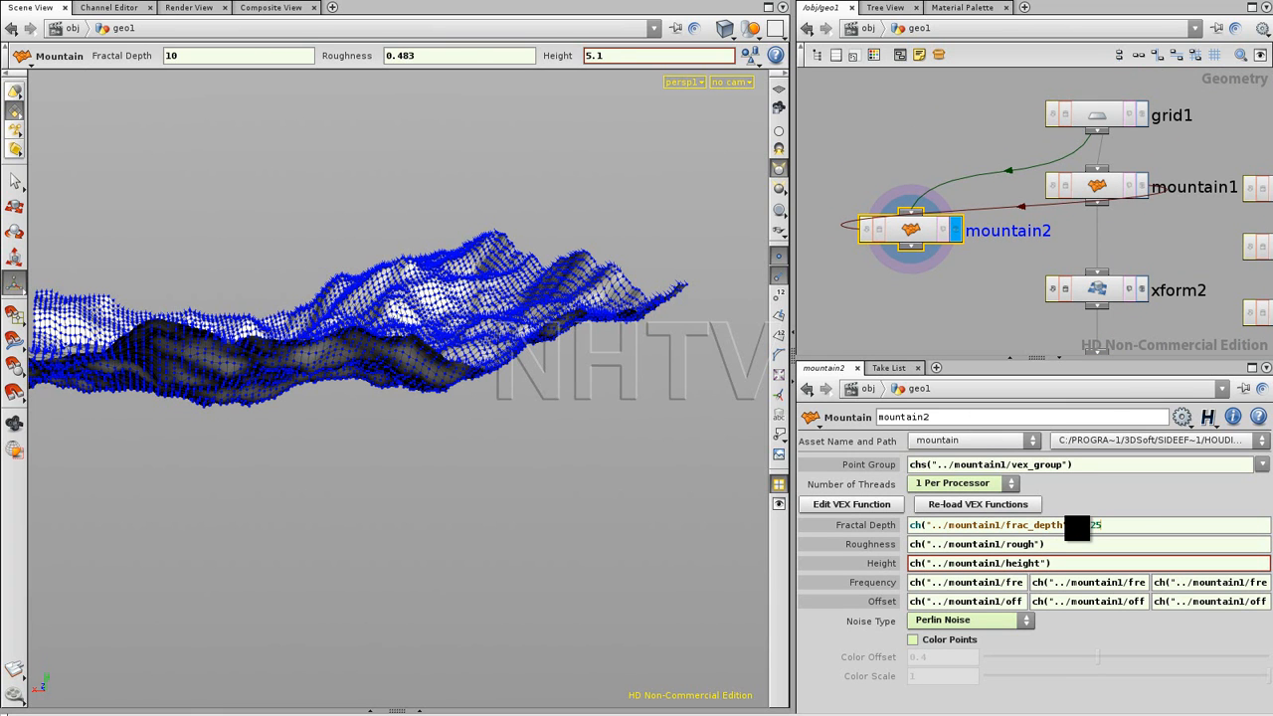
key(Return)
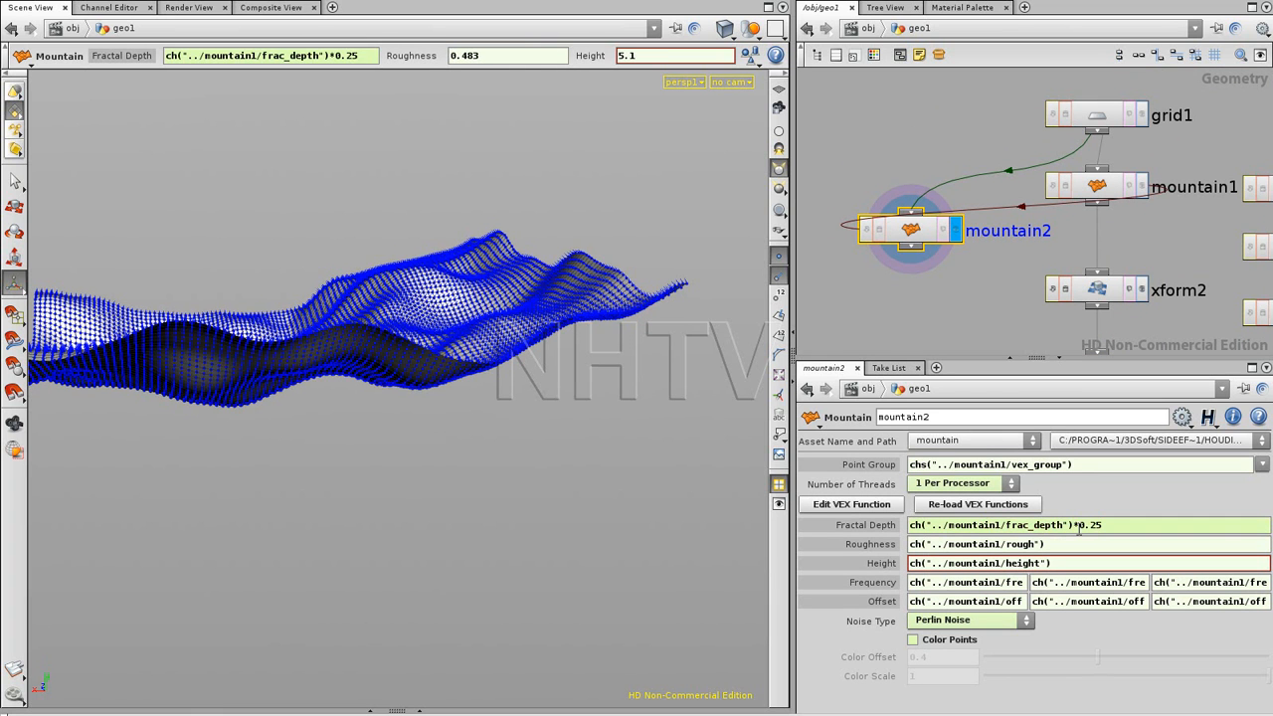
Set the mountain1 noise offset to 33 on all three axes and compare it with the displayed mountain2.
alt+drag(284, 262, 288, 393)
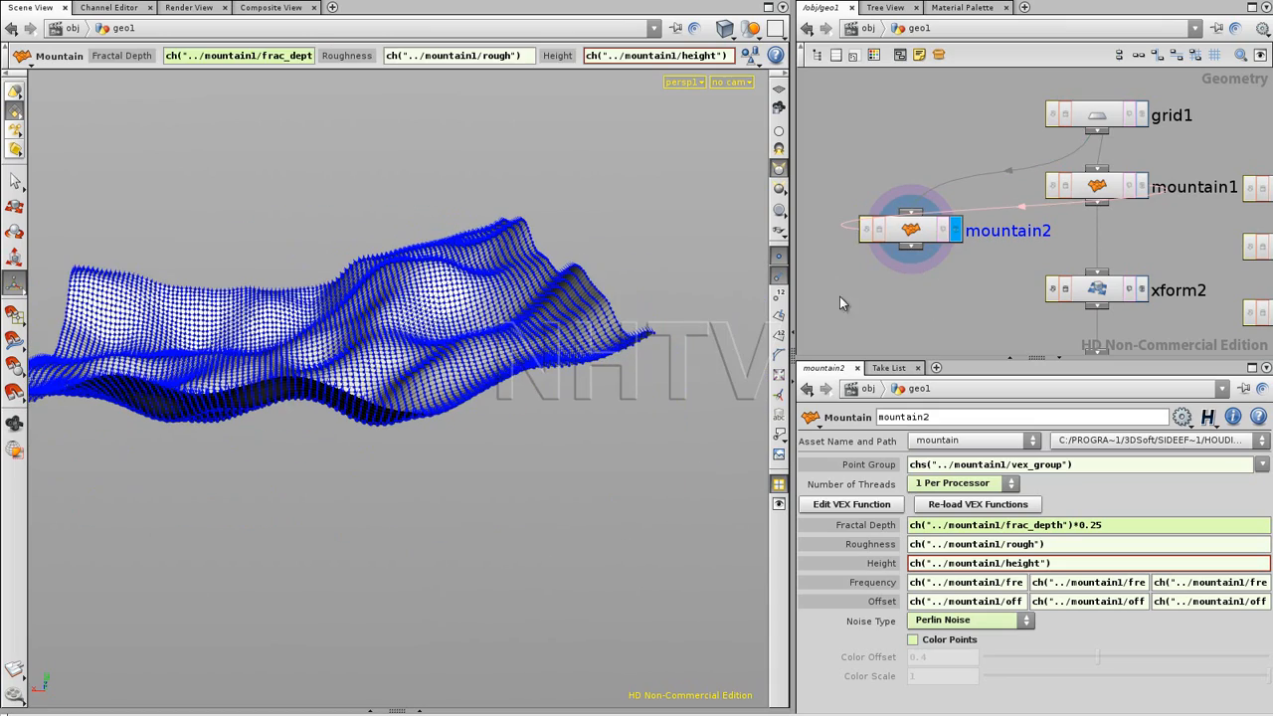
click(1092, 191)
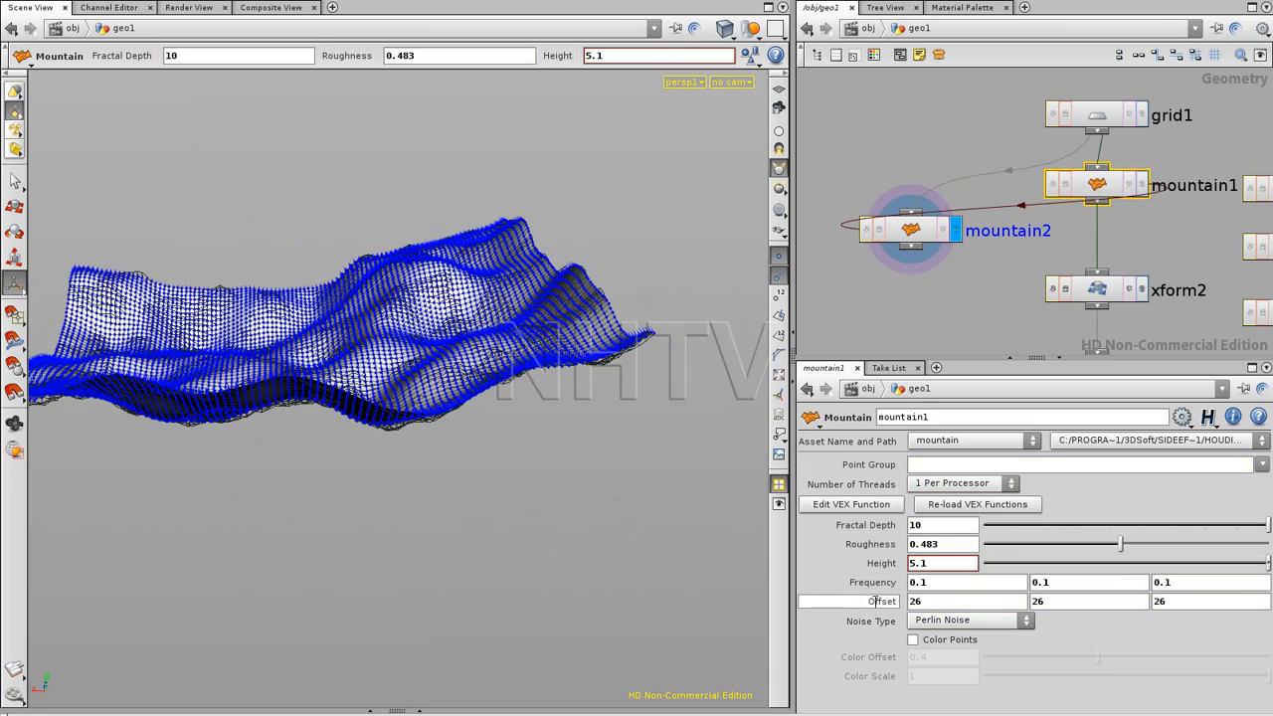
middle_drag(883, 601, 960, 574)
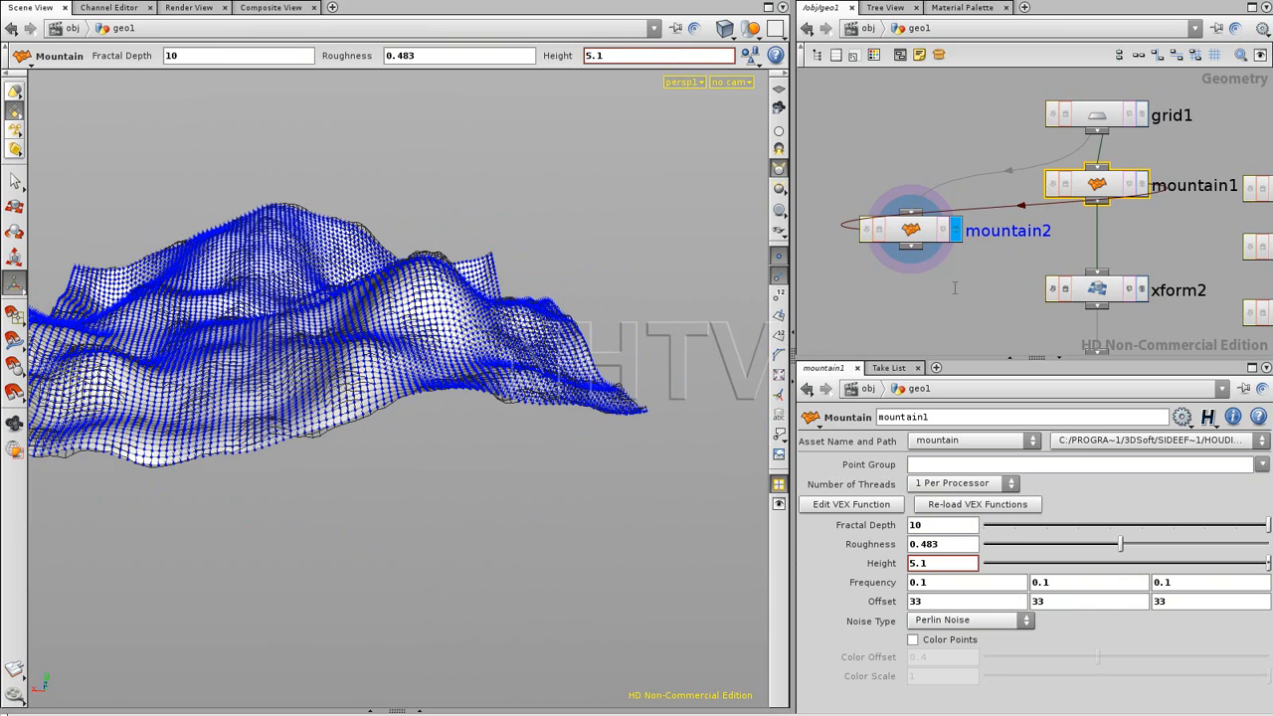
Connect mountain2 to null1, delete the xform2 node between mountain1 and null1, and place mountain2 directly above null1.
middle_drag(994, 278, 1016, 190)
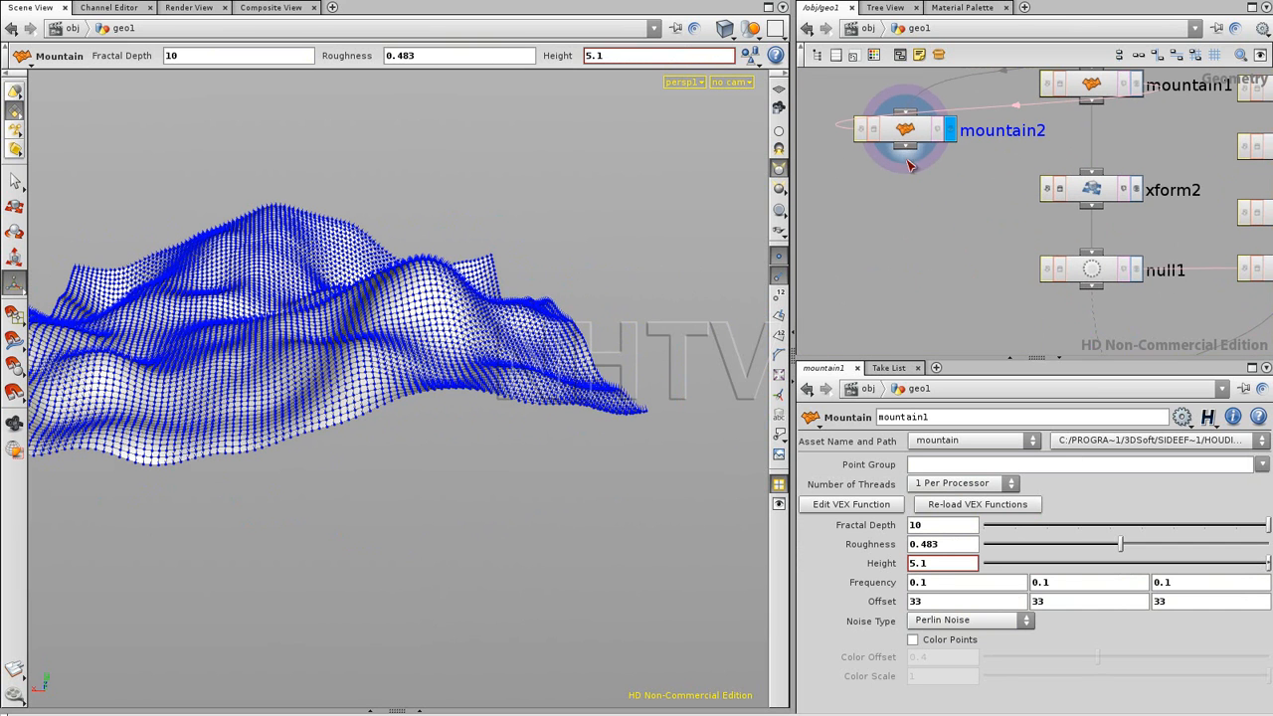
drag(905, 148, 1091, 256)
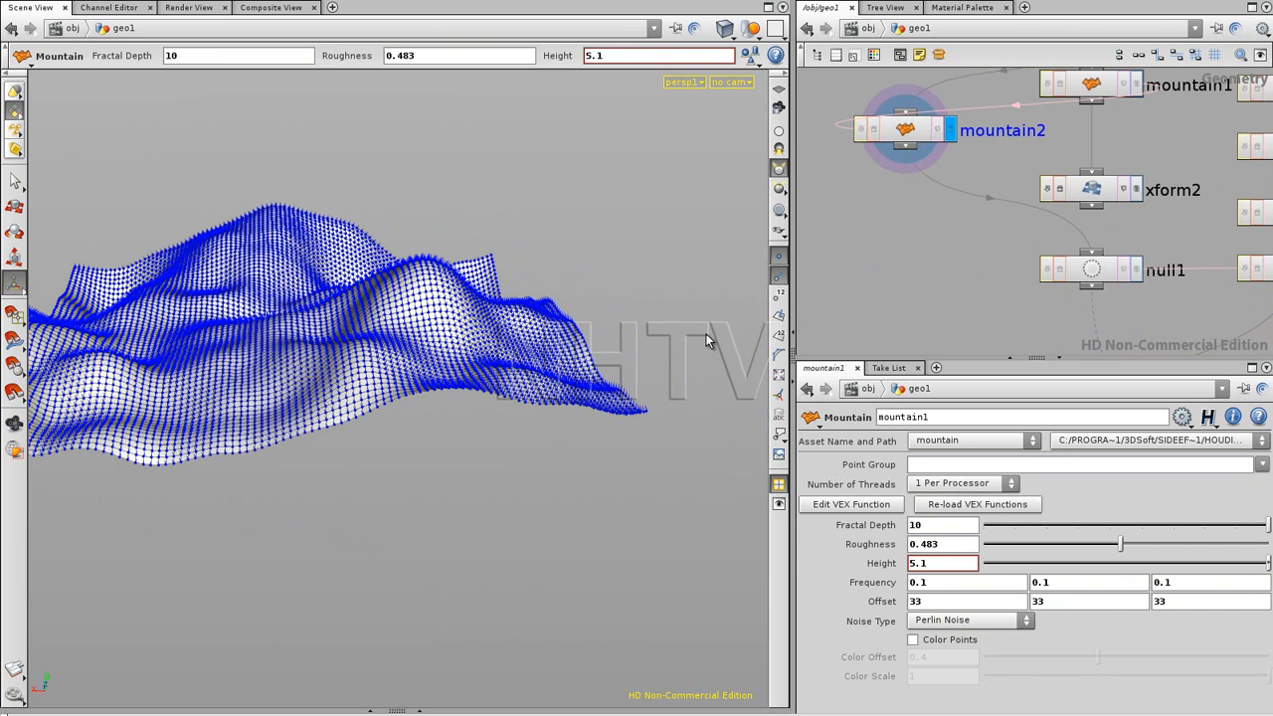
click(1103, 211)
key(Delete)
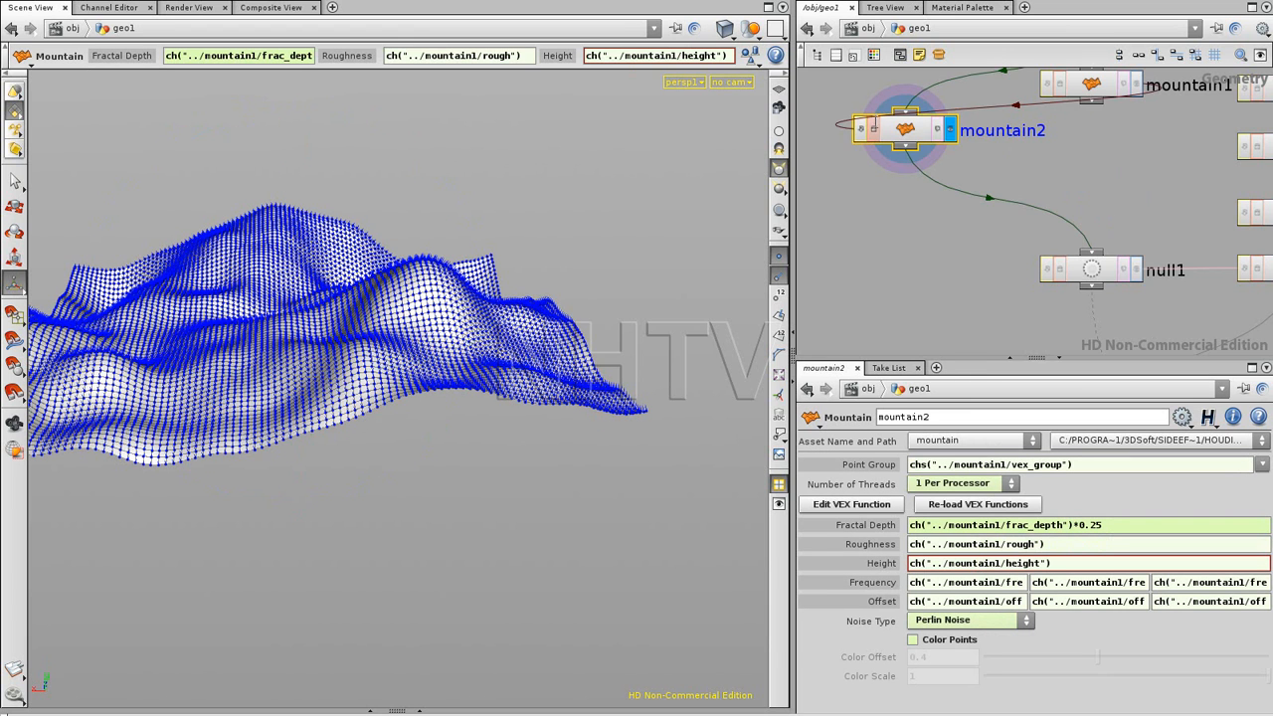
drag(899, 129, 1091, 177)
middle_drag(952, 128, 956, 226)
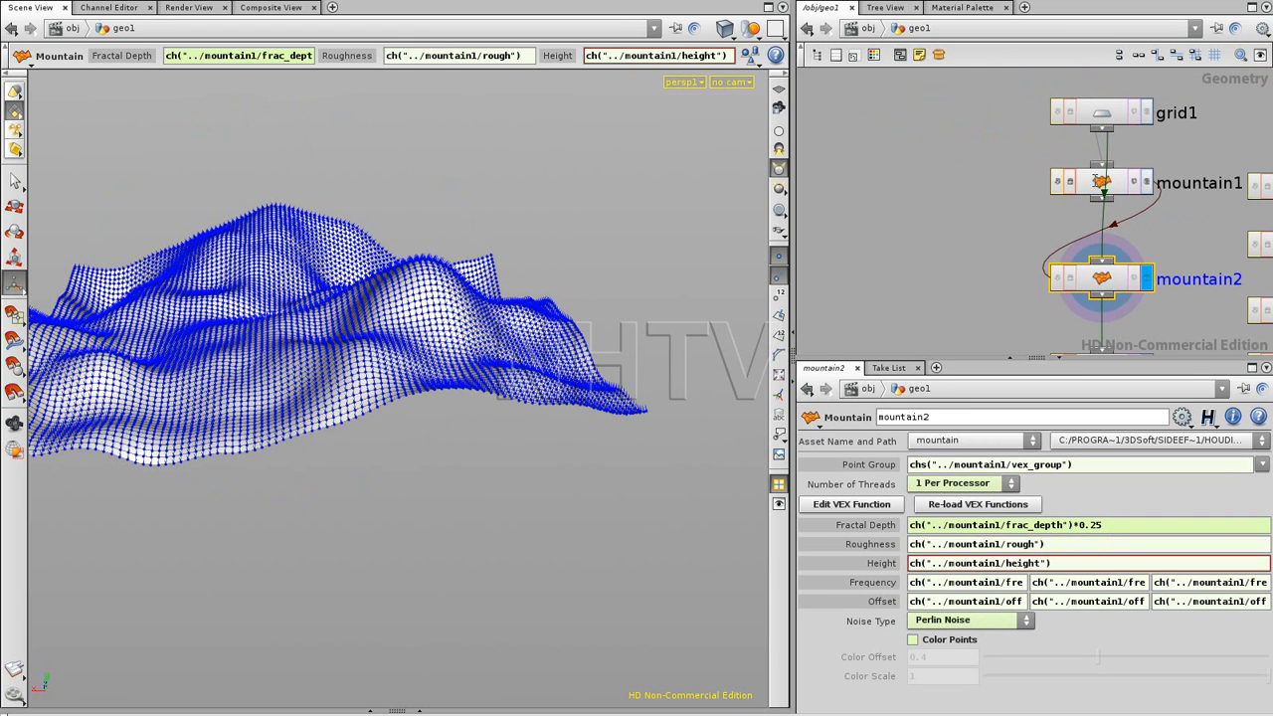
Move mountain1 beside mountain2, template it, and alternate the display between both terrains, ending on mountain2.
drag(1092, 199, 889, 211)
click(912, 208)
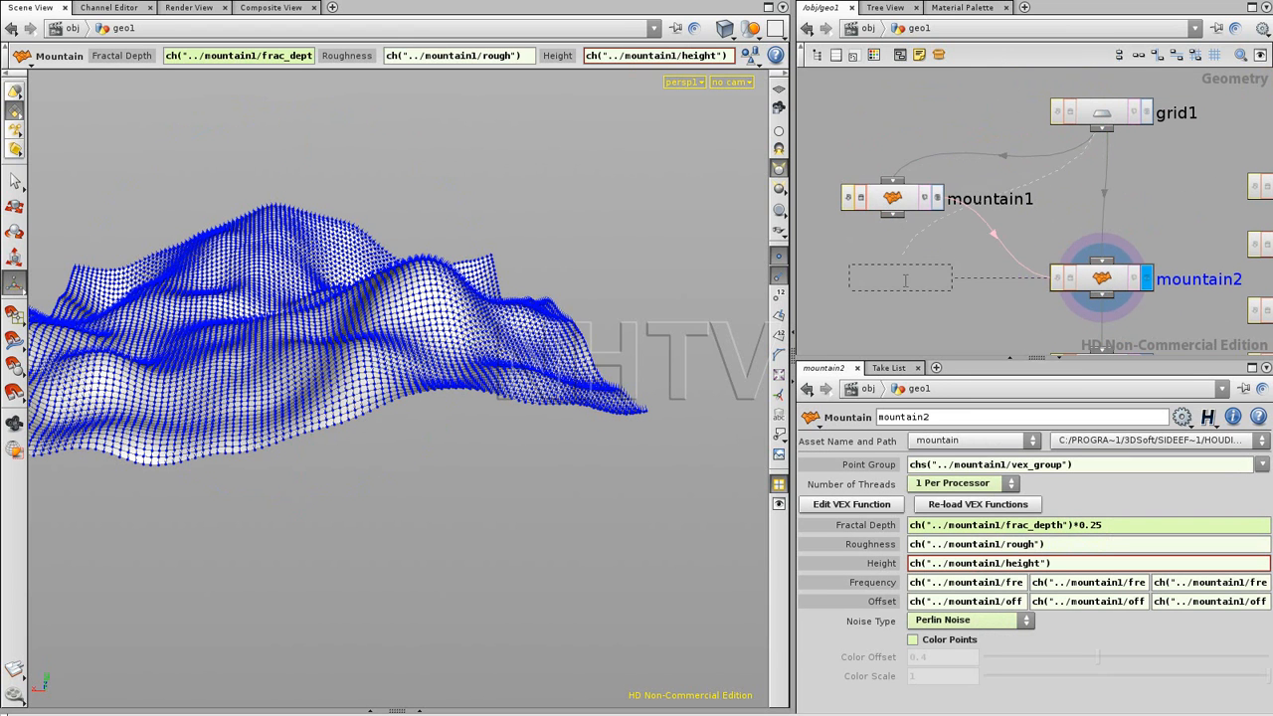
drag(905, 260, 907, 283)
click(933, 278)
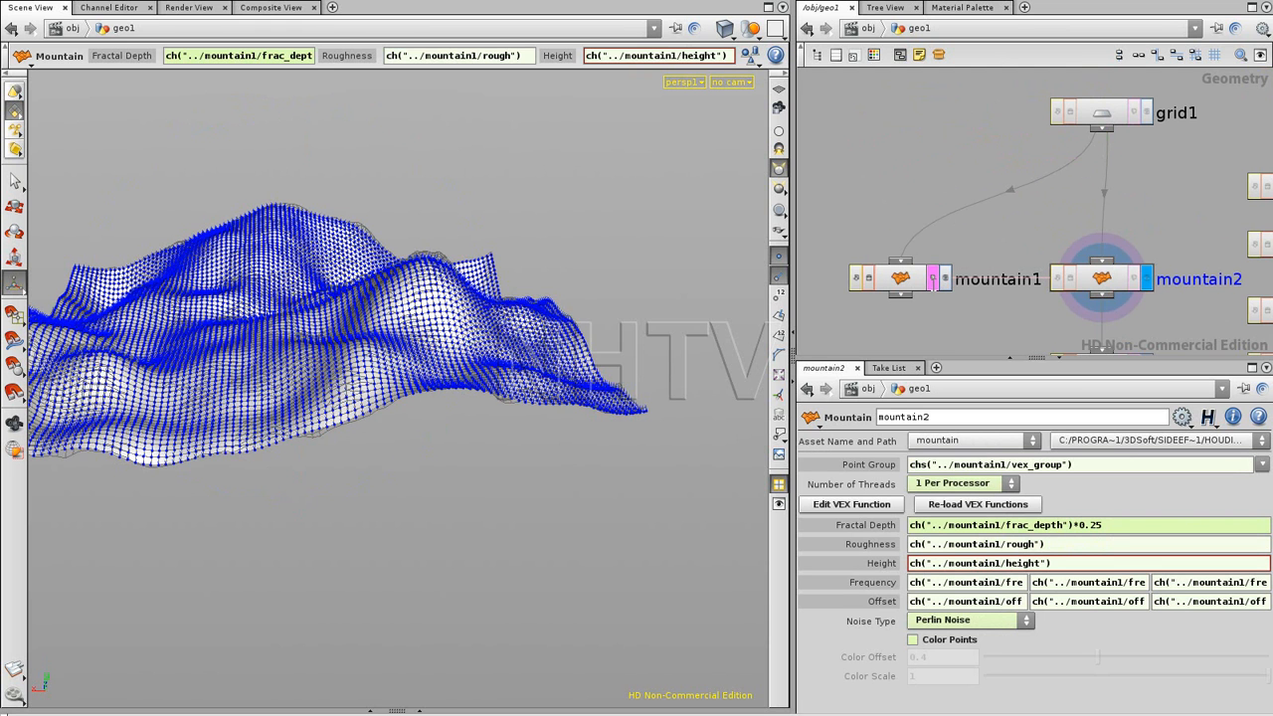
click(944, 278)
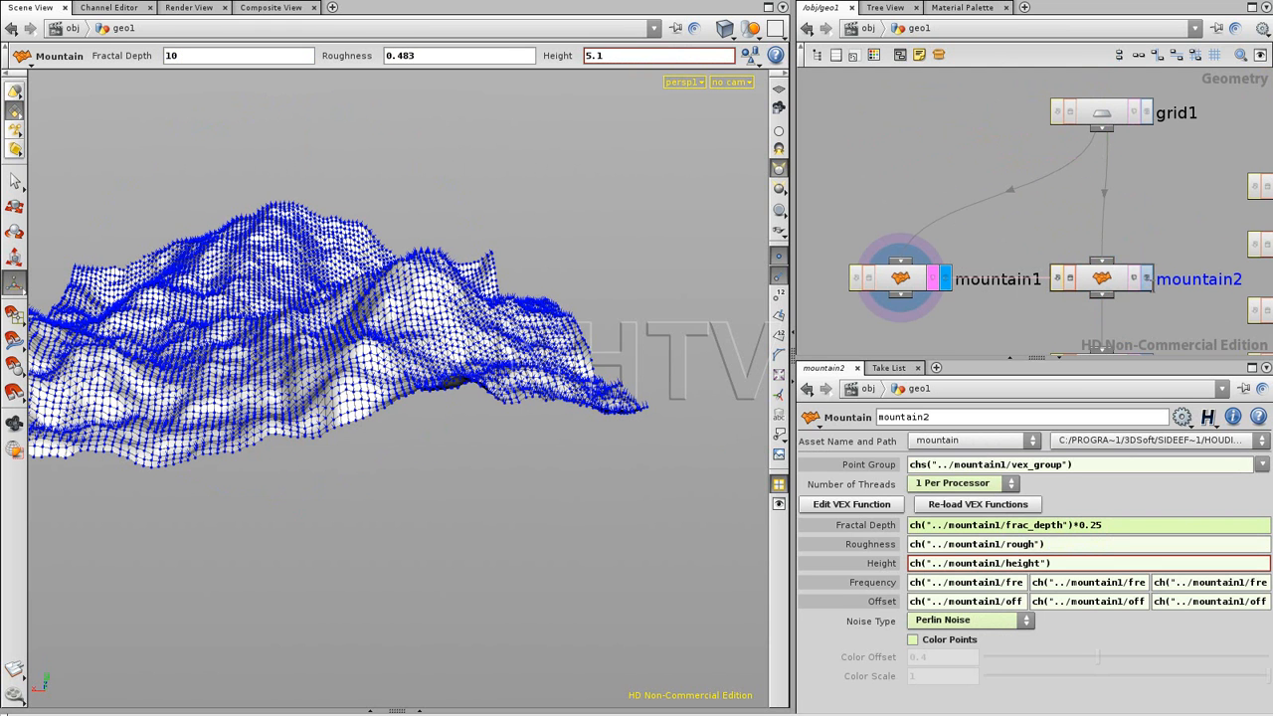
click(1146, 278)
Display ray1 and delete the attribcreate2, smooth1, point1, smooth2 and point2 nodes below it.
middle_drag(1166, 207, 1112, 47)
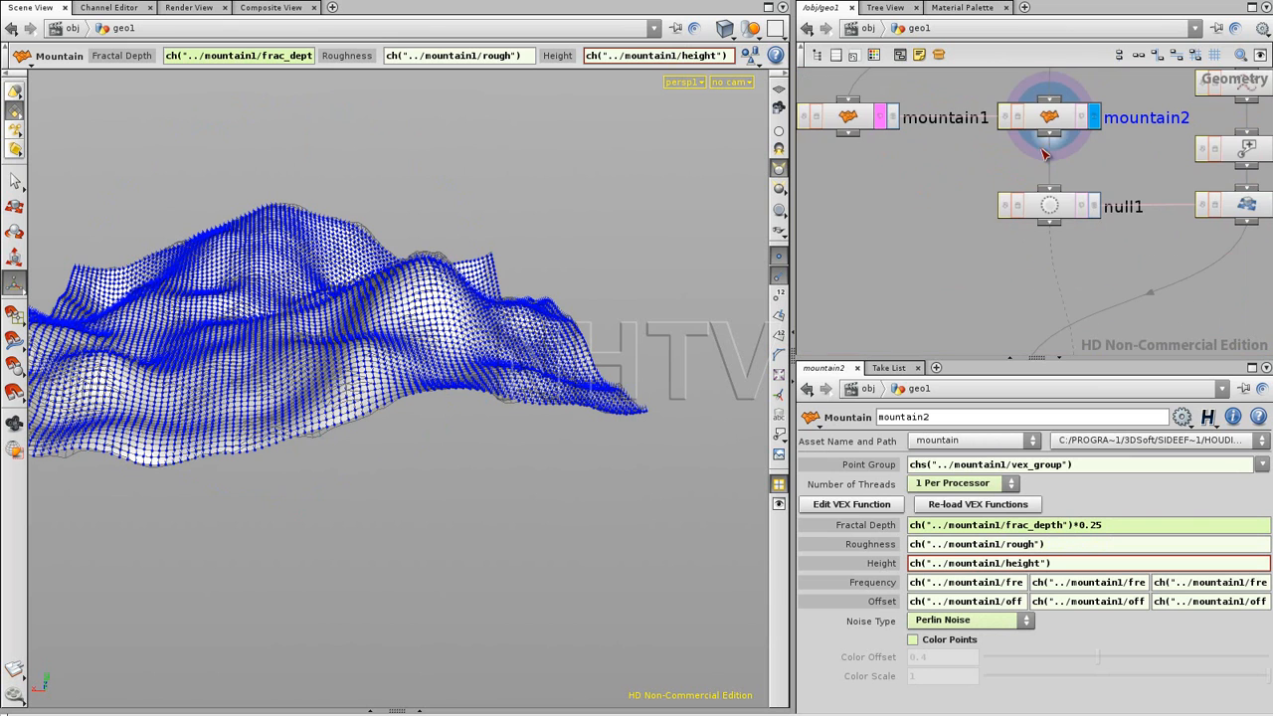
middle_drag(1012, 270, 1011, 159)
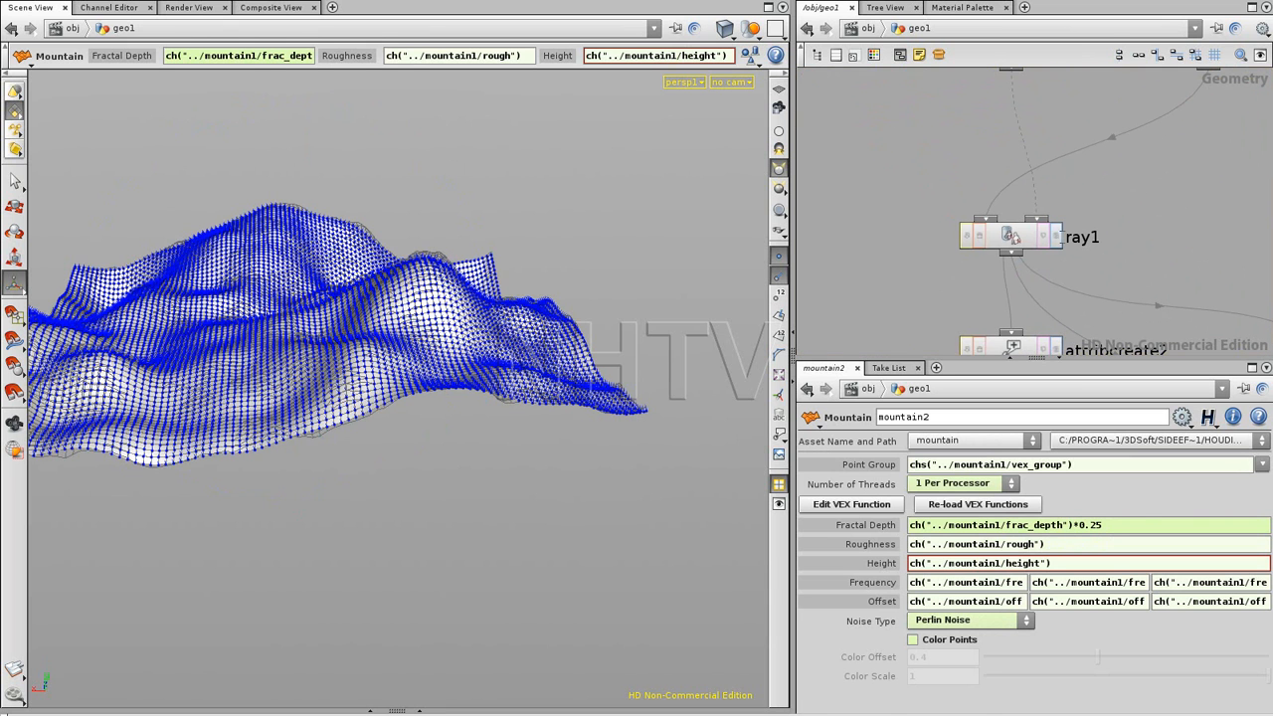
click(1056, 236)
click(1014, 244)
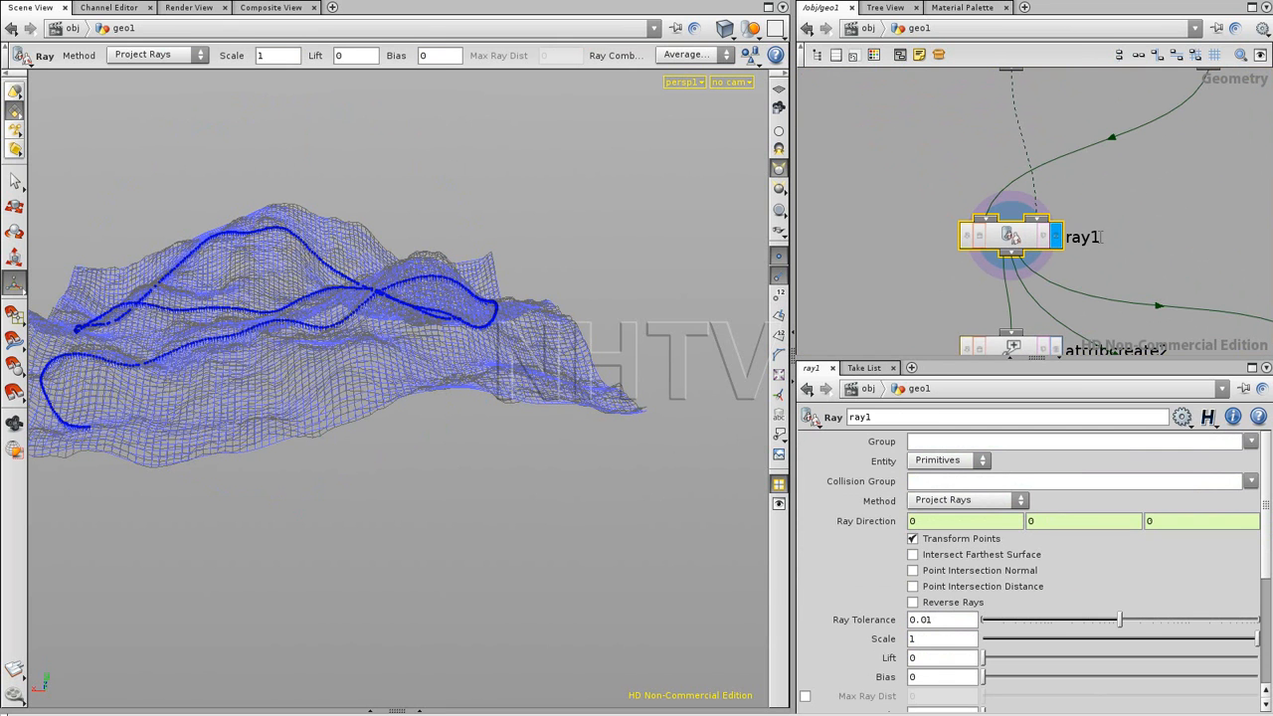
middle_drag(1184, 231, 1082, 108)
scroll(1131, 133, down, 5)
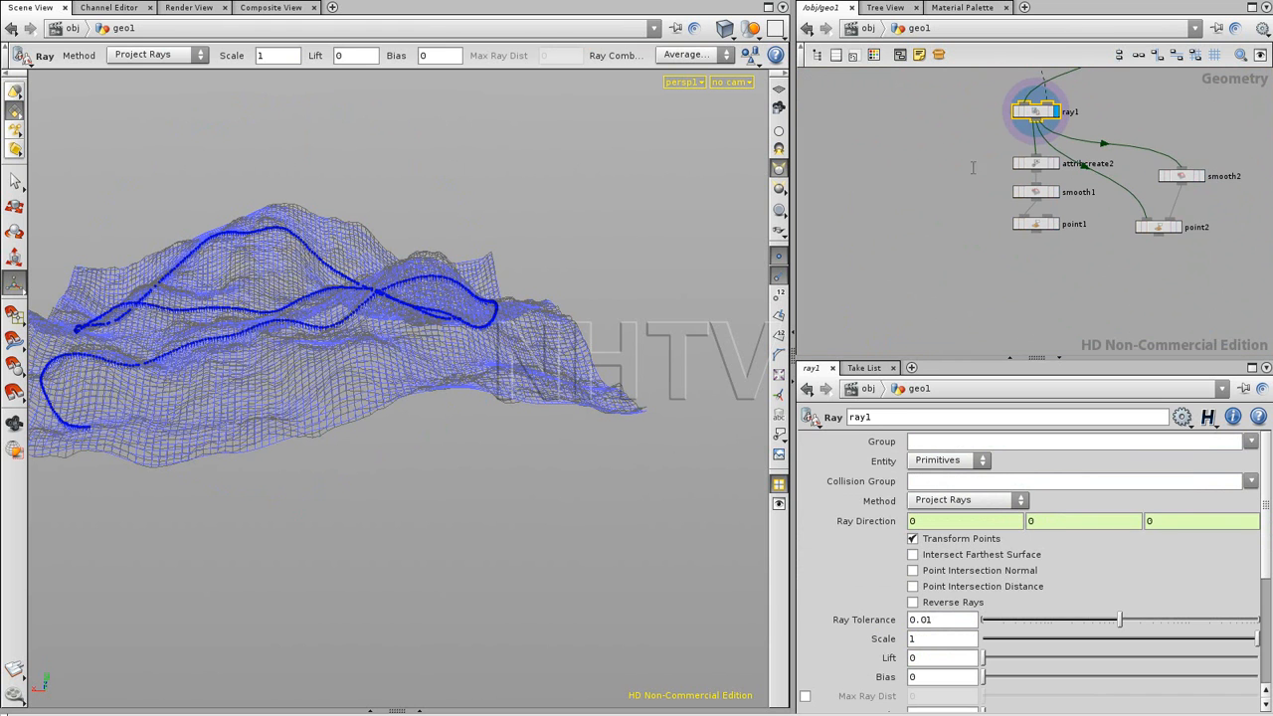
drag(968, 152, 1238, 276)
key(Delete)
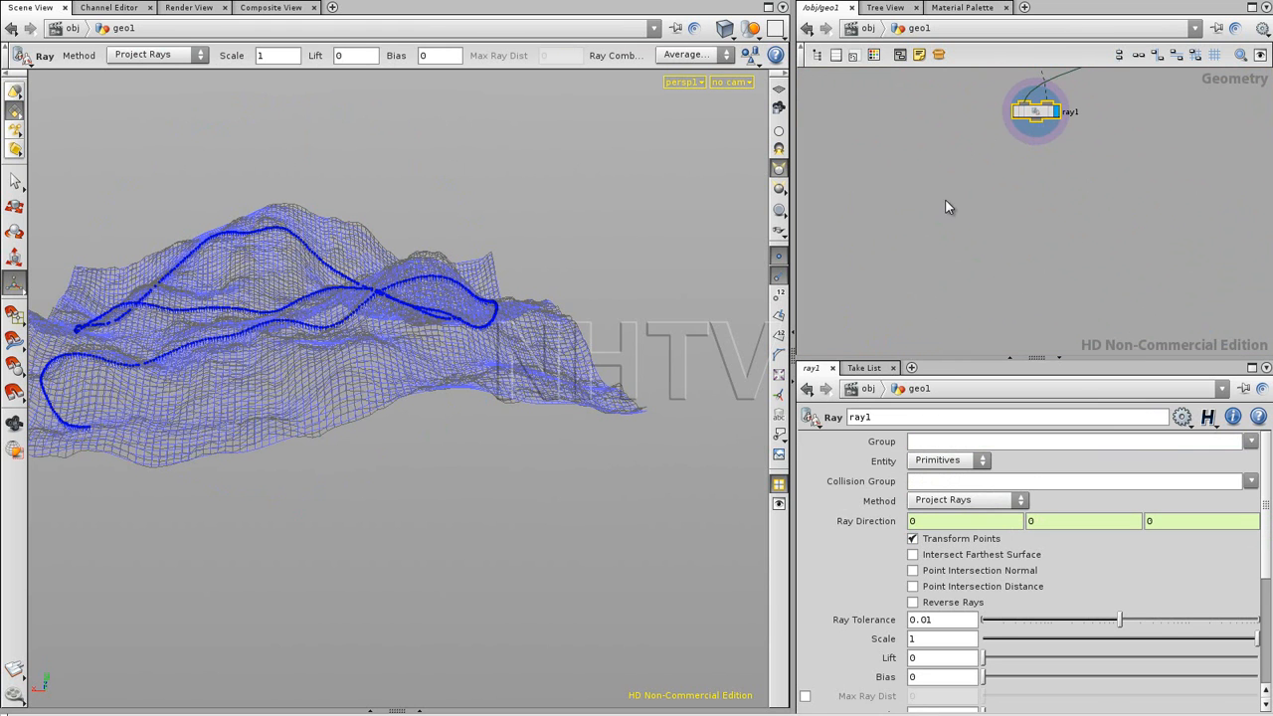
Turn off the template of mountain1 and compare the terrains by displaying mountain1 and then mountain2.
middle_drag(979, 222, 991, 330)
scroll(1000, 264, down, 2)
middle_drag(997, 248, 964, 274)
scroll(977, 278, up, 3)
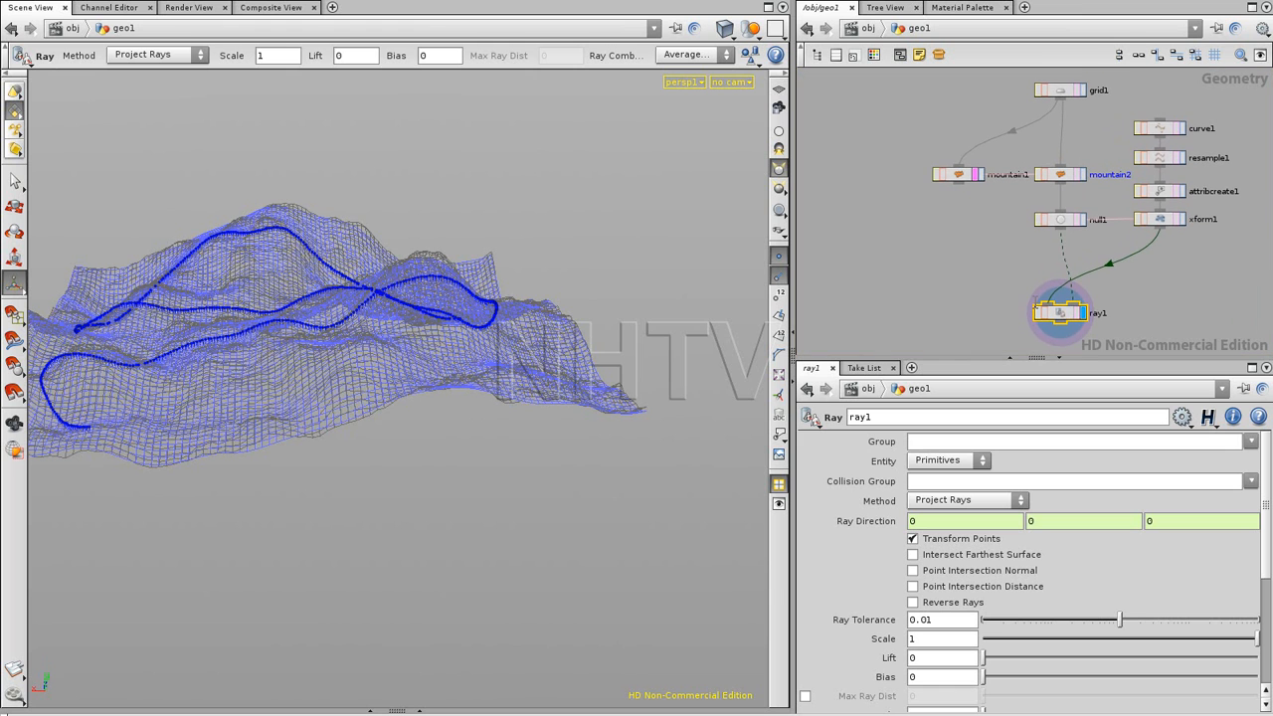
click(979, 174)
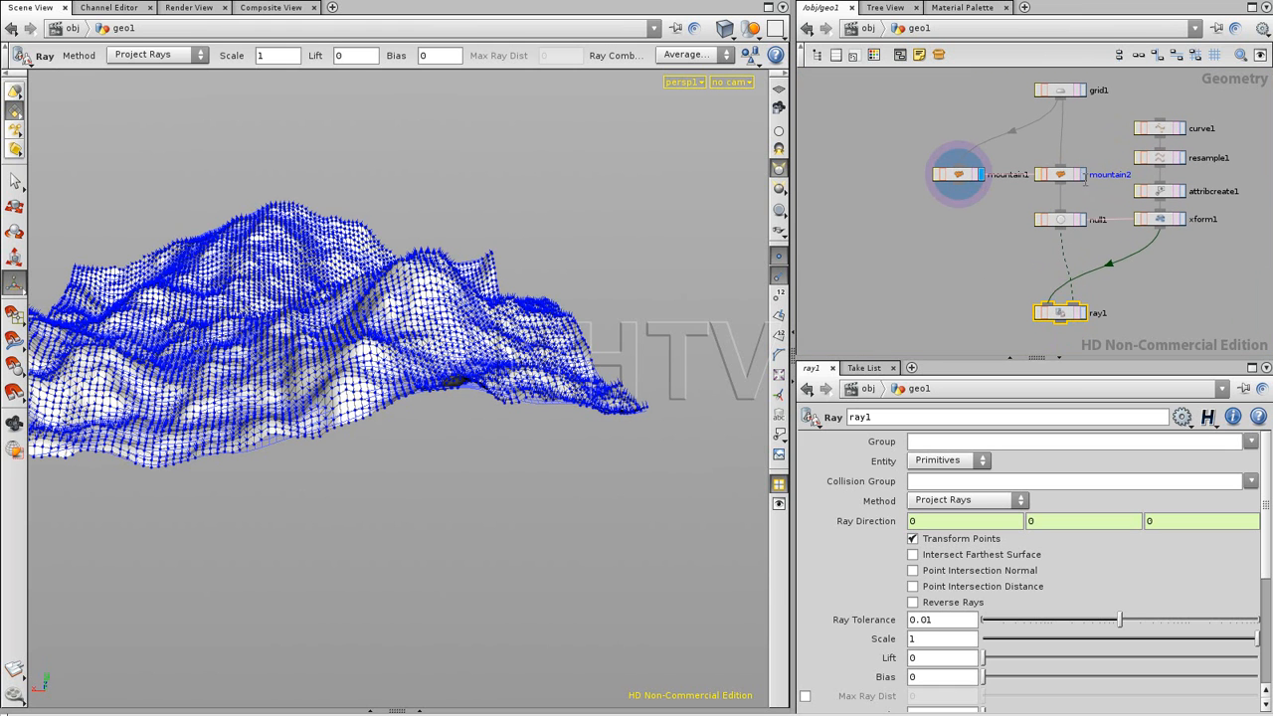
click(1082, 174)
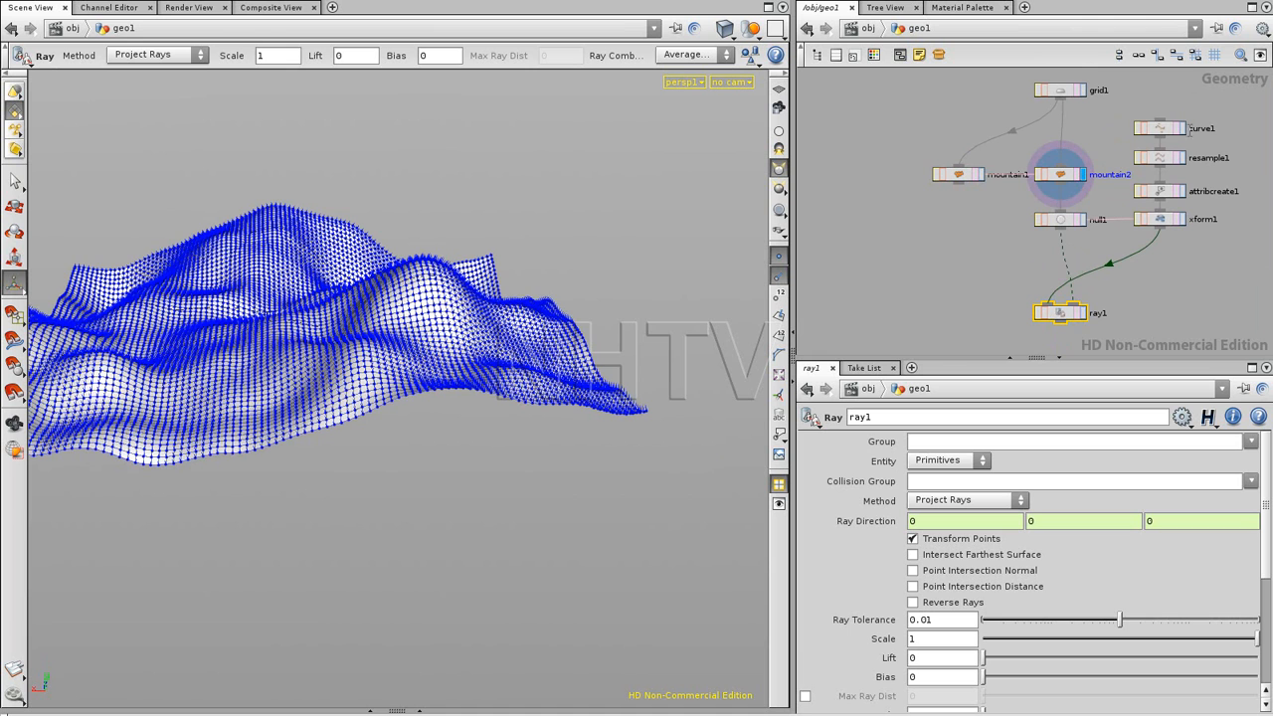
Display ray1 again and move it up closer to null1.
click(1083, 312)
click(1124, 314)
drag(1062, 282, 1062, 281)
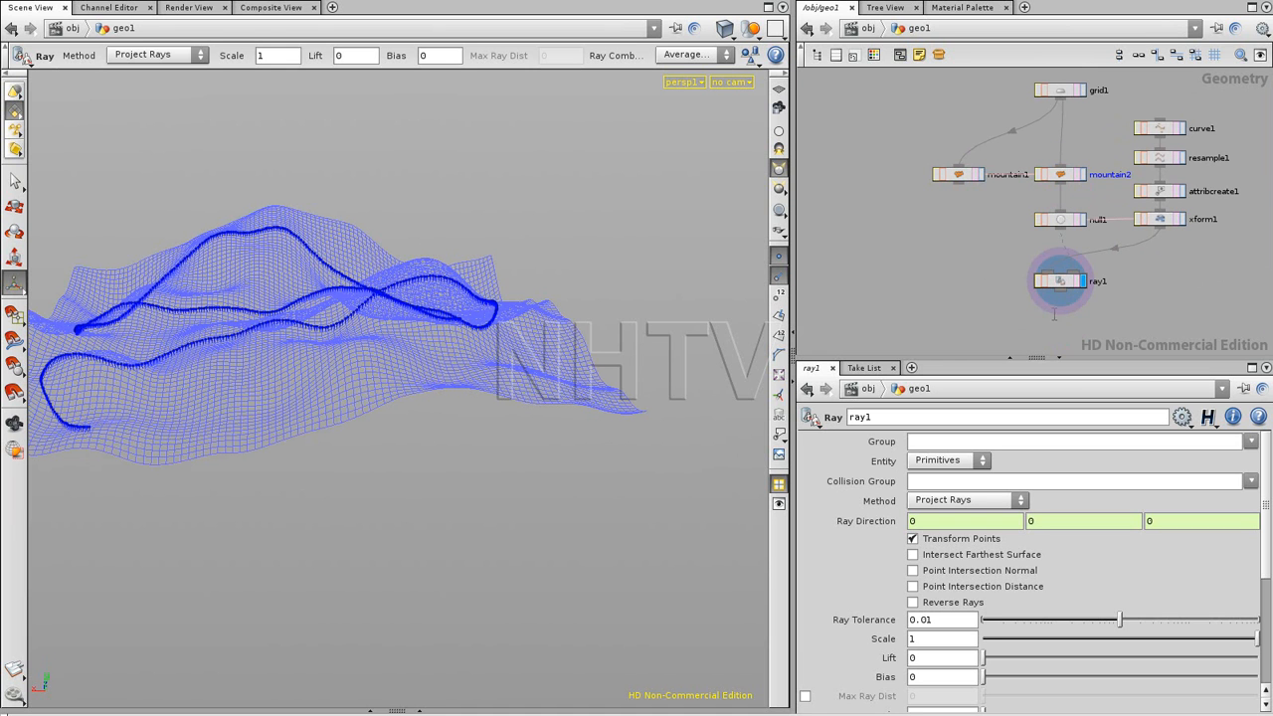
middle_drag(988, 309, 980, 270)
right_drag(979, 270, 997, 266)
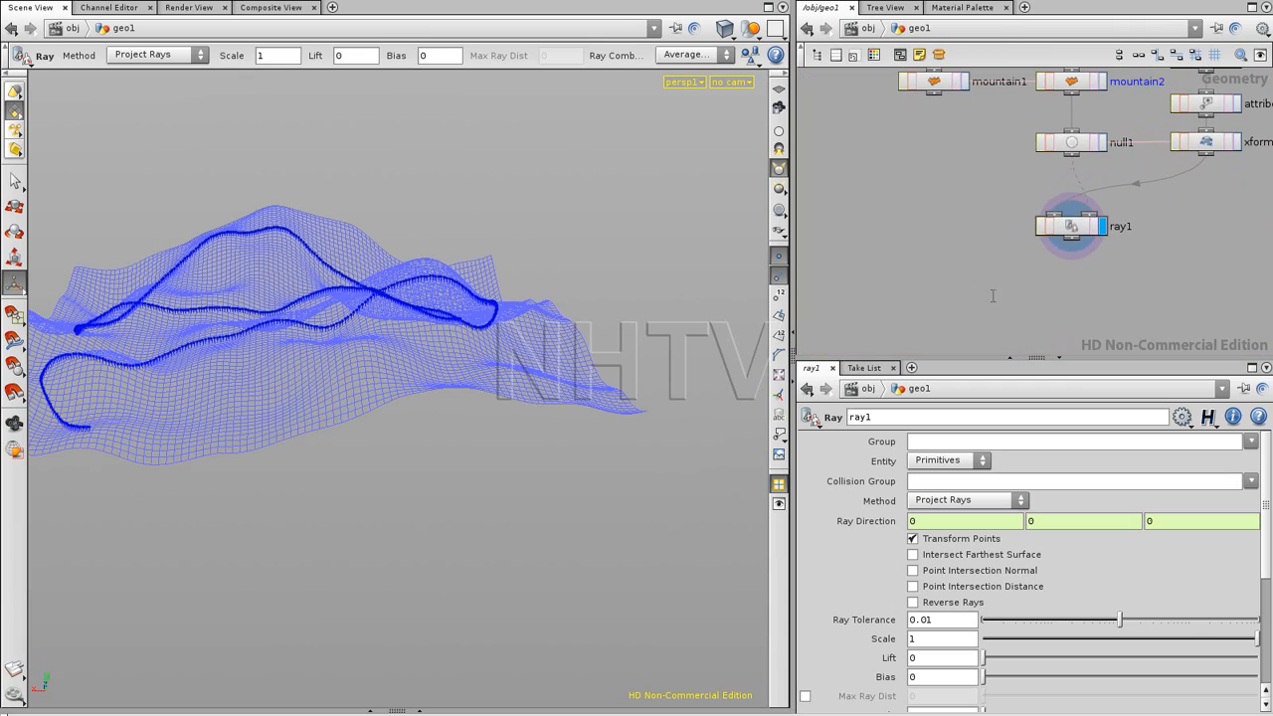
Examine from several angles how the projected curve follows the smoother terrain.
key(Escape)
drag(423, 308, 557, 228)
right_drag(557, 228, 557, 372)
middle_drag(557, 372, 444, 295)
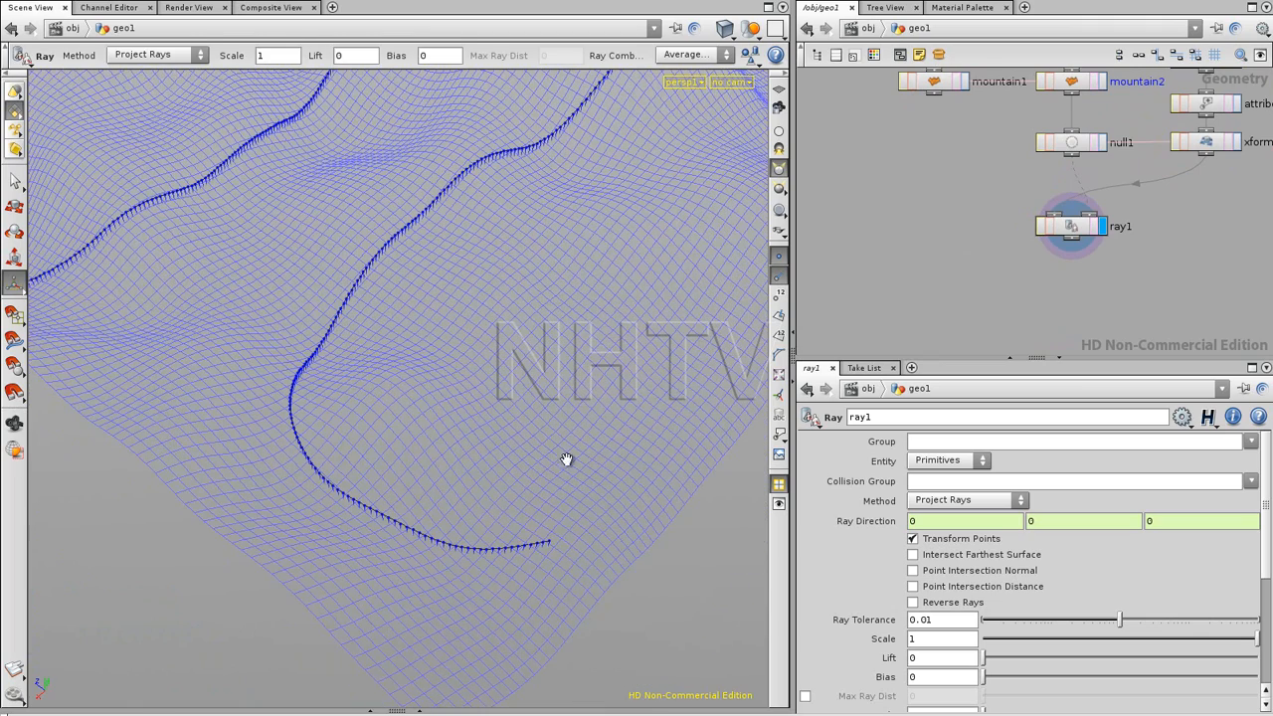
key(Escape)
middle_drag(616, 338, 651, 363)
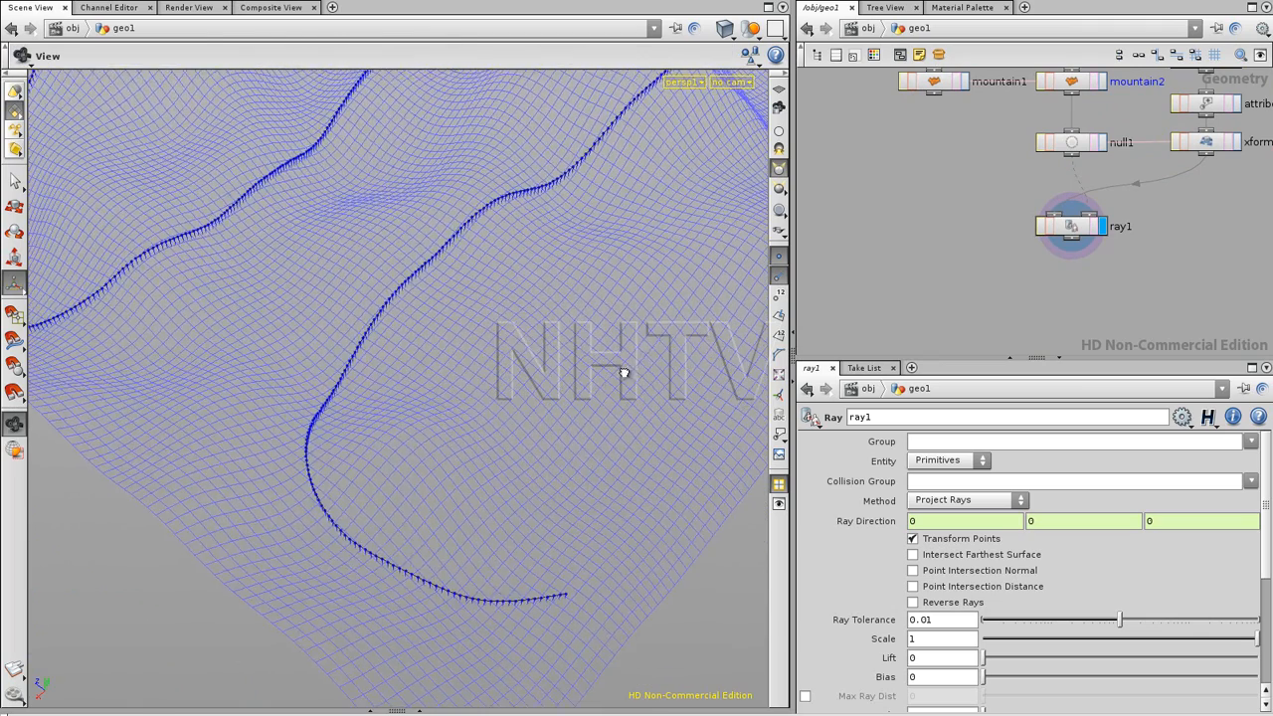
right_drag(650, 364, 581, 383)
drag(578, 386, 522, 390)
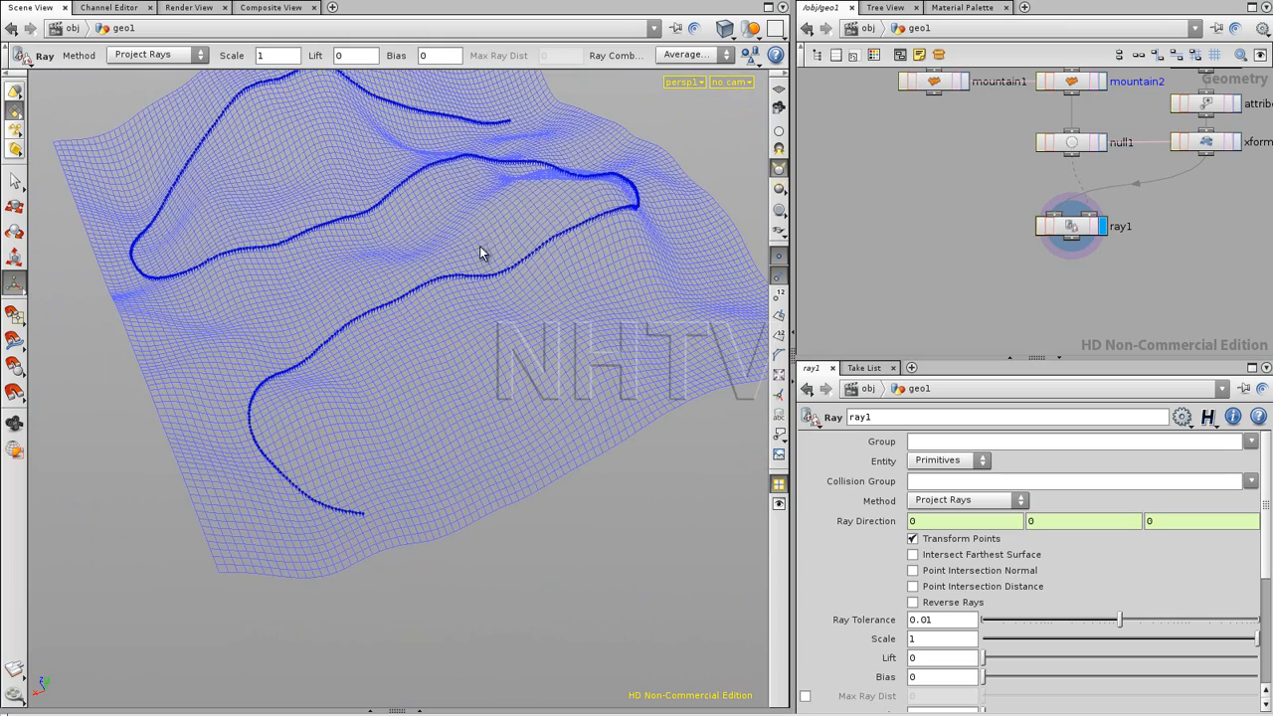
alt+middle_drag(521, 230, 500, 325)
scroll(486, 305, up, 3)
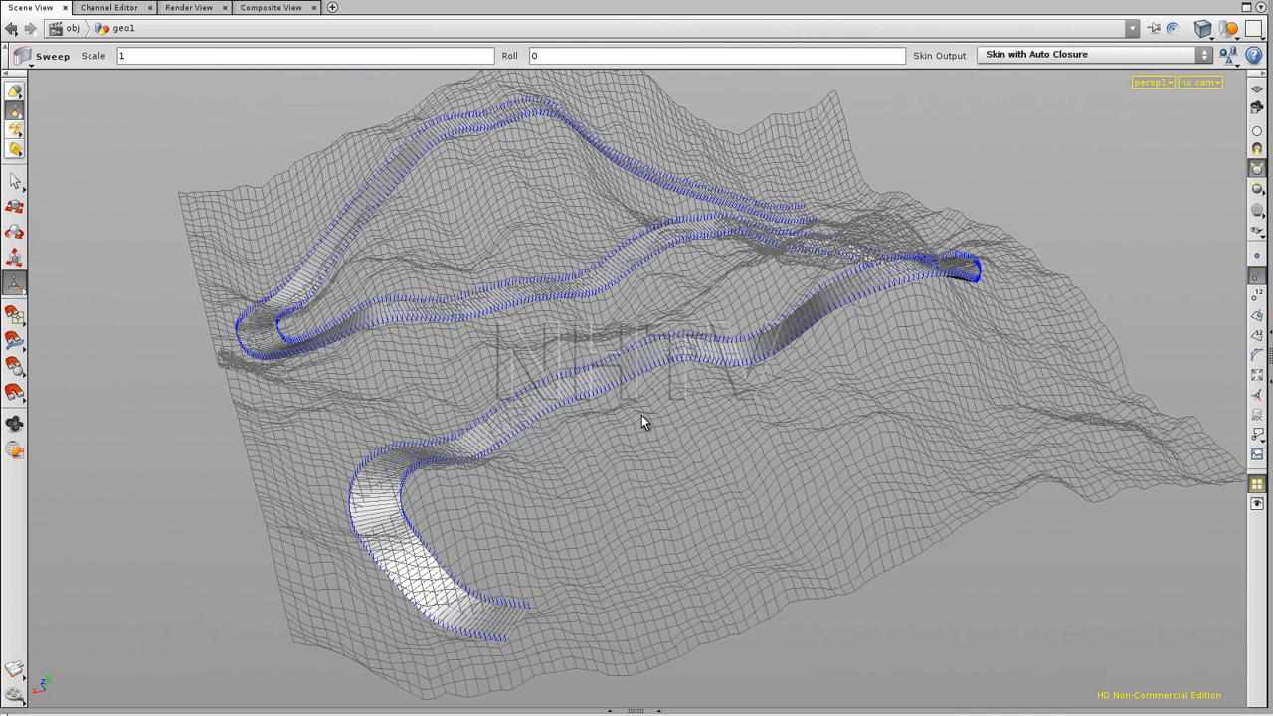
Inspect the swept road surface against the original terrain from several angles and up close.
key(Escape)
alt+drag(657, 408, 450, 388)
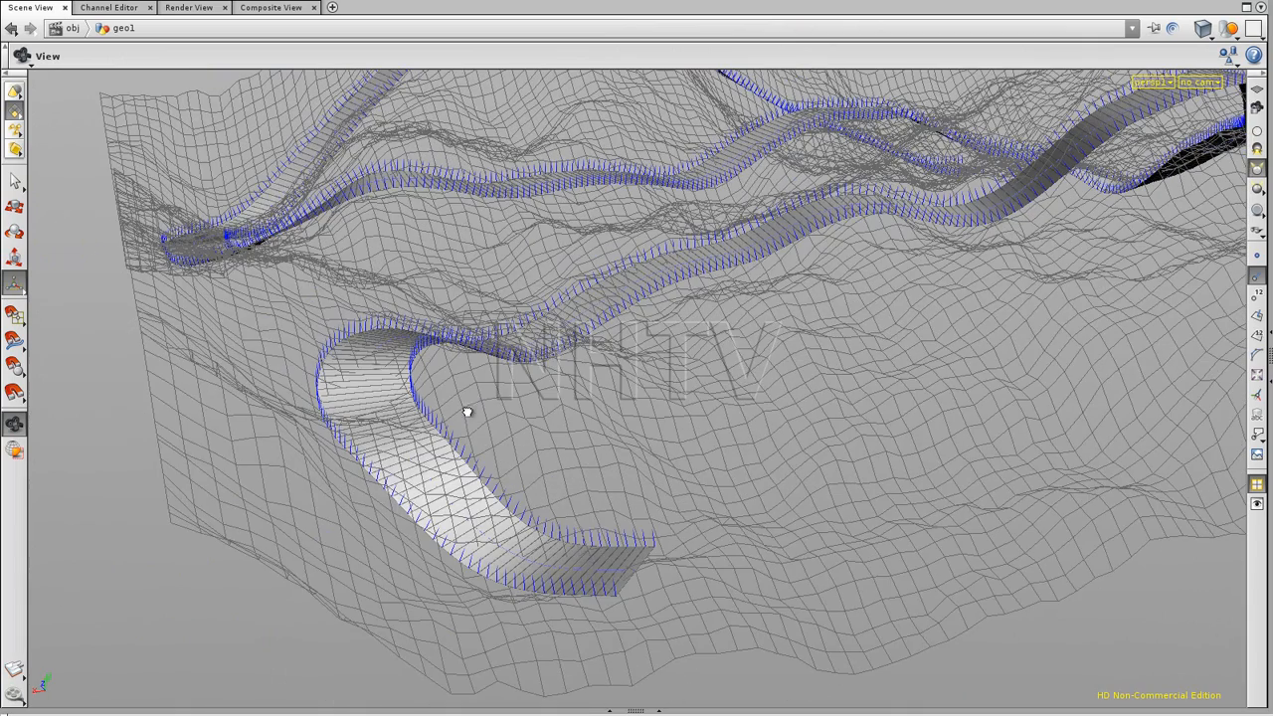
alt+drag(528, 524, 411, 168)
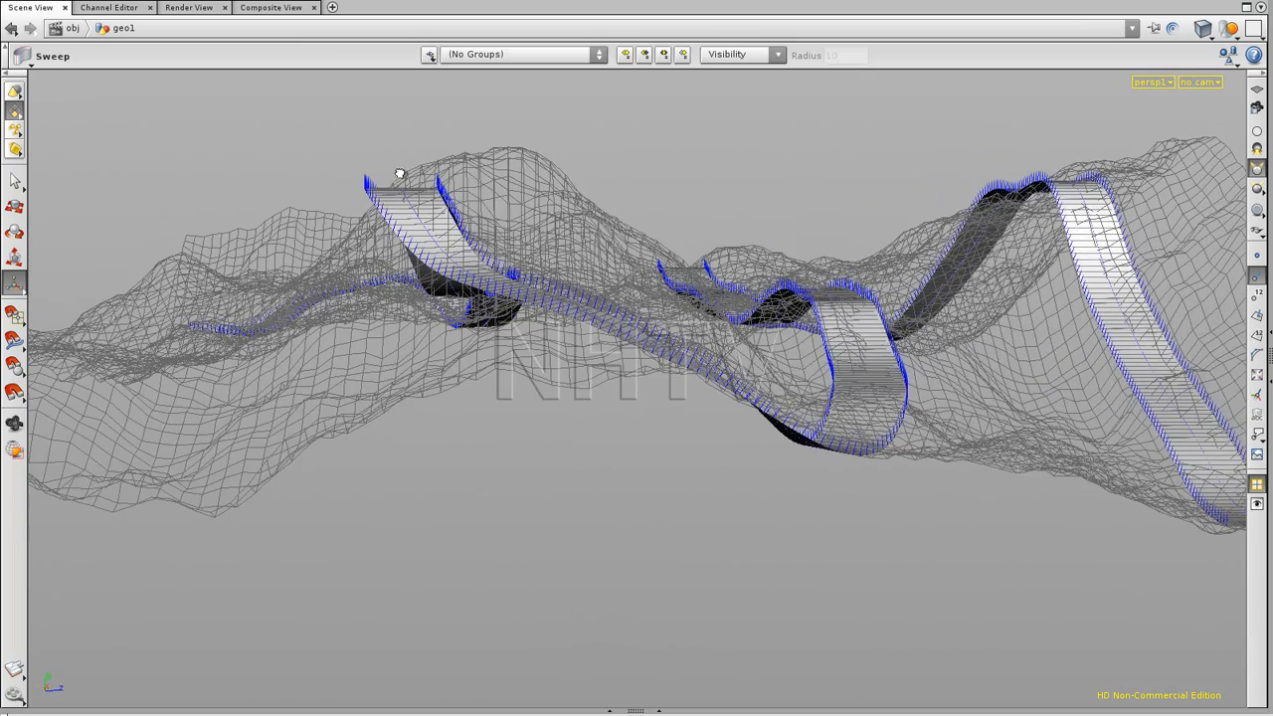
alt+drag(765, 354, 562, 364)
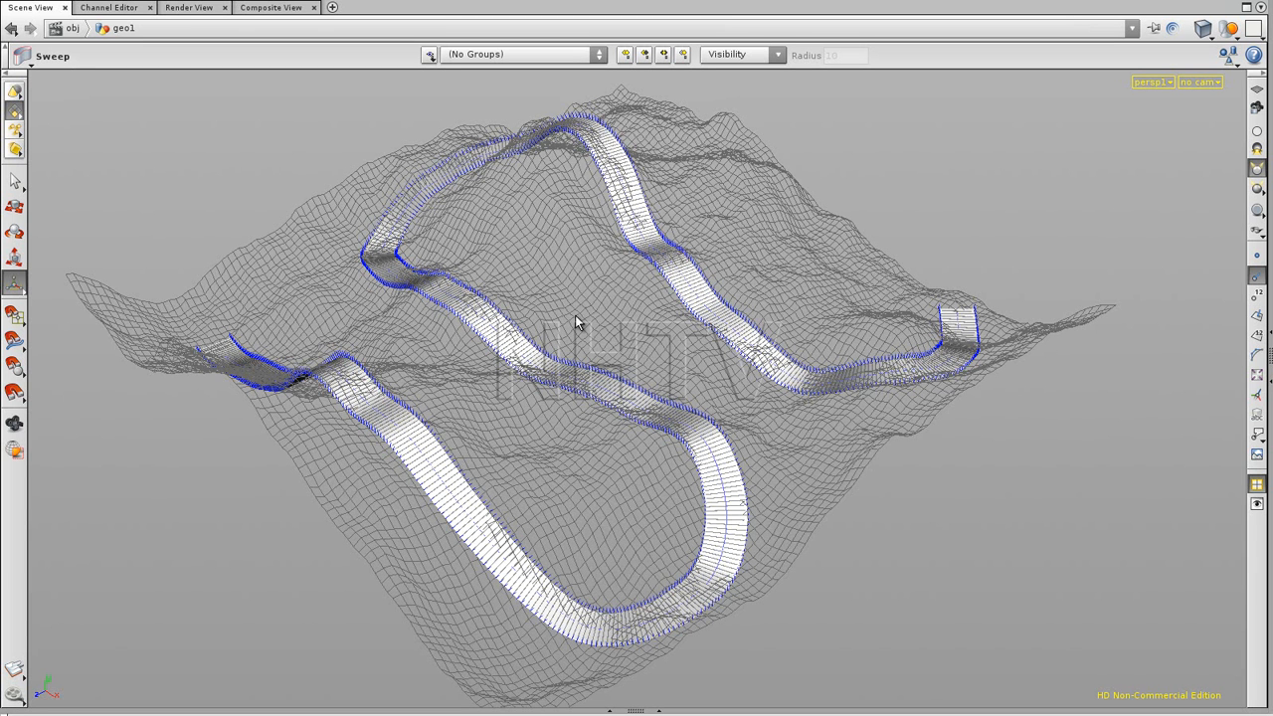
alt+right_drag(805, 273, 1042, 385)
alt+middle_drag(802, 518, 723, 403)
alt+right_drag(723, 403, 710, 419)
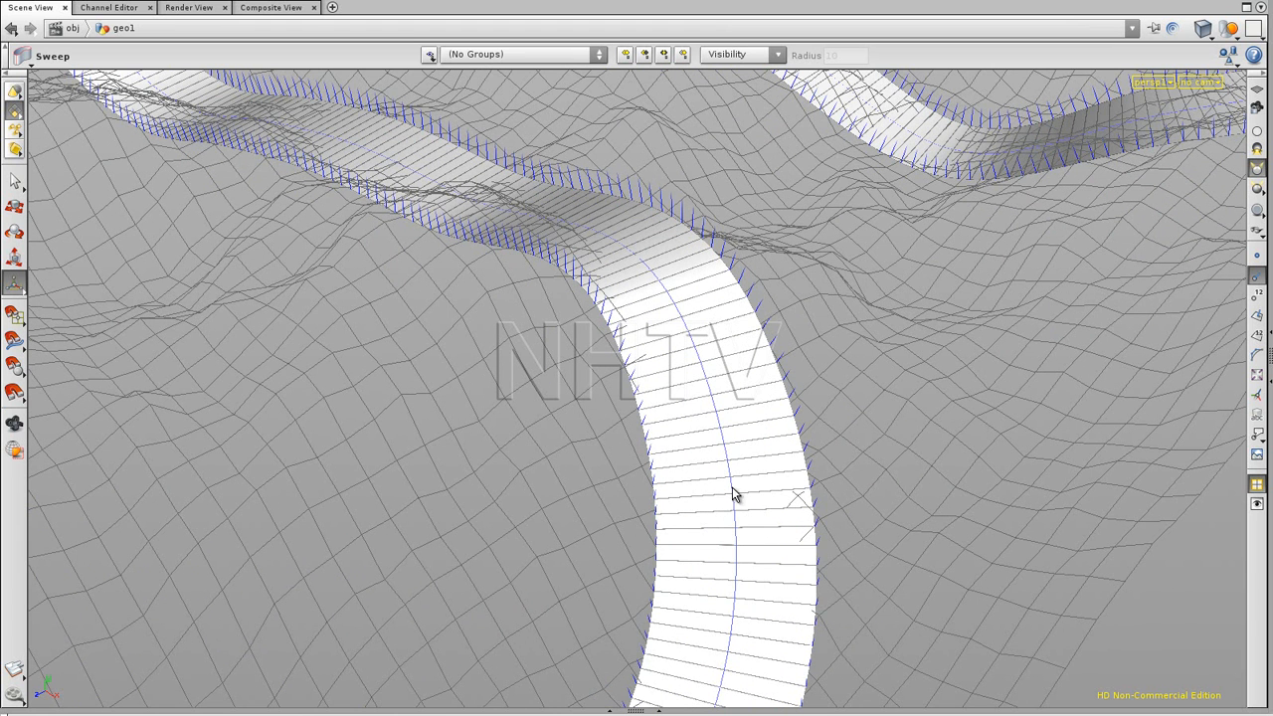
alt+right_drag(889, 357, 600, 415)
alt+drag(599, 414, 637, 393)
drag(572, 338, 657, 408)
key(Return)
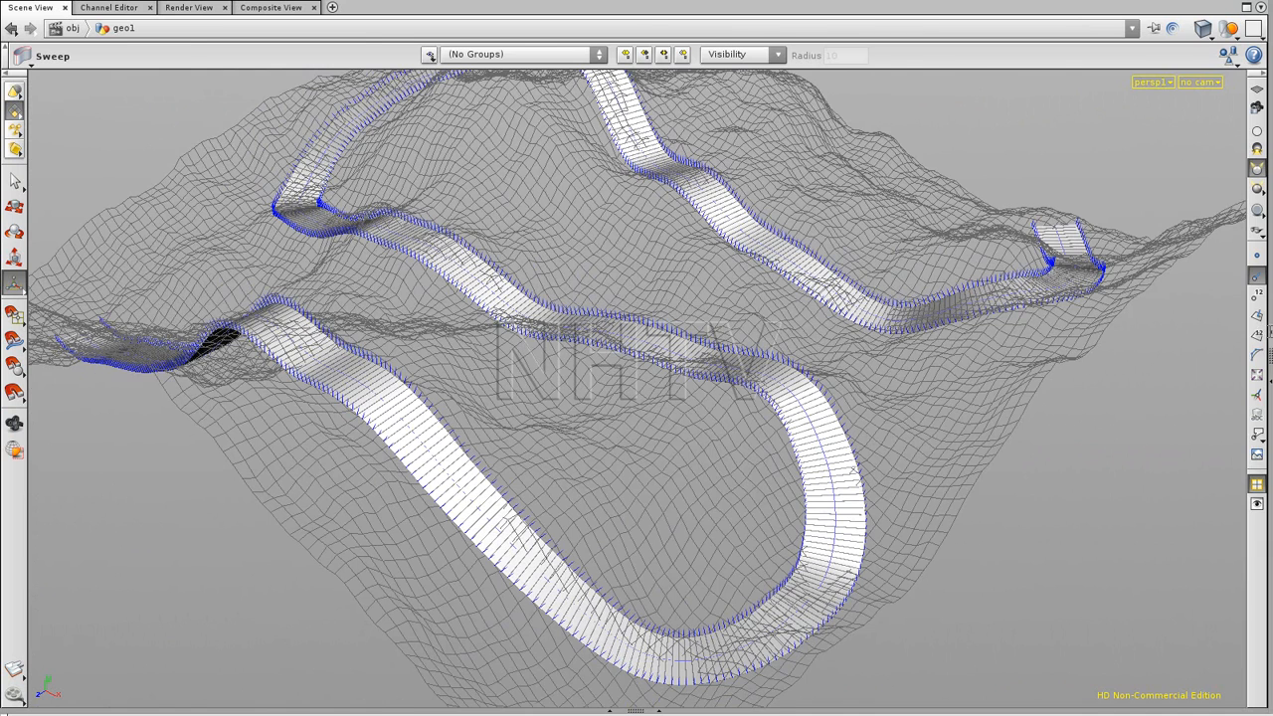
Bring back the network view, delete the line1 and sweep1 nodes, and undo the extra deletion of ray1.
click(1264, 332)
middle_drag(1204, 166, 1216, 130)
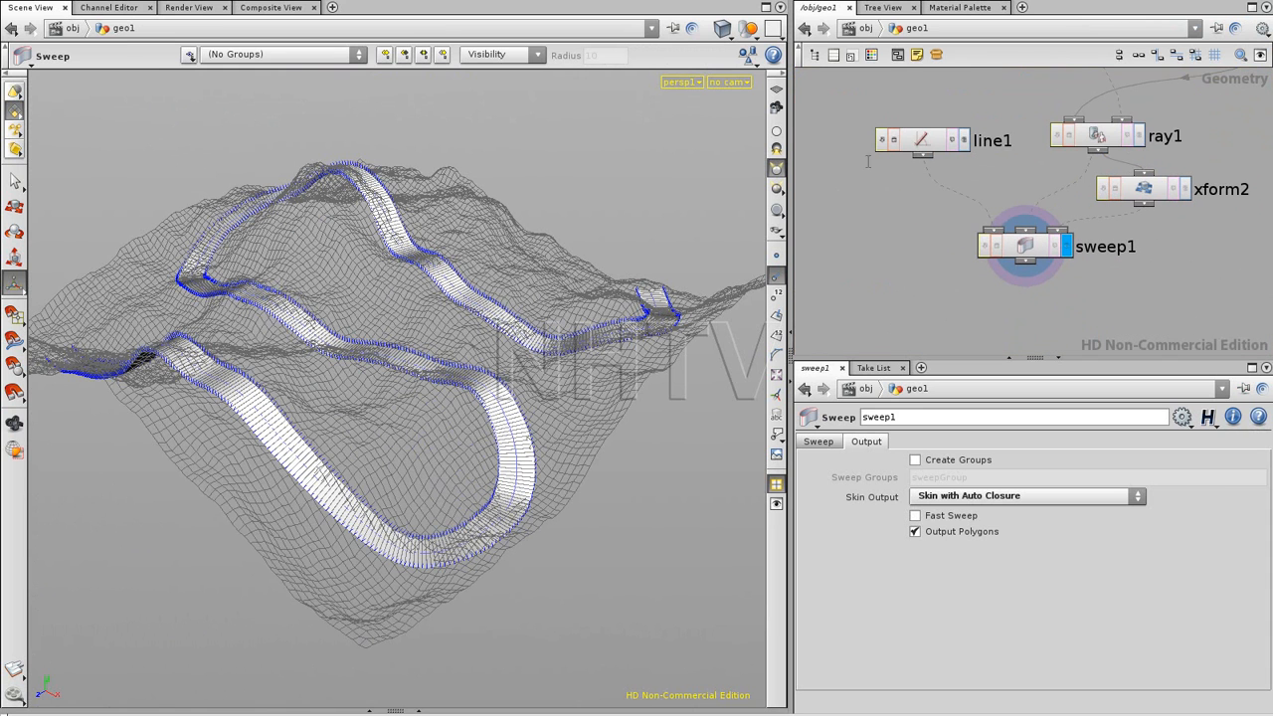
drag(978, 259, 1003, 275)
key(Delete)
key(Delete)
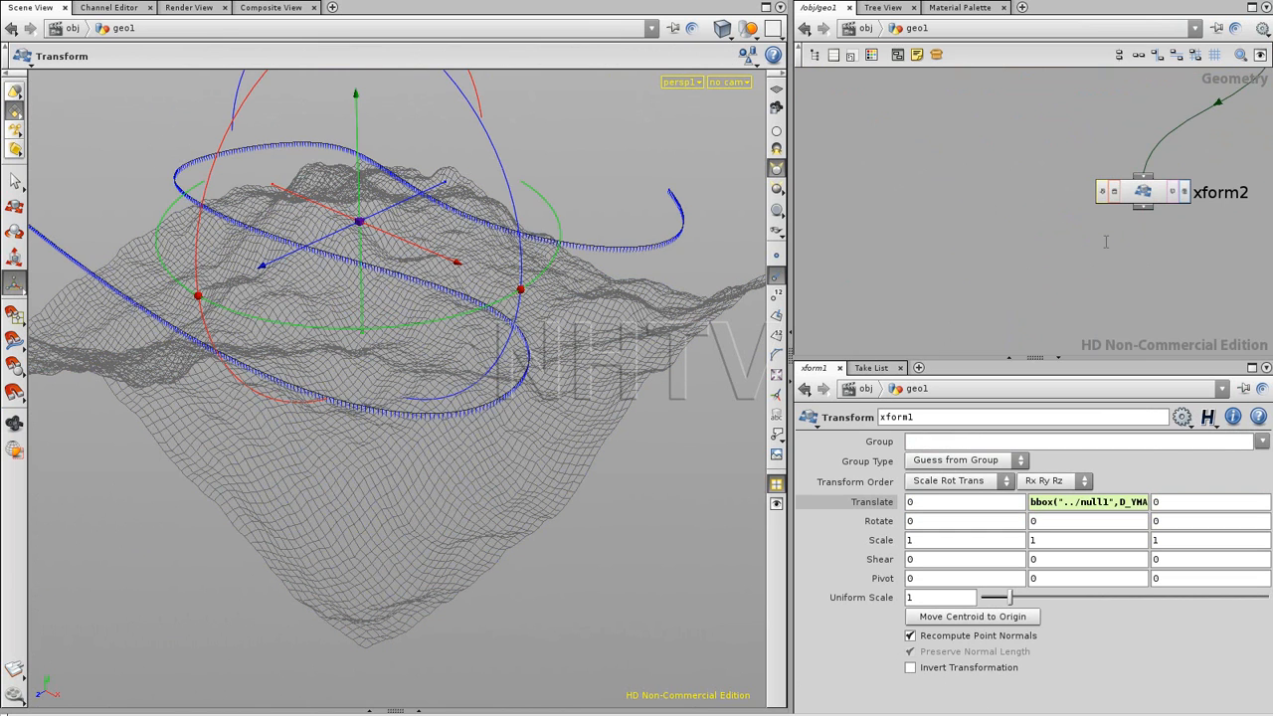
key(ctrl+z)
click(1157, 204)
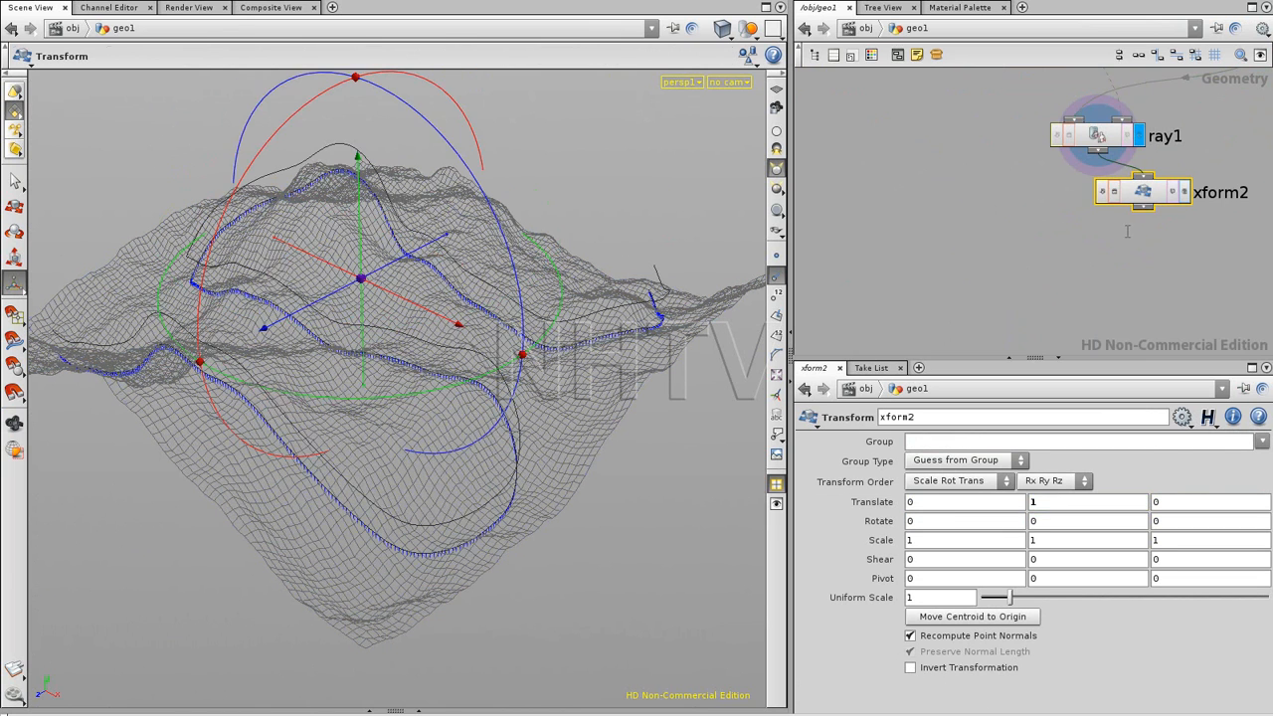
Delete the xform2 node, then add a Line node beside ray1 and display it.
key(Delete)
middle_drag(984, 208, 977, 238)
scroll(953, 299, down, 3)
key(Tab)
text(Line)
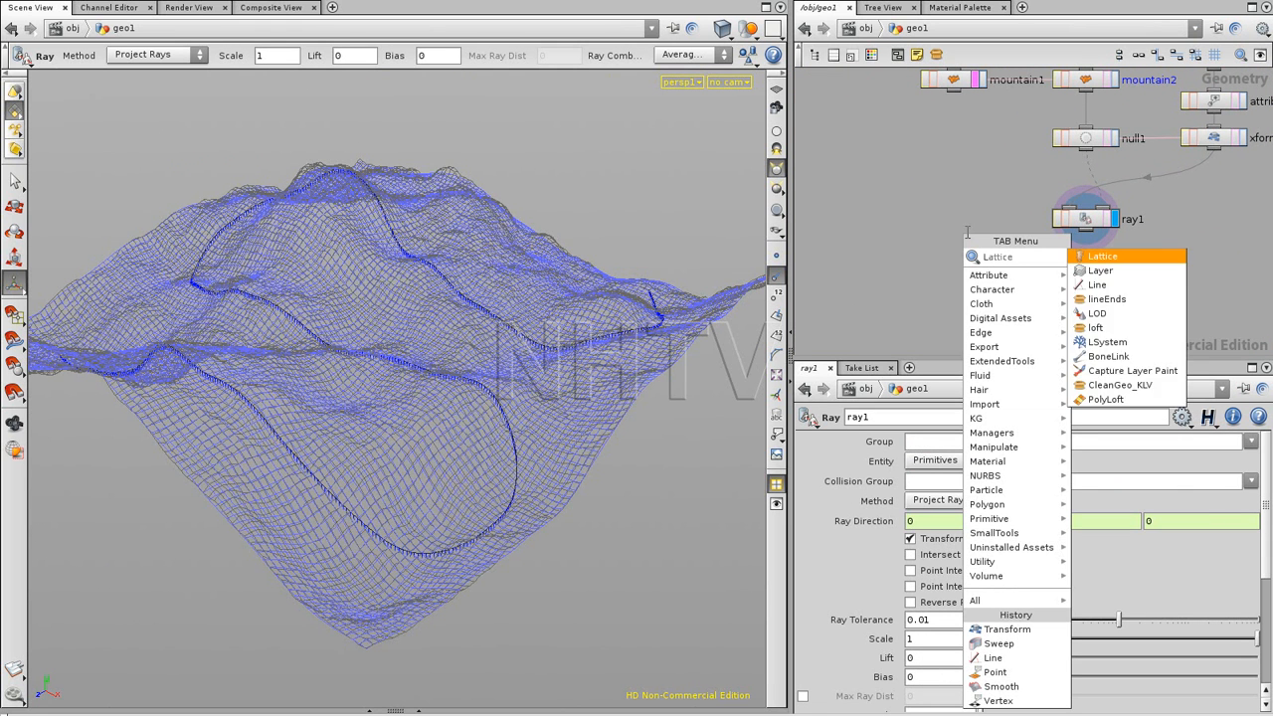
click(1096, 256)
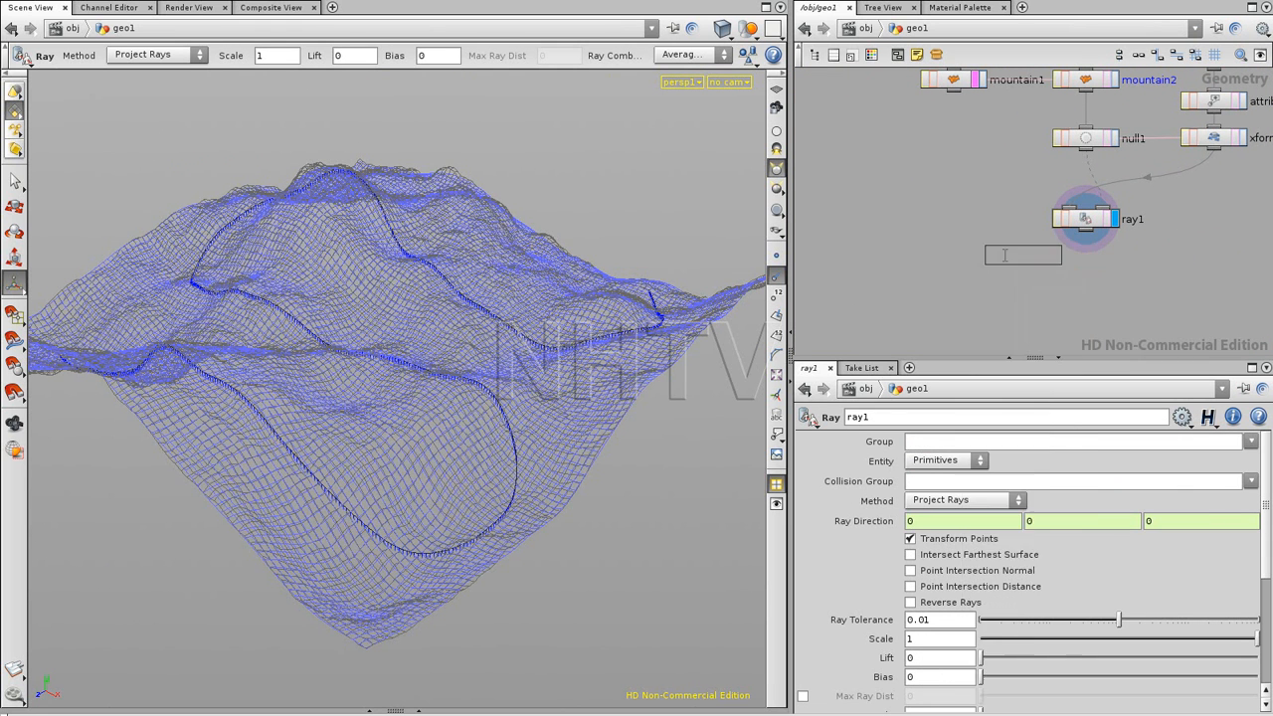
click(956, 246)
alt+drag(429, 358, 636, 363)
click(981, 245)
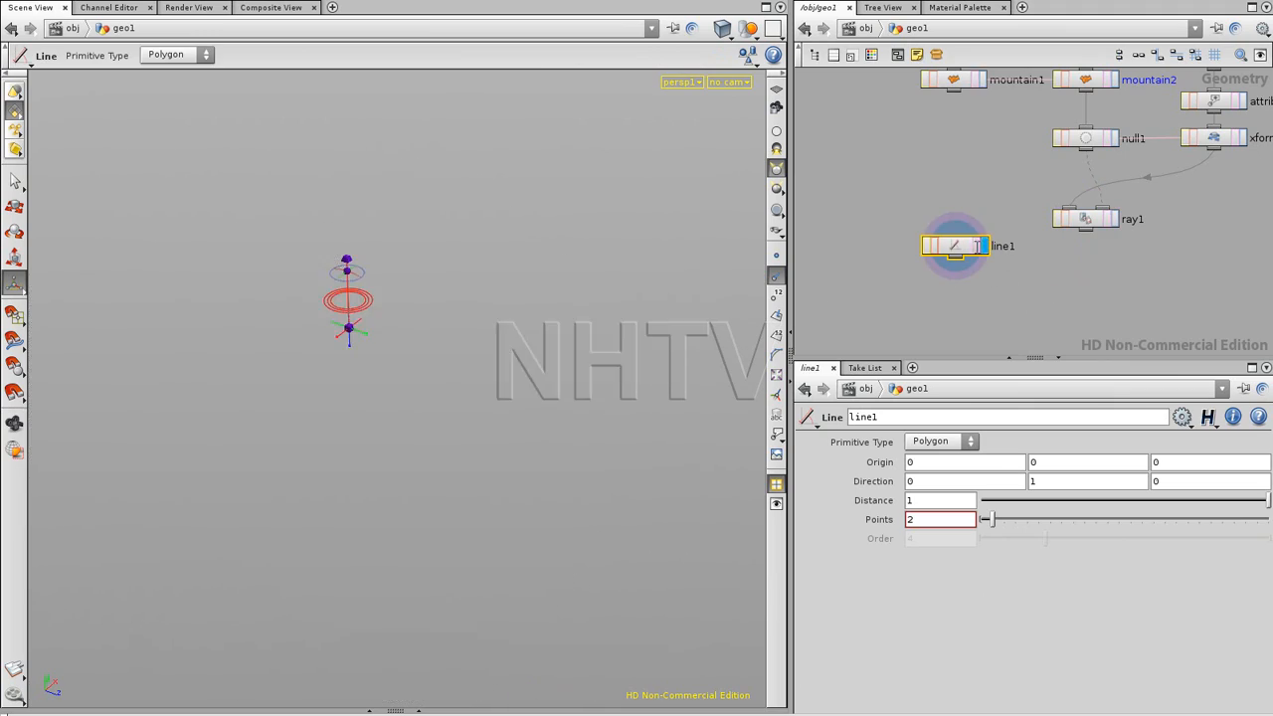
Show the reference grid and view the new line up close against it.
click(776, 88)
alt+middle_drag(395, 330, 415, 322)
alt+right_drag(415, 322, 645, 272)
alt+middle_drag(468, 217, 625, 531)
alt+right_drag(523, 444, 543, 435)
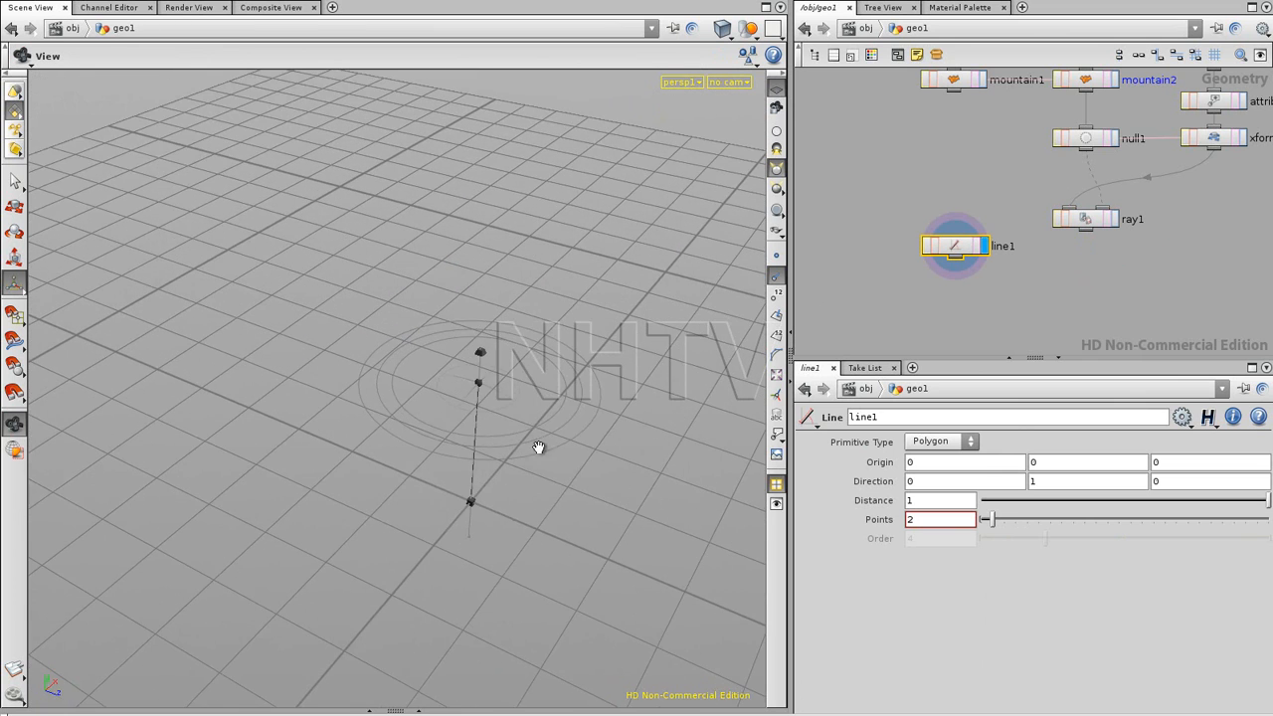
alt+drag(466, 506, 492, 294)
alt+drag(636, 435, 189, 537)
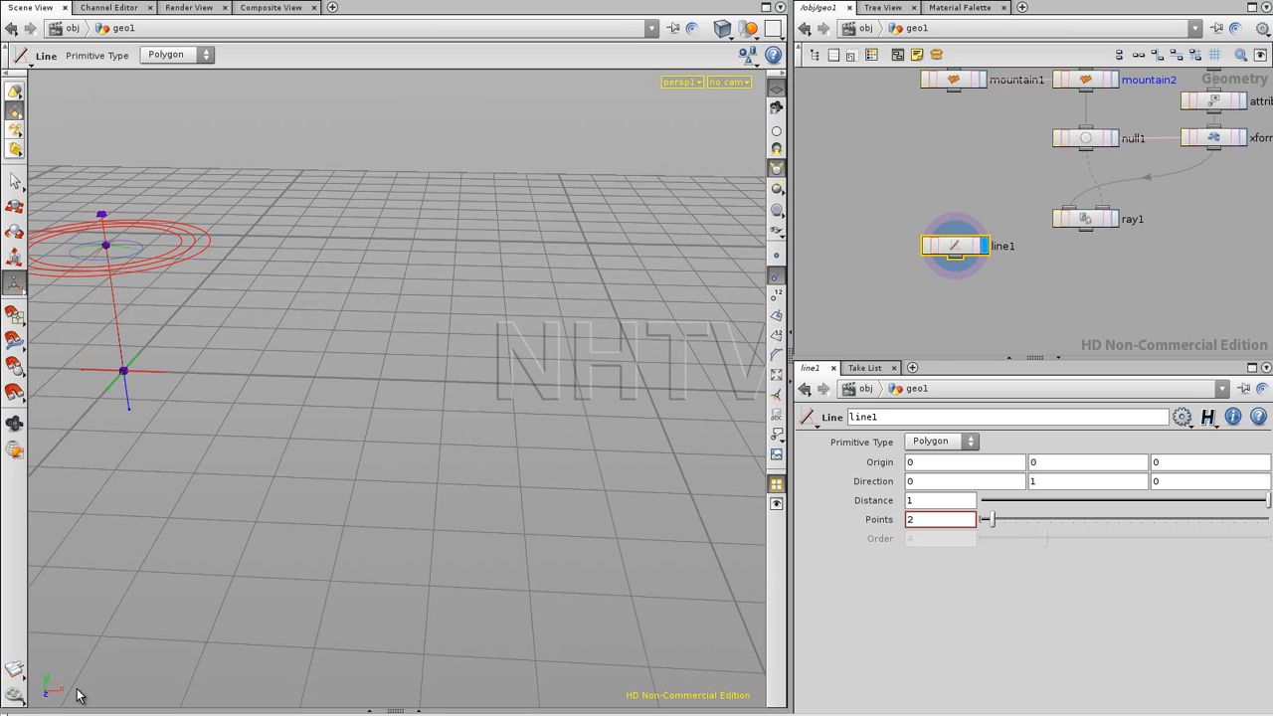
alt+drag(289, 571, 617, 428)
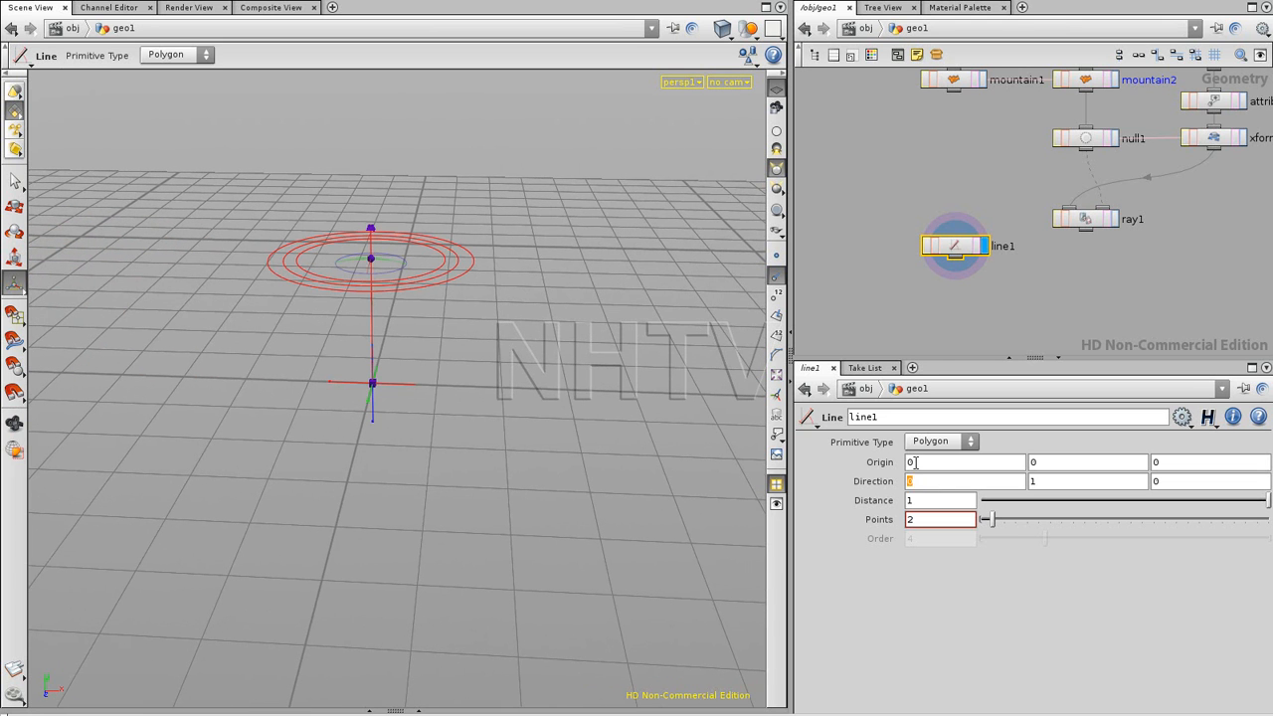
Set the line's direction to 1 in X and 0 in Y so that it lies horizontally.
text(1)
key(Return)
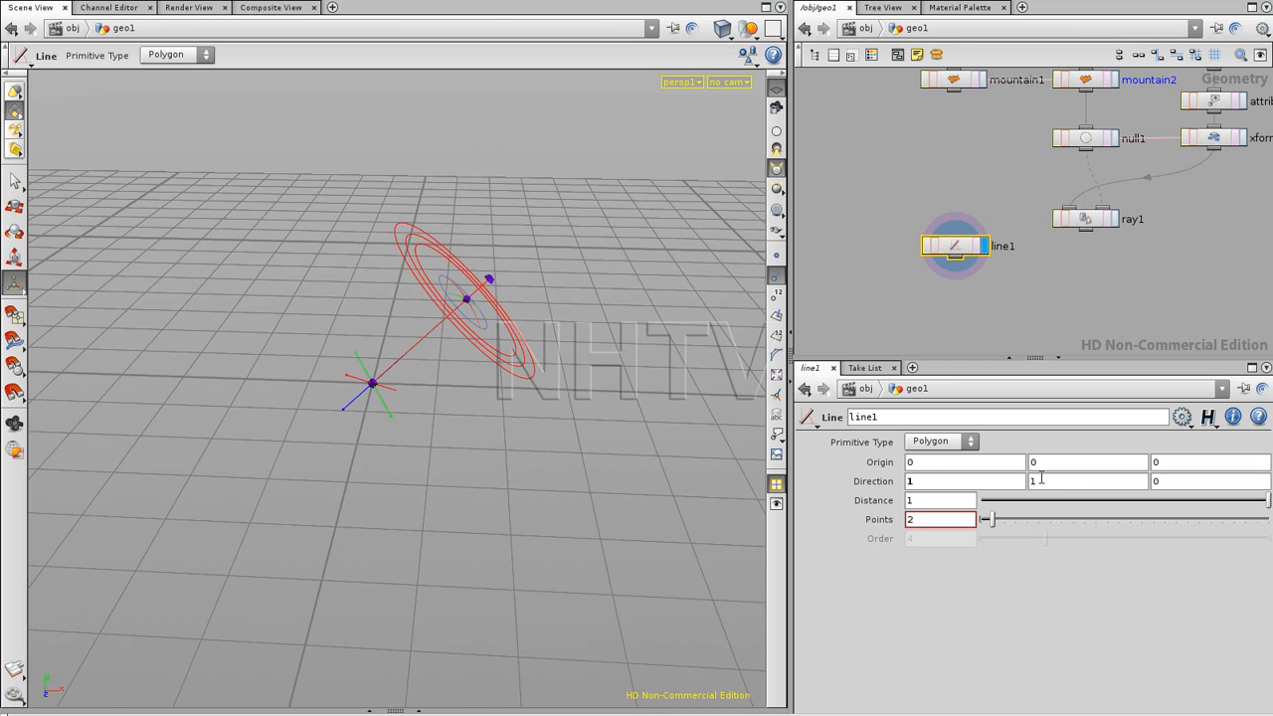
text(0)
key(Return)
click(865, 302)
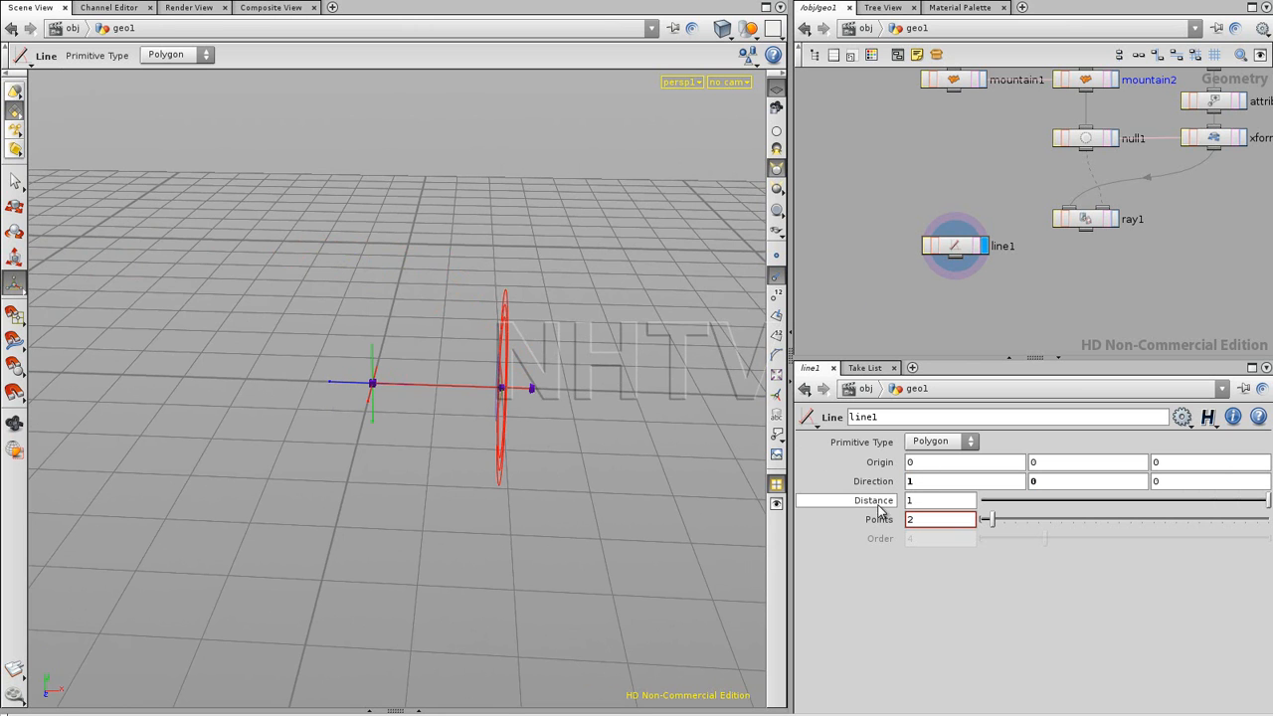
Reference the line's Distance in its Origin X as ch("dist").
click(920, 500)
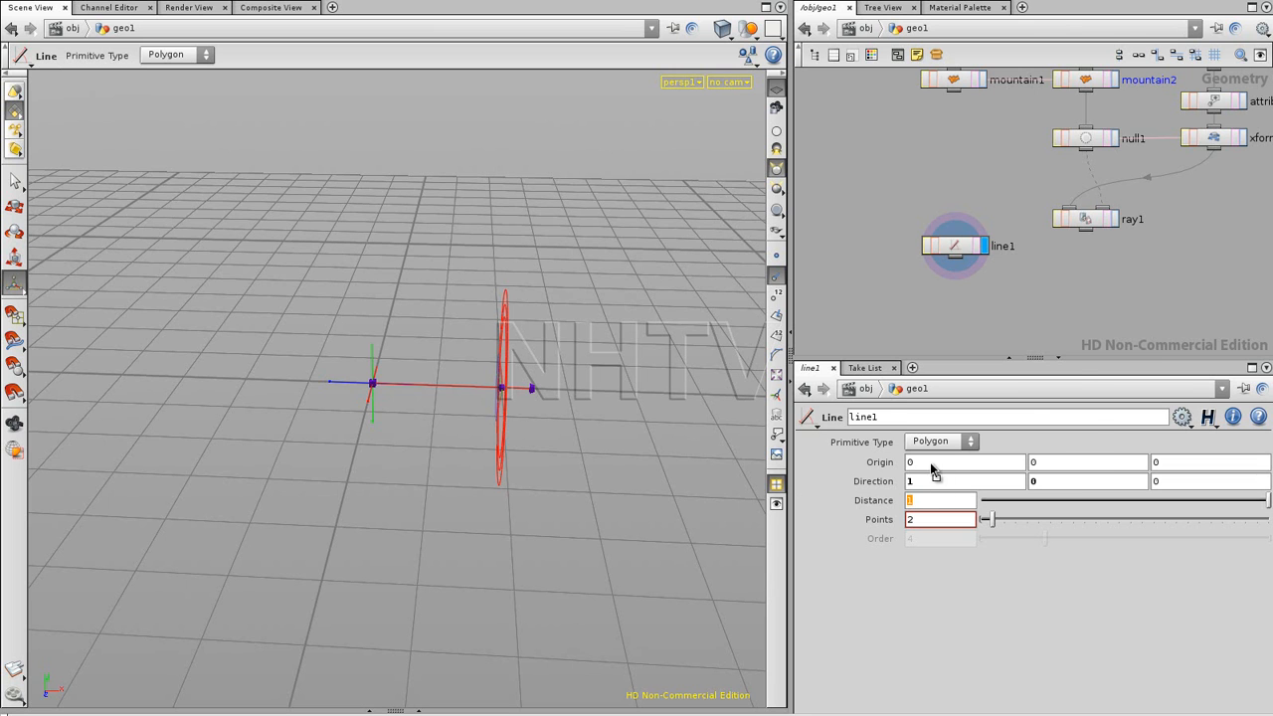
drag(930, 462, 931, 464)
click(991, 430)
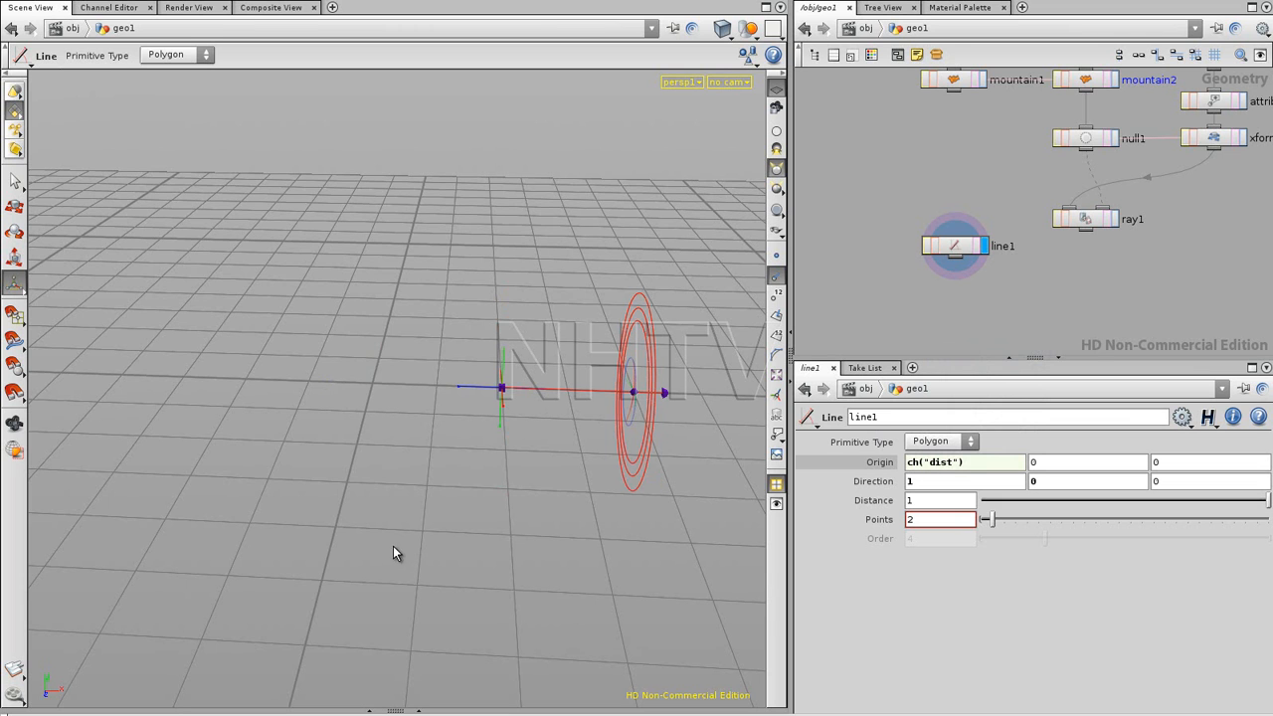
Negate the Origin X expression to -ch("dist") and test it by varying the line's Distance.
click(909, 463)
text(-)
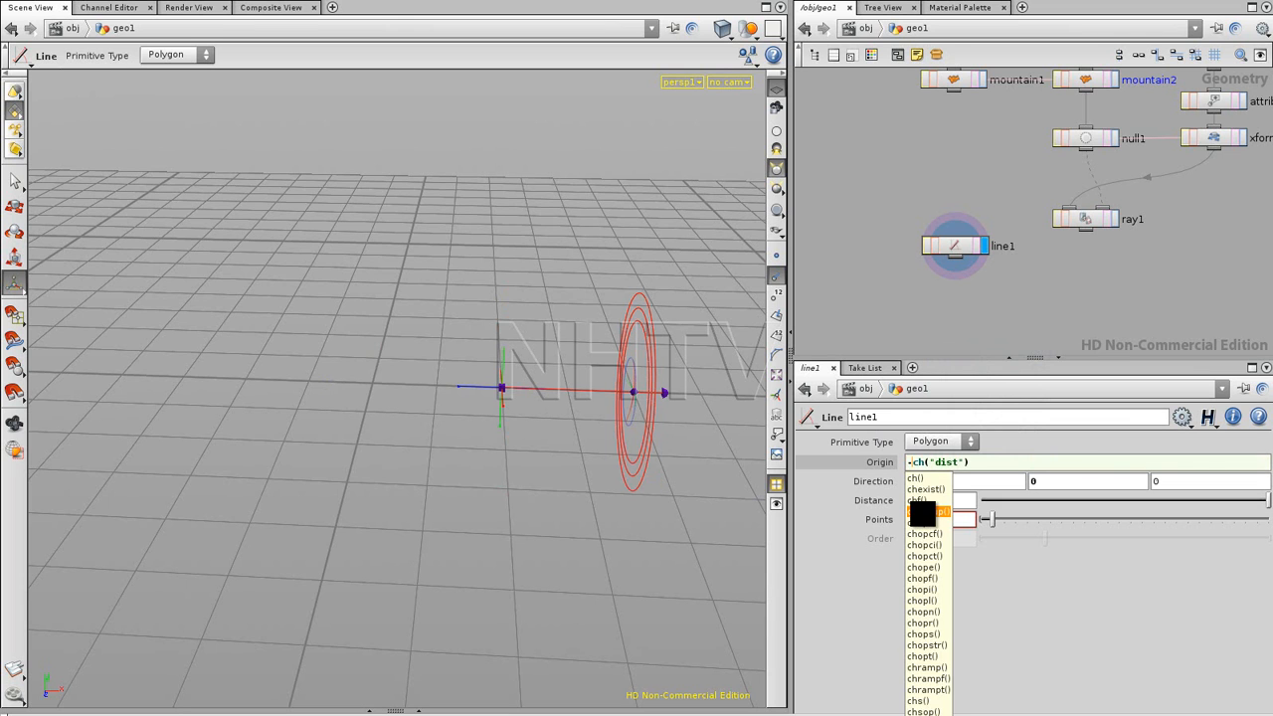
key(Return)
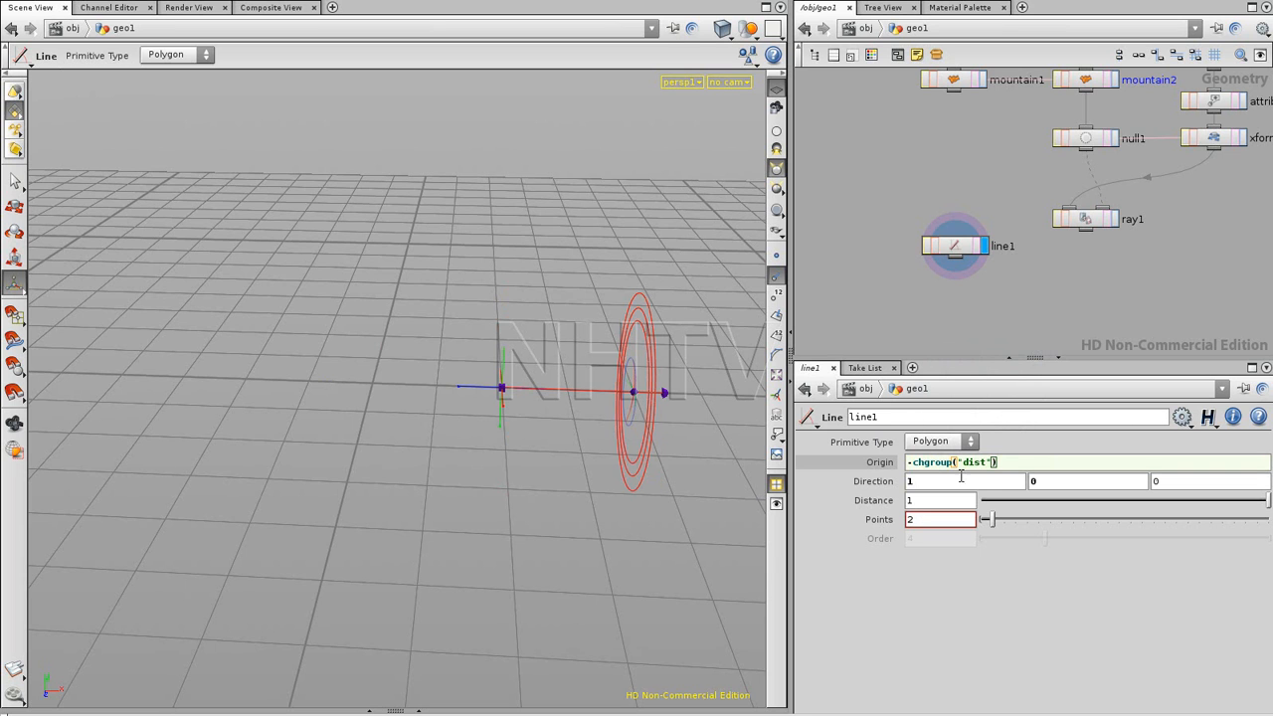
double_click(928, 463)
click(927, 465)
key(BackSpace)
key(Return)
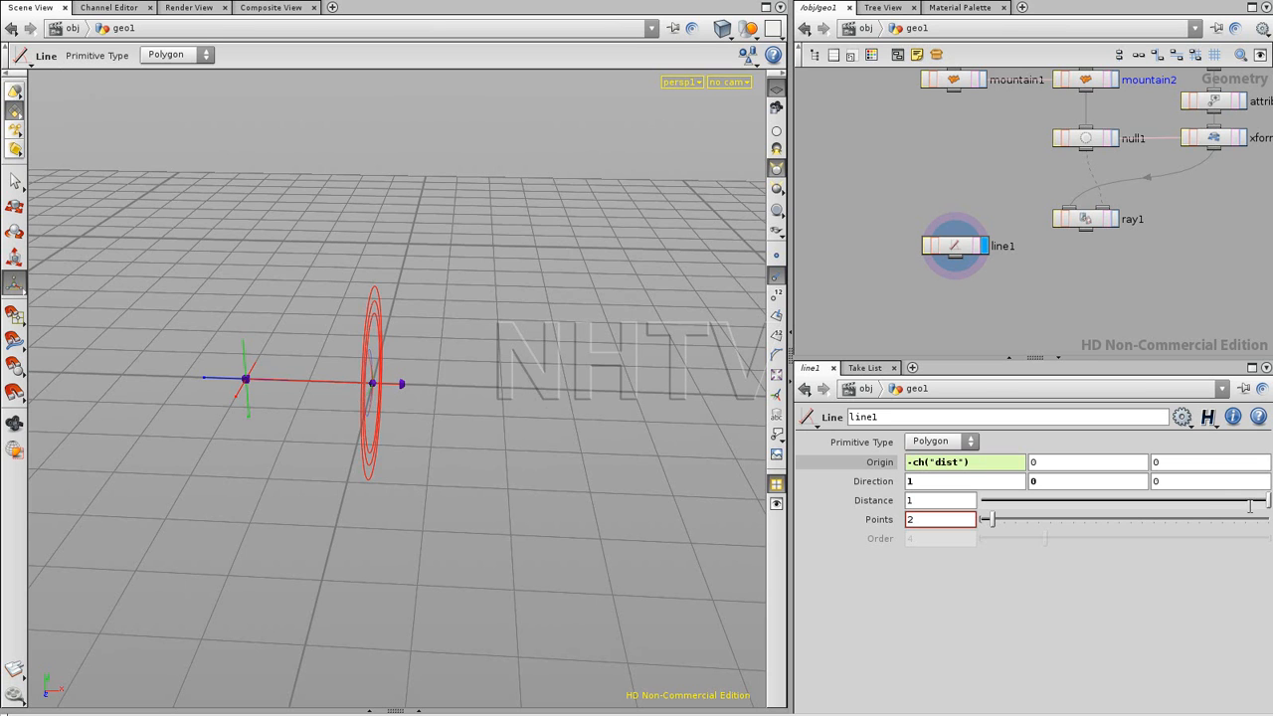
mouse_move(1268, 499)
mouse_down()
mouse_move(1085, 497)
mouse_move(1268, 500)
mouse_up()
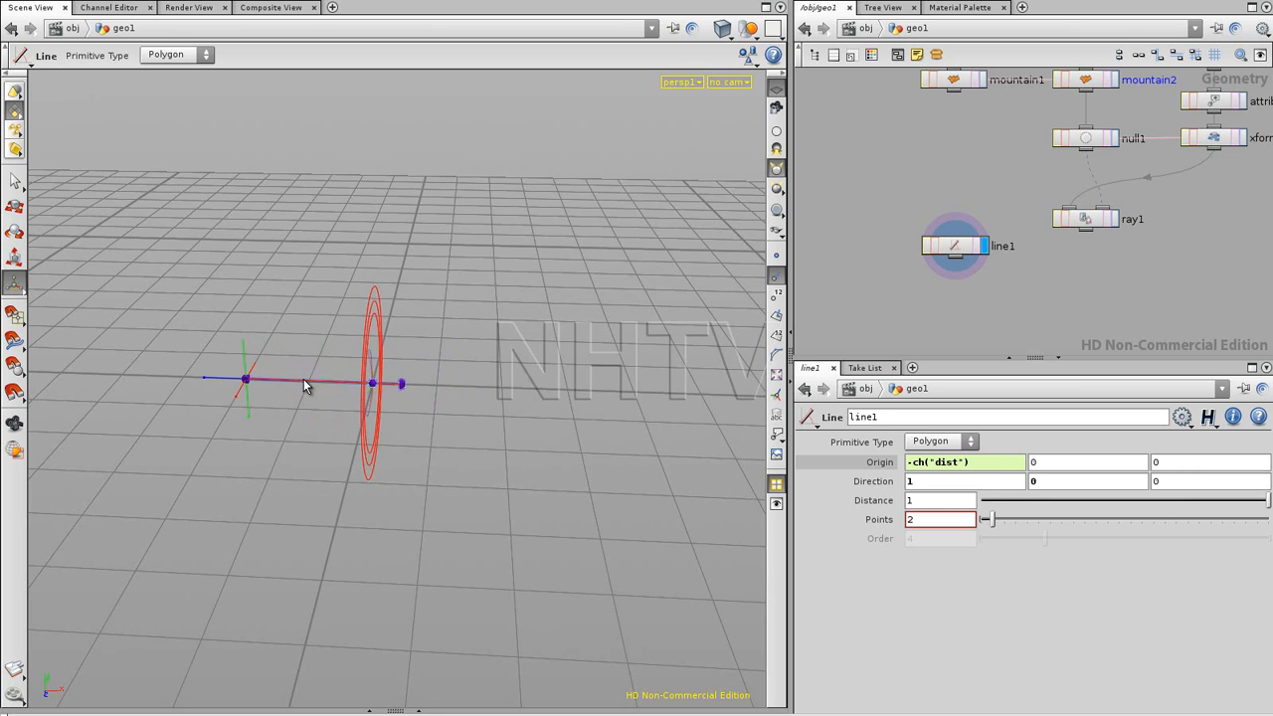
Center the line by extending the Origin X expression to -ch("dist")*0.5, and test it with the Distance.
click(978, 469)
text(*)
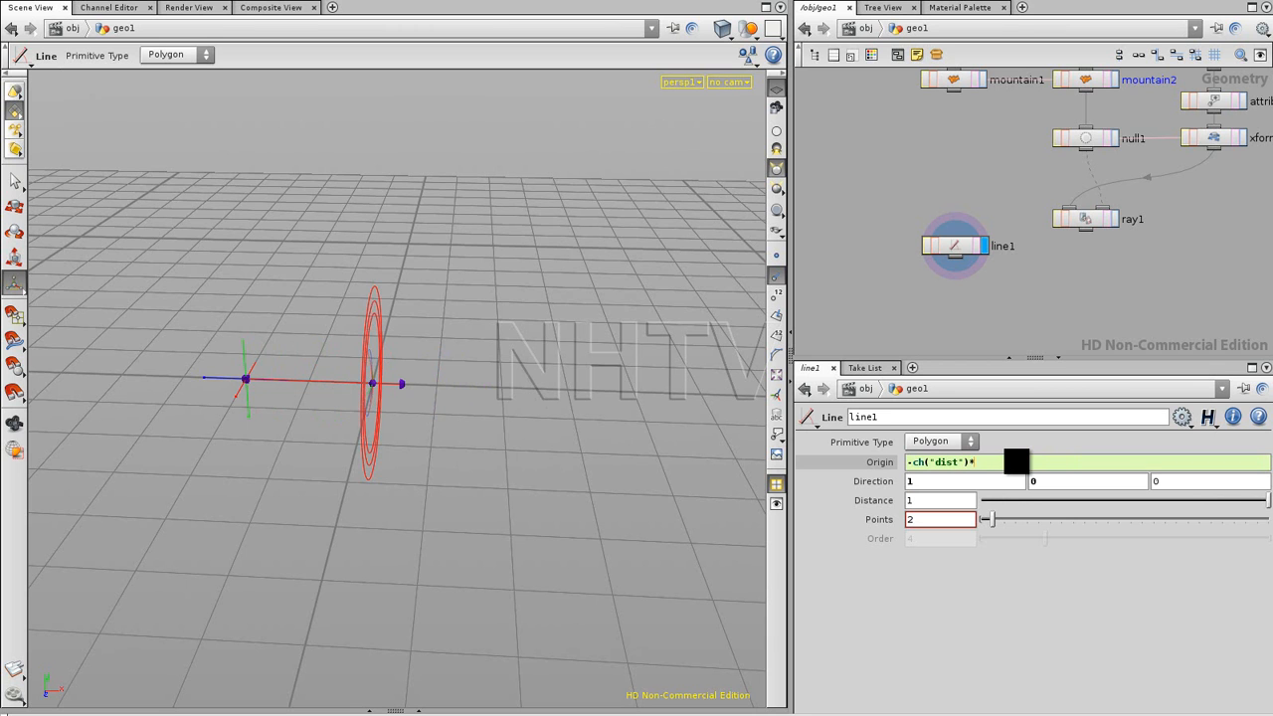
key(Return)
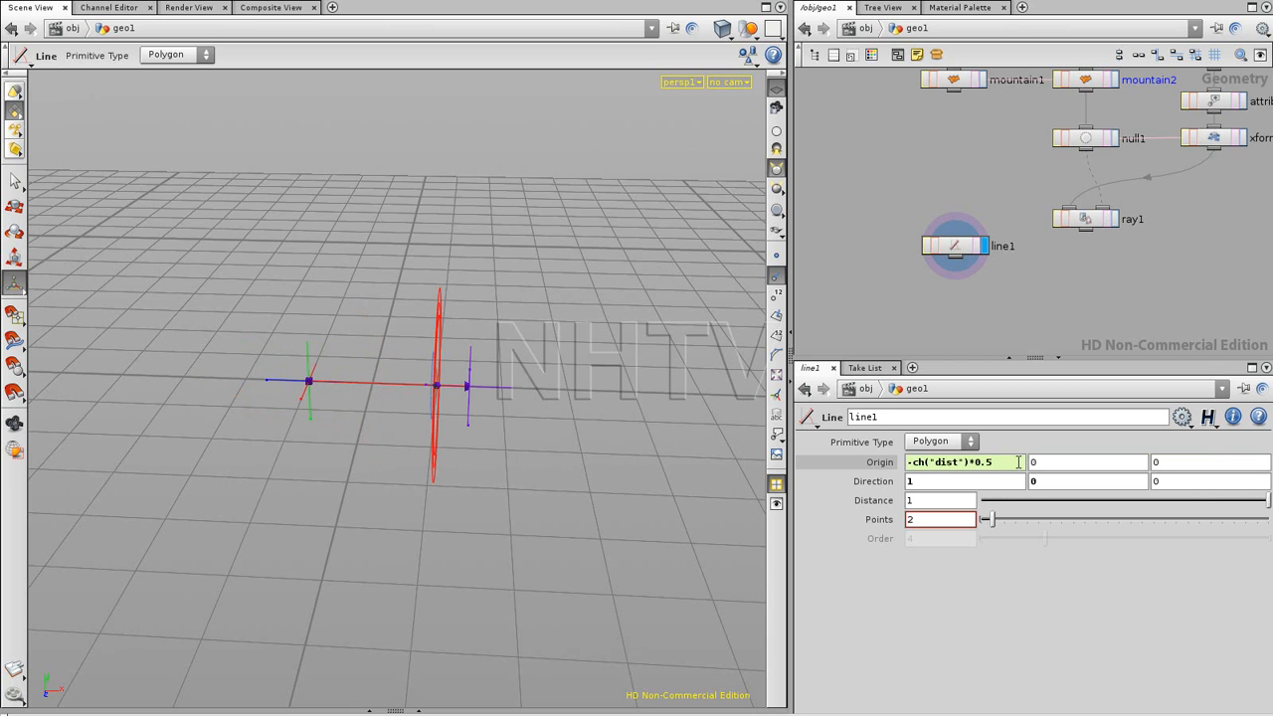
mouse_move(1267, 500)
mouse_down()
mouse_move(1074, 501)
mouse_move(1269, 500)
mouse_up()
click(1183, 417)
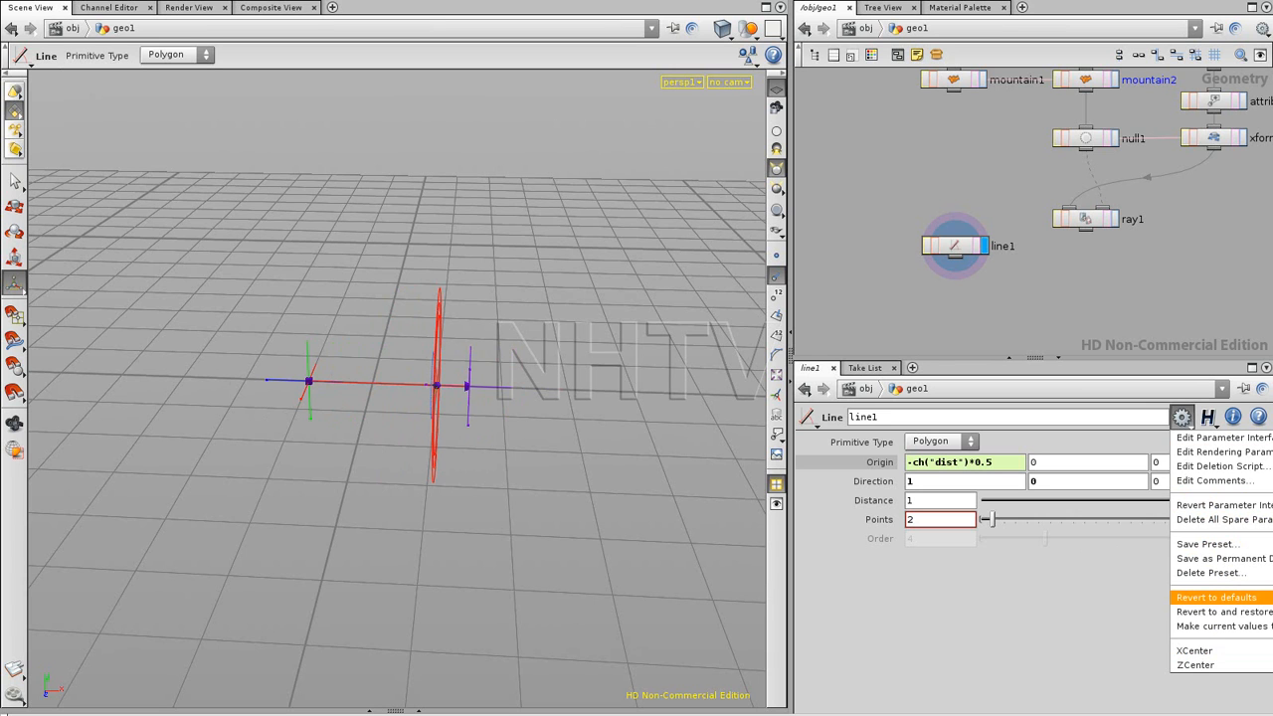
click(850, 367)
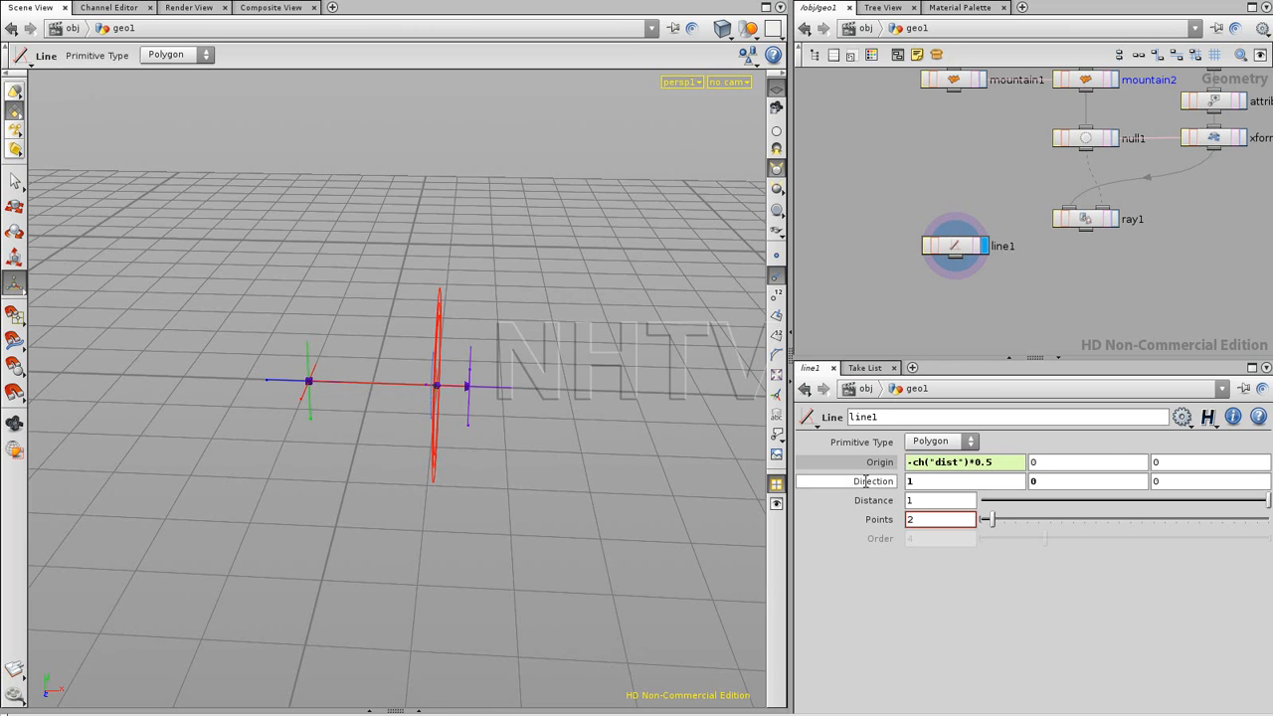
click(1181, 417)
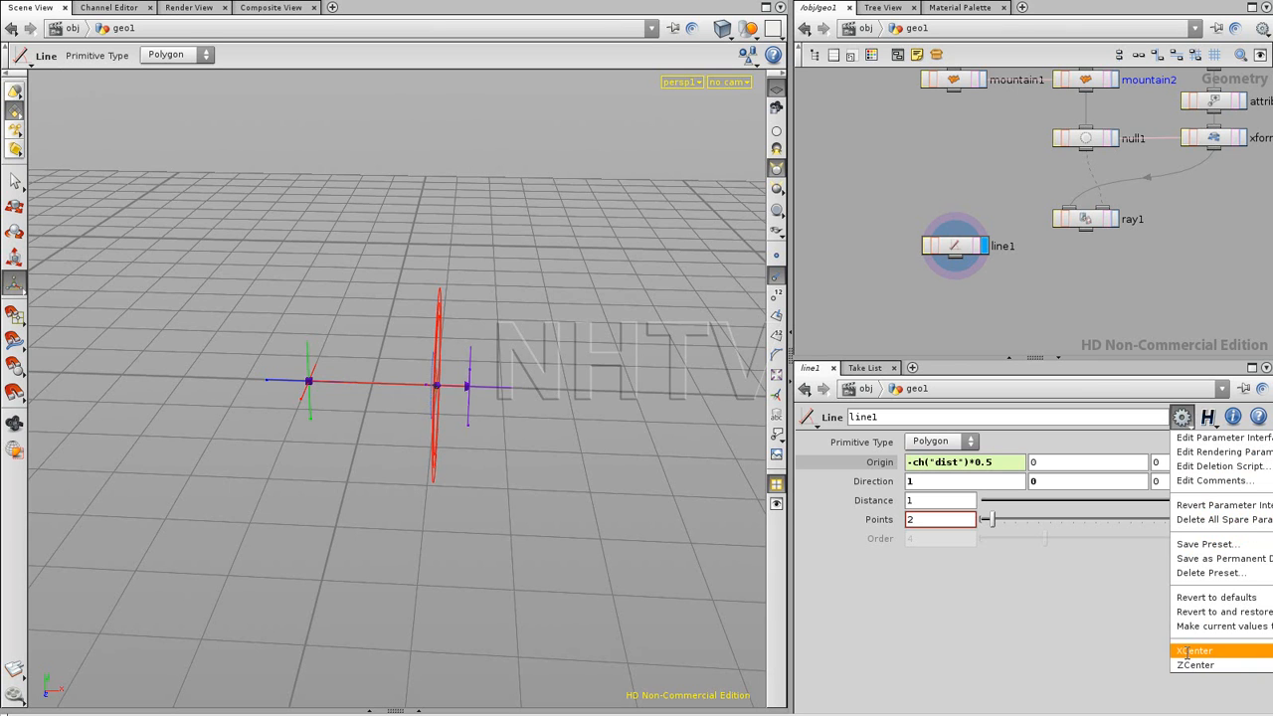
click(1025, 303)
Add a Sweep node with line1 as the cross-section and ray1 as the path, and display it.
middle_drag(1063, 321, 1024, 266)
scroll(983, 311, up, 2)
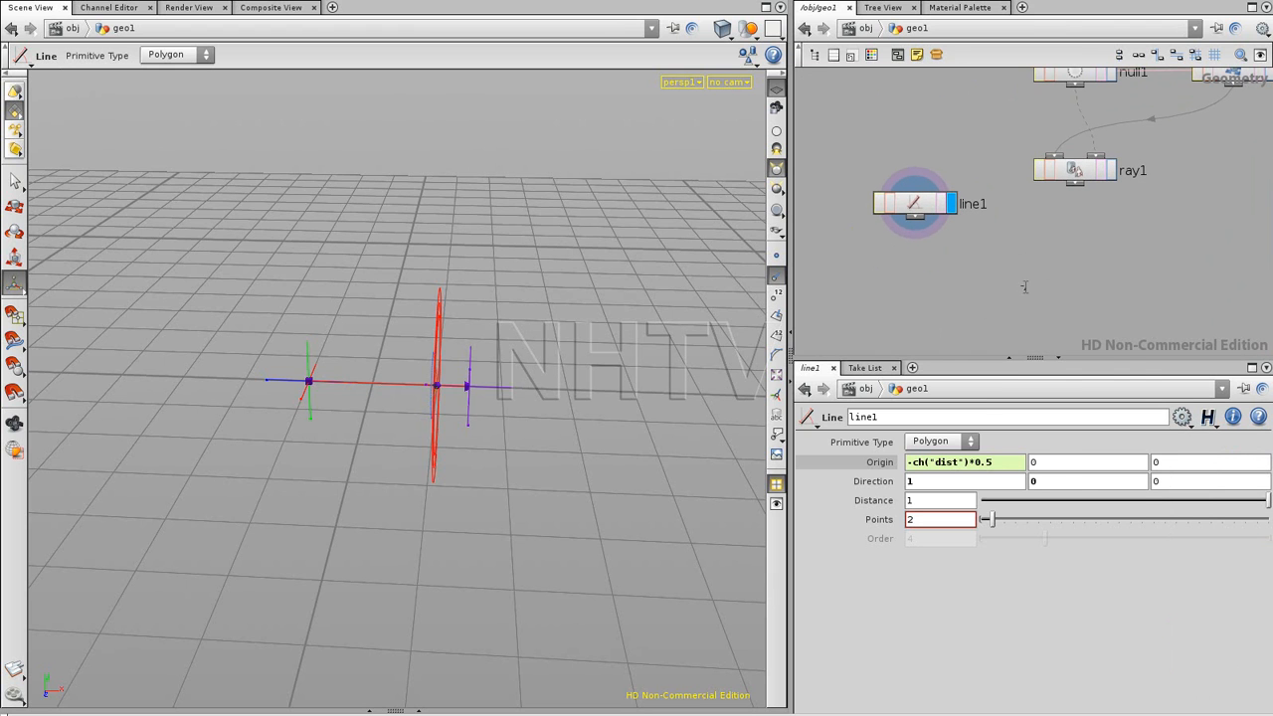
key(Tab)
text(sweep)
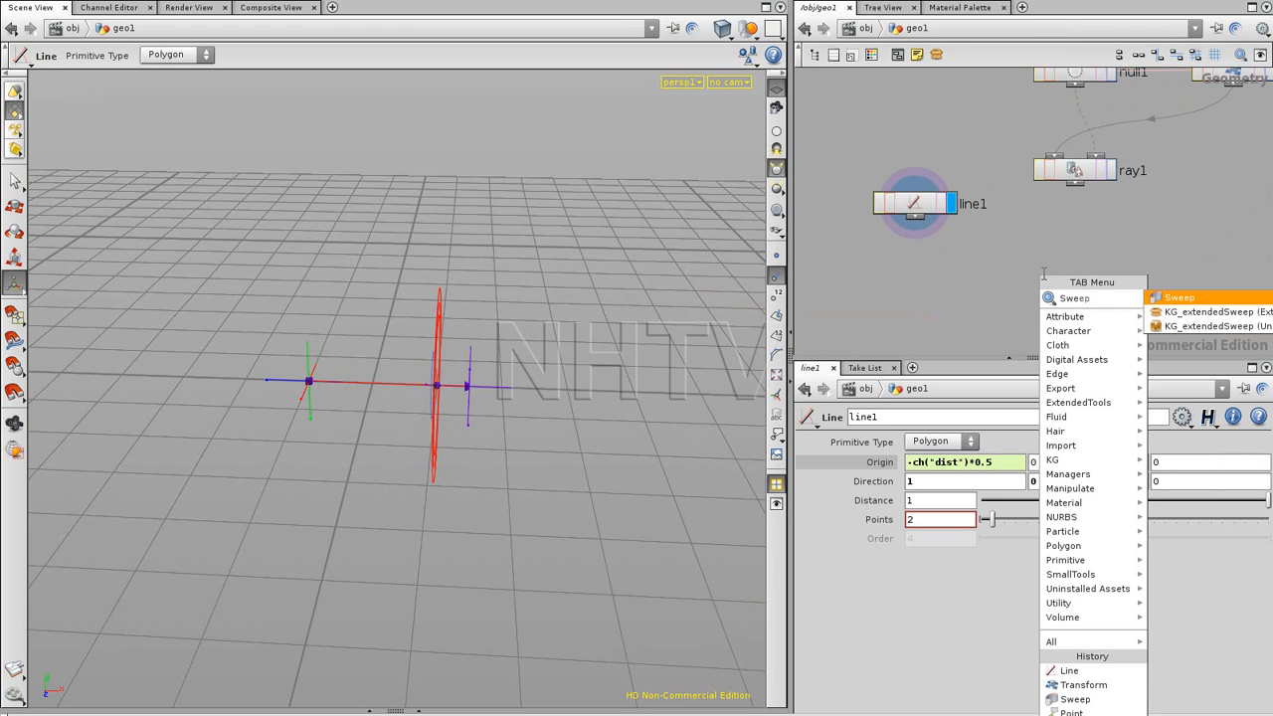
click(1166, 300)
click(1027, 297)
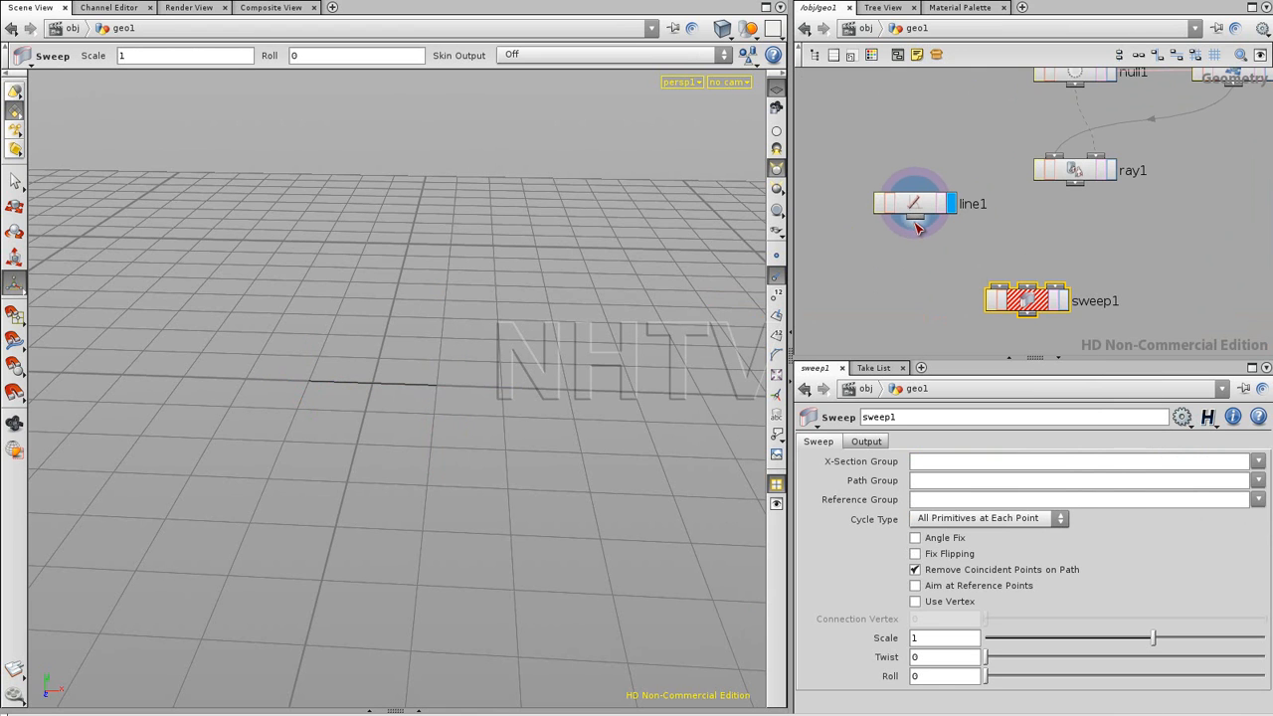
drag(1074, 183, 1026, 282)
click(1062, 299)
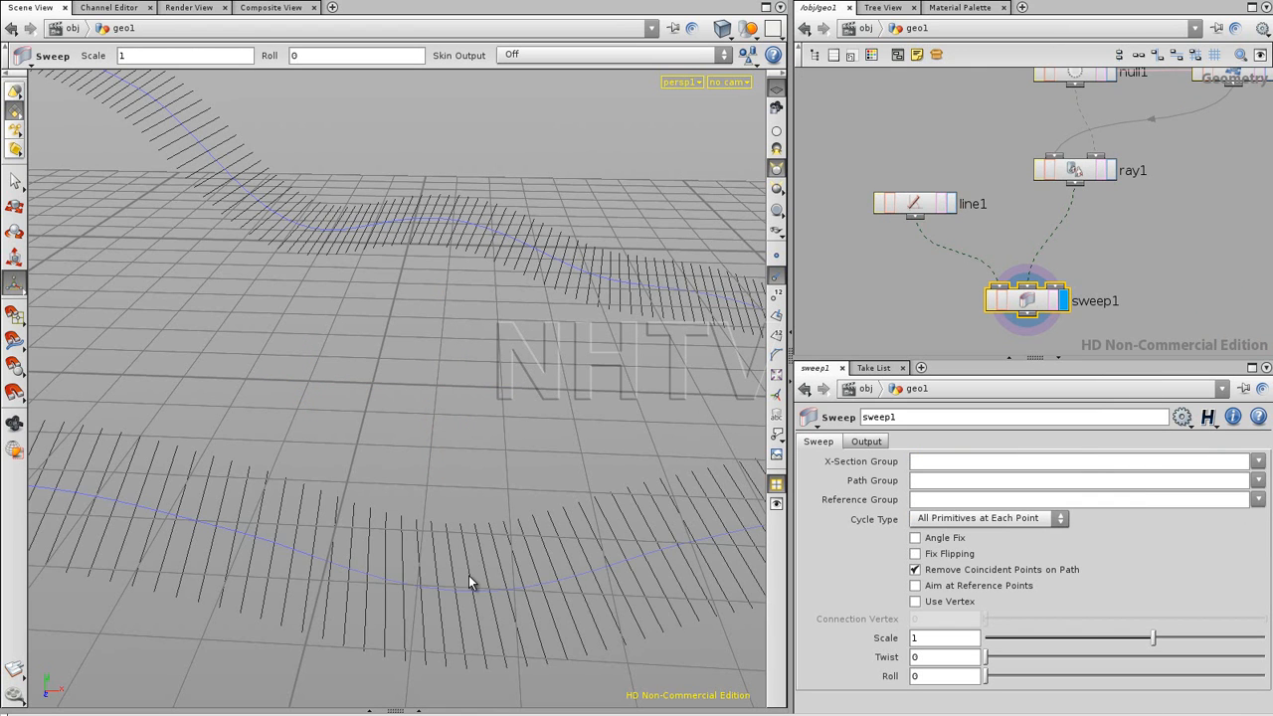
Examine from the side how the swept cross-sections are oriented along the projected curve.
drag(548, 434, 427, 465)
key(Return)
key(Escape)
drag(568, 437, 481, 394)
key(Return)
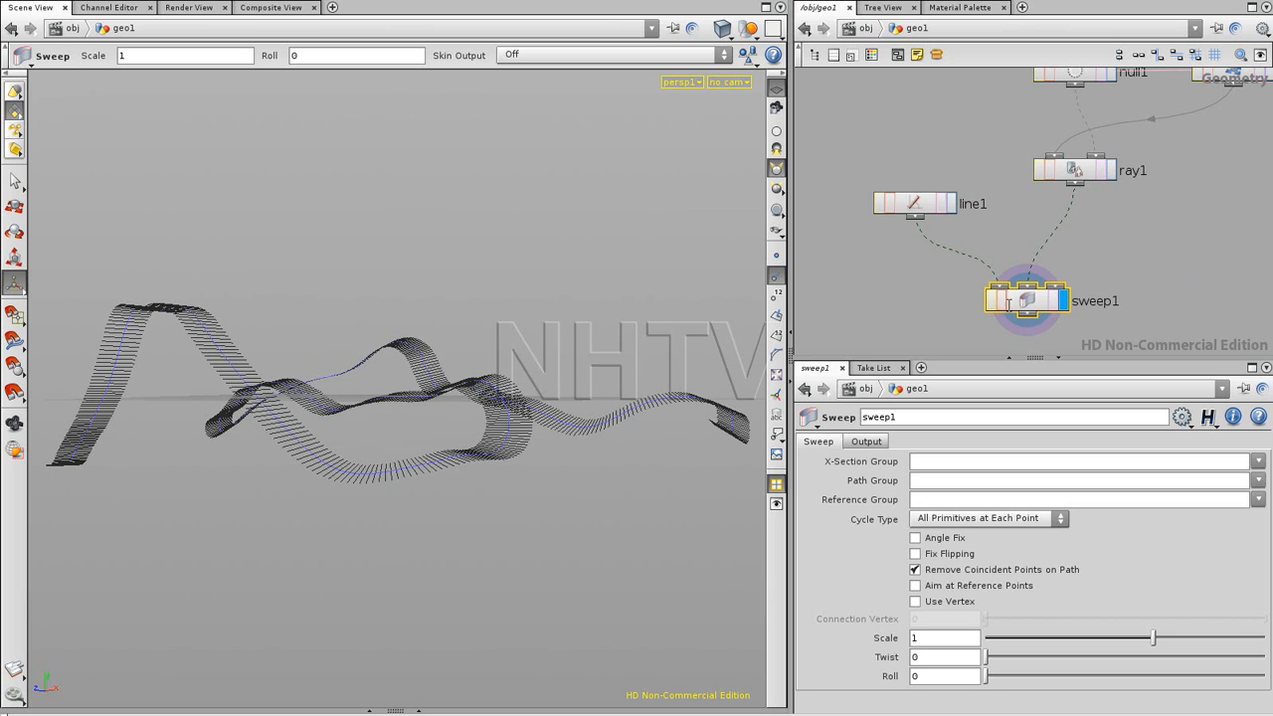
Add a Transform node below ray1 and feed it with ray1's output.
click(1141, 253)
key(Tab)
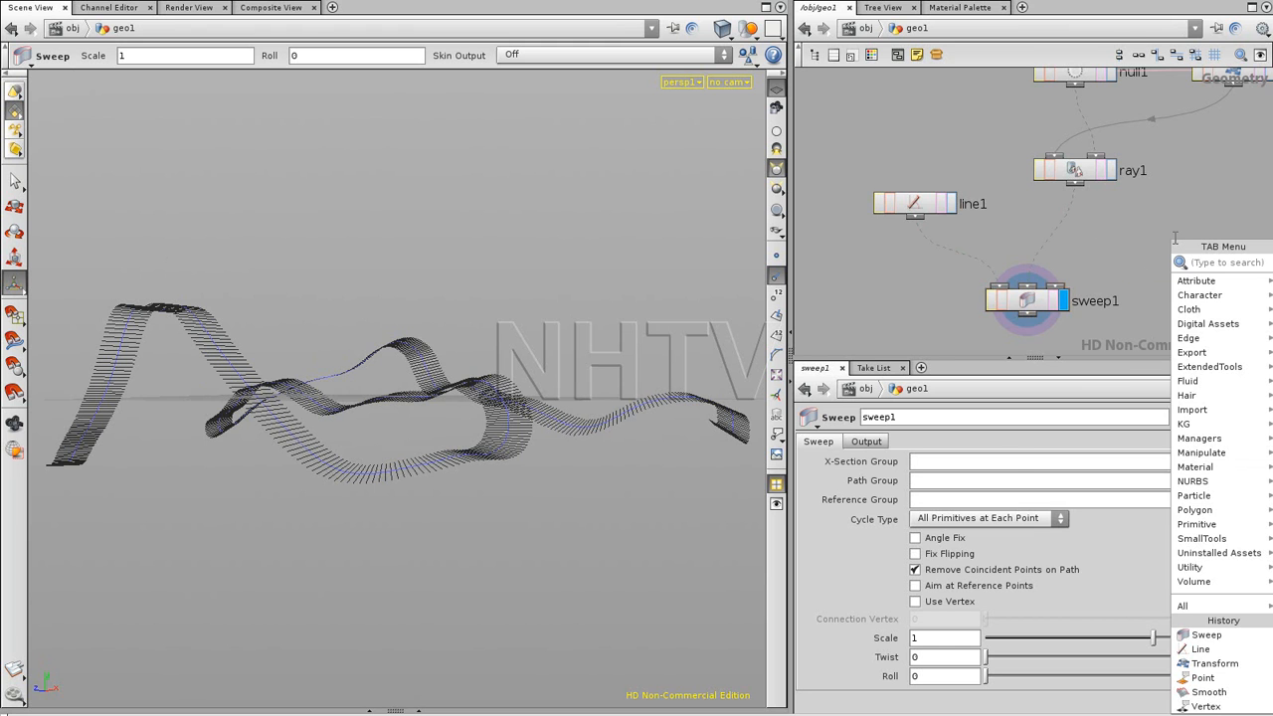
click(1214, 663)
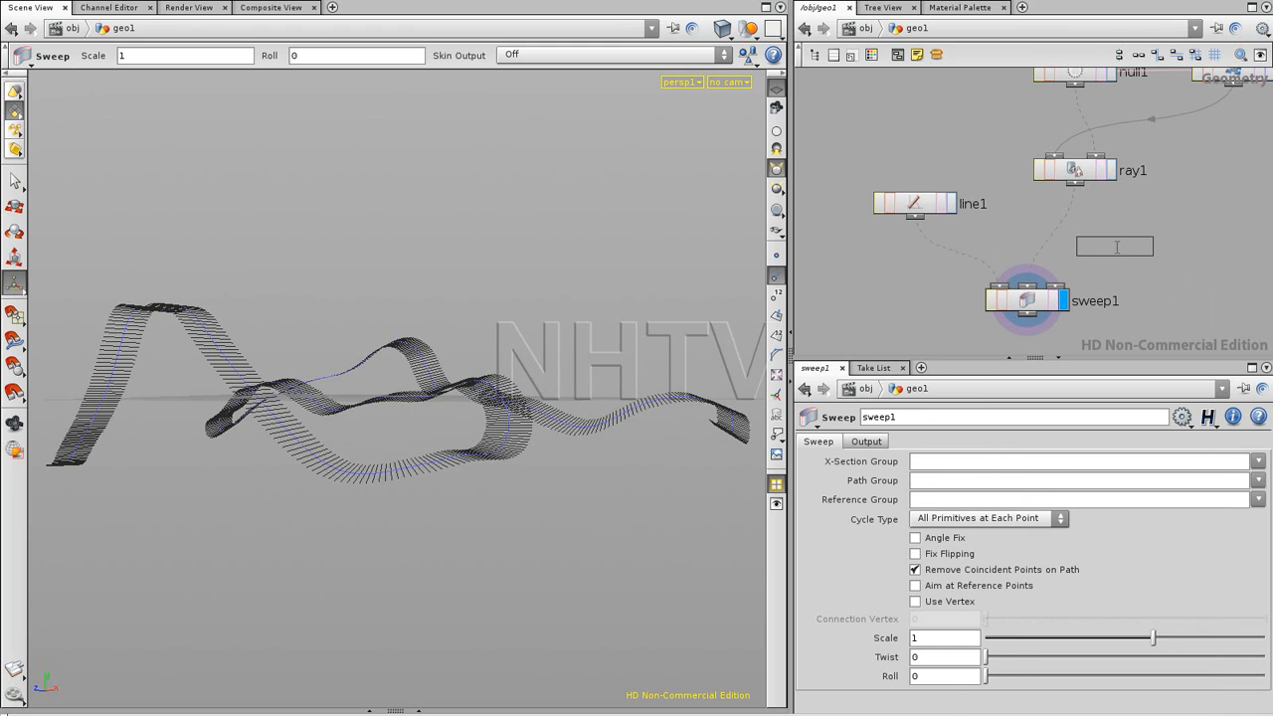
click(1113, 242)
click(1074, 184)
click(1112, 230)
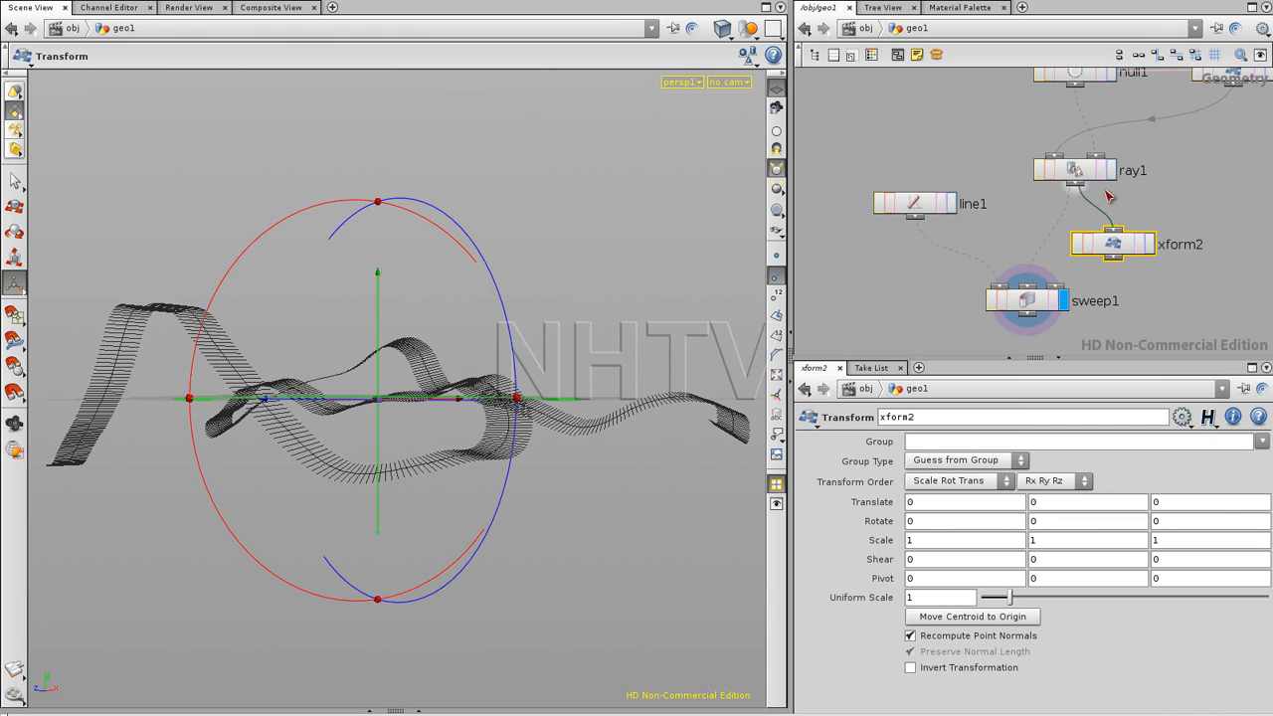
Check ray1's curve, then display the new Transform and move its curve up about 1.14 in Y.
click(1110, 170)
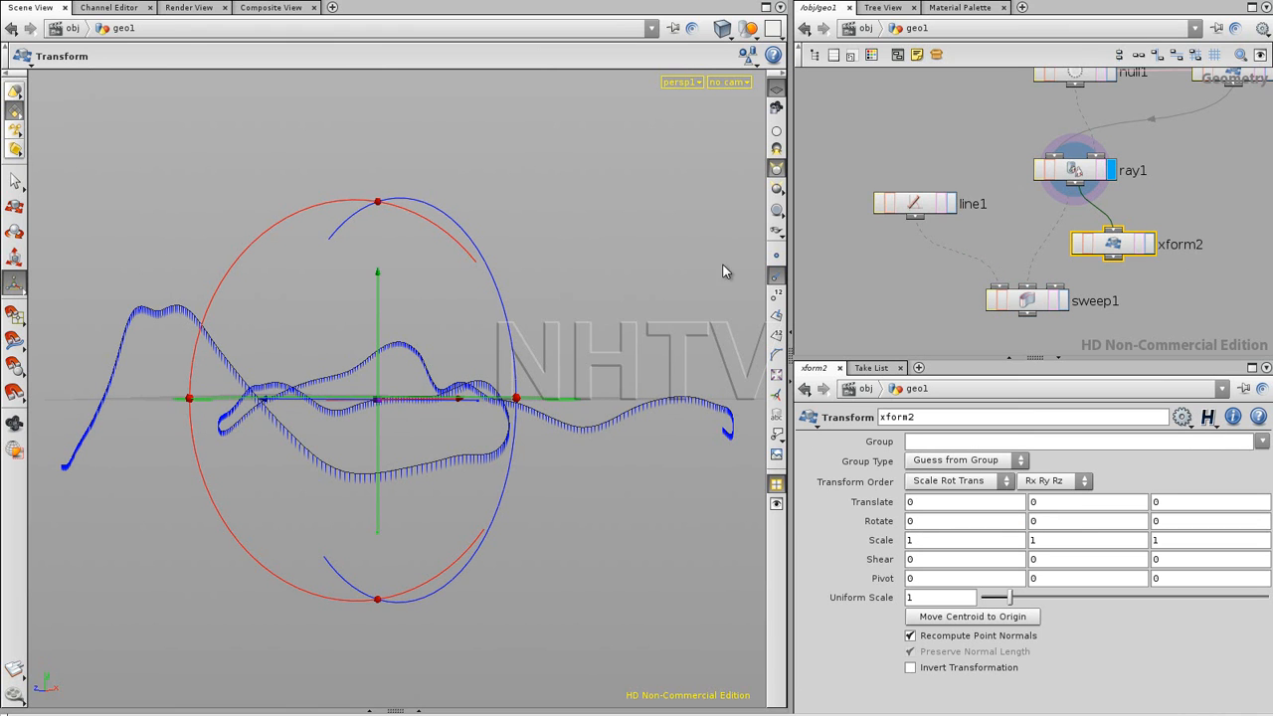
click(1150, 244)
drag(378, 327, 376, 276)
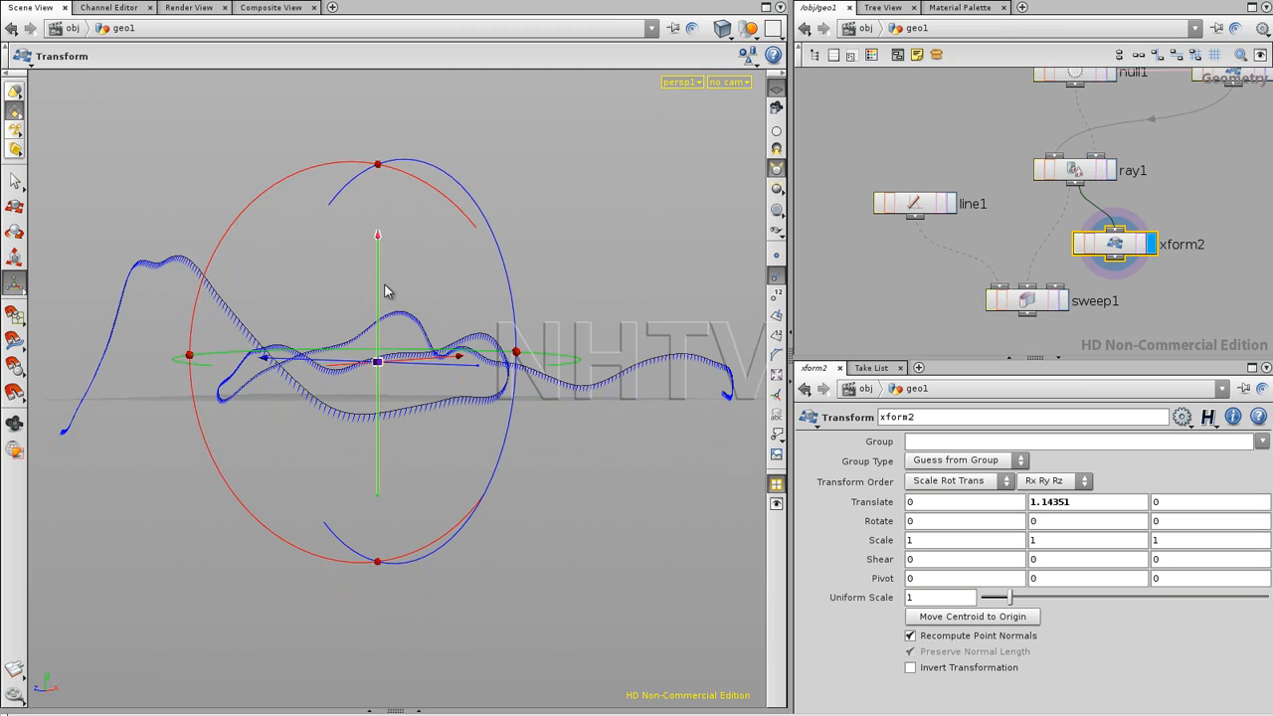
Compare the direction of the point normals on ray1 and on the transformed curve.
key(Escape)
drag(518, 227, 371, 298)
right_drag(371, 297, 481, 295)
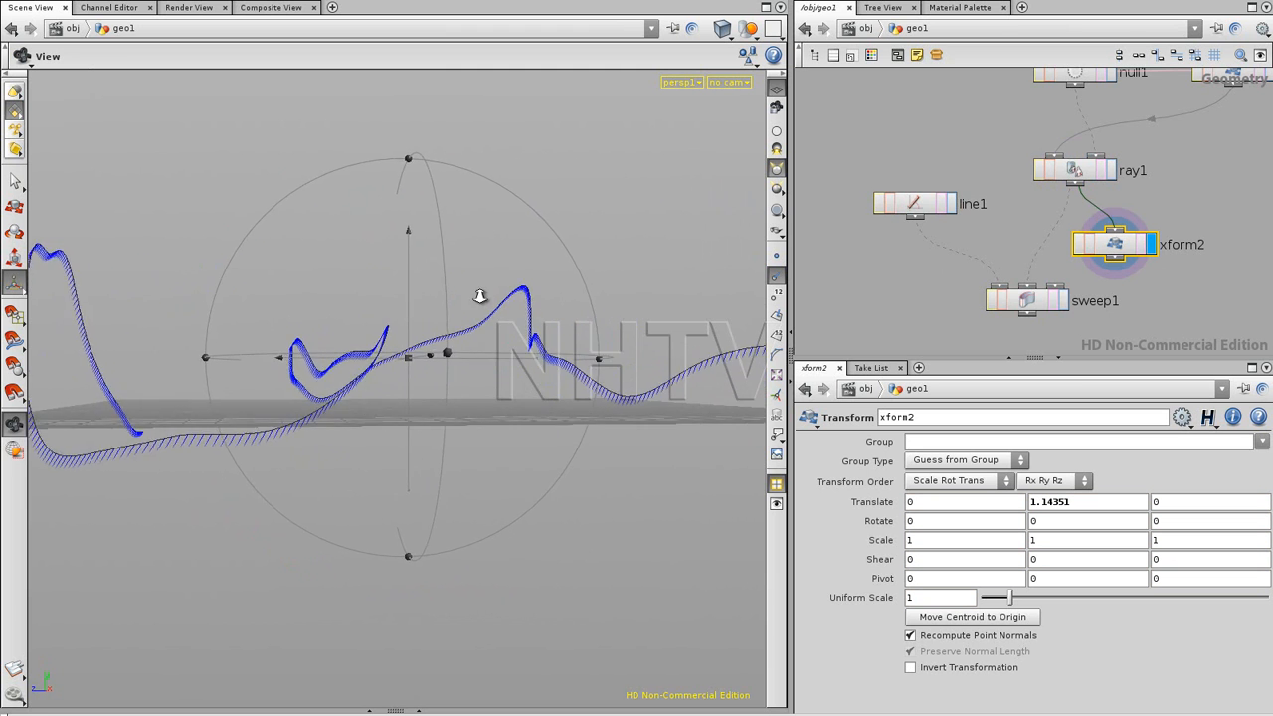
click(1112, 170)
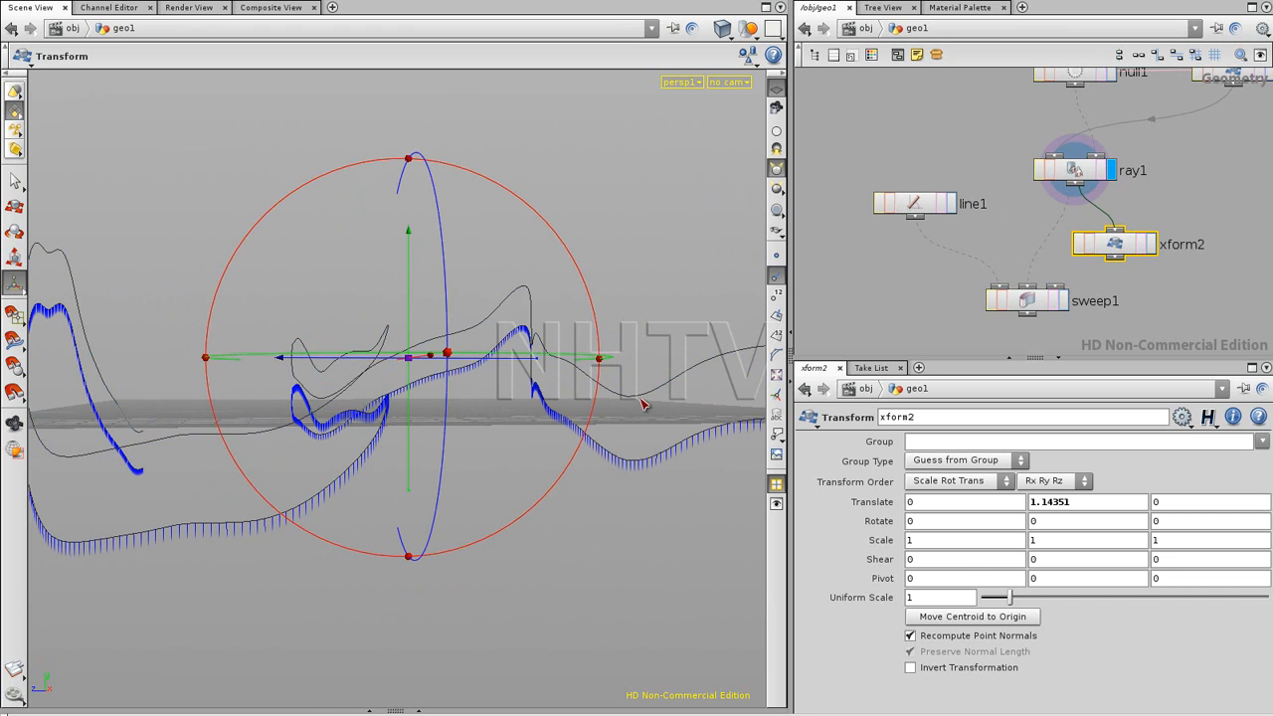
click(1151, 244)
key(Escape)
drag(583, 358, 397, 443)
key(Return)
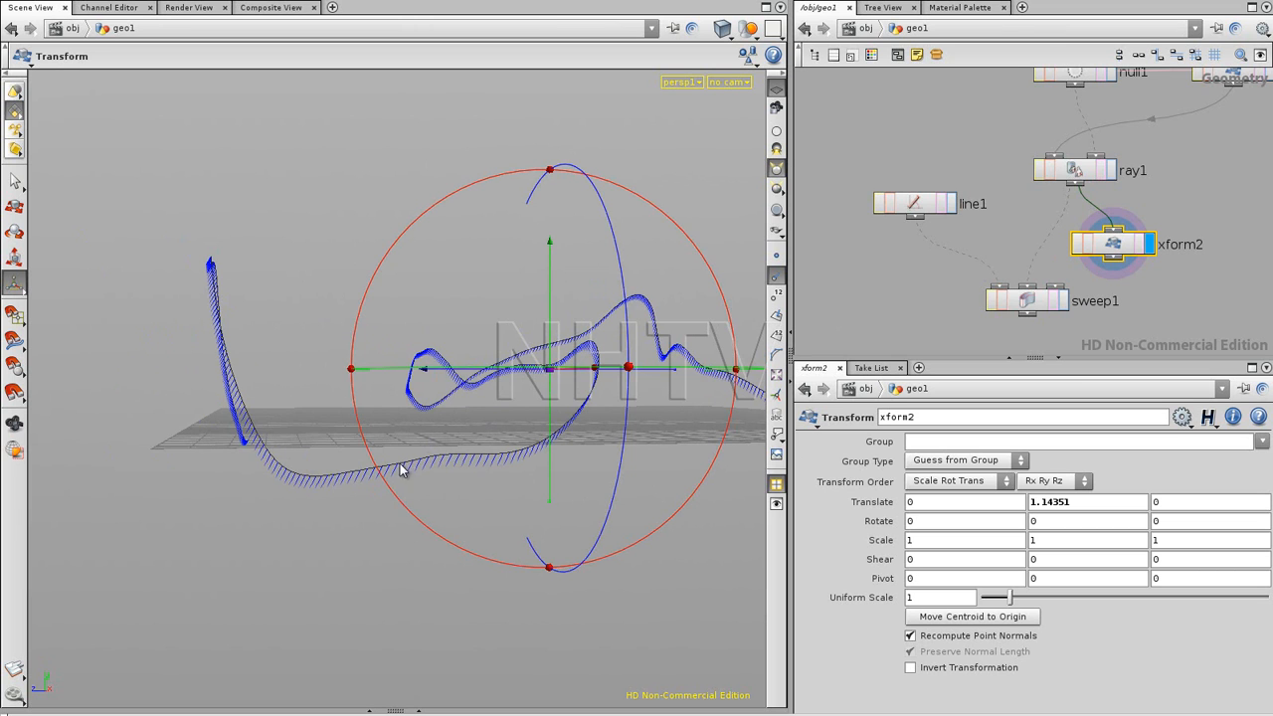
Turn off Recompute Point Normals on xform2 and rotate the curve about 9.2 degrees around X.
drag(1125, 244, 1125, 241)
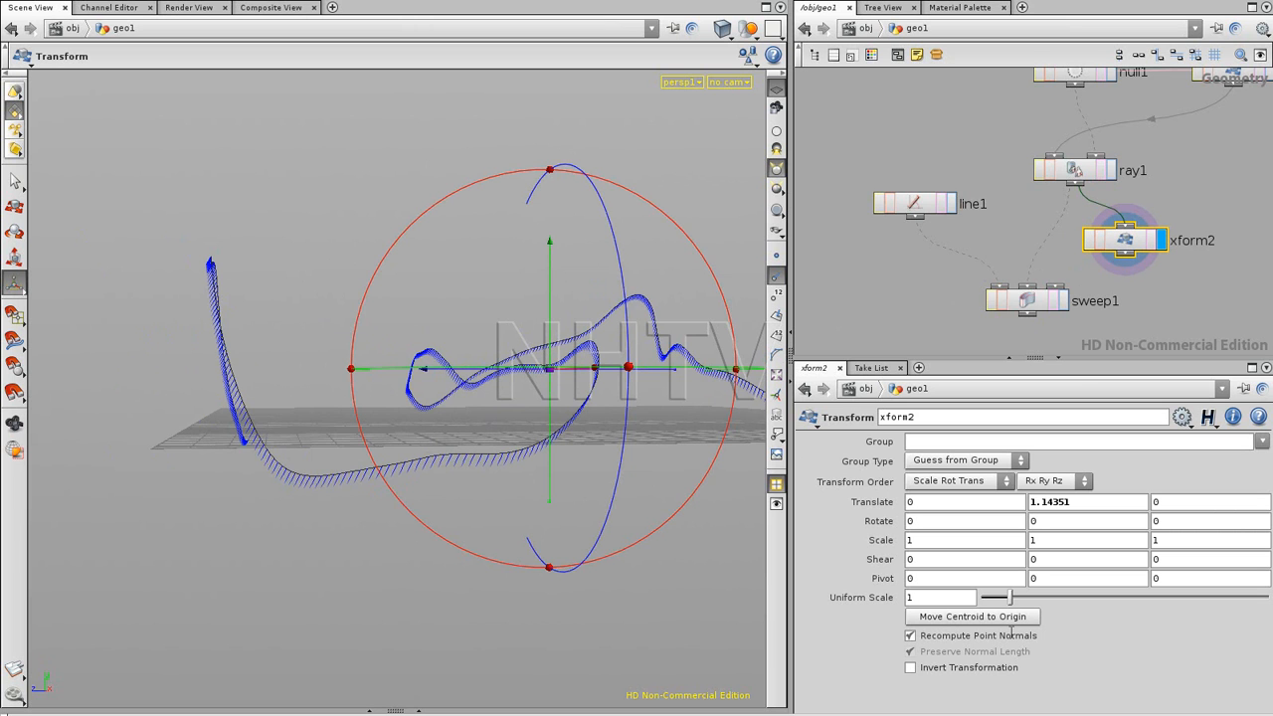
click(910, 635)
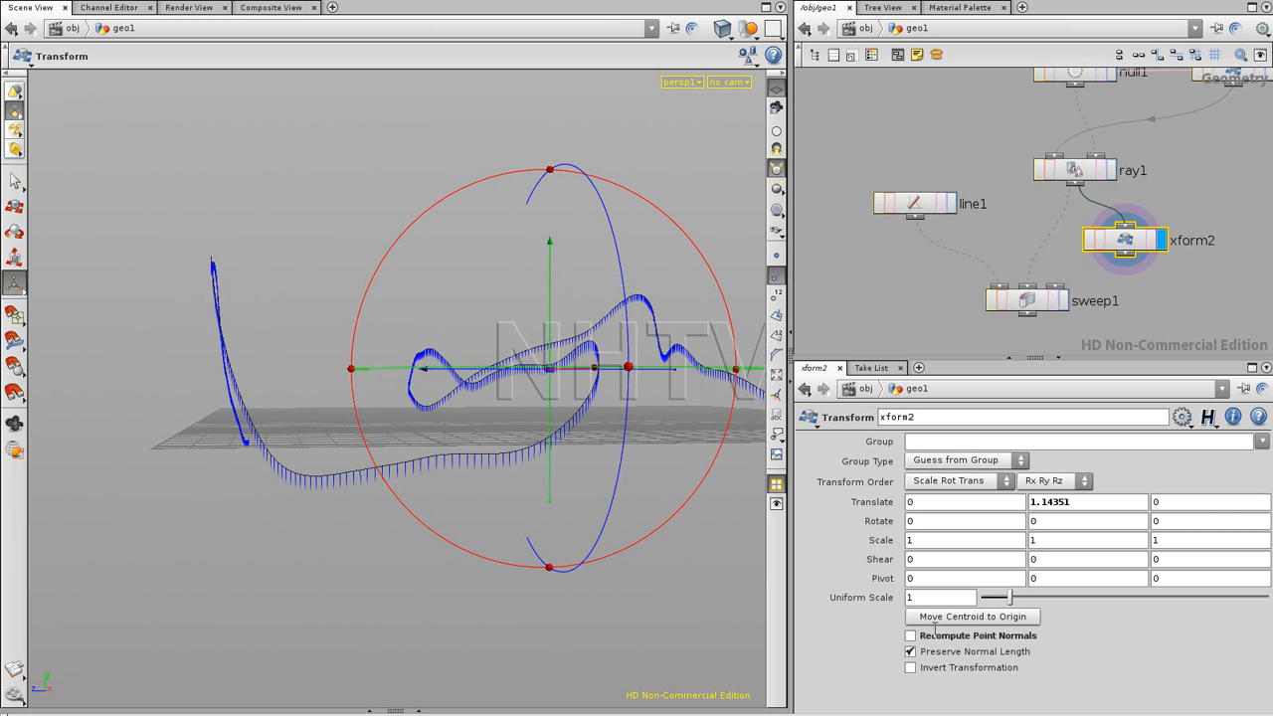
drag(428, 232, 442, 284)
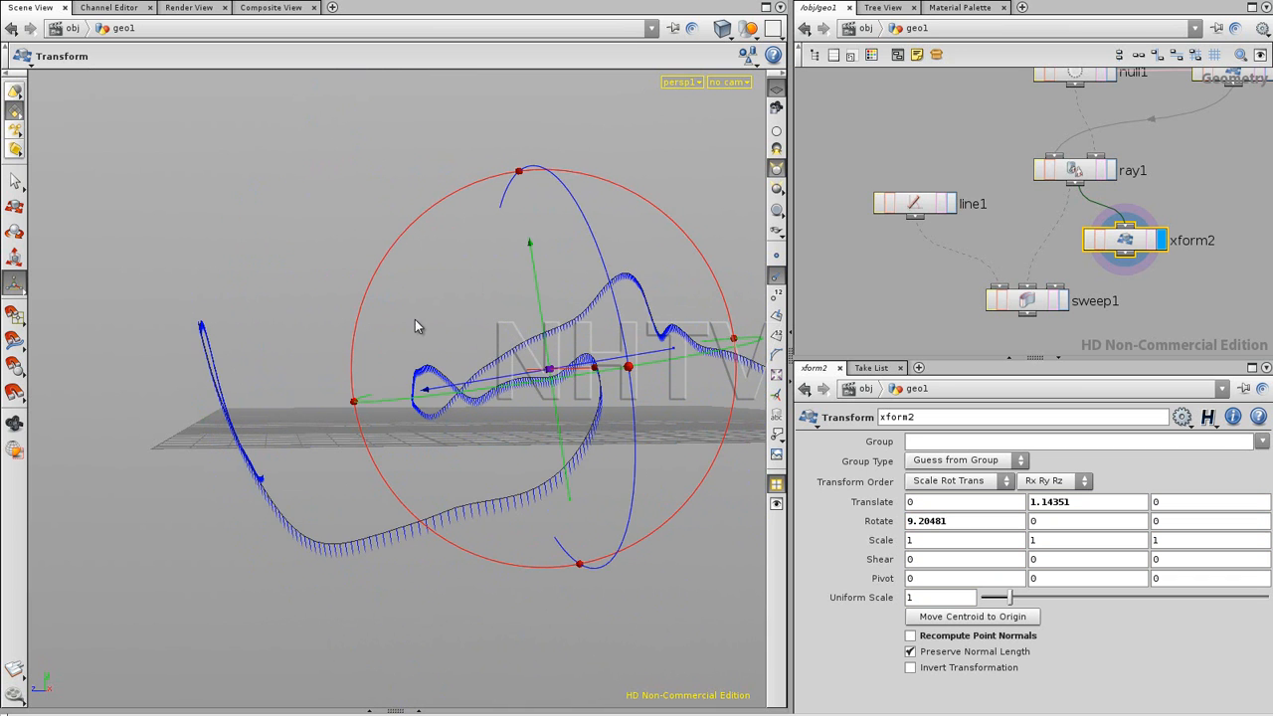
Undo xform2's last rotation, feed its output into sweep1's reference input and display sweep1.
key(ctrl+z)
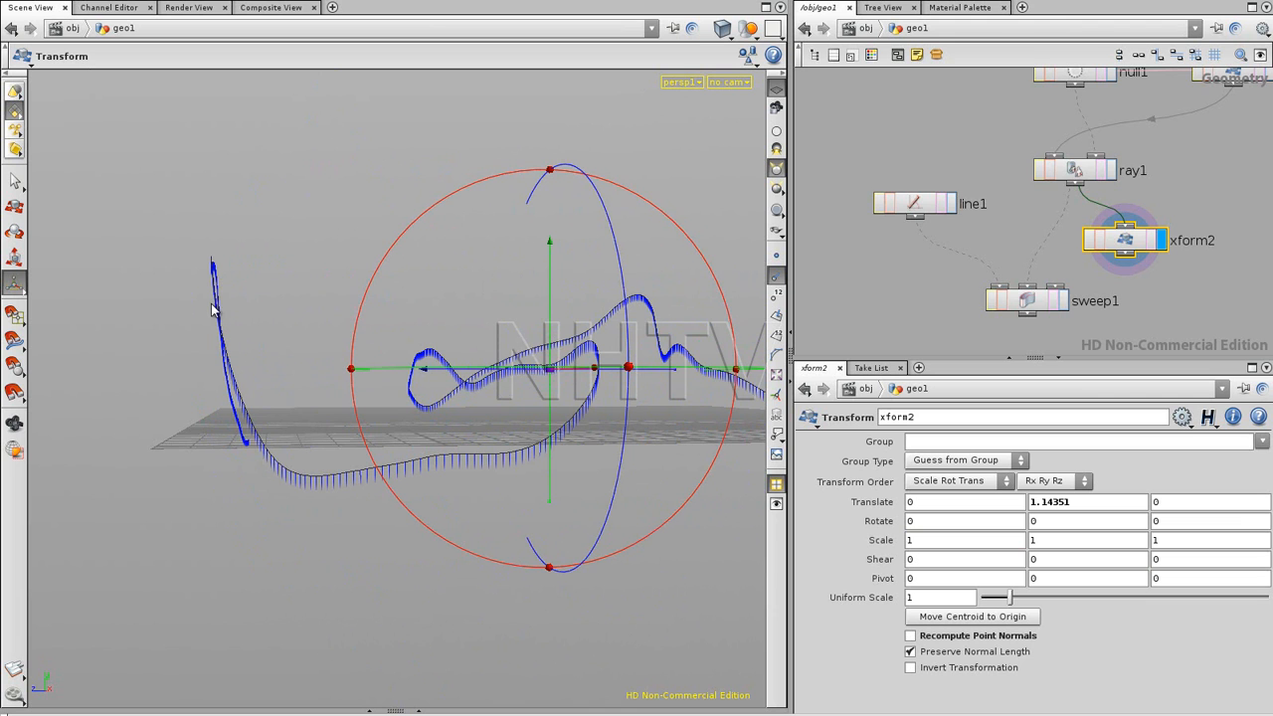
click(910, 636)
middle_drag(1182, 298, 1187, 259)
drag(1032, 261, 1028, 283)
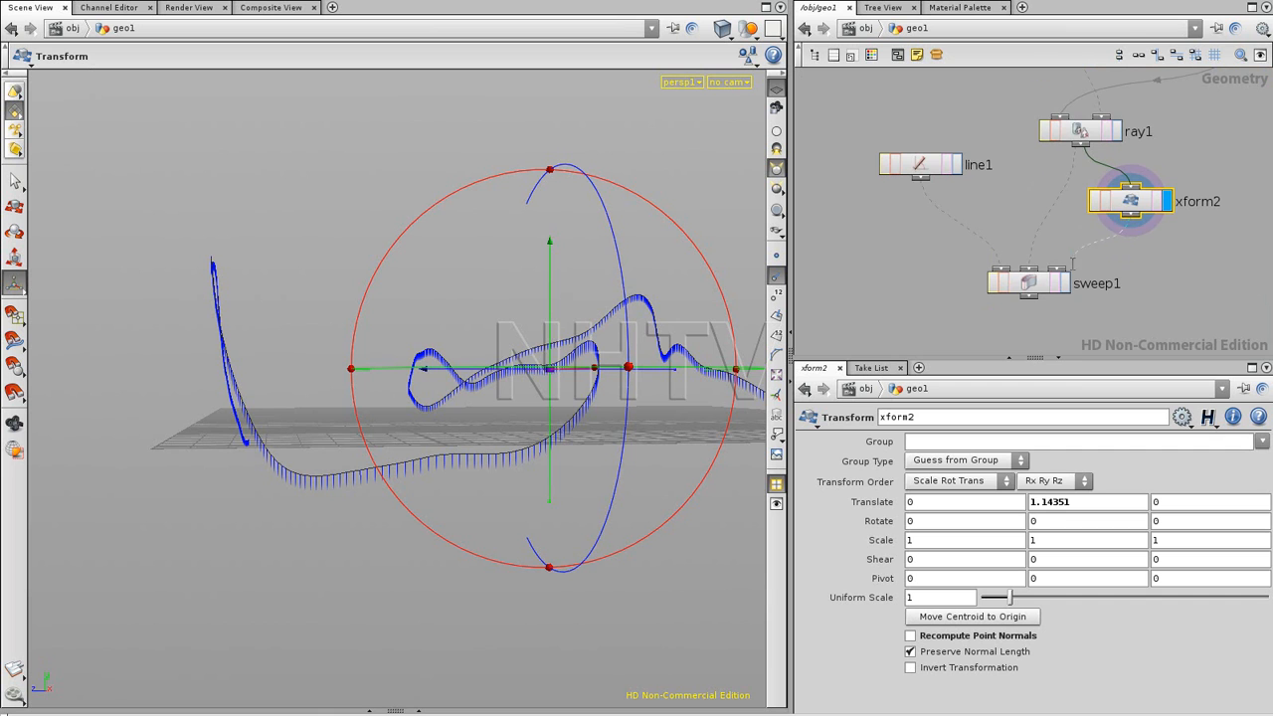
click(1063, 282)
click(1031, 281)
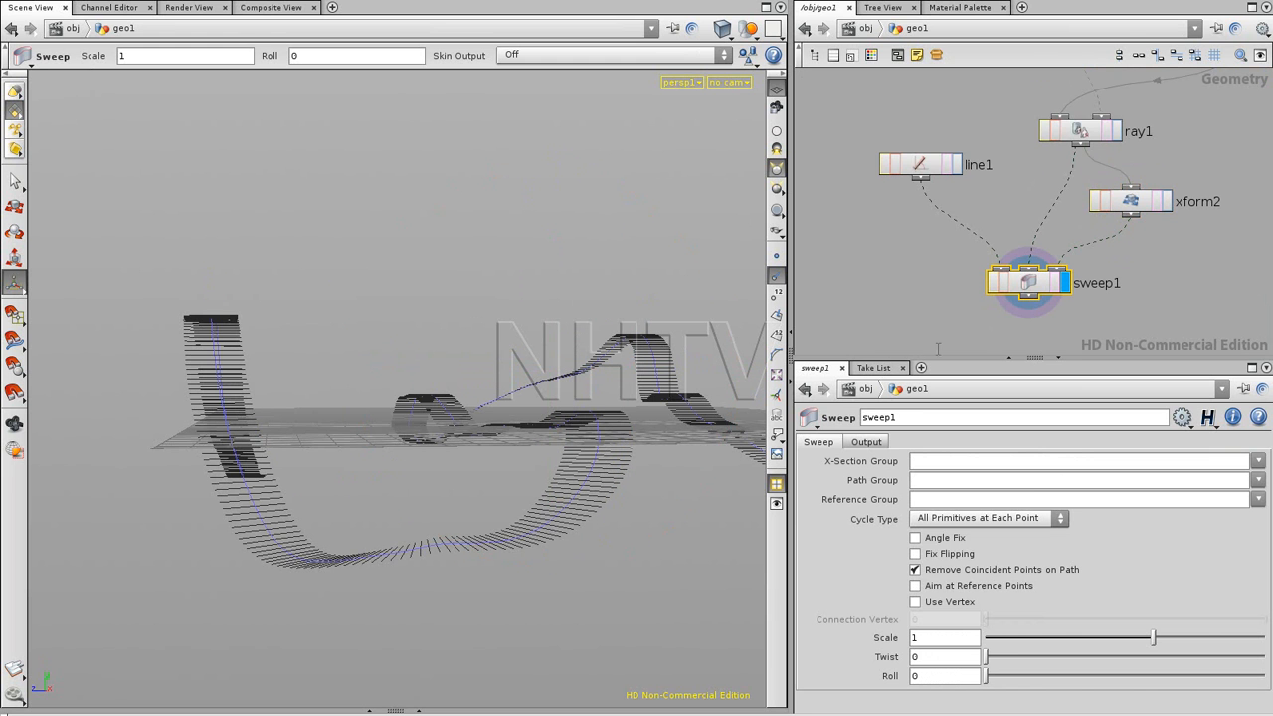
Select xform2 and move its curve freehand to test how it affects the orientation of the sweep.
click(1131, 202)
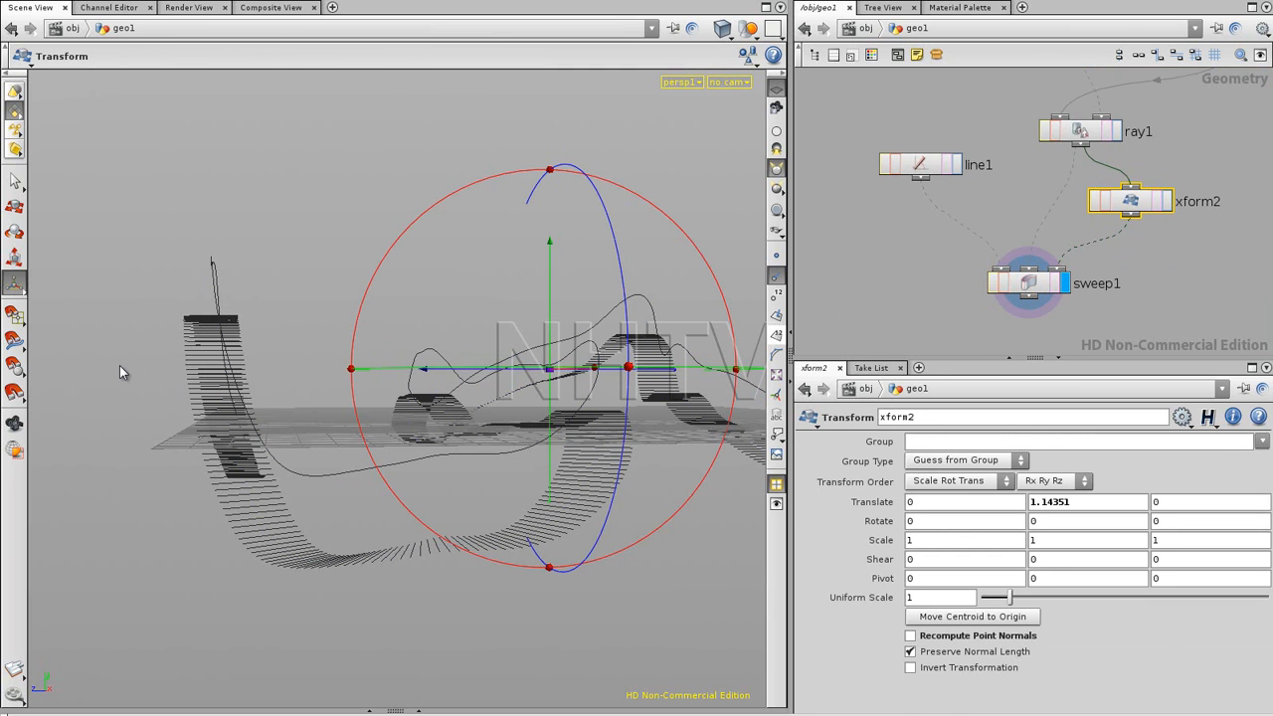
key(Escape)
drag(255, 335, 567, 287)
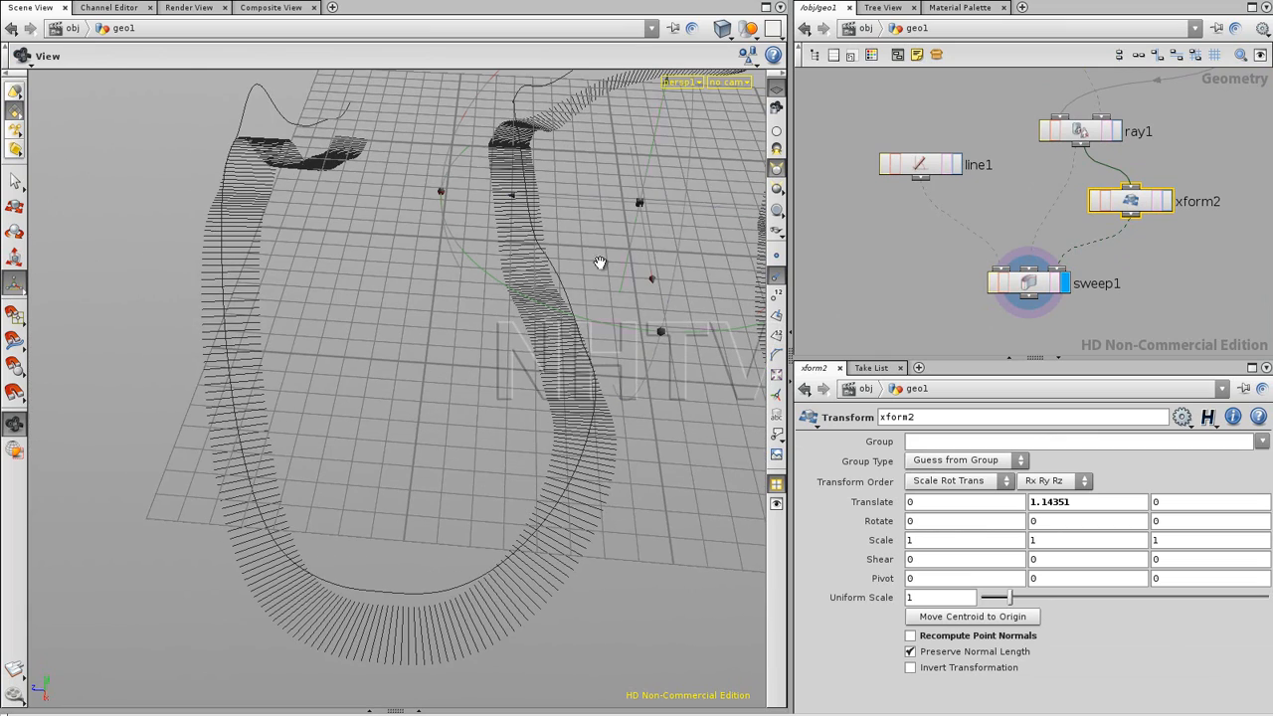
key(Return)
drag(640, 206, 669, 231)
Set xform2's translate values to 0, 1, 0.
double_click(971, 502)
text(0)
double_click(1198, 501)
text(0)
double_click(1064, 503)
text(1)
key(Return)
click(1132, 317)
alt+drag(482, 469, 545, 389)
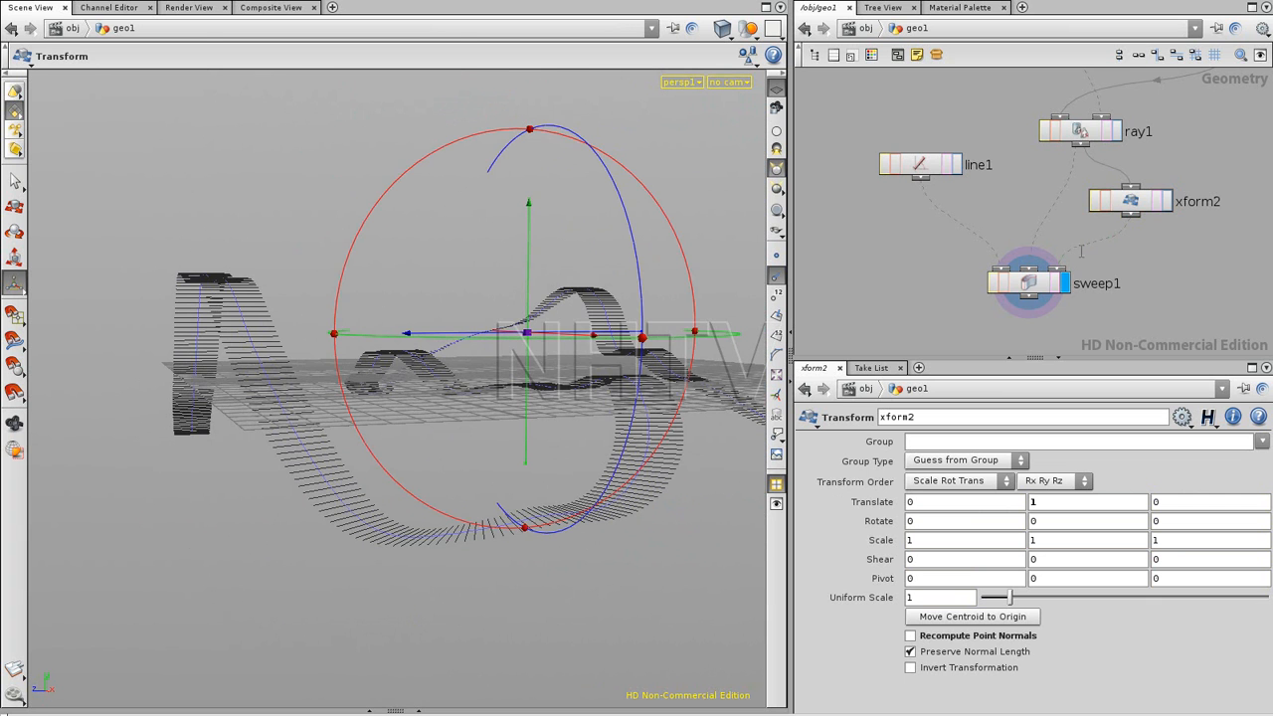
Display ray1 and xform2 in turn to compare their curves and normals, and return the display to sweep1.
click(1116, 132)
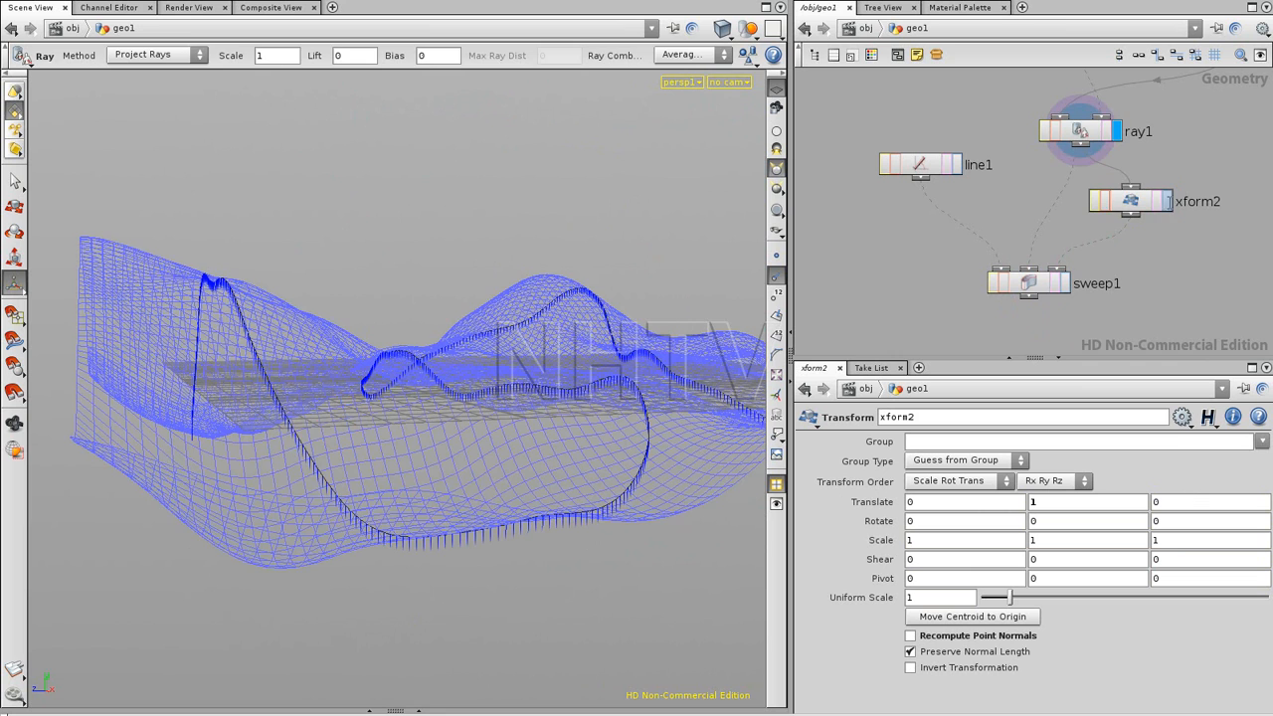
click(1167, 201)
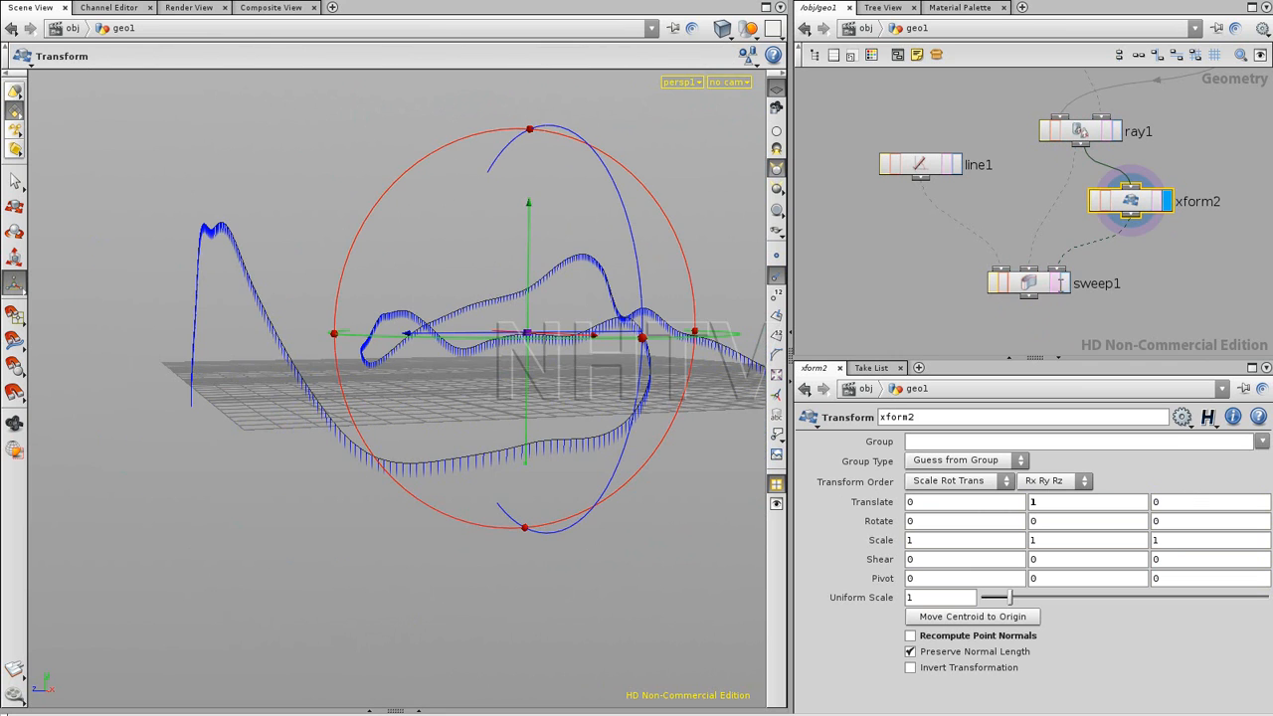
click(1064, 283)
Set sweep1's Skin Output to Skin with Auto Closure and inspect the road surface.
click(1035, 288)
alt+drag(601, 423, 298, 428)
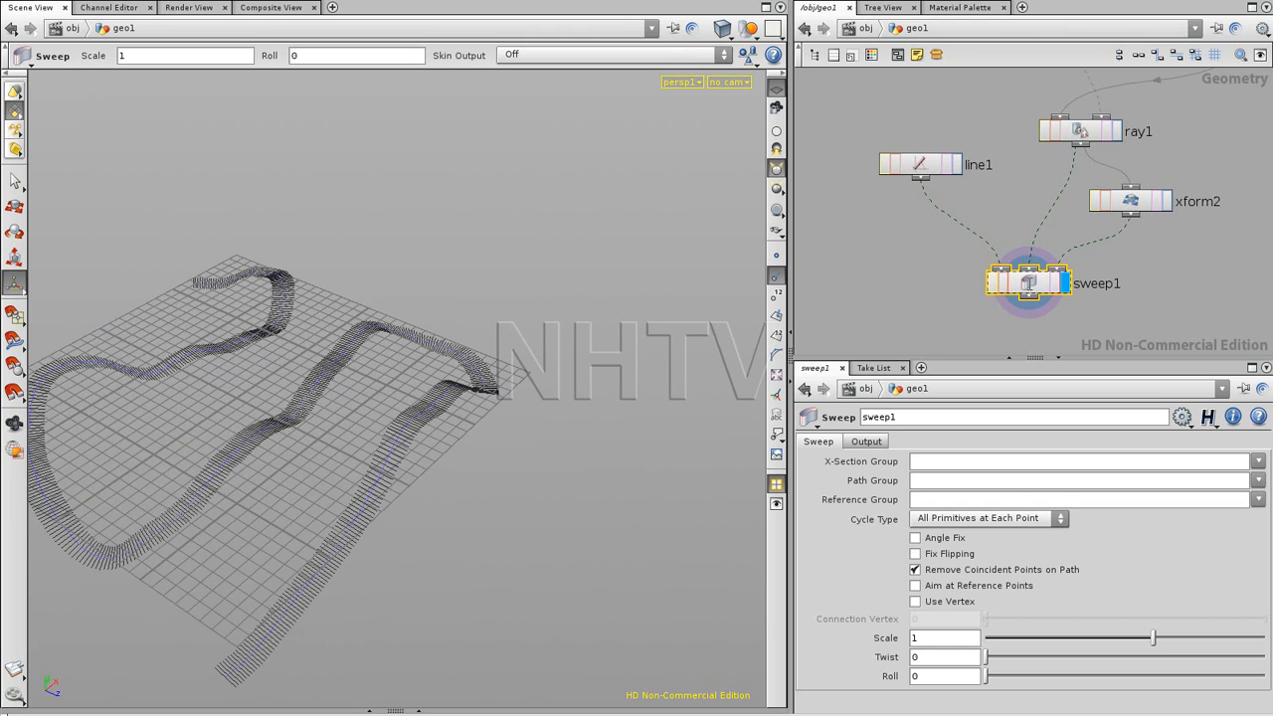
click(859, 441)
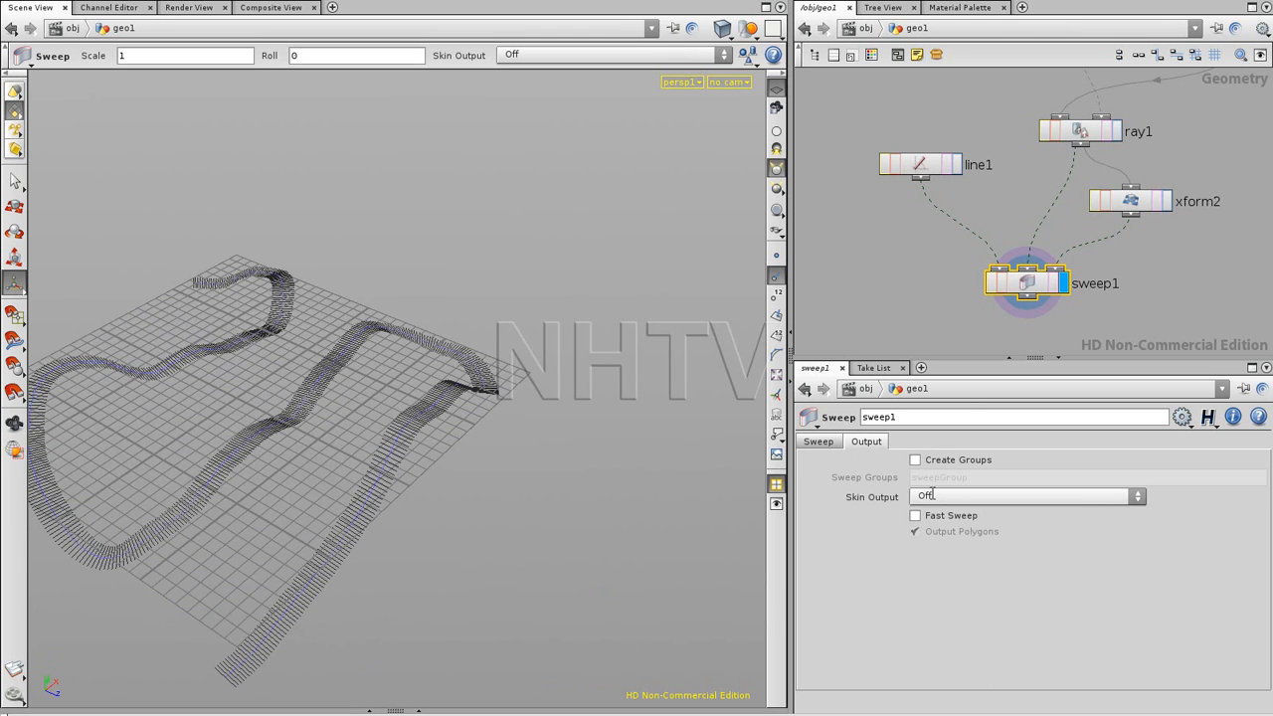
click(946, 497)
click(973, 539)
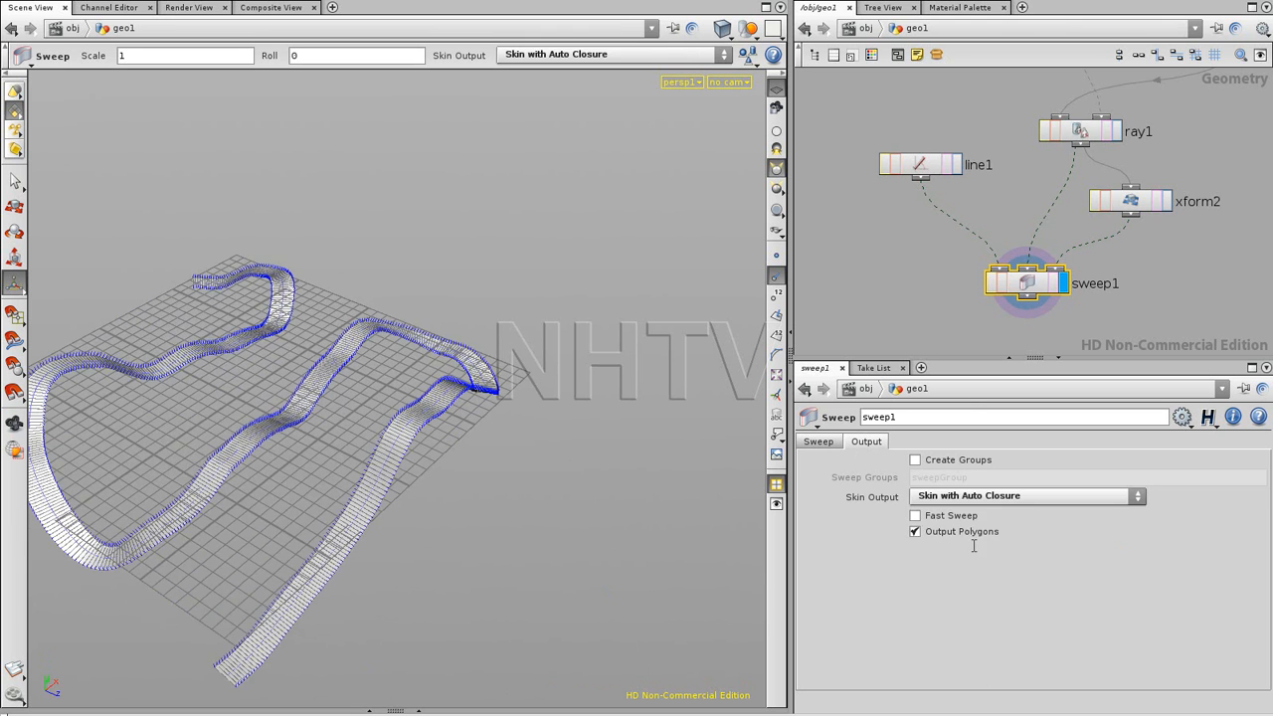
key(Escape)
drag(342, 435, 256, 460)
scroll(256, 460, up, 5)
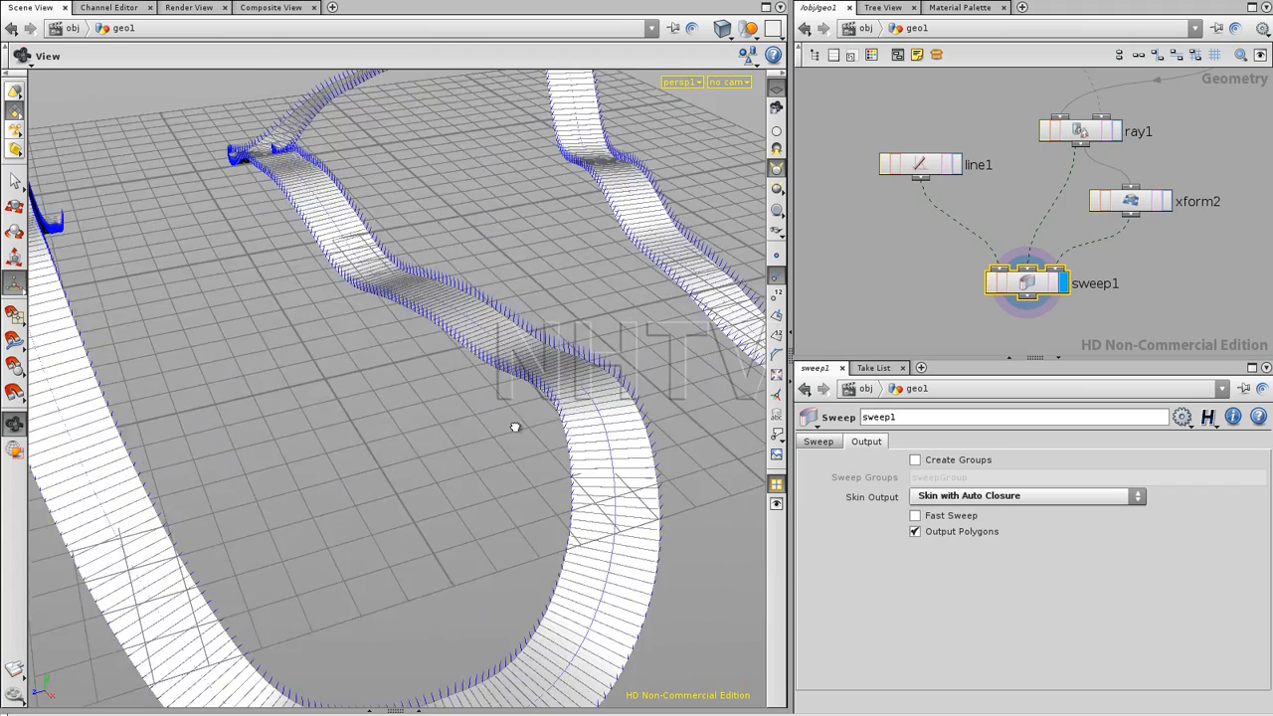
drag(355, 426, 360, 507)
key(Return)
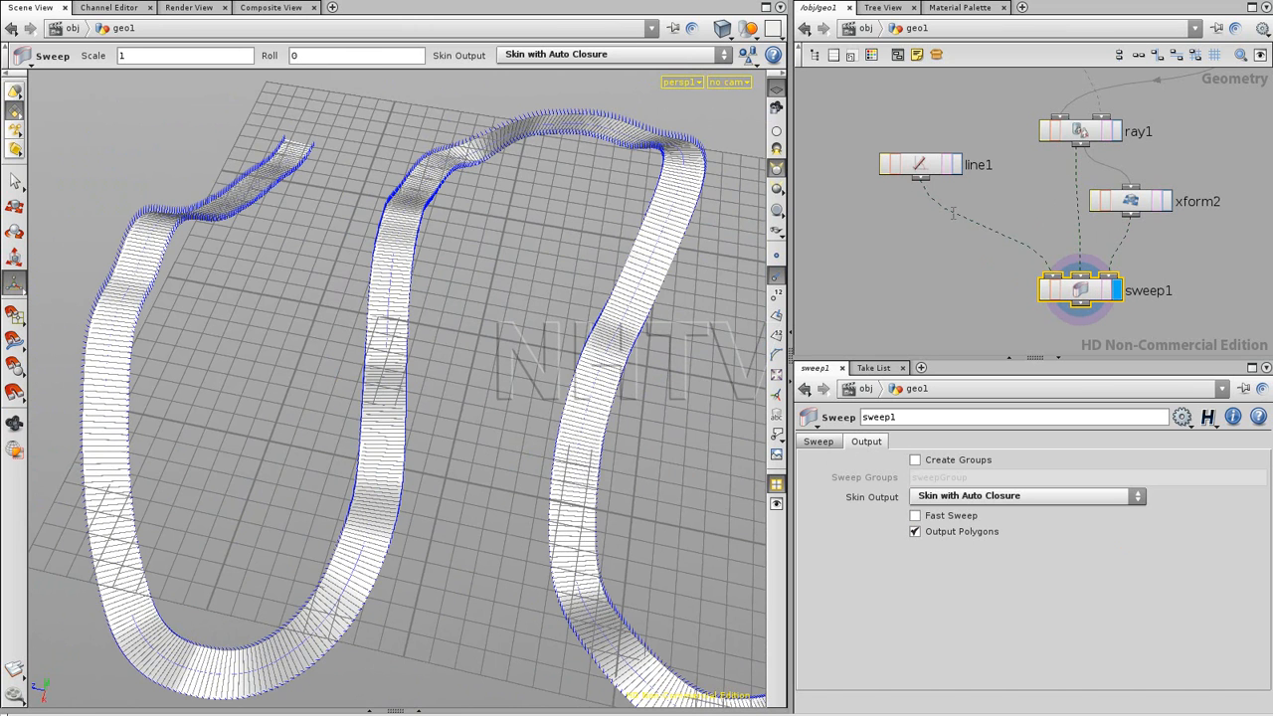
Tidy the network by moving line1 closer to sweep1, and make free space beside the nodes.
drag(999, 207, 1006, 218)
middle_drag(864, 285, 939, 272)
scroll(983, 268, down, 2)
click(936, 271)
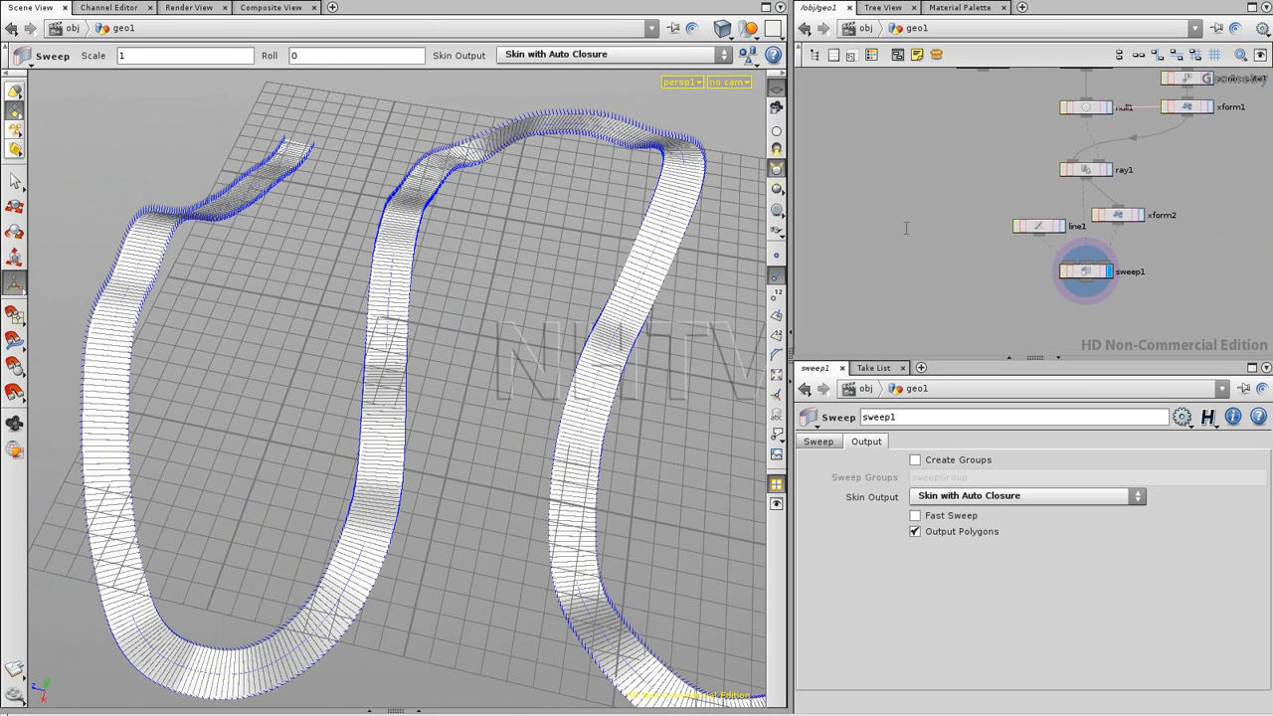
key(Tab)
text(cre)
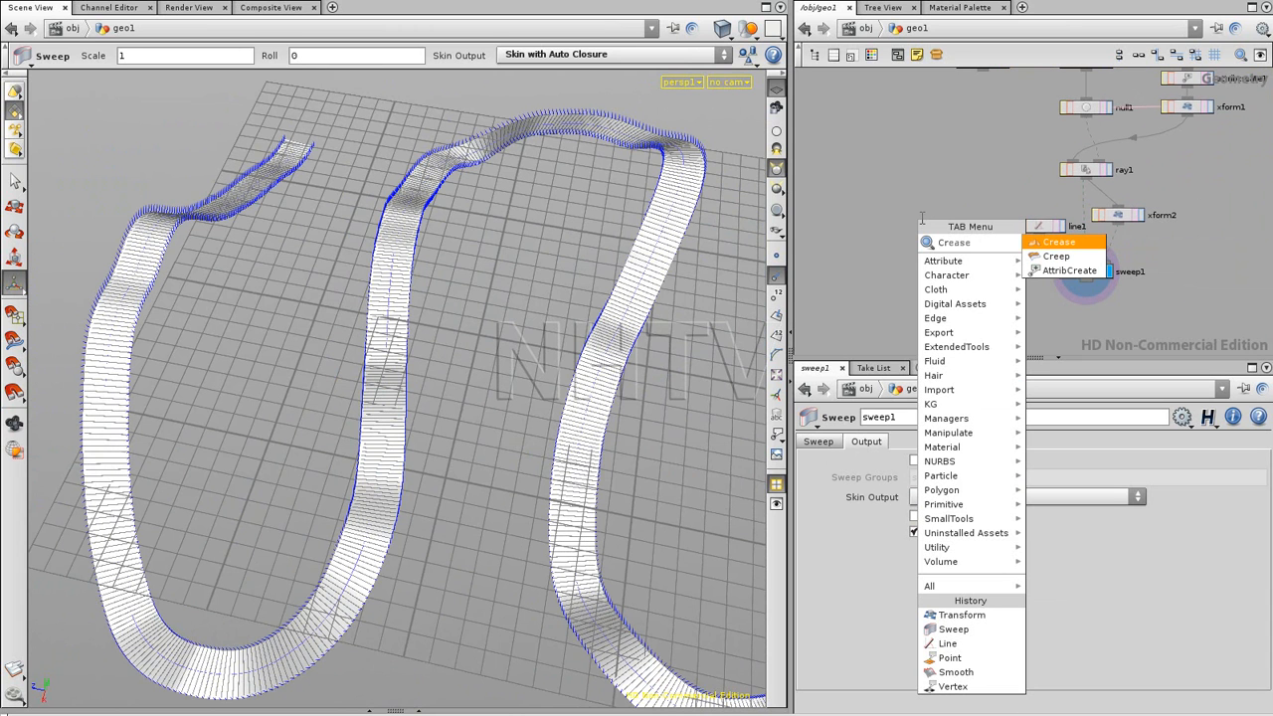
key(Escape)
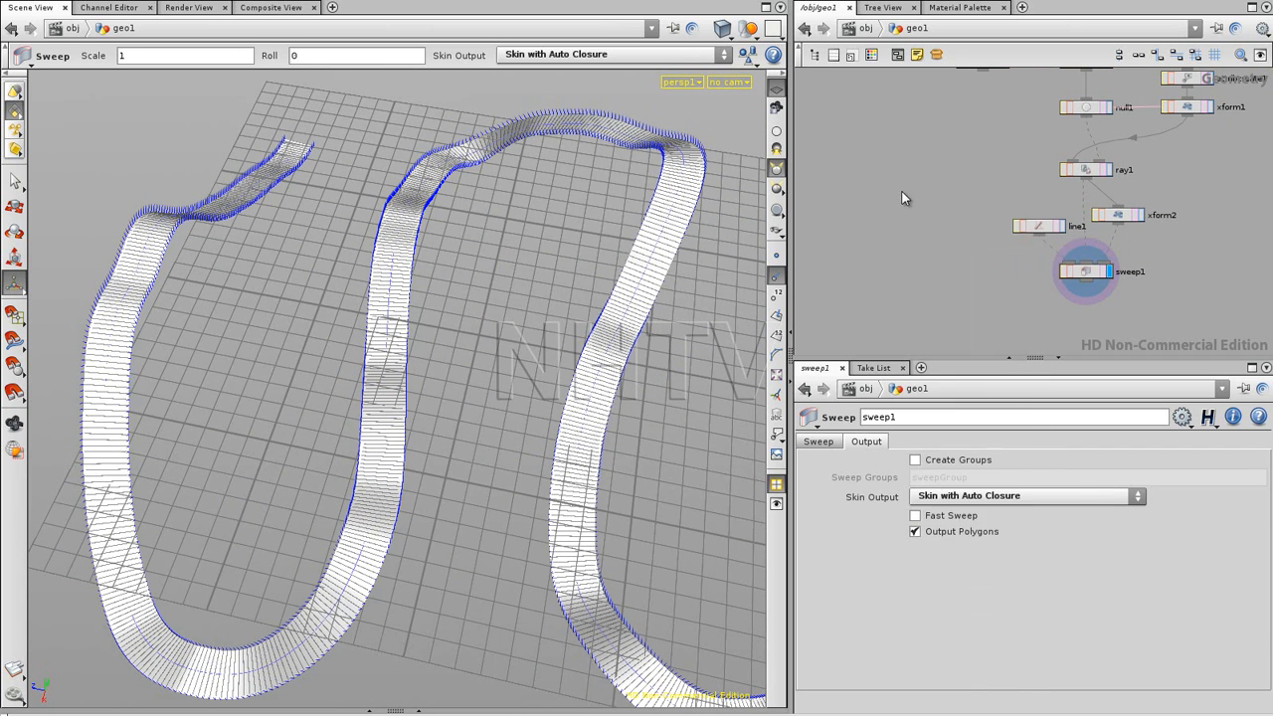
Add a new Curve node in the empty space beside ray1.
key(Tab)
text(curve)
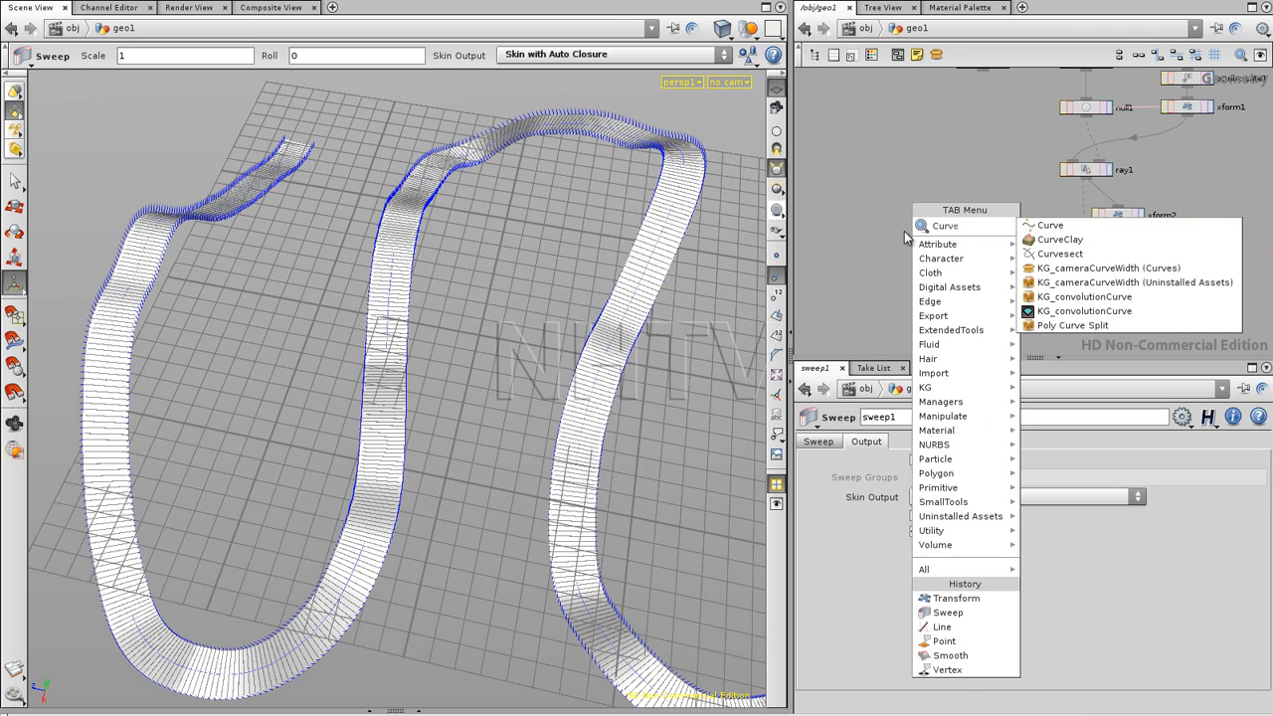
key(Return)
click(915, 216)
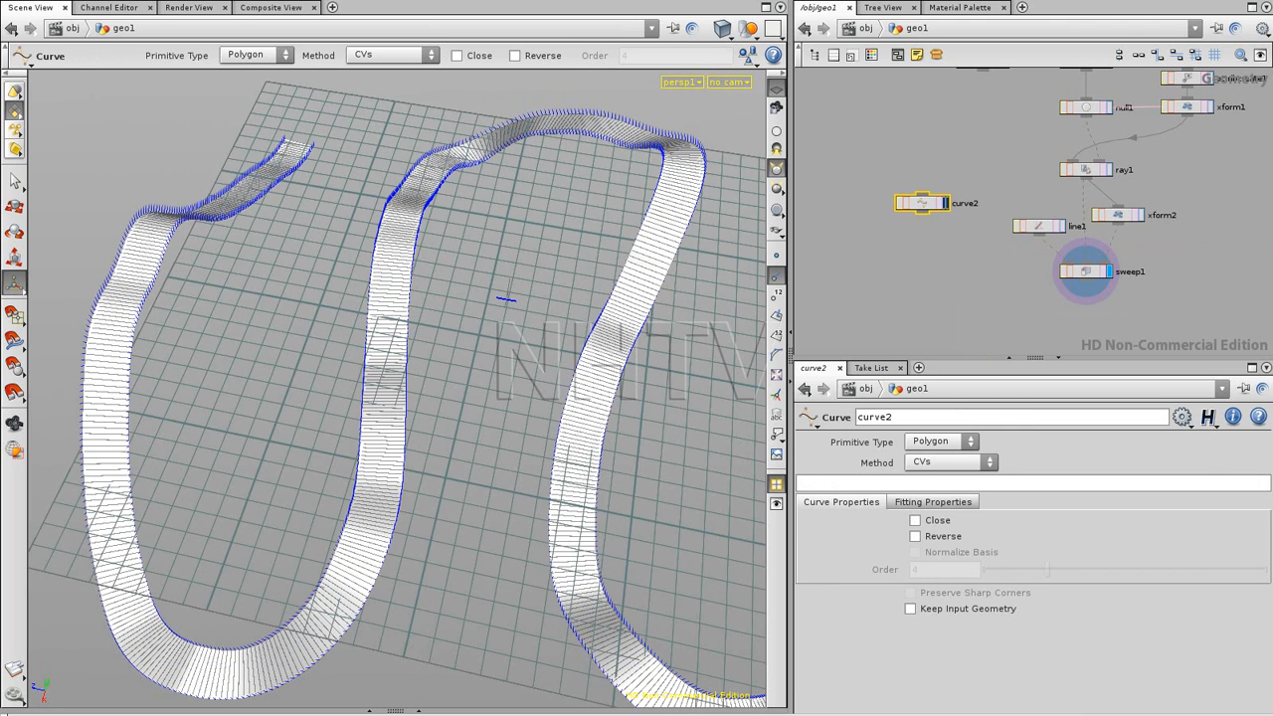
Draw an open, angular polygon curve with eleven points across the grid and finish it.
click(365, 172)
click(287, 330)
click(411, 312)
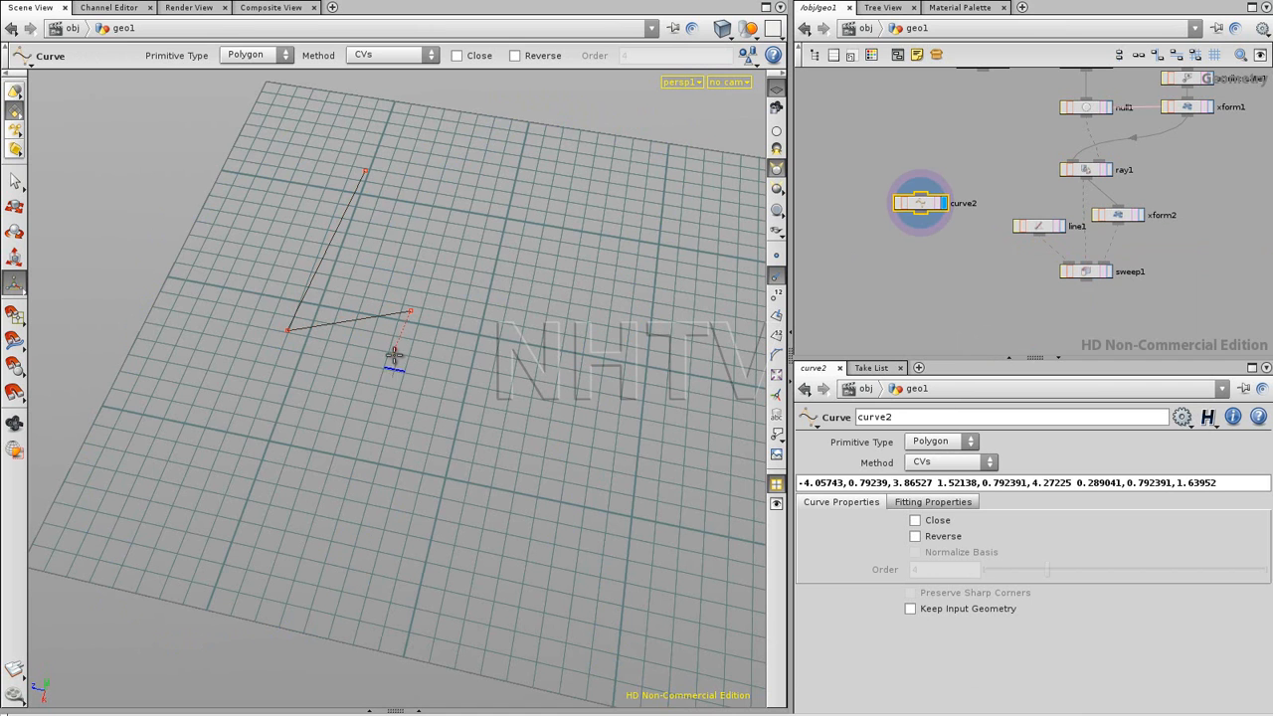
click(364, 413)
click(521, 456)
click(598, 316)
click(723, 343)
click(652, 520)
click(718, 594)
click(733, 197)
click(511, 167)
key(Return)
click(942, 256)
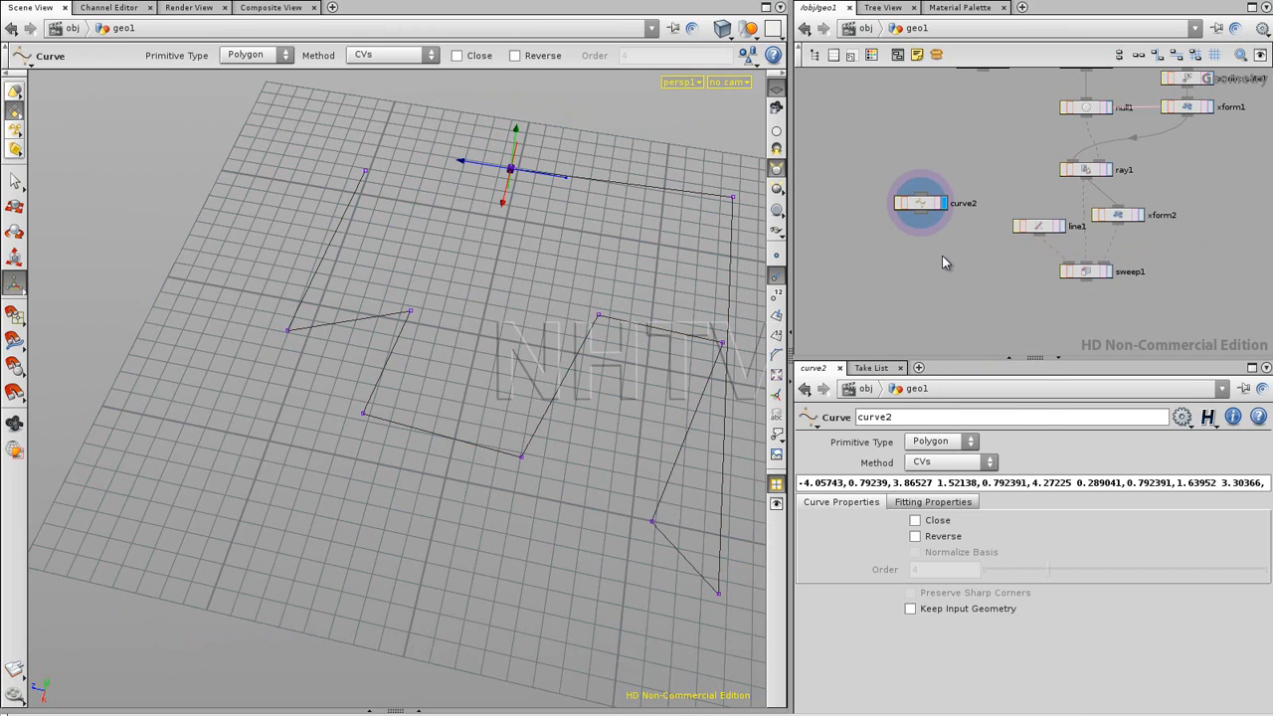
Add a Line node beside curve2 and apply the saved preset that centers it along X.
key(Tab)
text(Line)
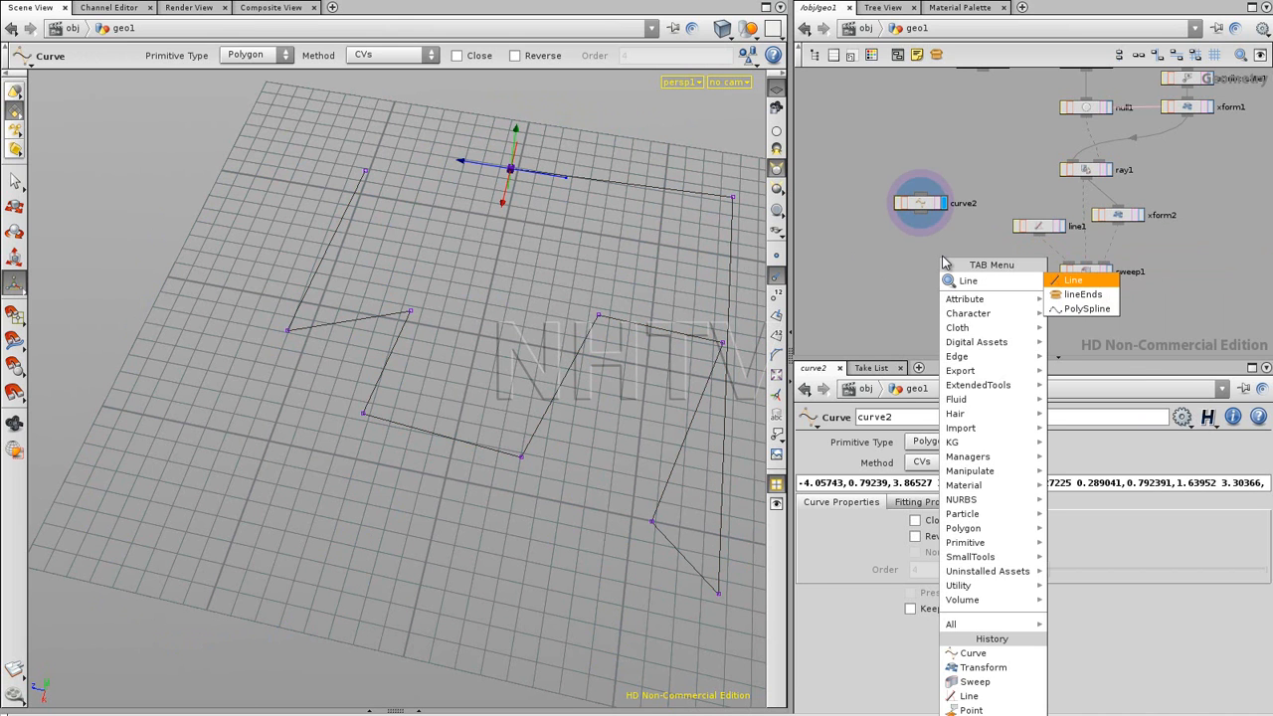
key(Escape)
click(835, 223)
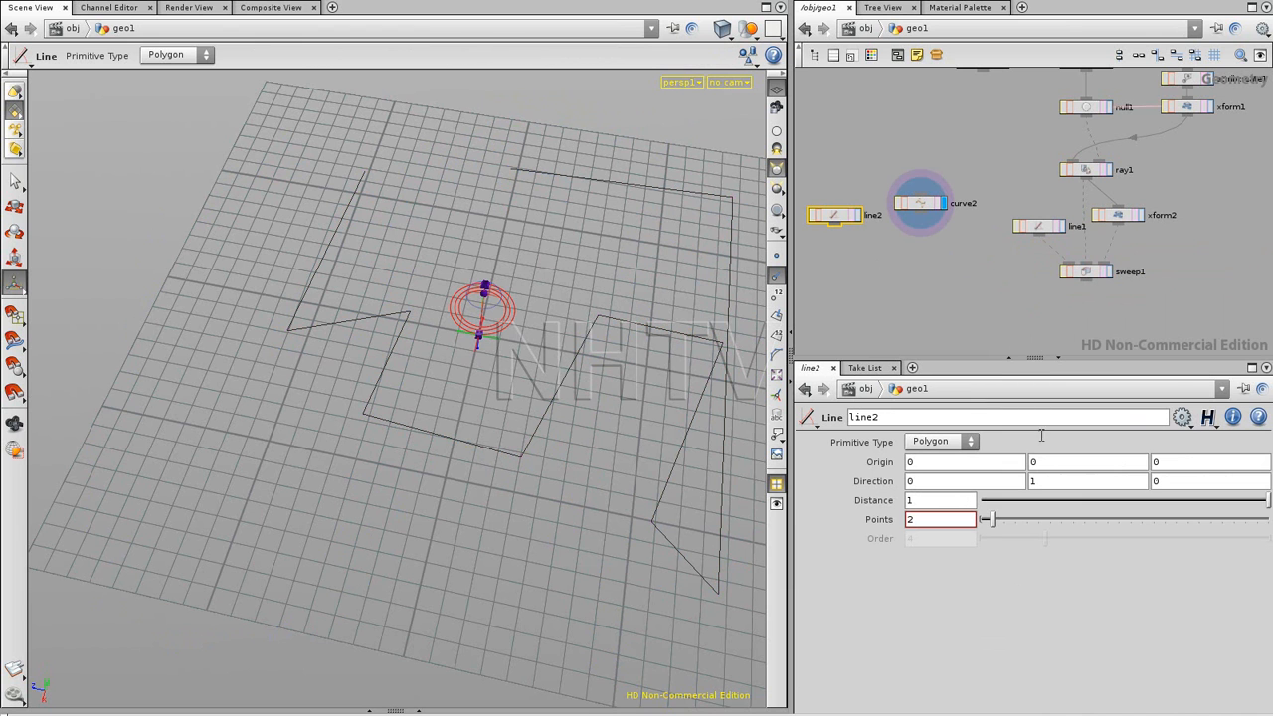
click(1181, 417)
click(1192, 650)
Add a Sweep node that uses line2 as cross-section and curve2 as path, and display it.
click(879, 284)
middle_drag(881, 280, 934, 286)
key(Tab)
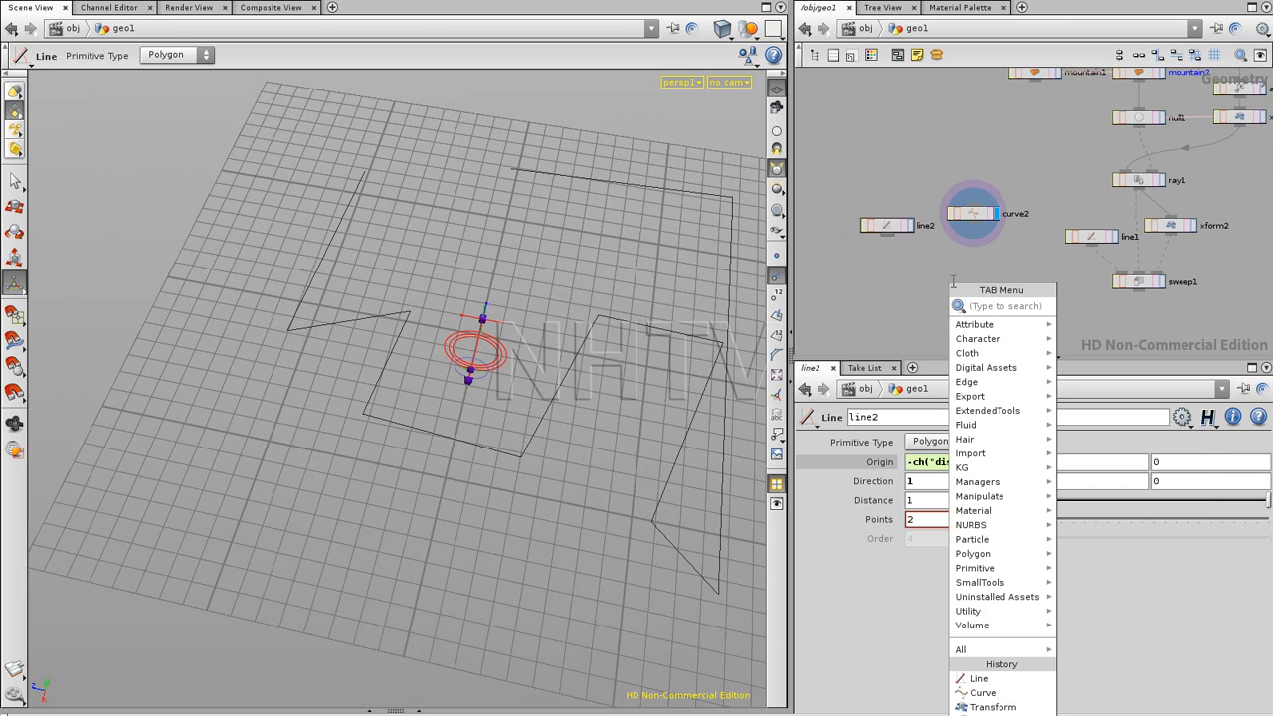
text(Sweep)
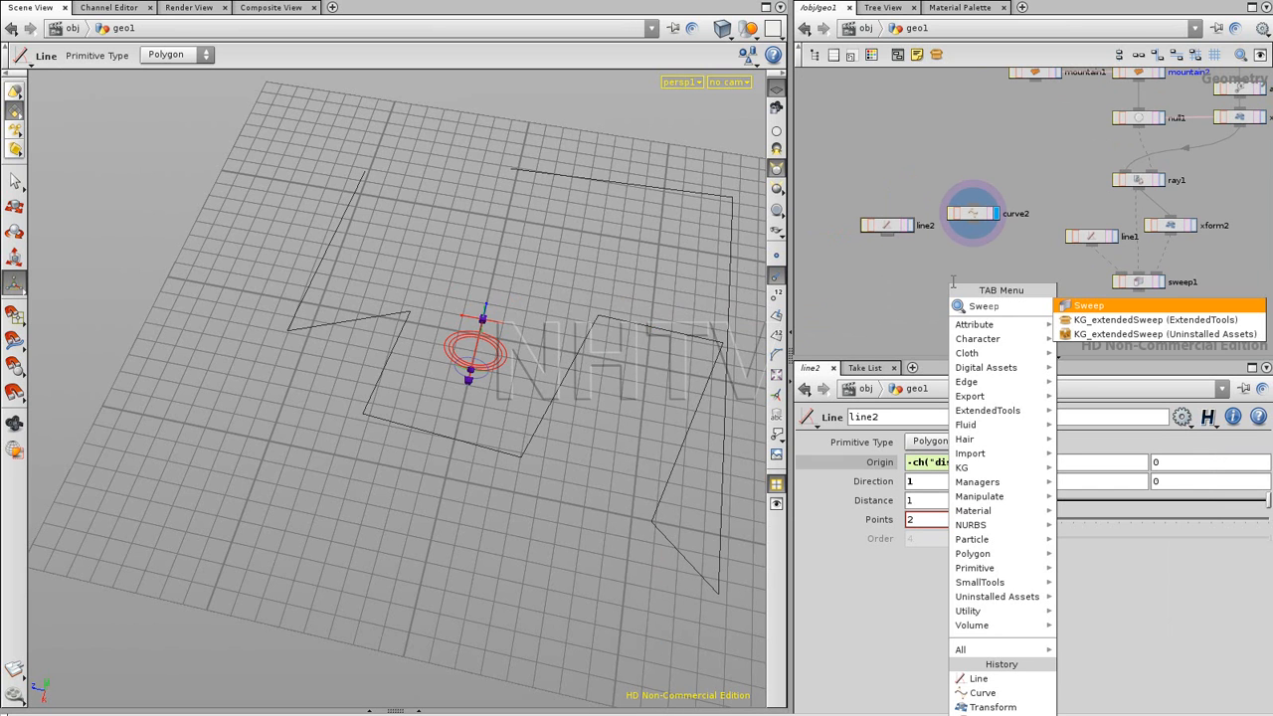
key(Return)
click(964, 292)
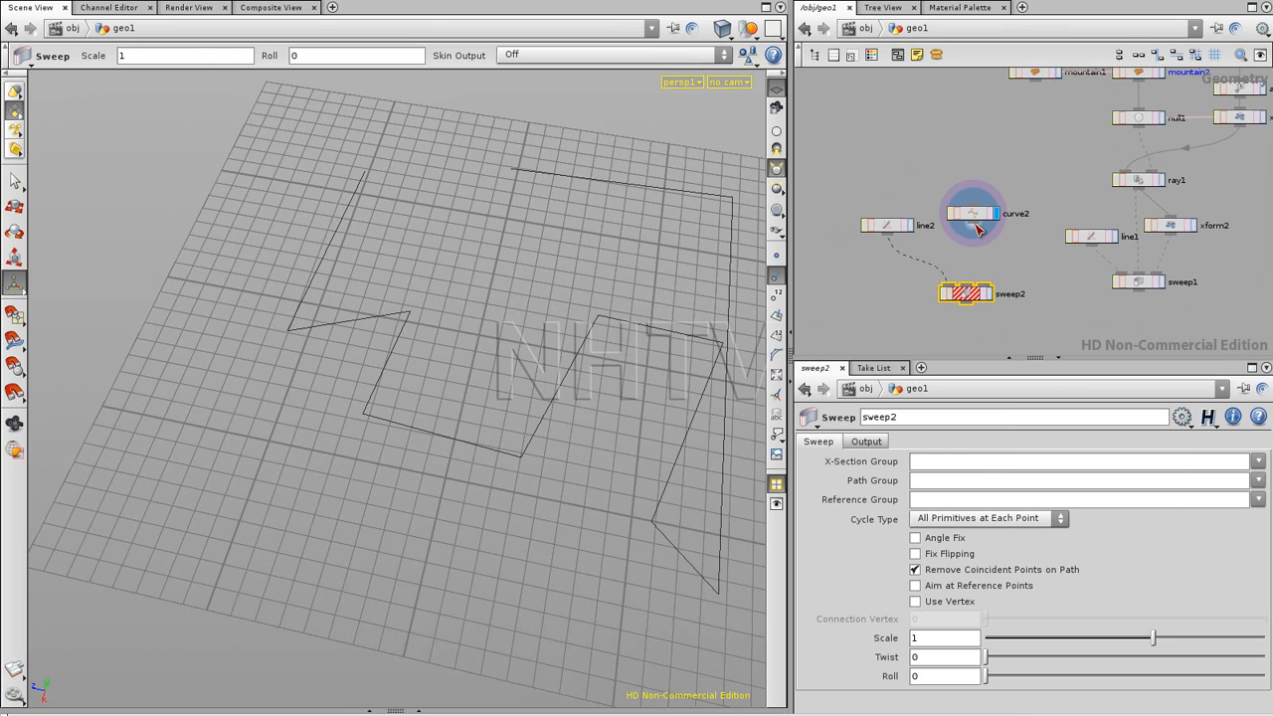
click(991, 293)
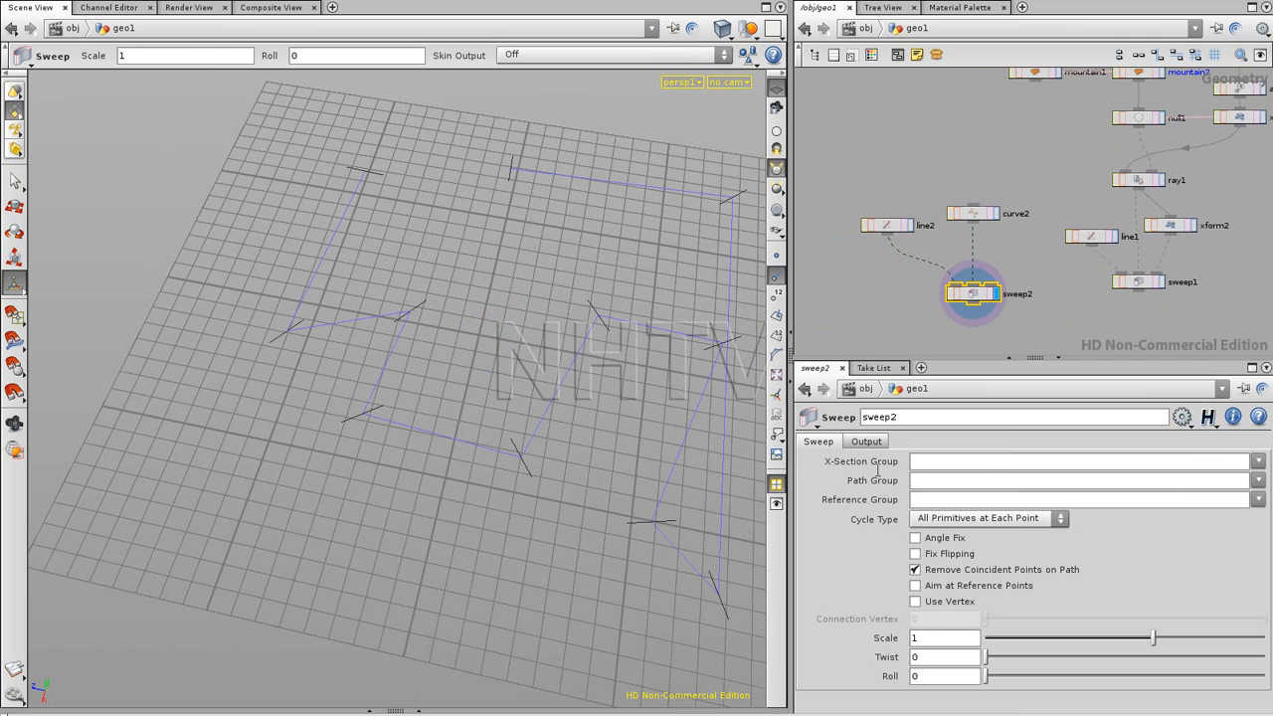
Set sweep2's Skin Output to Skin Unclosed and view the resulting strip from above.
click(866, 442)
click(927, 496)
click(974, 534)
key(Escape)
drag(504, 425, 444, 416)
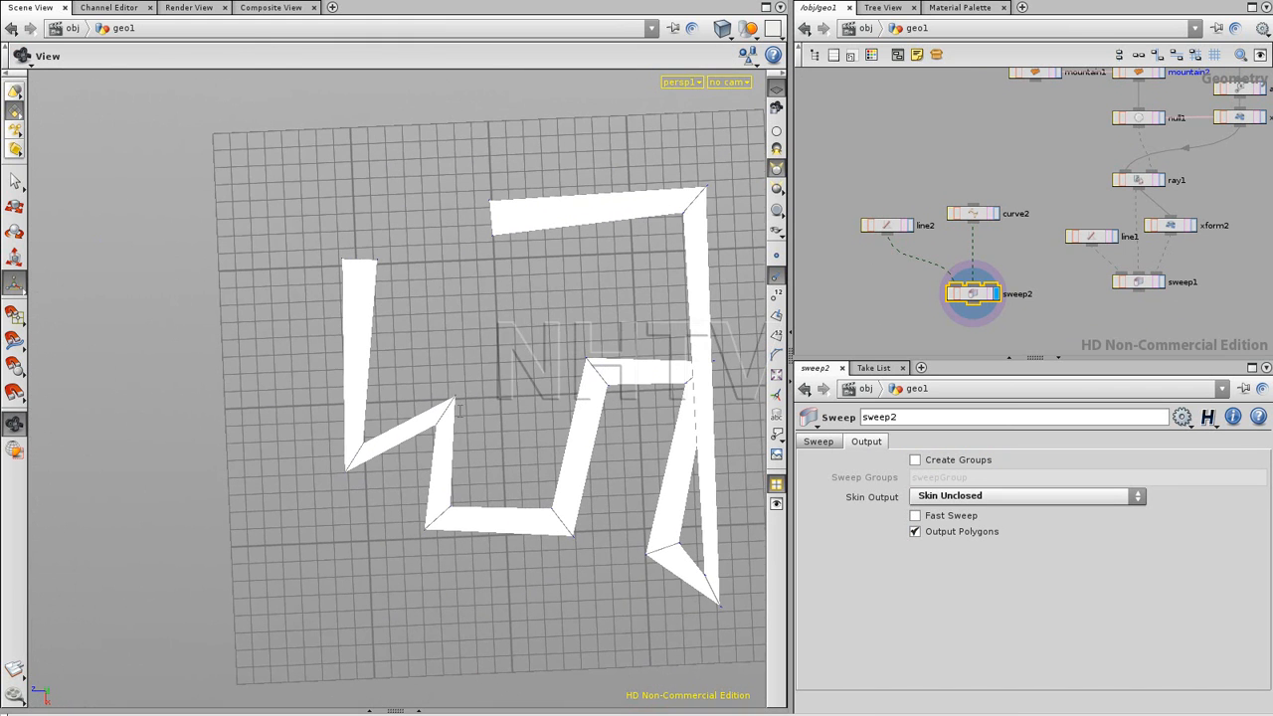
key(Return)
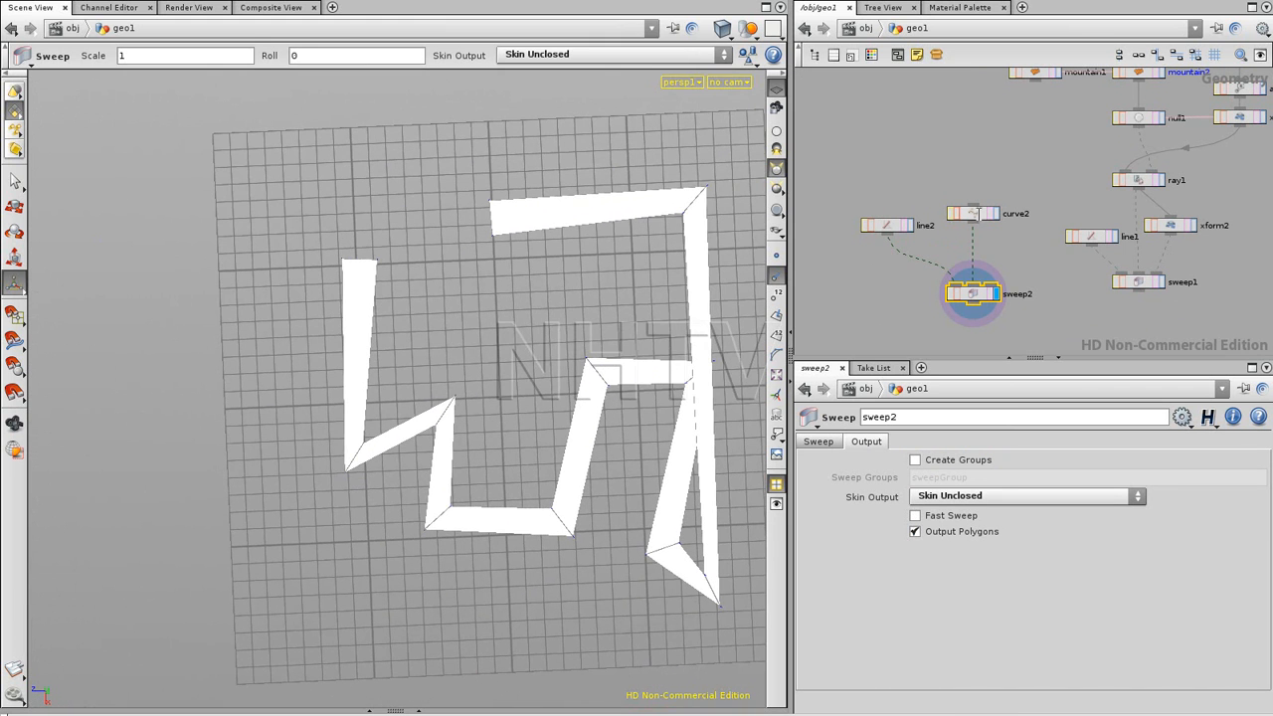
Move four inner corner points of curve2 to change the angles of the swept strip's bends.
click(979, 213)
mouse_move(443, 411)
mouse_down()
mouse_move(441, 332)
mouse_move(381, 294)
mouse_move(463, 357)
mouse_move(419, 498)
mouse_move(463, 444)
mouse_move(421, 432)
mouse_move(453, 390)
mouse_up()
drag(597, 371, 521, 382)
drag(698, 373, 637, 406)
mouse_move(661, 546)
mouse_down()
mouse_move(655, 564)
mouse_move(668, 536)
mouse_move(642, 552)
mouse_up()
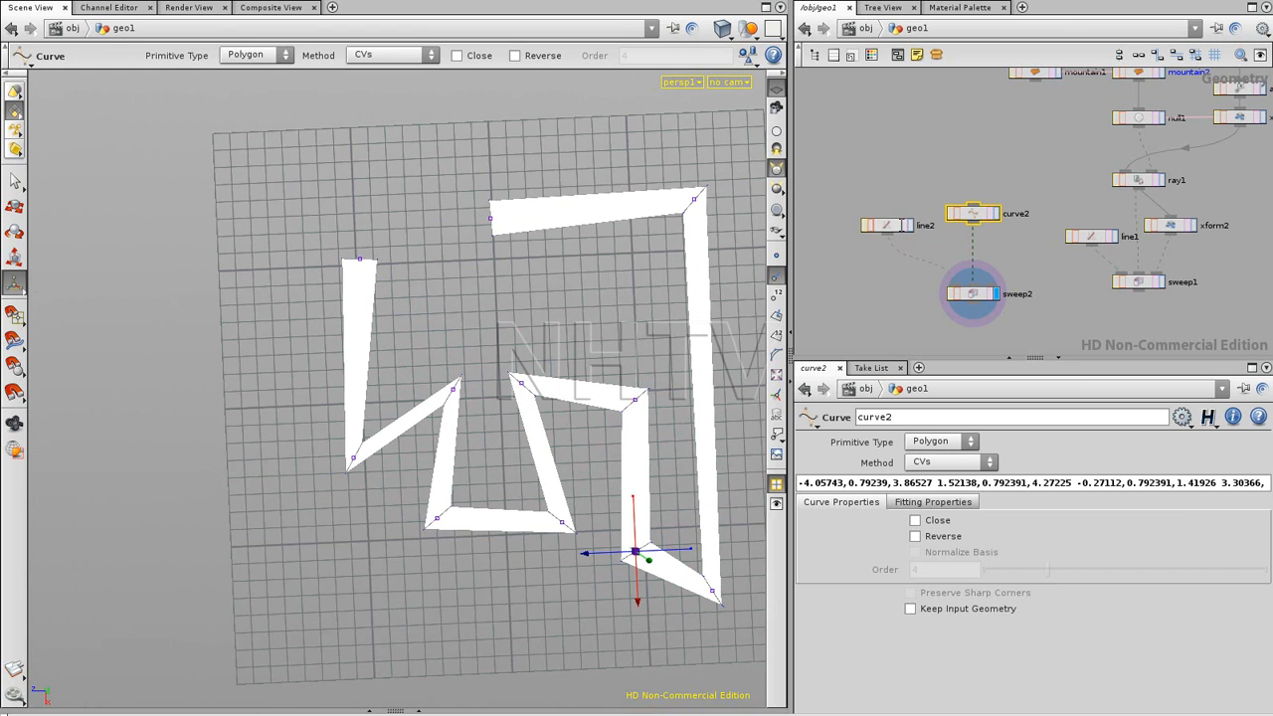
Turn on Angle Fix on sweep2 to keep the strip's width even around its corners.
click(978, 296)
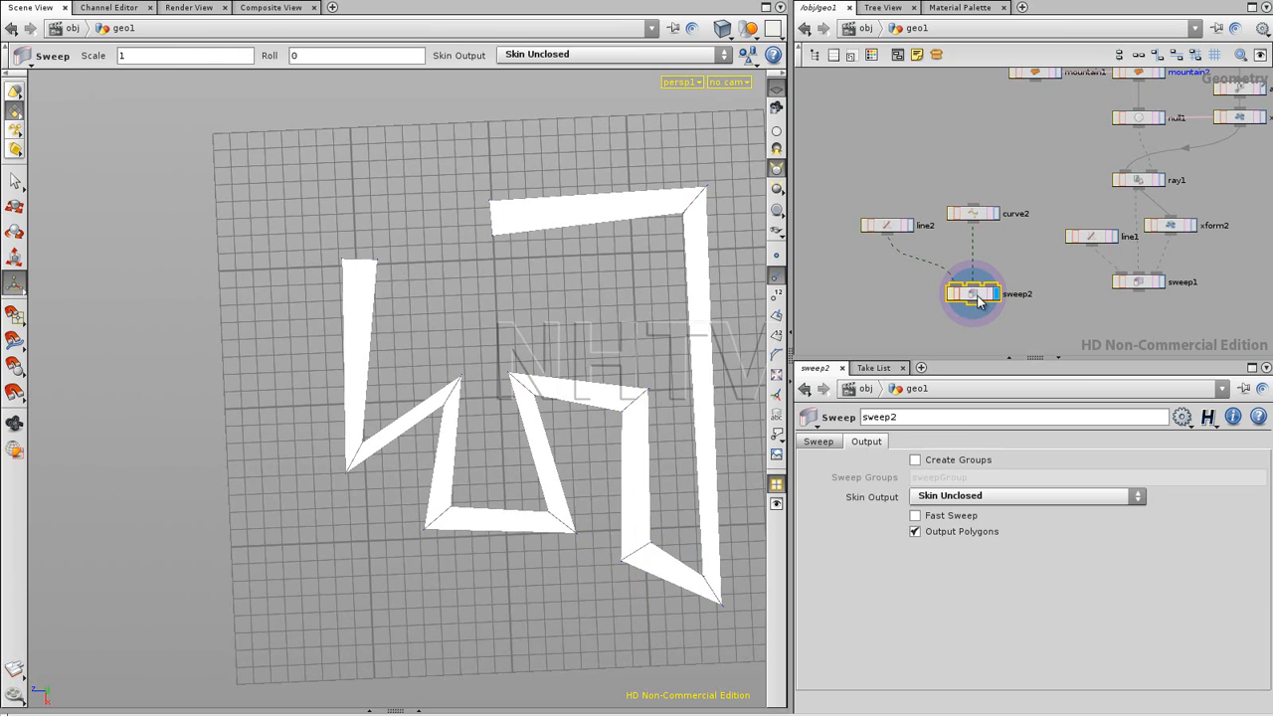
click(818, 442)
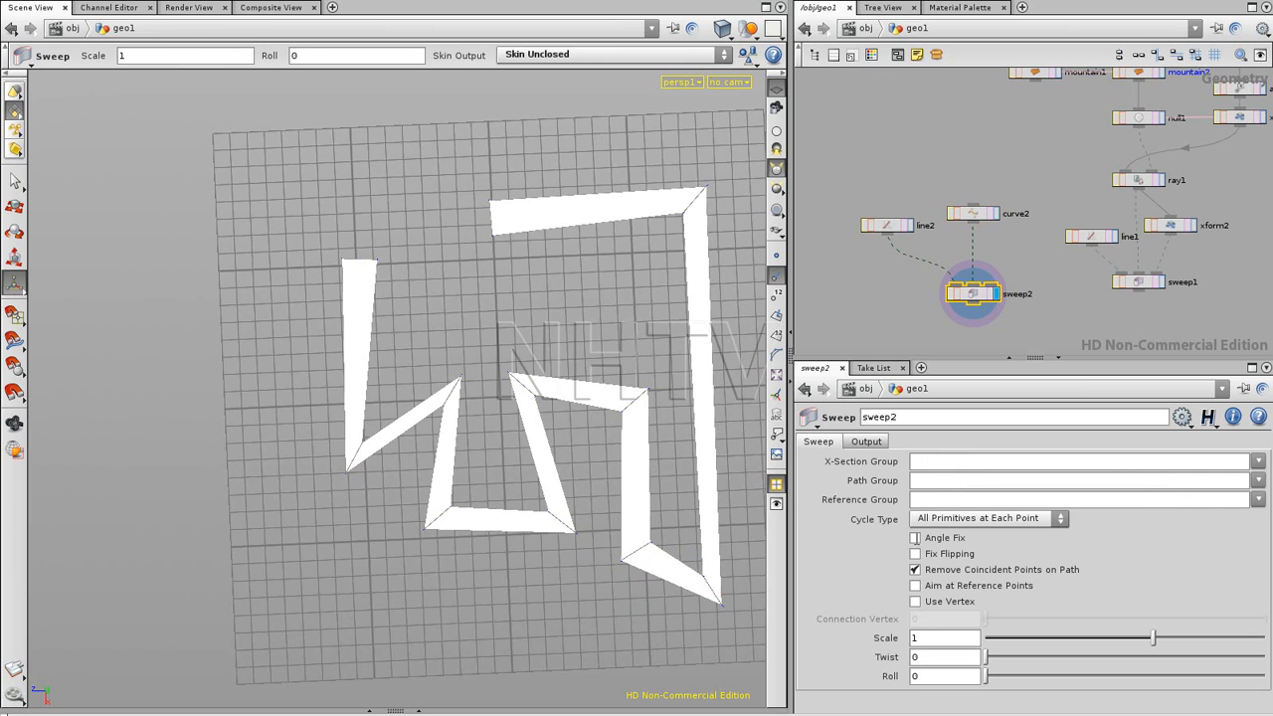
click(915, 538)
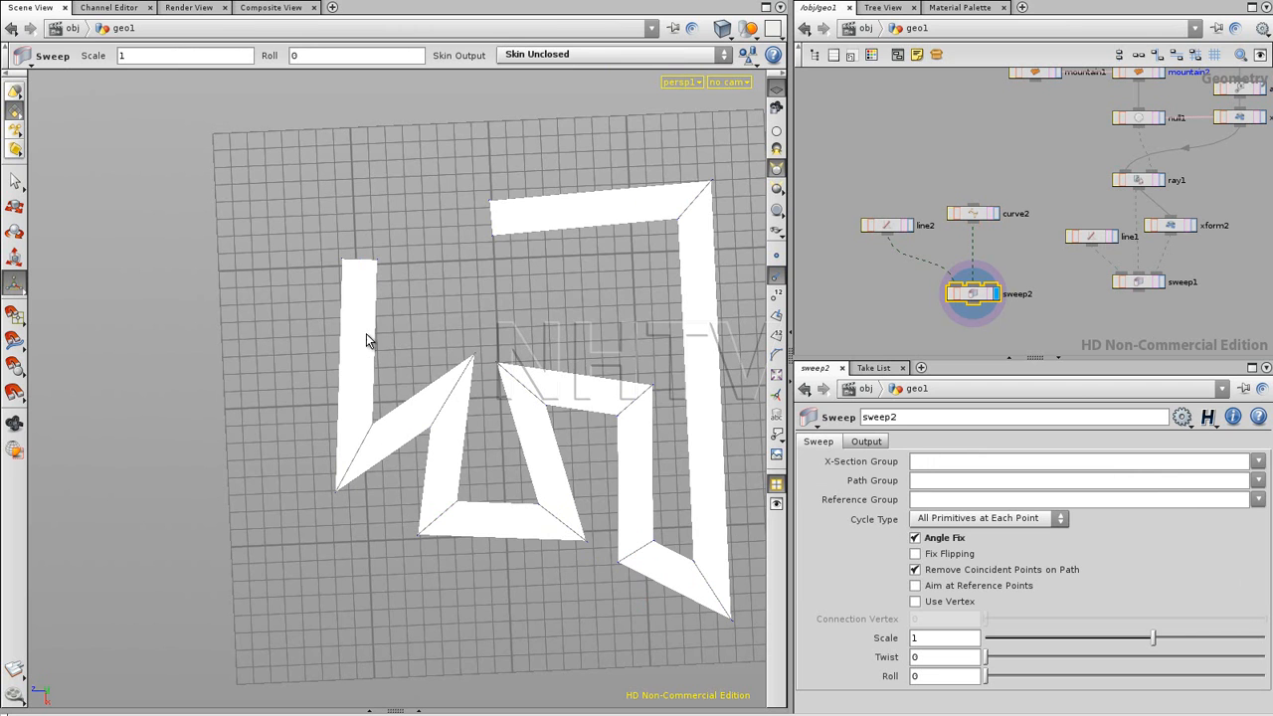
Reposition four corner points of curve2 so the first bends of the strip are closer to right angles.
click(976, 212)
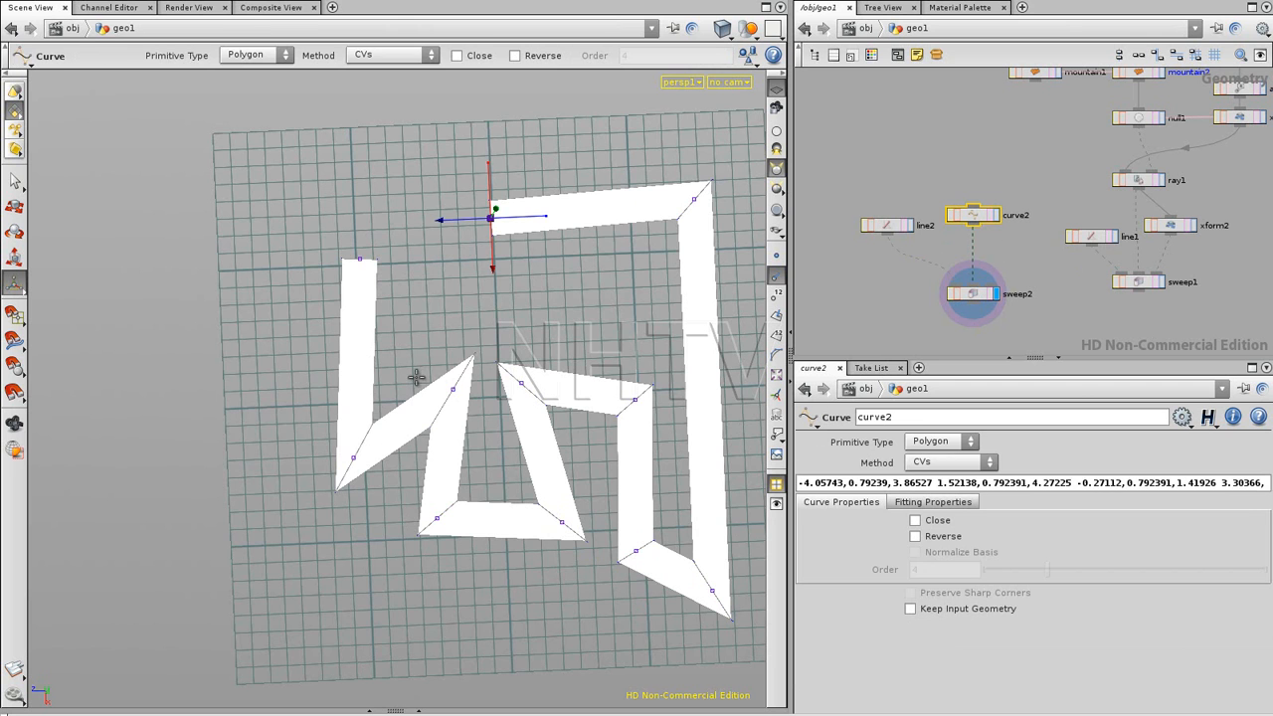
drag(454, 396, 432, 454)
drag(437, 518, 433, 535)
drag(562, 522, 554, 534)
drag(521, 383, 558, 389)
Turn on grid snapping and snap the first corner points of curve2 to the grid so their bends form right angles.
click(23, 316)
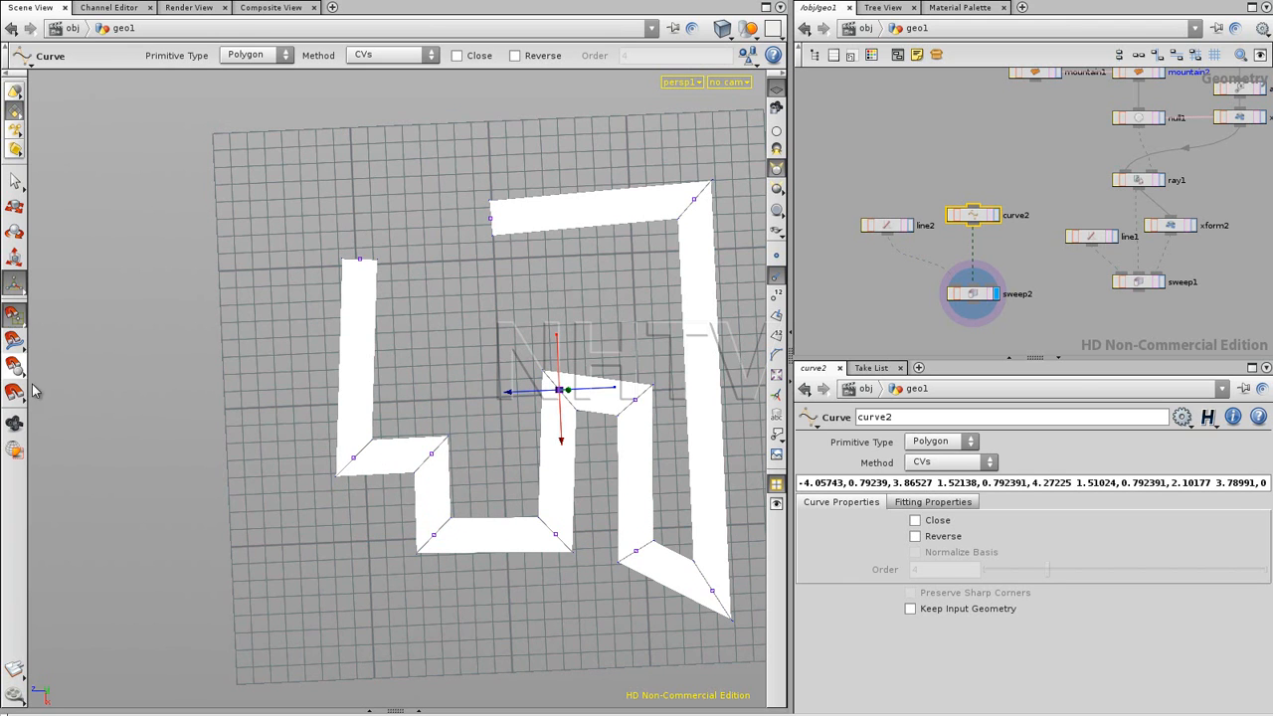
drag(354, 456, 346, 457)
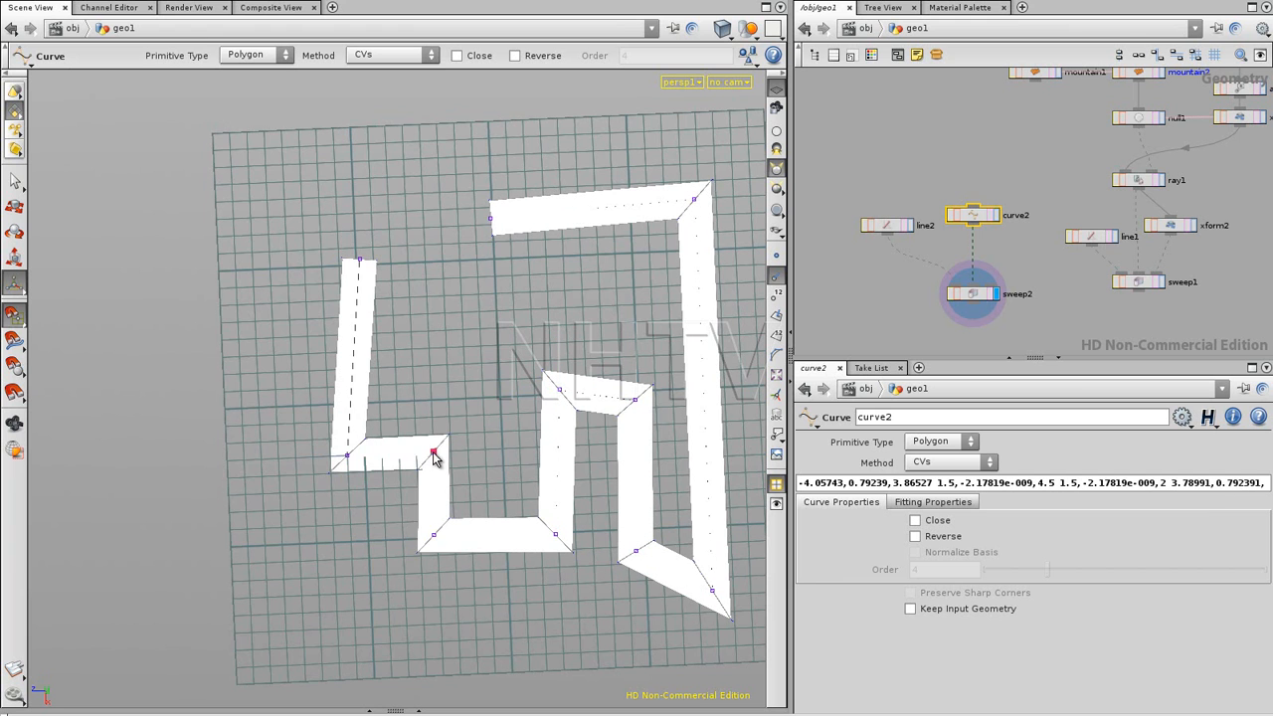
drag(432, 534, 438, 540)
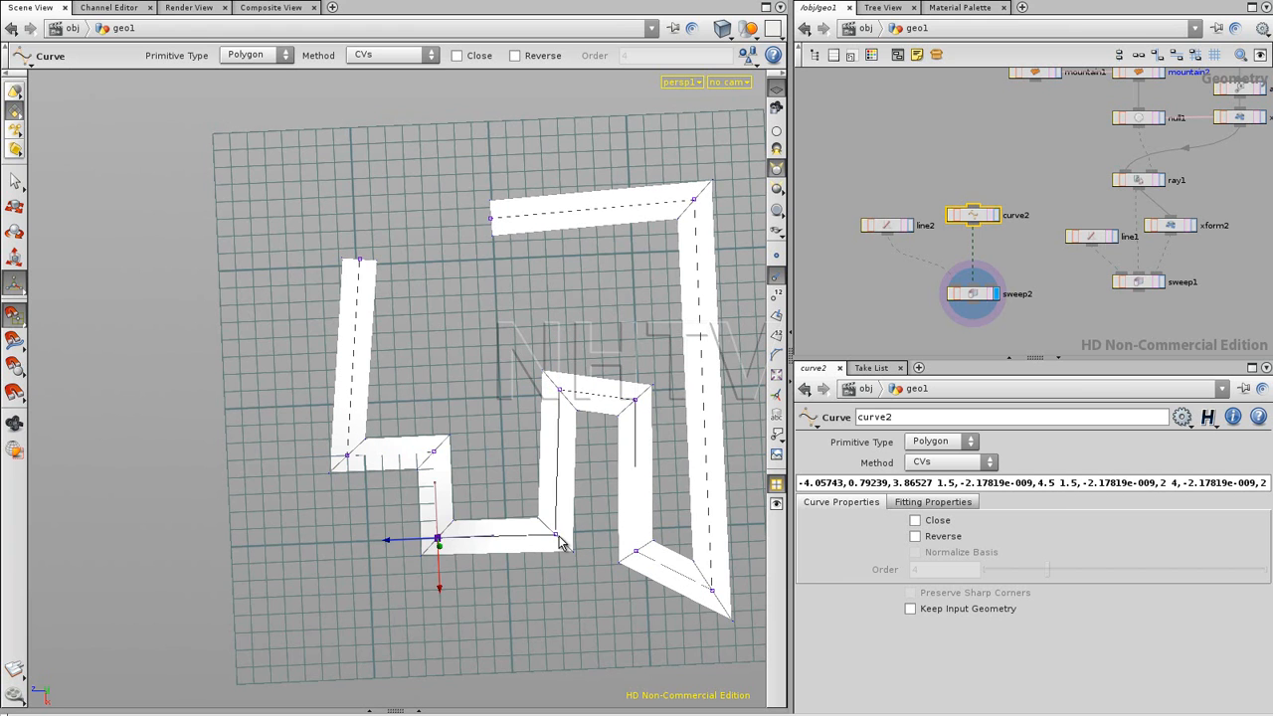
click(559, 535)
click(559, 387)
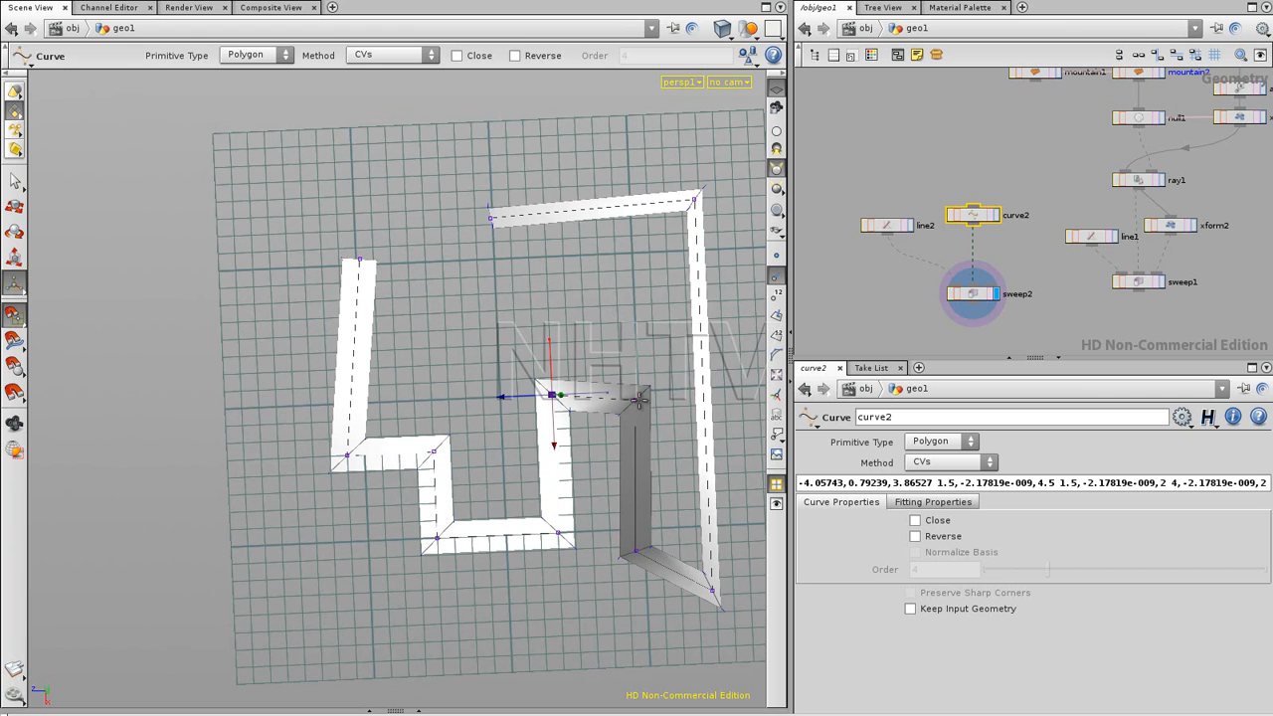
Snap the remaining four corner points of curve2 to the grid to square up the narrow inner bend and long outer side.
drag(637, 402, 639, 390)
drag(639, 554, 645, 546)
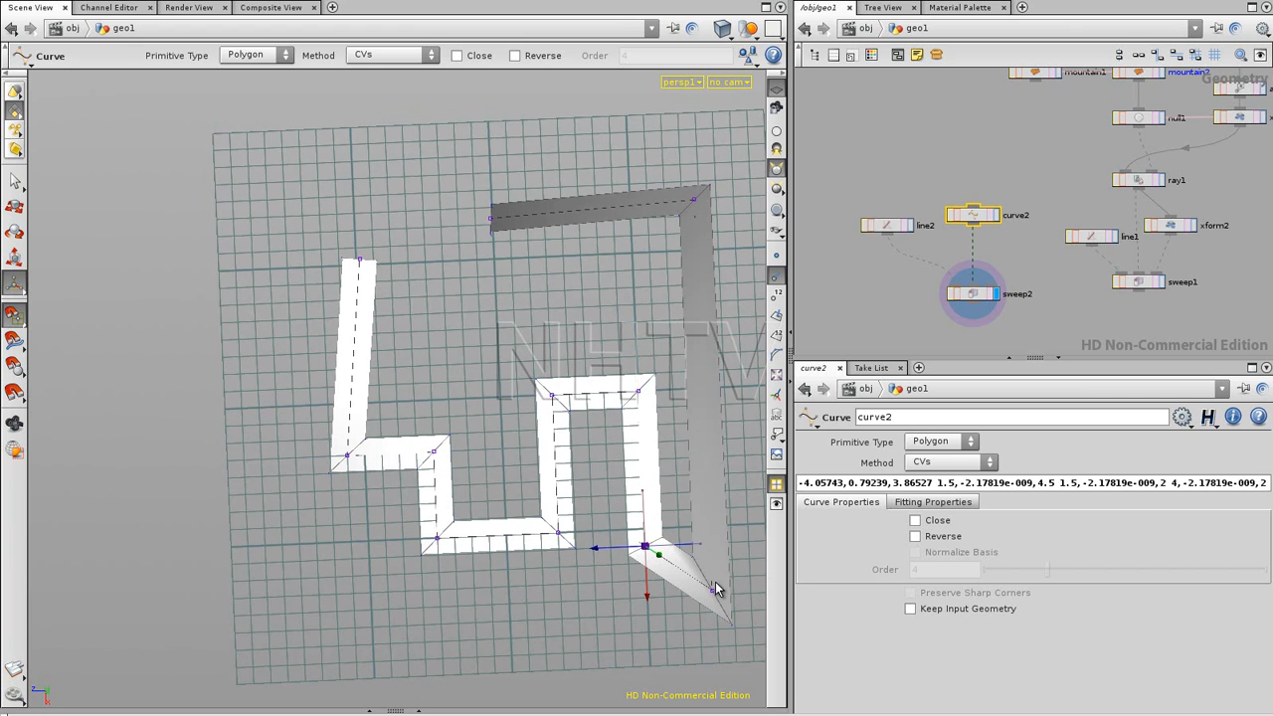
drag(718, 586, 733, 548)
drag(696, 197, 718, 198)
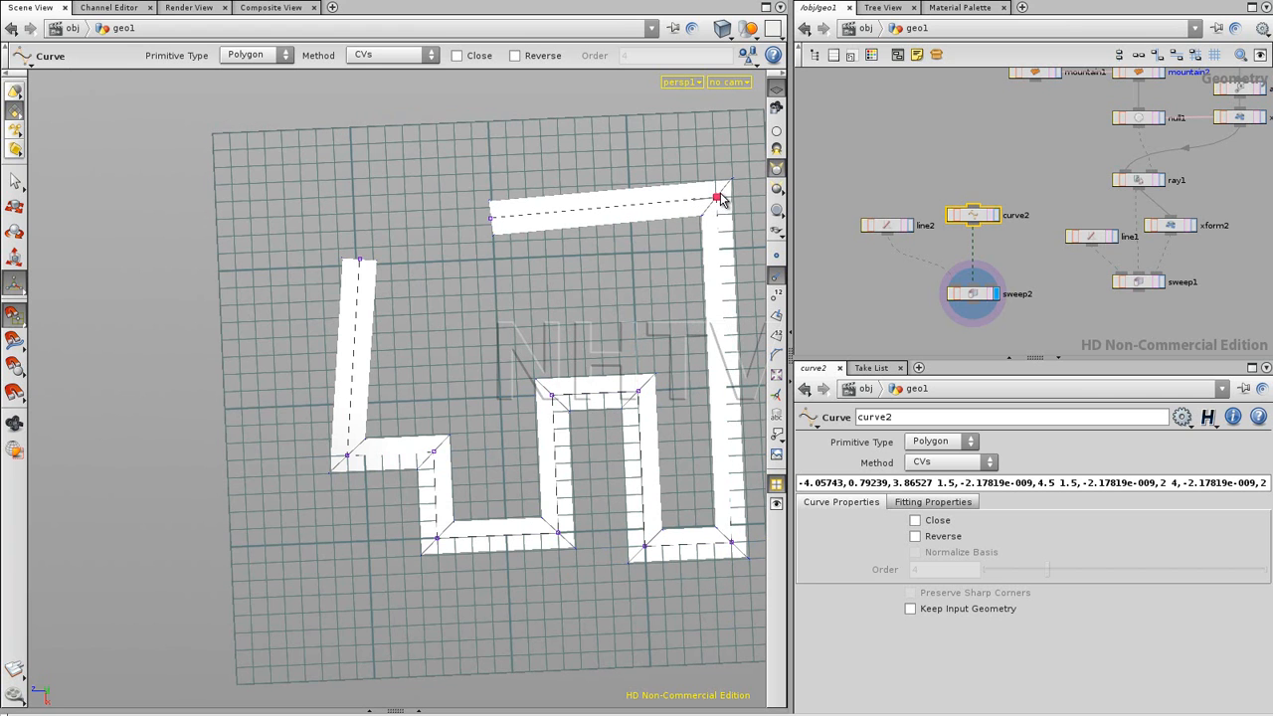
Snap both open ends of curve2 to the grid and line up the long final side with a short return segment toward the start.
drag(492, 216, 376, 211)
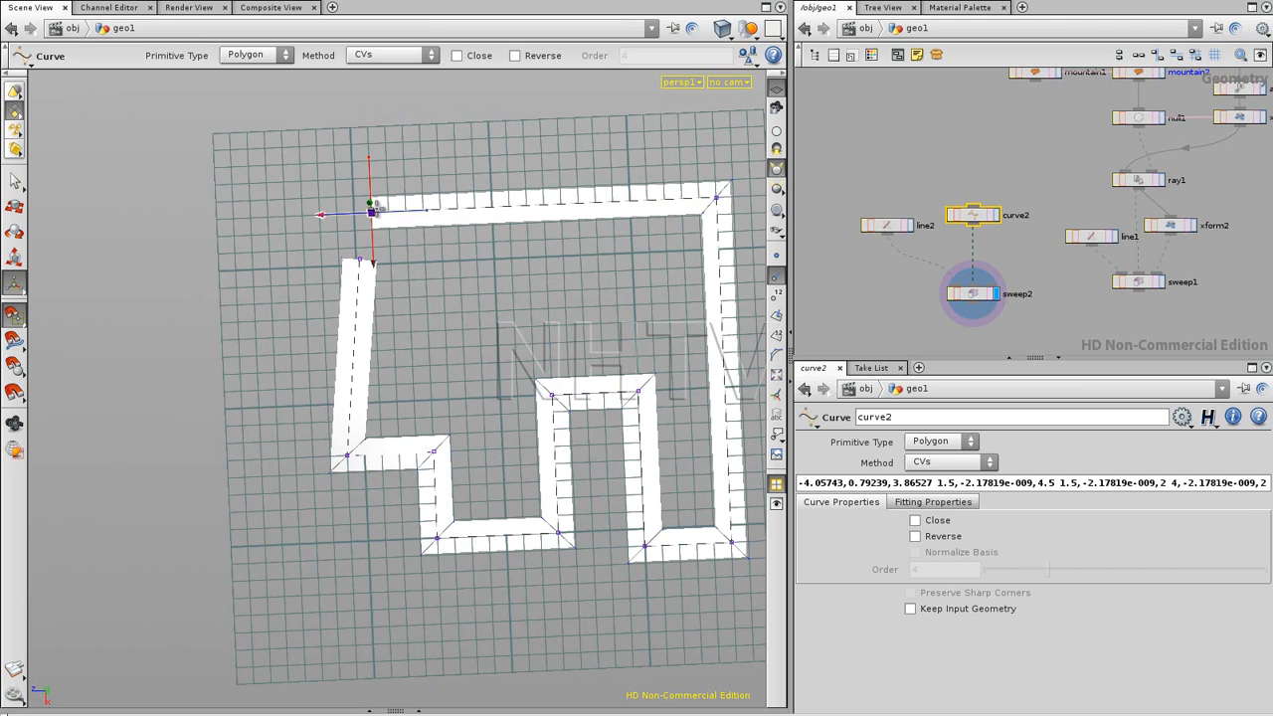
drag(360, 261, 341, 334)
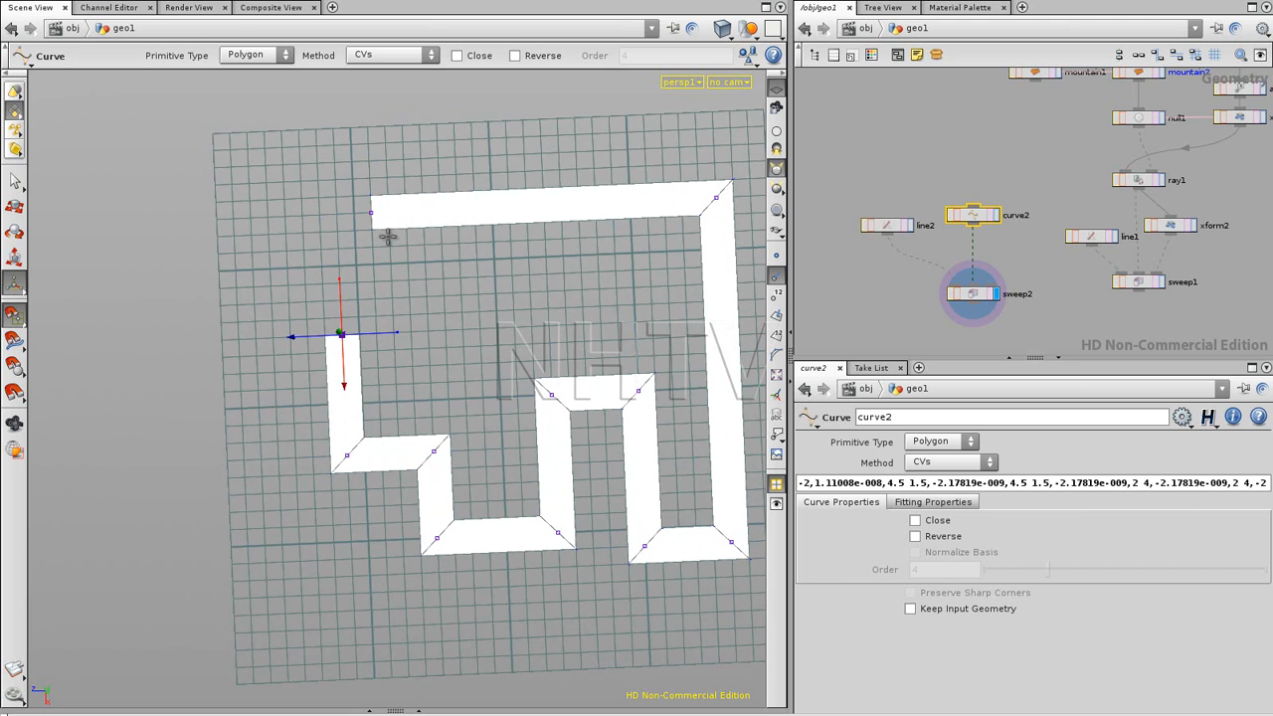
drag(371, 210, 337, 213)
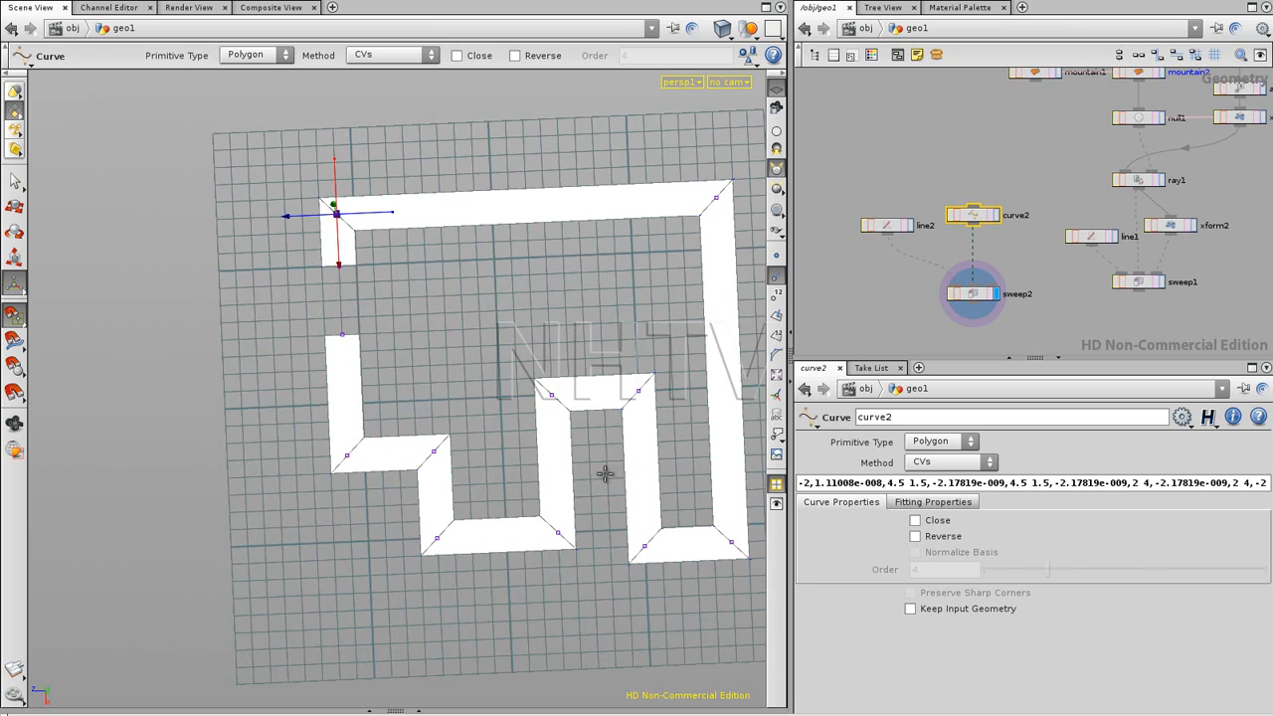
Turn on Fix Flipping on sweep2 and view the squared strip from an angled overhead viewpoint.
click(919, 319)
alt+drag(534, 395, 596, 378)
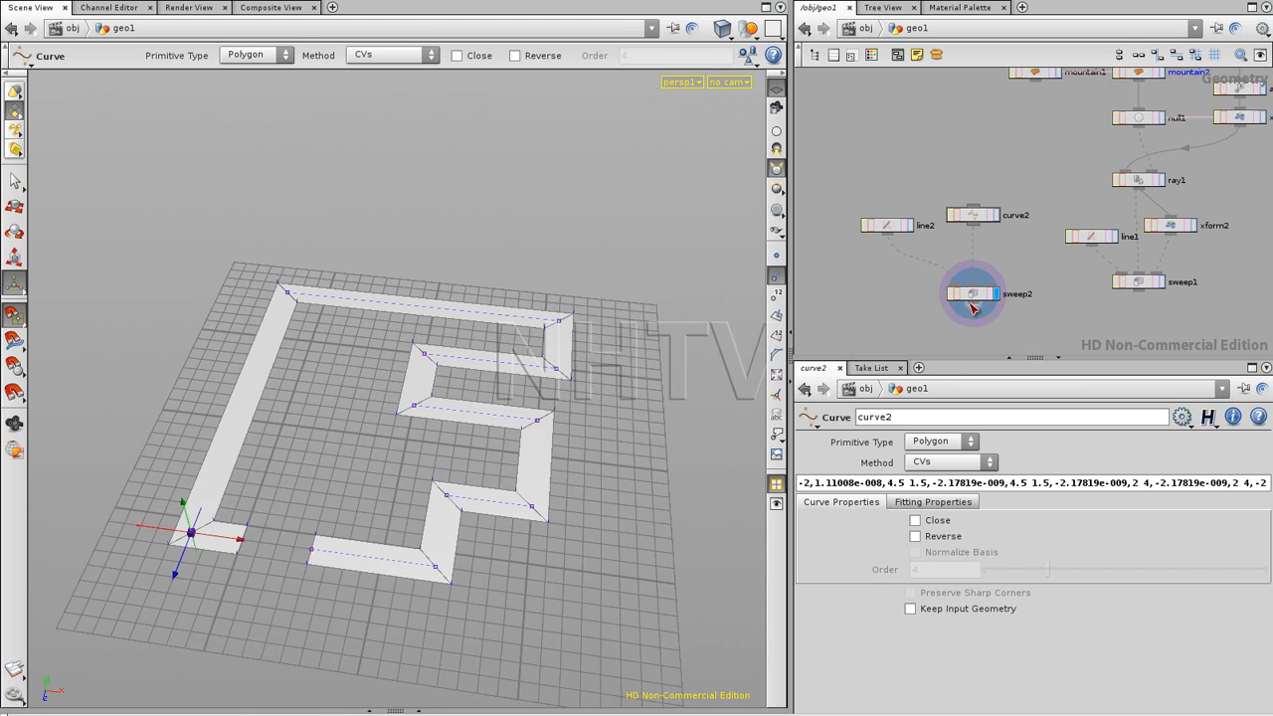
click(961, 298)
click(916, 554)
key(Escape)
drag(467, 363, 449, 434)
key(Return)
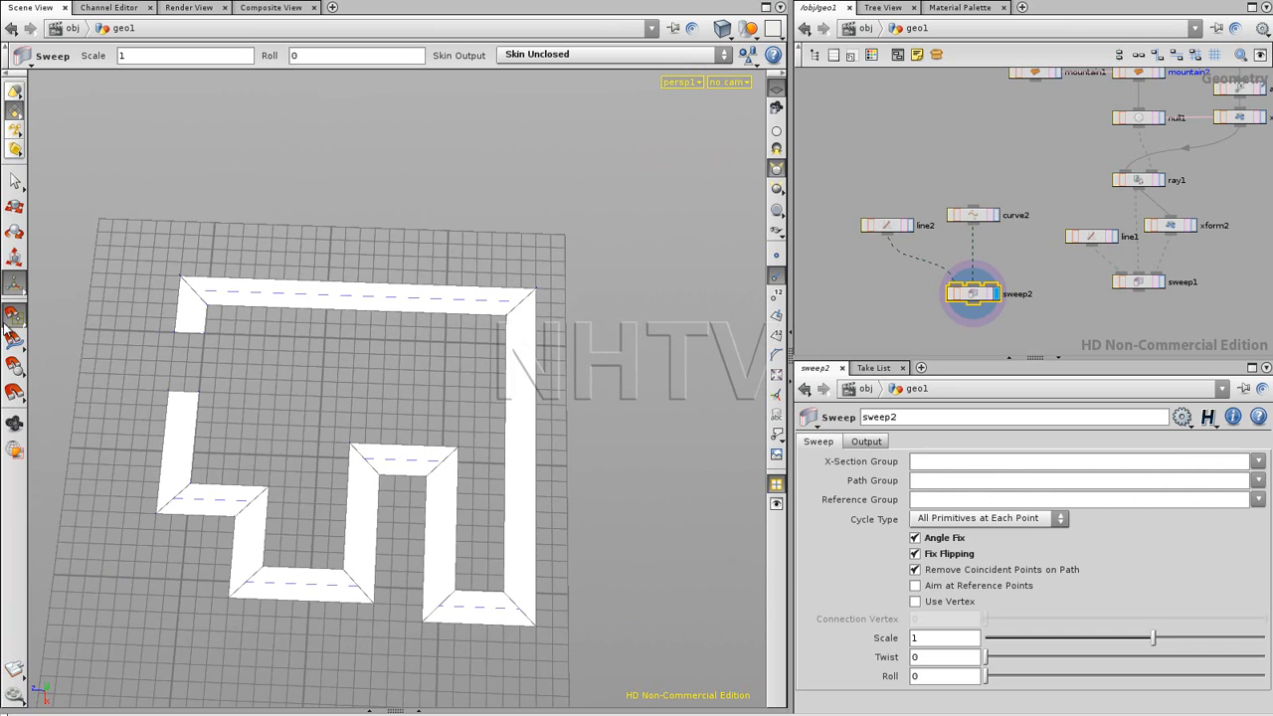
Turn off Fix Flipping on the sweep2 node.
click(914, 552)
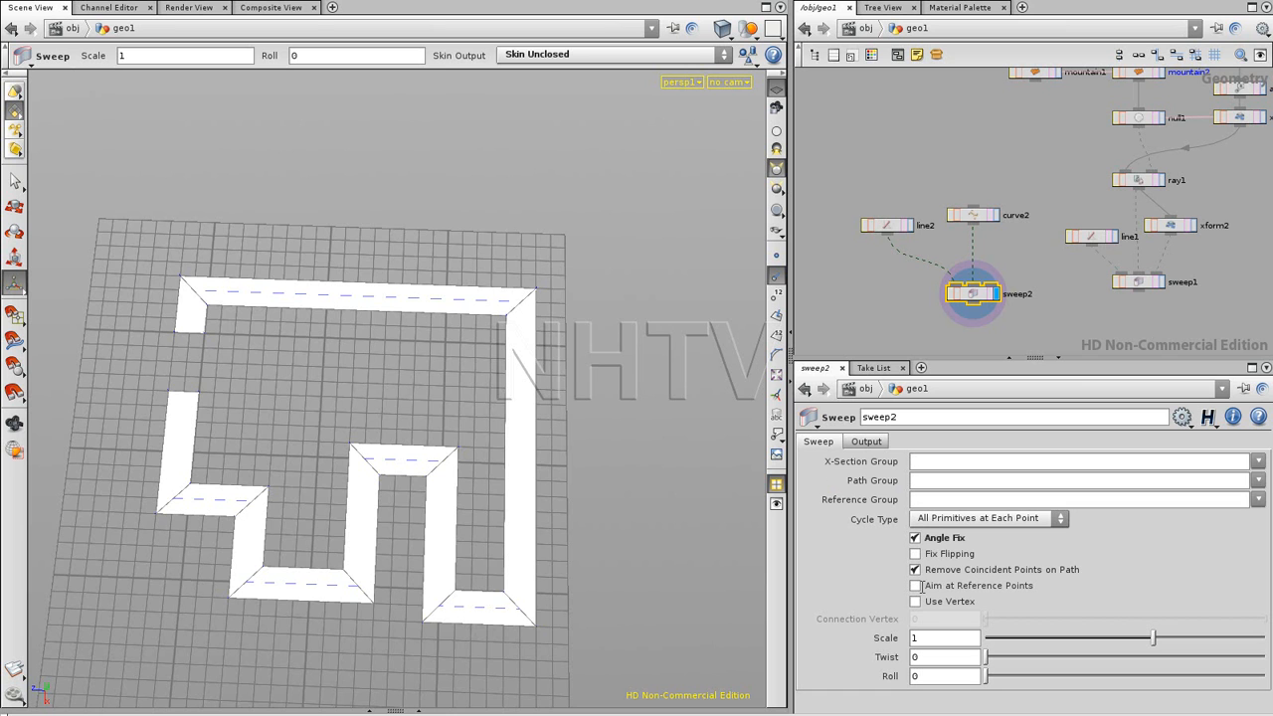
middle_drag(871, 275, 907, 275)
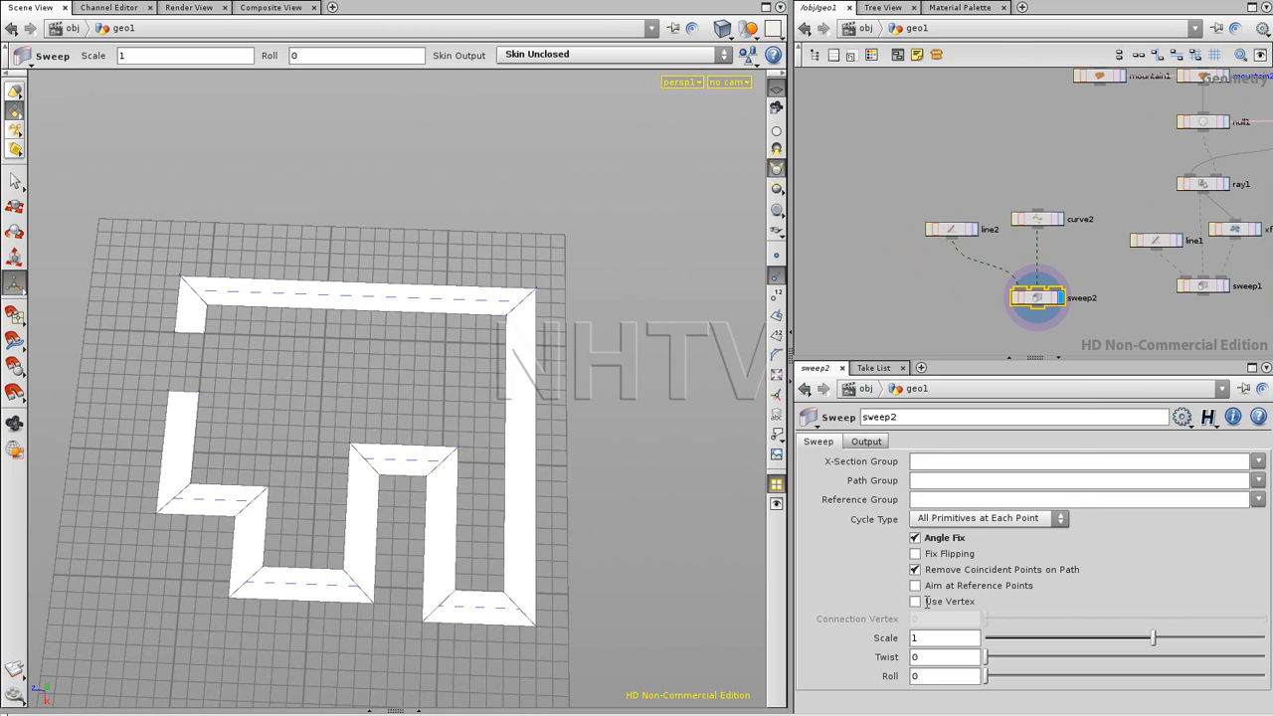
key(Tab)
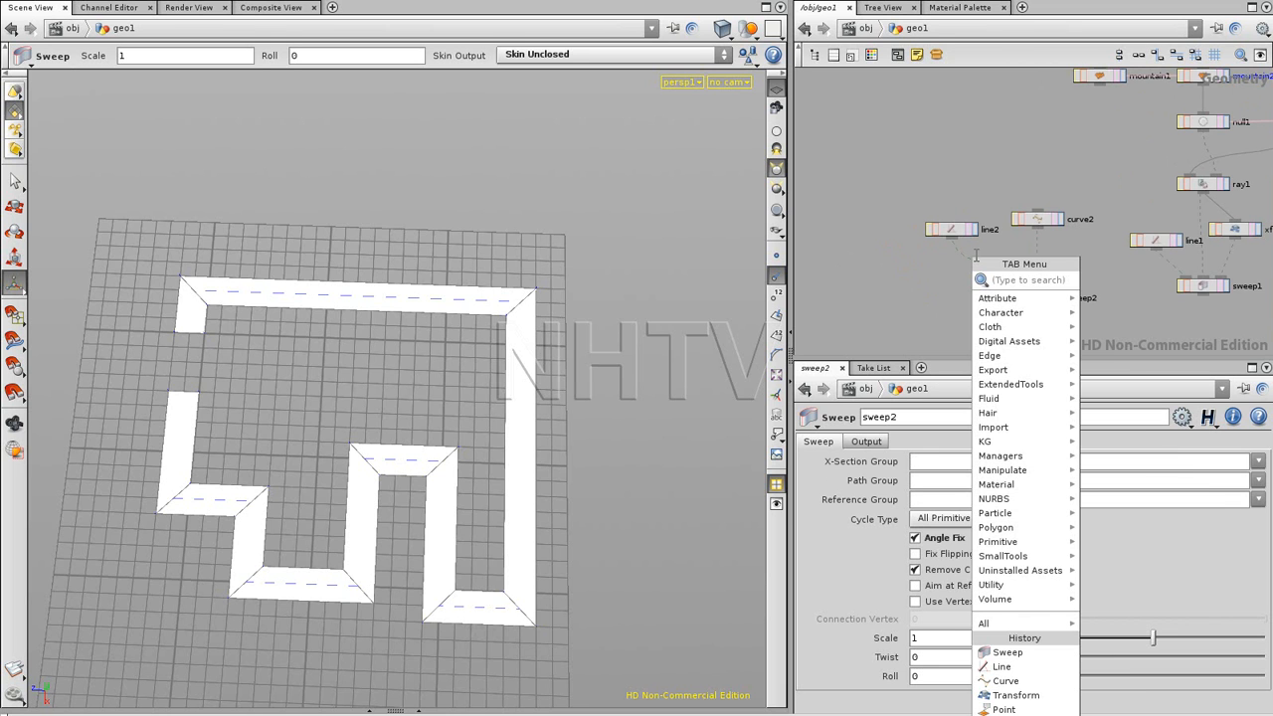
click(935, 261)
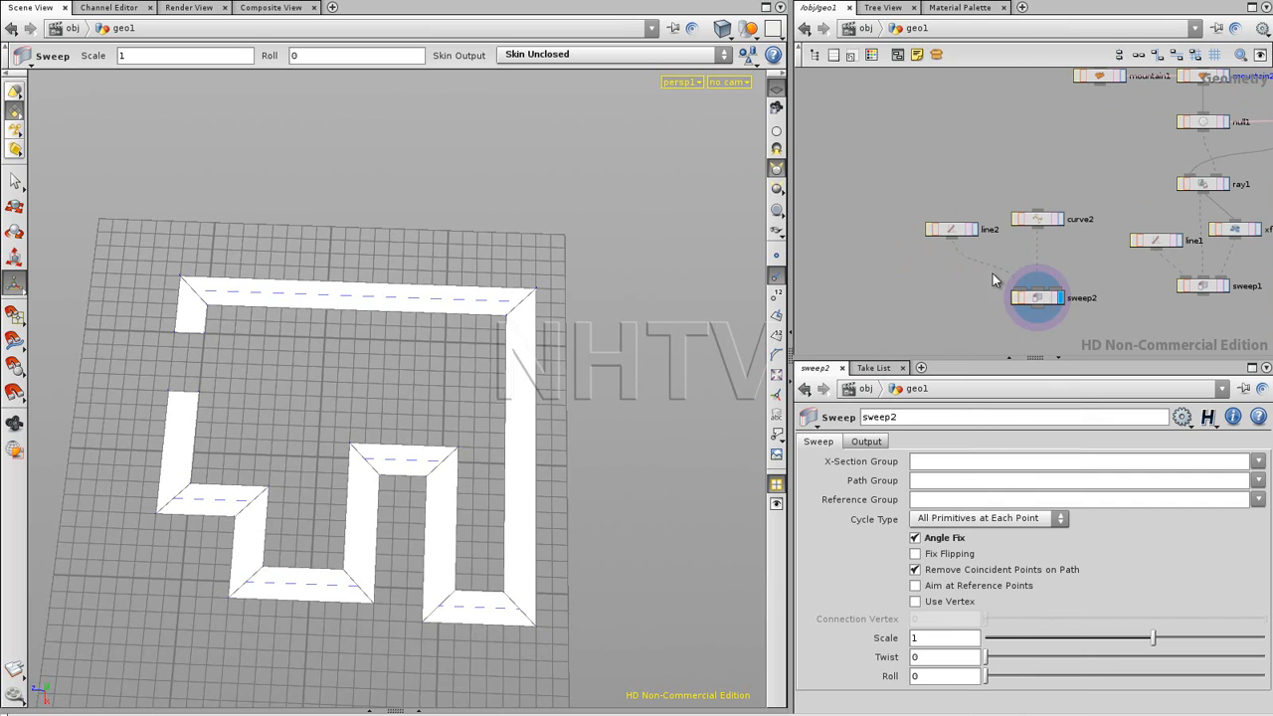
Examine the line2 cross-section on its own, and inspect the corners of the ribbon generated by sweep2 up close.
click(949, 232)
drag(319, 484, 293, 477)
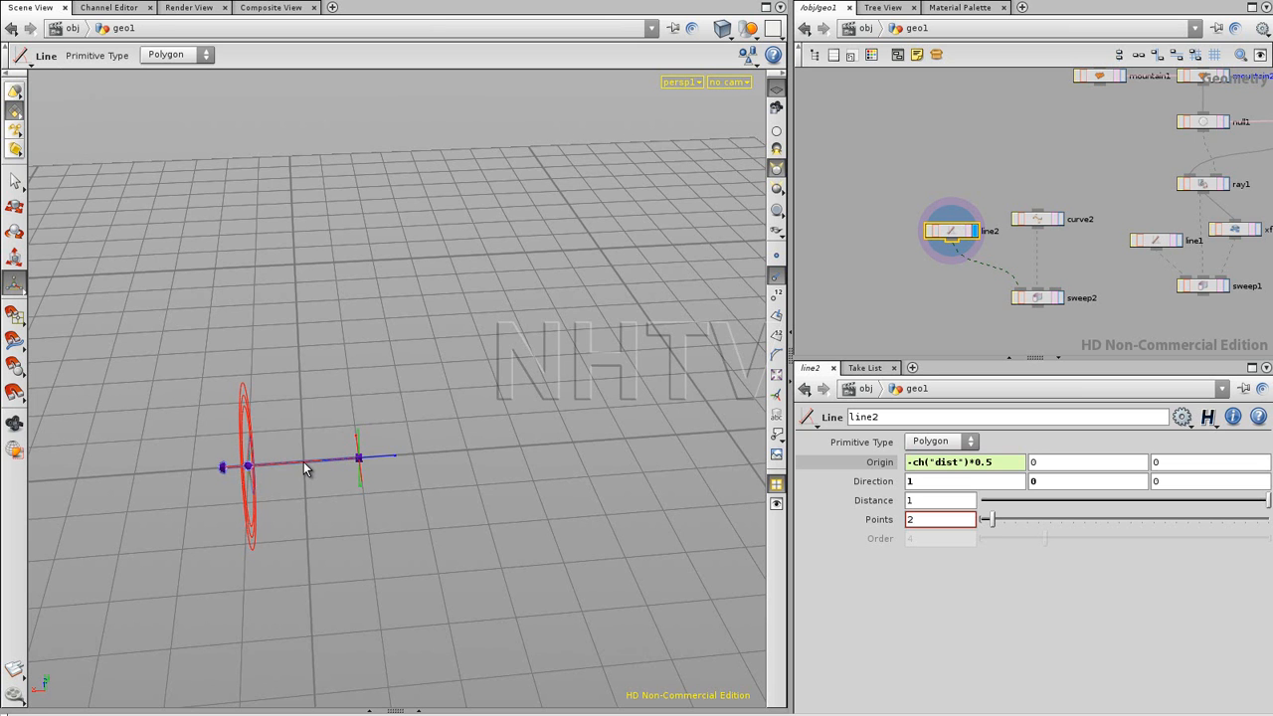
click(1059, 297)
key(space)
drag(557, 447, 409, 449)
middle_drag(409, 449, 445, 302)
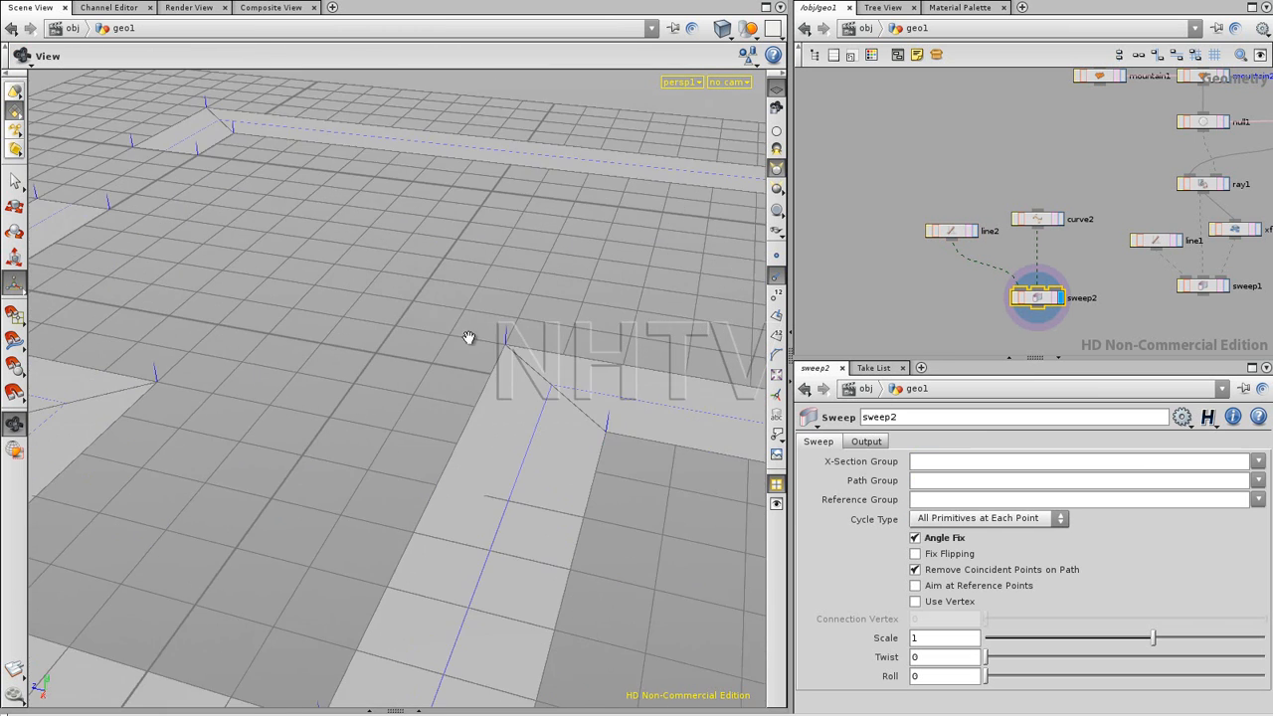
right_drag(445, 302, 395, 557)
right_drag(450, 500, 492, 573)
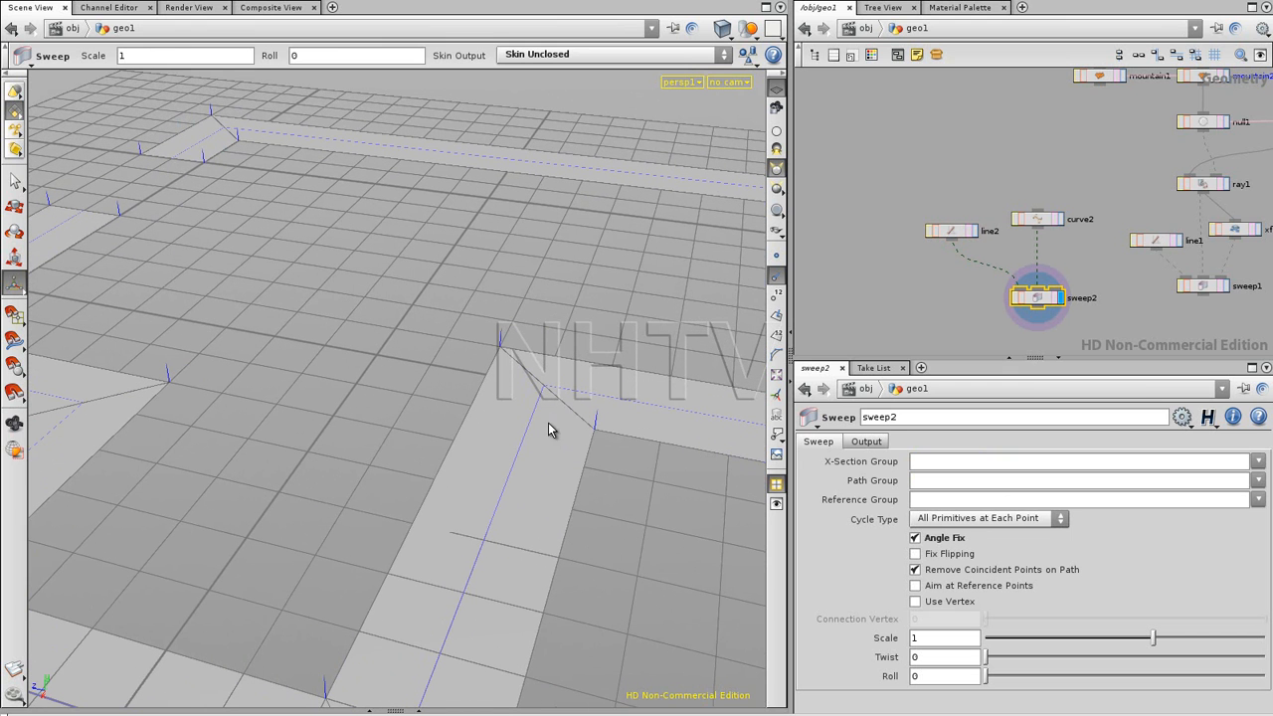
Turn on Use Vertex for sweep2 with Connection Vertex at 0.
click(957, 231)
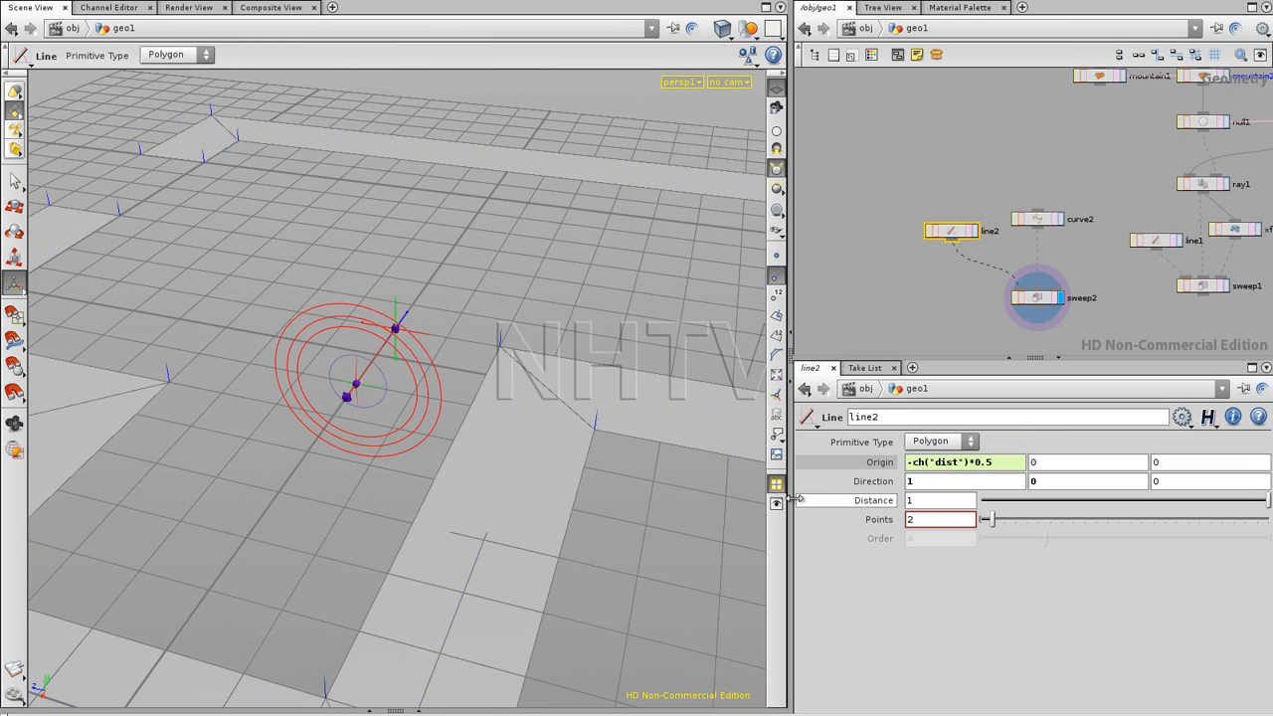
click(1036, 296)
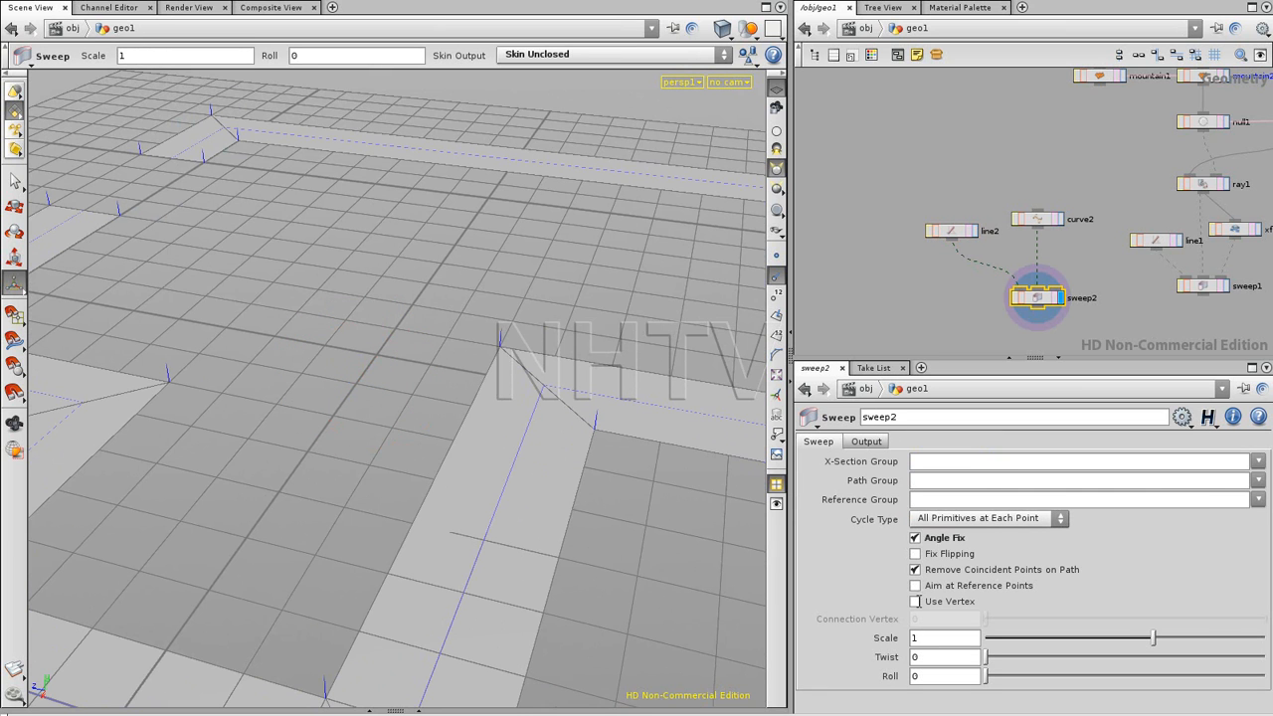
click(915, 601)
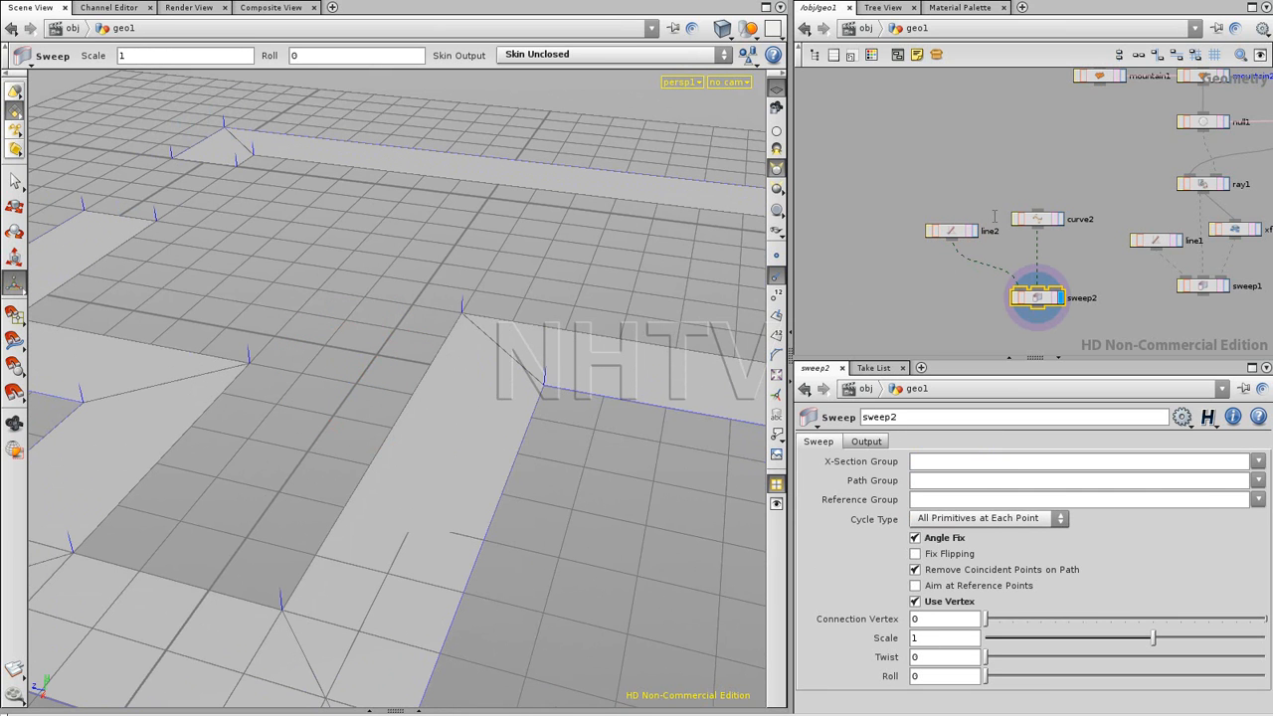
drag(987, 619, 982, 618)
Add a Circle node beside line2 with its primitive type set to Polygon.
key(Tab)
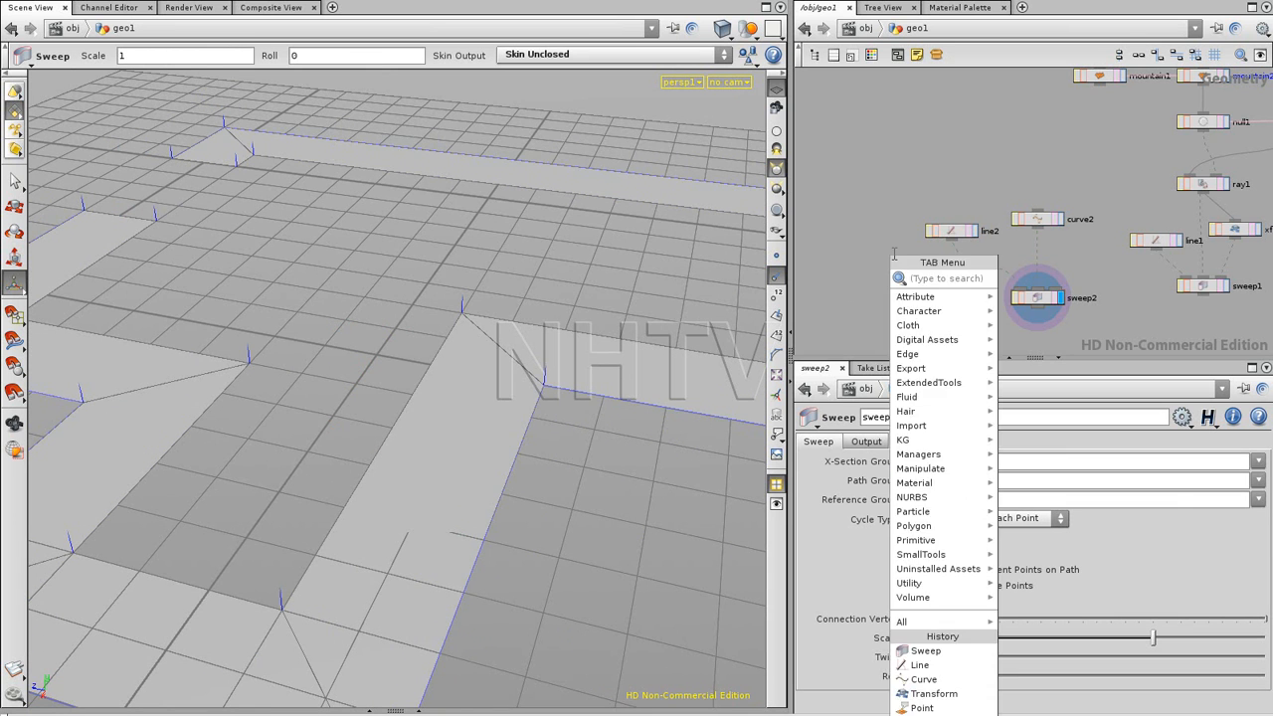
text(Circle)
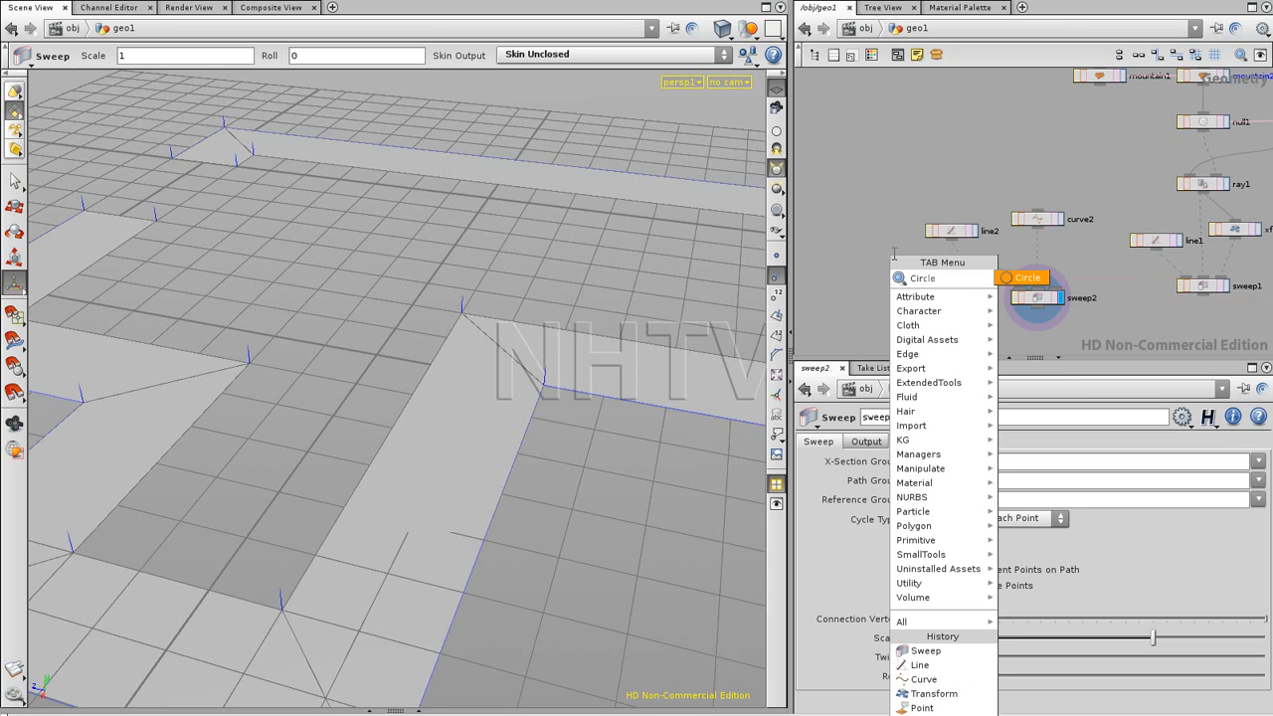
click(1027, 278)
click(952, 442)
click(935, 457)
click(936, 444)
click(929, 471)
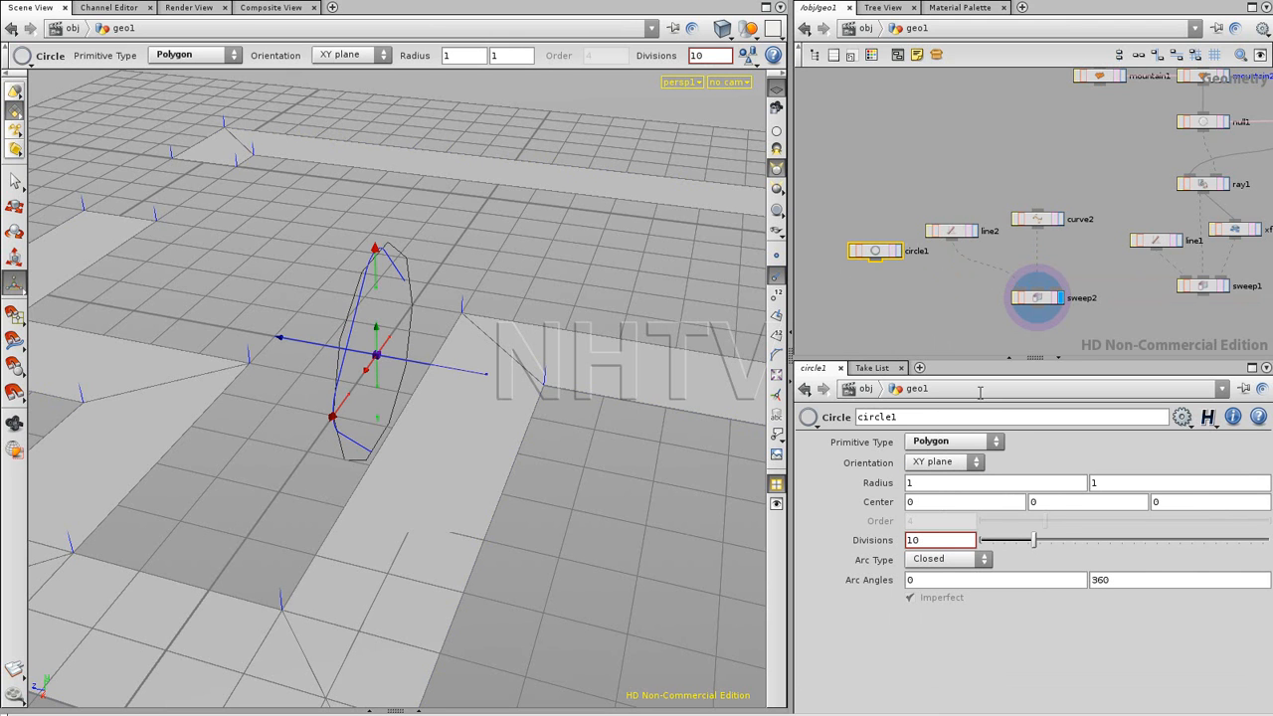
Connect the circle to sweep2's first input in place of line2, and set sweep2's Connection Vertex to 2.
drag(876, 260, 1014, 288)
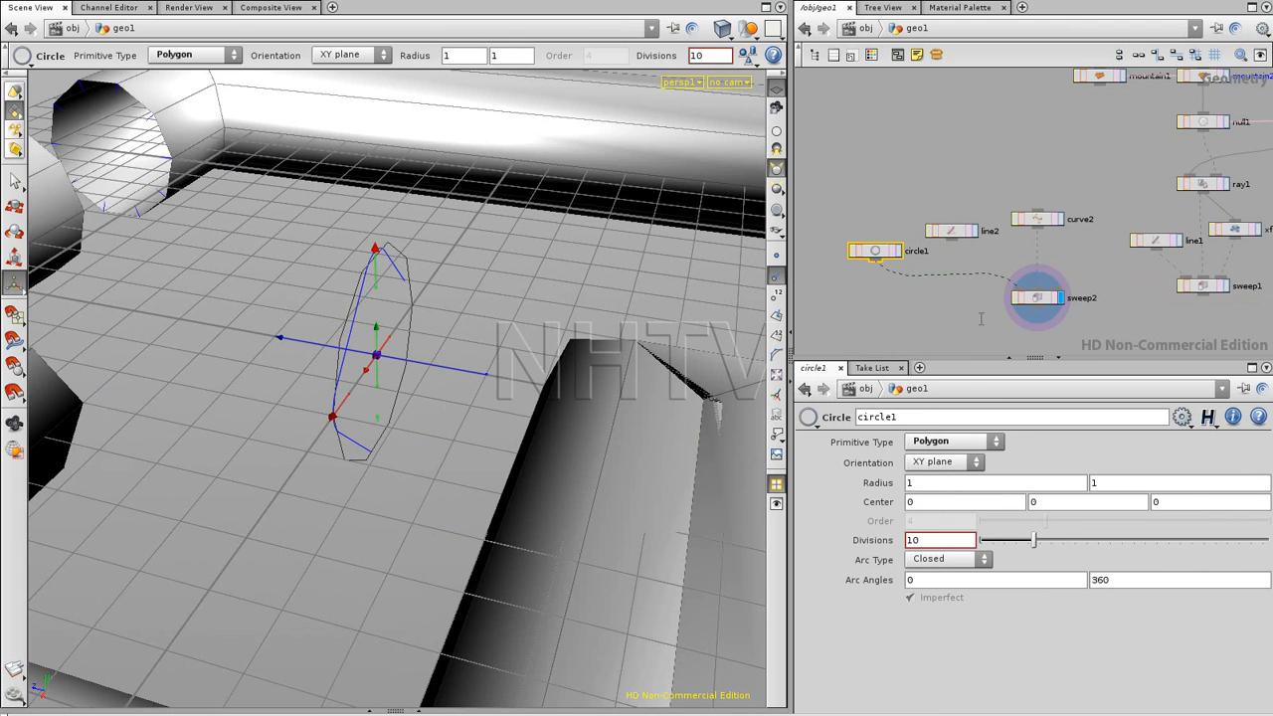
alt+middle_drag(400, 352, 486, 313)
alt+right_drag(486, 312, 267, 356)
click(1037, 298)
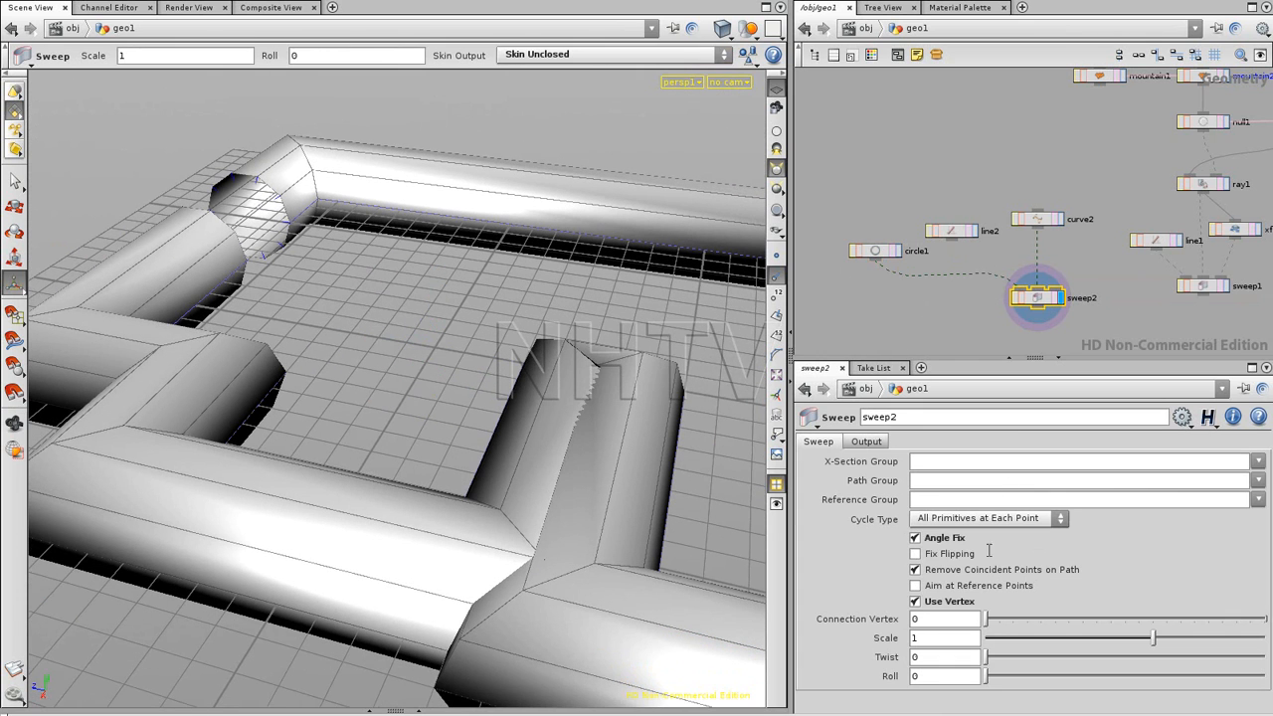
mouse_move(987, 618)
mouse_down()
mouse_move(1019, 618)
mouse_move(990, 617)
mouse_up()
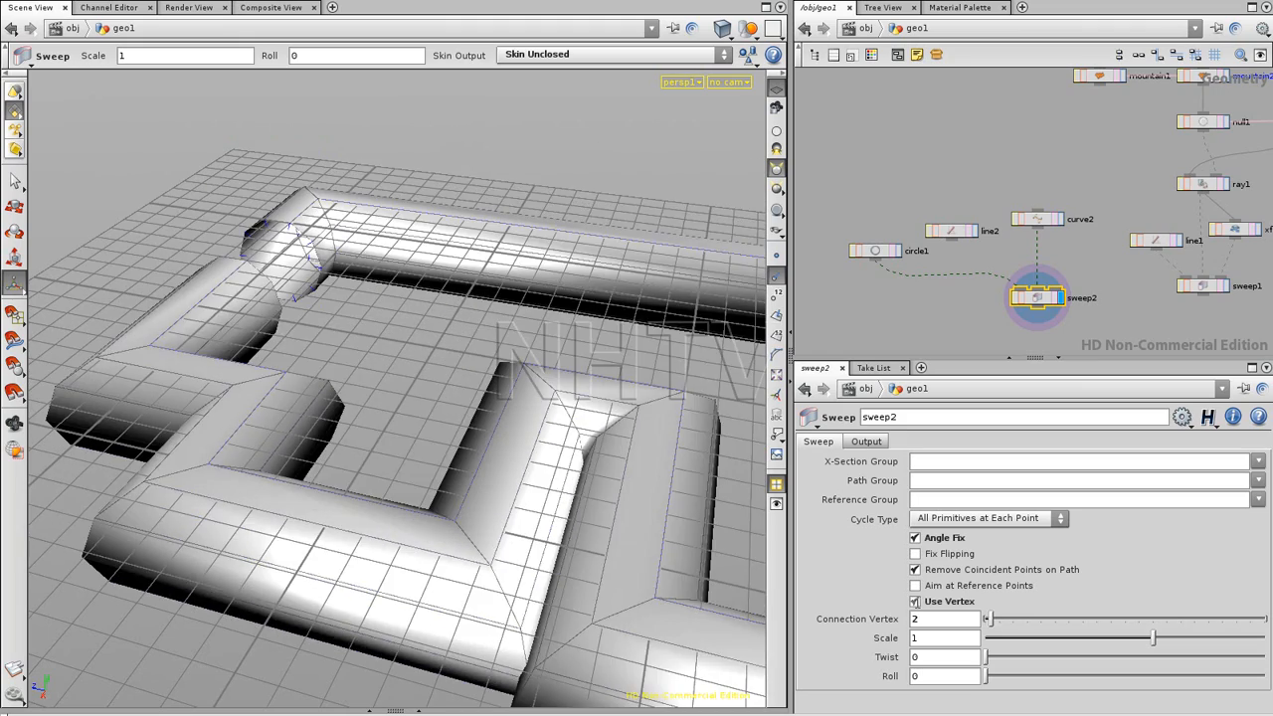
Turn off Use Vertex on sweep2 and inspect the swept tube from a low side angle.
click(916, 601)
alt+drag(415, 314, 440, 301)
alt+right_drag(441, 301, 236, 309)
alt+drag(236, 310, 530, 415)
alt+right_drag(531, 415, 596, 389)
alt+drag(597, 388, 595, 344)
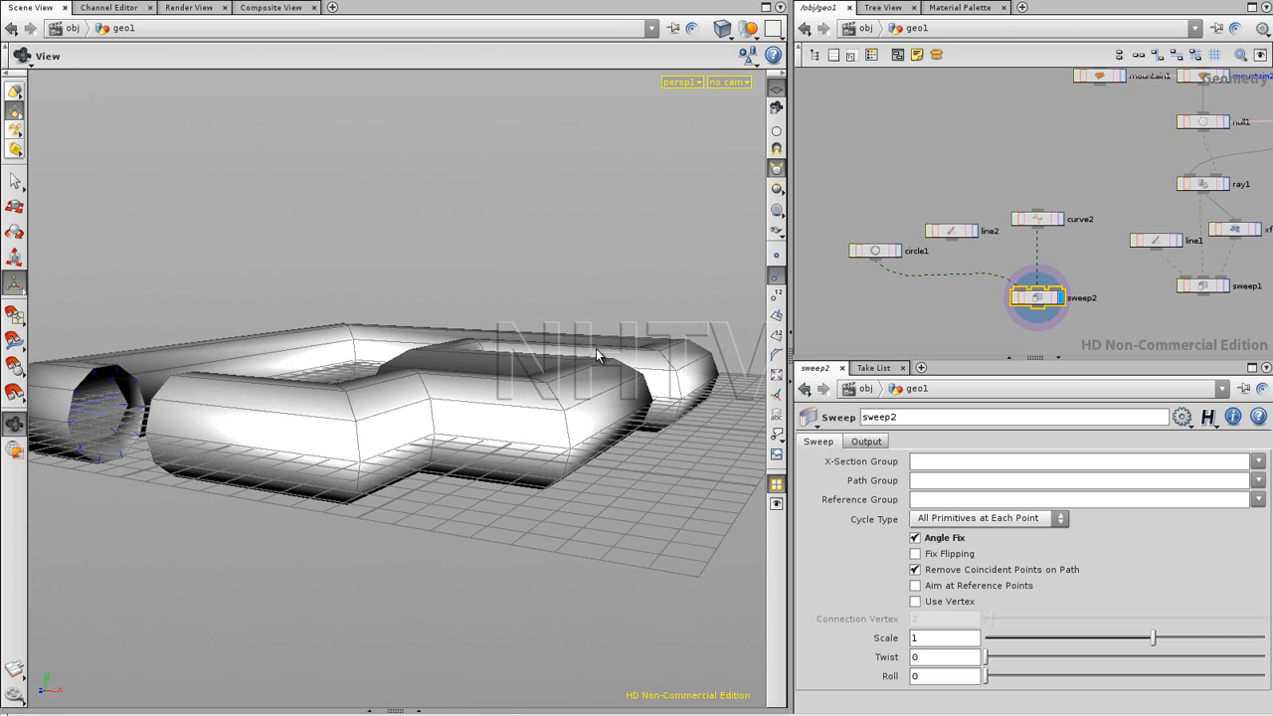
Reconnect line2 to sweep2's first input in place of the circle and show sweep2's output settings.
middle_drag(971, 304, 941, 270)
click(833, 137)
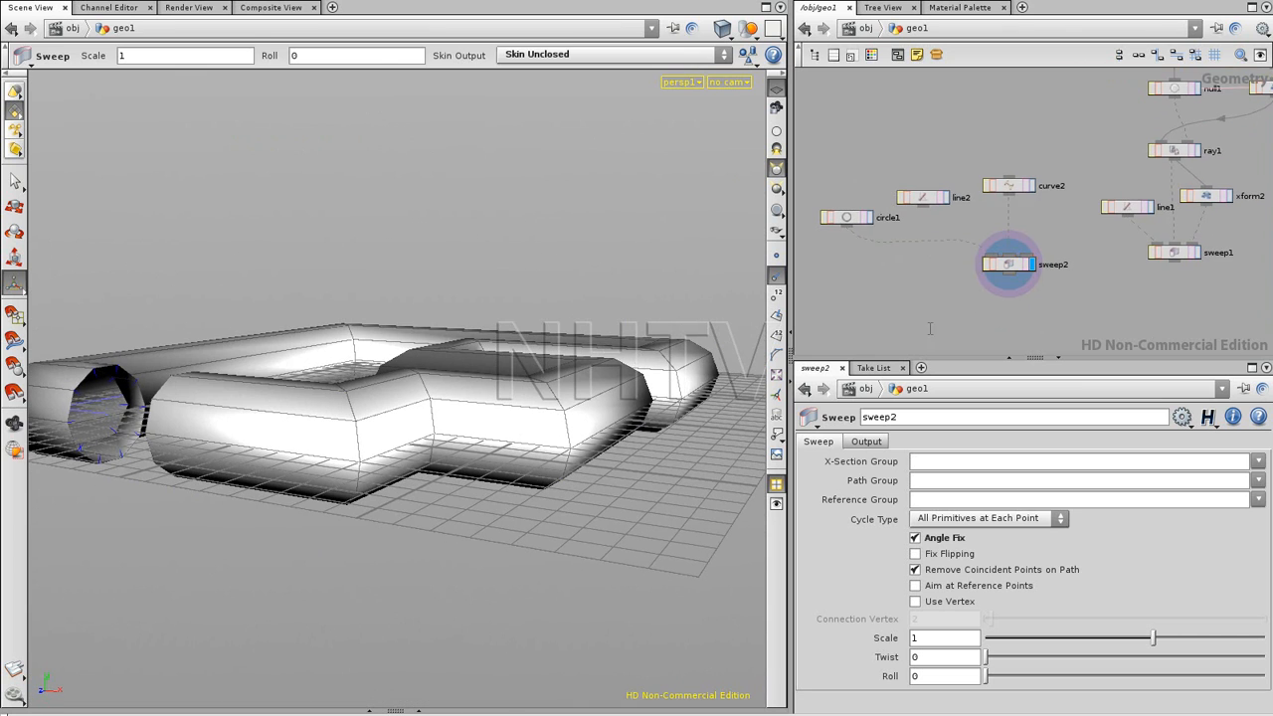
click(866, 443)
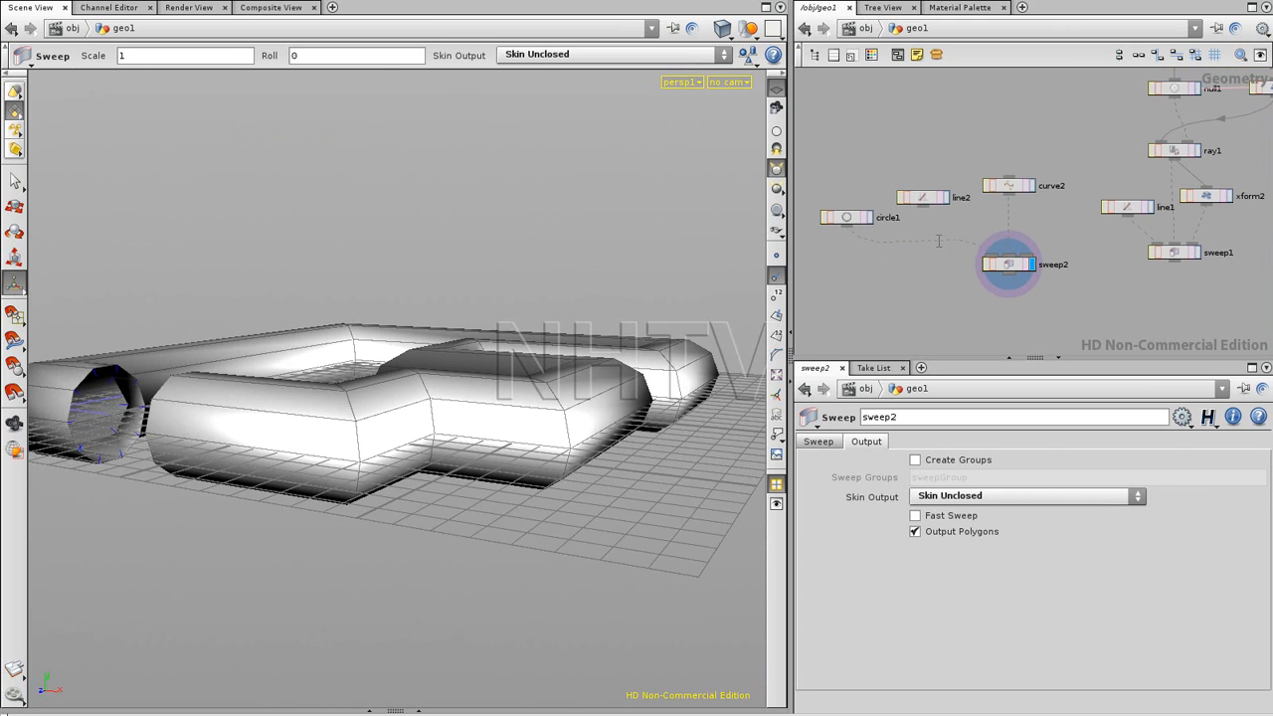
click(994, 263)
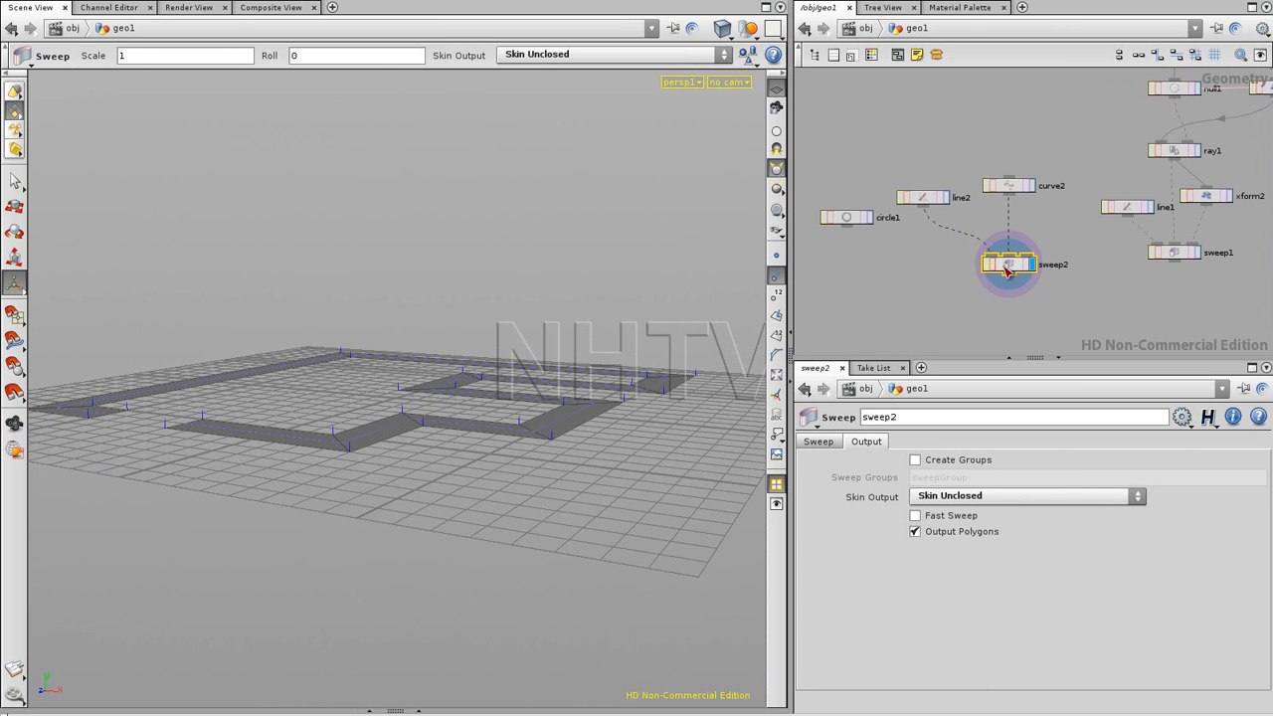
Set sweep2's Skin Output to Skin with Auto Closure and view the ribbon from above.
click(965, 497)
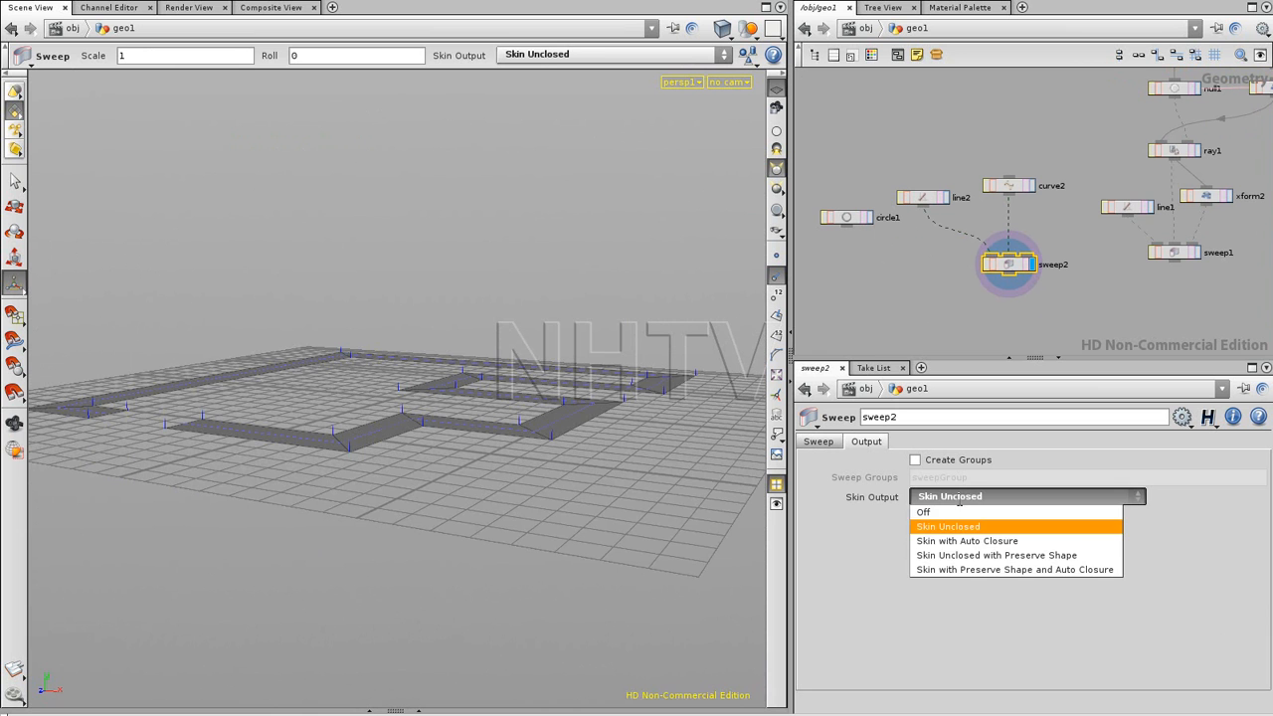
click(970, 541)
drag(528, 341, 534, 446)
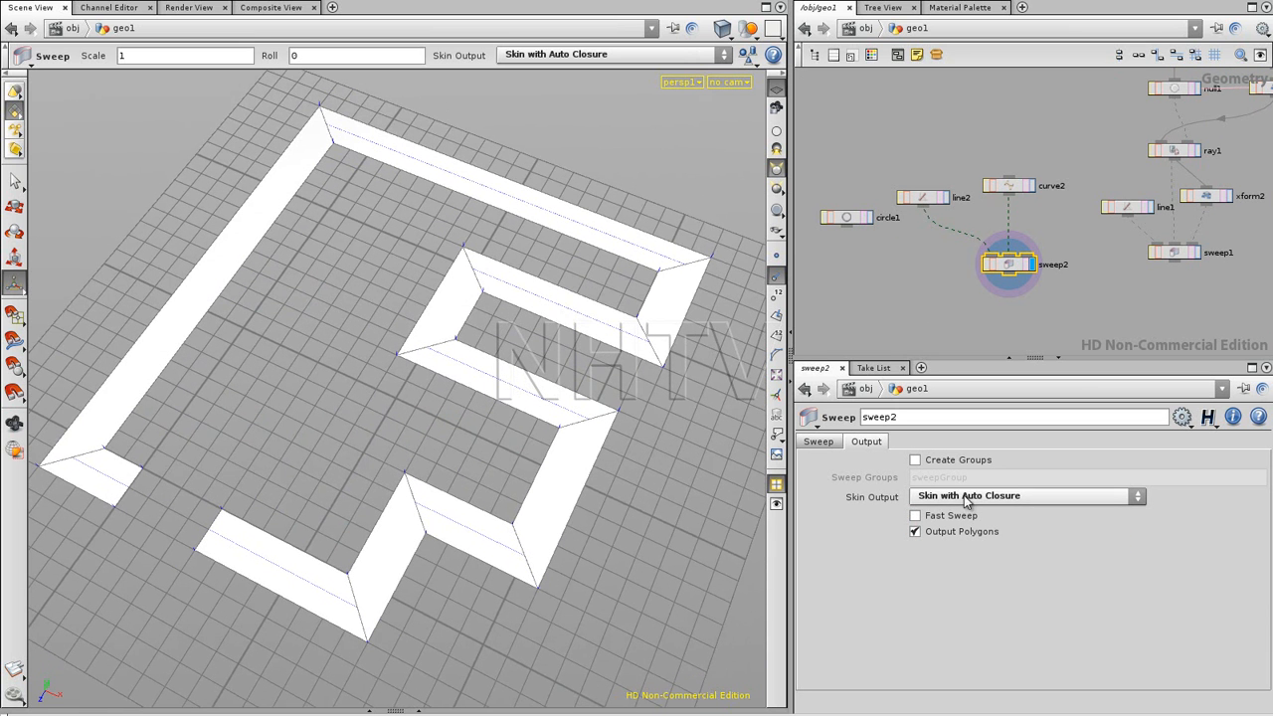
Try Skin with Preserve Shape and Auto Closure as sweep2's Skin Output, and return it to Skin with Auto Closure.
click(1018, 499)
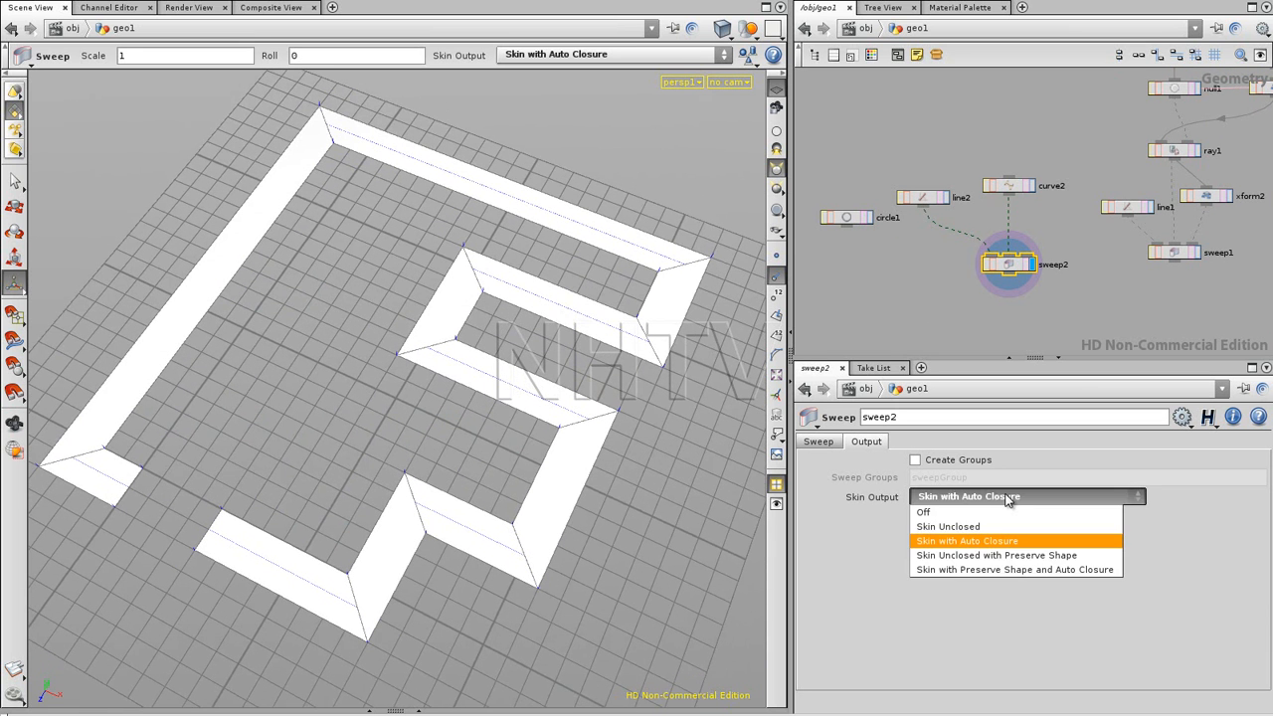
click(981, 570)
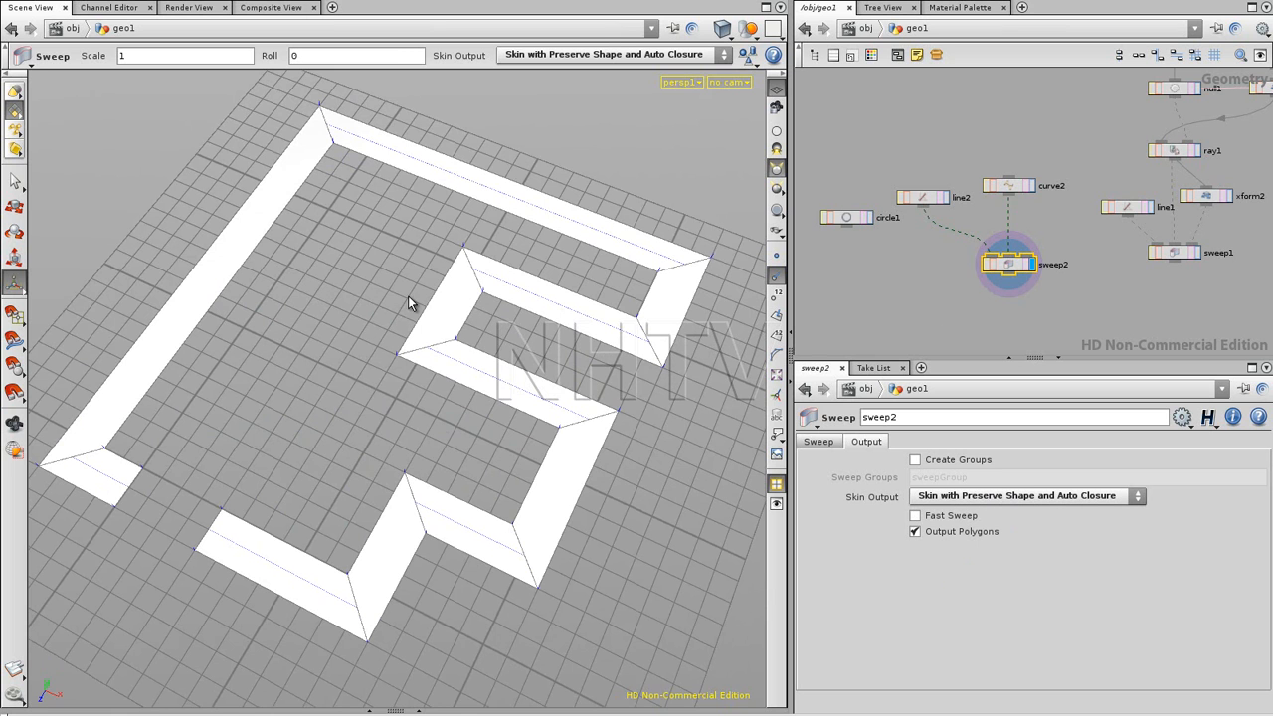
click(964, 496)
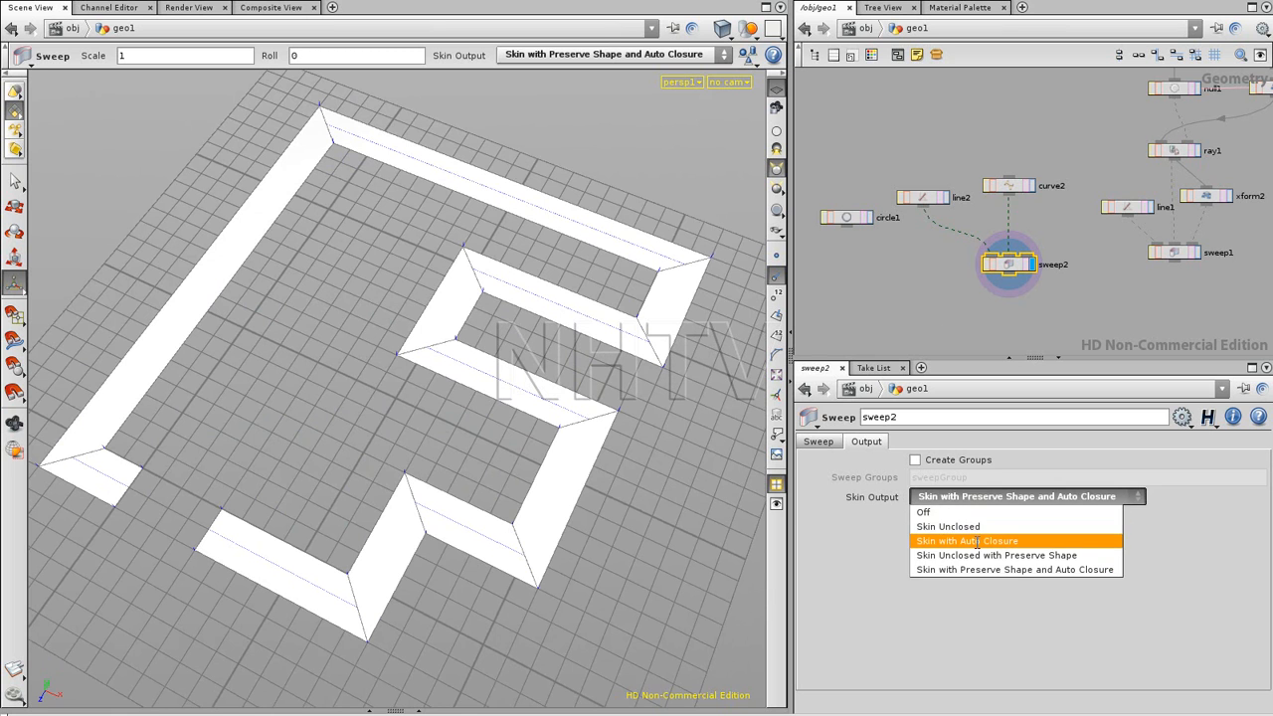
click(976, 541)
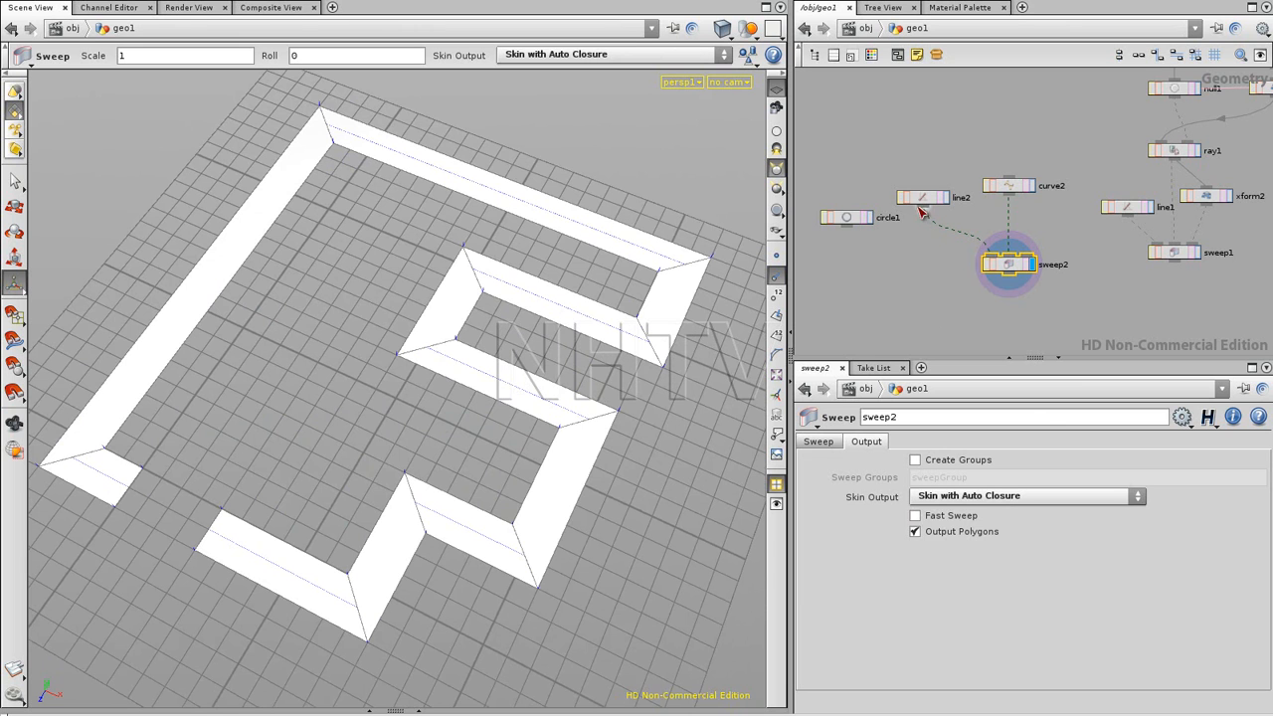
Change line2's primitive type to NURBS and set its number of points to 4.
click(923, 198)
click(942, 441)
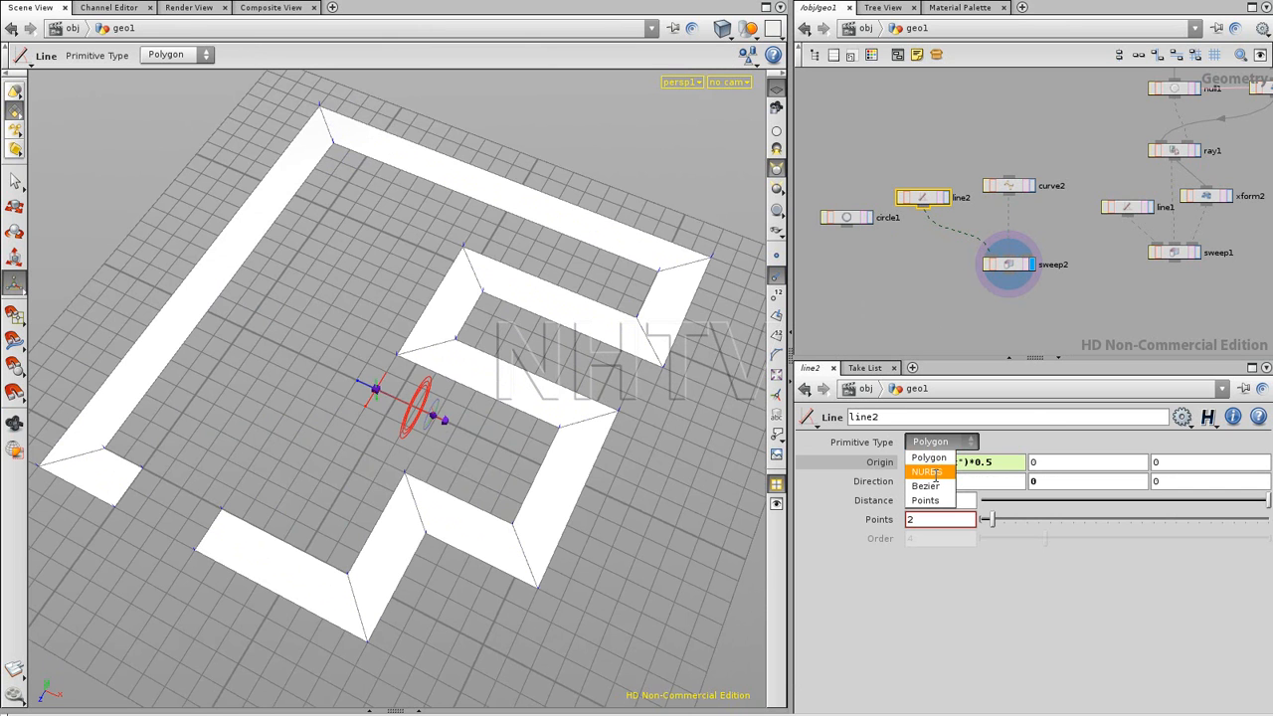
click(929, 459)
mouse_move(989, 519)
mouse_down()
mouse_move(1017, 519)
mouse_move(1004, 519)
mouse_up()
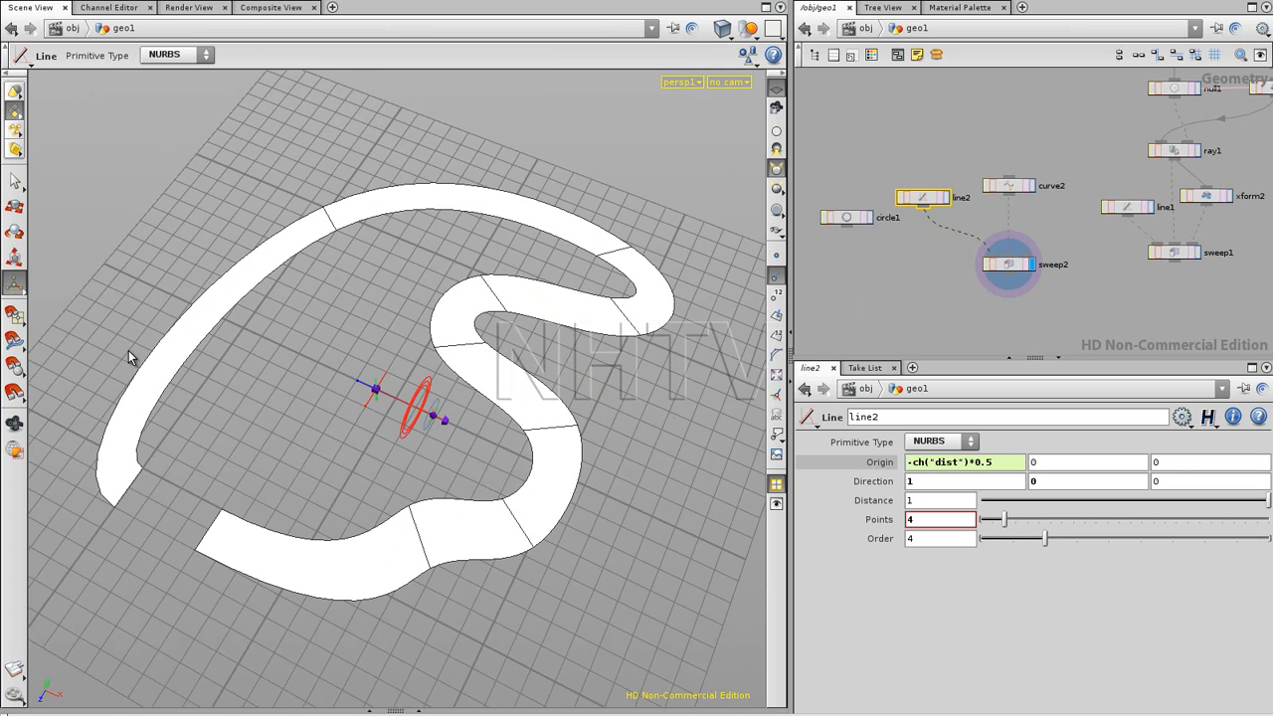
Show curve2 as a template in the viewport and compare it with the swept surface from above.
click(1028, 188)
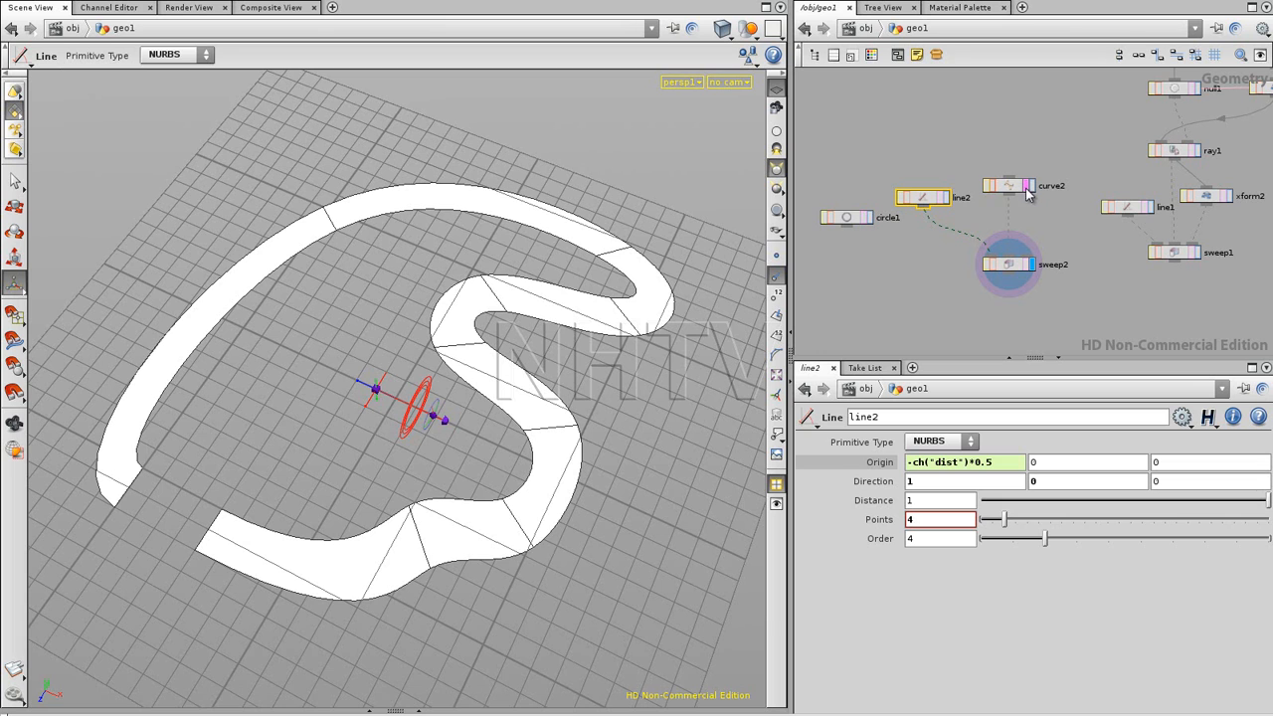
alt+drag(414, 321, 501, 402)
alt+drag(539, 439, 497, 430)
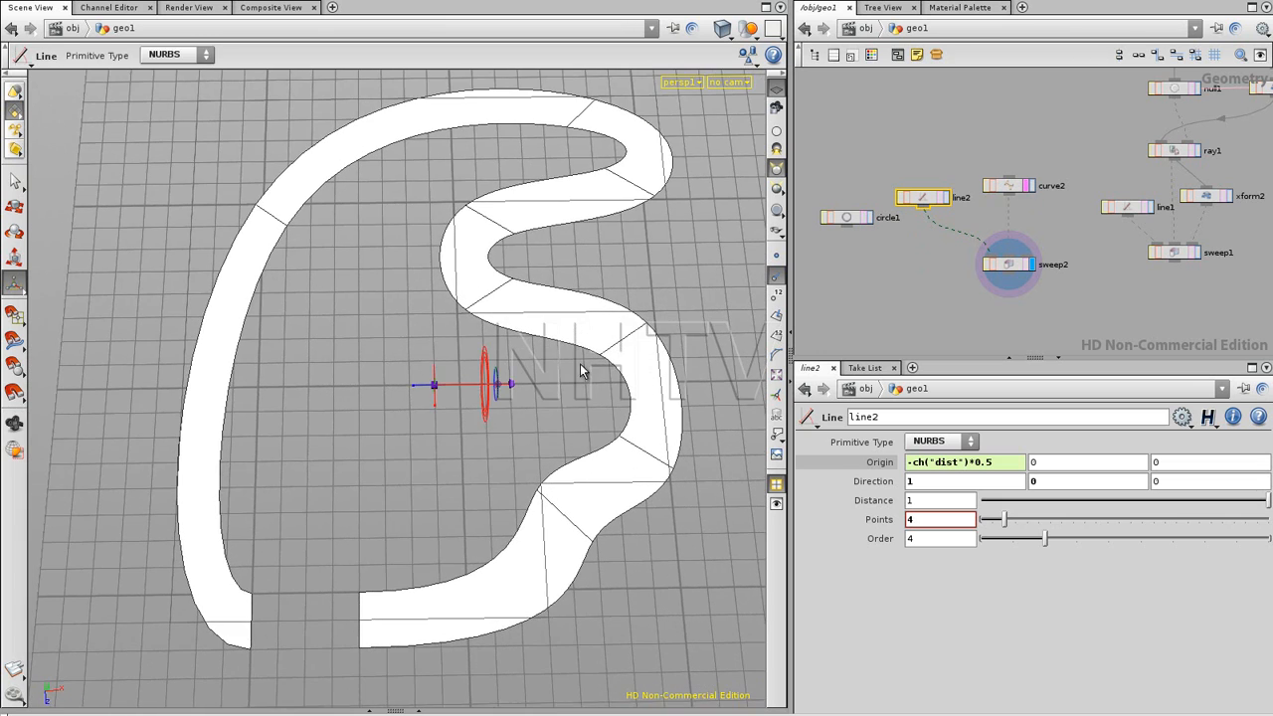
Select sweep2, hide the viewport's reference grid and display the surface's points.
click(1014, 265)
alt+drag(557, 489, 417, 524)
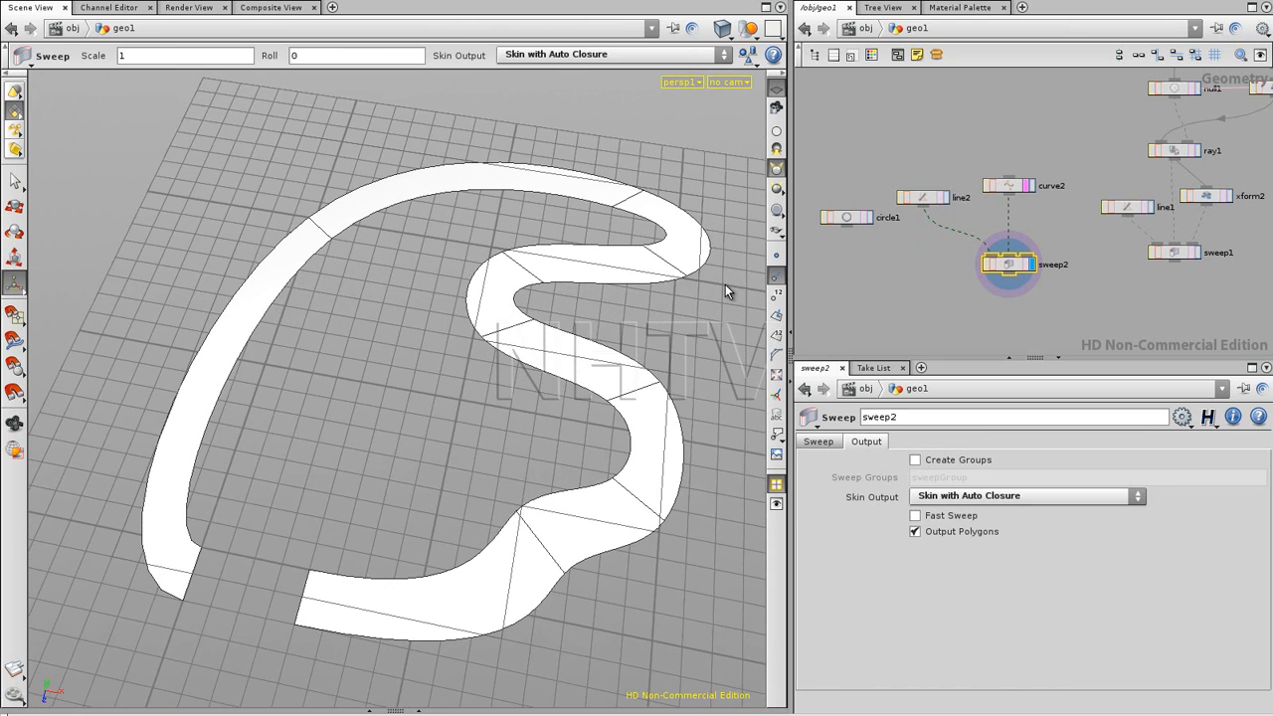
click(777, 89)
alt+drag(412, 339, 540, 343)
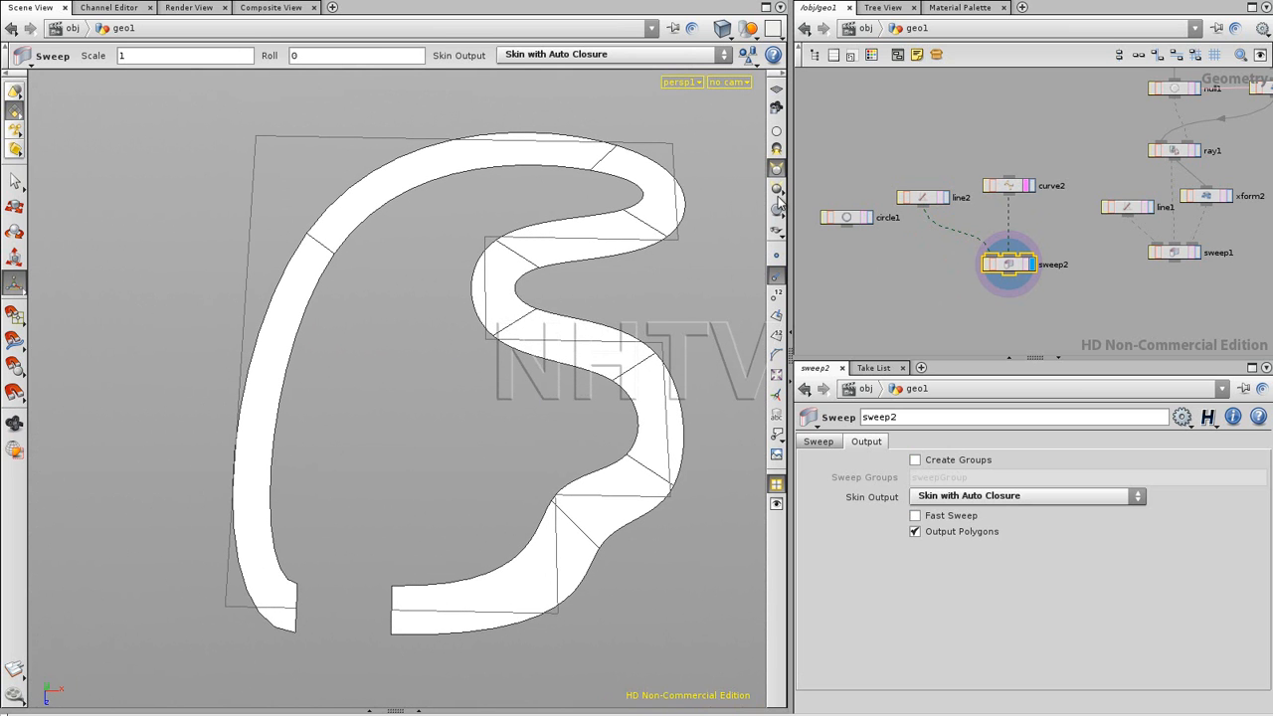
click(775, 273)
Try Skin with Preserve Shape and Auto Closure as sweep2's Skin Output.
click(955, 496)
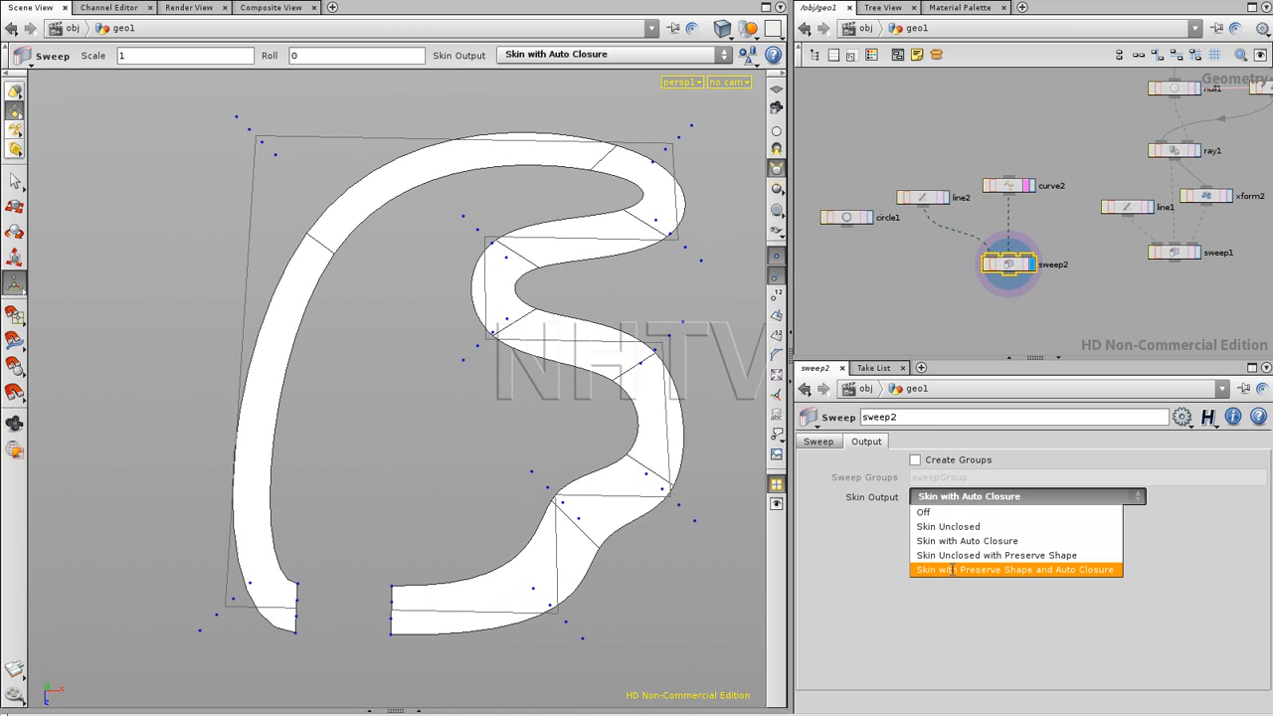
click(827, 552)
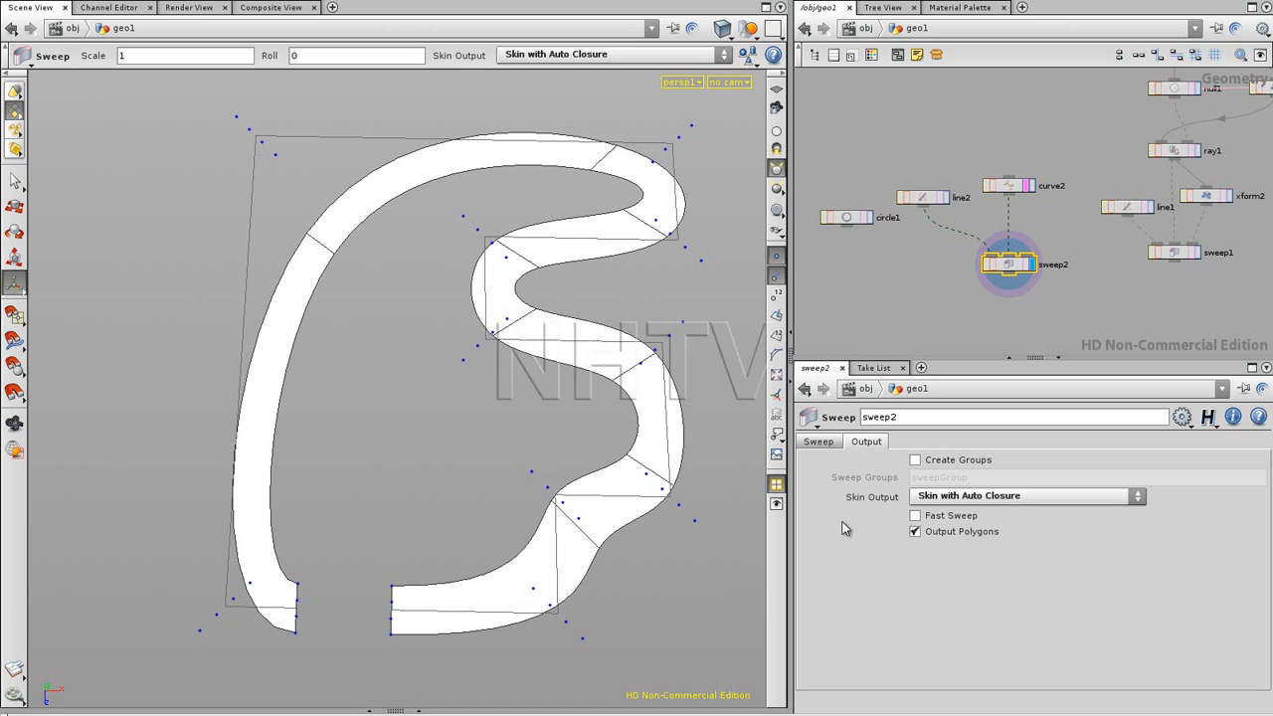
click(980, 500)
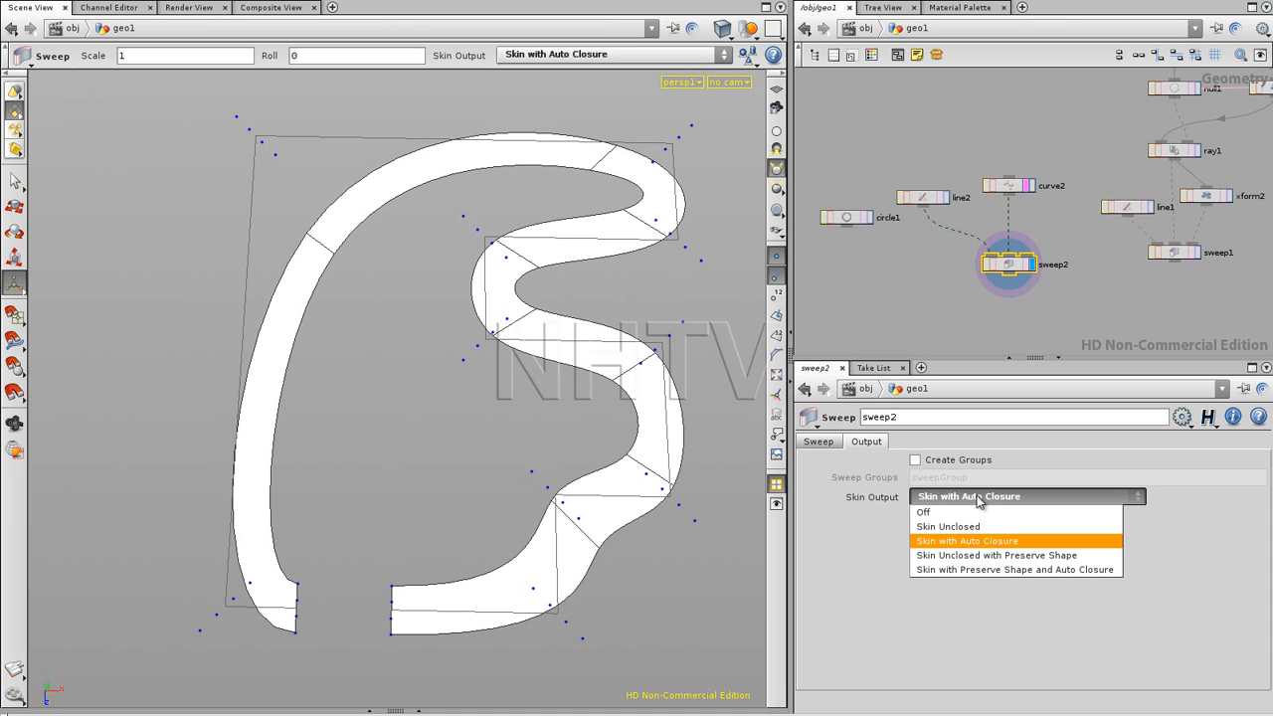
click(974, 570)
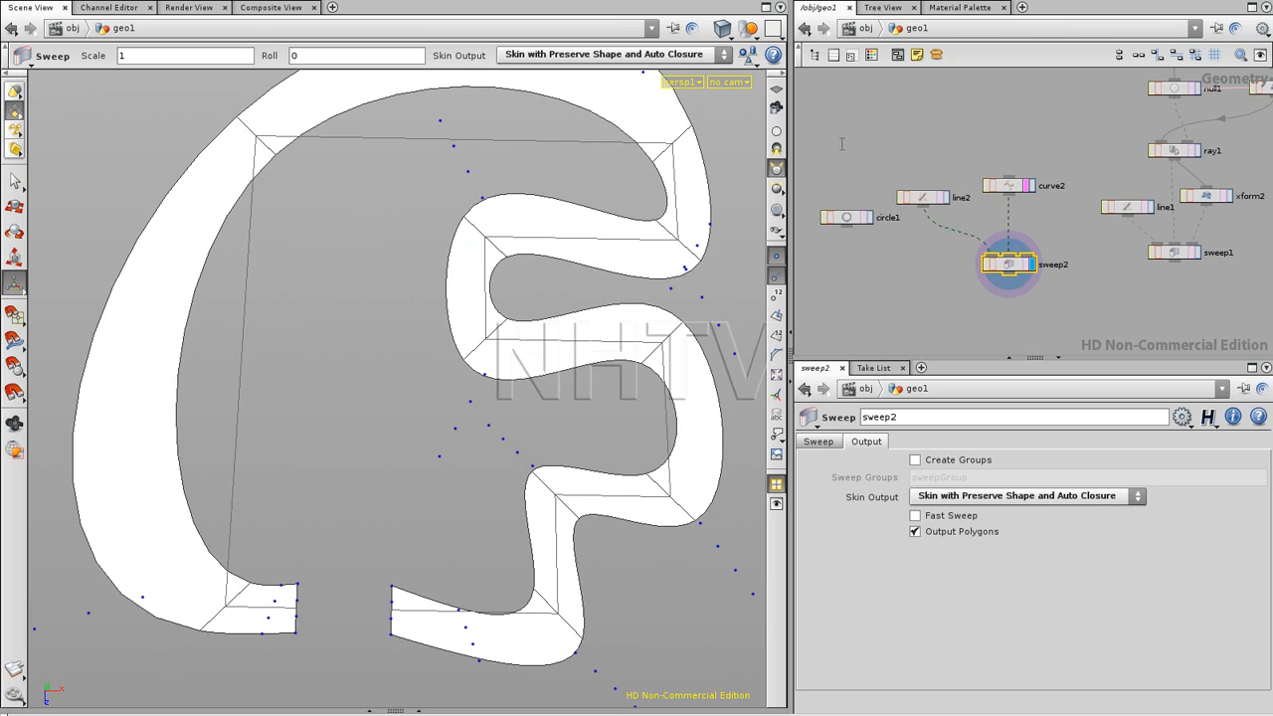
Delete the circle1, line2, curve2 and sweep2 nodes, and display sweep1 in the viewport.
drag(835, 134, 1037, 288)
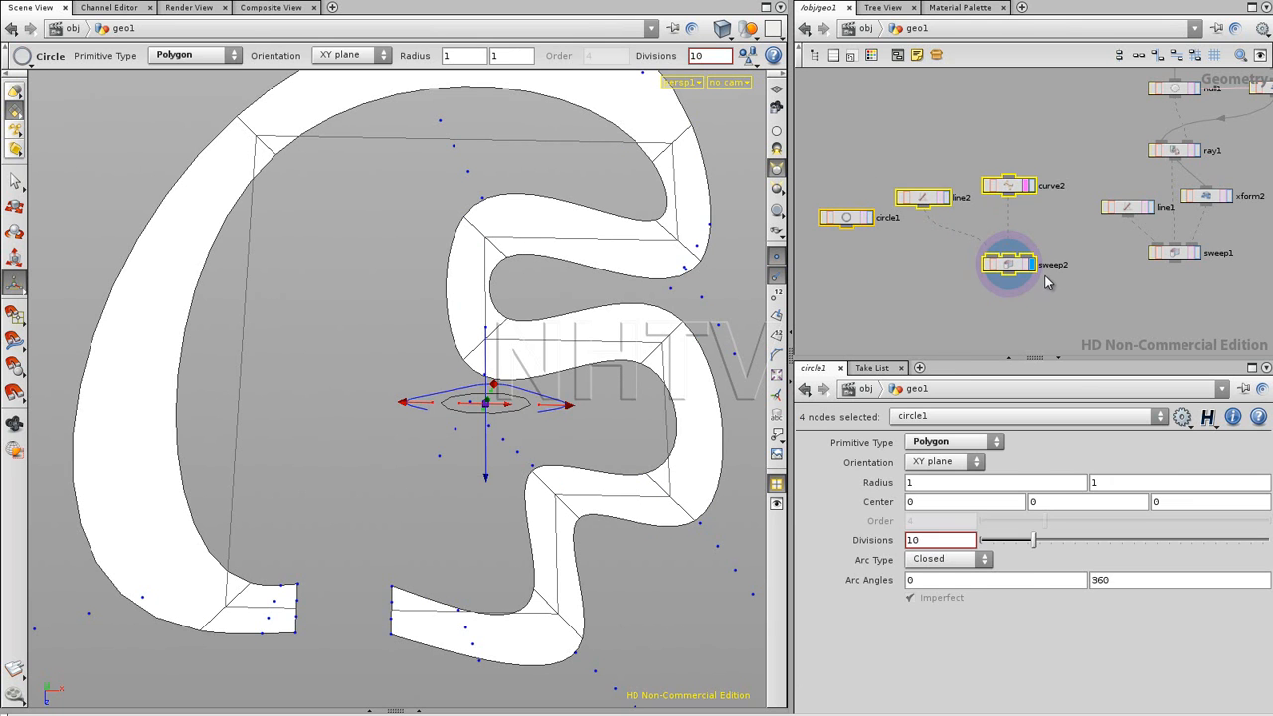
key(Delete)
click(1144, 282)
click(1197, 253)
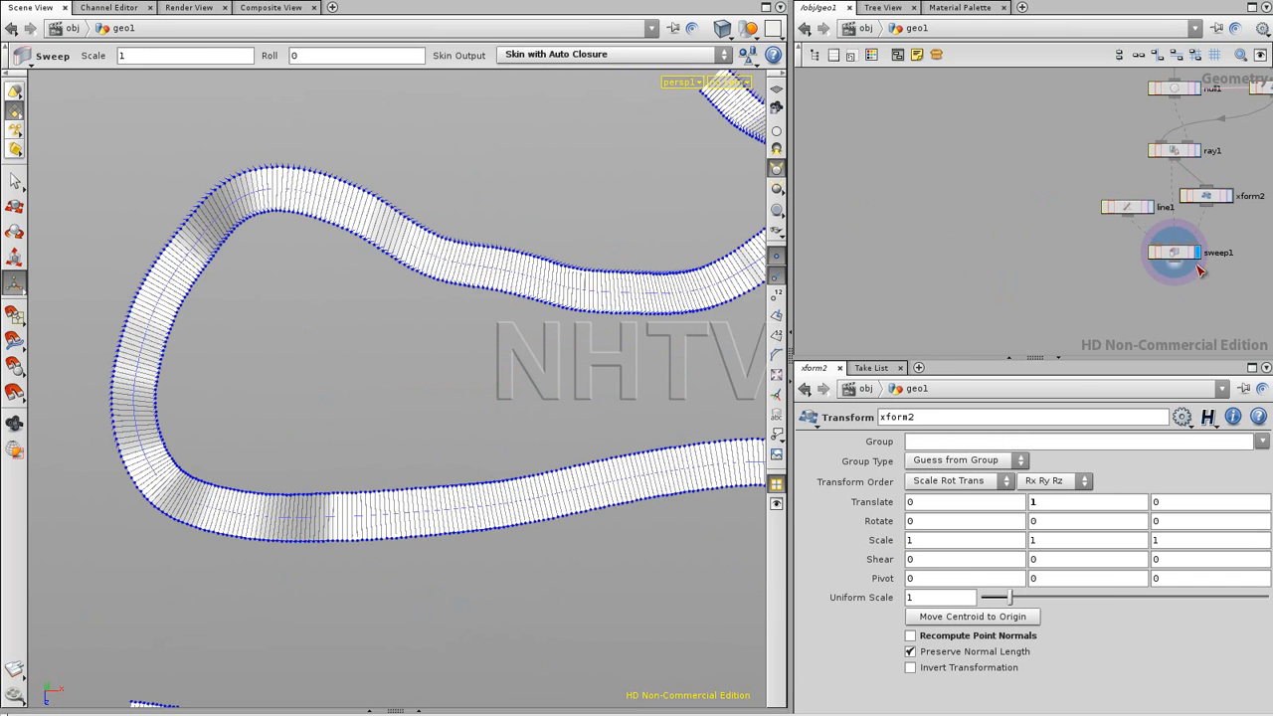
Move line1, xform2 and sweep1 further down the network to make room below ray1.
middle_drag(1051, 279, 896, 293)
drag(1058, 218, 1008, 255)
click(1084, 298)
Examine the density of points and cross-sections along sweep1's surface from above, the side and close up.
key(Escape)
drag(446, 357, 262, 367)
key(Return)
key(Escape)
drag(277, 545, 295, 511)
key(Return)
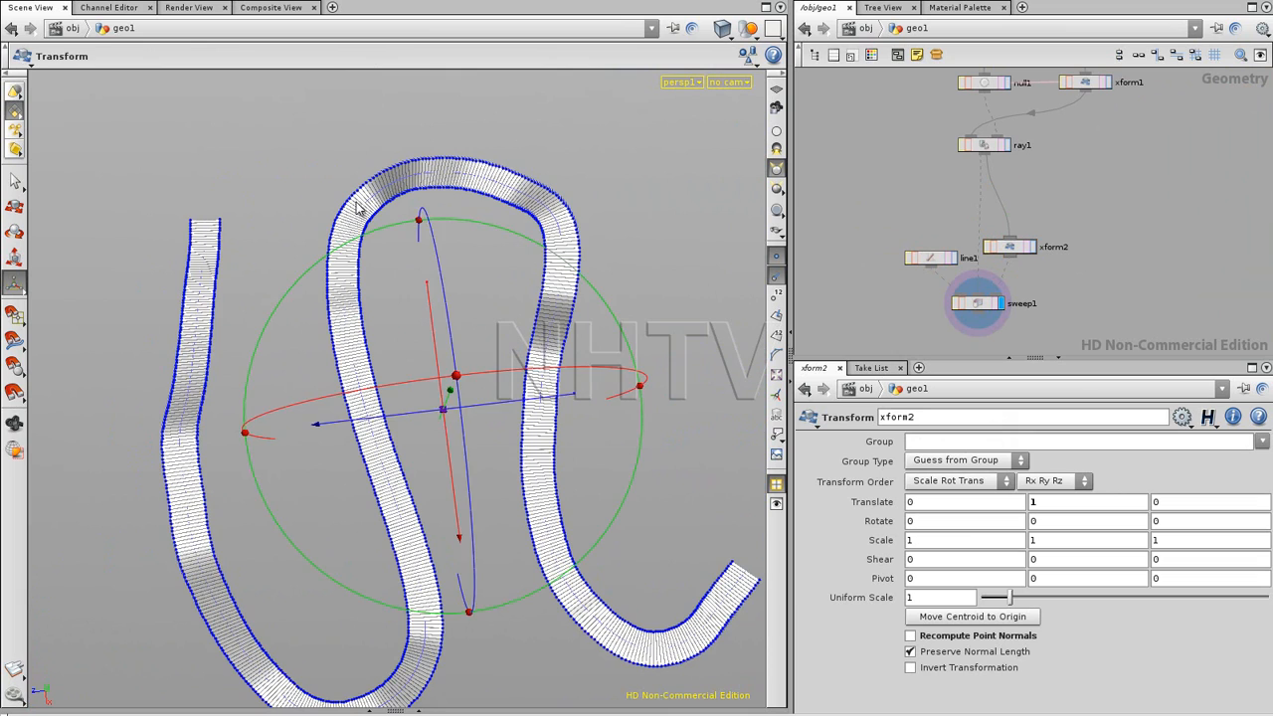
key(Escape)
drag(347, 221, 388, 208)
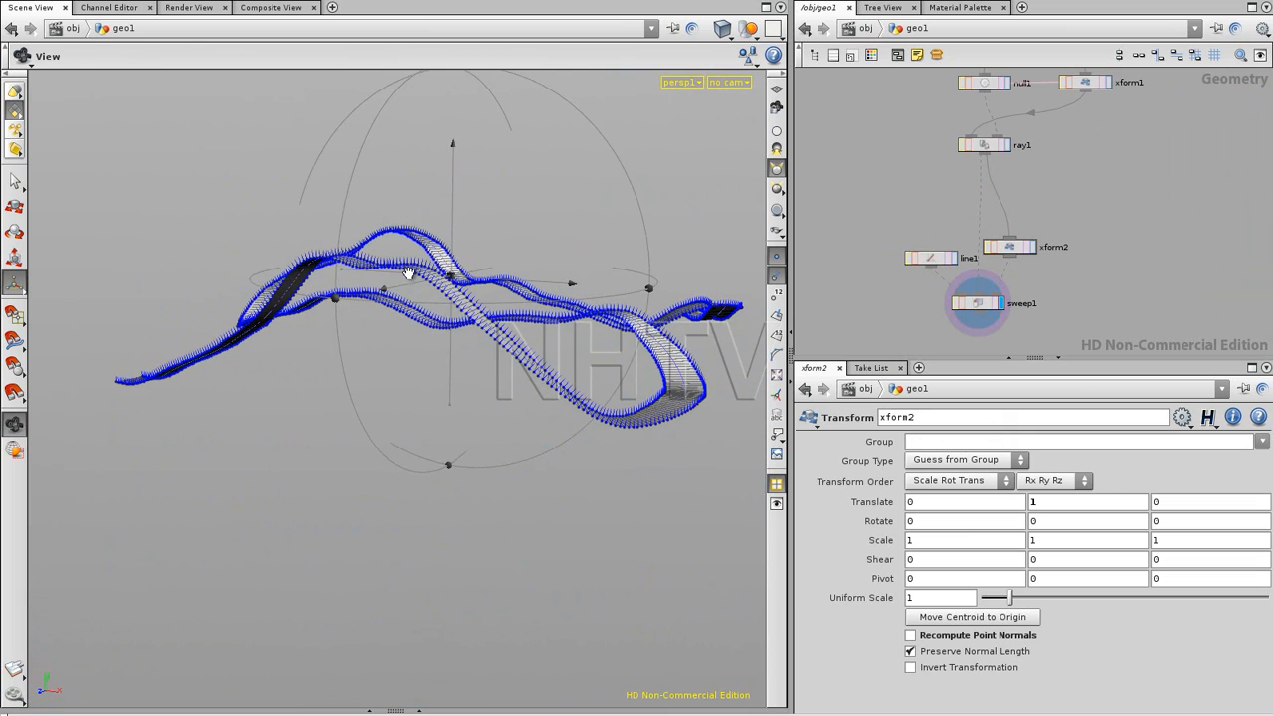
key(Return)
key(Escape)
drag(666, 364, 331, 391)
key(Return)
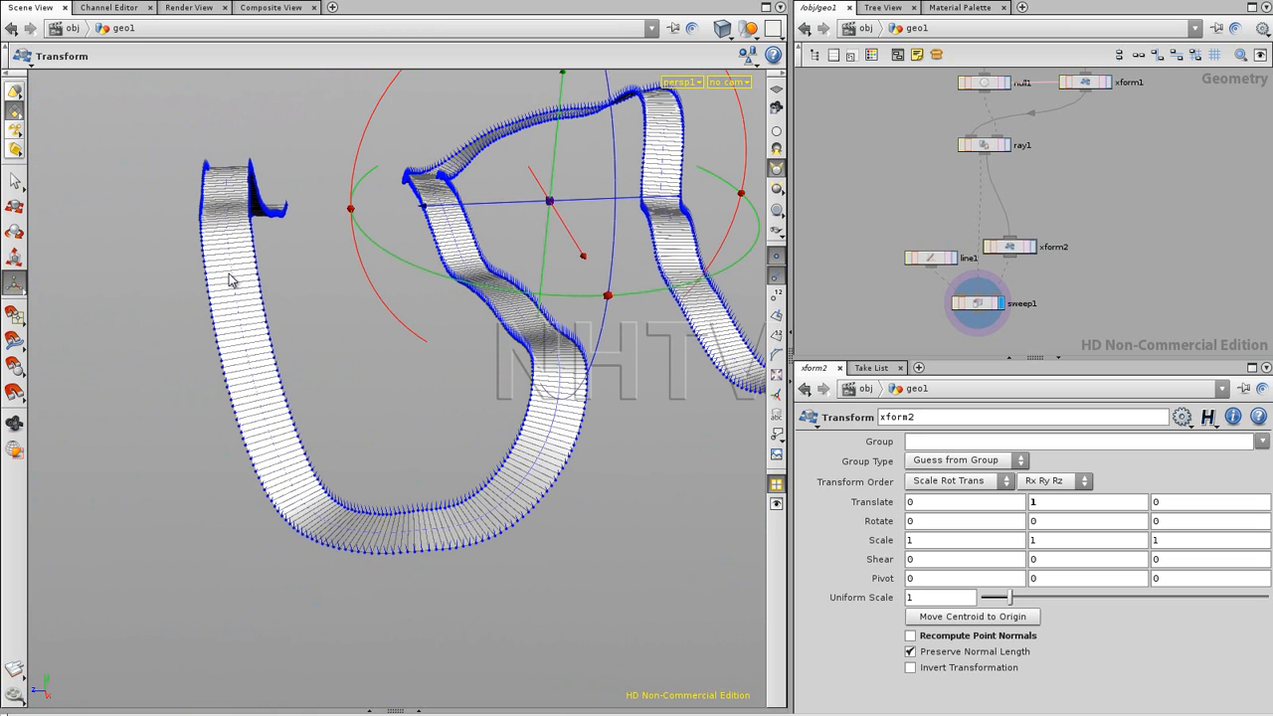
Display ray1 and examine the projected curve on the terrain from another angle.
click(1006, 145)
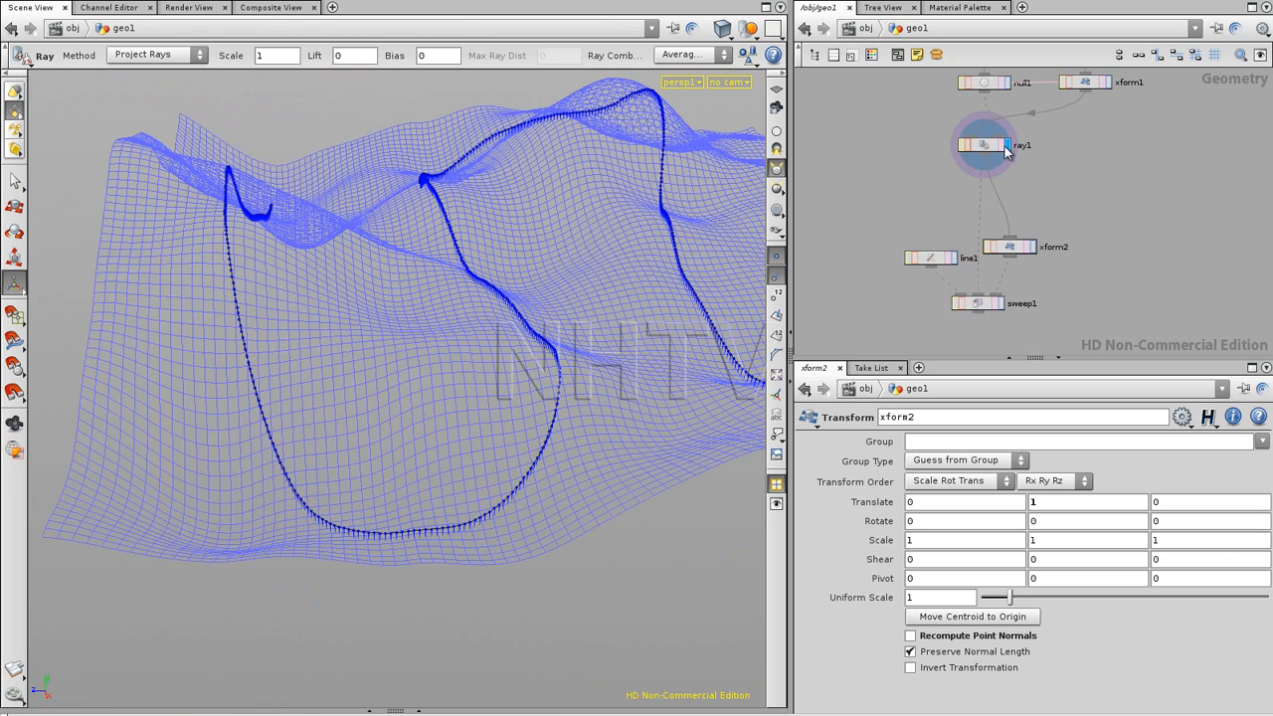
key(Escape)
drag(277, 310, 443, 236)
key(Return)
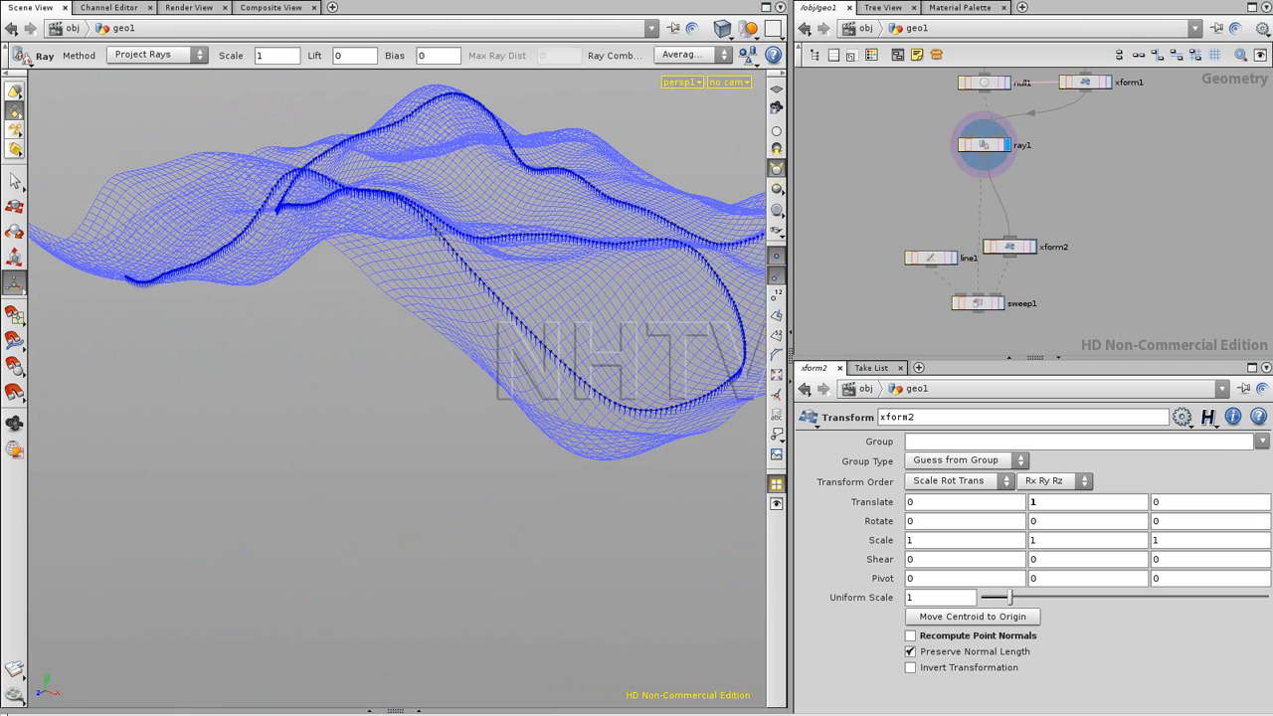
Add a Facet node to the network beside ray1.
middle_drag(1109, 197, 1097, 226)
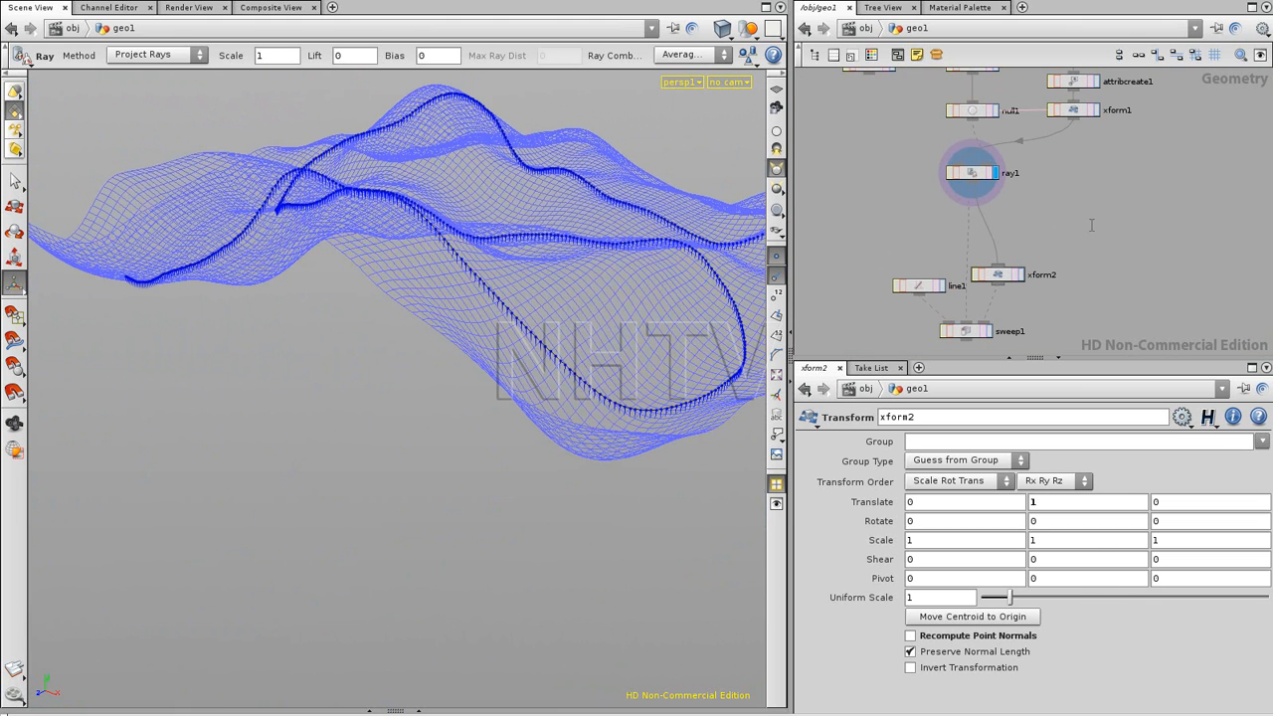
key(Tab)
text(Facet)
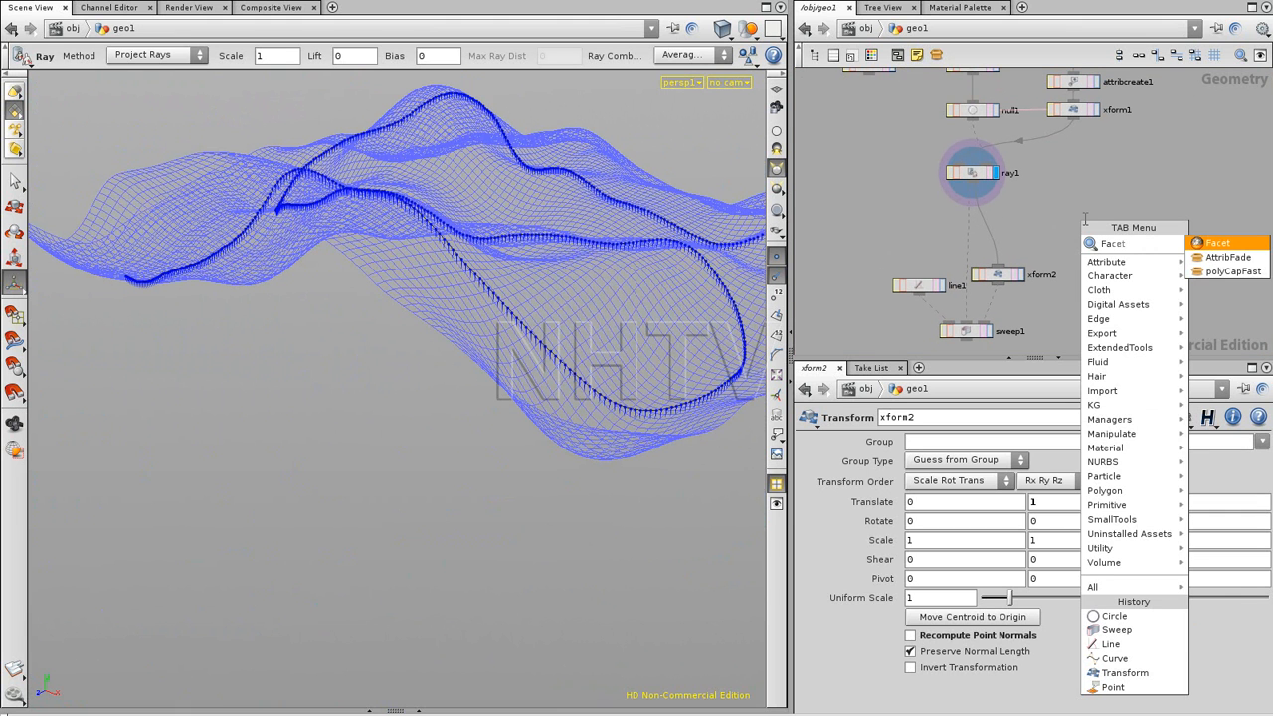
click(1218, 242)
click(1060, 217)
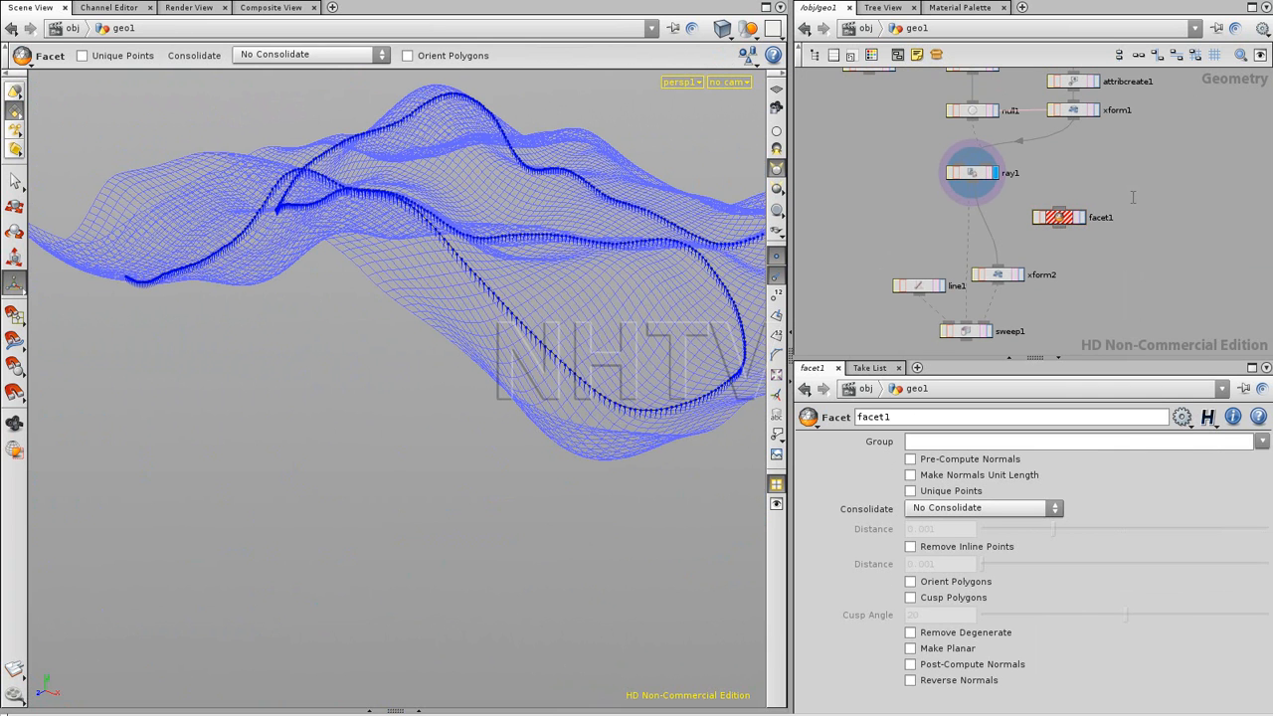
Add a Refine node to the network next to facet1.
key(Tab)
text(Refine)
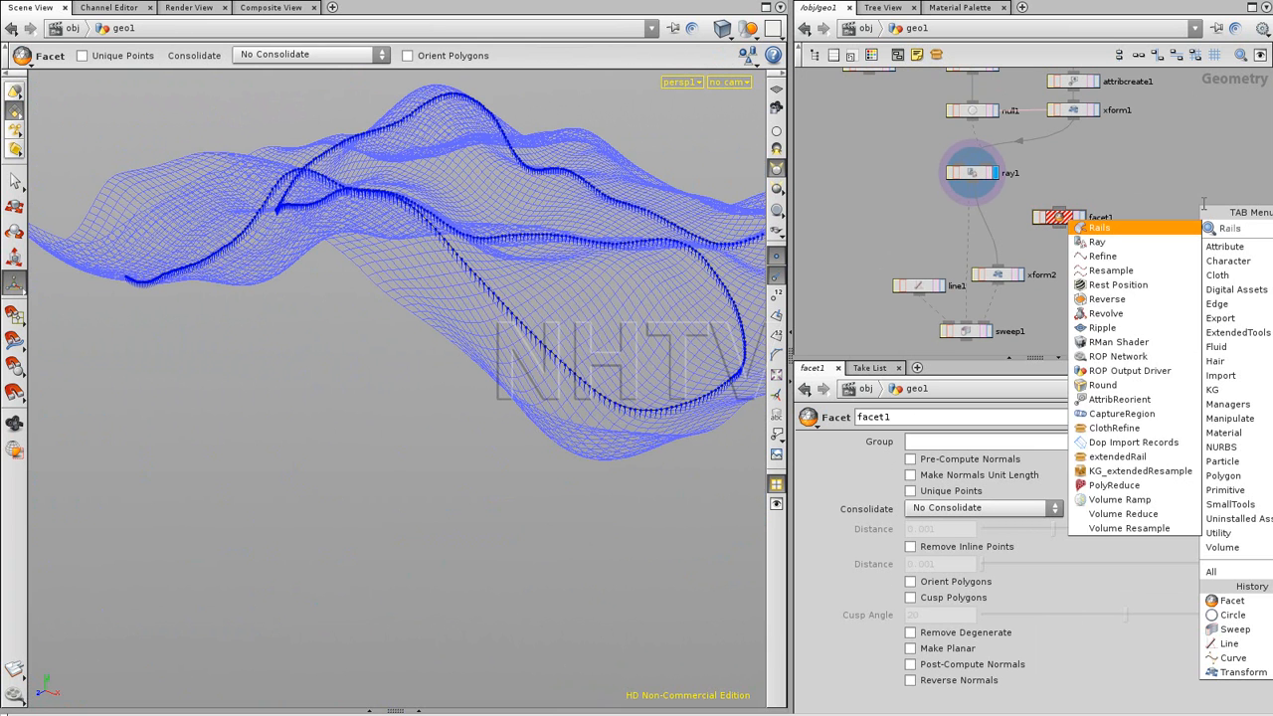
key(Return)
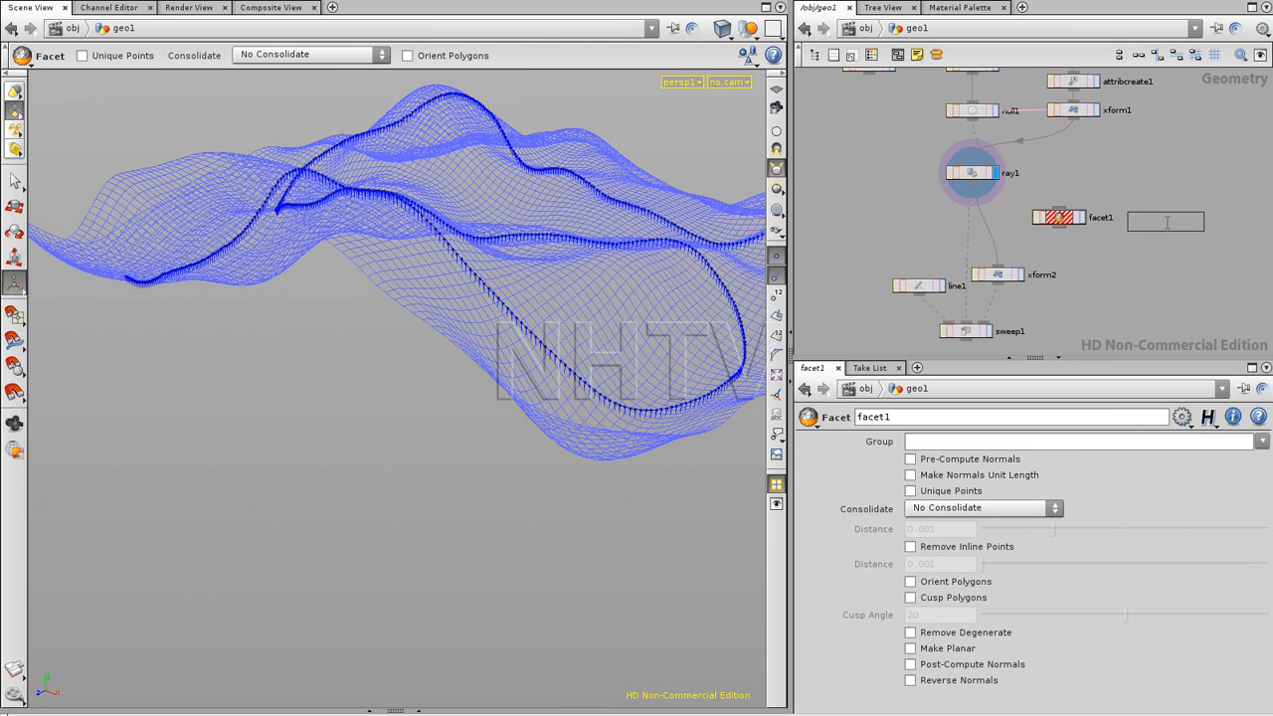
click(1161, 218)
Connect ray1's output to facet1 and display facet1 in the viewport.
middle_drag(1088, 288, 1061, 310)
scroll(1054, 247, up, 2)
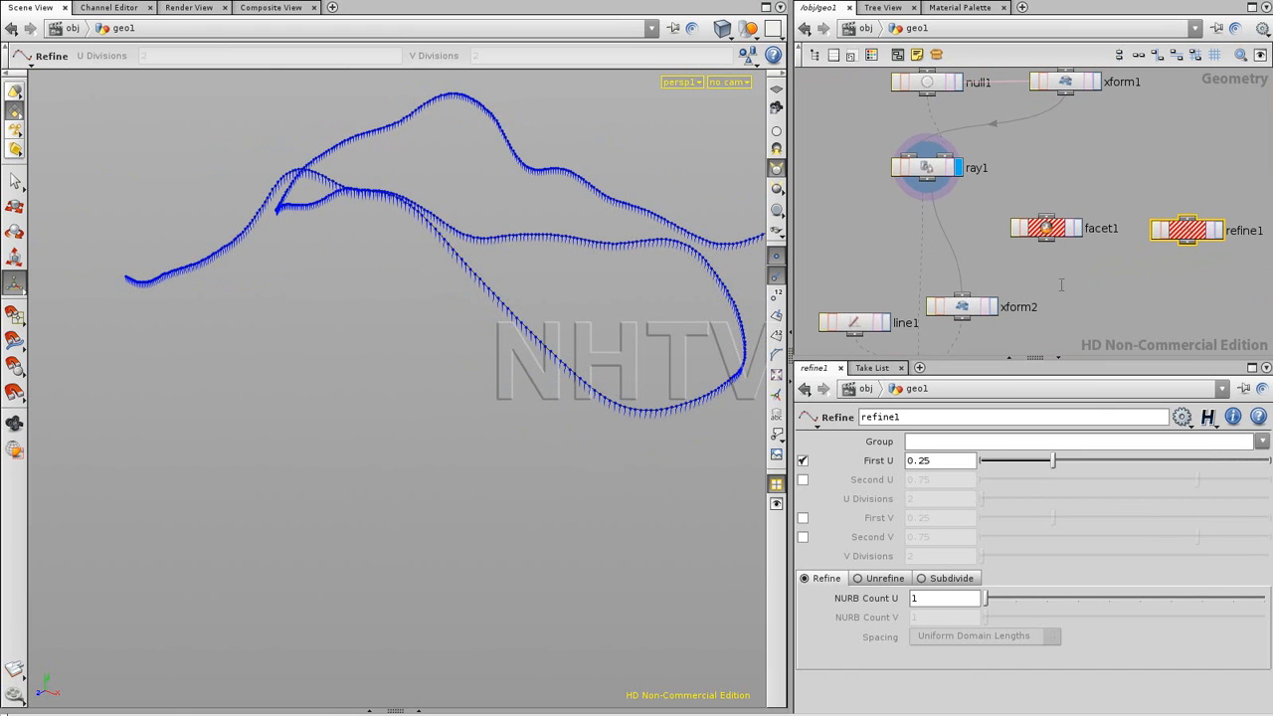
drag(925, 184, 1045, 221)
click(1045, 228)
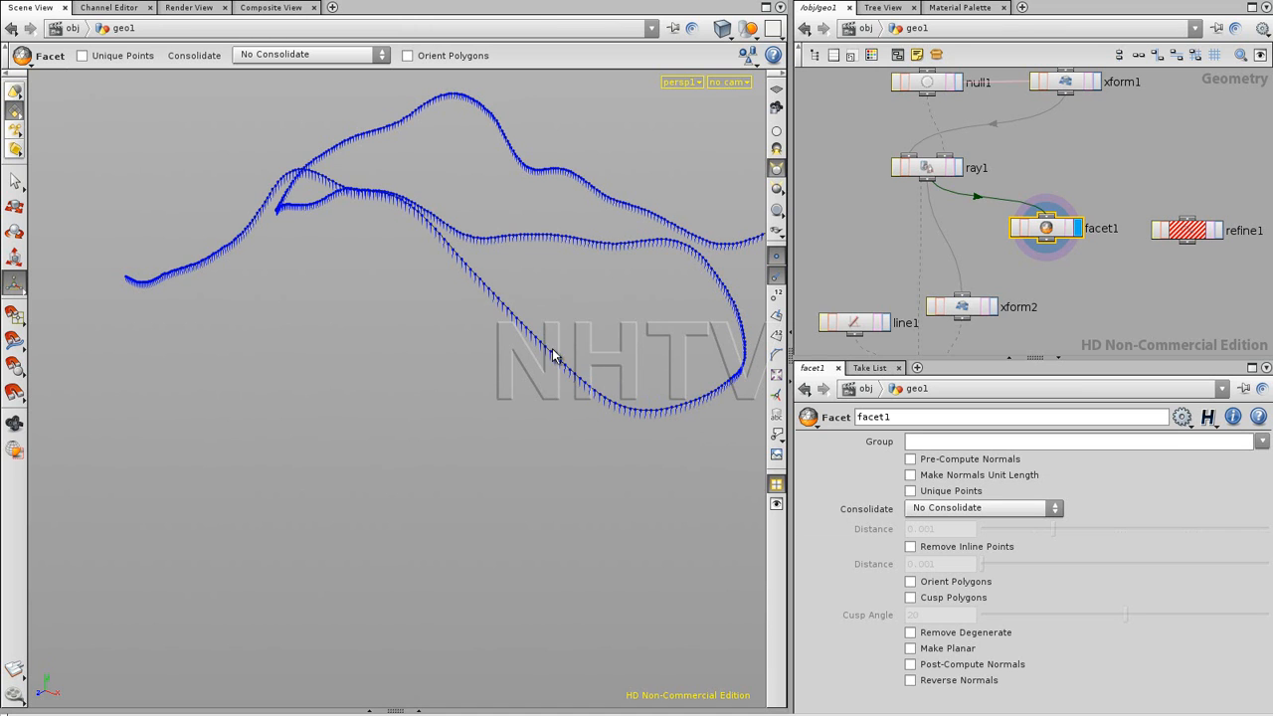
Enable Remove Inline Points on facet1 and set its distance to 0.006.
click(911, 547)
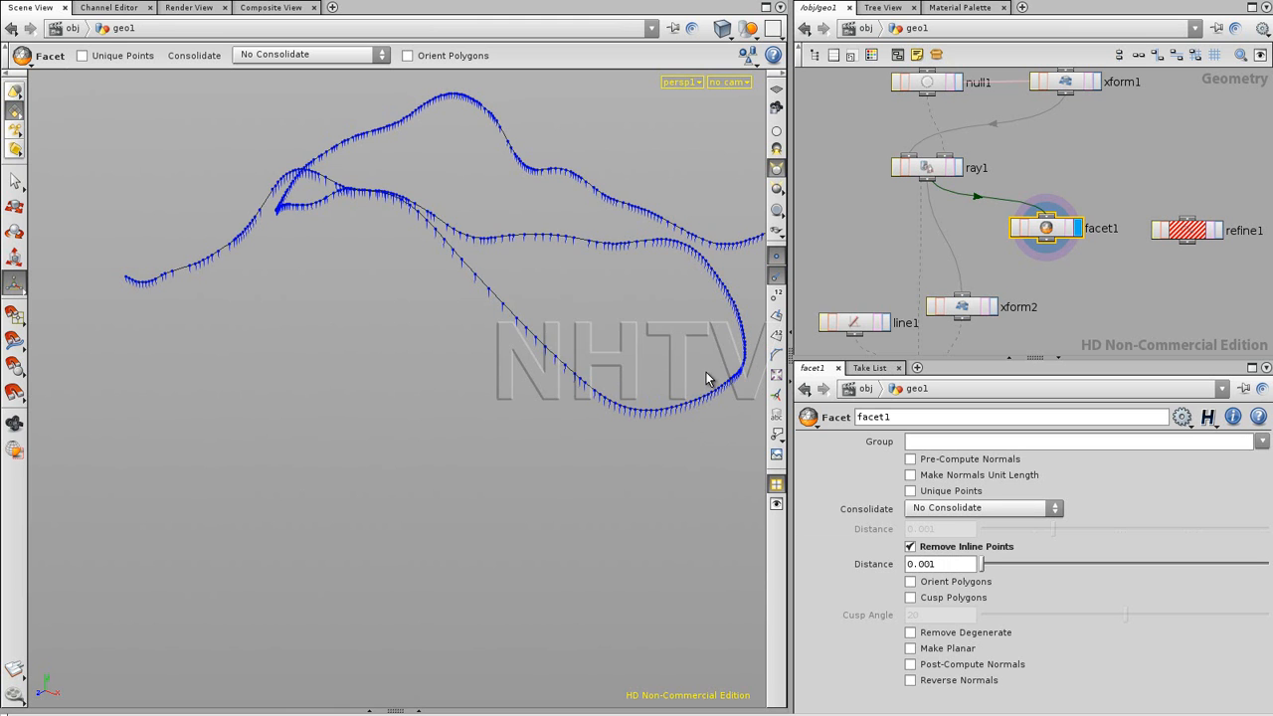
drag(554, 289, 324, 352)
drag(267, 287, 393, 331)
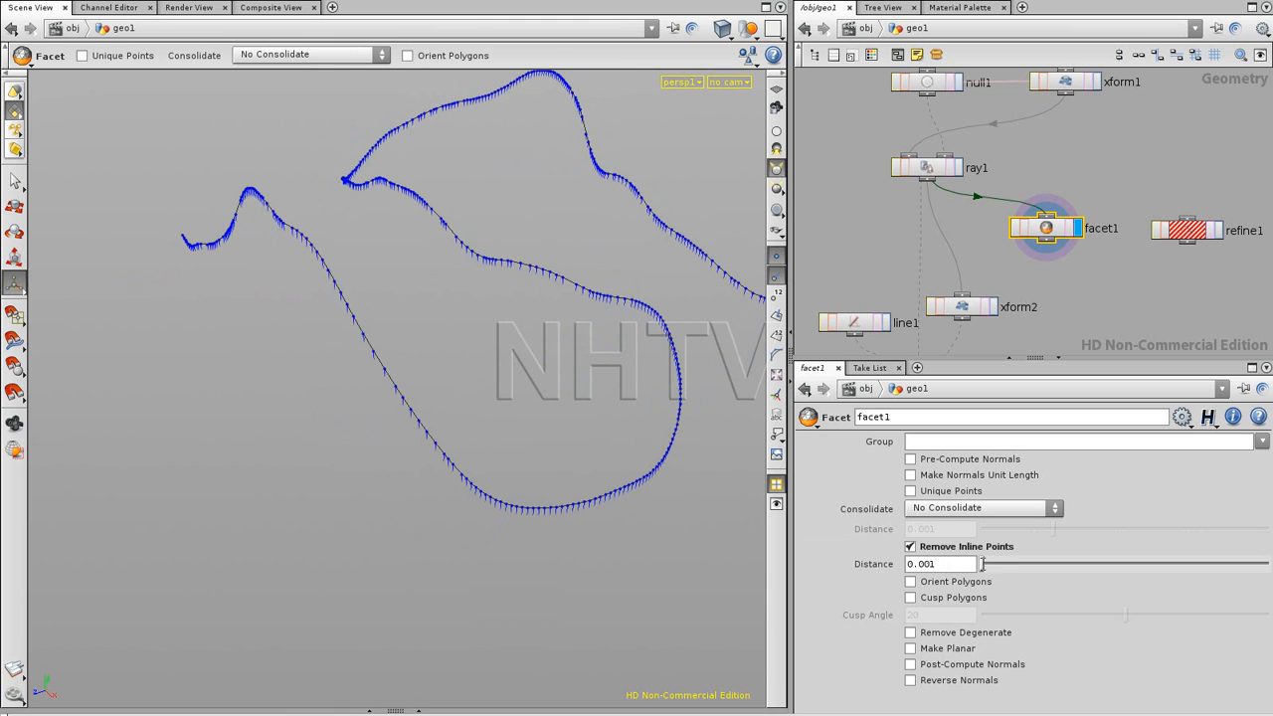
drag(981, 564, 983, 564)
drag(483, 384, 636, 388)
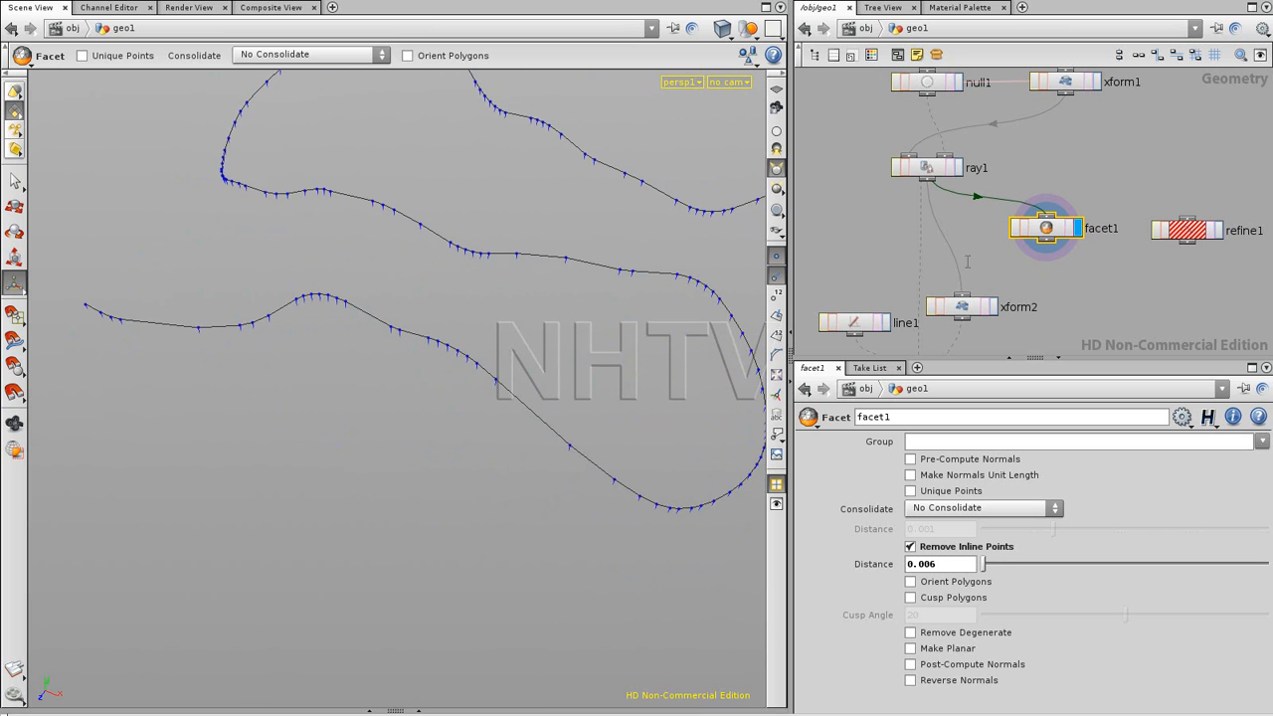
Insert facet1 between ray1 and the xform2 and sweep1 nodes, place it beneath ray1, and display sweep1.
drag(1046, 239, 962, 297)
click(1042, 244)
drag(1044, 229, 1016, 228)
drag(927, 221, 926, 219)
middle_drag(1055, 295, 1055, 154)
click(956, 243)
alt+drag(557, 332, 188, 368)
alt+drag(577, 244, 507, 398)
key(Return)
Move refine1 beside facet1, connect ray1's output to it and display it.
middle_drag(1116, 218, 1005, 356)
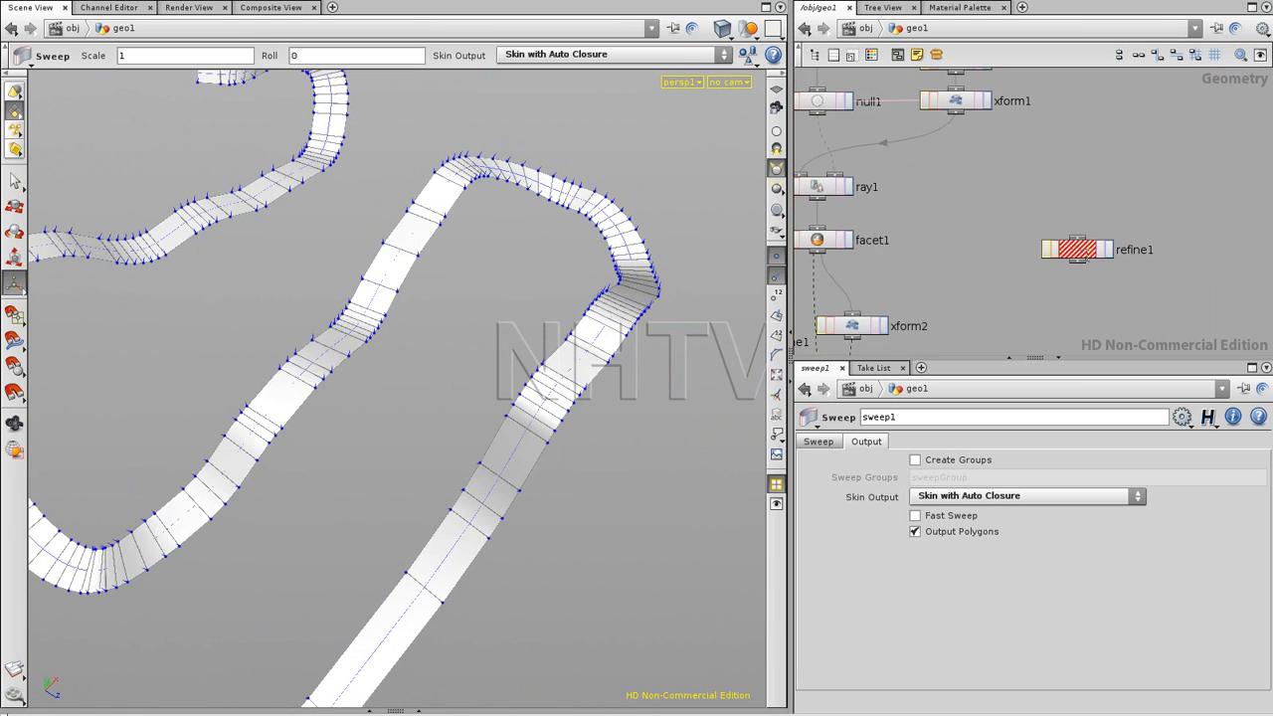
drag(1077, 249, 960, 249)
drag(829, 200, 958, 232)
click(993, 240)
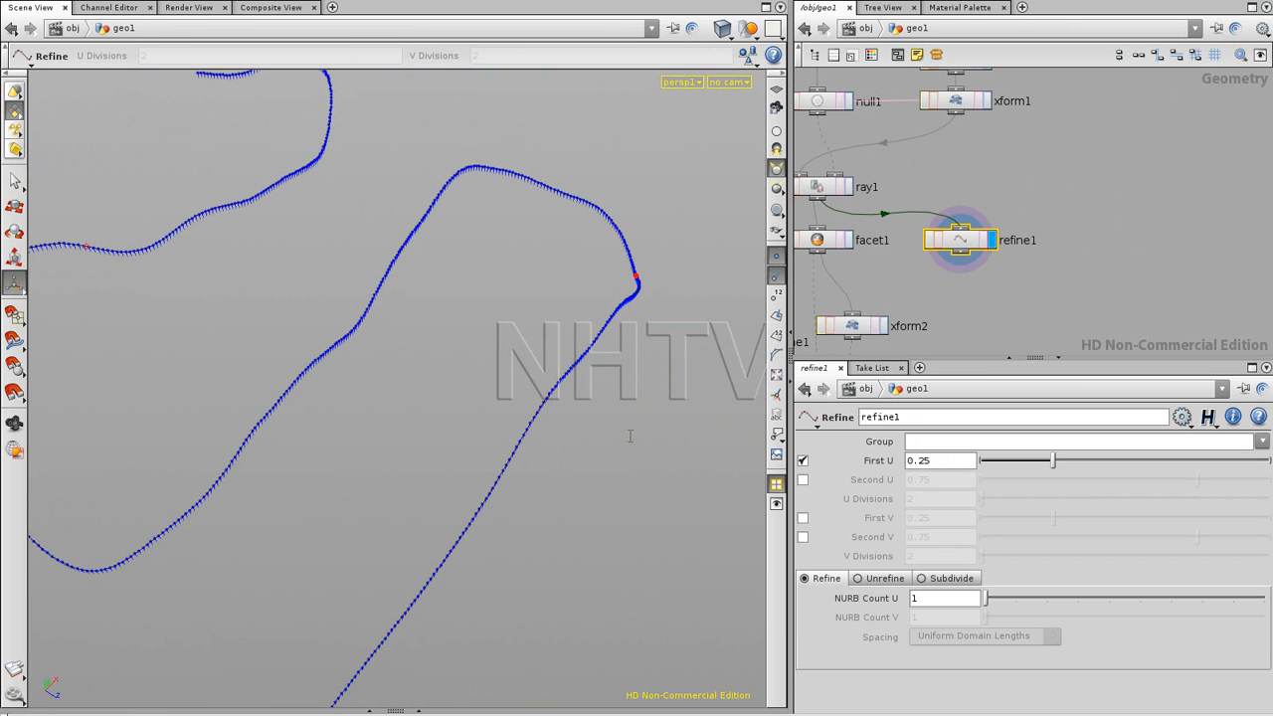
Enable Second U on refine1 and set First U to 0.177 and Second U to 0.404.
alt+drag(434, 369, 630, 469)
click(802, 479)
alt+middle_drag(594, 401, 491, 435)
drag(1052, 460, 1024, 460)
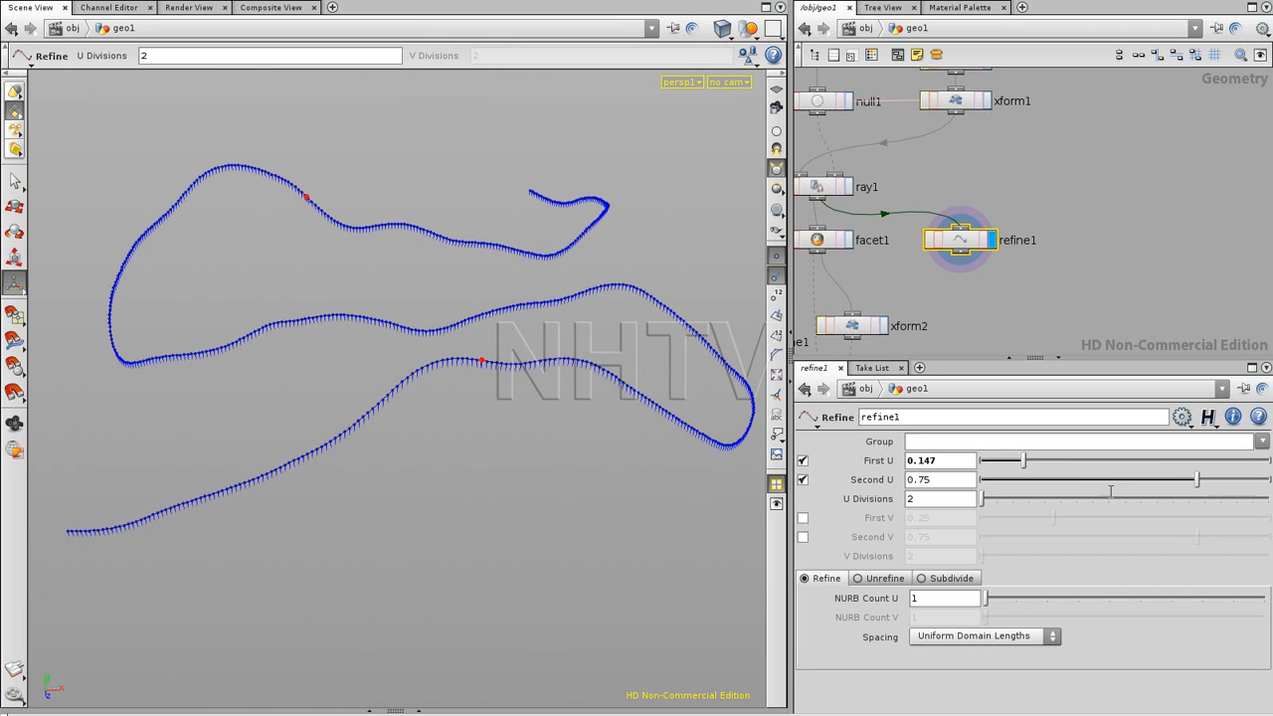
drag(1196, 480, 1098, 482)
drag(1024, 460, 1021, 461)
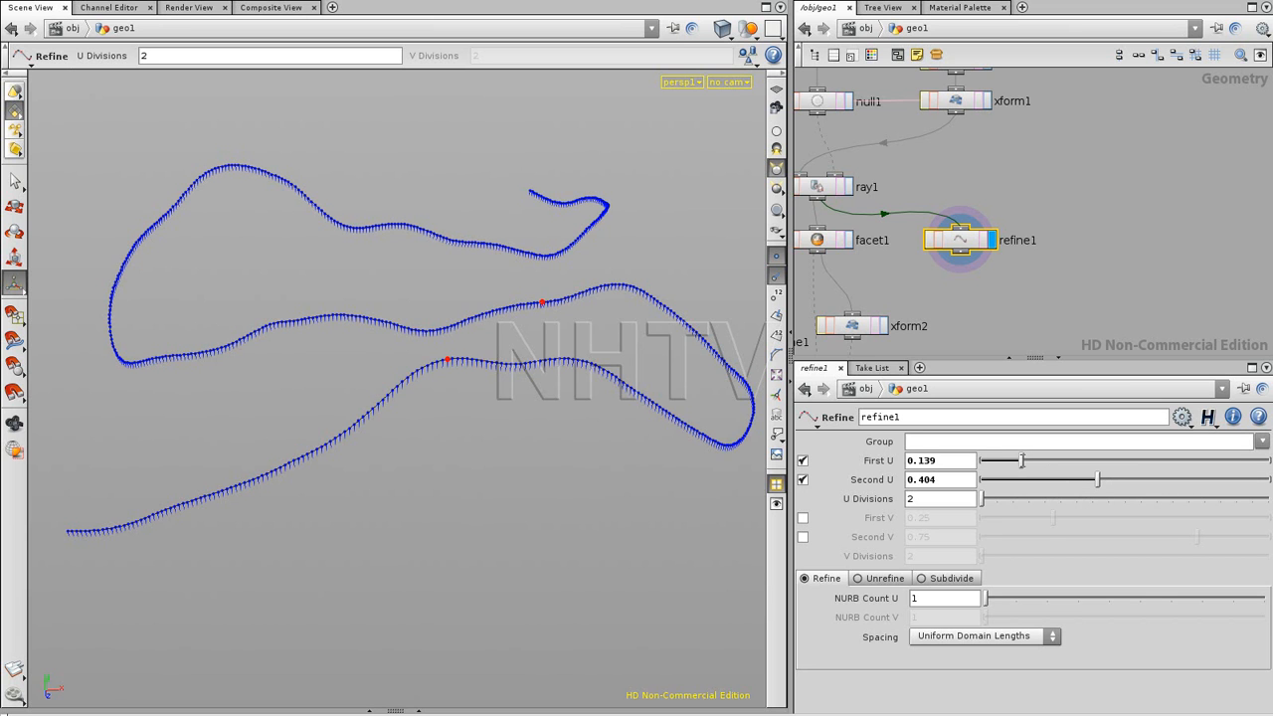
drag(676, 427, 413, 384)
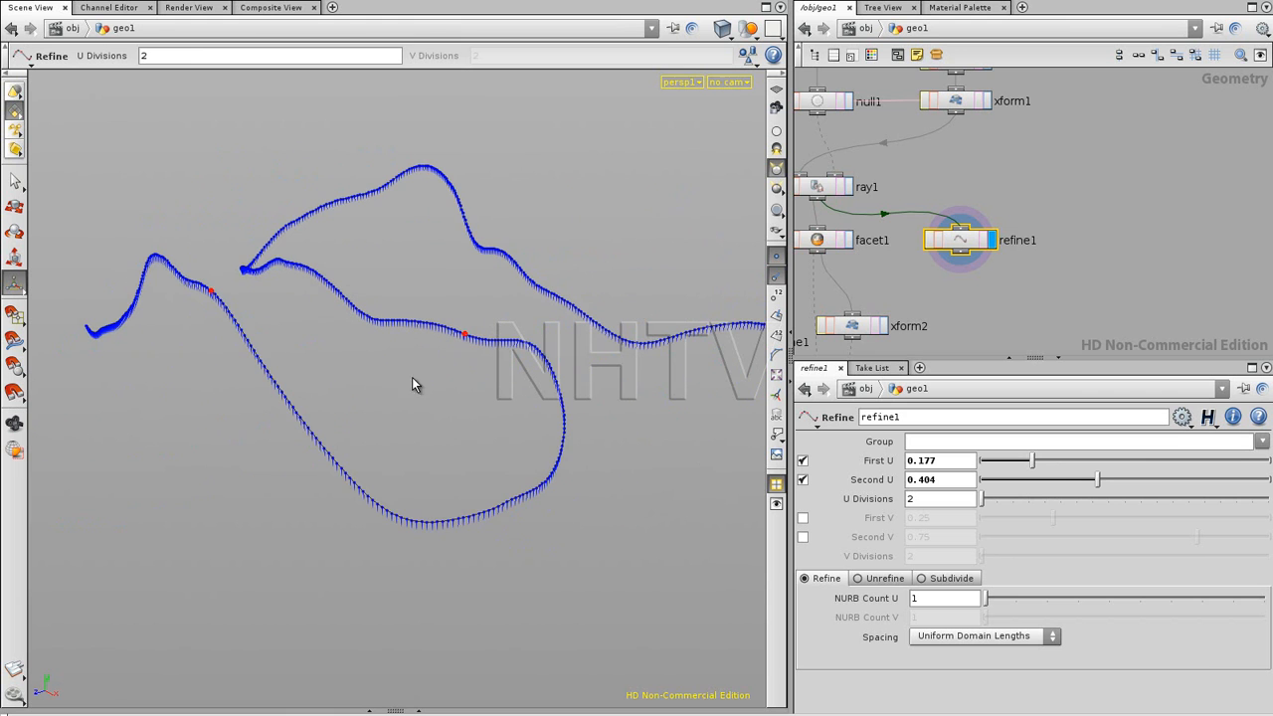
Switch refine1 to Unrefine with Tolerance U 0.00508807, and set First U to 0 and Second U to 1.
click(864, 580)
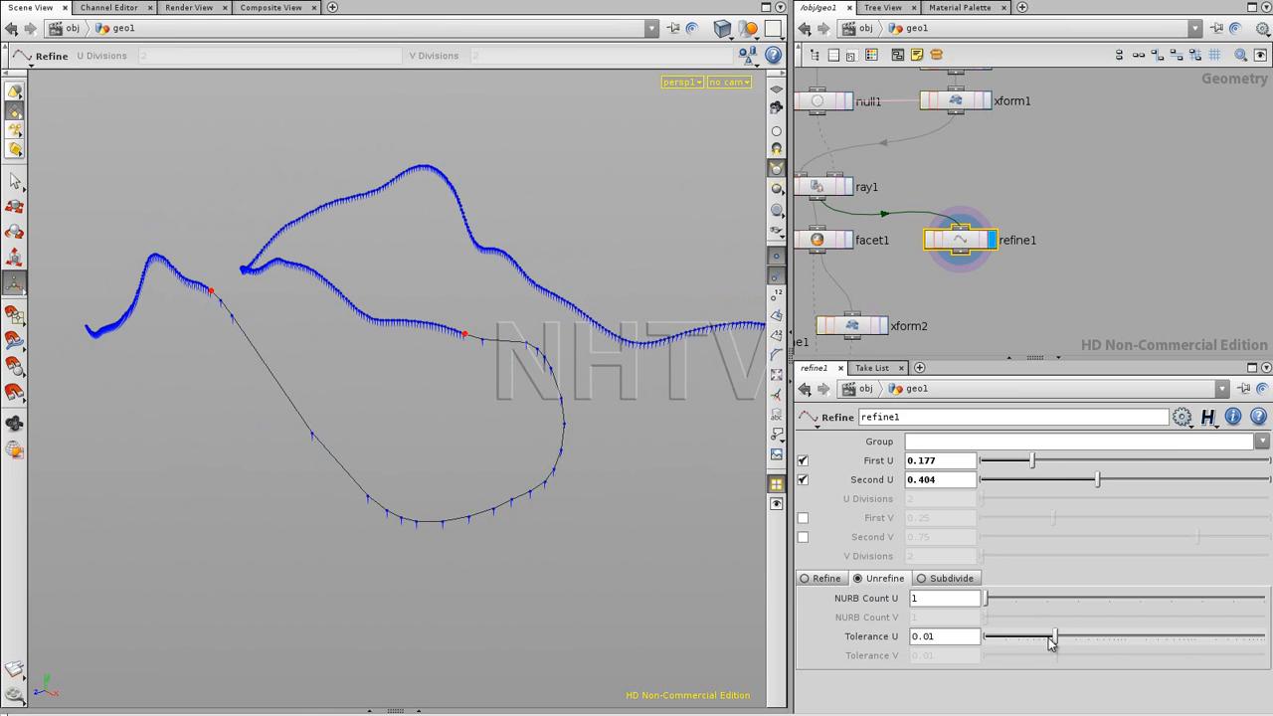
mouse_move(1058, 643)
mouse_down()
mouse_move(1087, 637)
mouse_move(1034, 636)
mouse_up()
drag(1031, 460, 981, 460)
drag(1097, 479, 1268, 479)
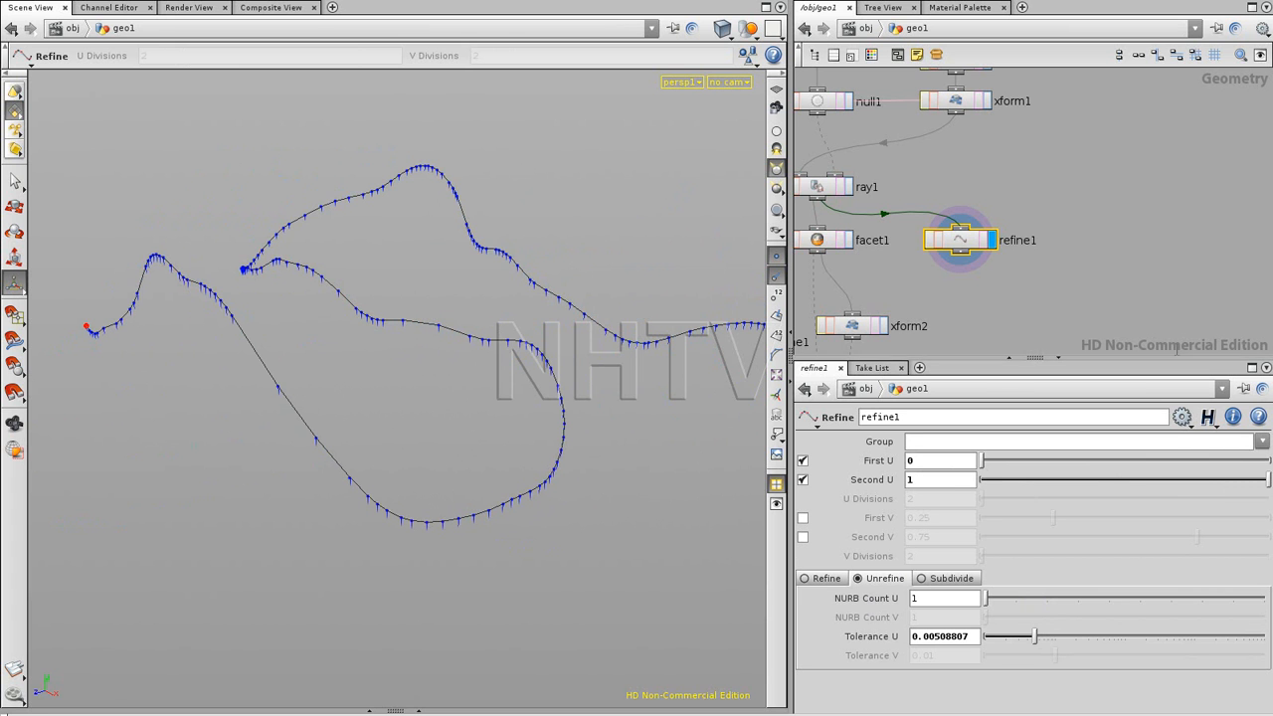
Rewire xform2 and sweep1 to take refine1's output in place of facet1's.
key(Escape)
drag(423, 305, 582, 335)
key(Return)
key(h)
drag(987, 290, 990, 289)
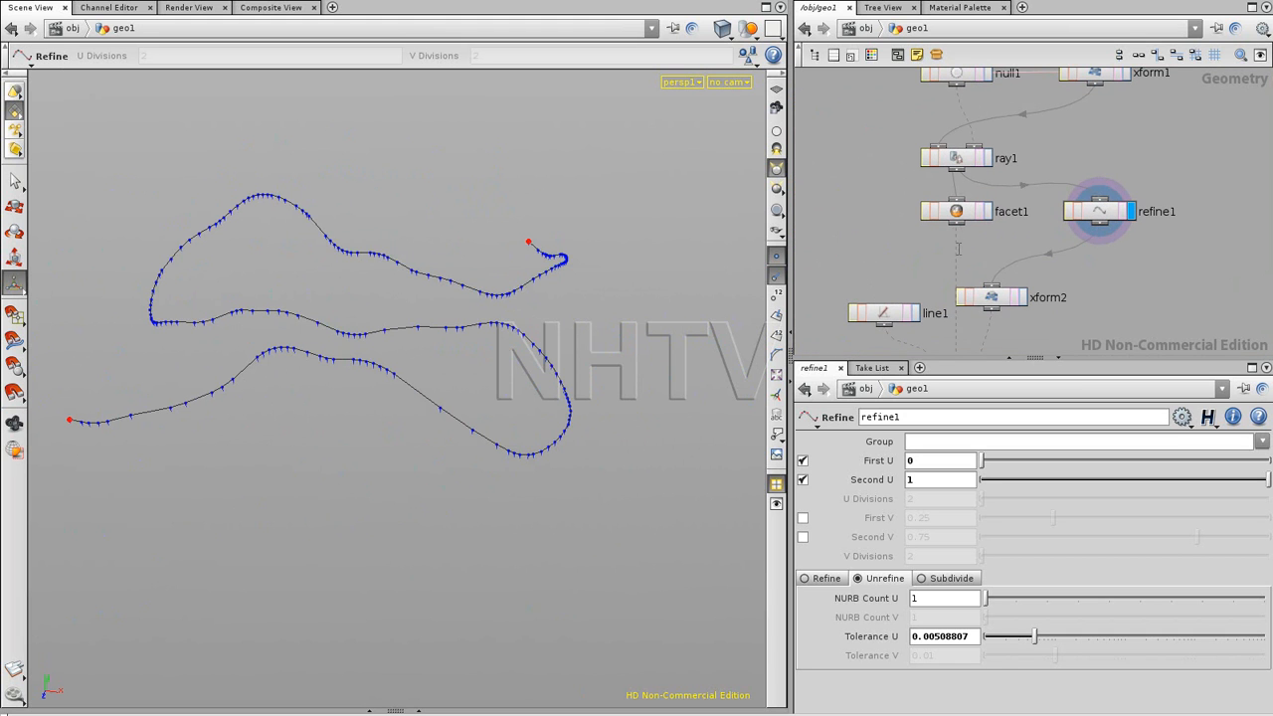
Delete facet1 and place refine1 directly beneath ray1.
click(956, 211)
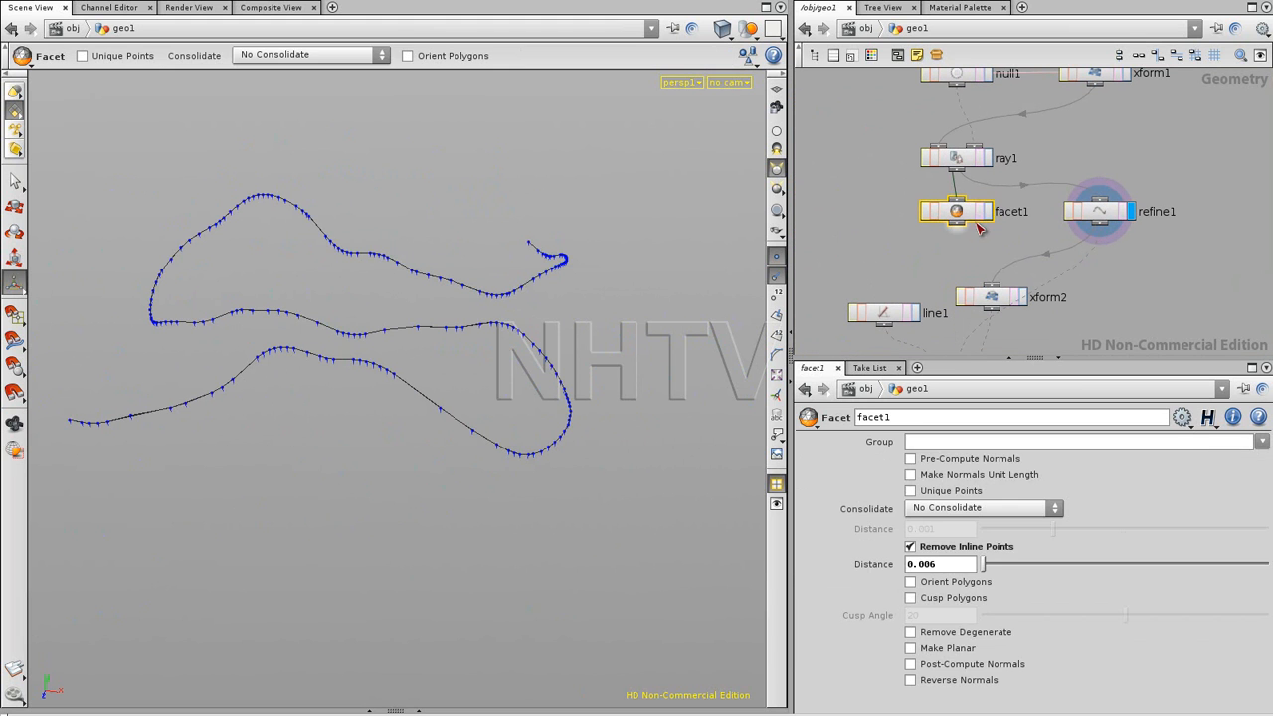
key(Delete)
click(1099, 212)
drag(953, 212, 954, 212)
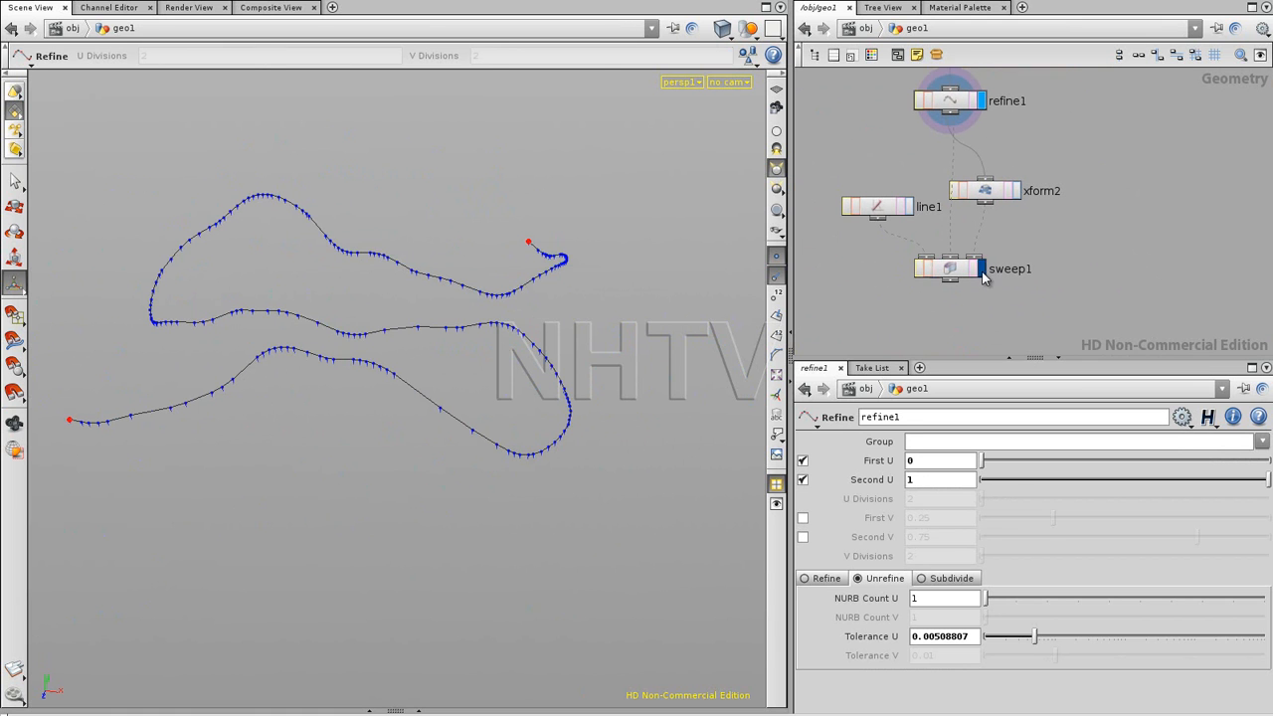
Display sweep1 and check the surface swept along the unrefined curve.
click(981, 274)
key(Escape)
drag(461, 361, 551, 389)
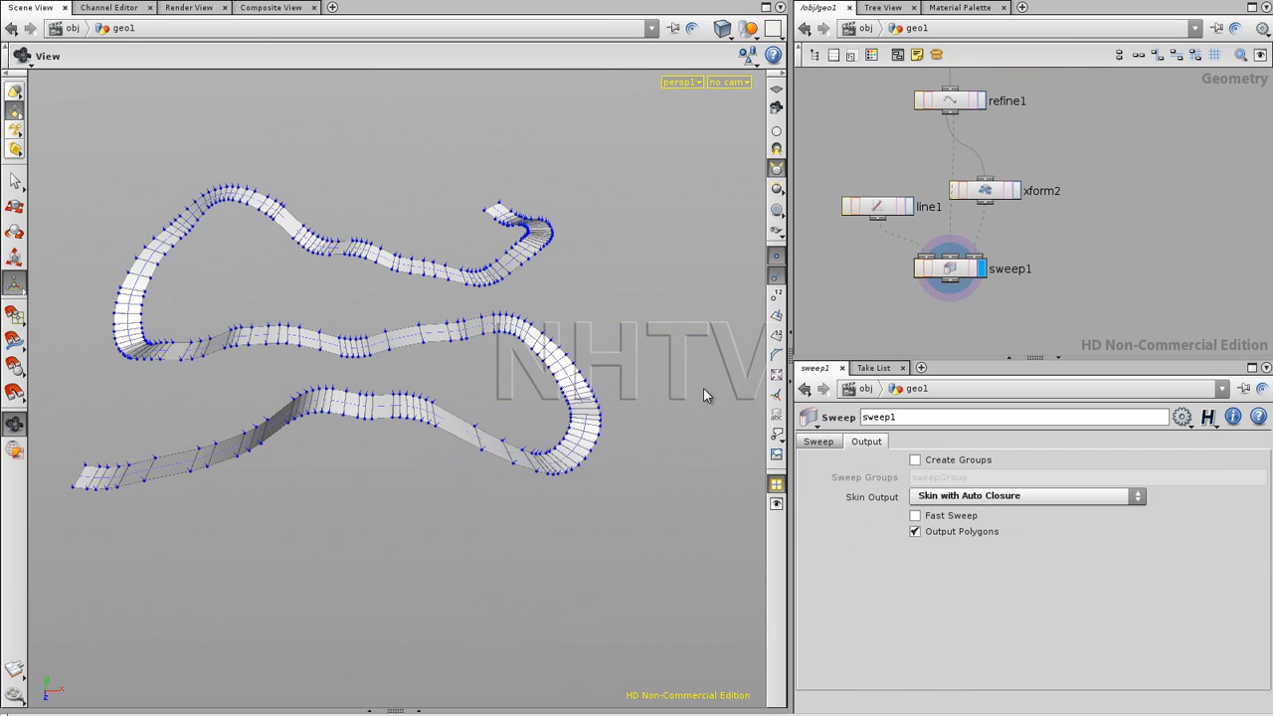
middle_drag(1134, 231, 1137, 275)
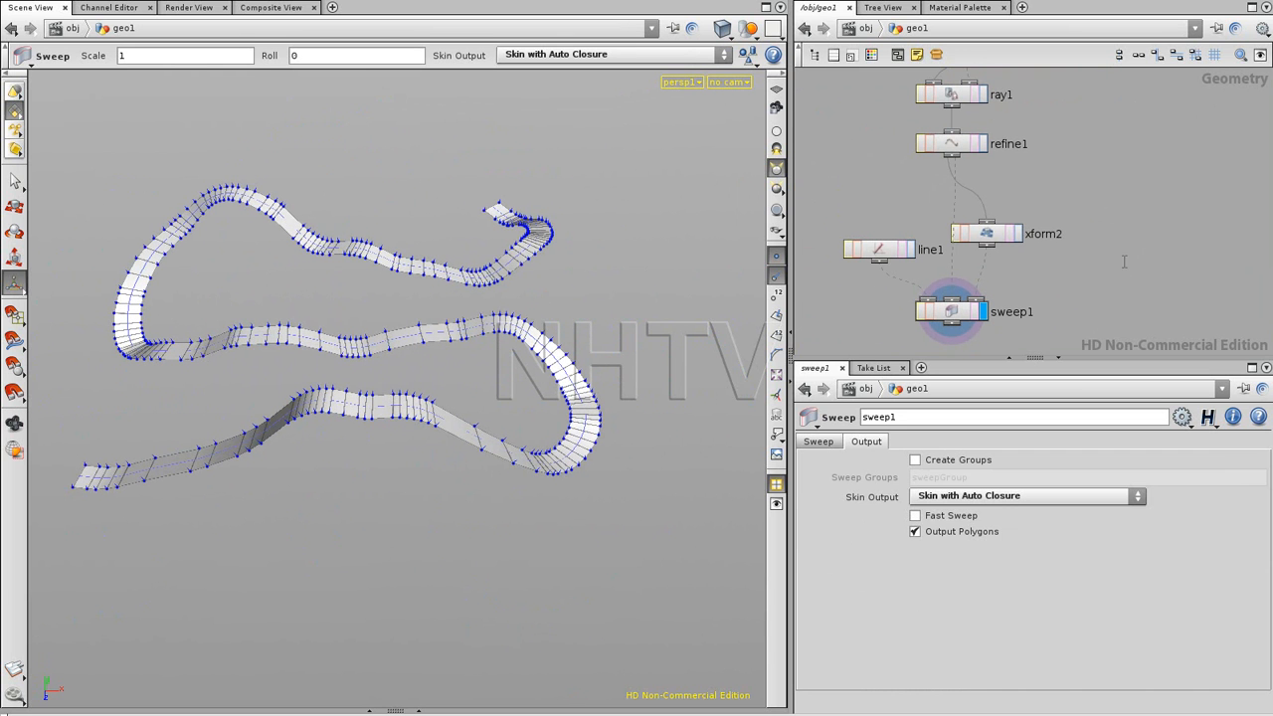
scroll(1114, 259, down, 3)
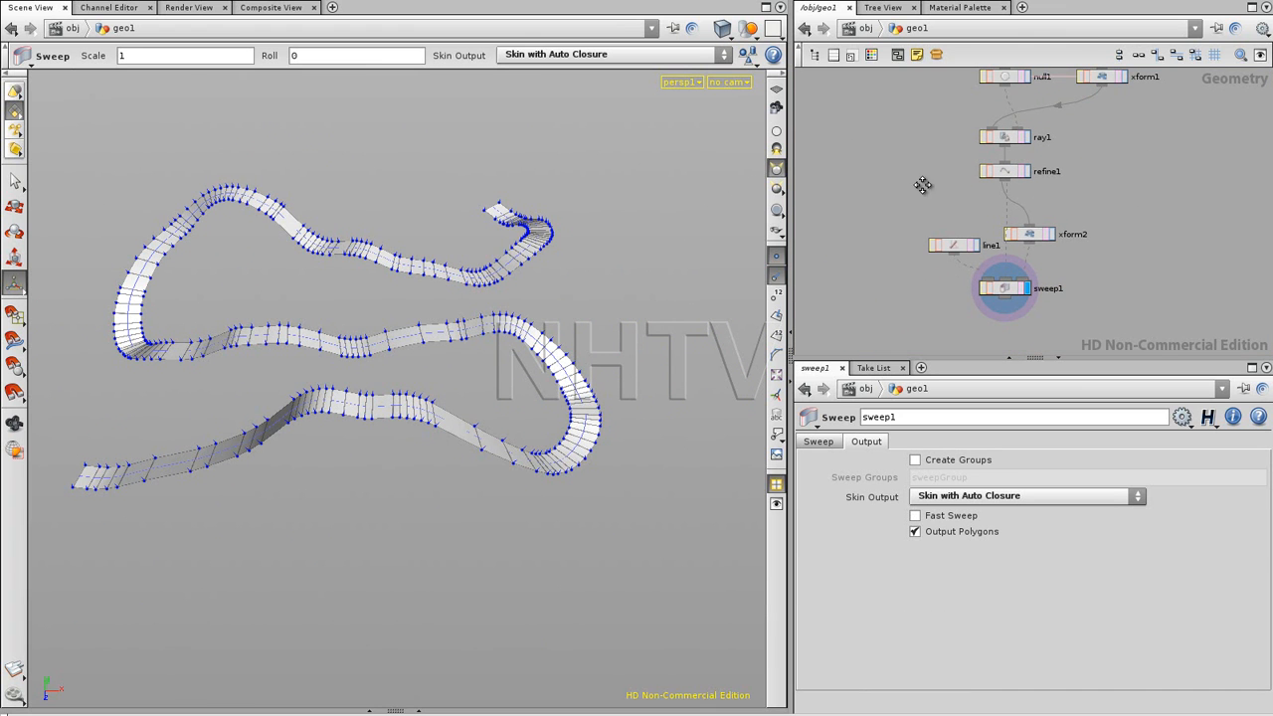
middle_drag(923, 194, 915, 261)
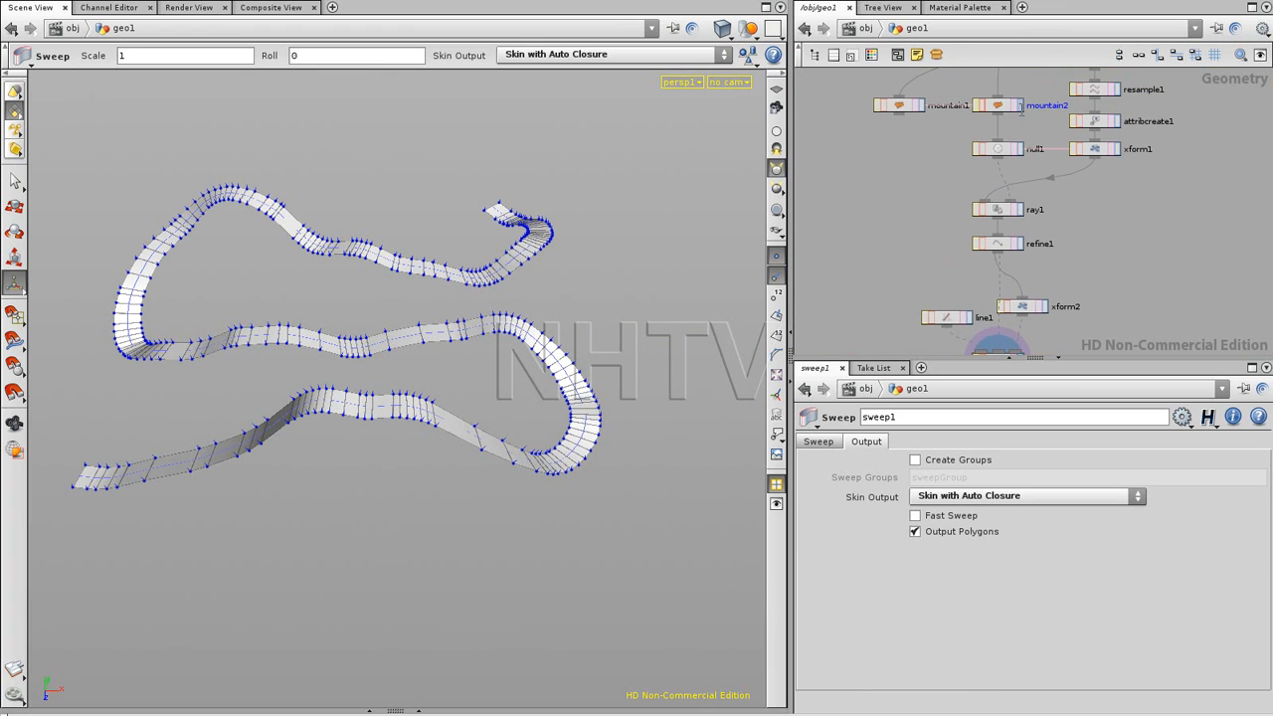
Display the mountain2 terrain briefly, then return the display to sweep1.
click(1018, 105)
middle_drag(962, 124, 894, 259)
click(933, 161)
middle_drag(1157, 317, 1166, 155)
click(957, 332)
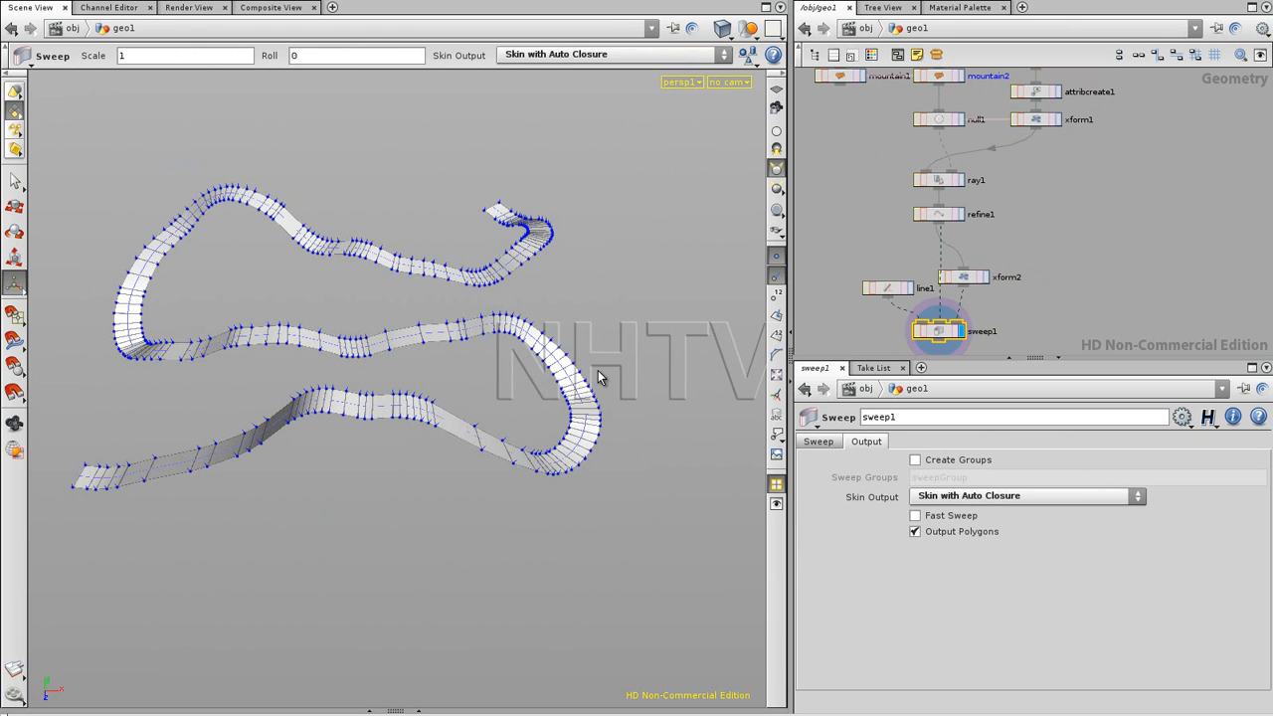
Display mountain1 and inspect its terrain, then switch the display back to sweep1 for comparison.
middle_drag(1078, 197, 1078, 250)
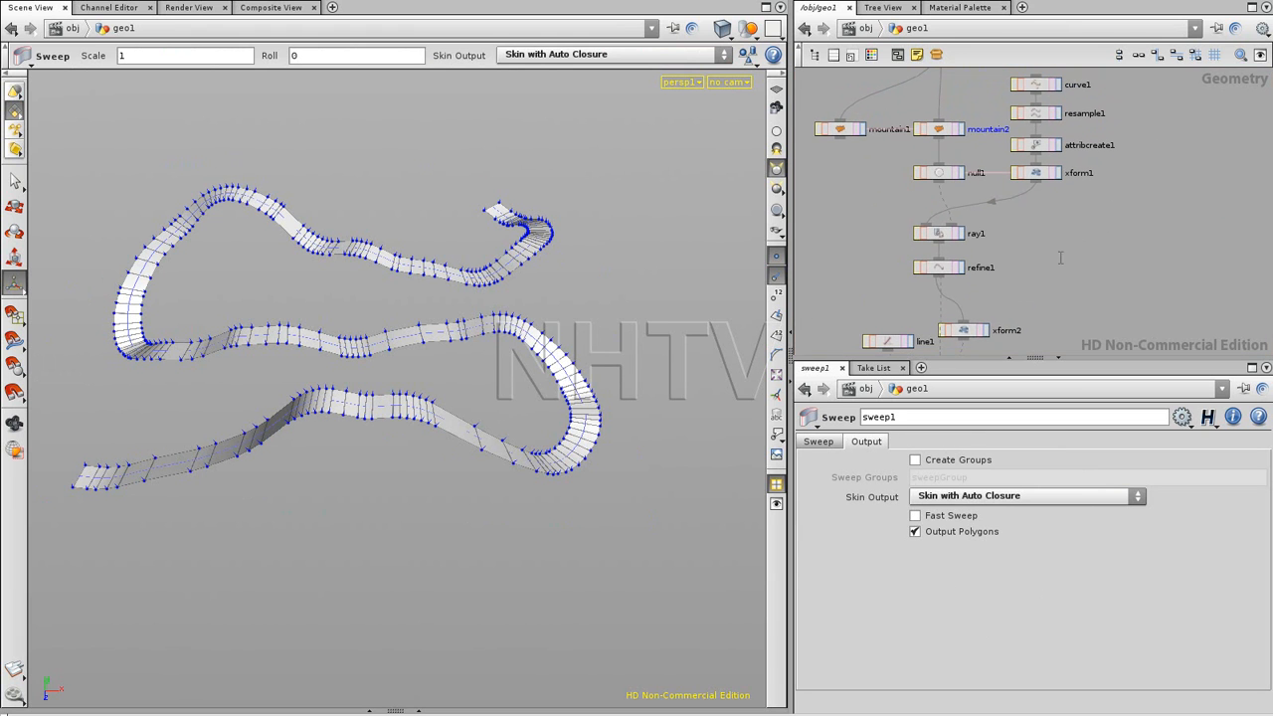
middle_drag(1025, 212, 996, 213)
middle_drag(845, 173, 858, 232)
right_drag(858, 233, 942, 198)
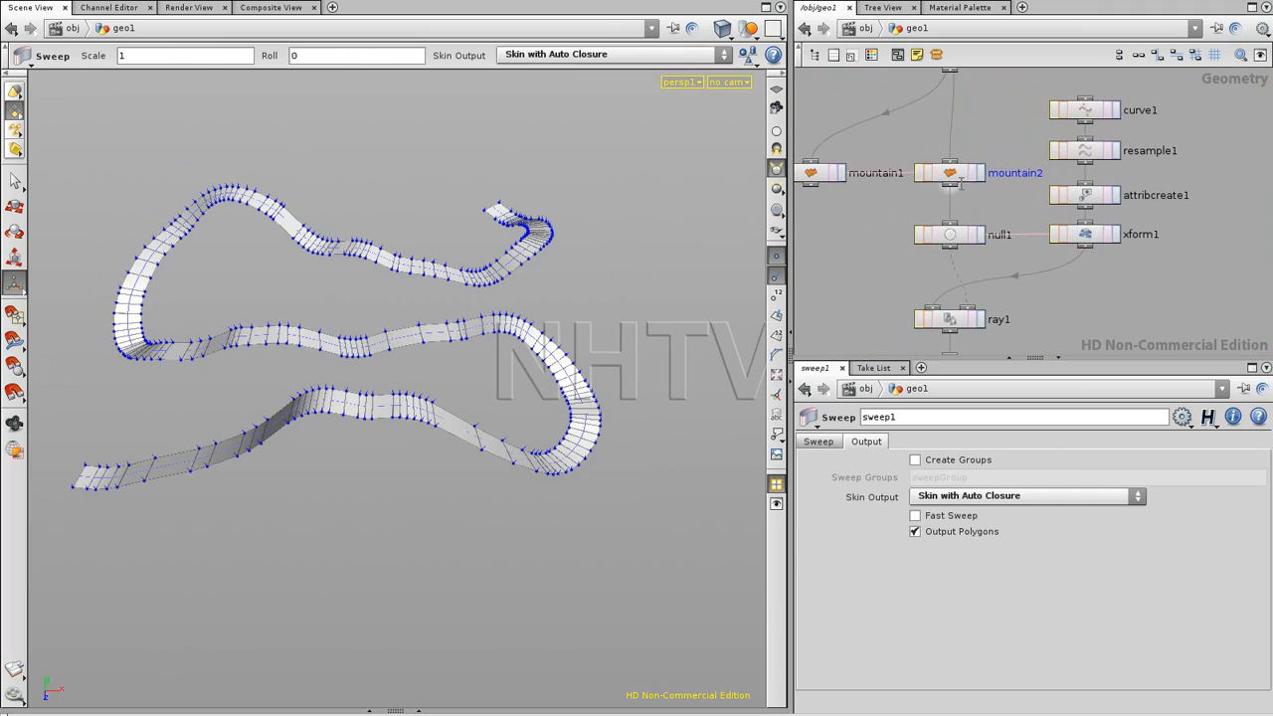
click(842, 173)
key(Escape)
drag(417, 328, 492, 326)
key(Return)
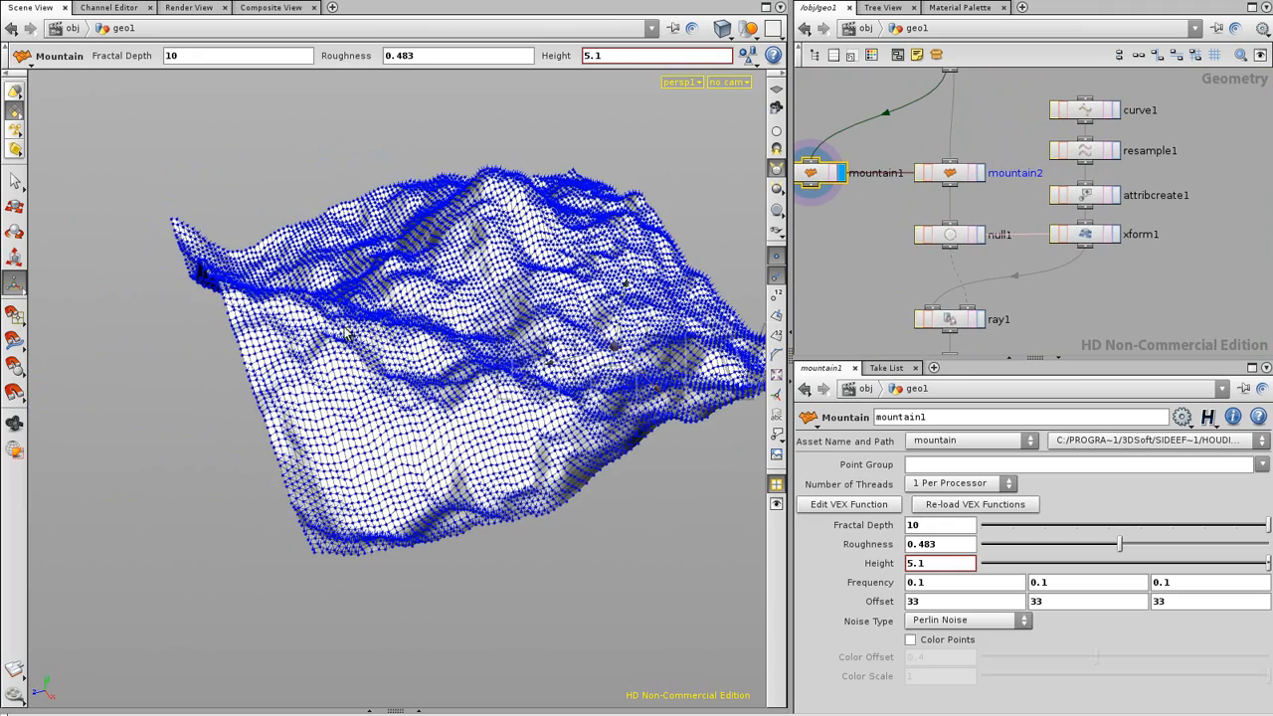
middle_drag(964, 335, 1026, 271)
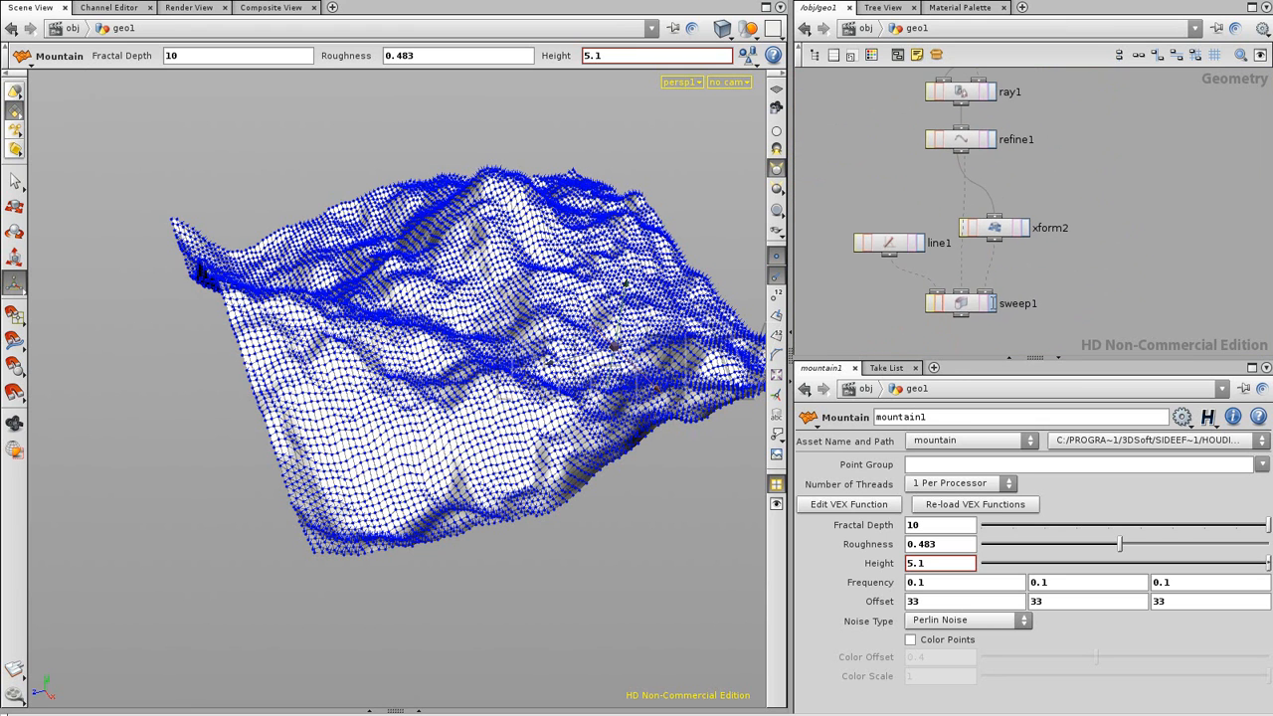
click(990, 303)
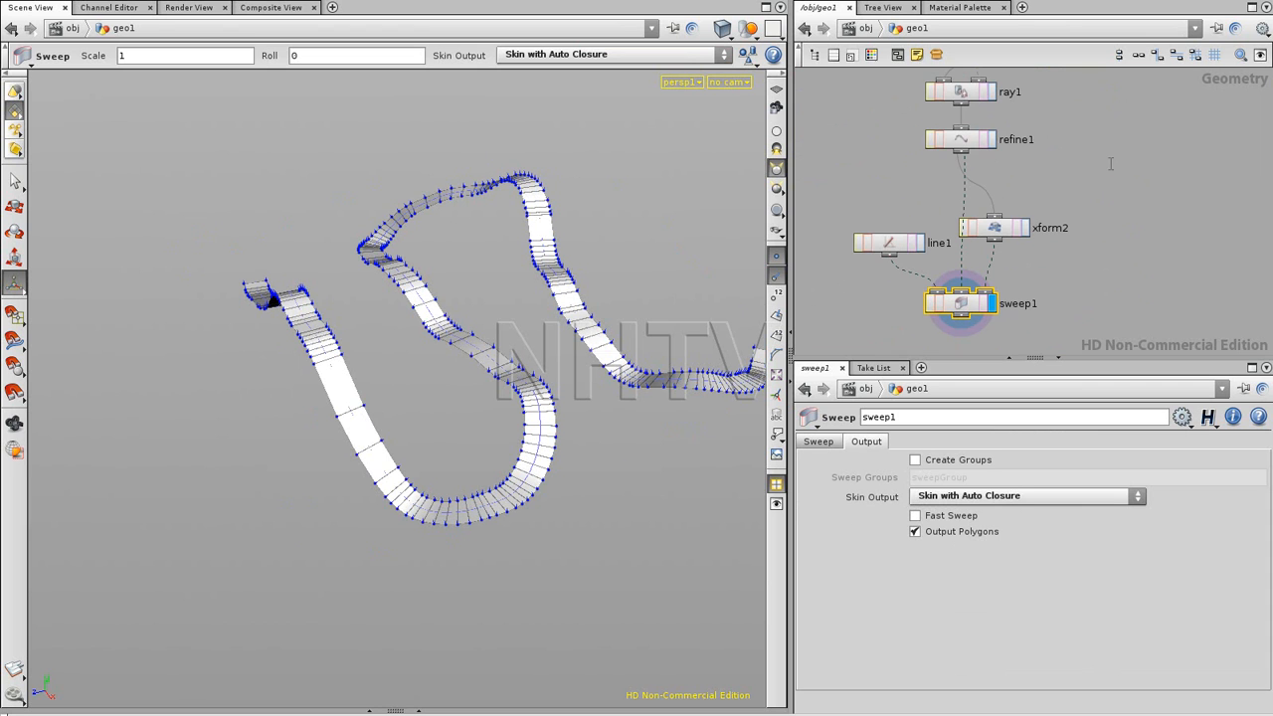
Select and display mountain1, then display sweep1 with mountain1 still selected to check how the road follows the terrain.
middle_drag(1111, 163, 1100, 199)
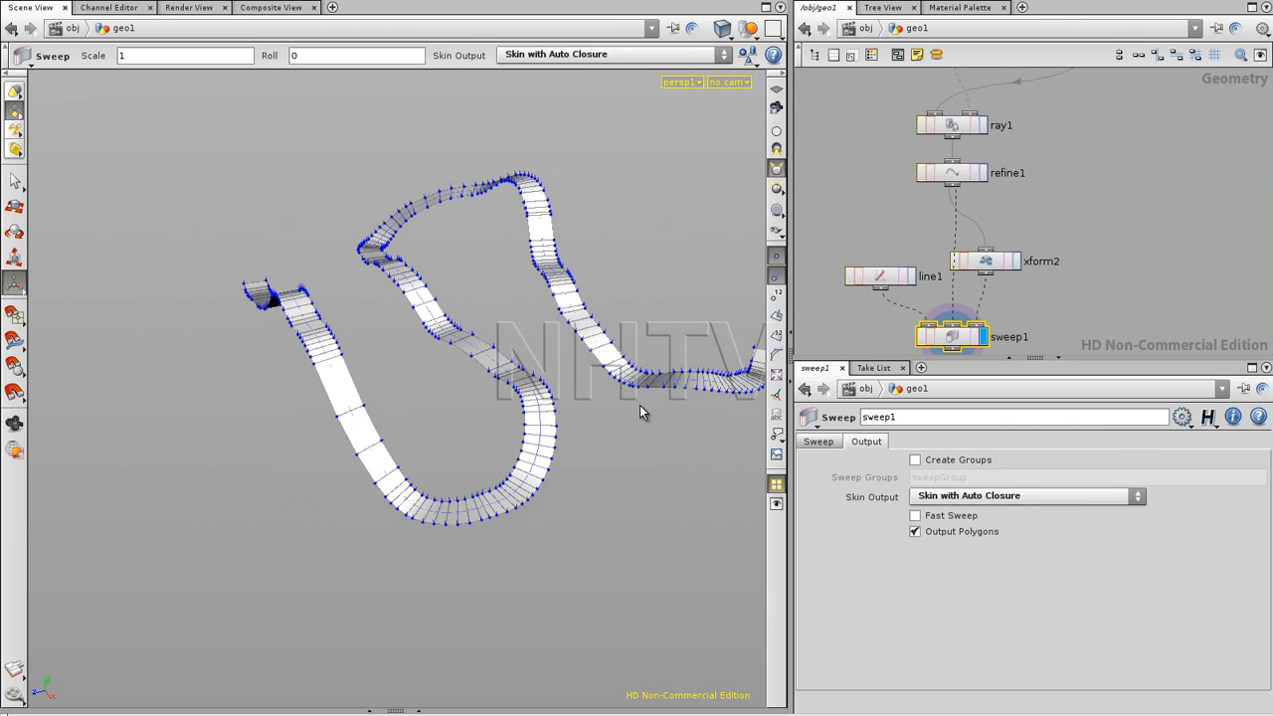
middle_drag(854, 164, 866, 302)
middle_drag(891, 191, 899, 216)
click(863, 141)
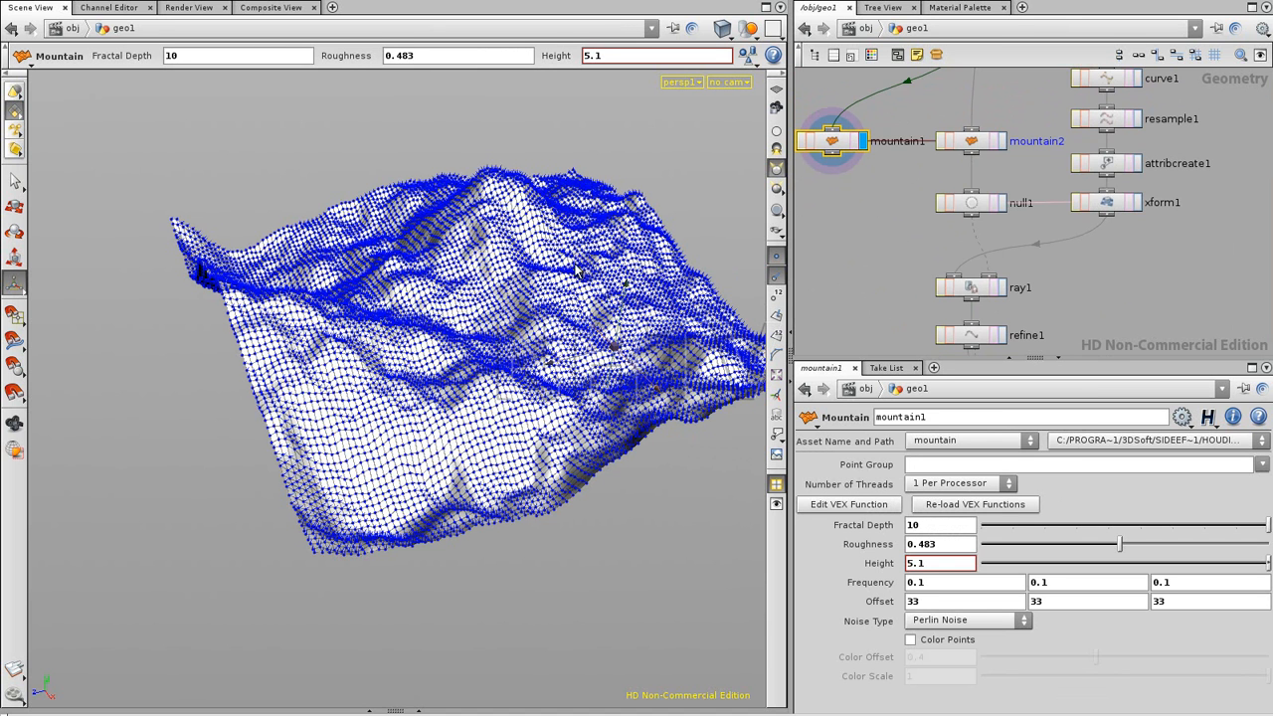
middle_drag(874, 241, 871, 81)
middle_drag(1107, 317, 1107, 264)
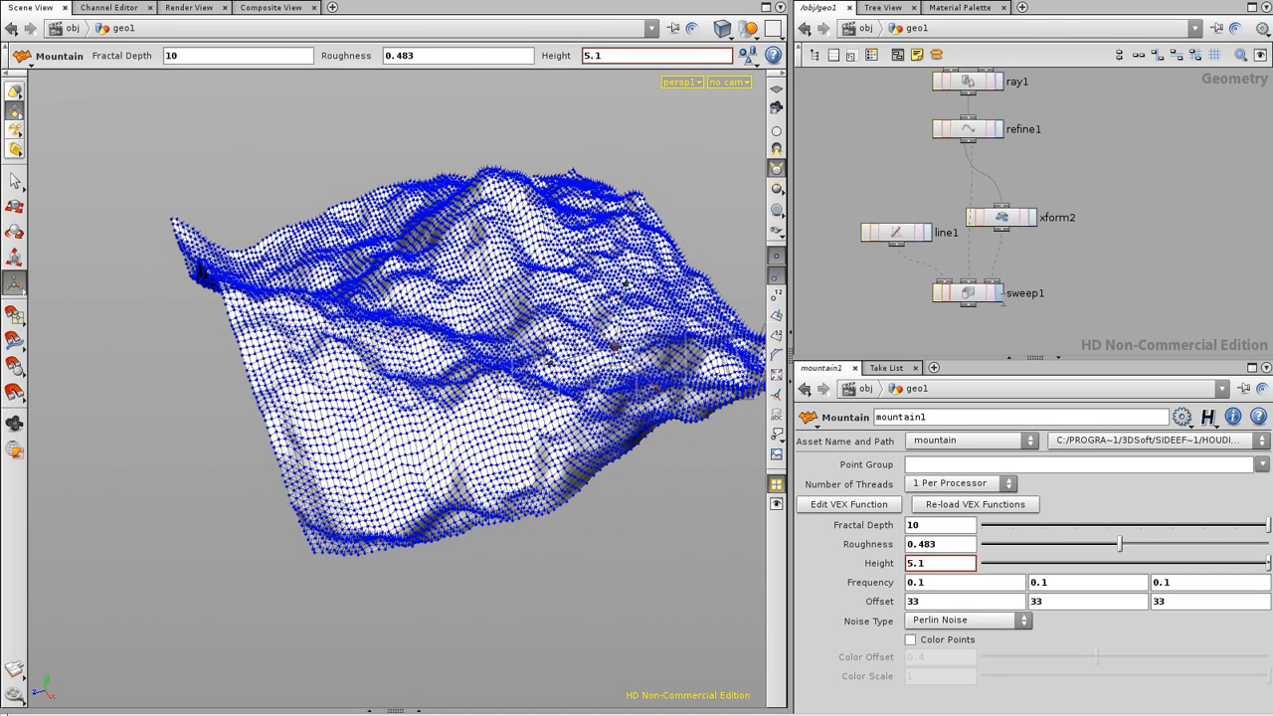
click(999, 294)
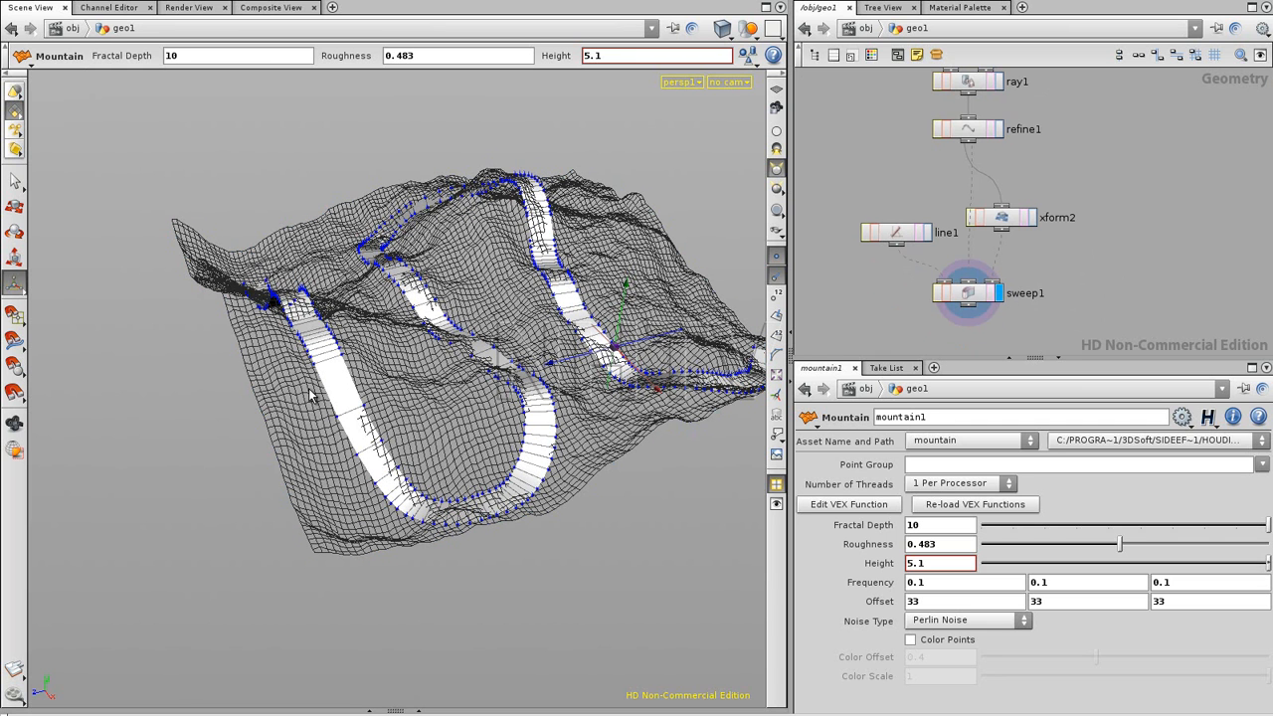
Select and display the flat grid1 node at the start of the terrain chain.
middle_drag(1087, 120, 1074, 259)
middle_drag(1028, 64, 1001, 191)
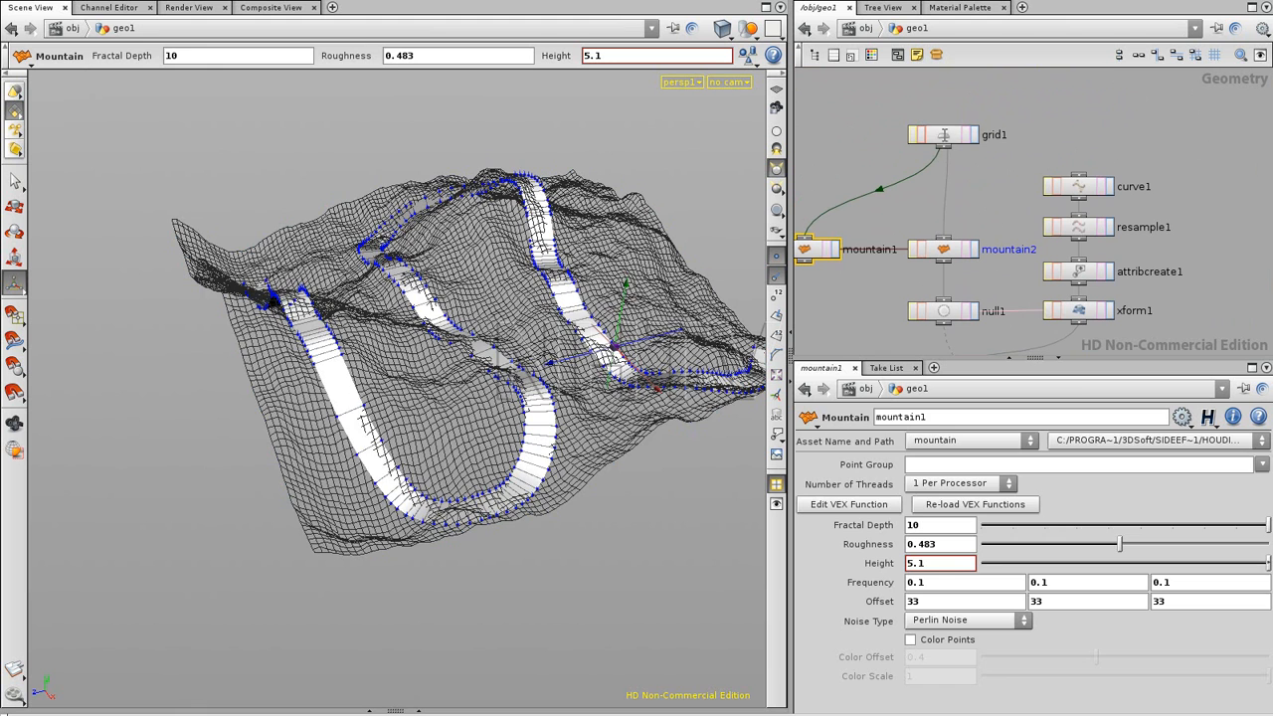
click(945, 136)
click(975, 135)
drag(945, 141, 948, 141)
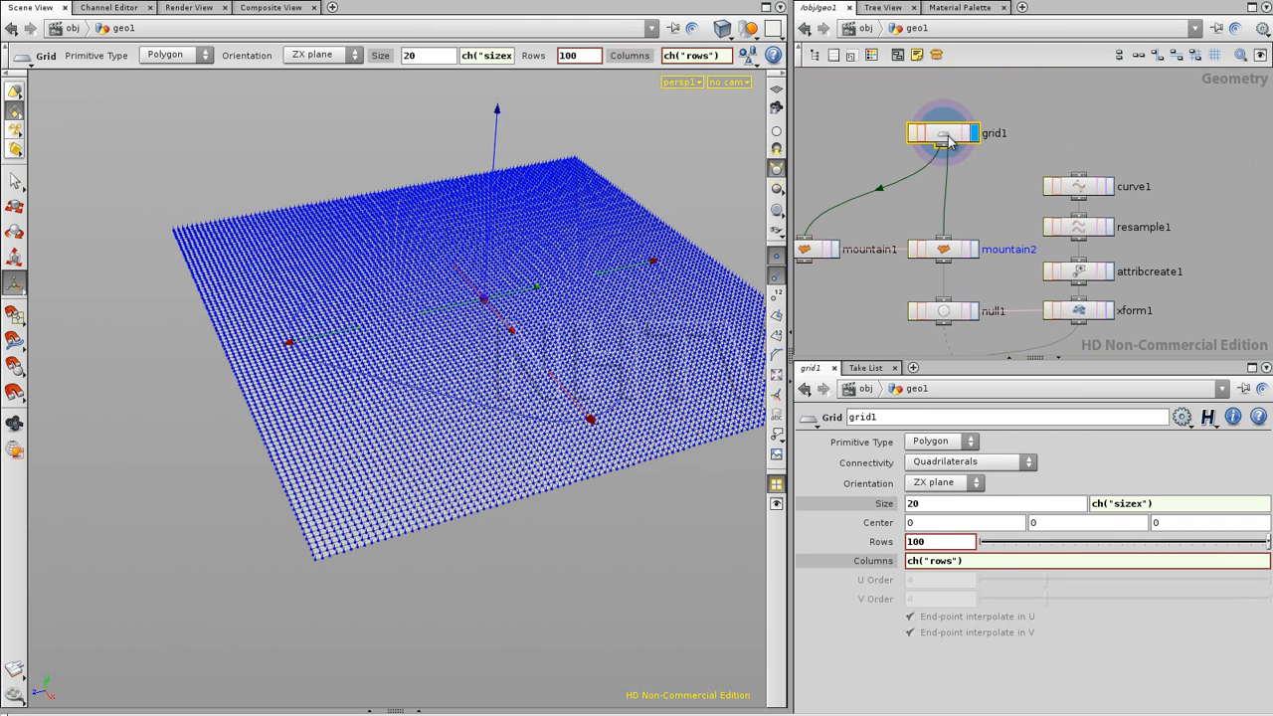
Add a Ray node below sweep1 with grid1 as first input and sweep1 as second, and display it.
middle_drag(999, 231, 1024, 143)
scroll(1026, 144, down, 2)
middle_drag(1111, 265, 1110, 193)
key(Tab)
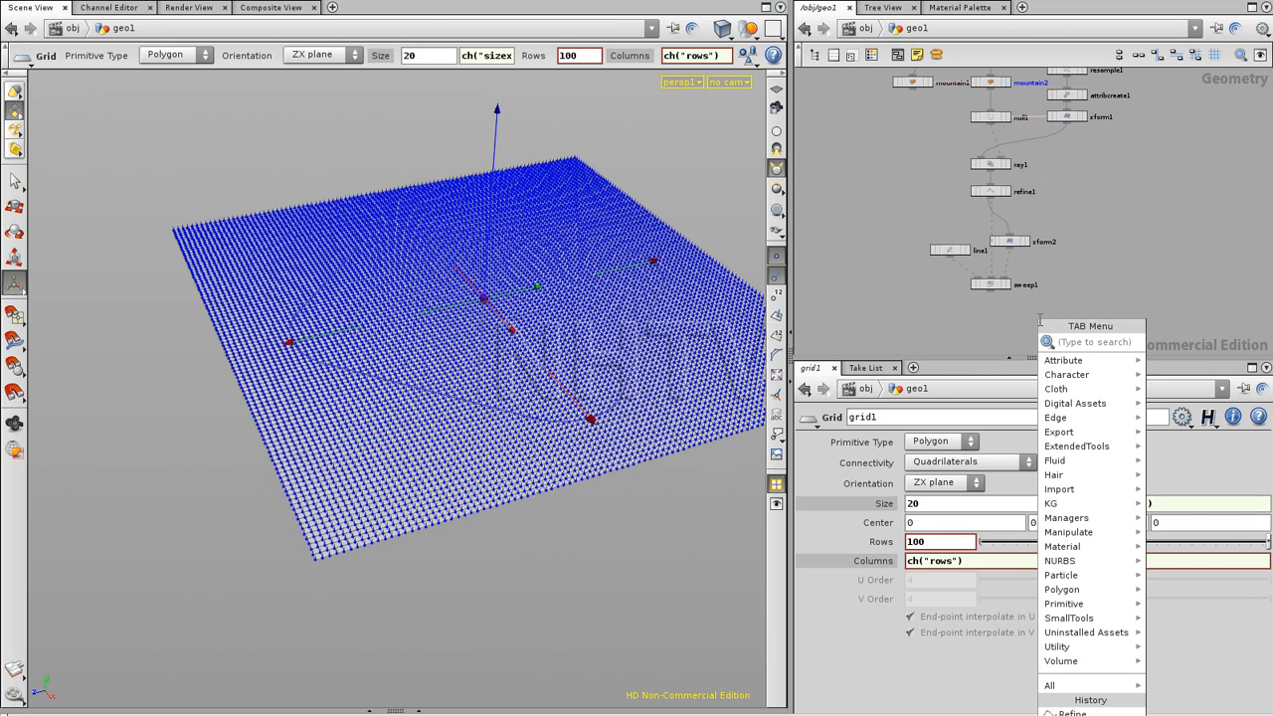
text(Rails)
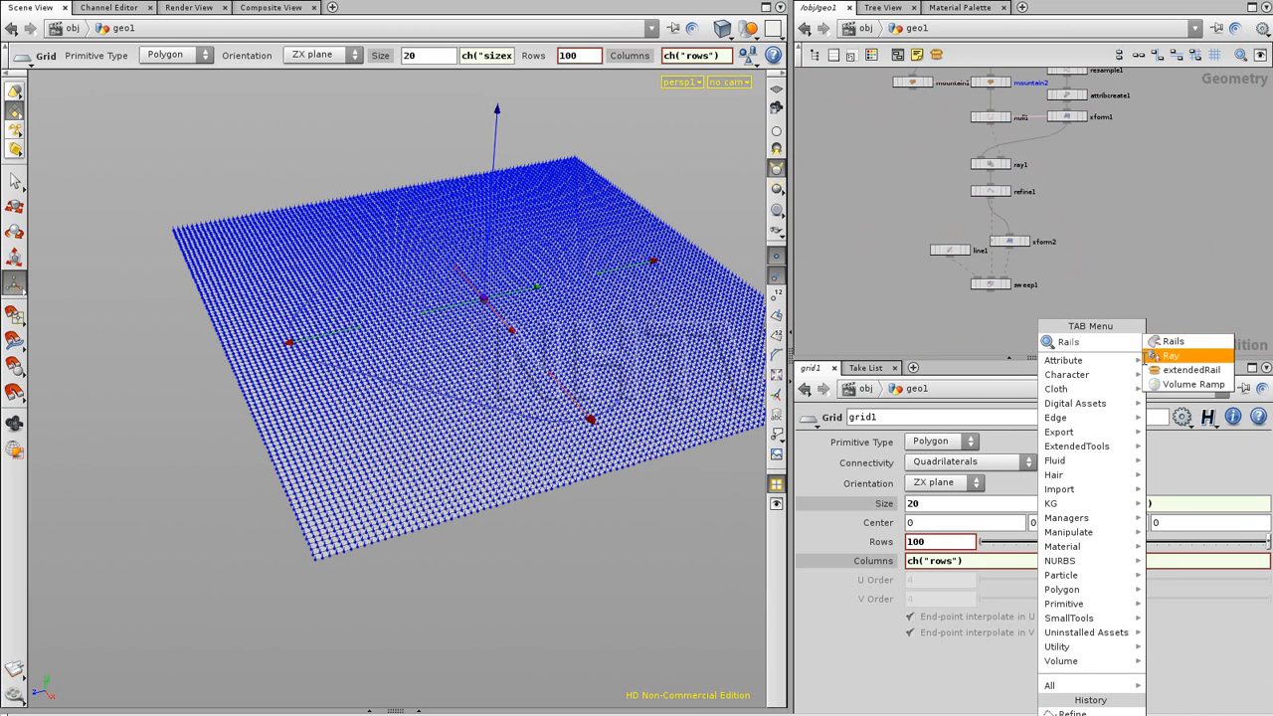
key(Escape)
click(980, 330)
middle_drag(1098, 214, 1088, 278)
scroll(1088, 278, down, 1)
middle_drag(929, 354, 905, 255)
click(957, 275)
scroll(1044, 272, up, 3)
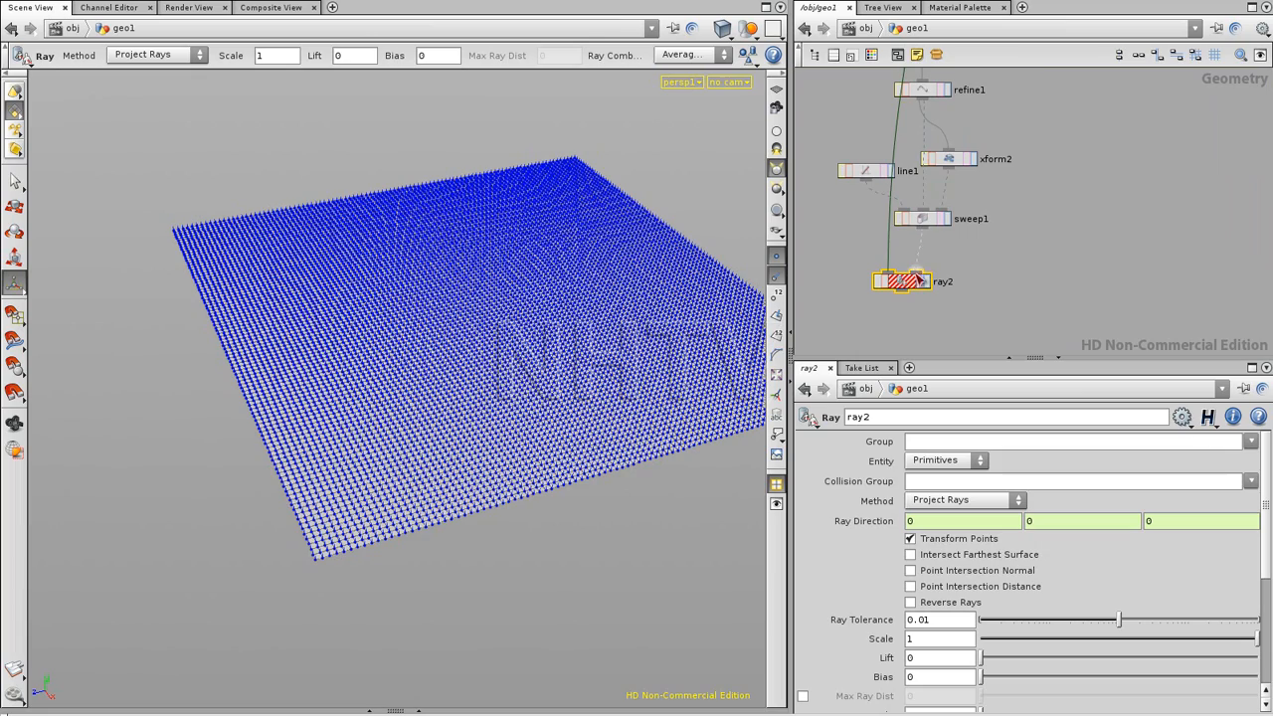
click(925, 282)
Inspect the projected grid up close and turn off the display of points and point normals in the viewport.
alt+drag(407, 323, 432, 358)
alt+right_drag(432, 358, 600, 336)
alt+drag(600, 337, 402, 346)
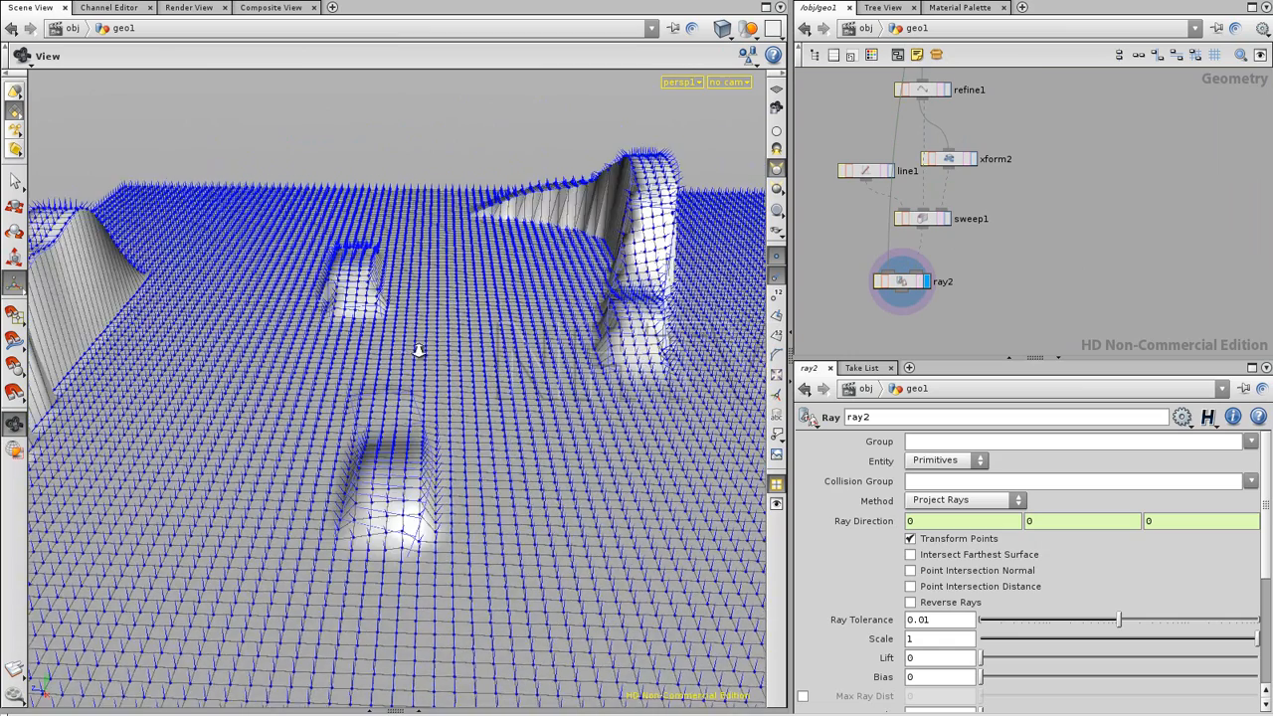
alt+right_drag(401, 346, 278, 358)
alt+drag(278, 358, 275, 351)
drag(261, 341, 273, 289)
middle_drag(1095, 183, 1113, 312)
click(777, 276)
click(777, 257)
Examine how xform1 raises the curve above the terrain with its Translate Y expression, then reselect ray2.
middle_drag(1117, 157, 1092, 259)
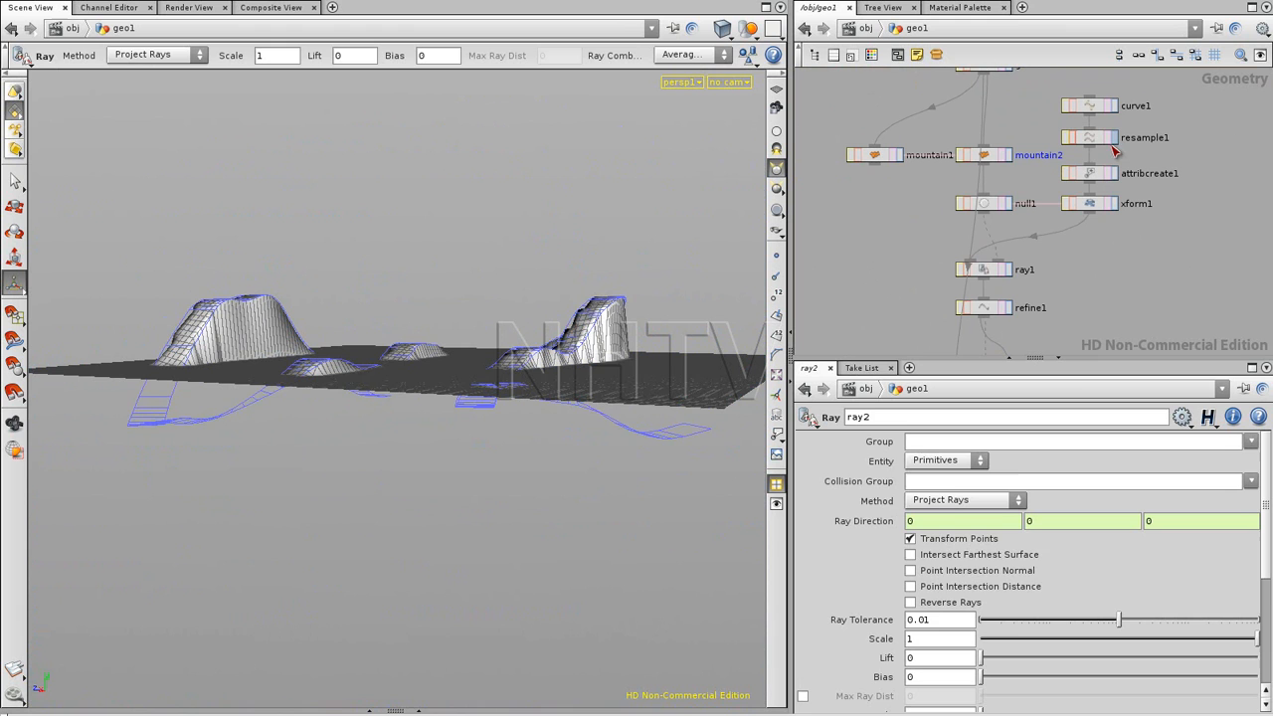
click(1096, 204)
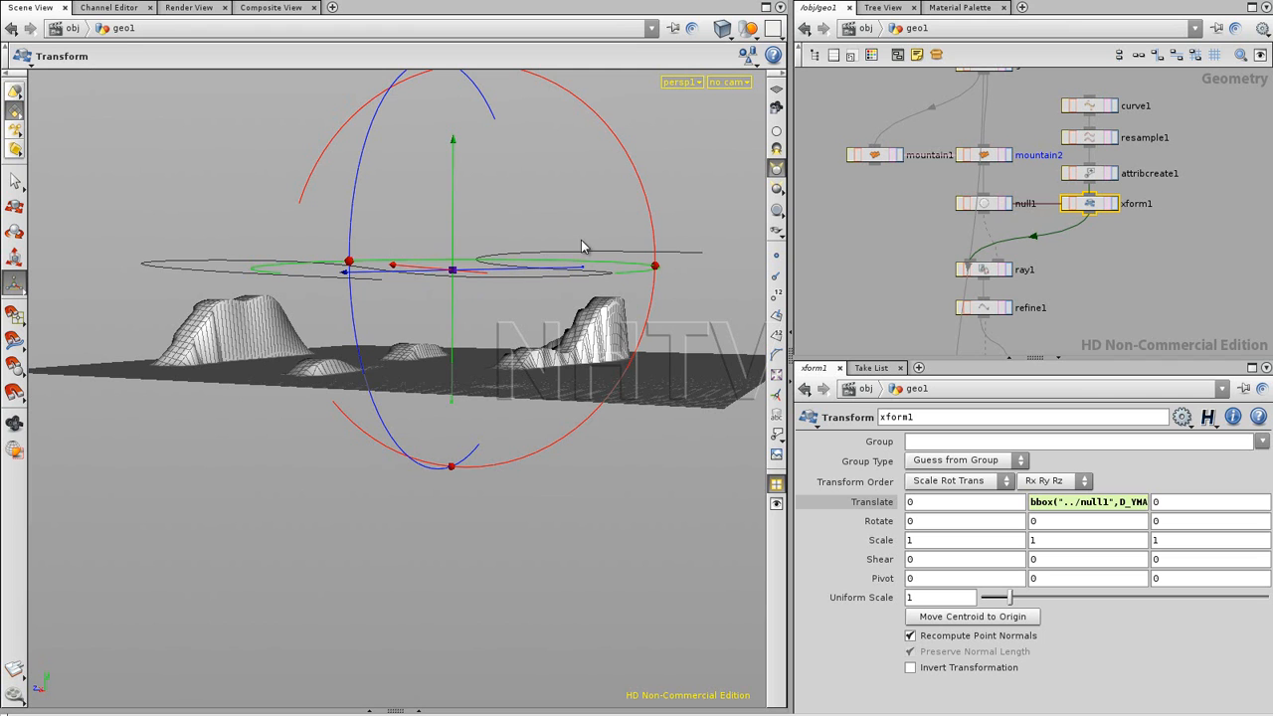
middle_drag(1134, 305, 1139, 146)
middle_drag(1134, 210, 1130, 160)
click(964, 292)
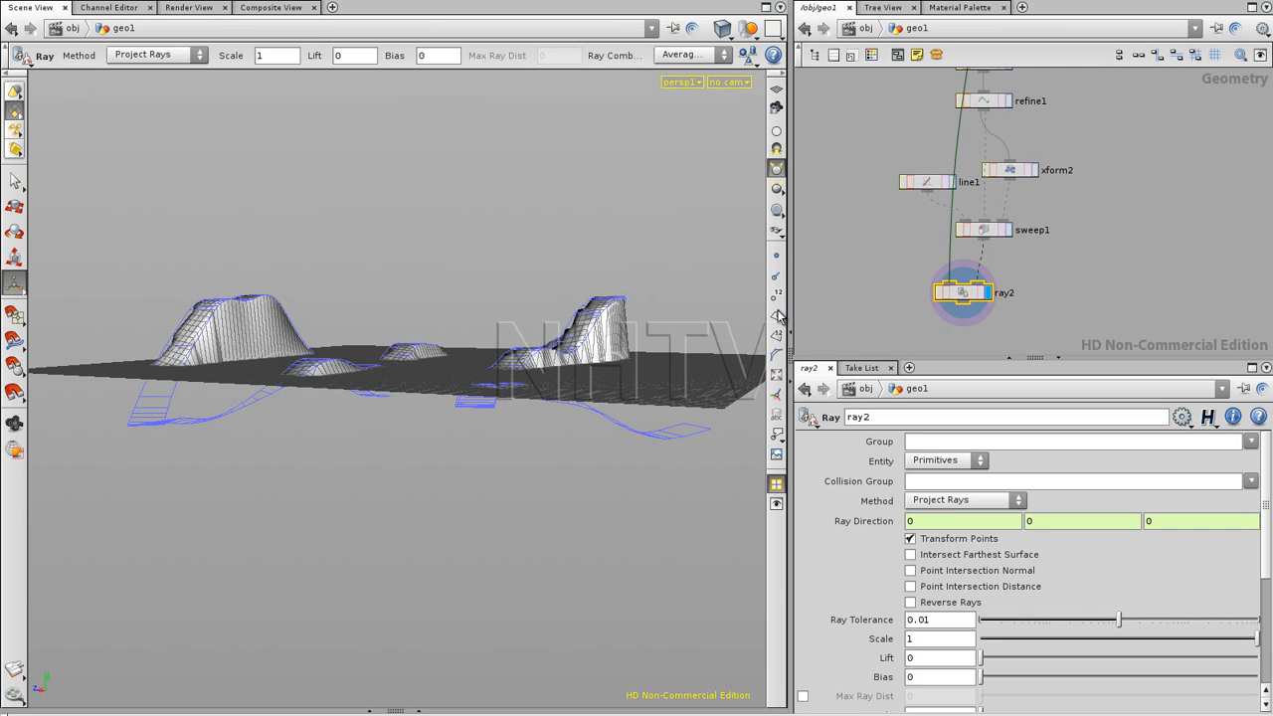
Move ray2 away from the sweep chain and insert a Transform node between grid1 and ray2.
click(891, 304)
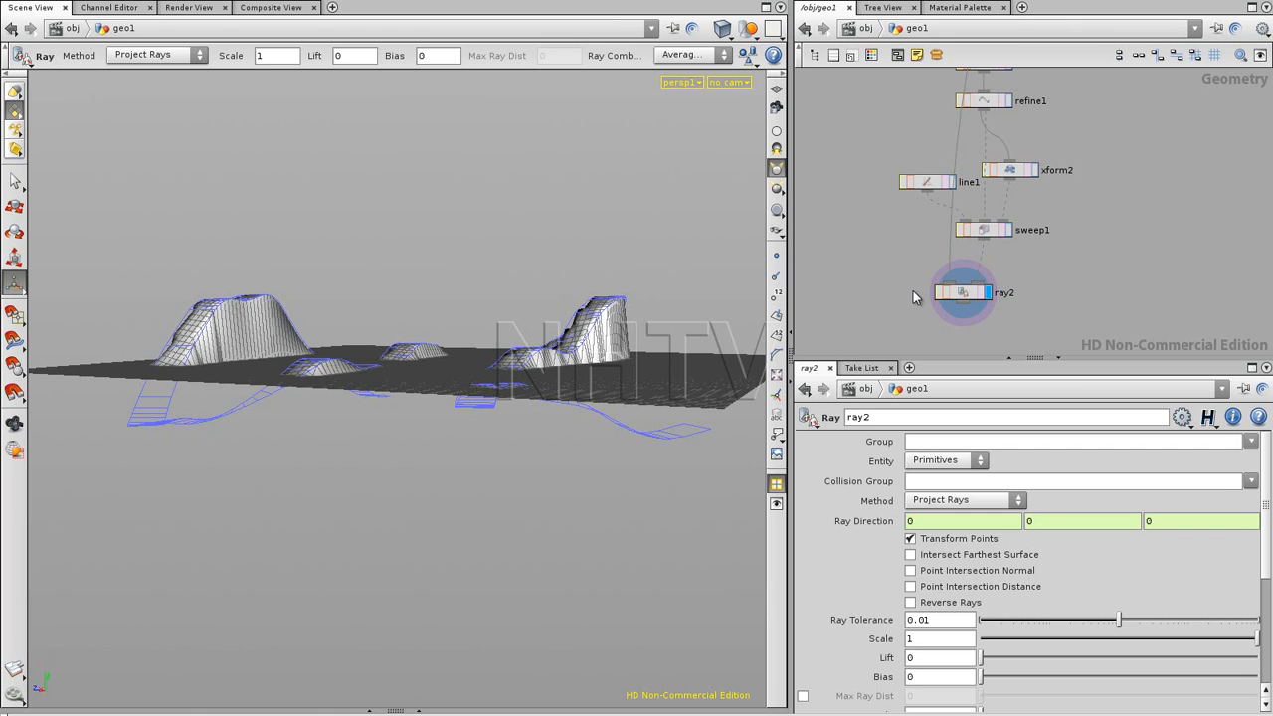
drag(964, 295, 911, 319)
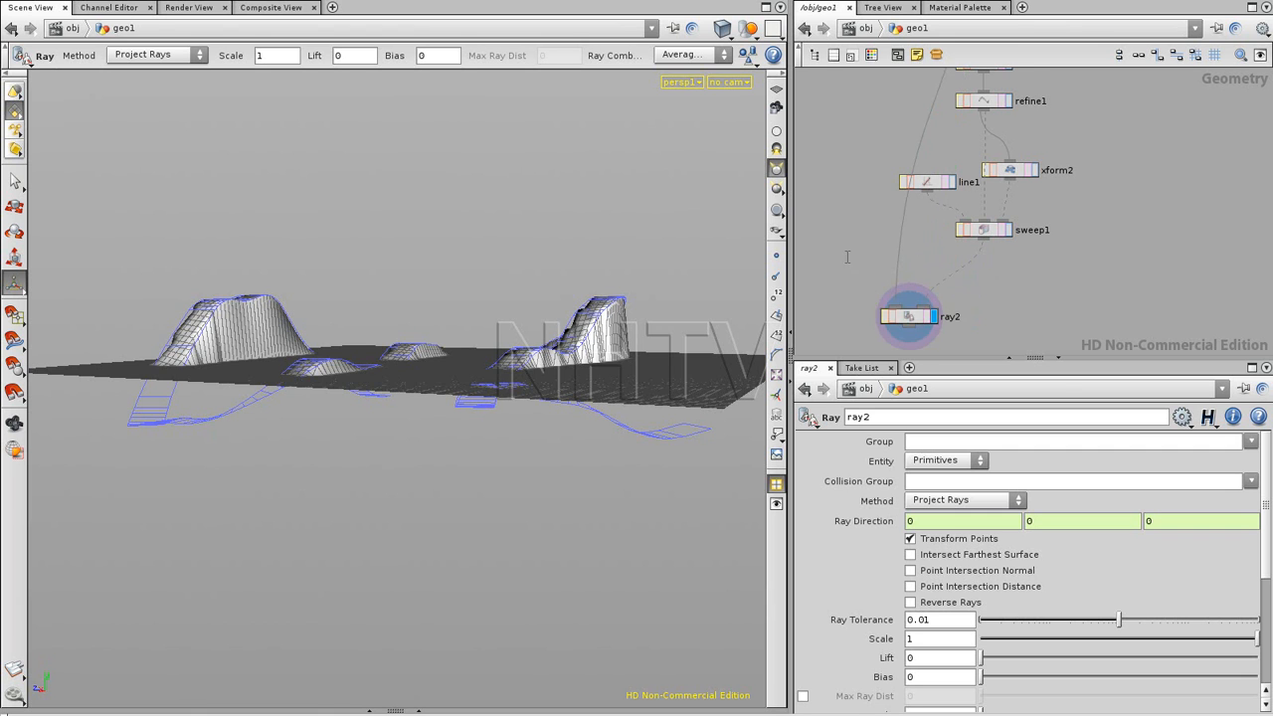
middle_drag(844, 247, 850, 279)
key(Tab)
text(tr)
click(1028, 317)
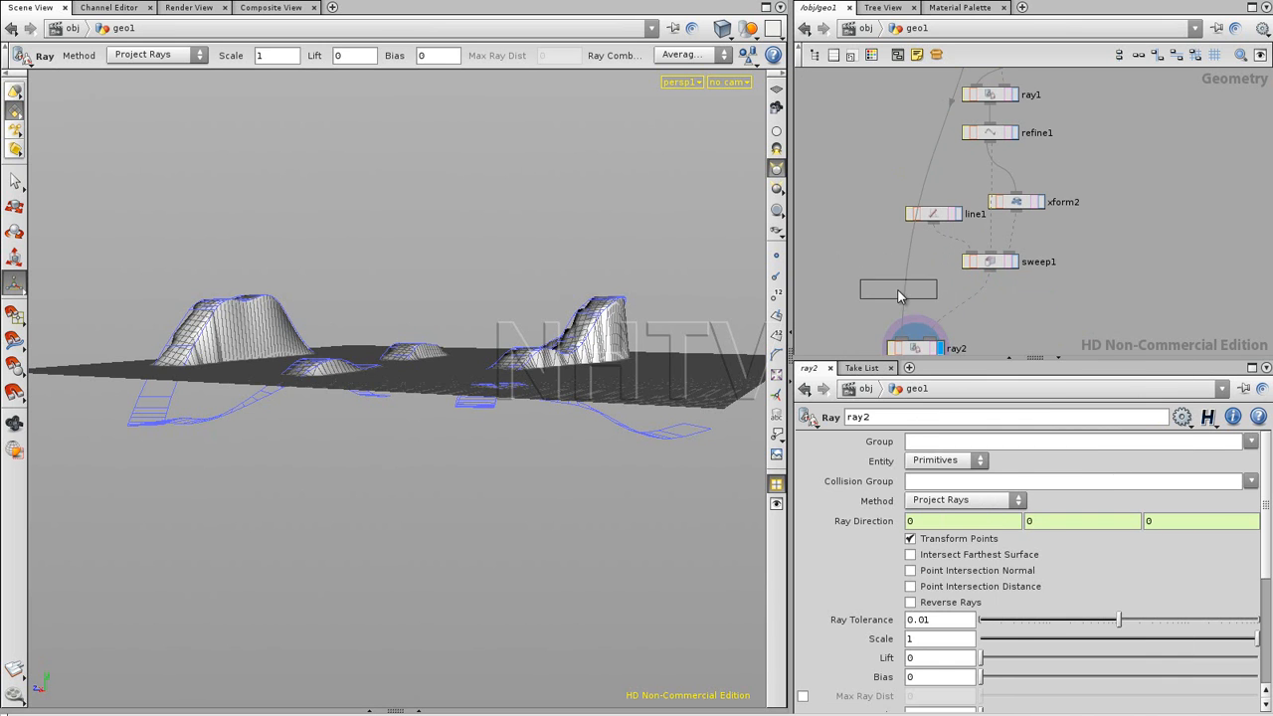
click(903, 287)
drag(909, 294, 900, 292)
Lower the grid with xform3 to a Translate Y of -1.22506.
middle_drag(1096, 303, 1092, 198)
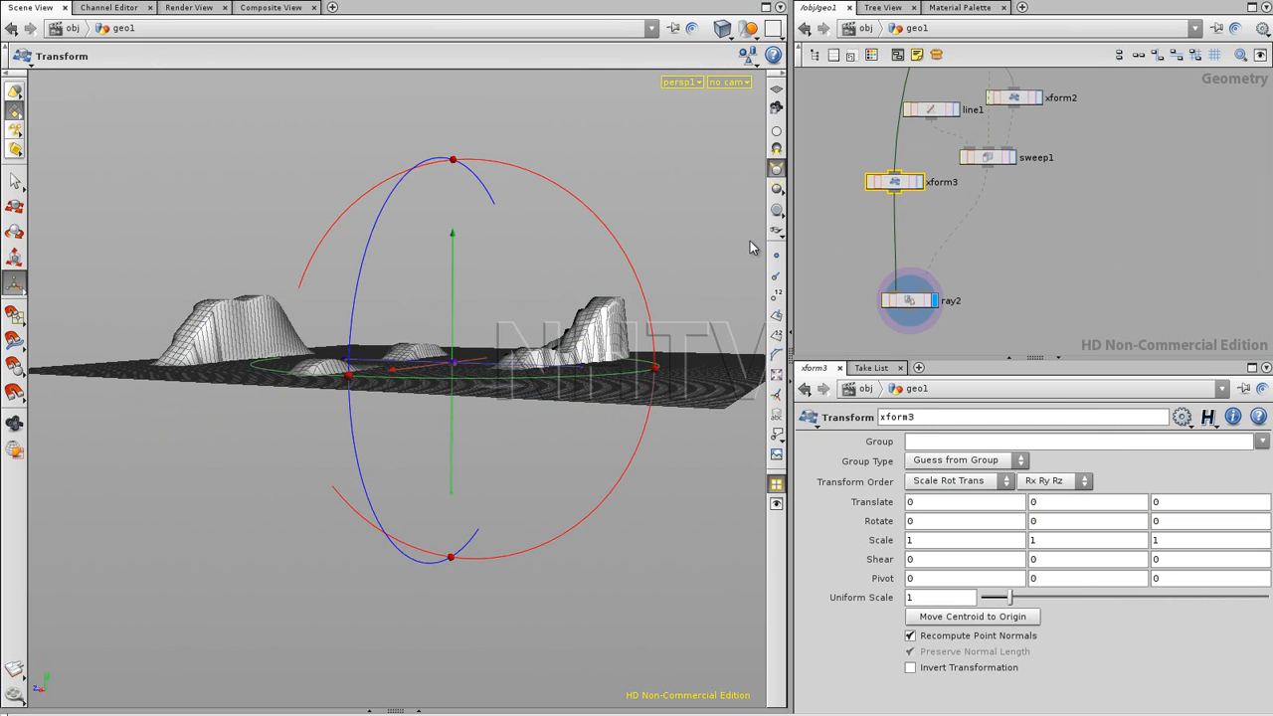
drag(450, 268, 445, 302)
drag(911, 182, 911, 203)
Display sweep1 and insert a Null node between sweep1 and ray2.
click(1010, 157)
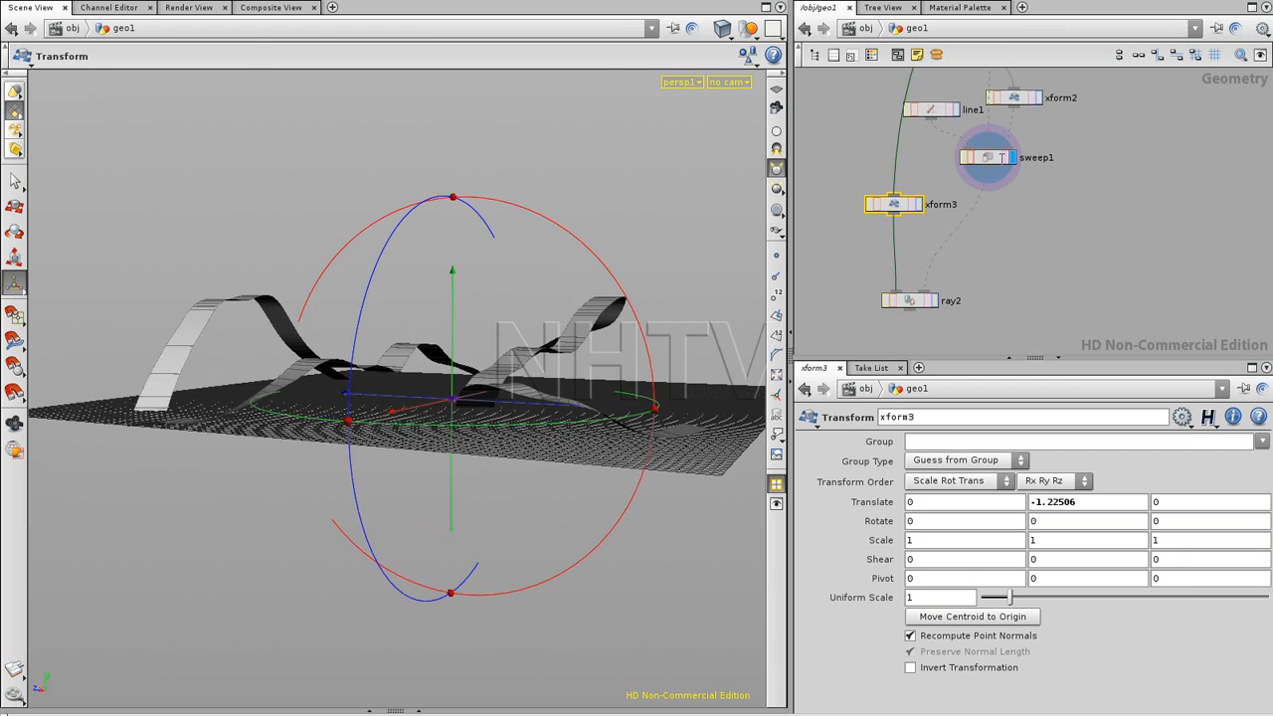
click(994, 162)
click(1030, 215)
key(Tab)
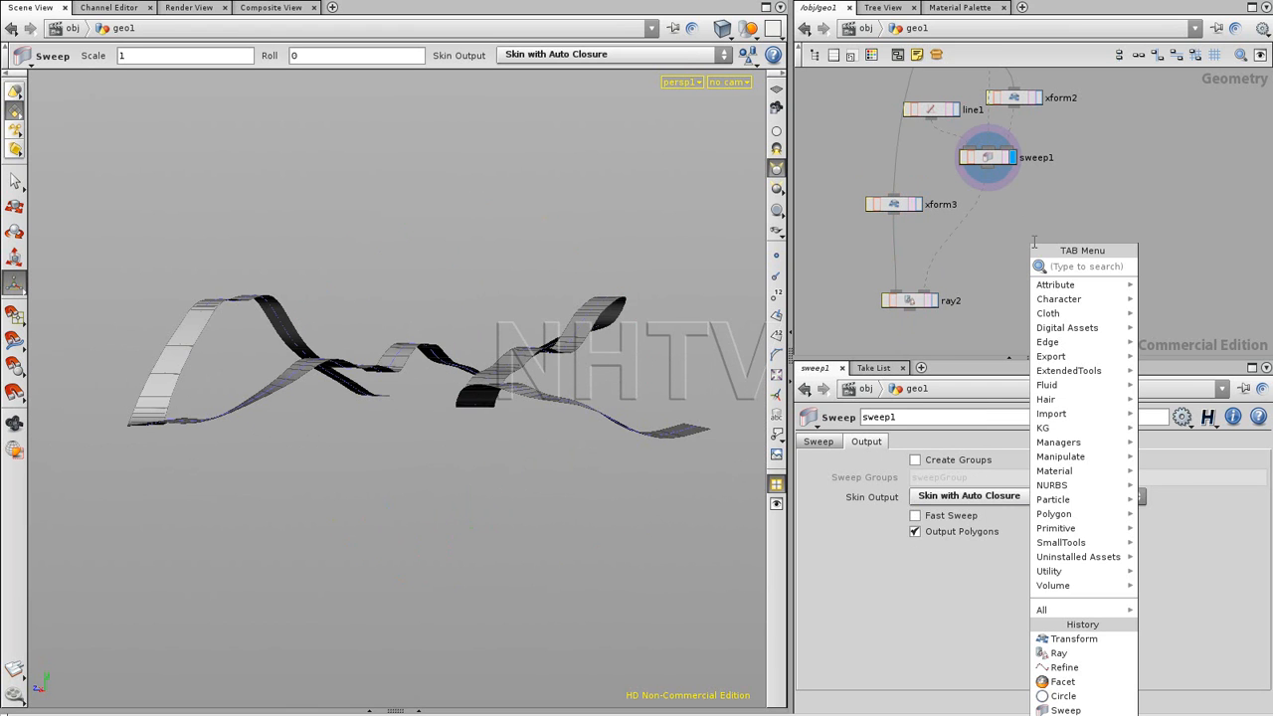
text(Null)
key(Return)
click(1018, 210)
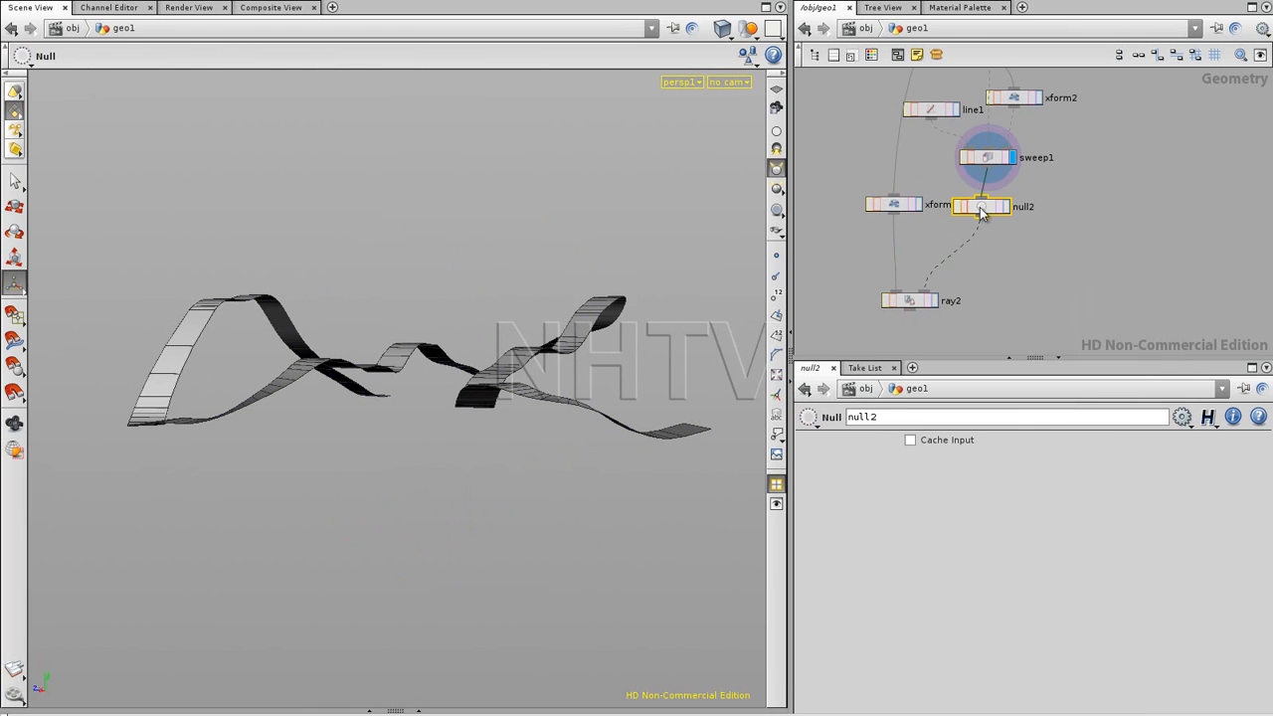
Copy the bounding-box expression from xform1's Translate Y.
click(1119, 201)
middle_drag(1134, 196, 1077, 299)
click(1014, 192)
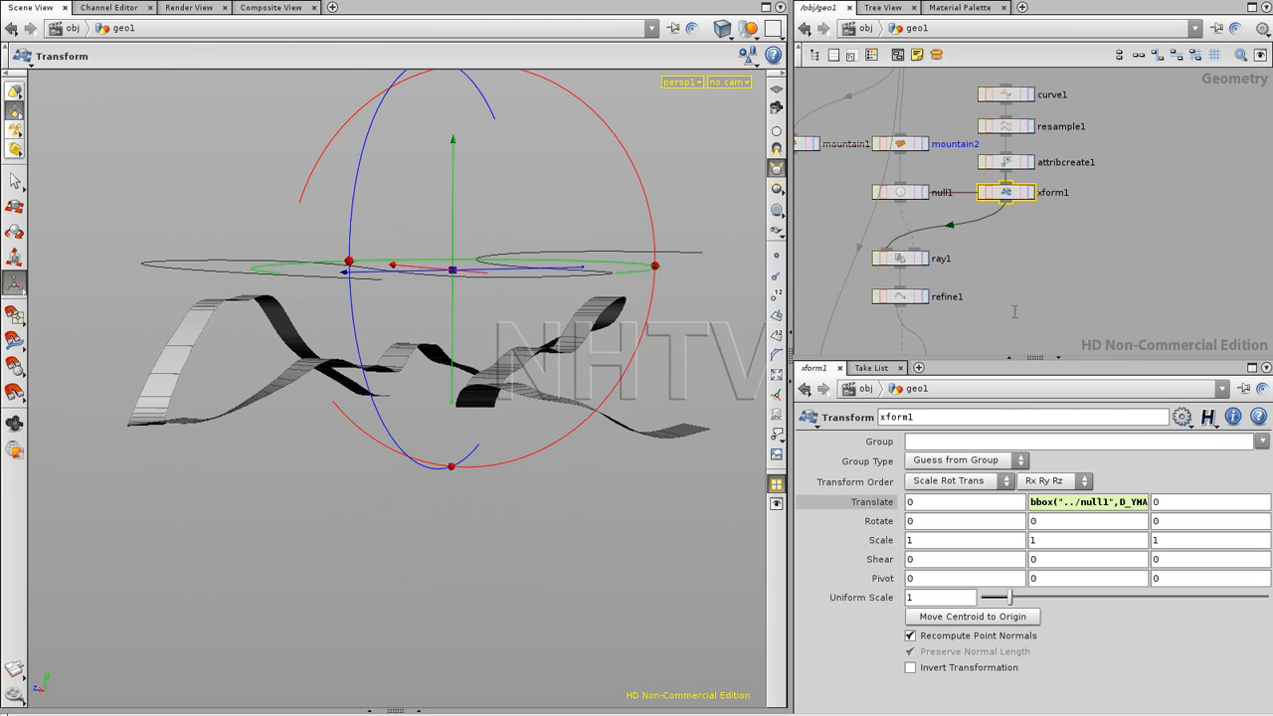
click(1067, 502)
middle_drag(1054, 262, 1197, 54)
Set xform3's Translate Y to the expression bbox("../null2",D_YMIN)+0.1.
click(948, 259)
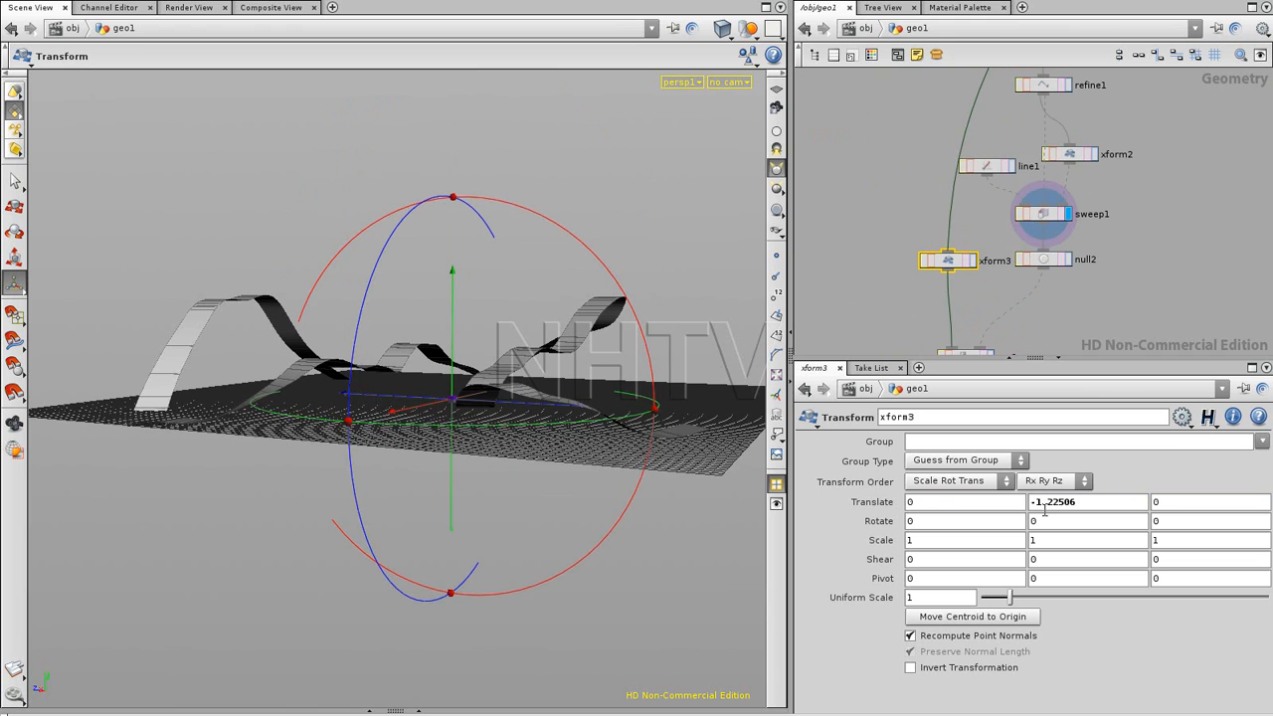
click(1069, 503)
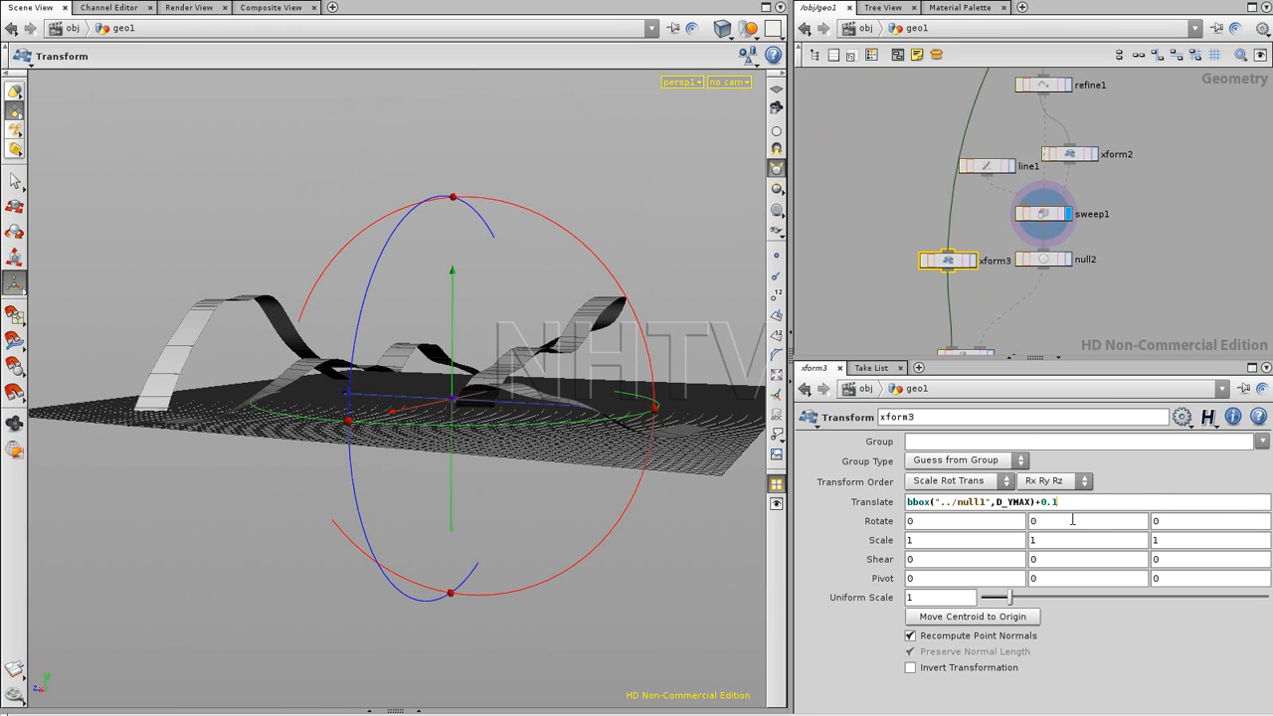
click(1023, 502)
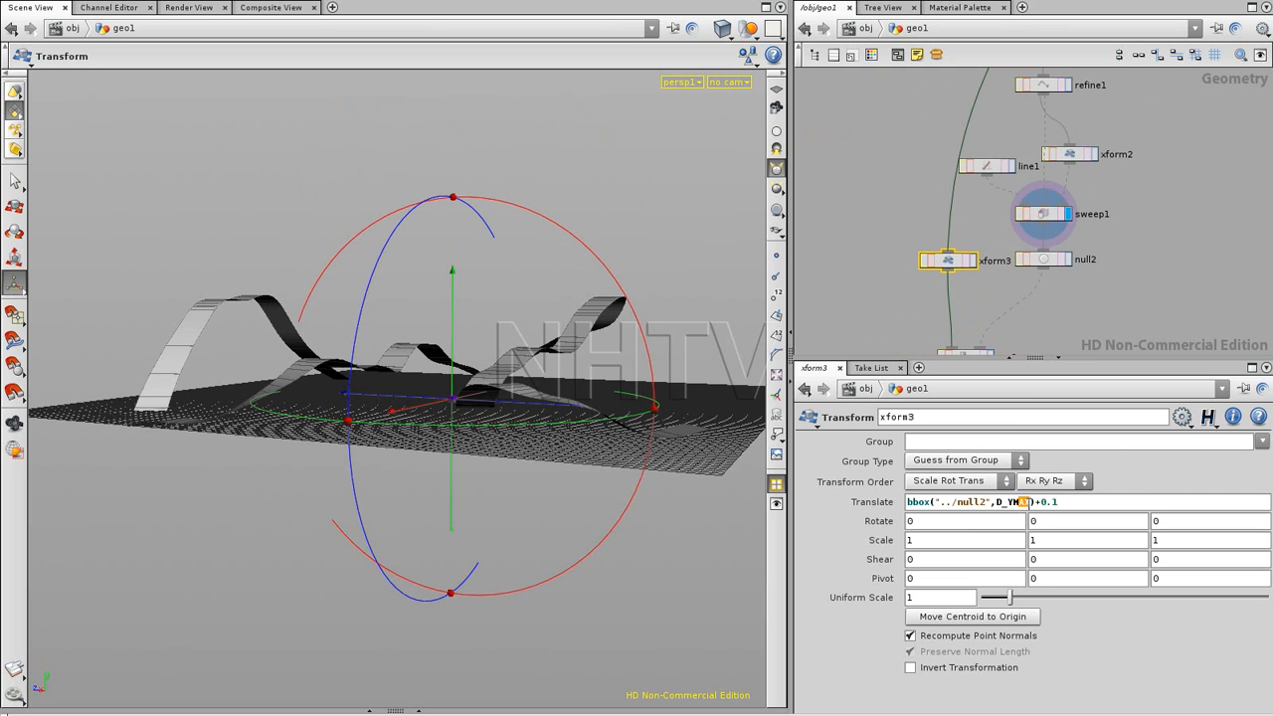
key(Delete)
key(Delete)
text(IN)
key(Return)
Display ray2 and inspect the grid projected onto the full length of the road.
click(1121, 320)
middle_drag(1107, 305, 1116, 233)
click(998, 284)
click(979, 289)
alt+drag(696, 338, 468, 396)
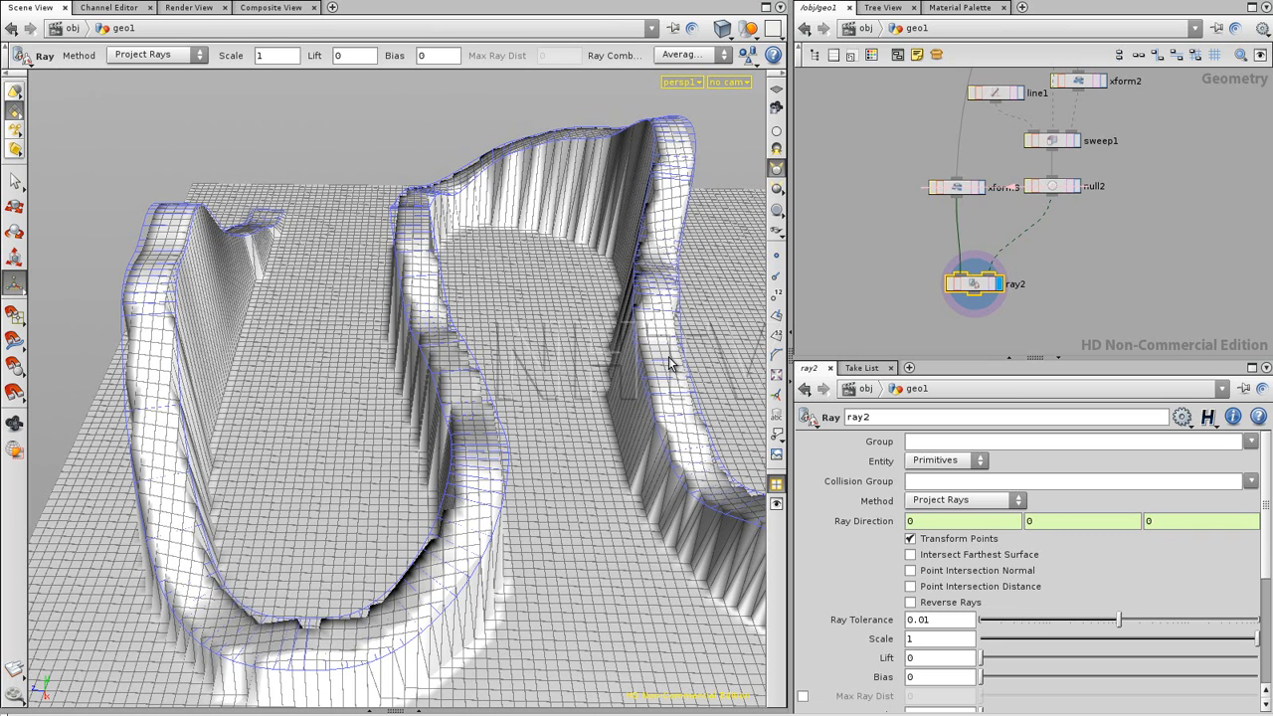
Display mountain1 to compare the terrain with the projected road, then return the display to ray2.
middle_drag(886, 190, 941, 333)
click(958, 181)
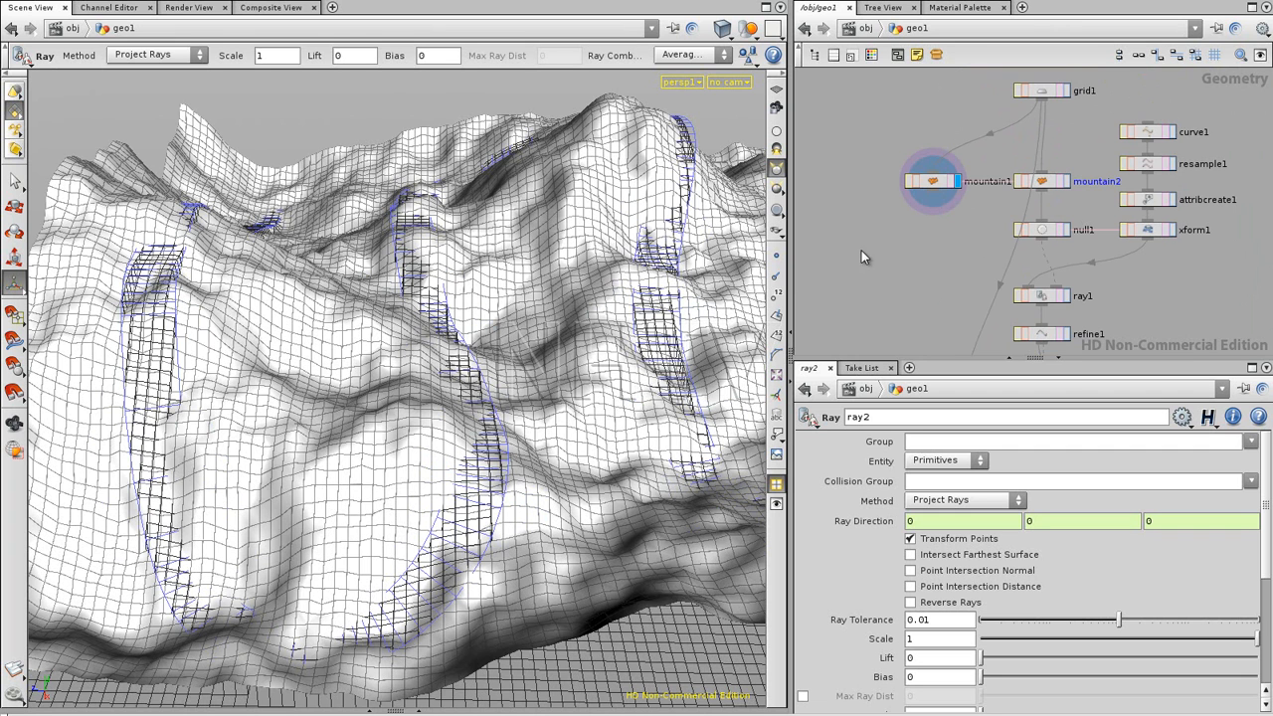
click(923, 256)
middle_drag(909, 301, 933, 113)
middle_drag(906, 253, 921, 138)
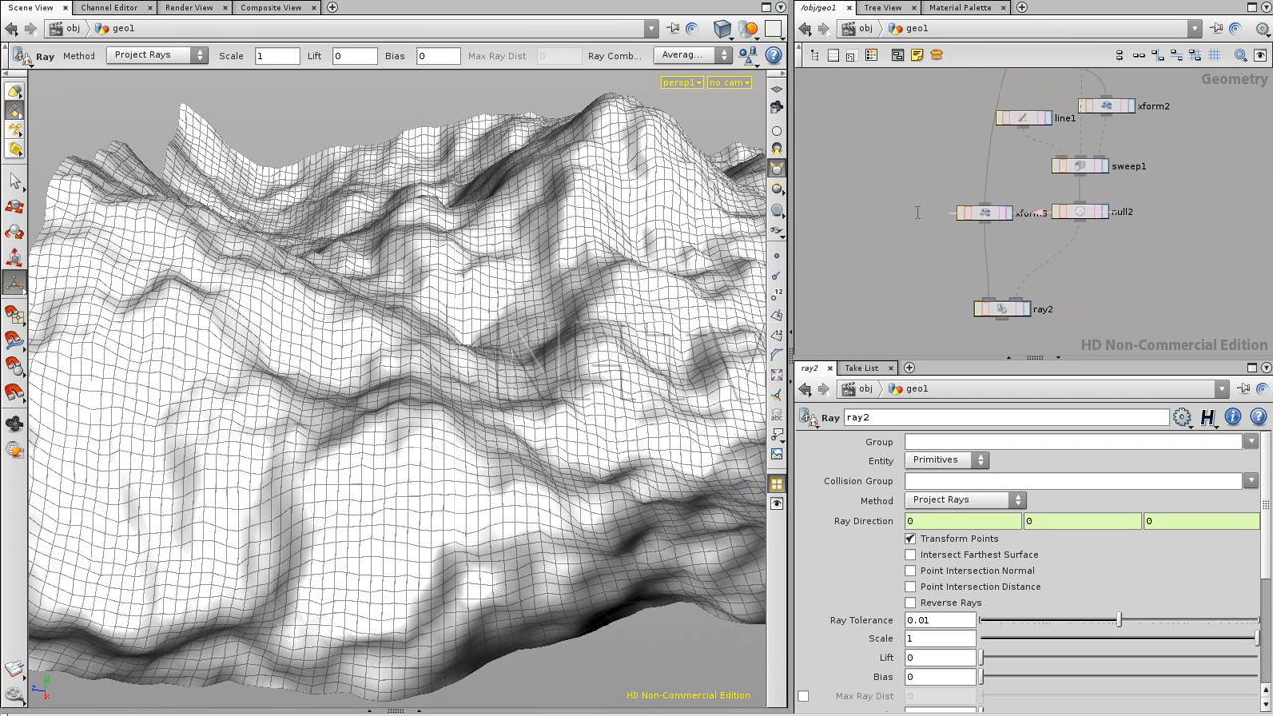
click(1027, 309)
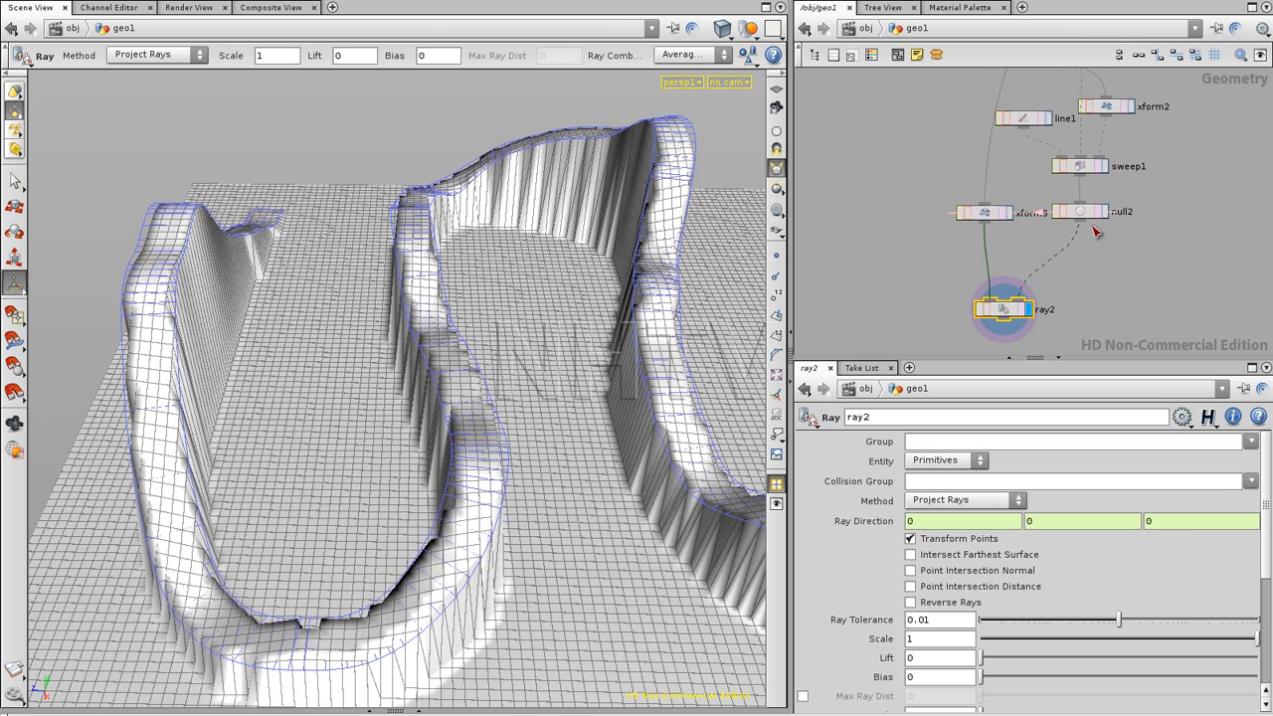
Set line1's Distance to 3 to widen the swept road profile.
click(1030, 117)
click(930, 501)
text(3)
key(Return)
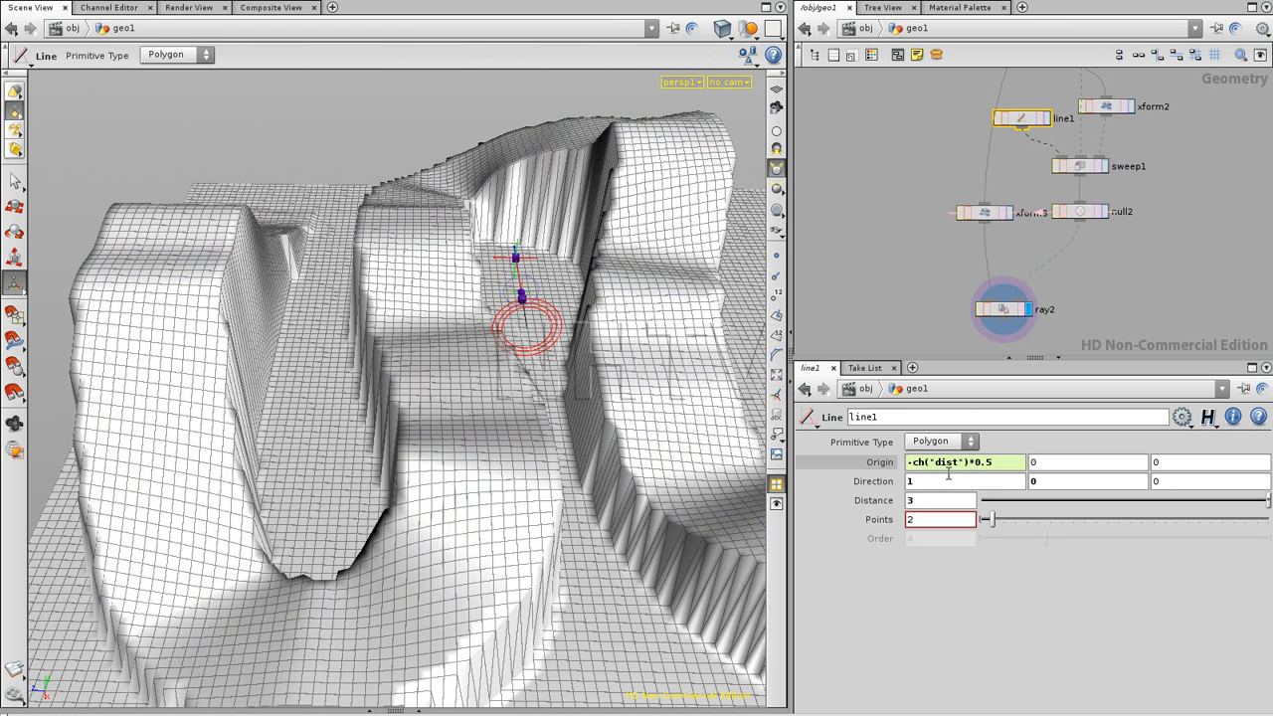
Inspect the grid projected onto the widened road from several angles.
click(883, 251)
alt+drag(601, 402, 458, 379)
alt+drag(523, 423, 487, 542)
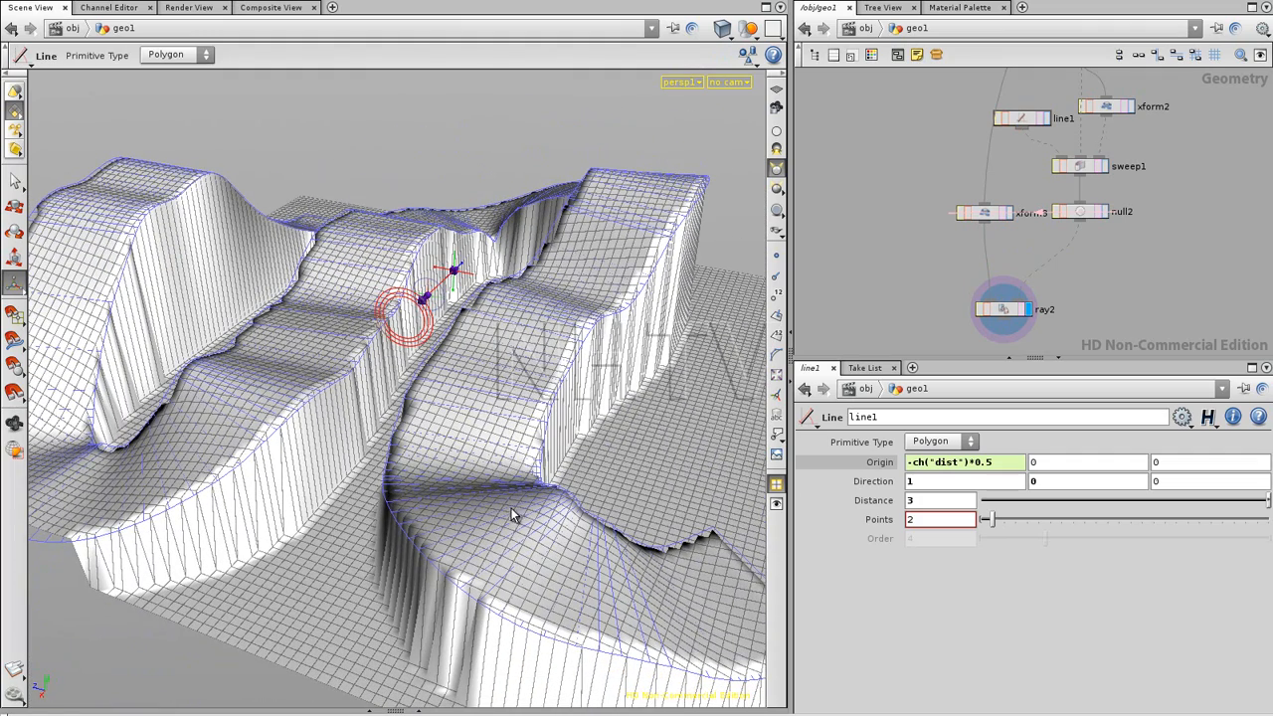
alt+drag(514, 504, 585, 326)
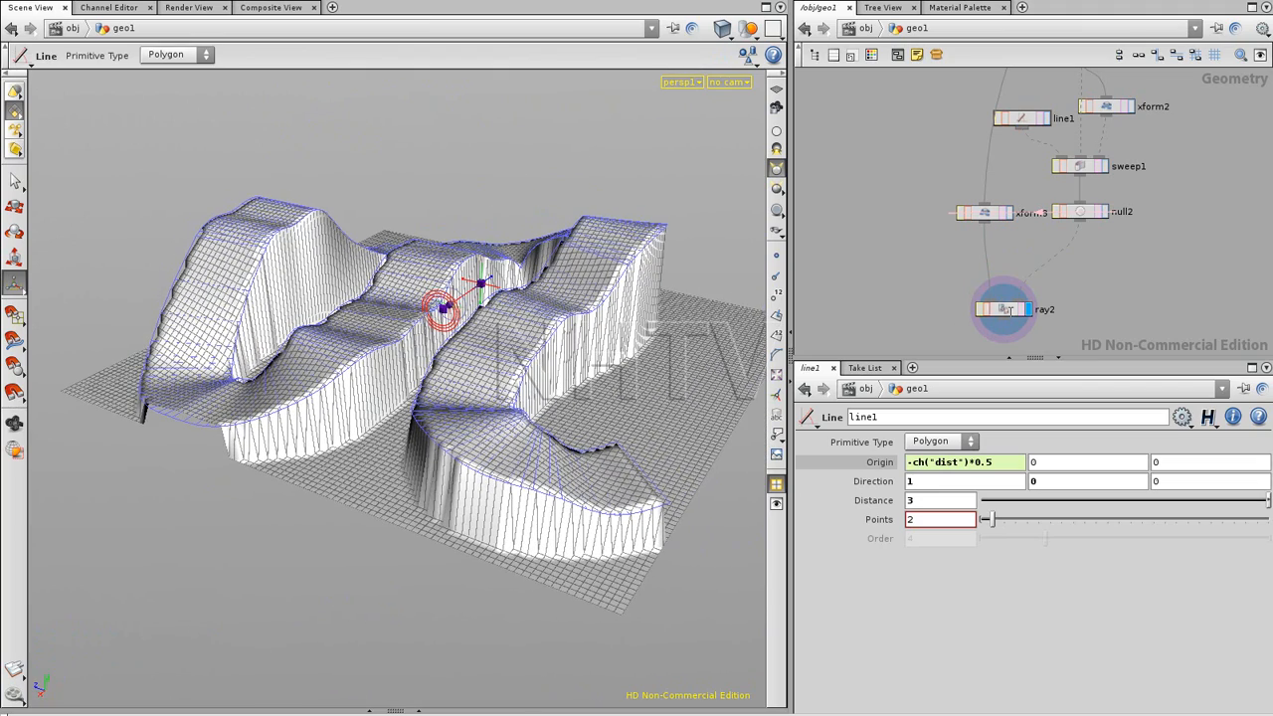
Move mountain1 farther away from mountain2 in the network to make room for a separate branch.
key(h)
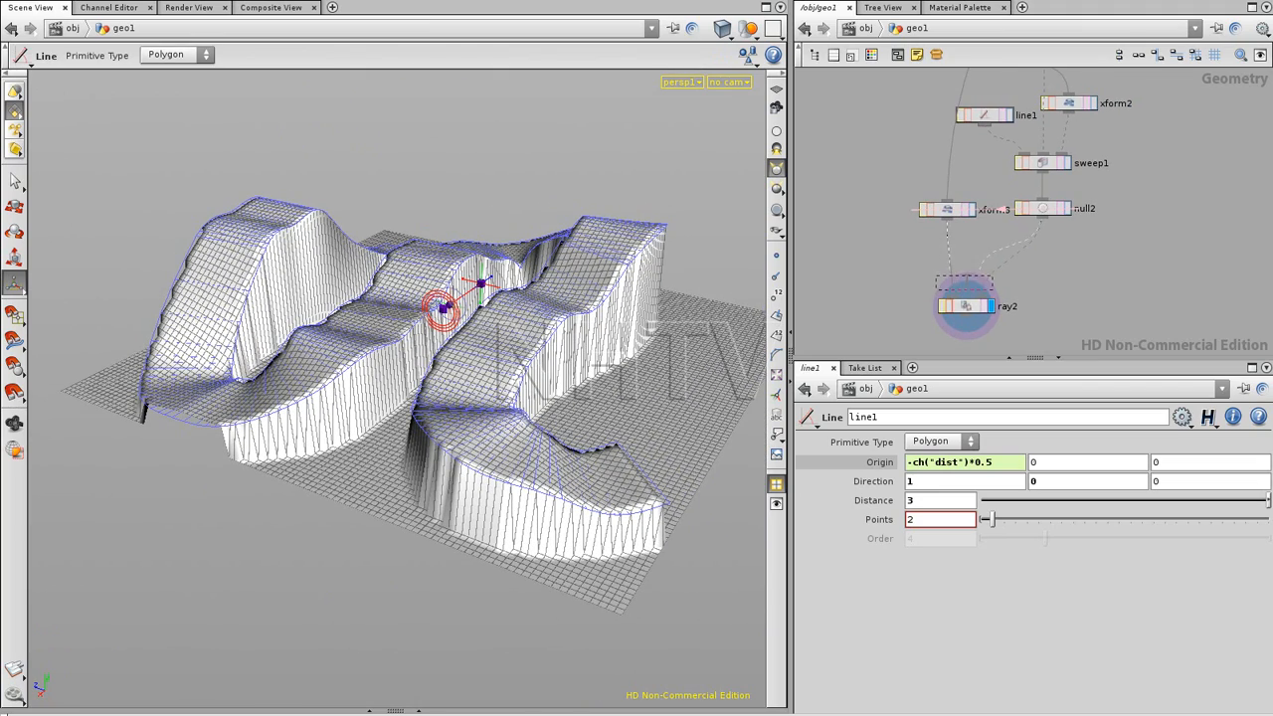
middle_drag(969, 284, 991, 389)
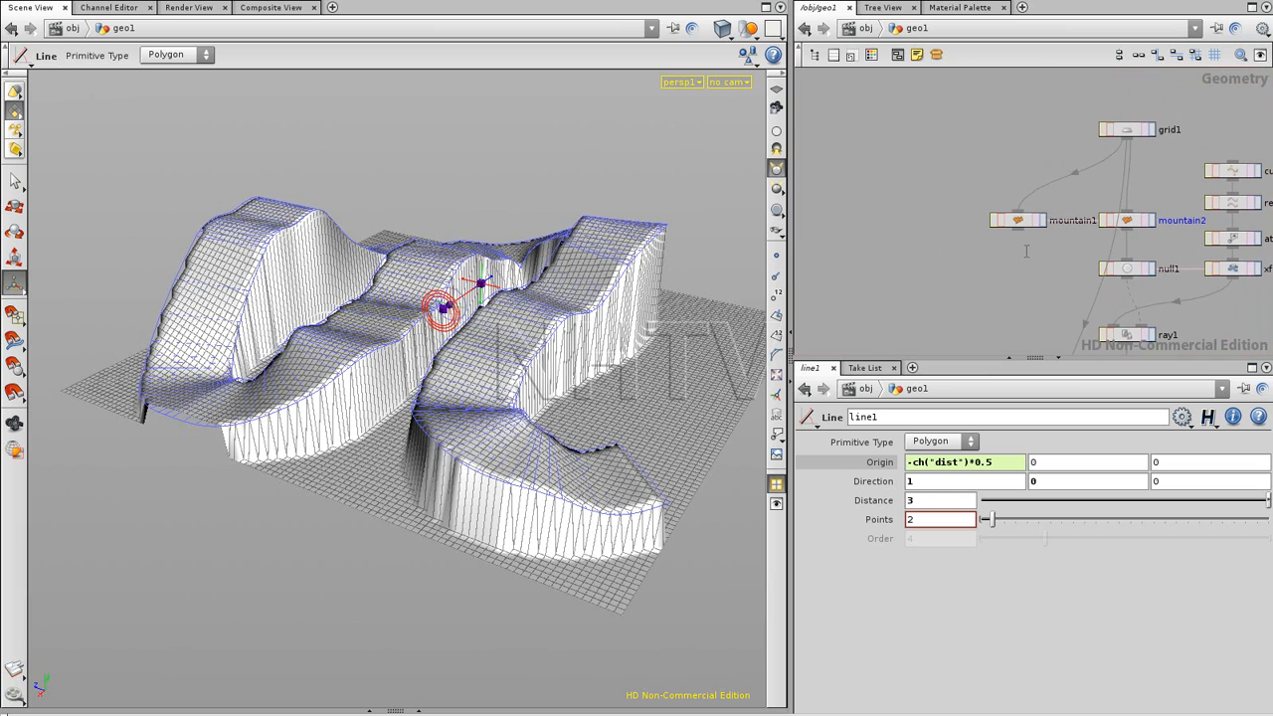
drag(1017, 220, 943, 220)
middle_drag(930, 328, 950, 291)
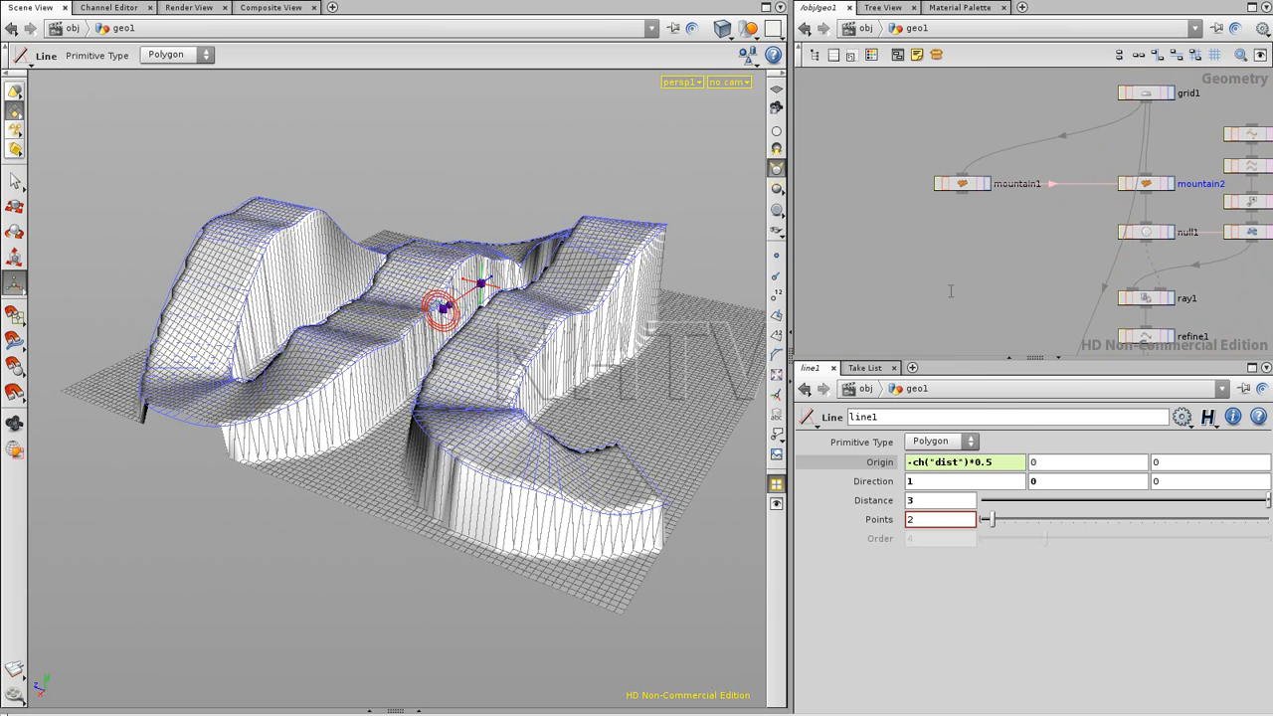
Add a Null node below mountain1, wire mountain1 into it and name it RoughMountain.
key(Tab)
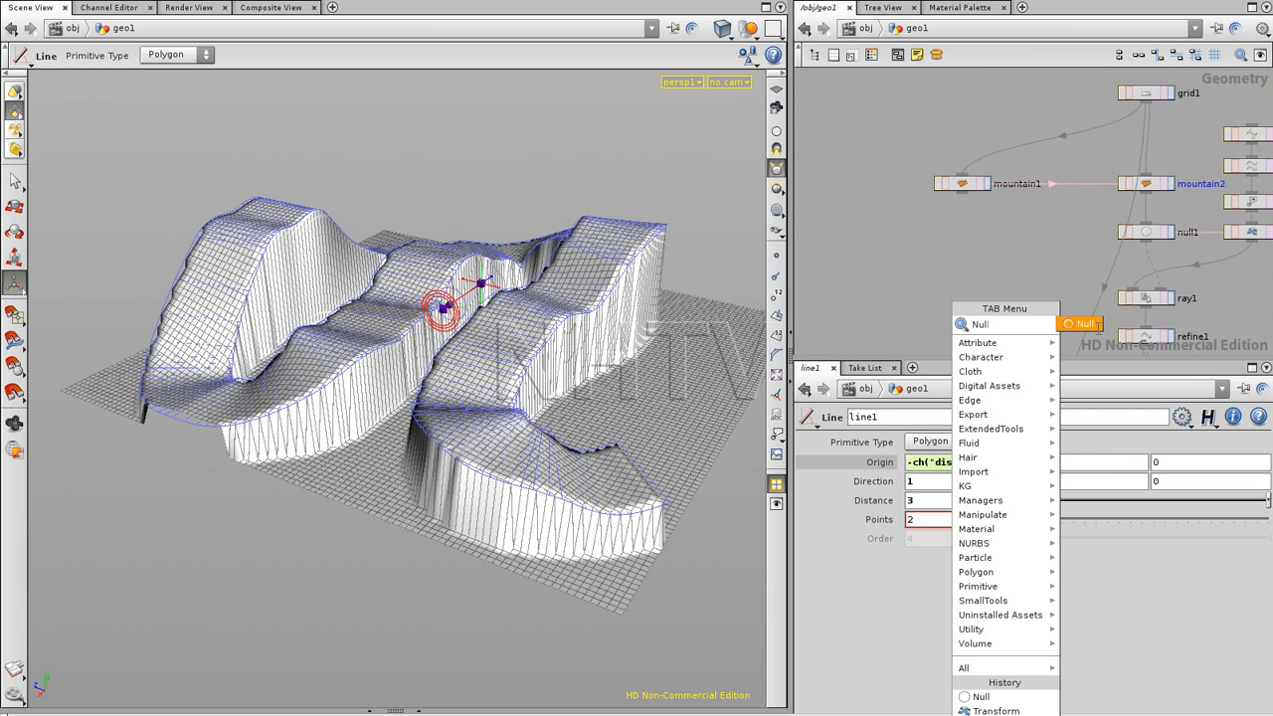
key(Return)
click(996, 272)
drag(962, 192, 963, 261)
double_click(980, 266)
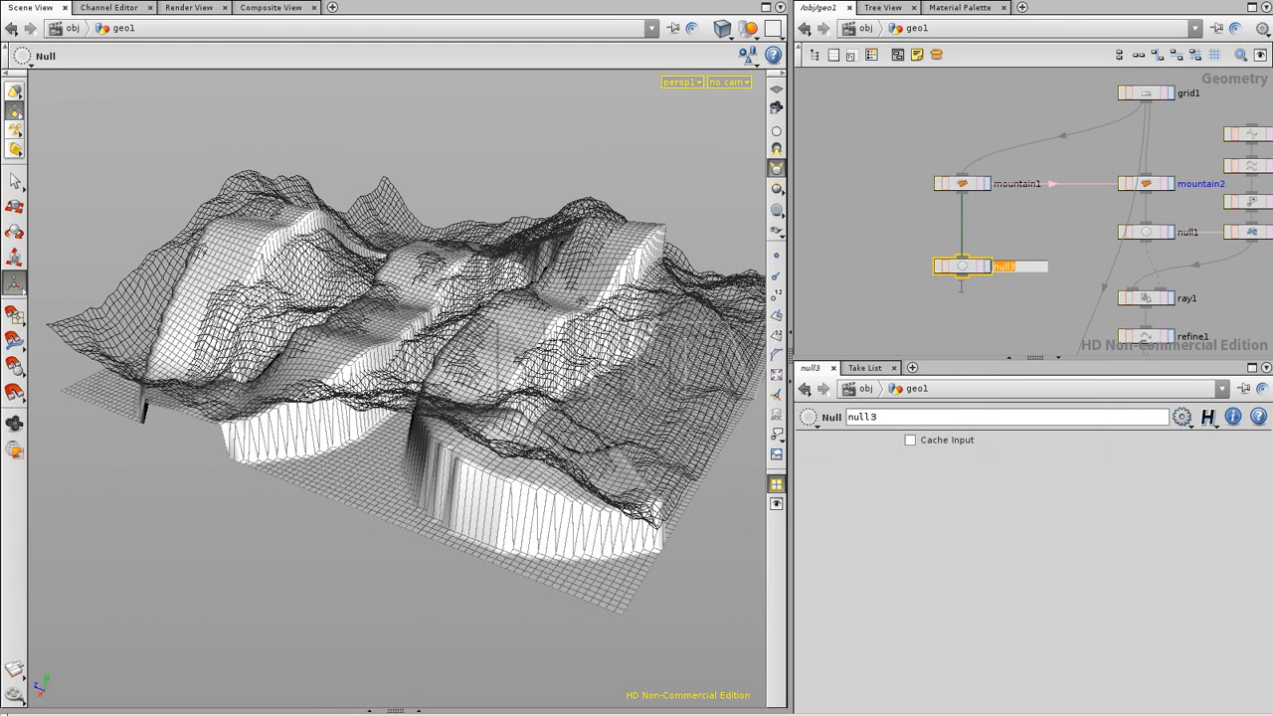
text(R)
text(oughMountain)
key(Return)
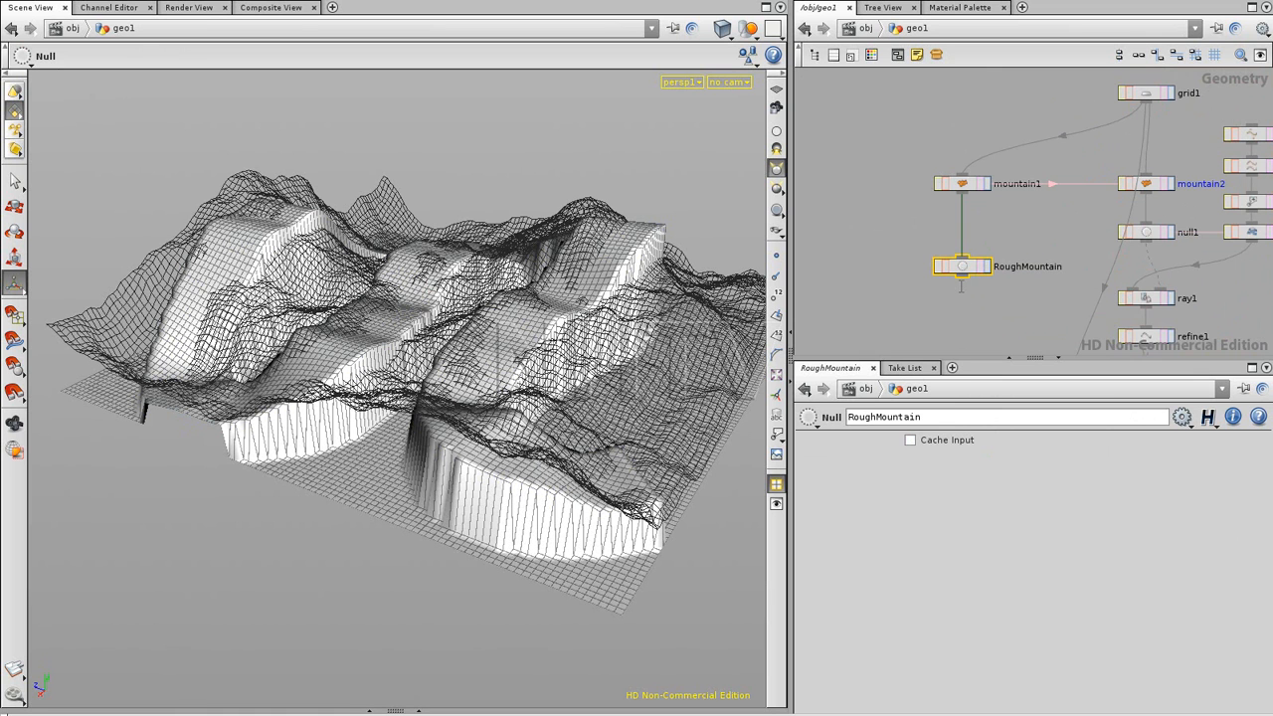
Place the RoughMountain node level with ray2 in the network, displaying each node's geometry in turn.
scroll(937, 190, down, 5)
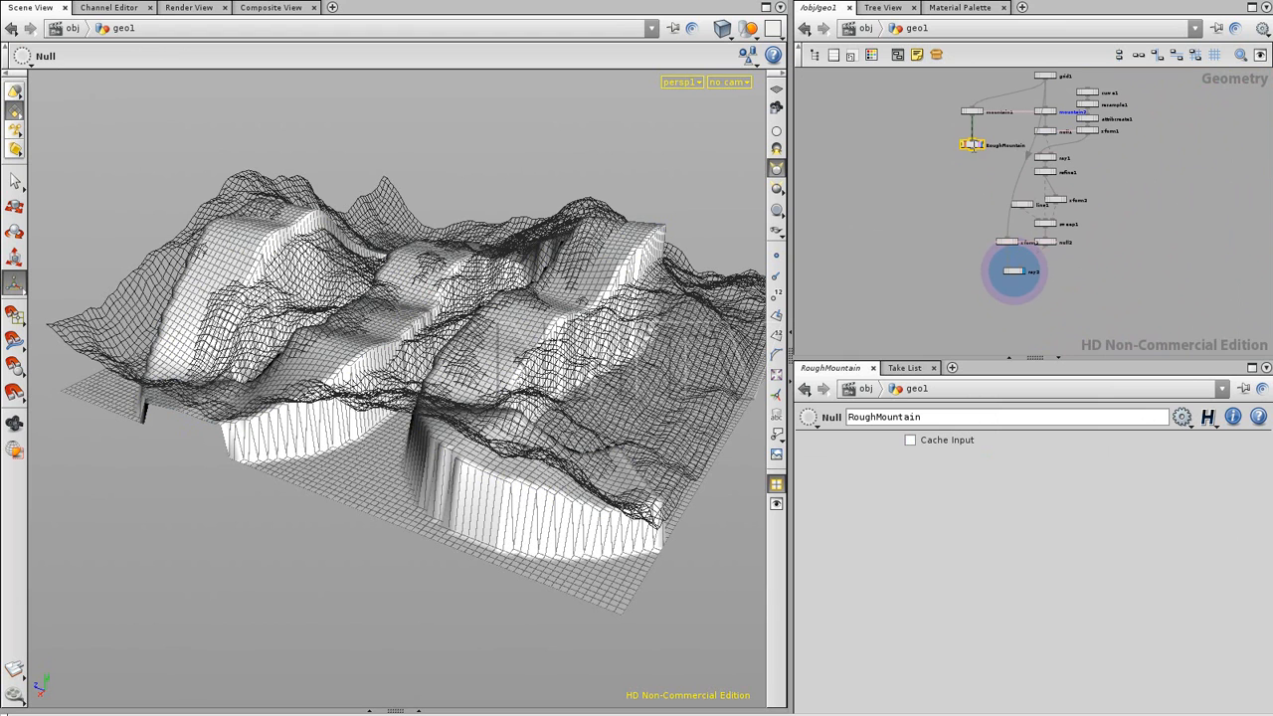
scroll(1029, 308, up, 6)
middle_drag(994, 286, 988, 324)
click(917, 230)
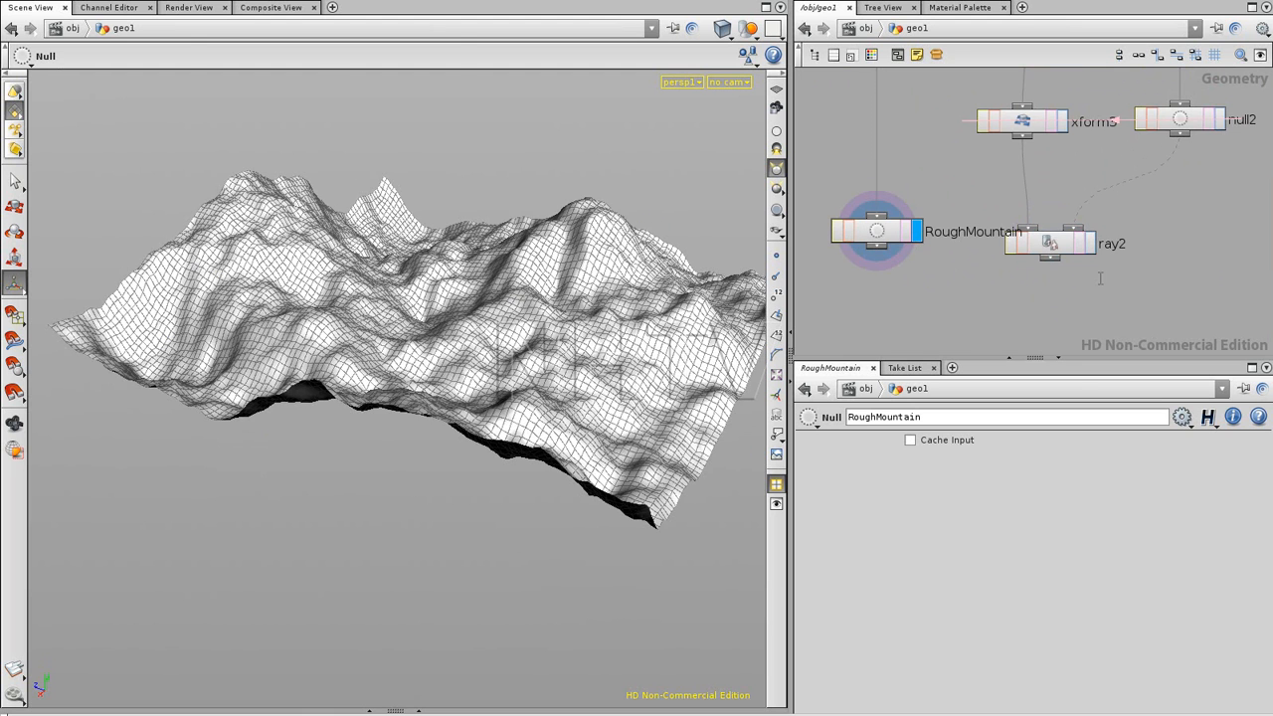
click(1091, 244)
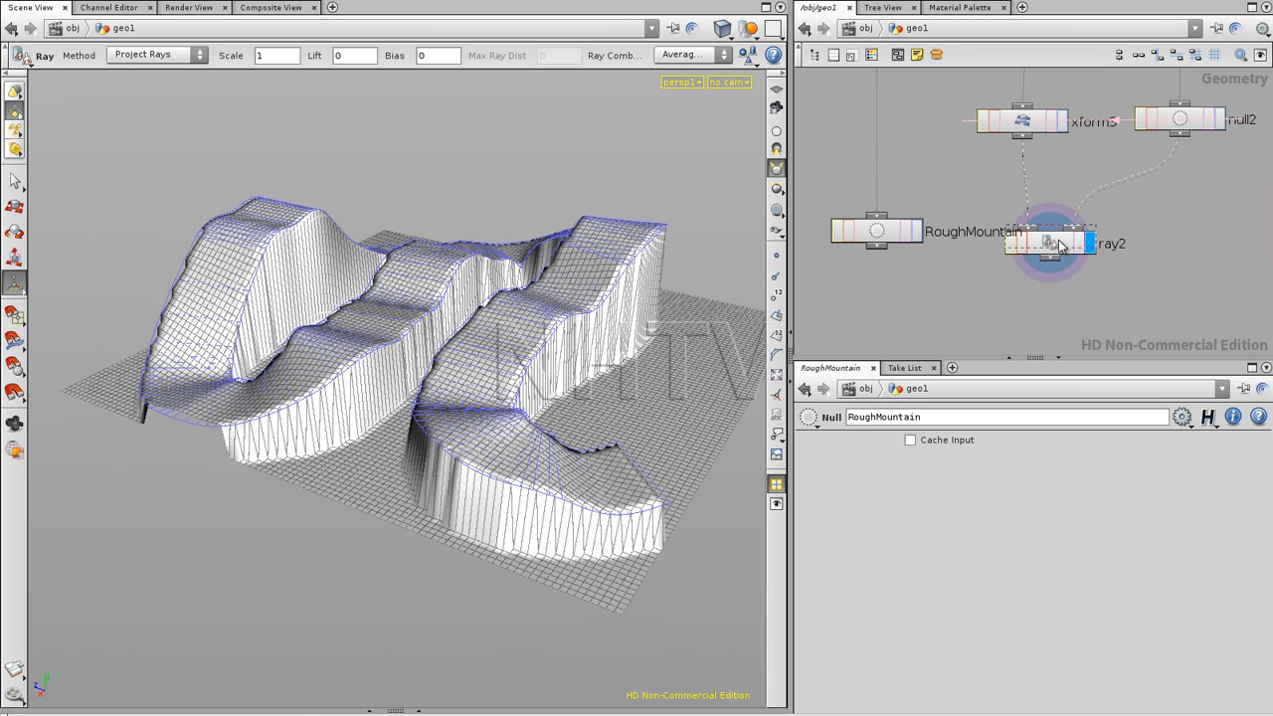
drag(885, 231, 885, 236)
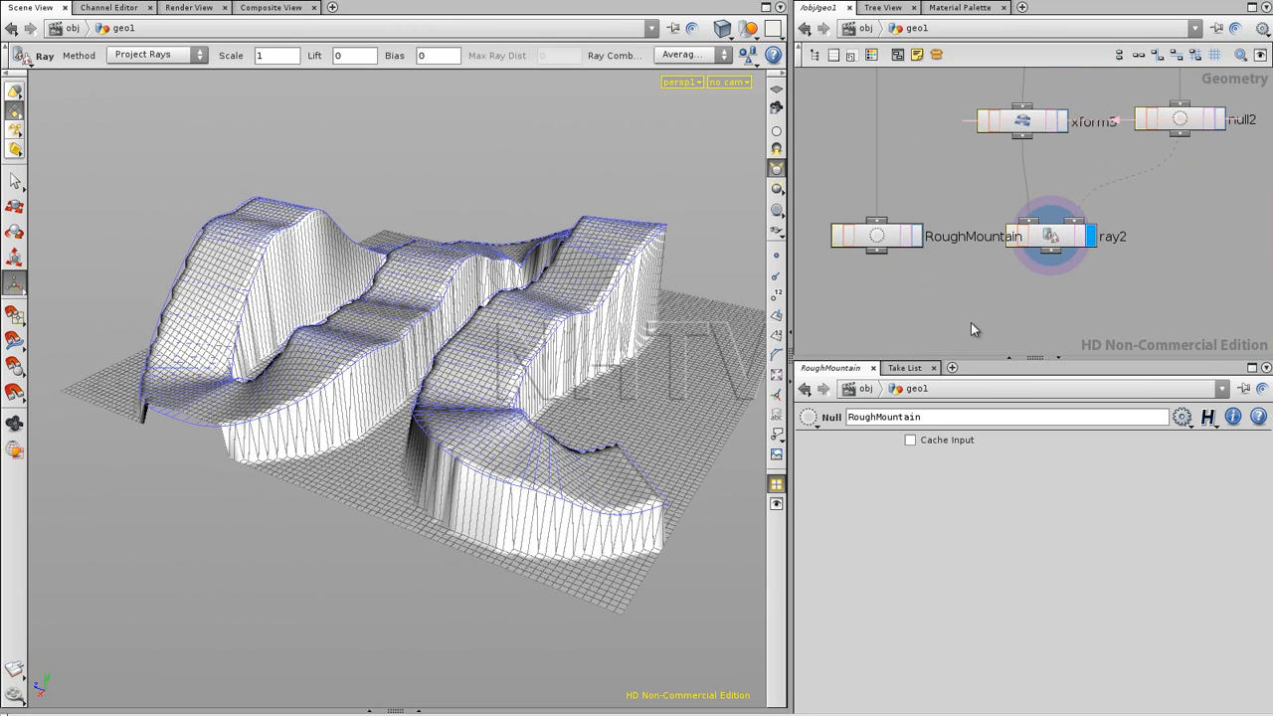
Examine the RoughMountain terrain from above and at an angle, compare it with ray2, and leave RoughMountain displayed.
mouse_move(975, 312)
middle_down()
mouse_move(1080, 250)
mouse_move(955, 308)
middle_up()
scroll(1086, 266, up, 2)
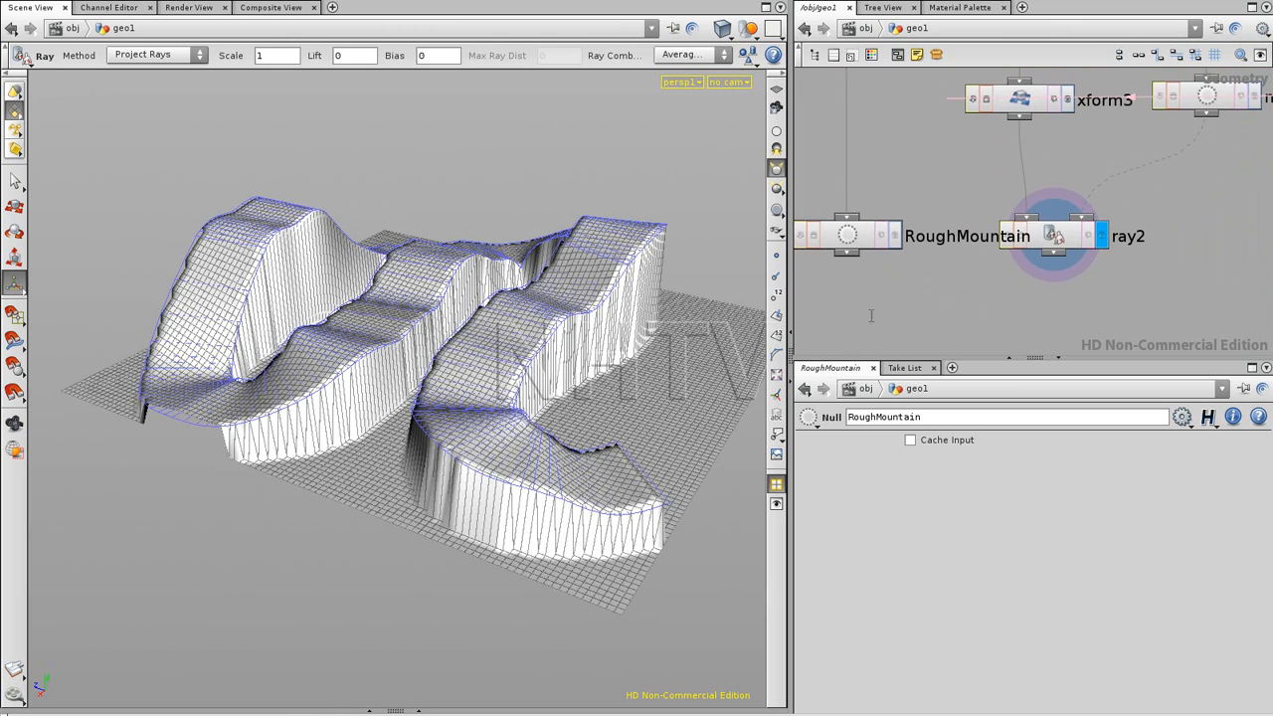
click(895, 235)
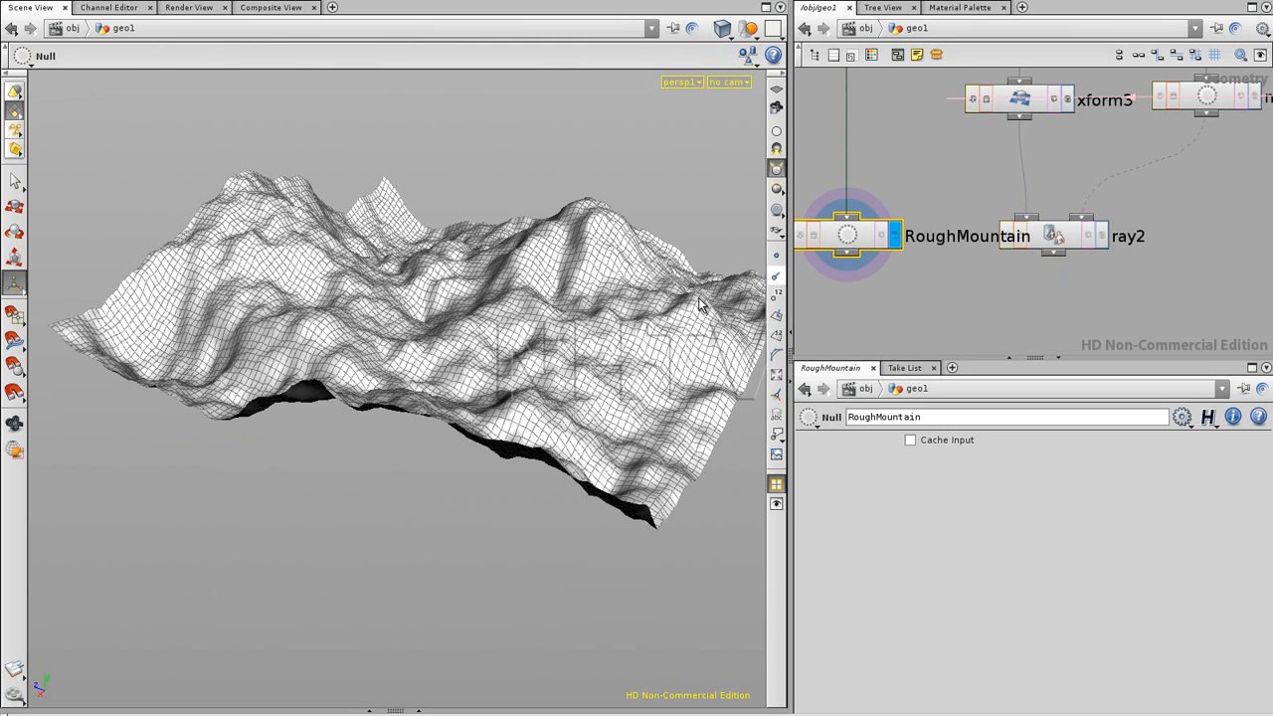
key(Escape)
drag(544, 237, 506, 457)
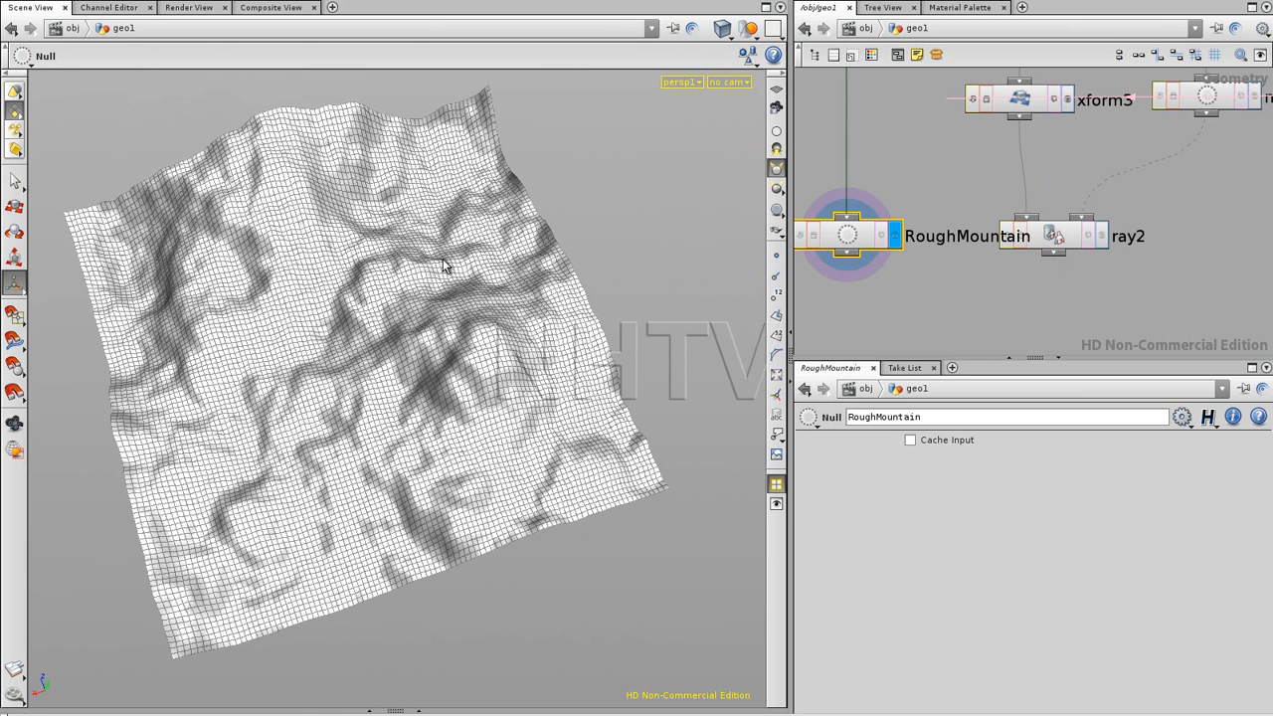
middle_drag(931, 294, 1071, 300)
scroll(988, 302, down, 1)
middle_drag(920, 278, 948, 261)
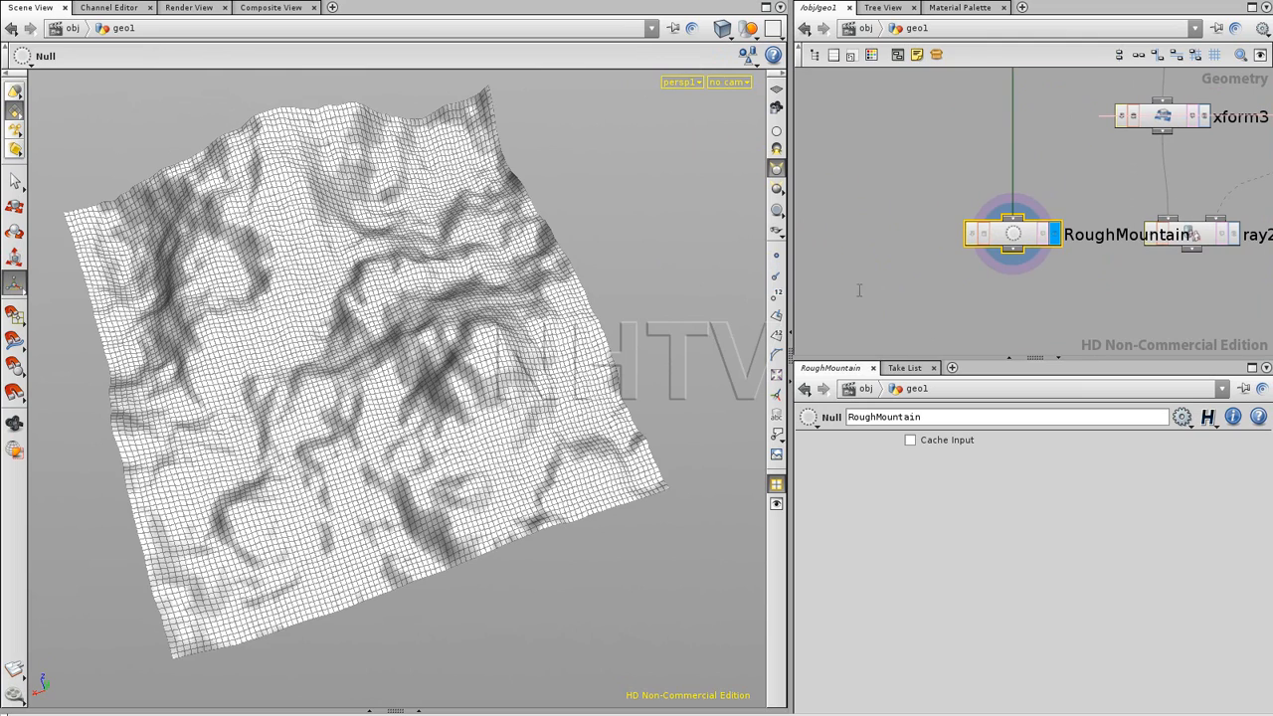
alt+drag(438, 394, 523, 296)
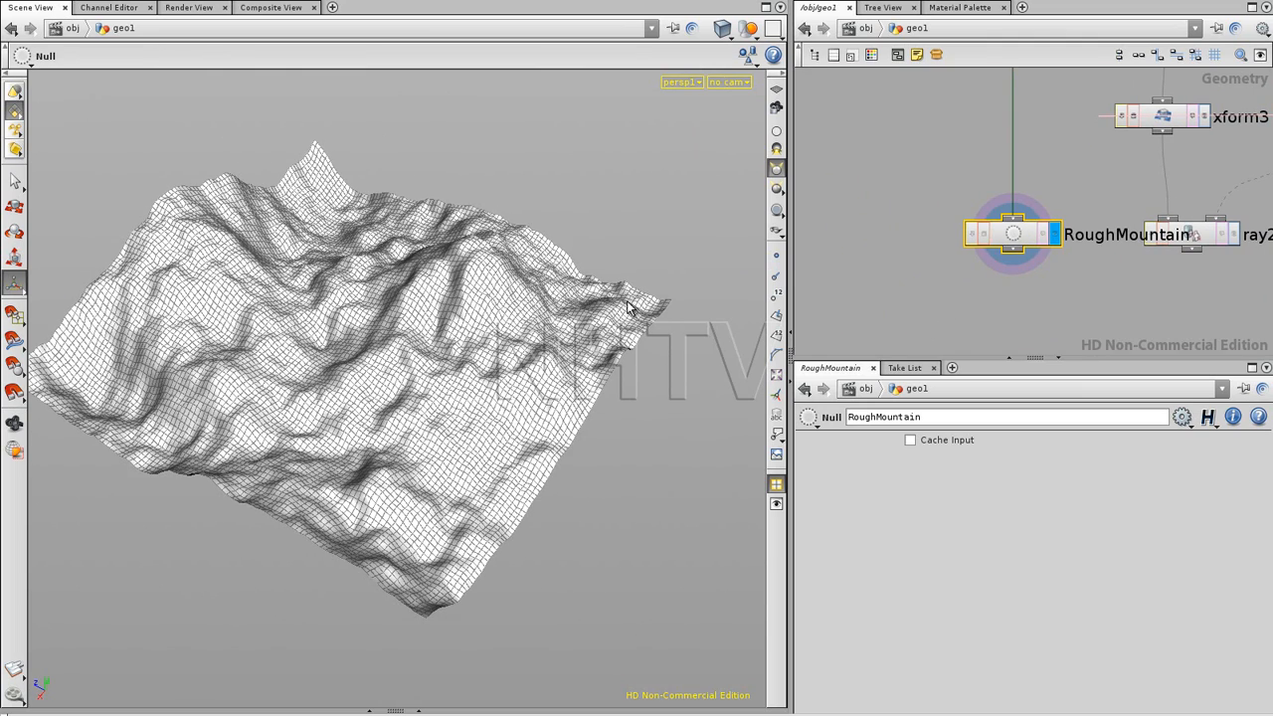
click(1233, 234)
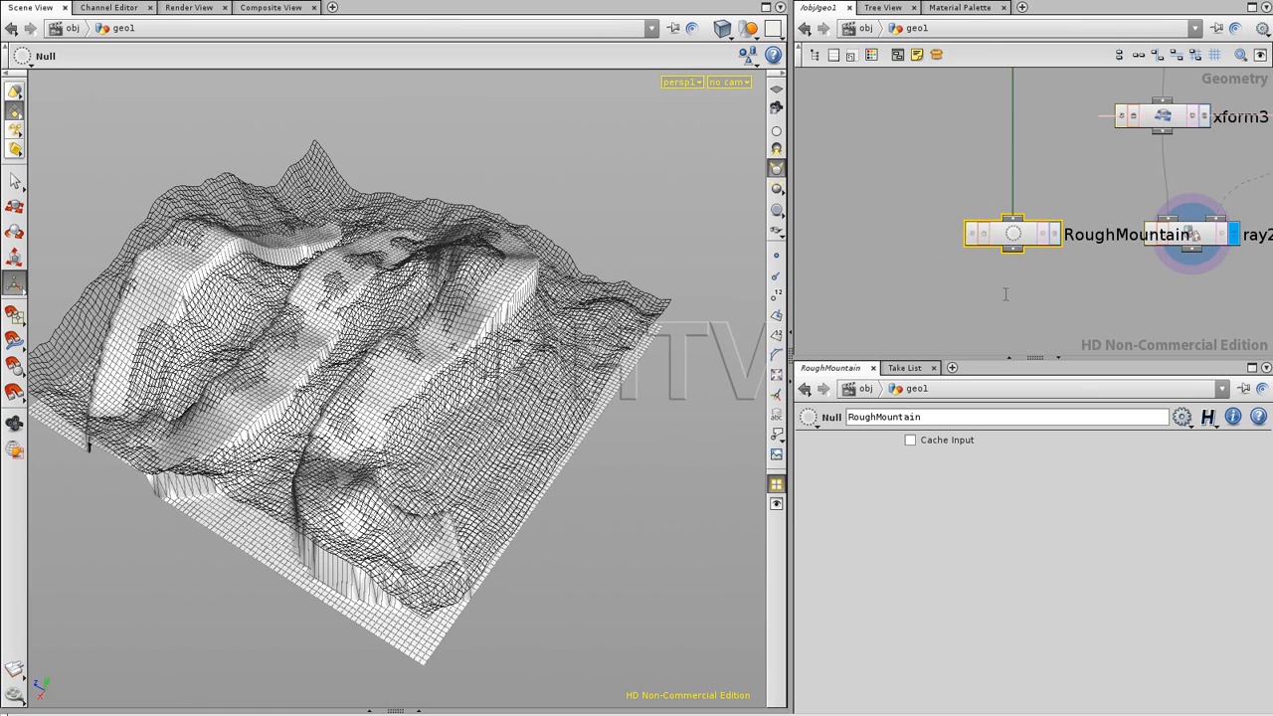
click(1058, 227)
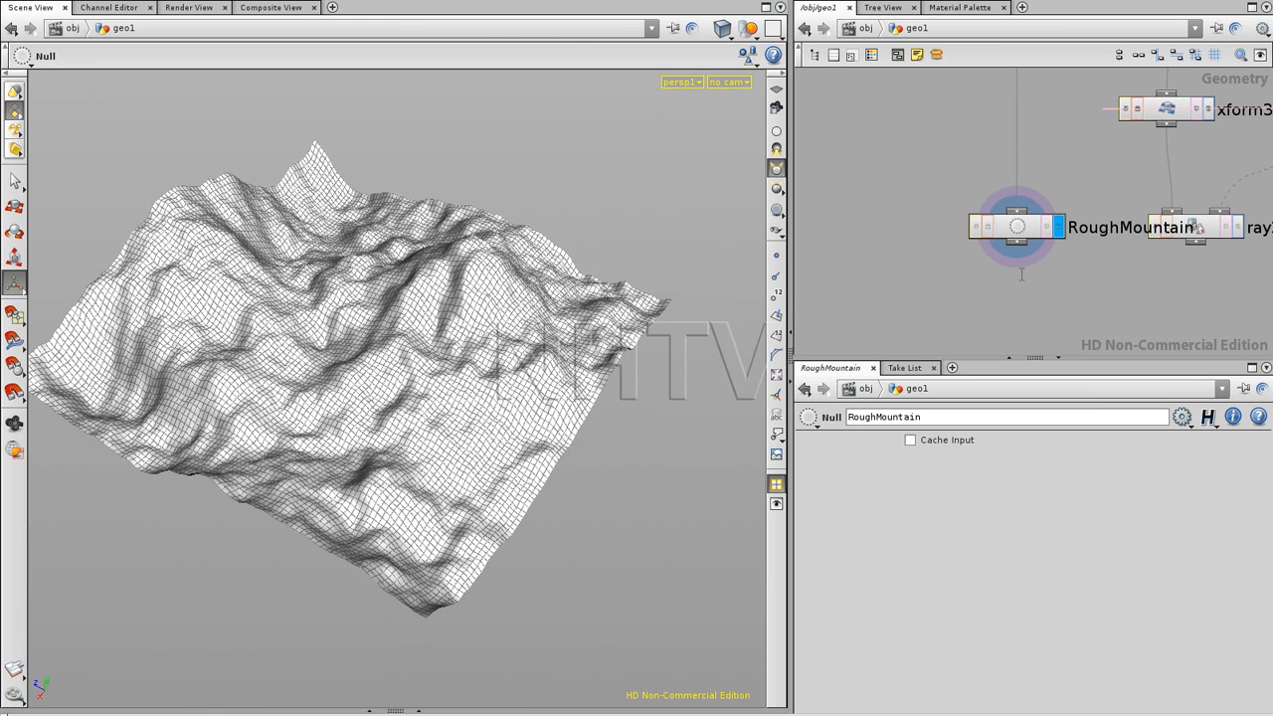
Add a Group node below RoughMountain, connect it to RoughMountain's output and display it.
key(Tab)
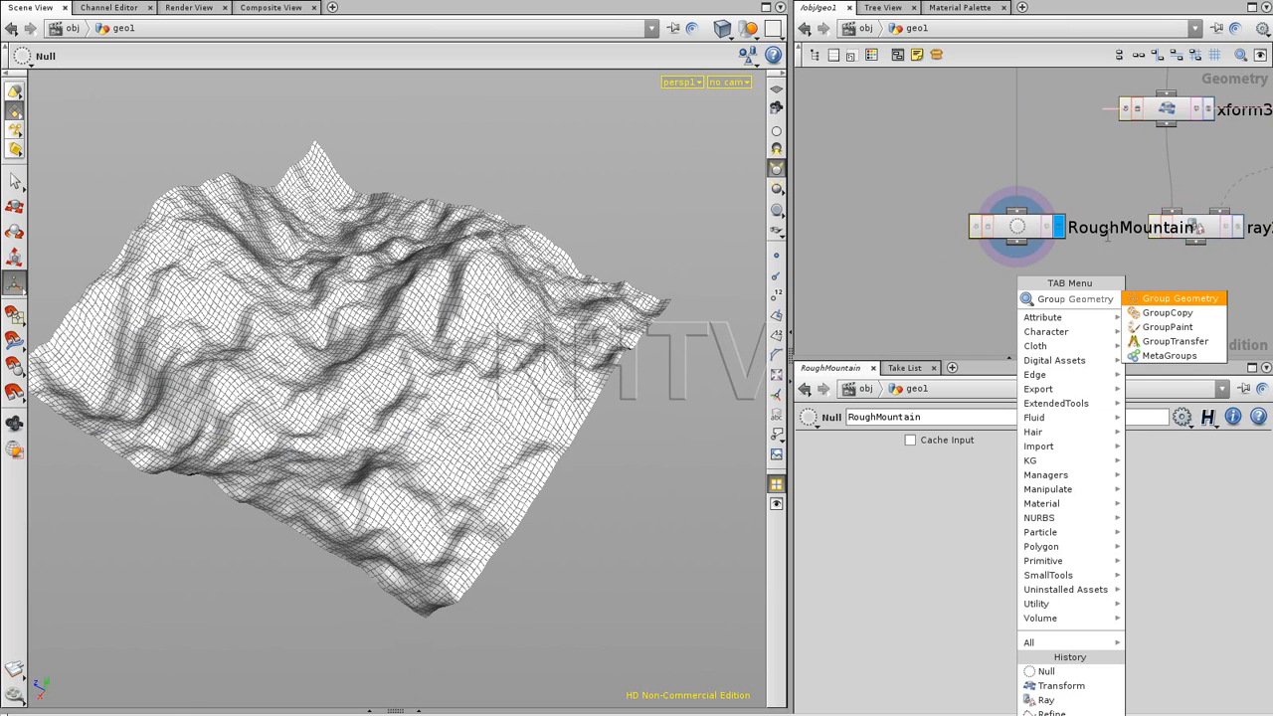
click(1133, 298)
click(1029, 294)
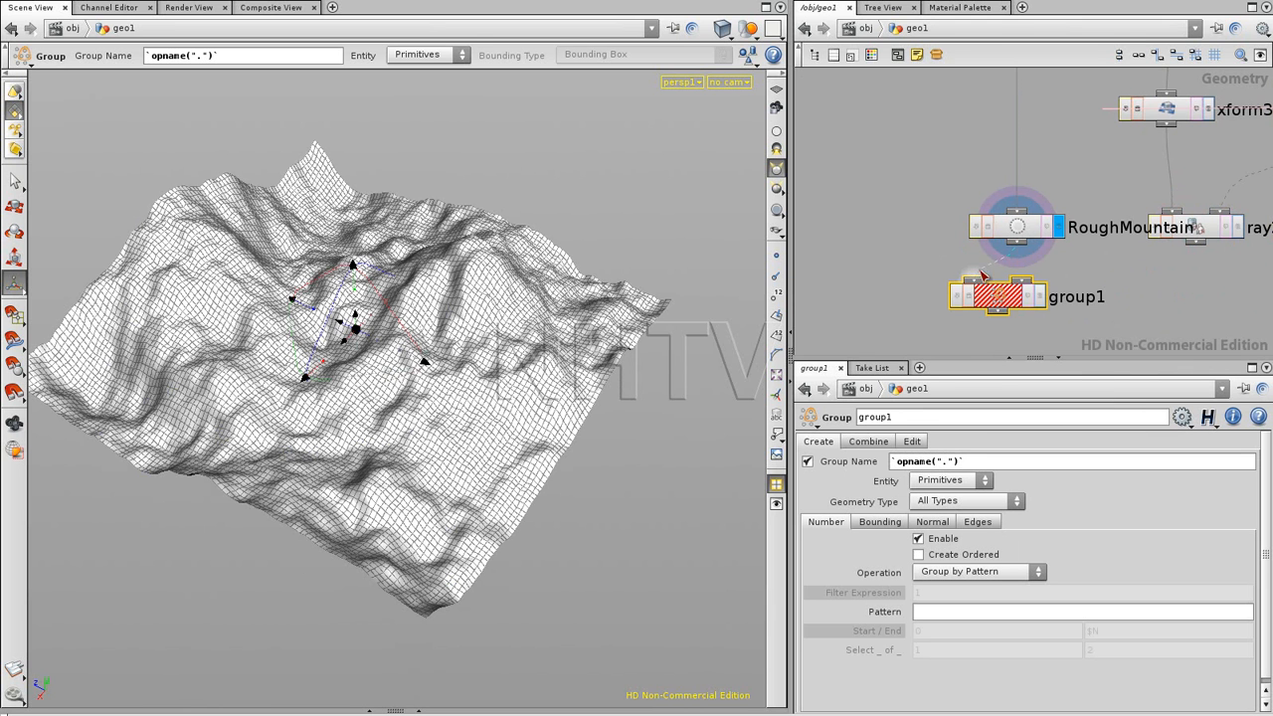
click(1034, 295)
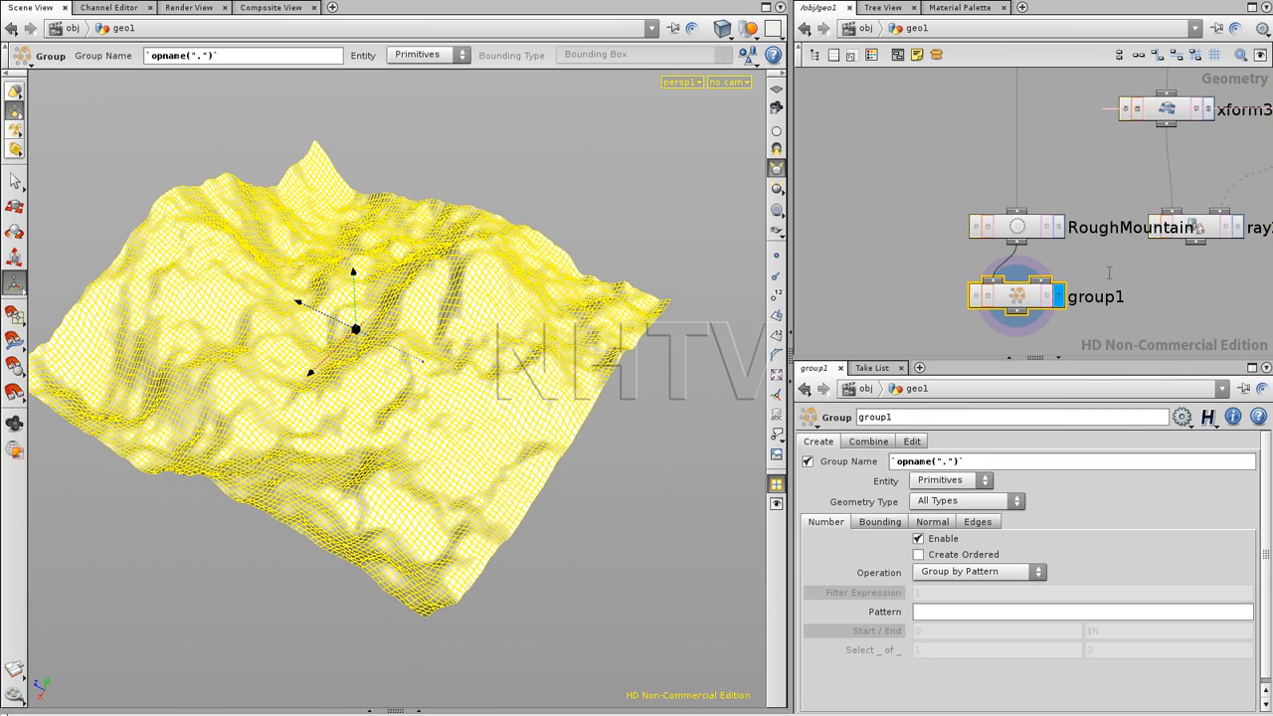
Display sweep1 and refine1 to review the road surface and its source curve, then return the display to group1.
middle_drag(1164, 233, 947, 358)
middle_drag(1017, 167, 957, 247)
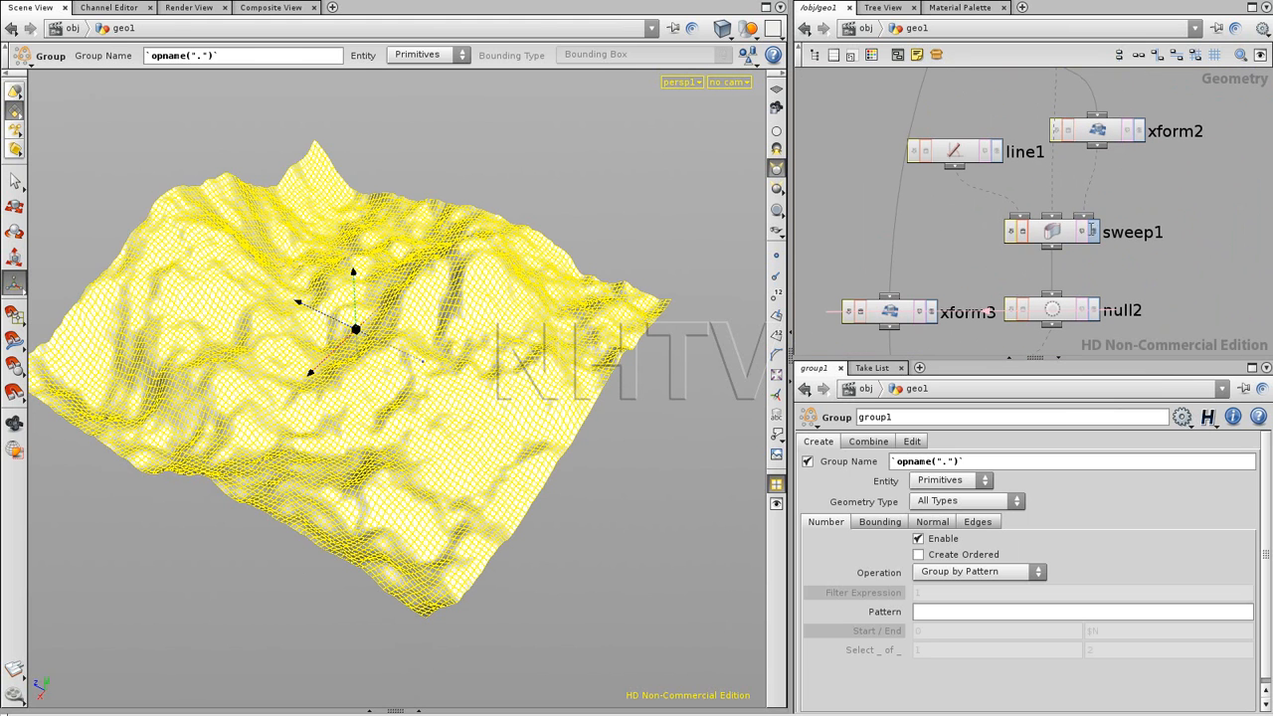
click(1093, 232)
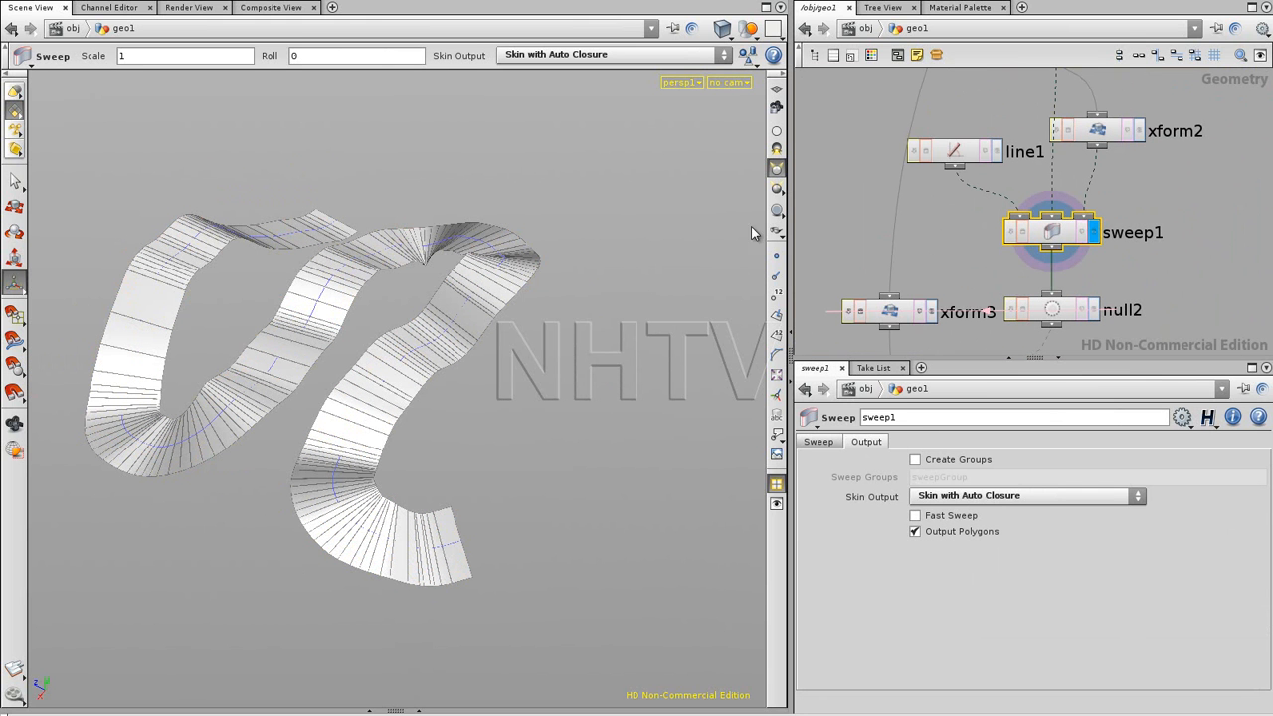
middle_drag(1094, 144, 1050, 239)
click(1049, 109)
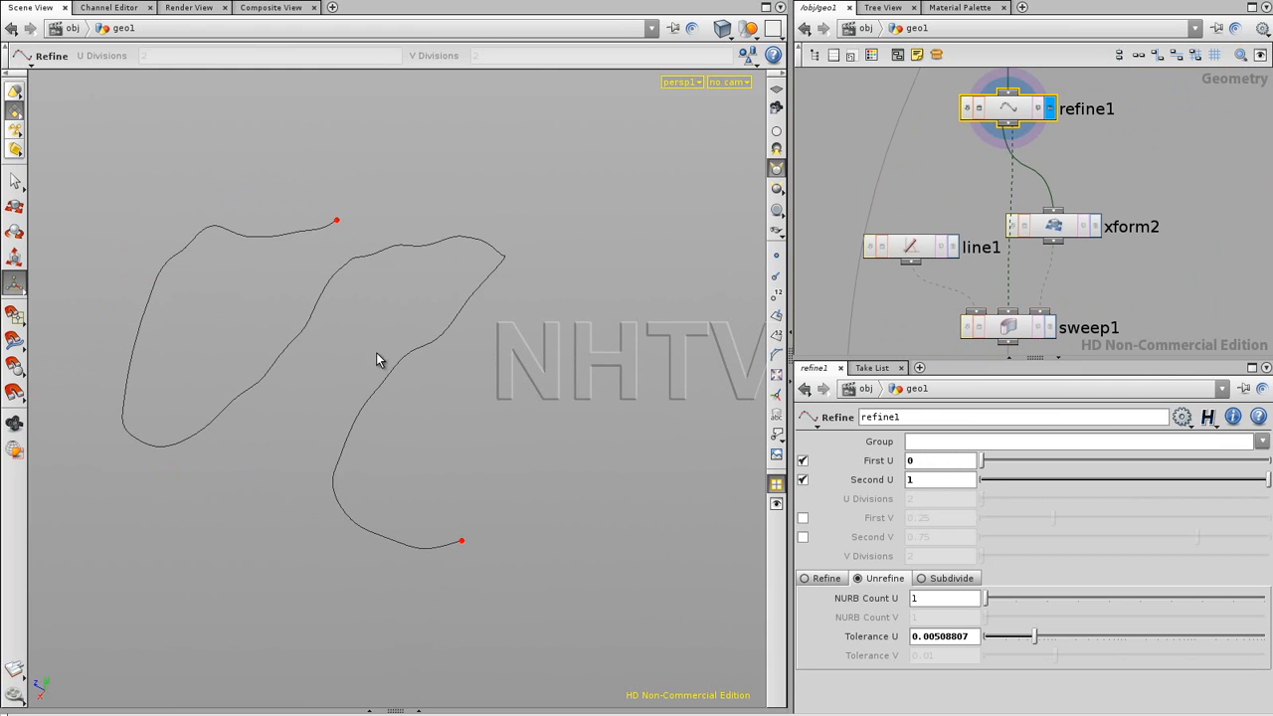
middle_drag(917, 298, 1007, 189)
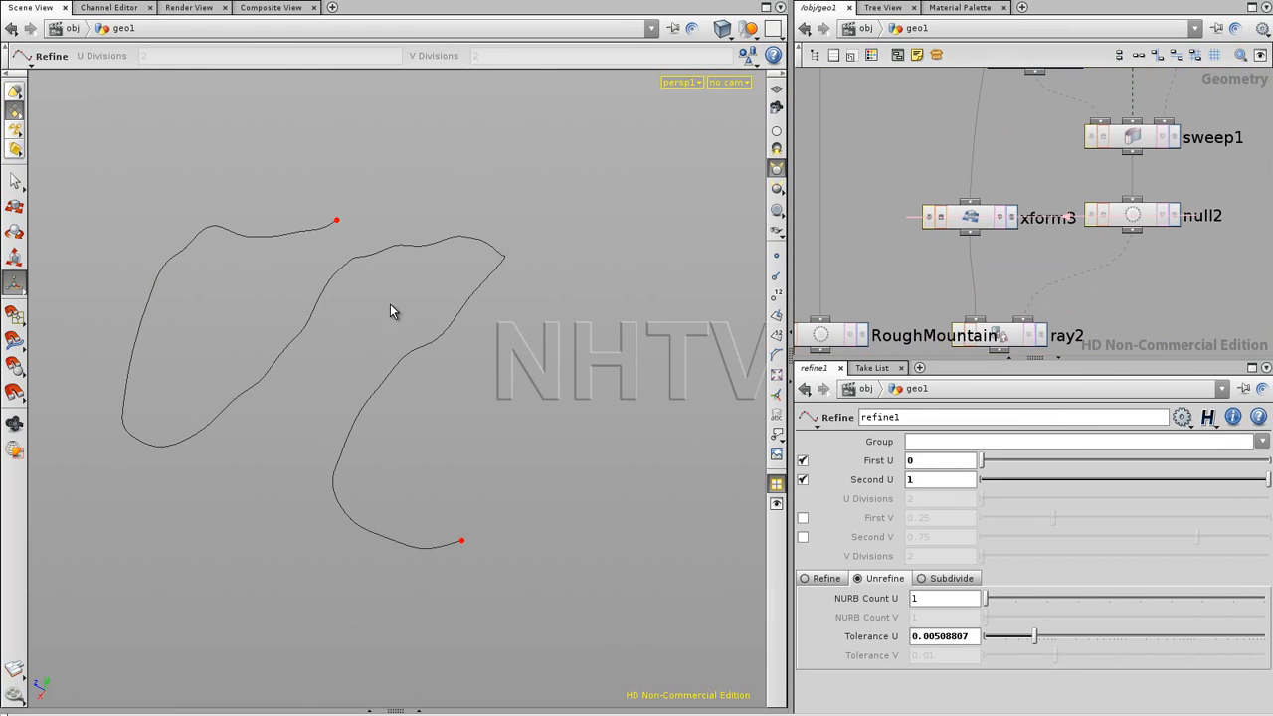
middle_drag(833, 334, 923, 219)
click(951, 292)
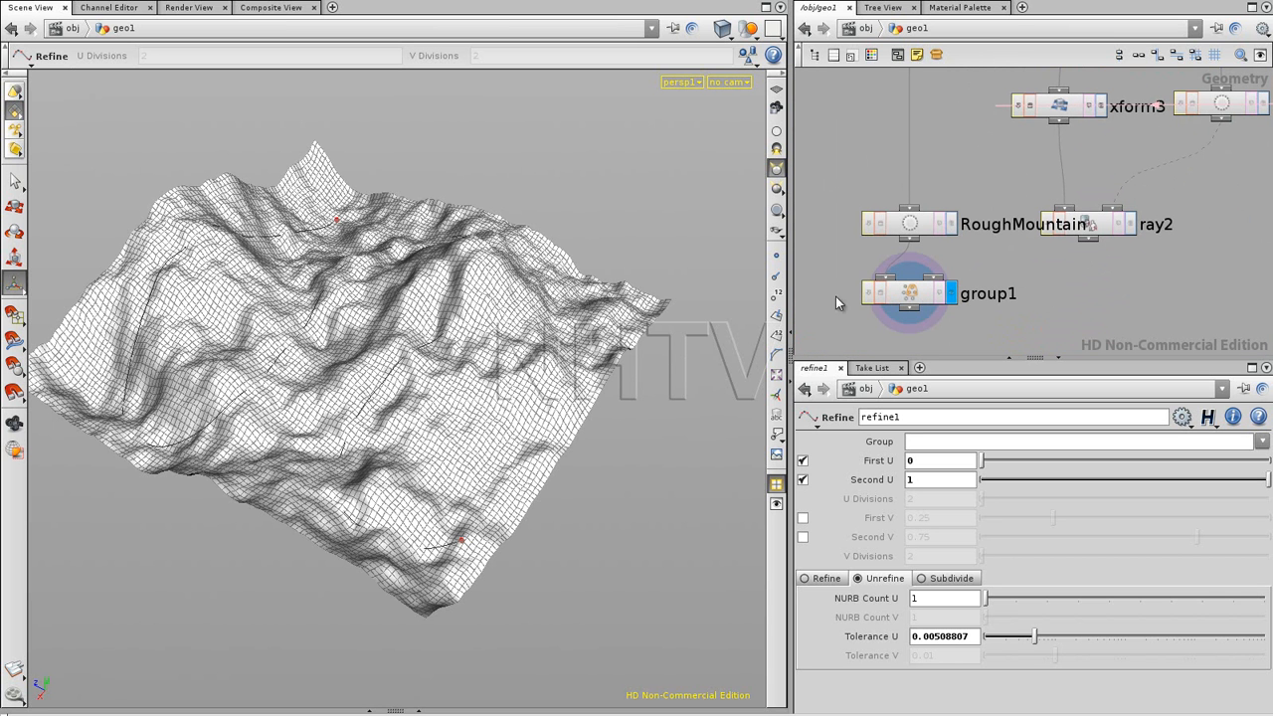
Move RoughMountain and group1 together away from ray2 in the network and select group1.
middle_drag(833, 189, 941, 229)
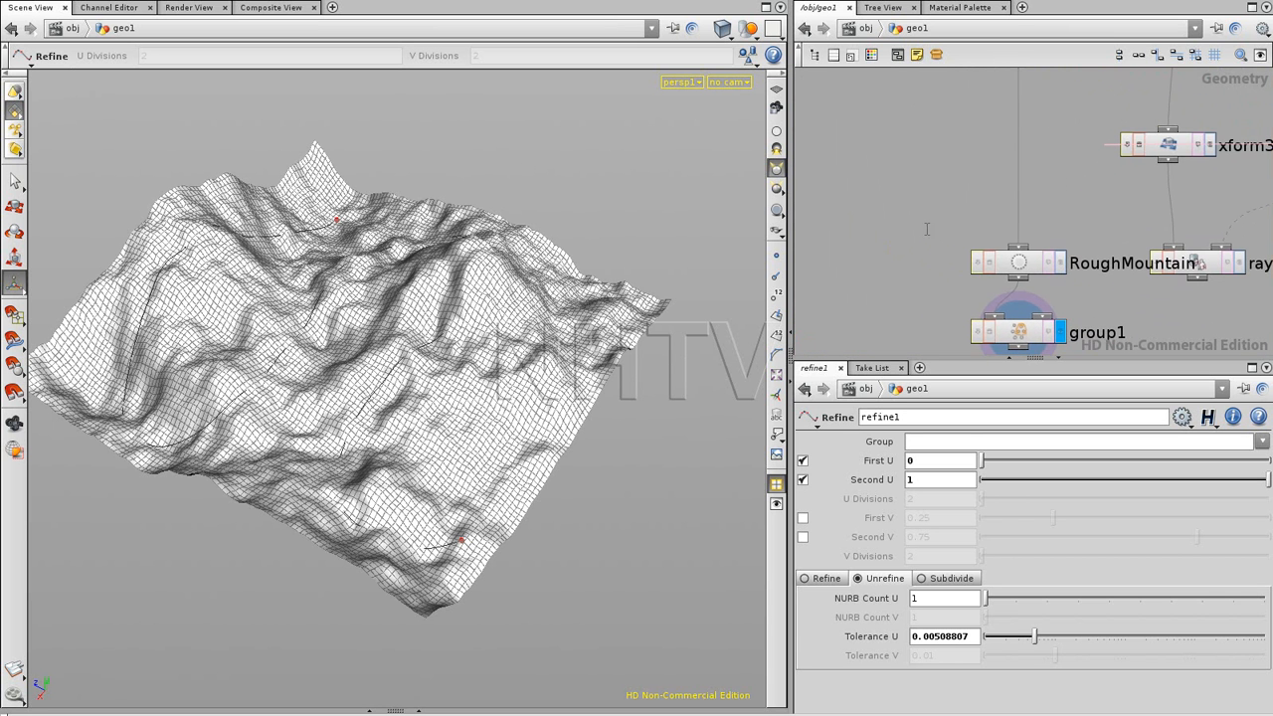
drag(932, 236, 1002, 332)
alt+drag(1028, 260, 935, 175)
click(927, 243)
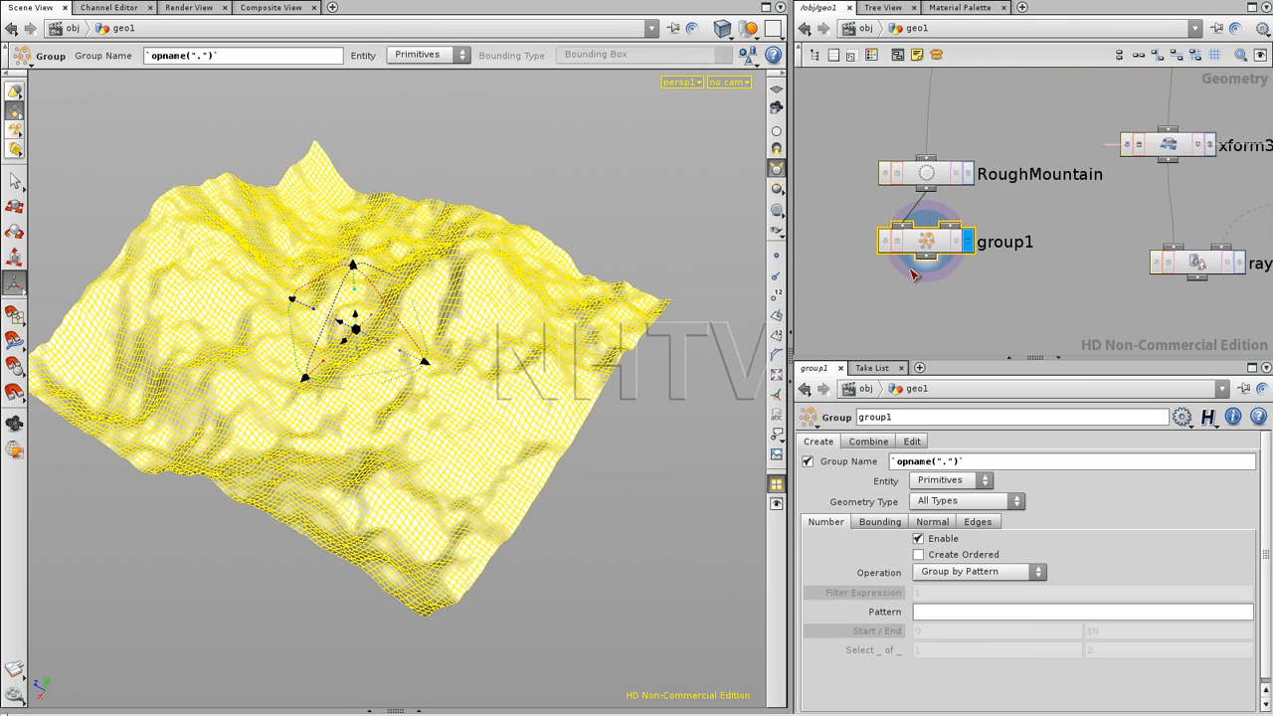
Set group1's Entity to Points and view the grouped terrain points up close.
alt+middle_drag(451, 344, 513, 360)
alt+right_drag(513, 360, 397, 417)
alt+drag(397, 417, 344, 231)
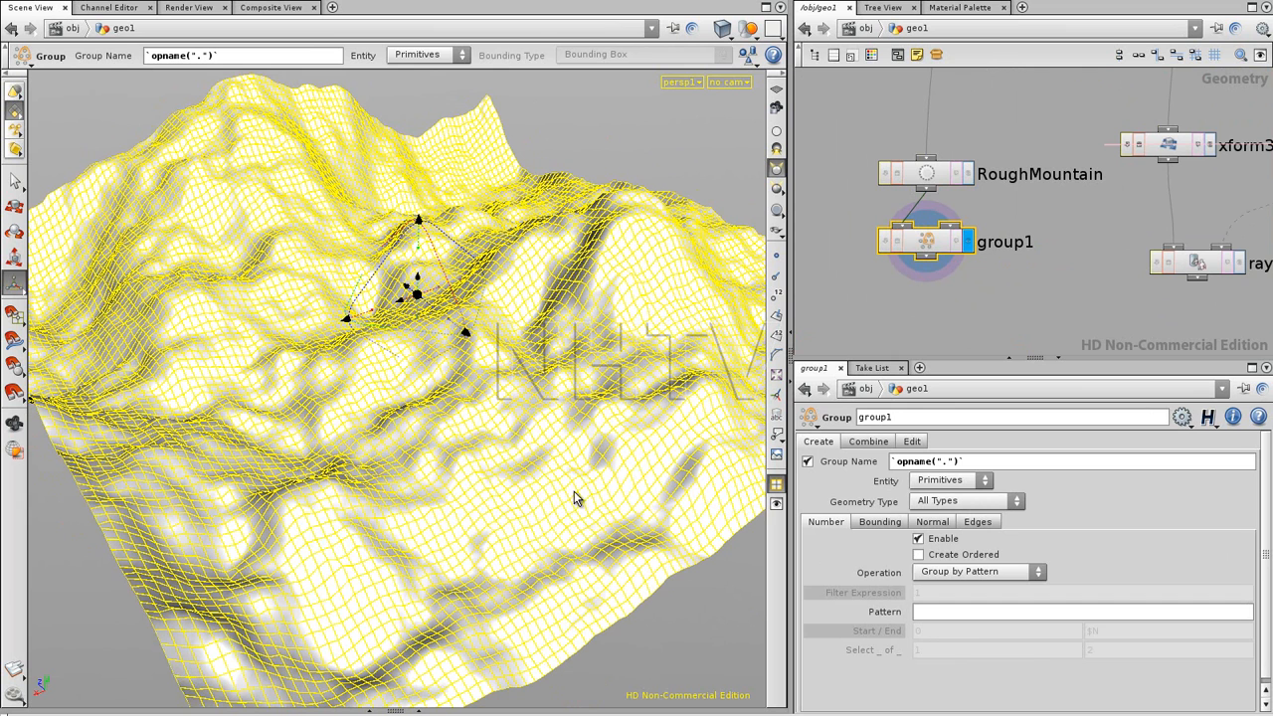
click(955, 483)
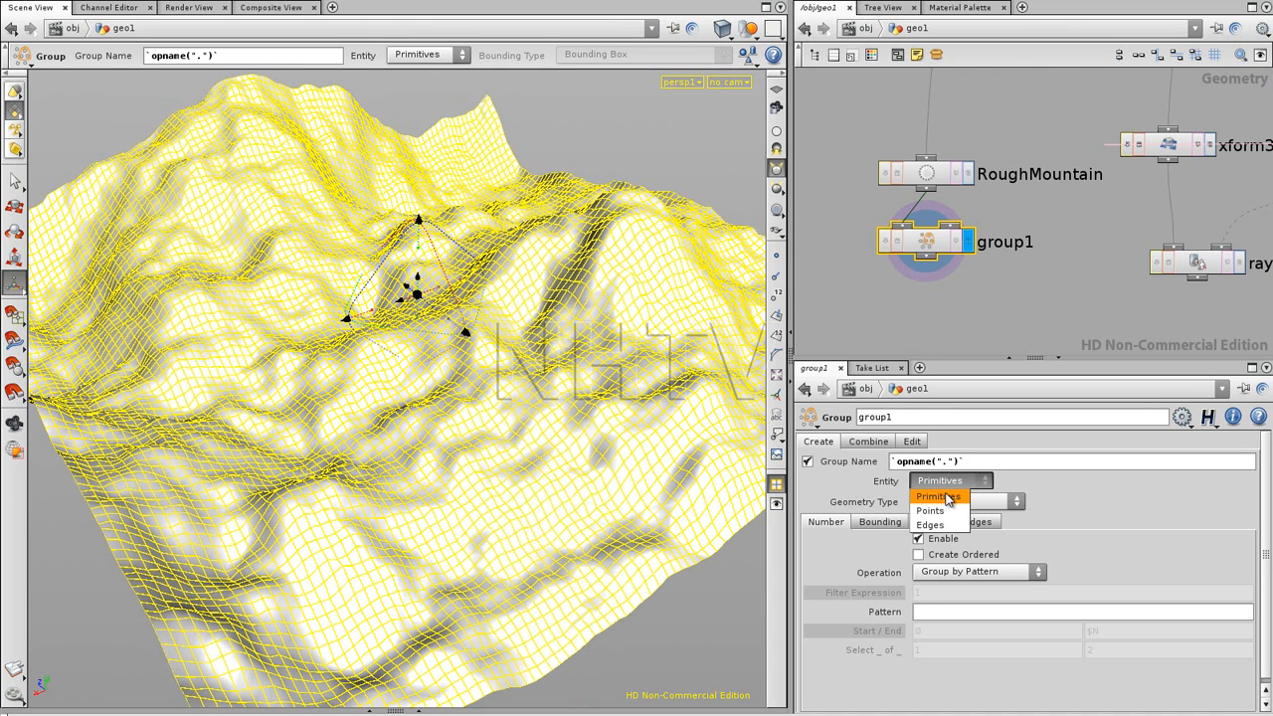
click(936, 510)
alt+drag(658, 426, 479, 419)
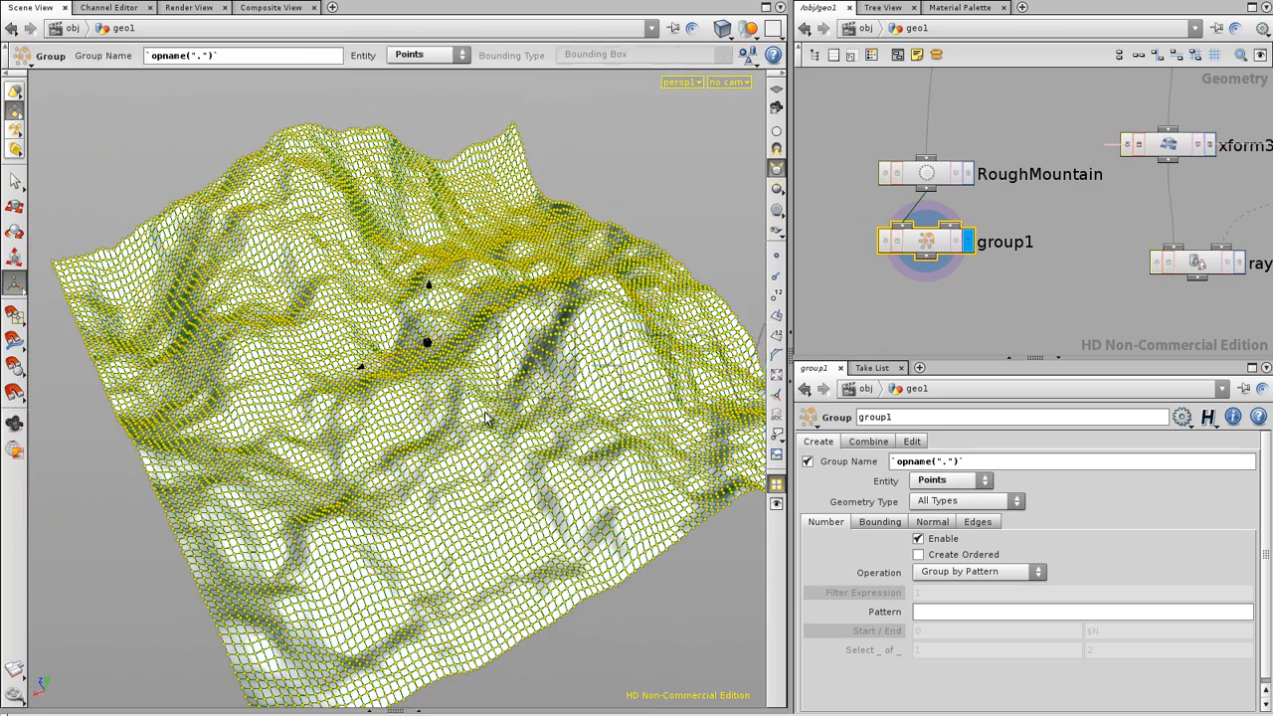
Disable group1's number-based grouping and enable its bounding-based grouping.
click(919, 539)
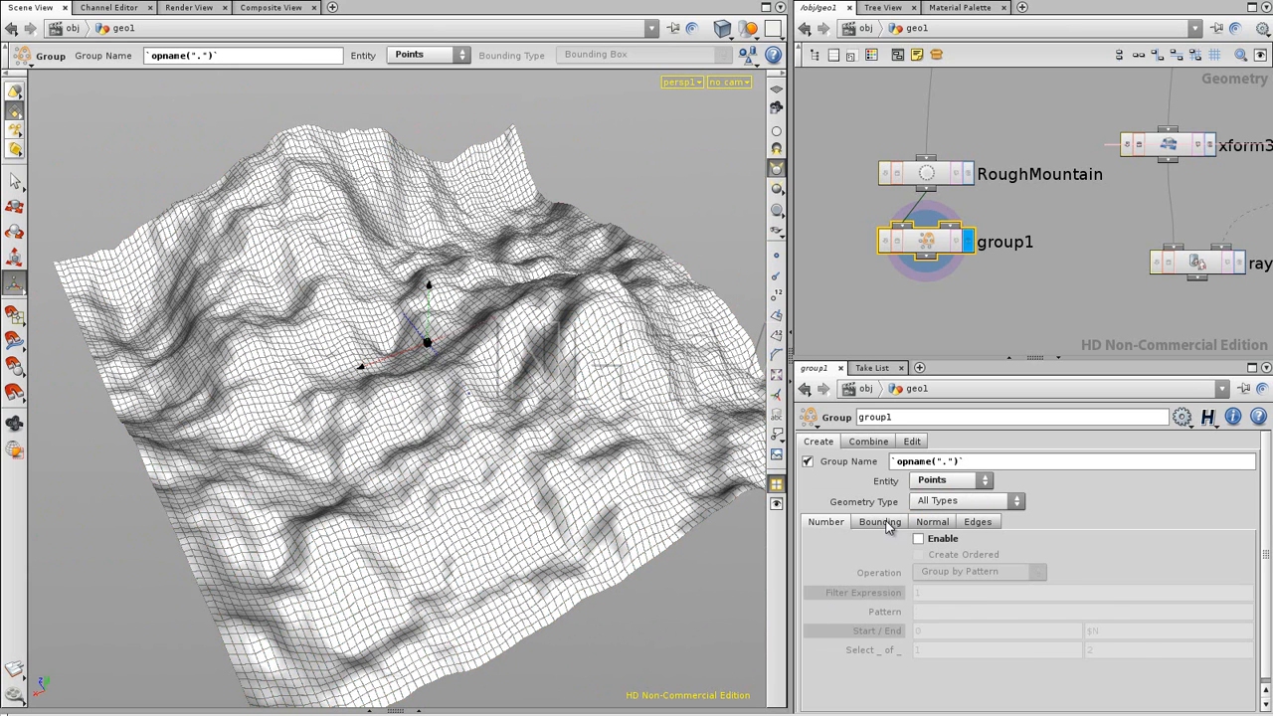
click(881, 522)
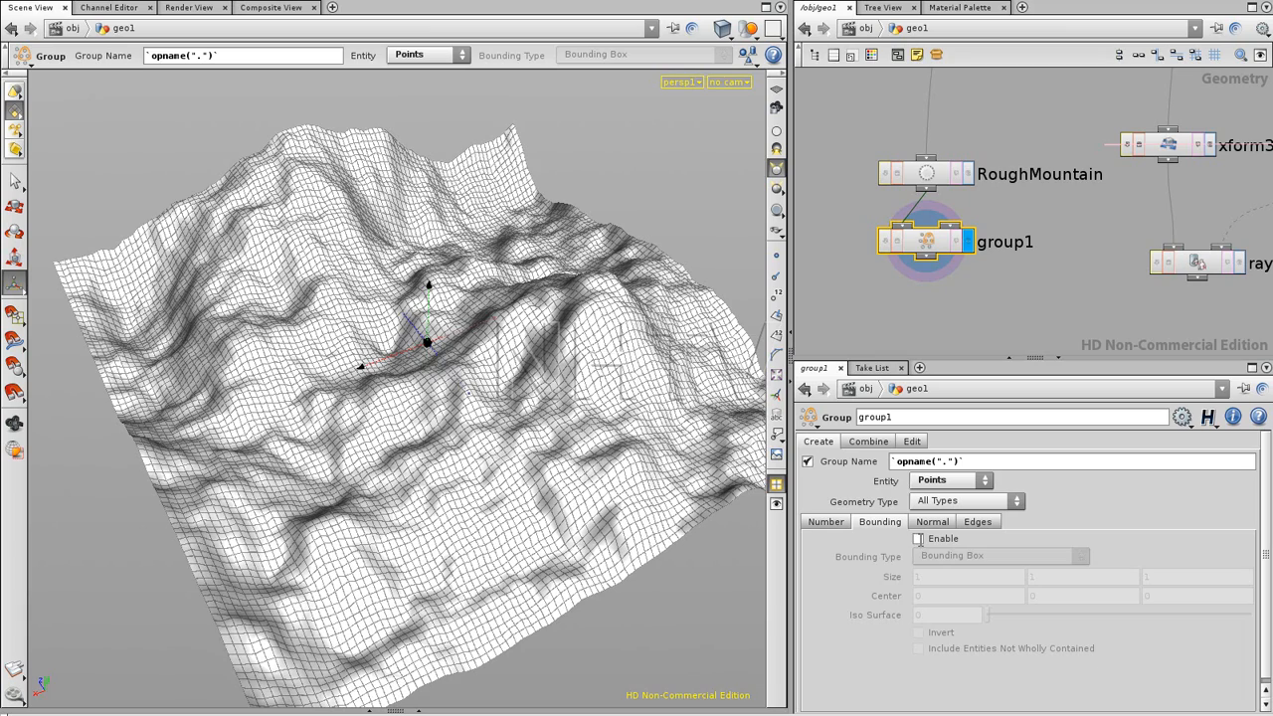
click(917, 539)
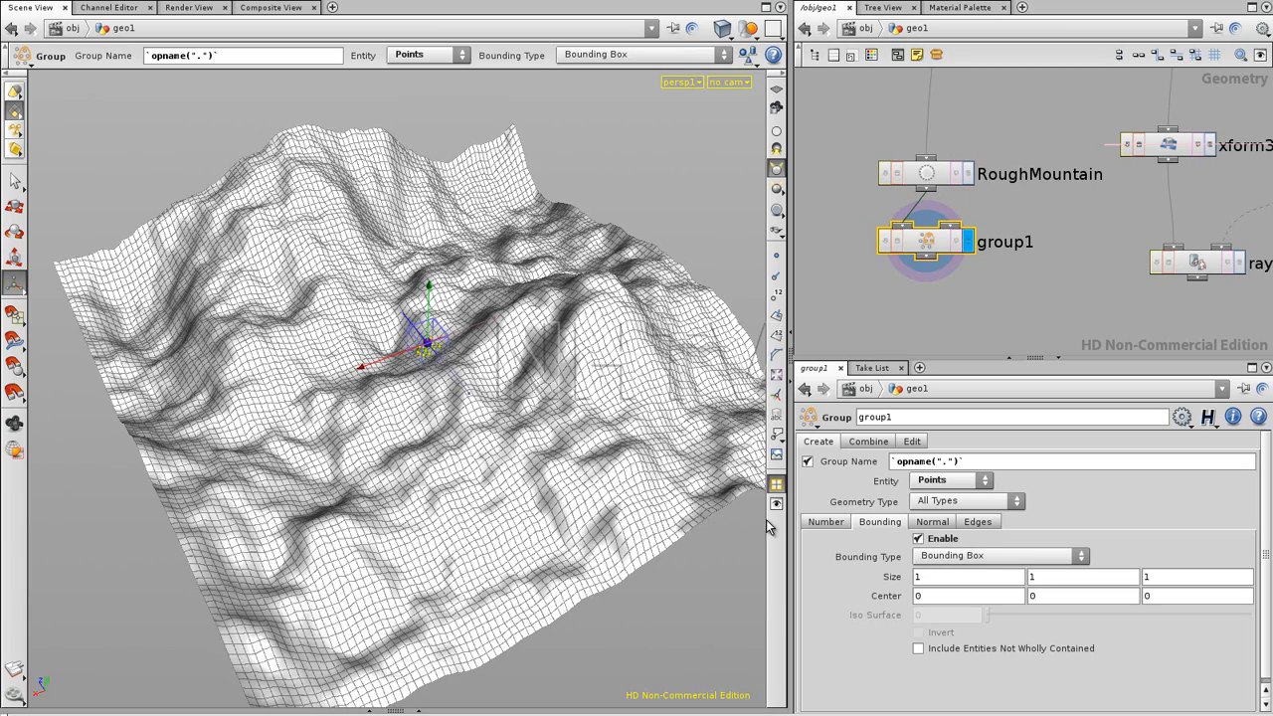
Enlarge group1's bounding box to 4 units in each direction and move it onto the far slope of the mountain.
alt+drag(276, 349, 444, 381)
alt+right_drag(443, 380, 571, 409)
alt+drag(571, 409, 537, 388)
alt+right_drag(537, 388, 418, 353)
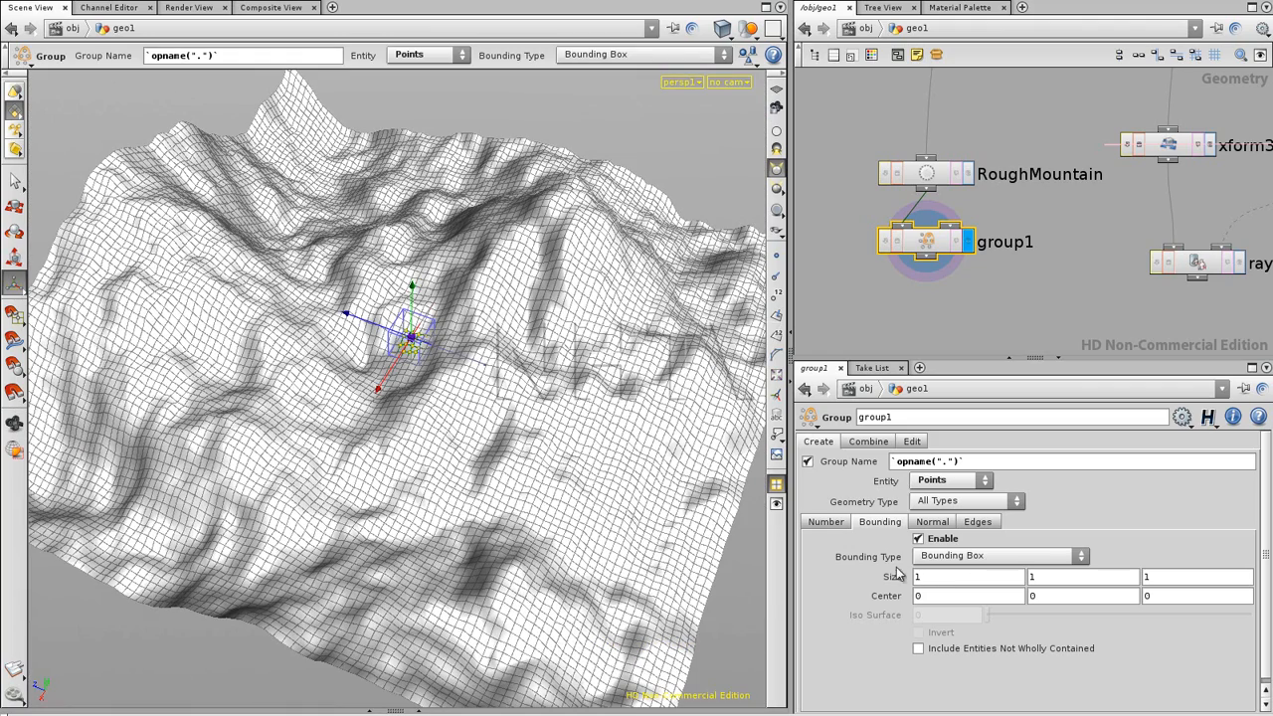
middle_drag(890, 577, 945, 553)
drag(414, 343, 244, 243)
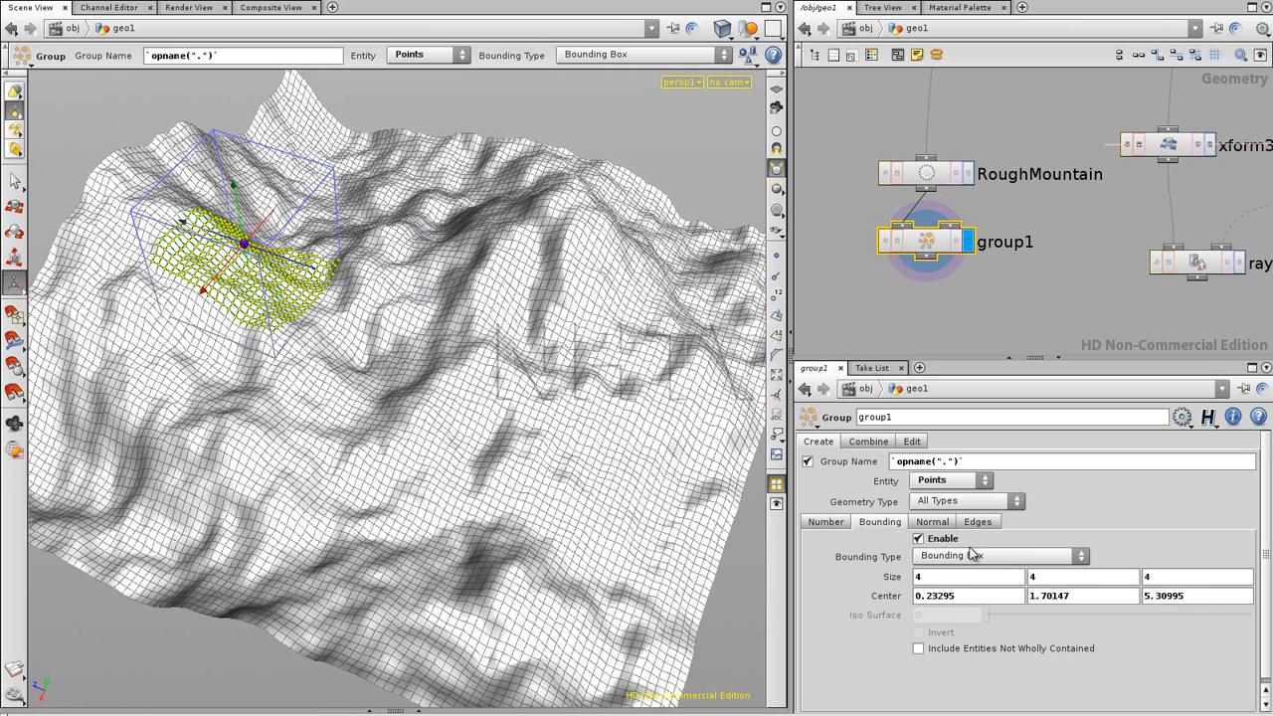
Change group1's bounding type to Bounding Sphere and move the sphere to the middle of the terrain.
click(971, 554)
click(955, 570)
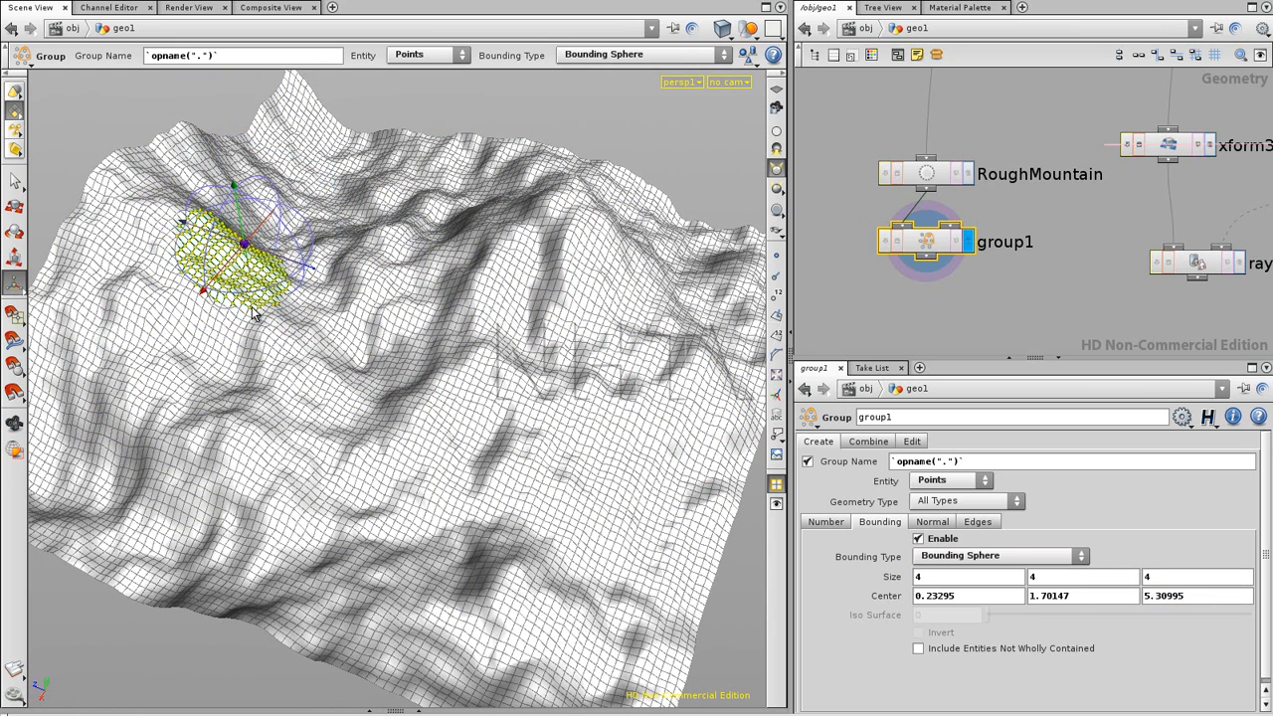
drag(244, 249, 370, 398)
Set group1's bounding type to Bounding Object (points only), move the node further below RoughMountain and check its node information.
click(972, 555)
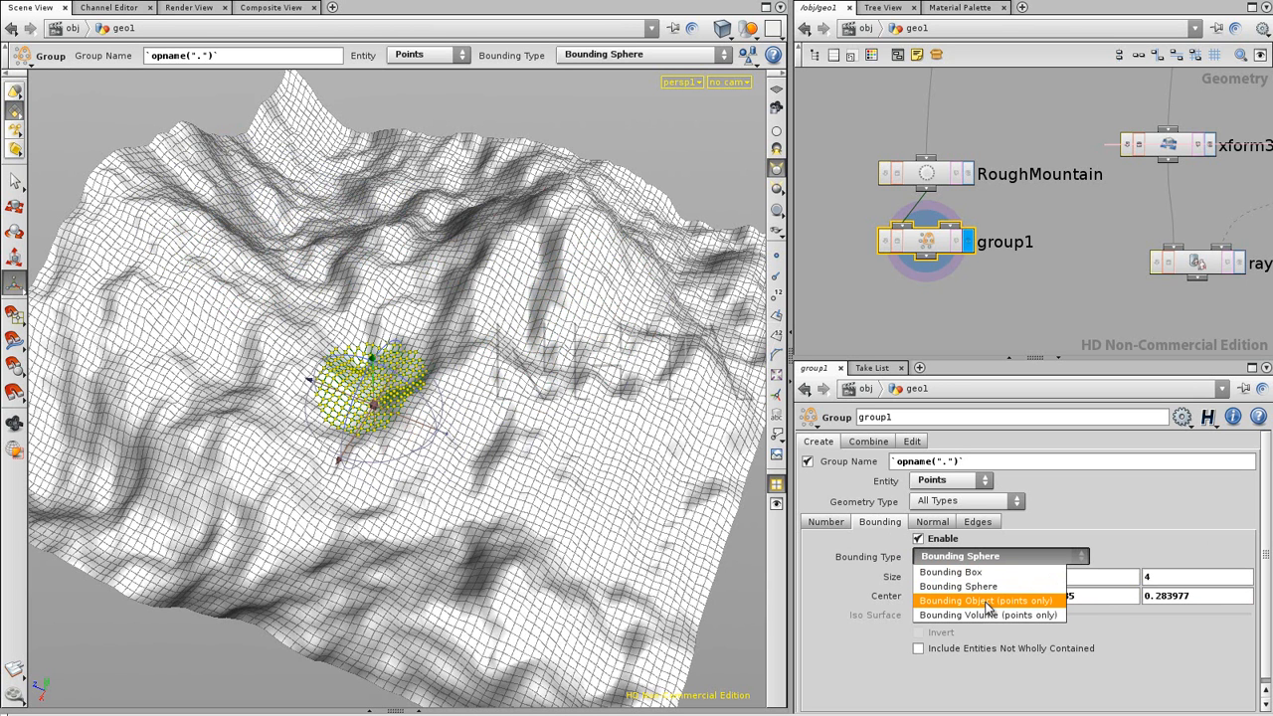
click(987, 601)
drag(920, 238, 920, 284)
click(1007, 223)
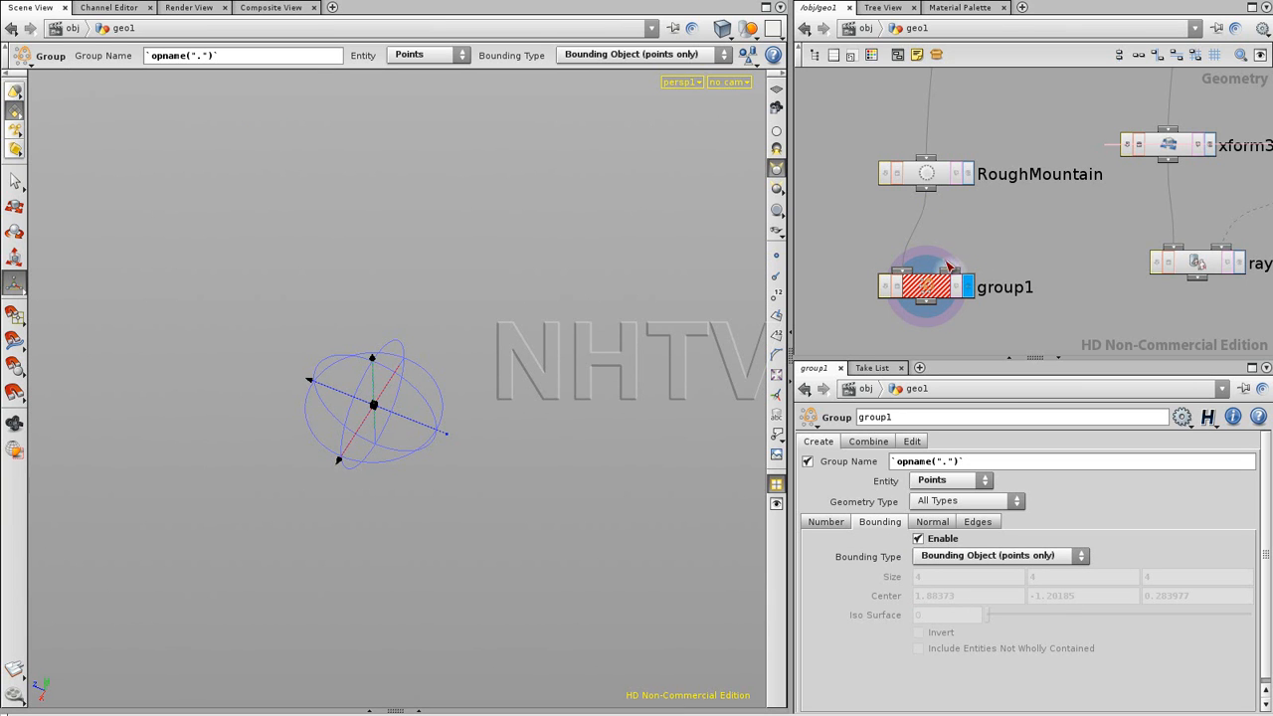
middle_click(923, 287)
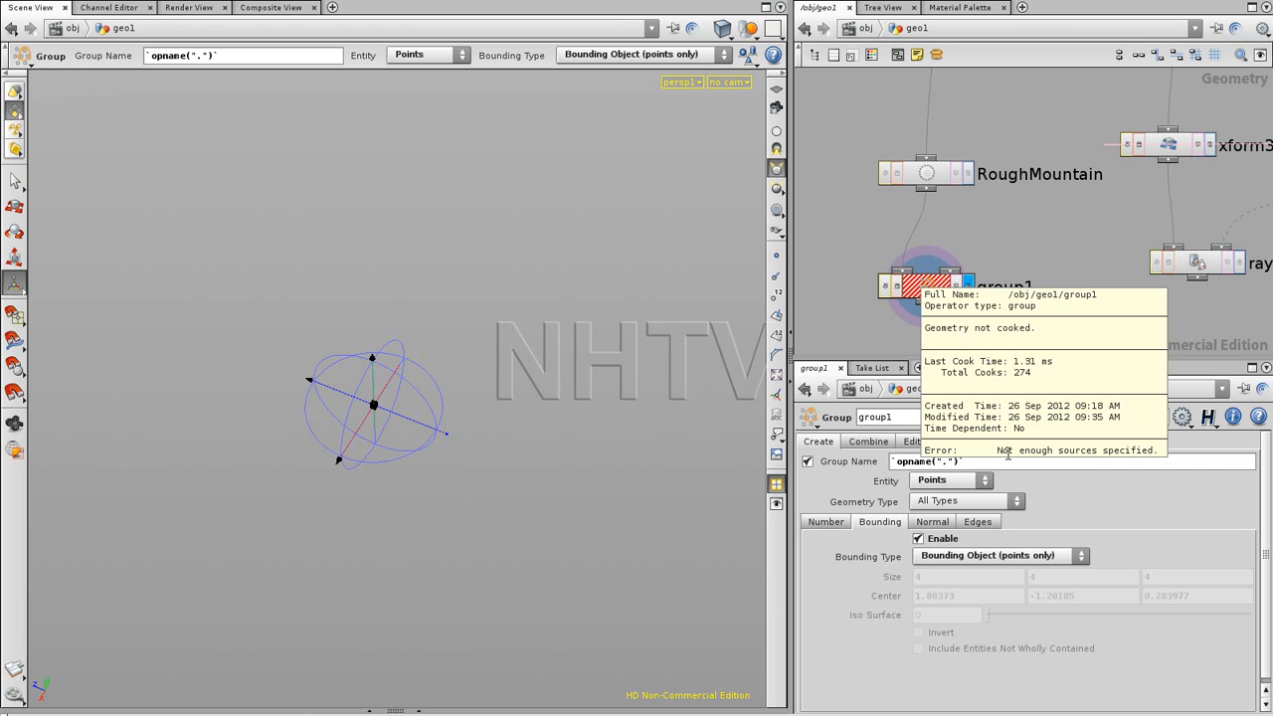
Display refine1 and then sweep1 to review the road curve and its swept surface.
middle_drag(1065, 235, 1047, 287)
scroll(1046, 286, down, 4)
middle_drag(1074, 189, 945, 266)
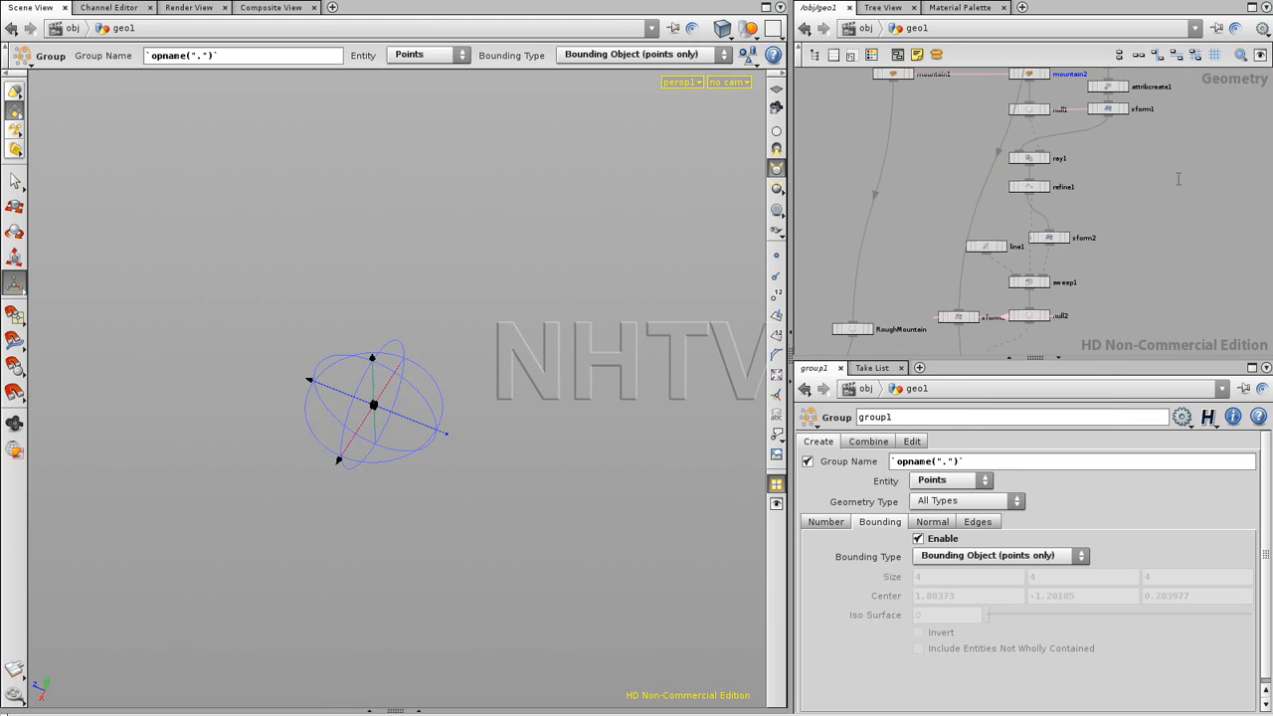
scroll(1094, 217, up, 3)
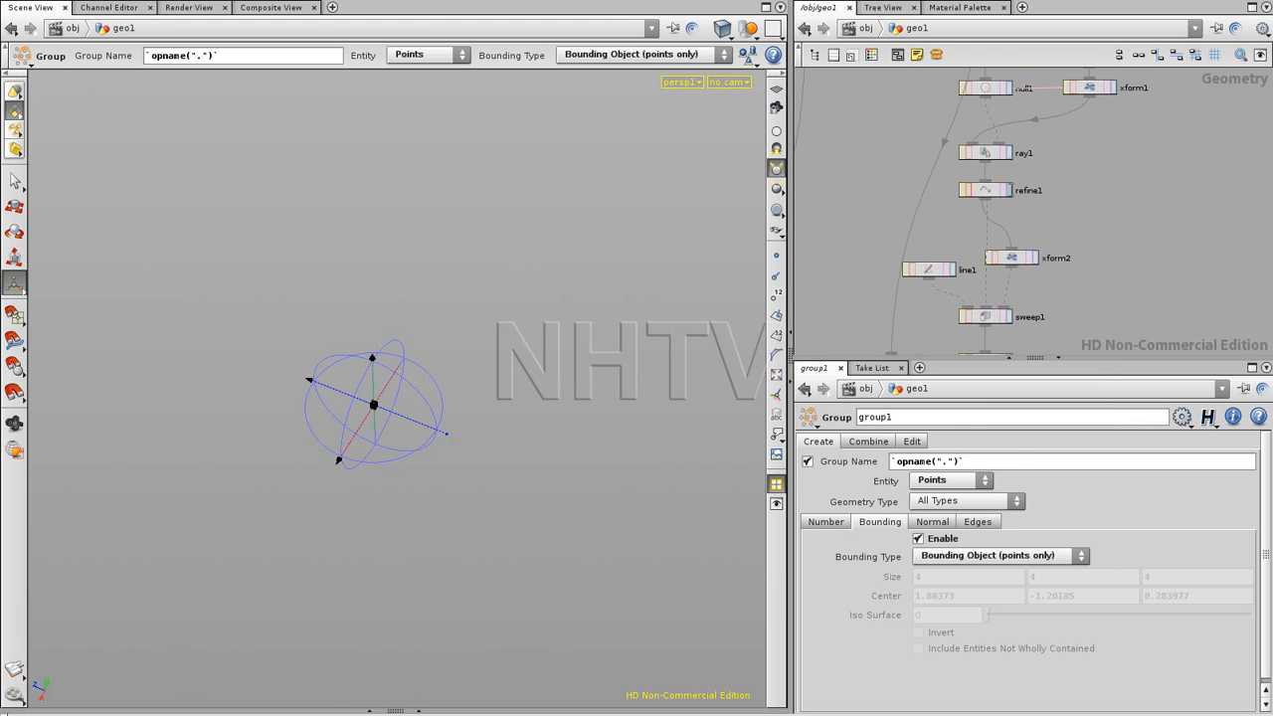
click(1009, 190)
click(984, 189)
middle_drag(1113, 254, 1100, 211)
click(995, 274)
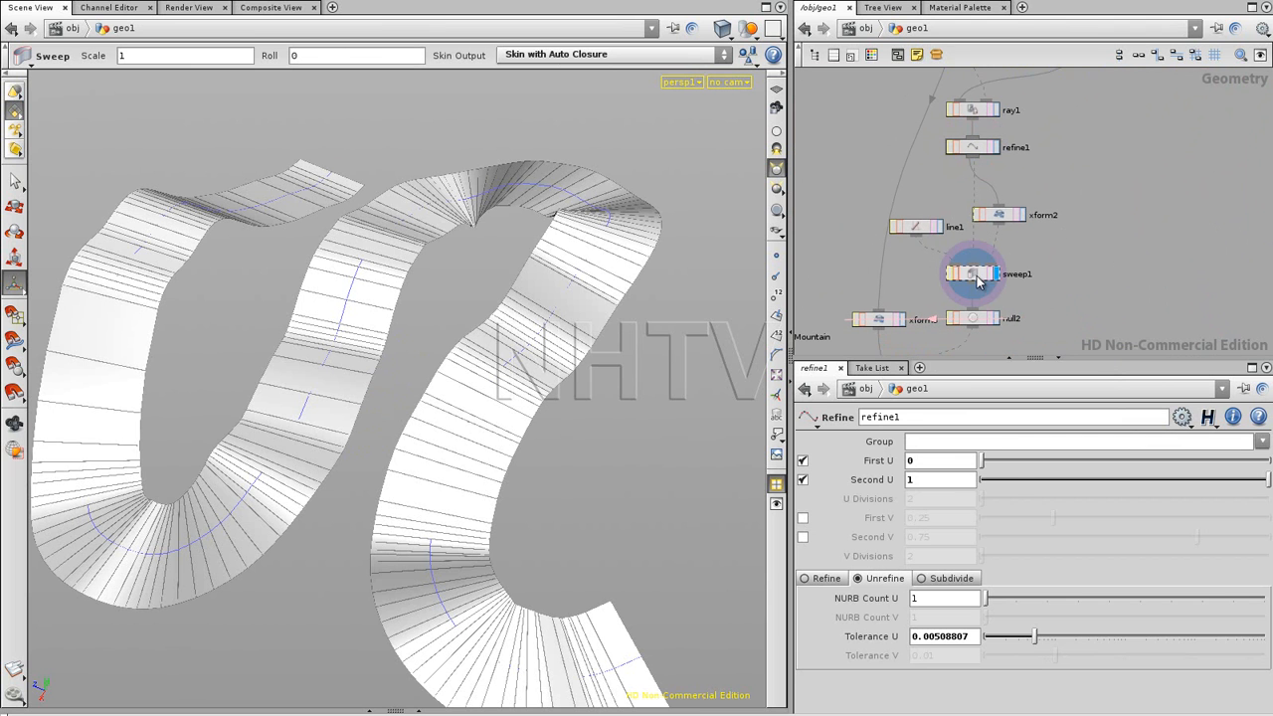
click(984, 277)
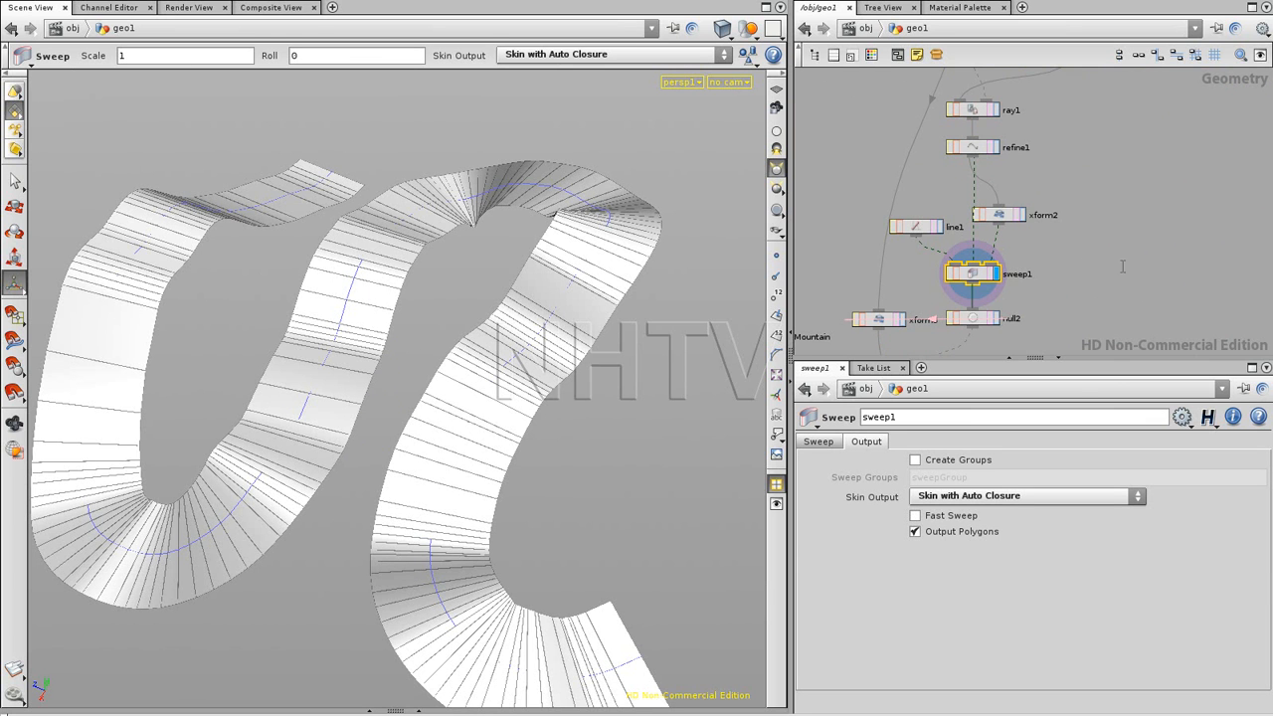
Add a Grid node in the free space beside xform2 and sweep1.
middle_drag(1118, 266, 1060, 257)
key(Tab)
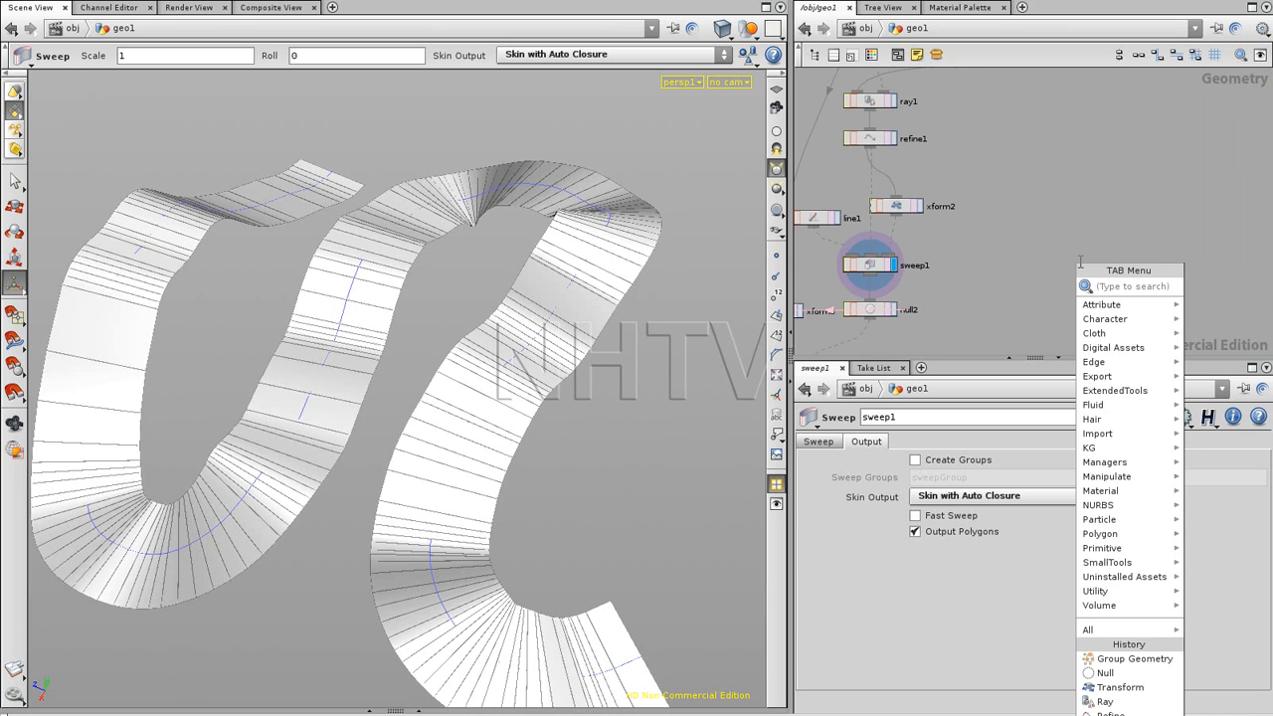
text(Grid)
key(Return)
click(1034, 246)
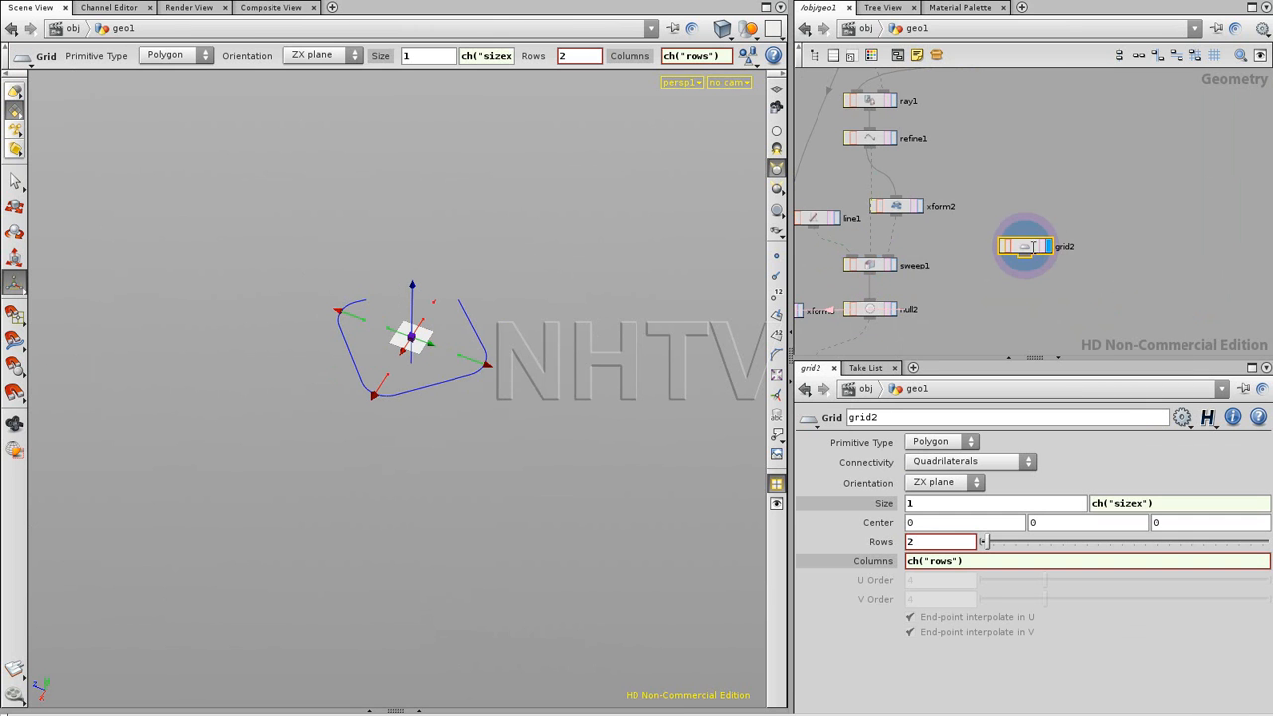
drag(1034, 246, 1018, 231)
click(997, 291)
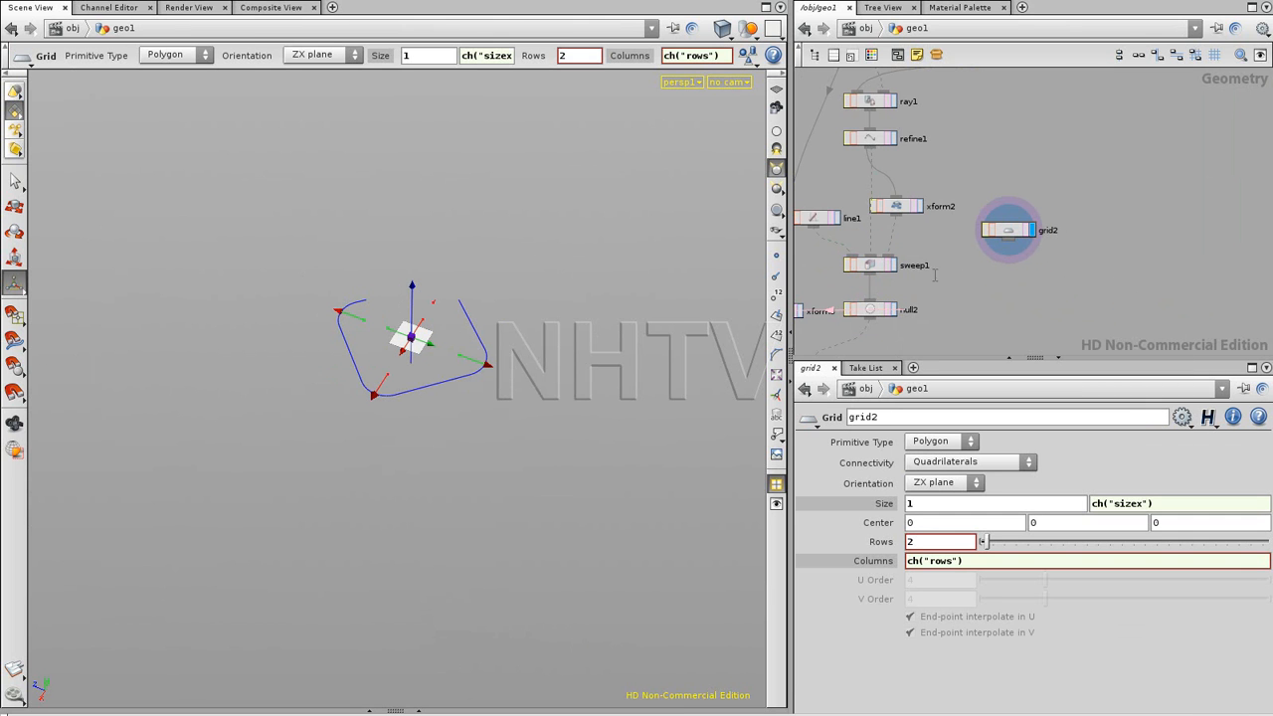
Duplicate xform2 and sweep1, delete the copied transform, feed xform2 into the sweep copy and place it below grid2.
drag(944, 279, 874, 214)
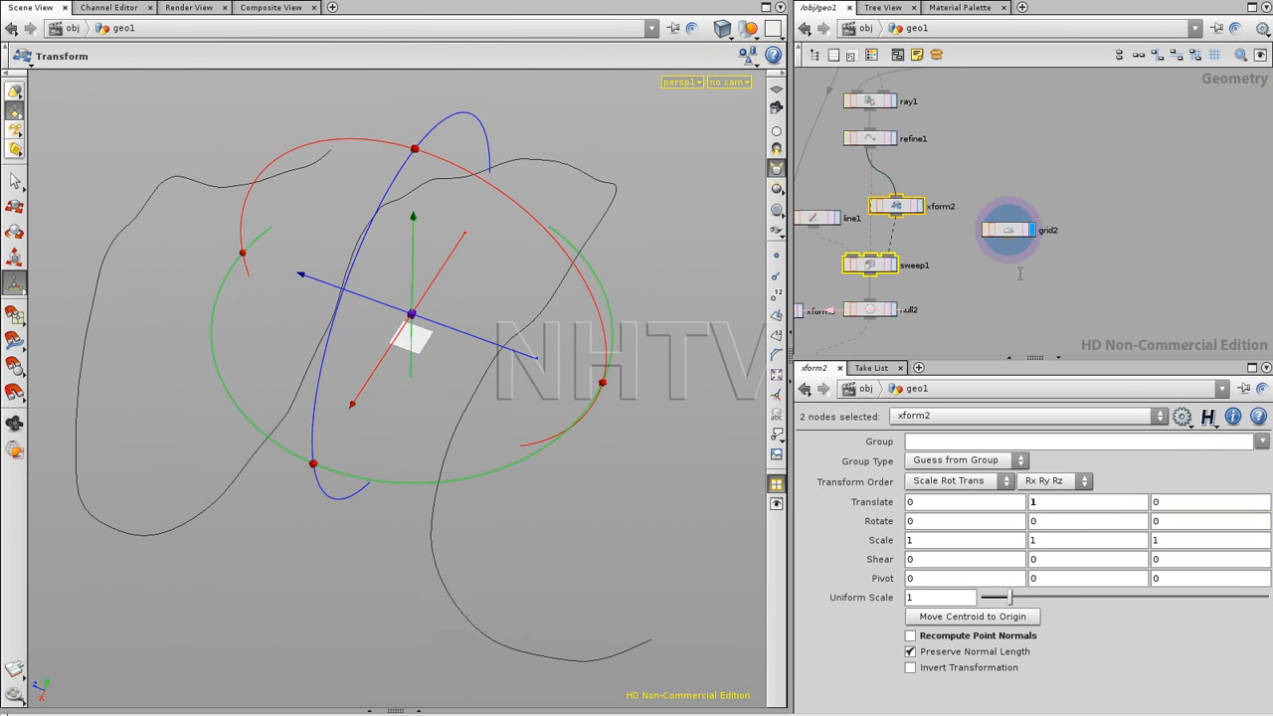
key(ctrl+v)
drag(1051, 273, 1052, 283)
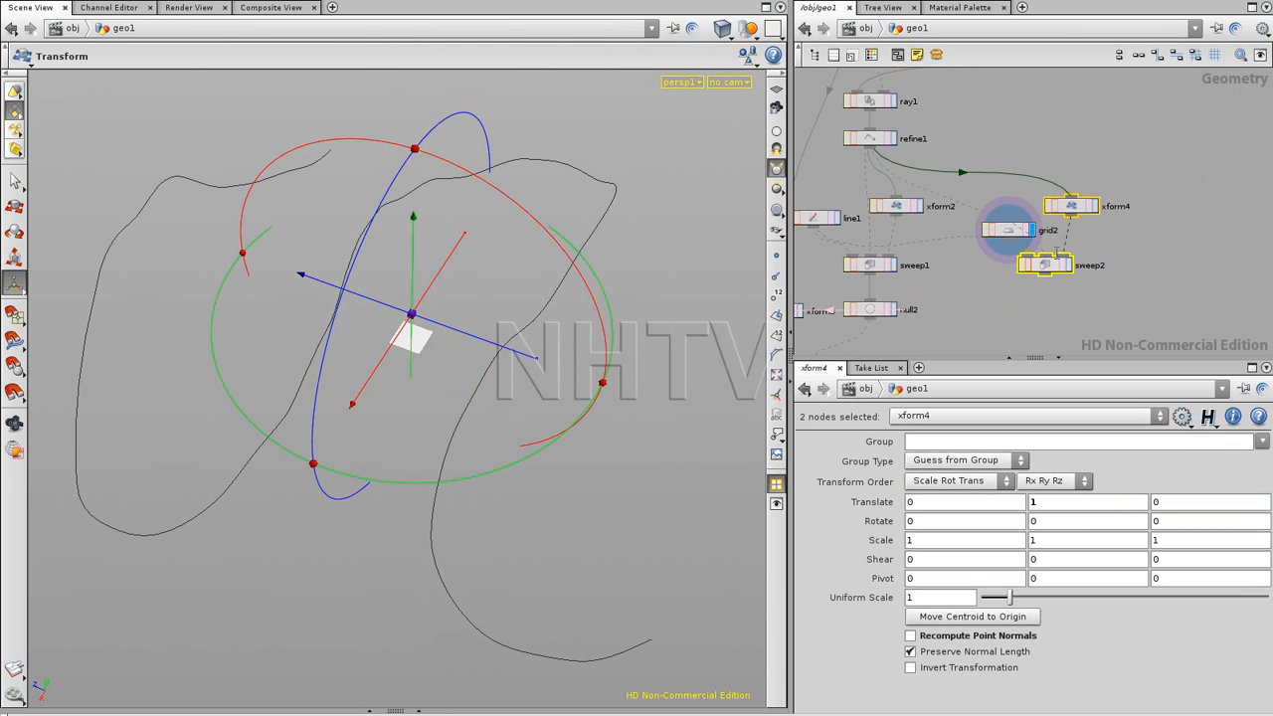
click(1081, 207)
key(Delete)
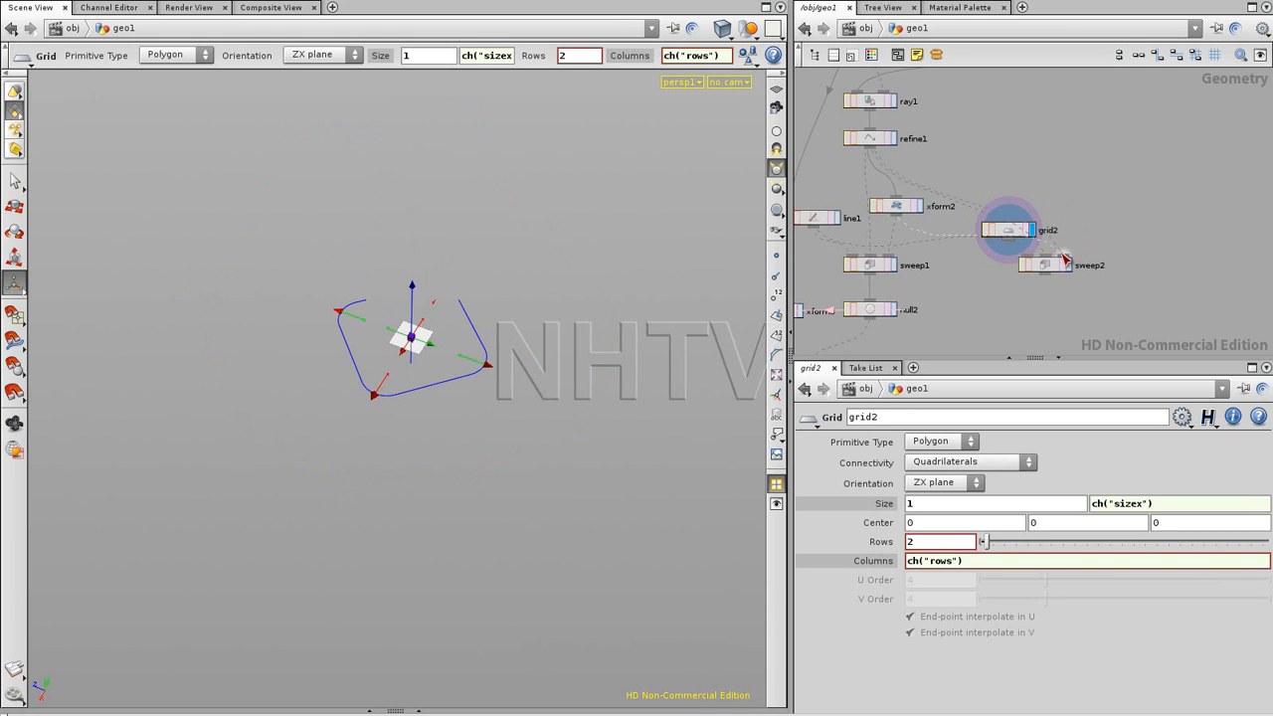
drag(1023, 269, 1004, 278)
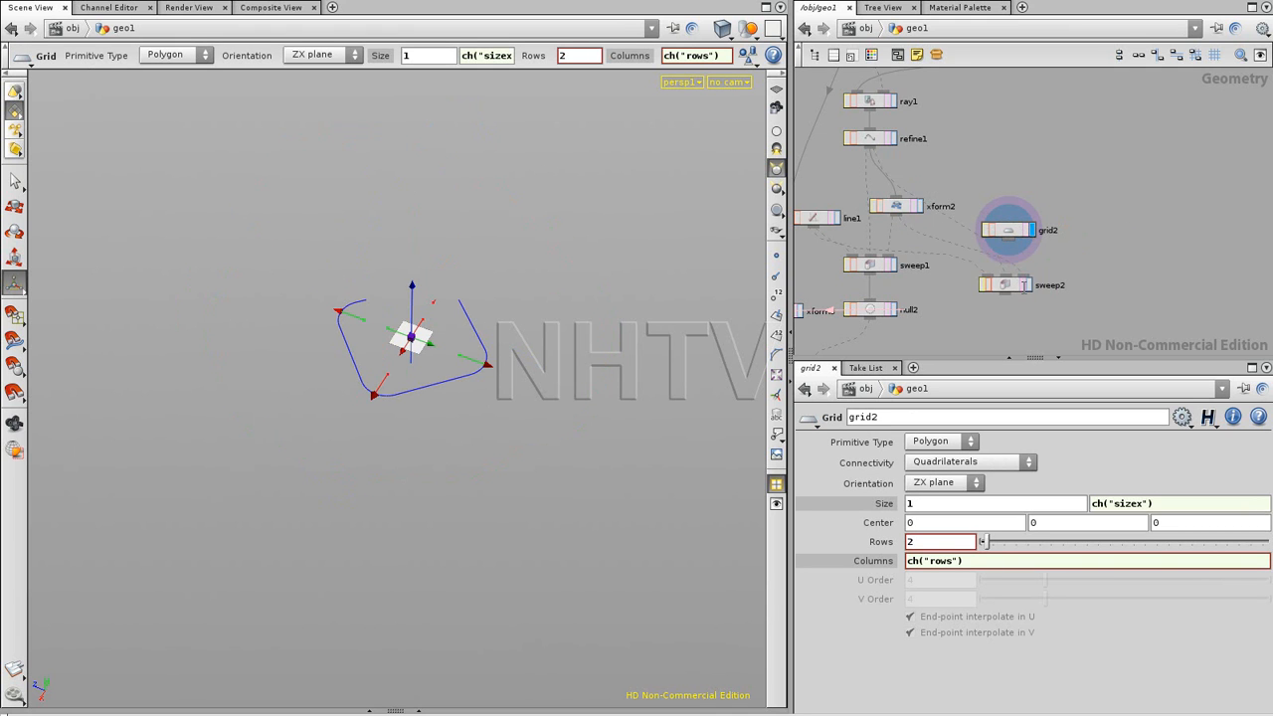
Display sweep2, connect grid2 as its cross-section input and move grid2 slightly higher above it.
click(1027, 284)
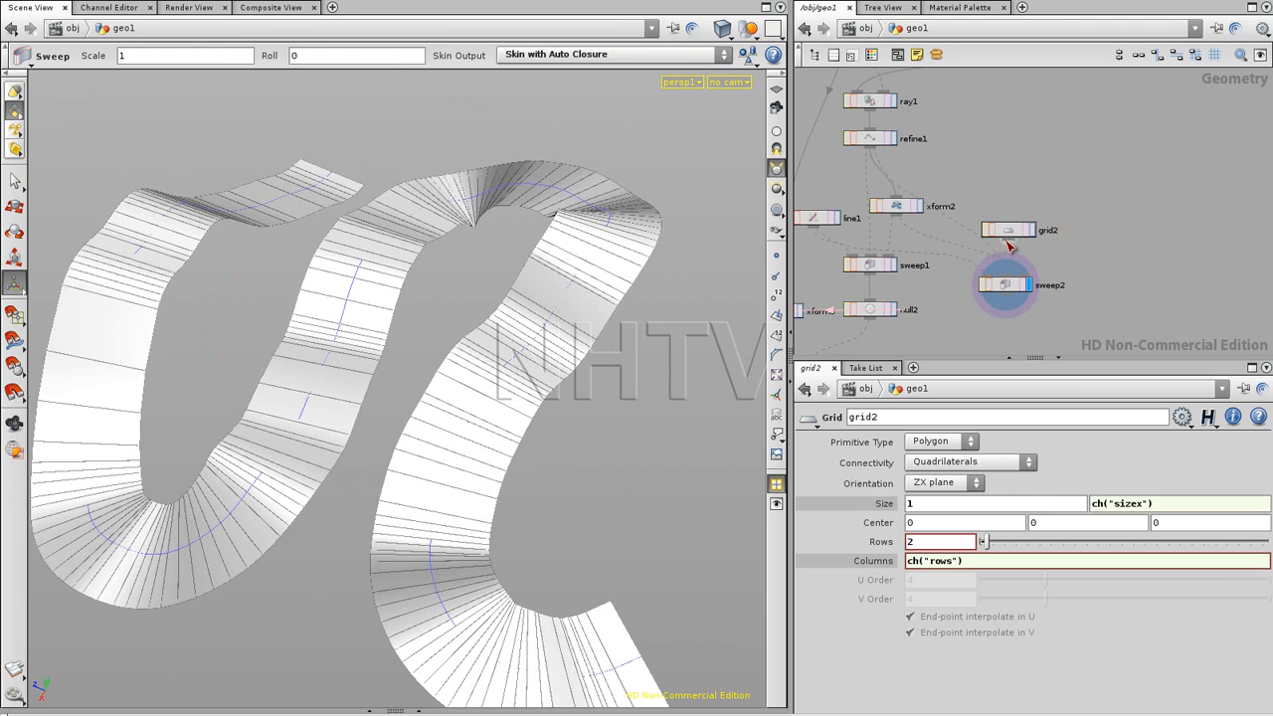
drag(1005, 248, 984, 280)
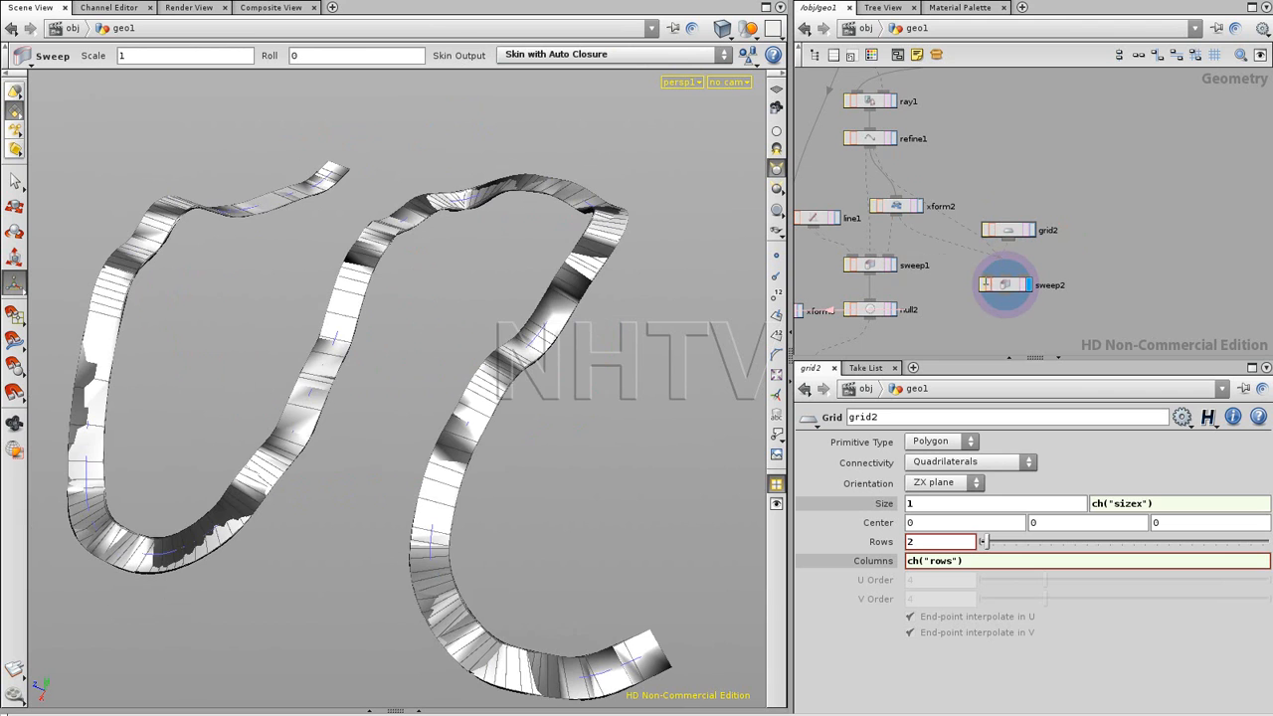
drag(1018, 231, 1012, 212)
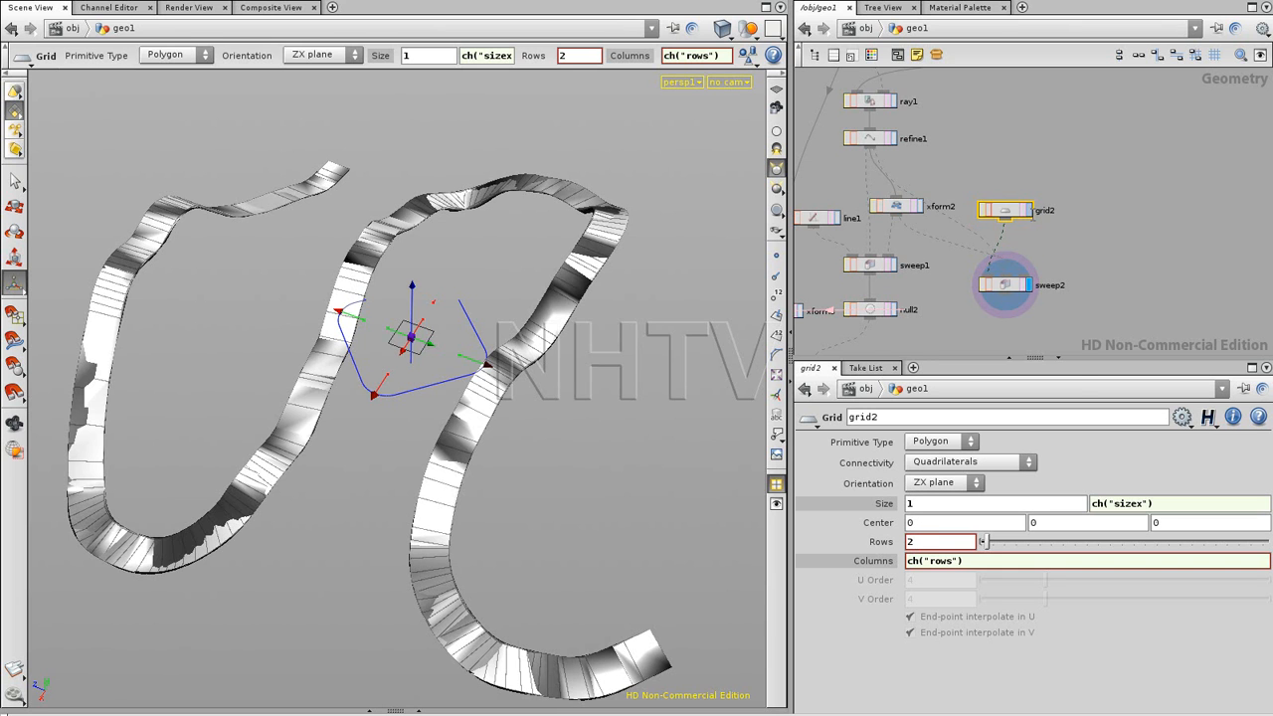
Remove the expression from grid2's second Size value and inspect the swept shape from the side.
ctrl+shift+click(1150, 504)
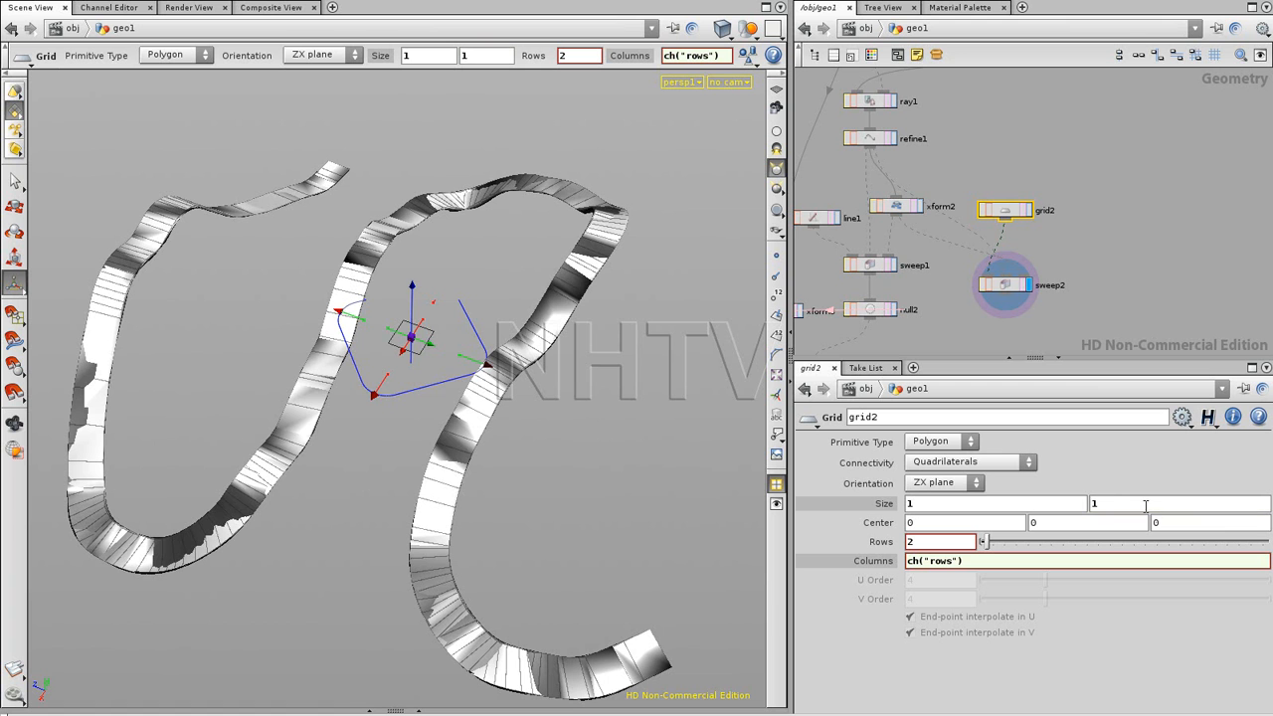
click(1115, 281)
key(Escape)
drag(582, 486, 395, 370)
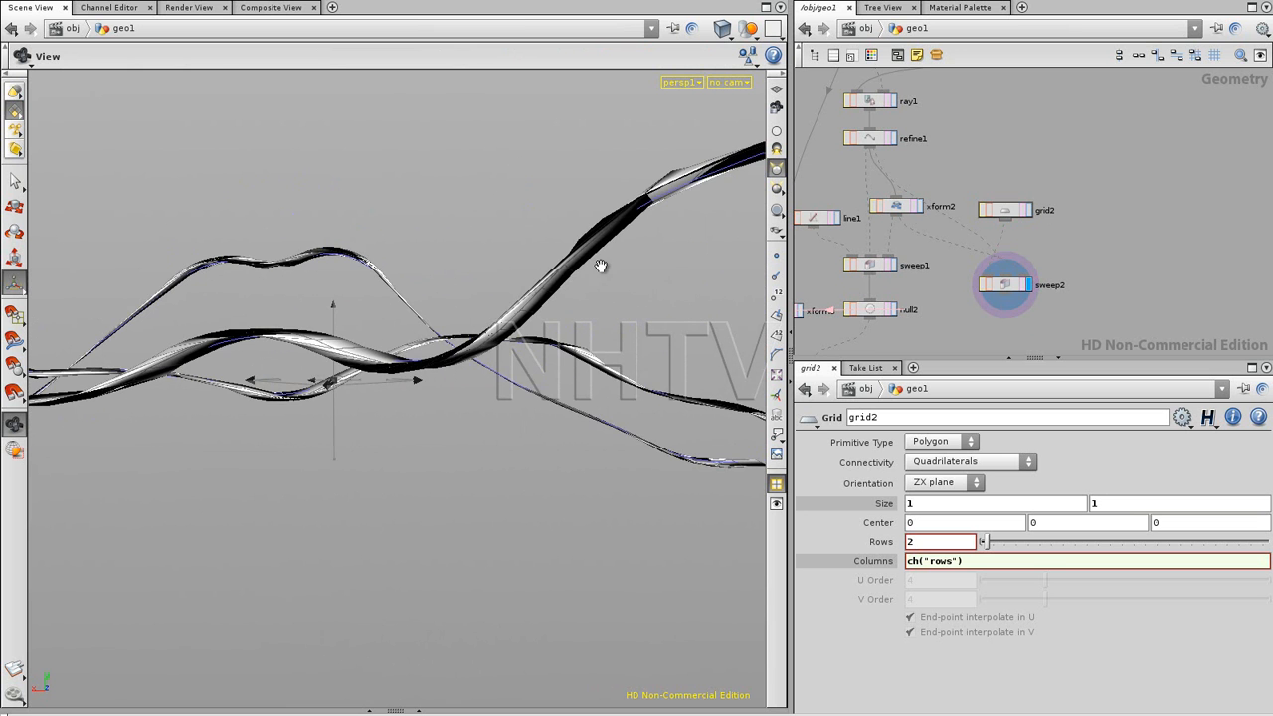
drag(630, 301, 239, 448)
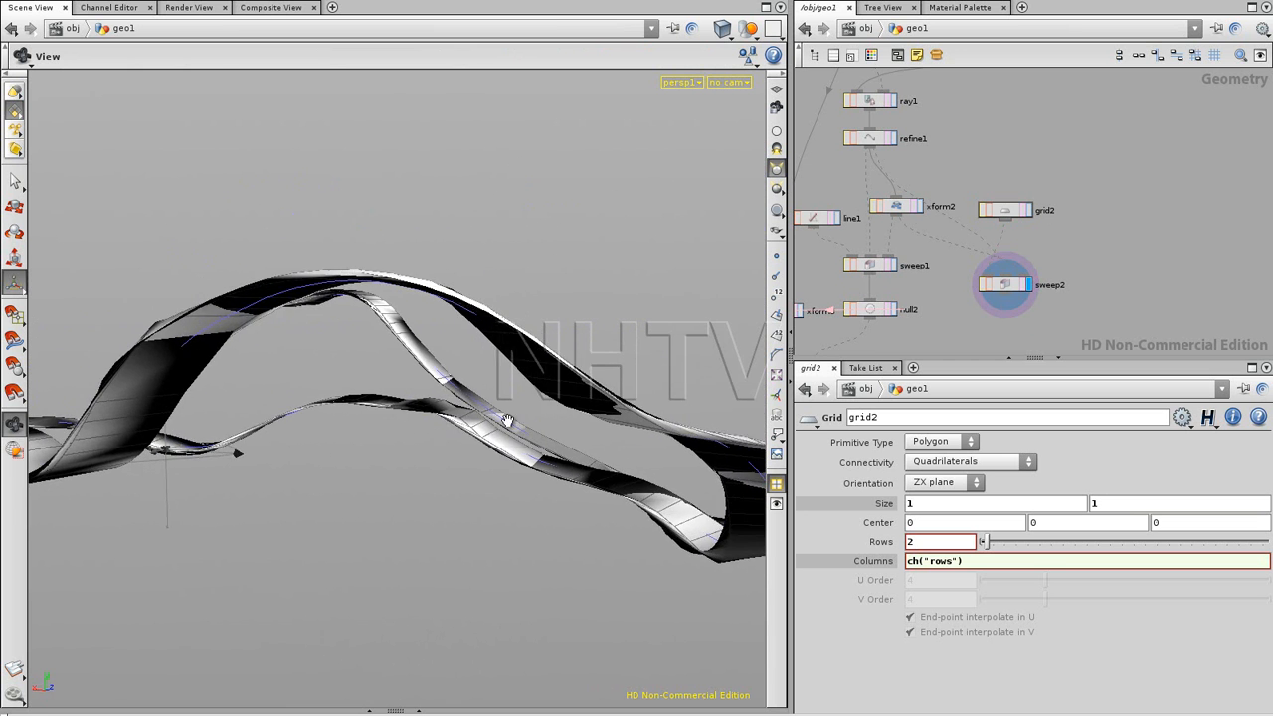
key(Return)
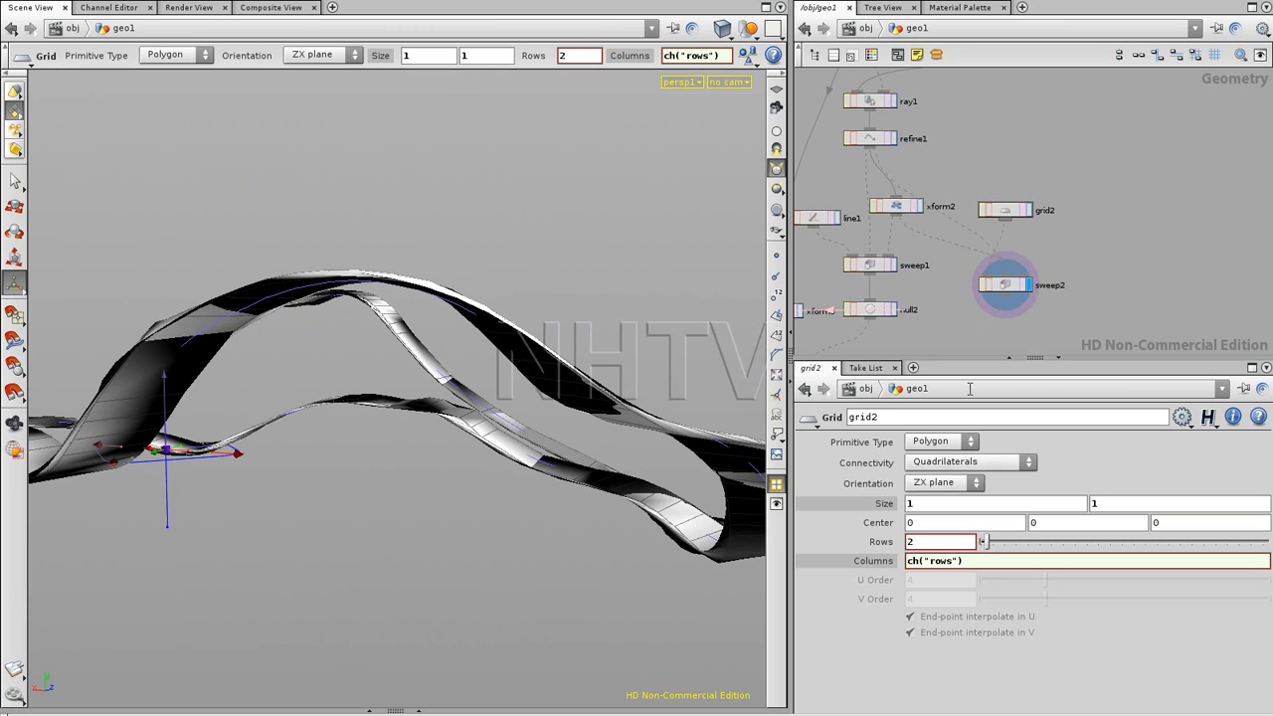
Set grid2's orientation to XY plane and inspect the resulting tube along the road from several angles.
click(927, 483)
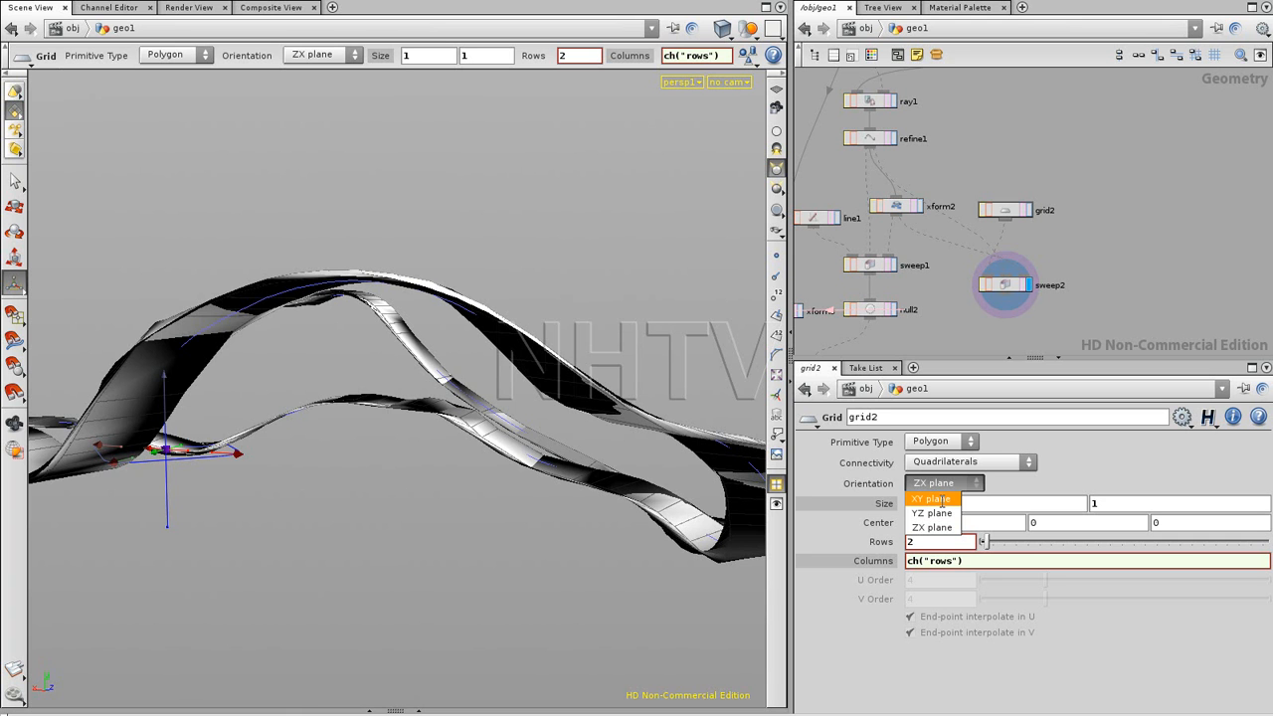
click(941, 500)
key(Escape)
drag(384, 292, 406, 444)
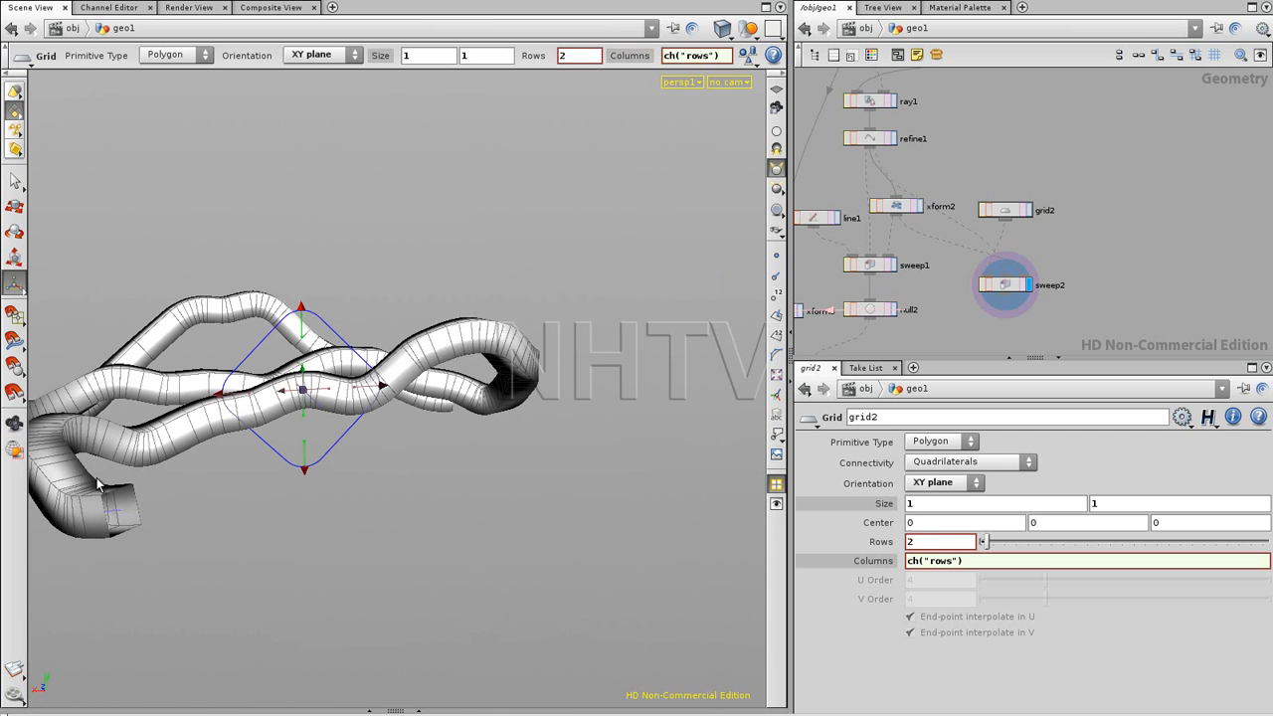
key(Escape)
drag(394, 405, 447, 343)
key(Return)
key(Escape)
drag(276, 416, 503, 420)
key(Return)
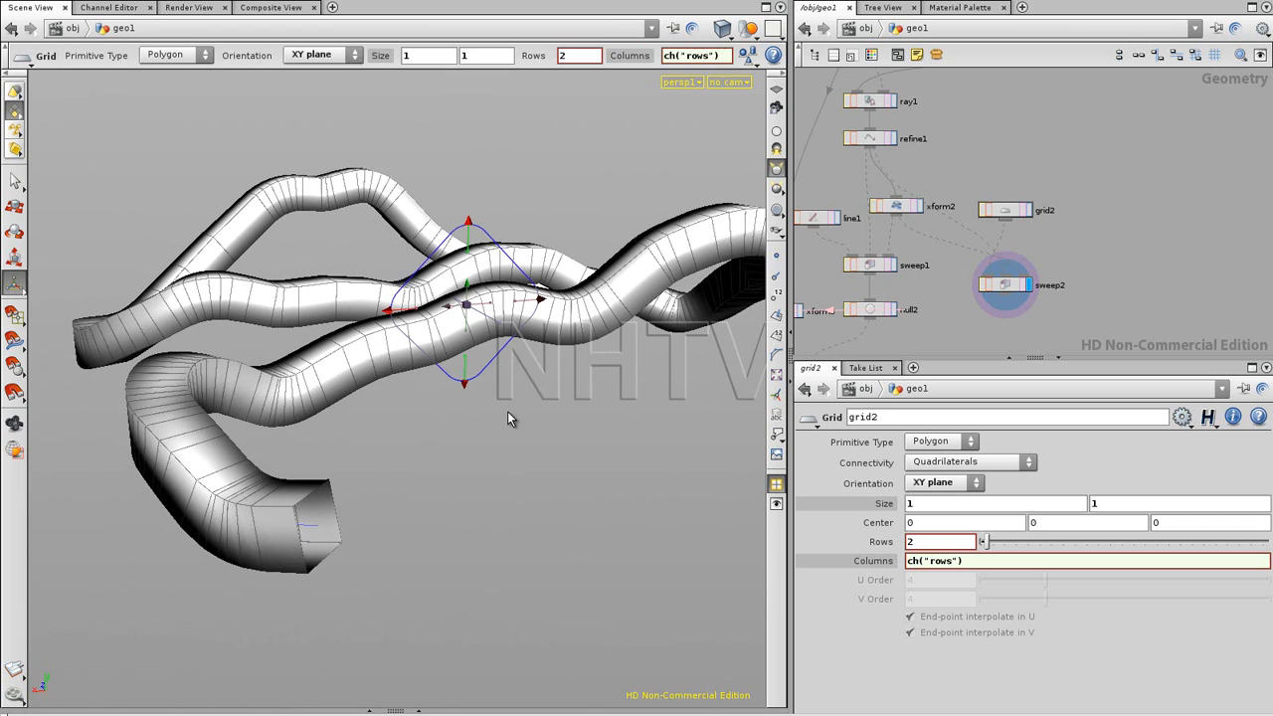
Set grid2's second Size value to 8 and examine the taller swept volume up close.
click(1005, 212)
click(1063, 497)
text(2)
key(Return)
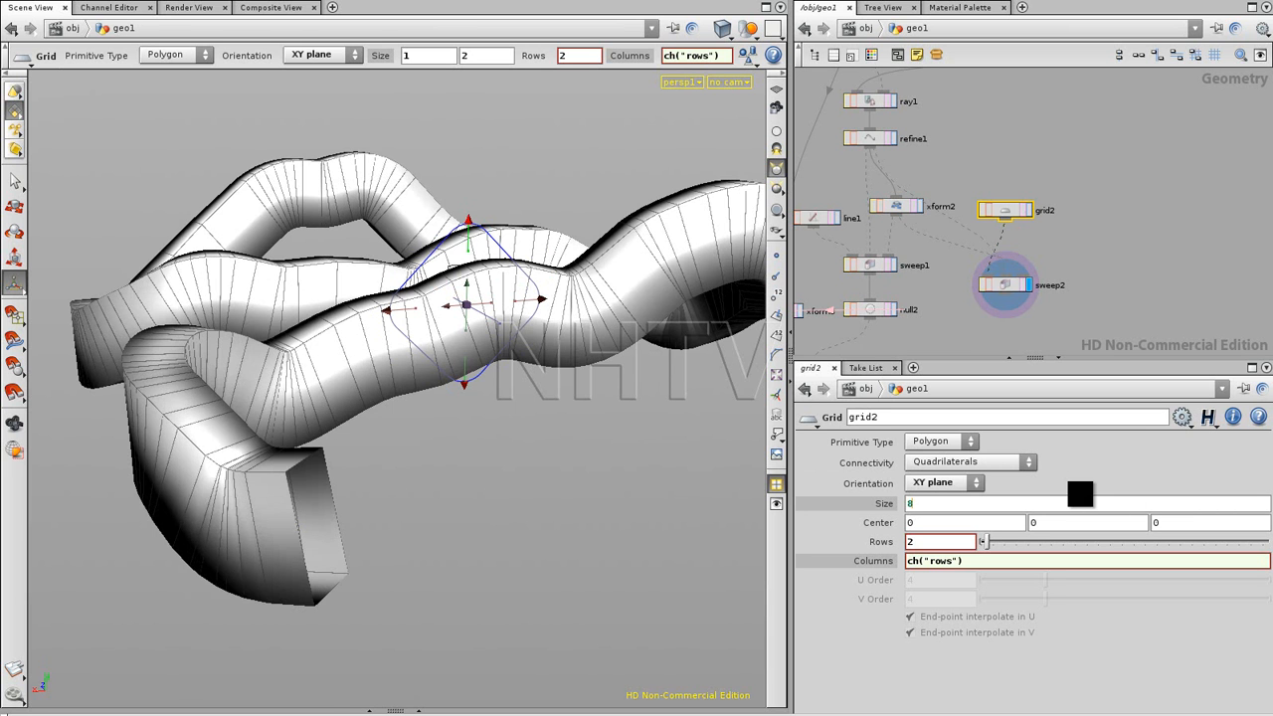
text(8)
key(Return)
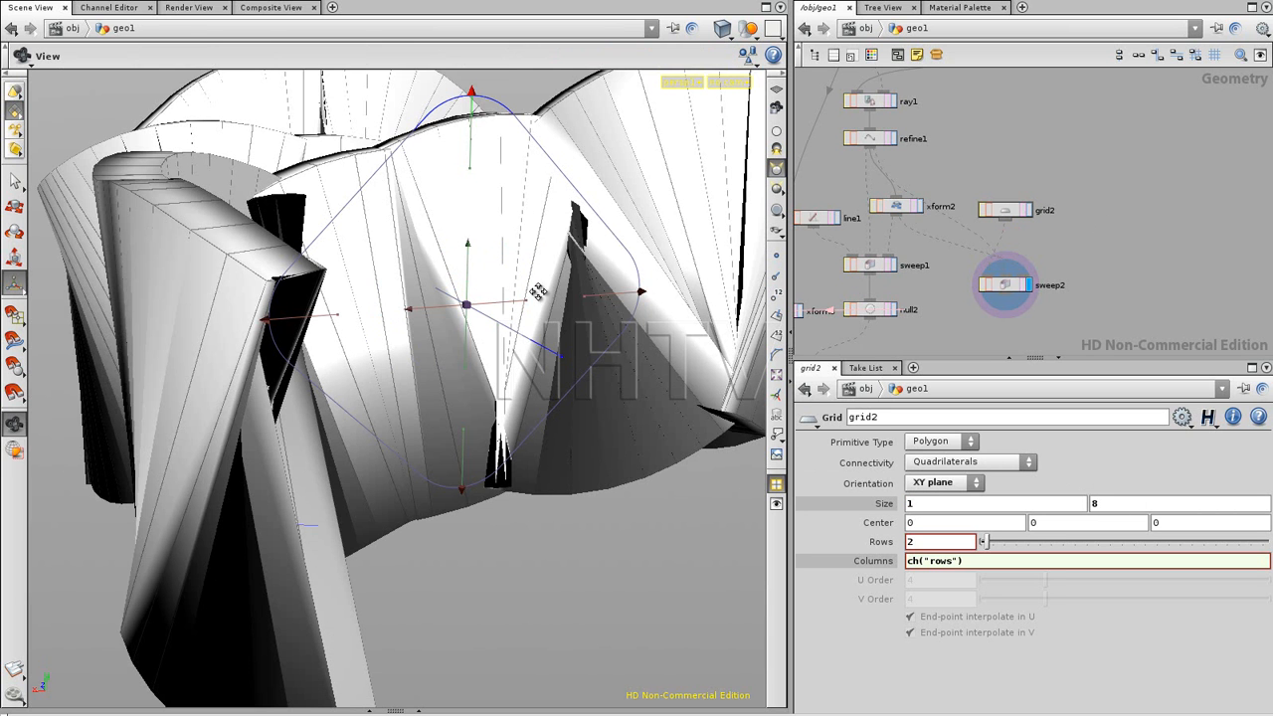
alt+middle_drag(537, 292, 468, 341)
alt+right_drag(469, 341, 300, 366)
alt+drag(300, 366, 163, 408)
right_drag(162, 408, 291, 384)
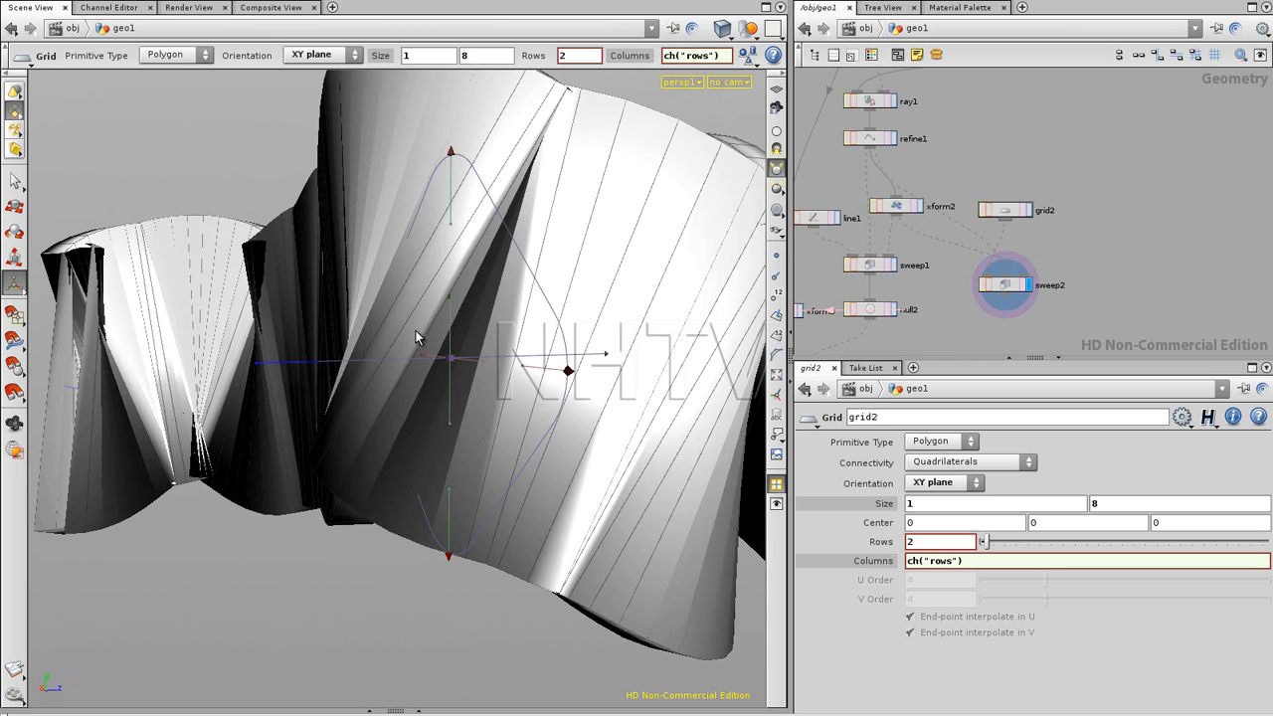
Enable Aim at Reference Points on sweep2 and inspect the orientation of the swept volume.
click(1004, 285)
click(820, 441)
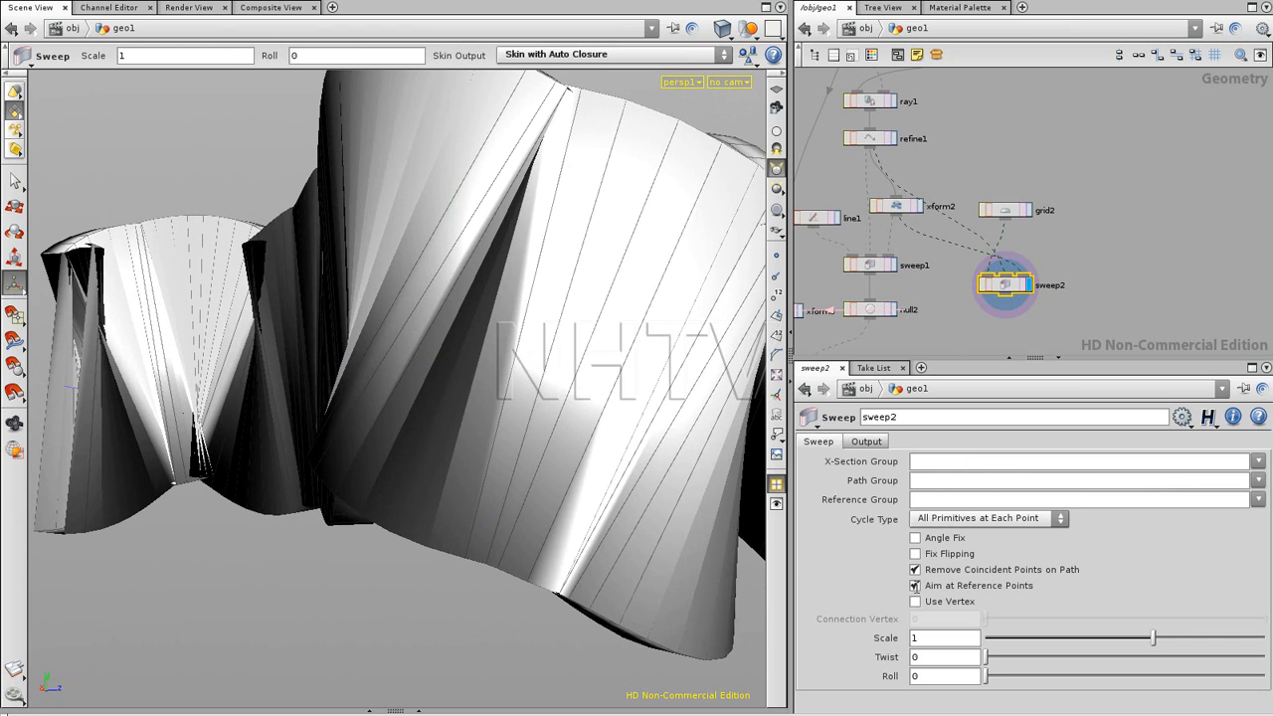
click(915, 584)
drag(412, 236, 730, 293)
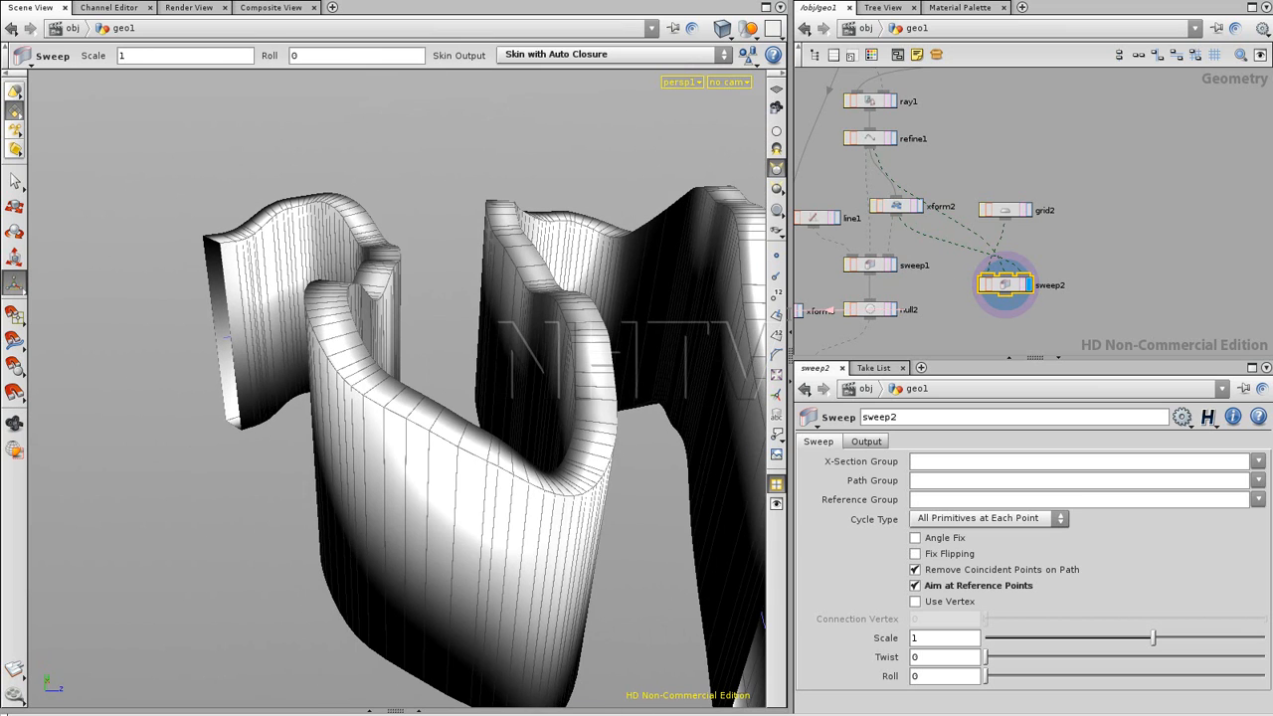
drag(235, 353, 208, 347)
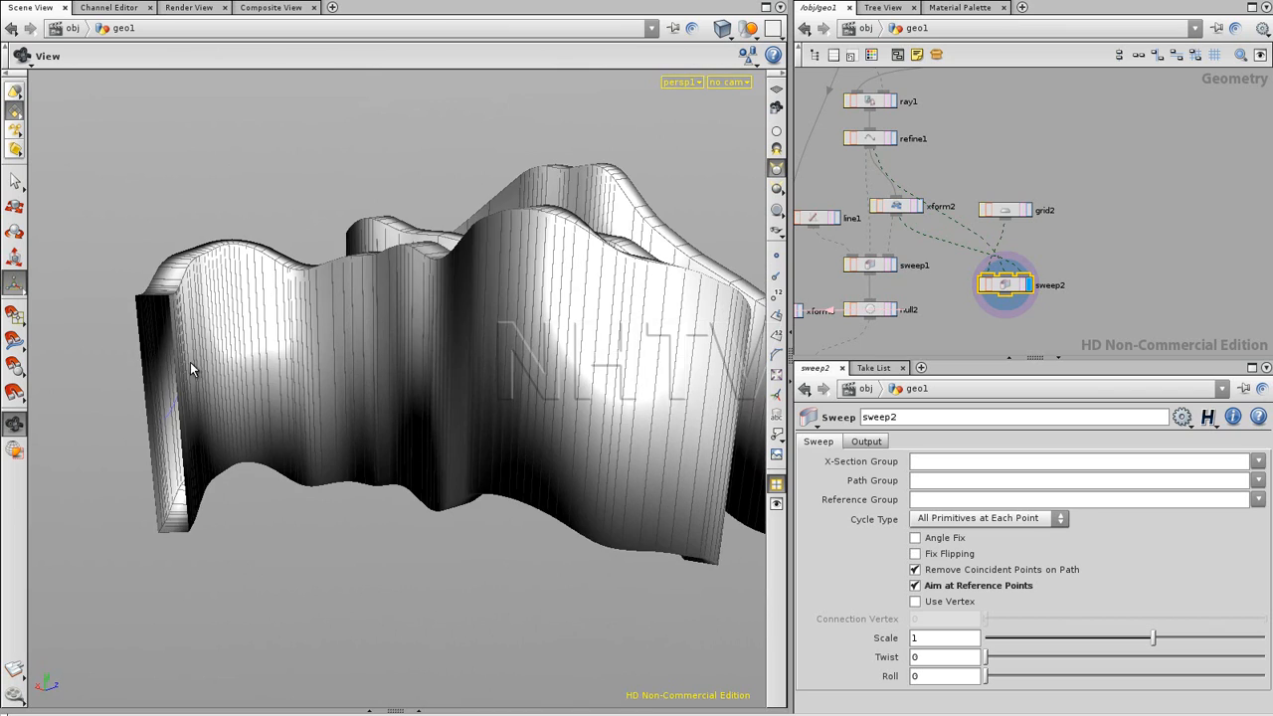
drag(293, 326, 312, 414)
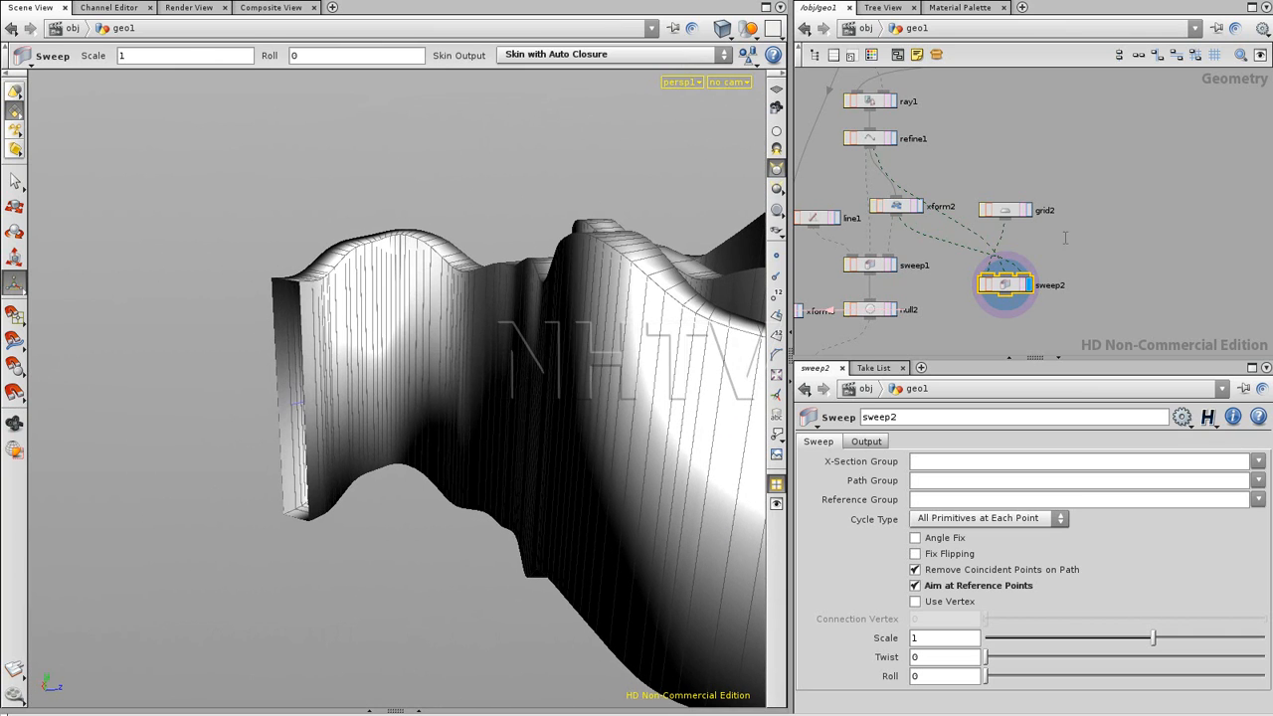
Compare the swept volume with Aim at Reference Points off and on, displaying xform2 and returning the display to sweep2.
click(918, 206)
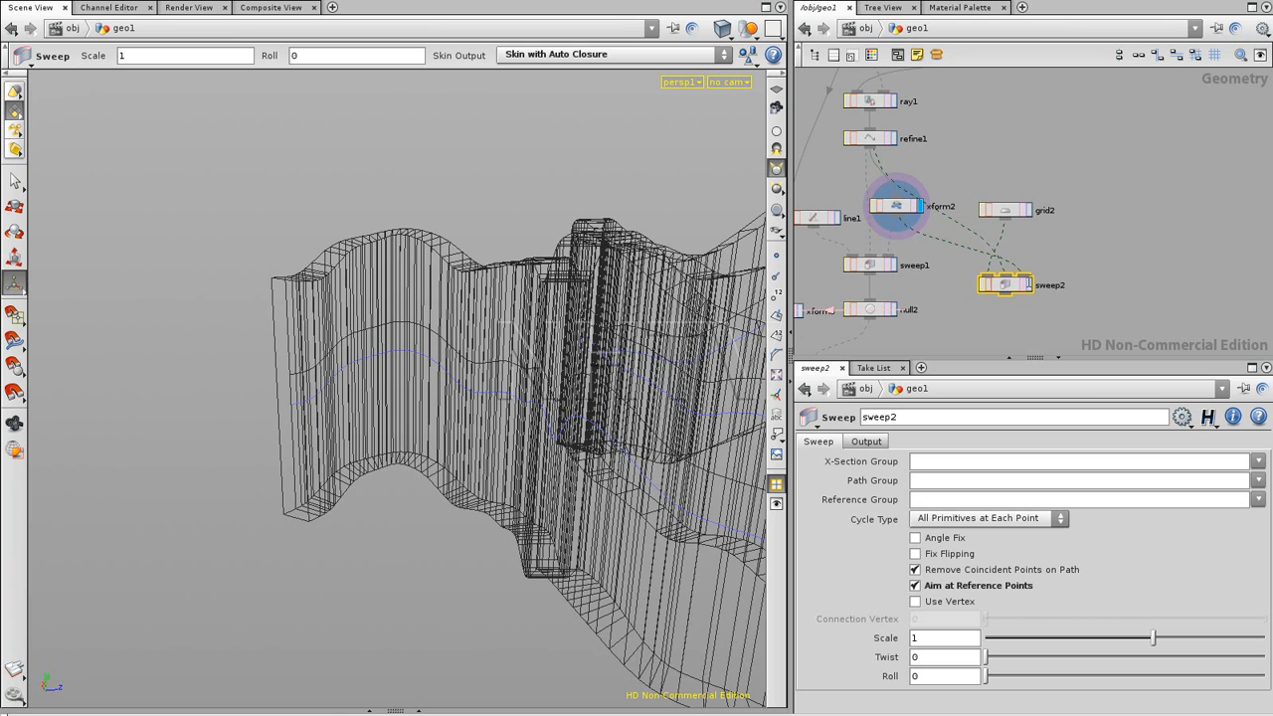
click(914, 585)
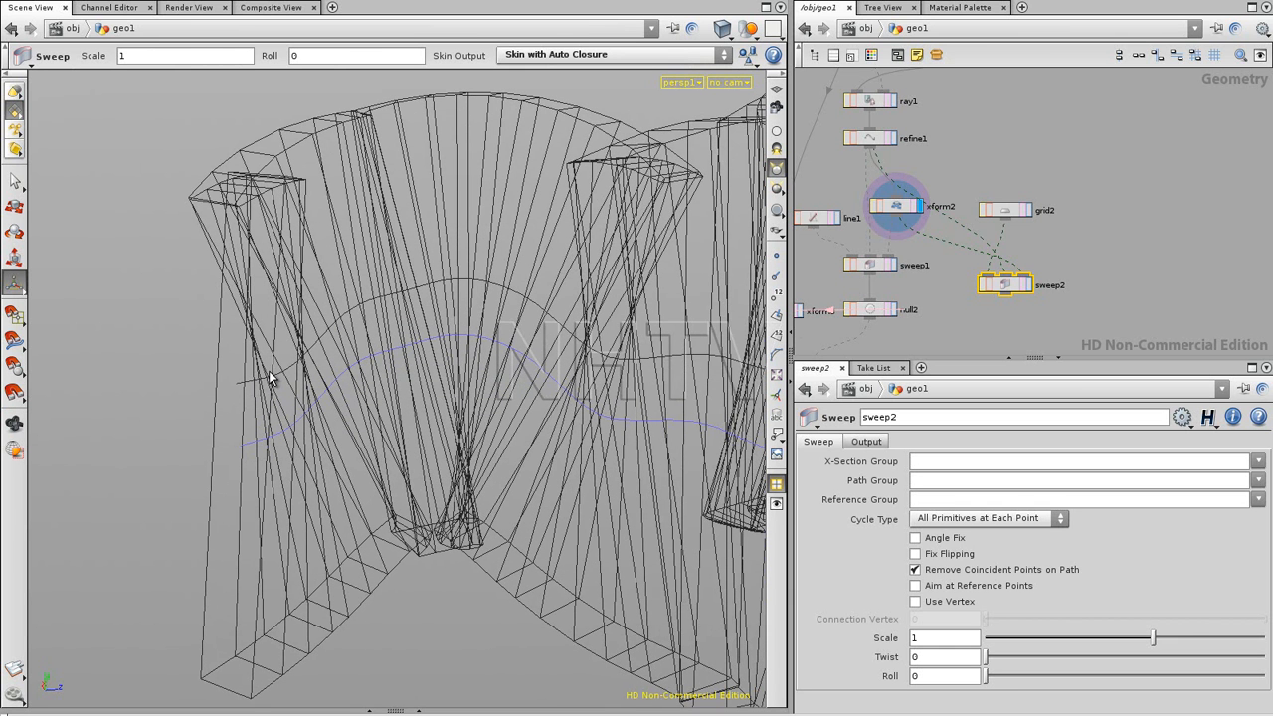
click(915, 586)
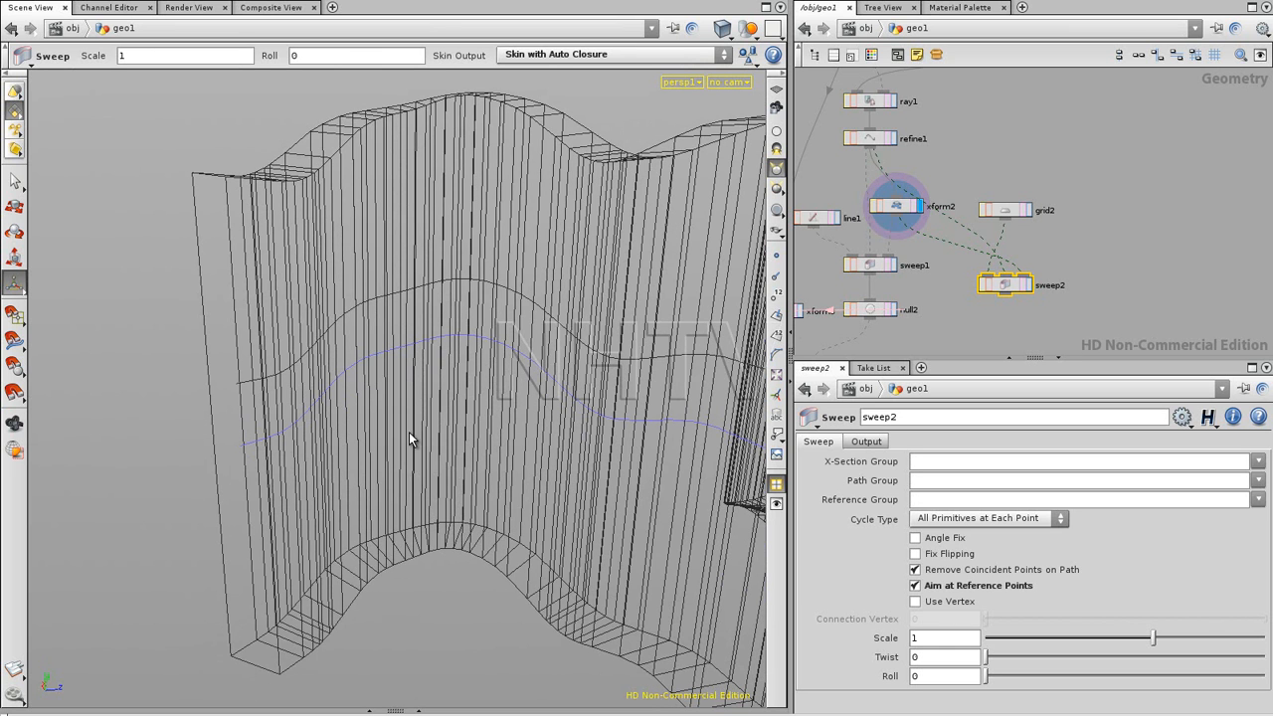
click(1028, 285)
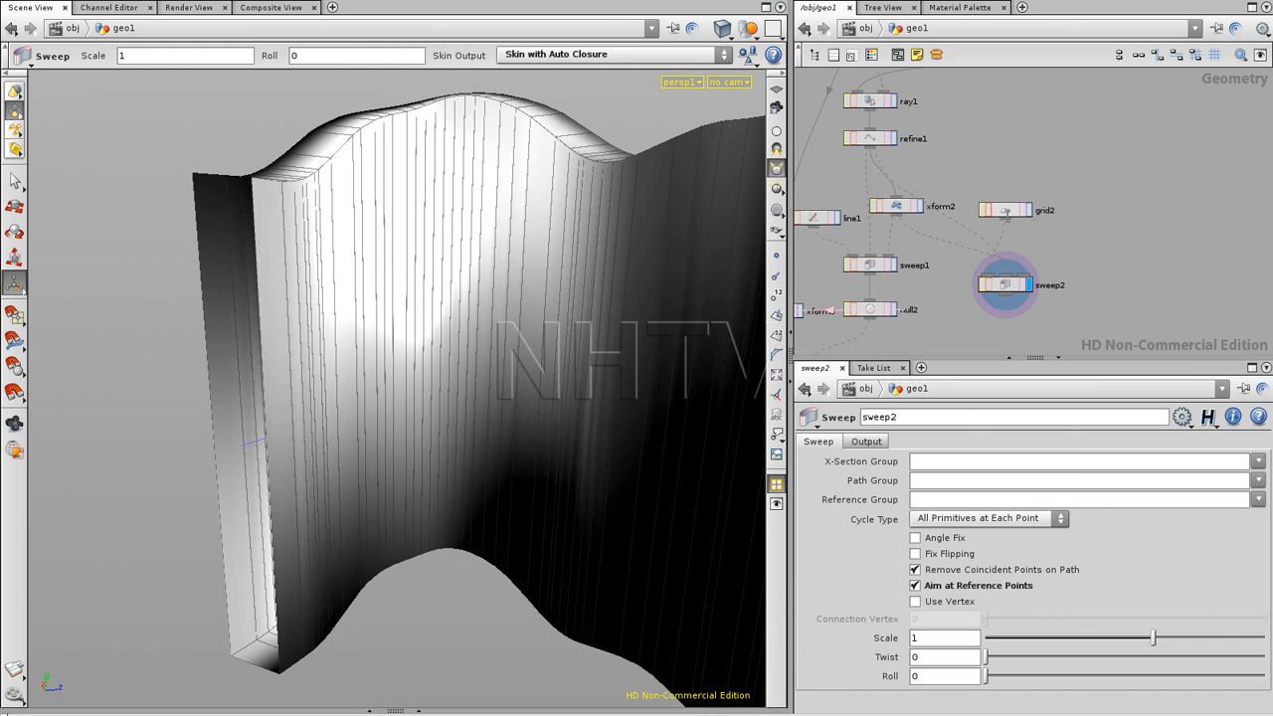
Select grid2 and sweep2 together and display RoughMountain to see the swept volume against the terrain.
click(1009, 213)
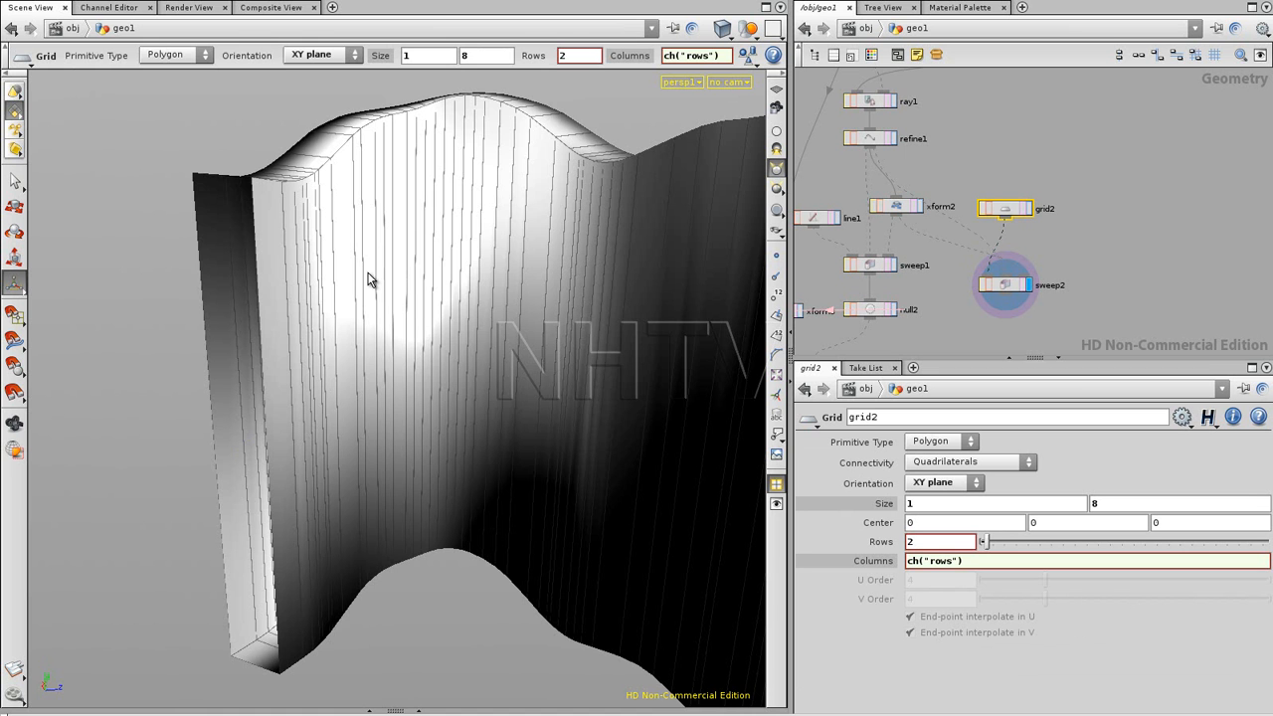
alt+drag(361, 262, 542, 269)
middle_drag(1118, 282, 1185, 217)
drag(1207, 225, 1196, 198)
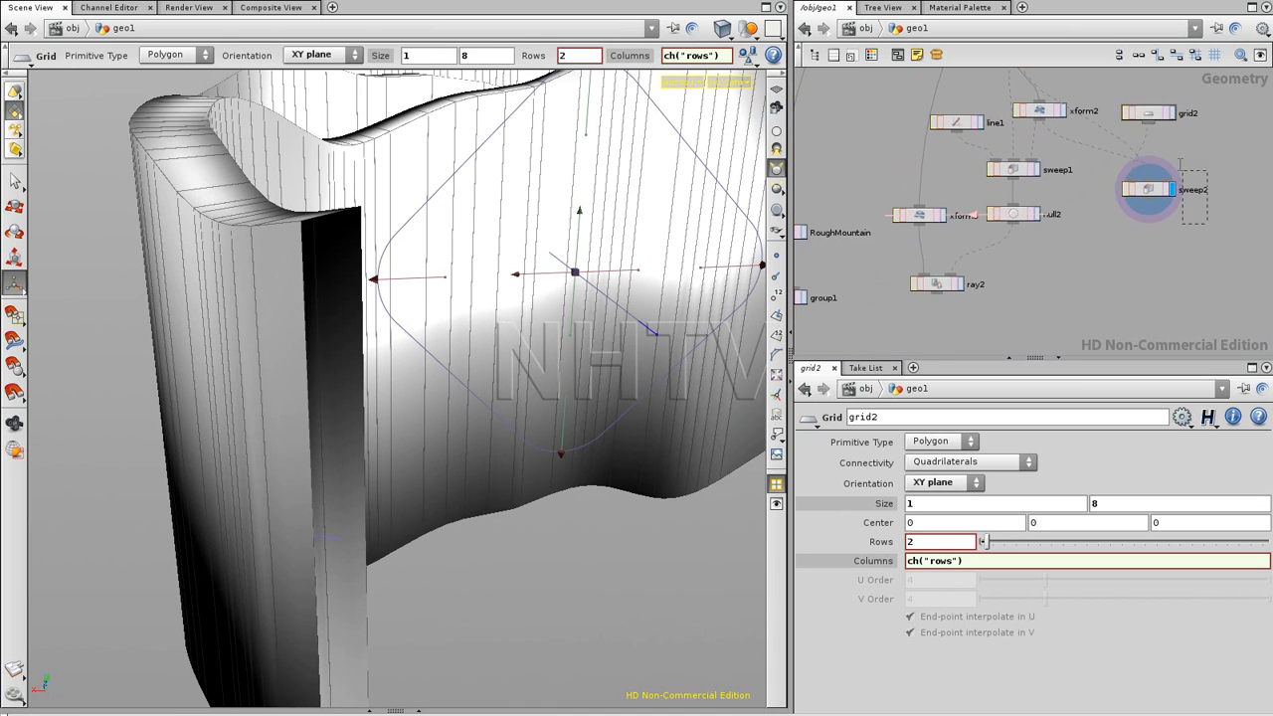
drag(1135, 100, 1134, 100)
middle_drag(1031, 300, 1182, 261)
drag(952, 286, 932, 269)
click(951, 194)
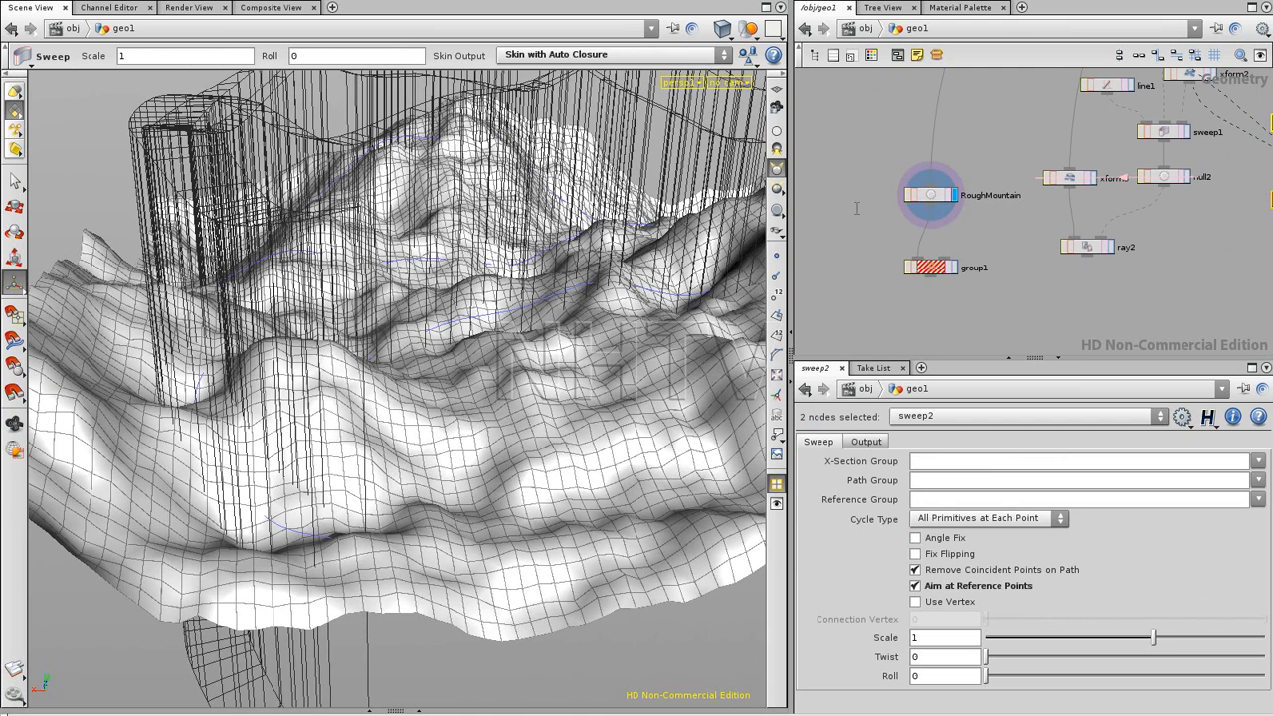
Connect sweep2 to group1's second input, display group1 and inspect its points along the road.
middle_drag(862, 183, 875, 305)
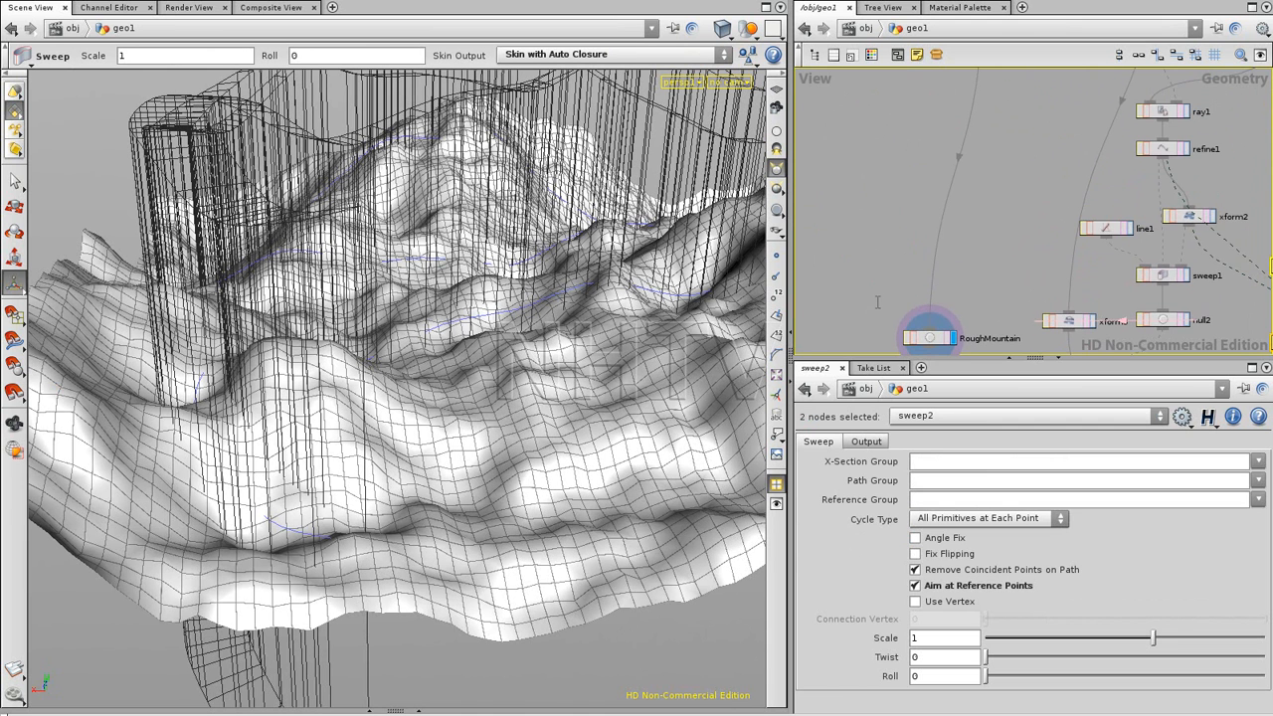
middle_drag(1003, 320, 1009, 191)
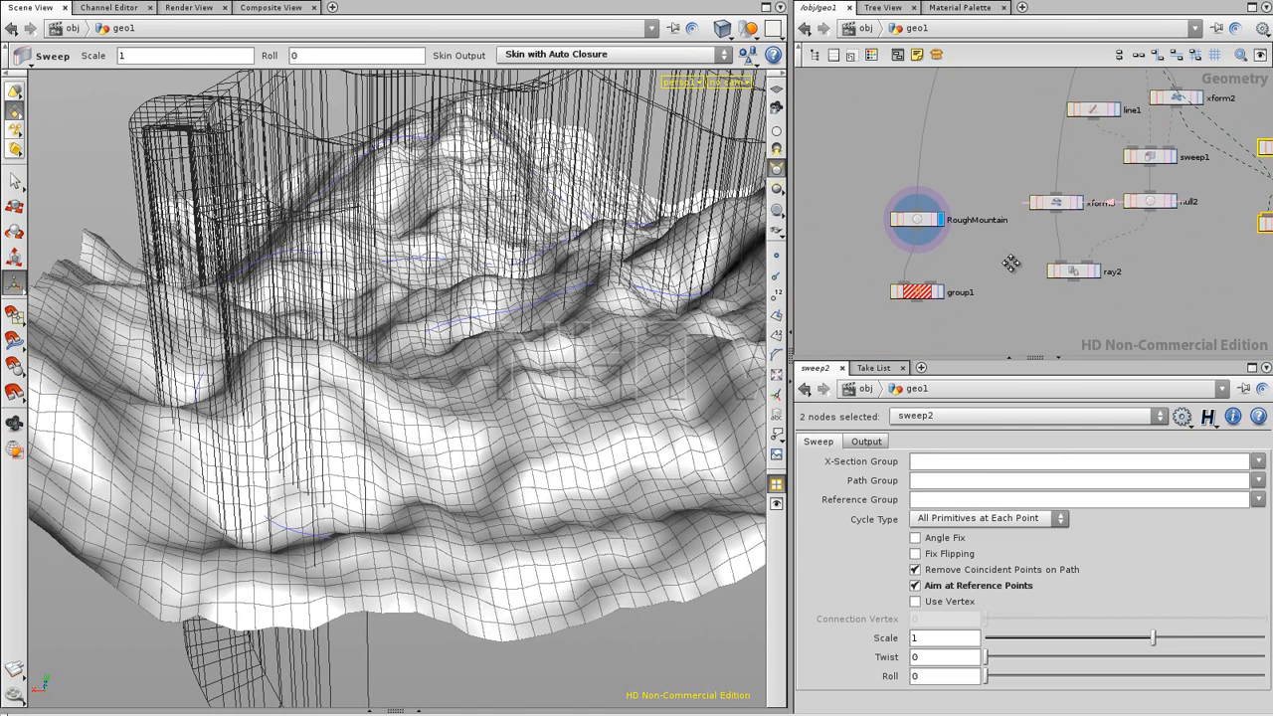
middle_drag(1010, 269, 935, 259)
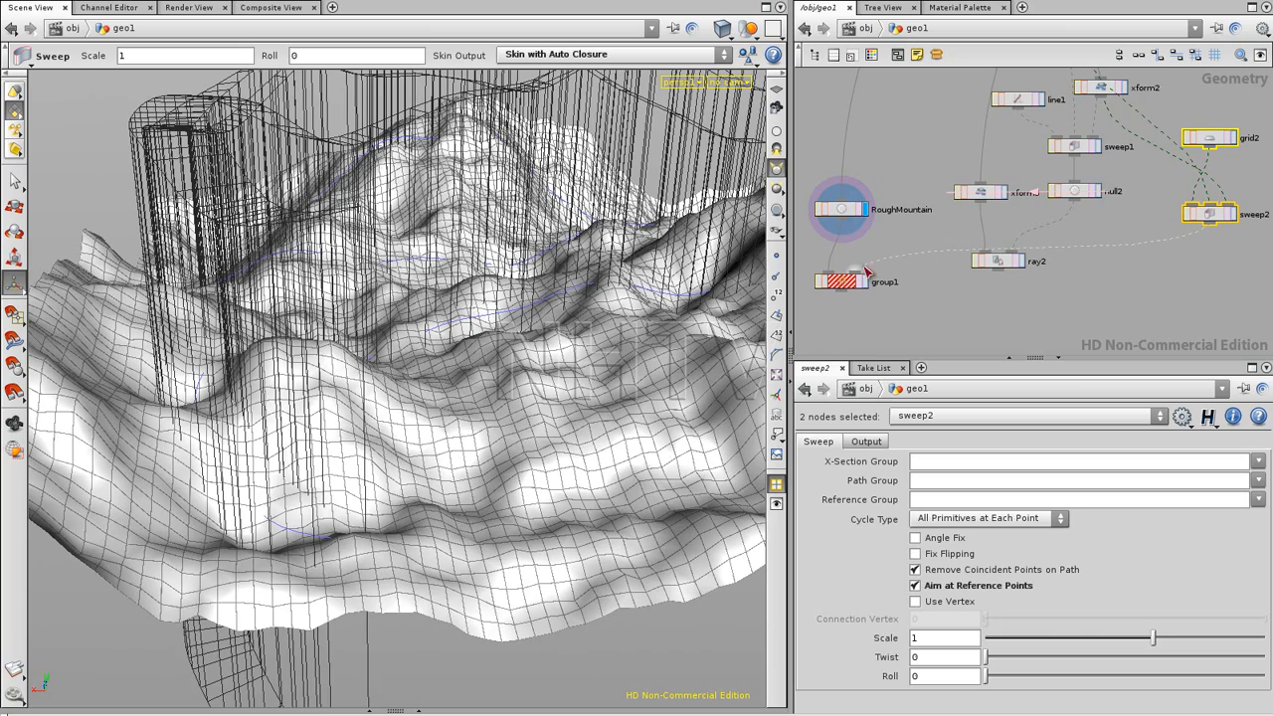
click(843, 281)
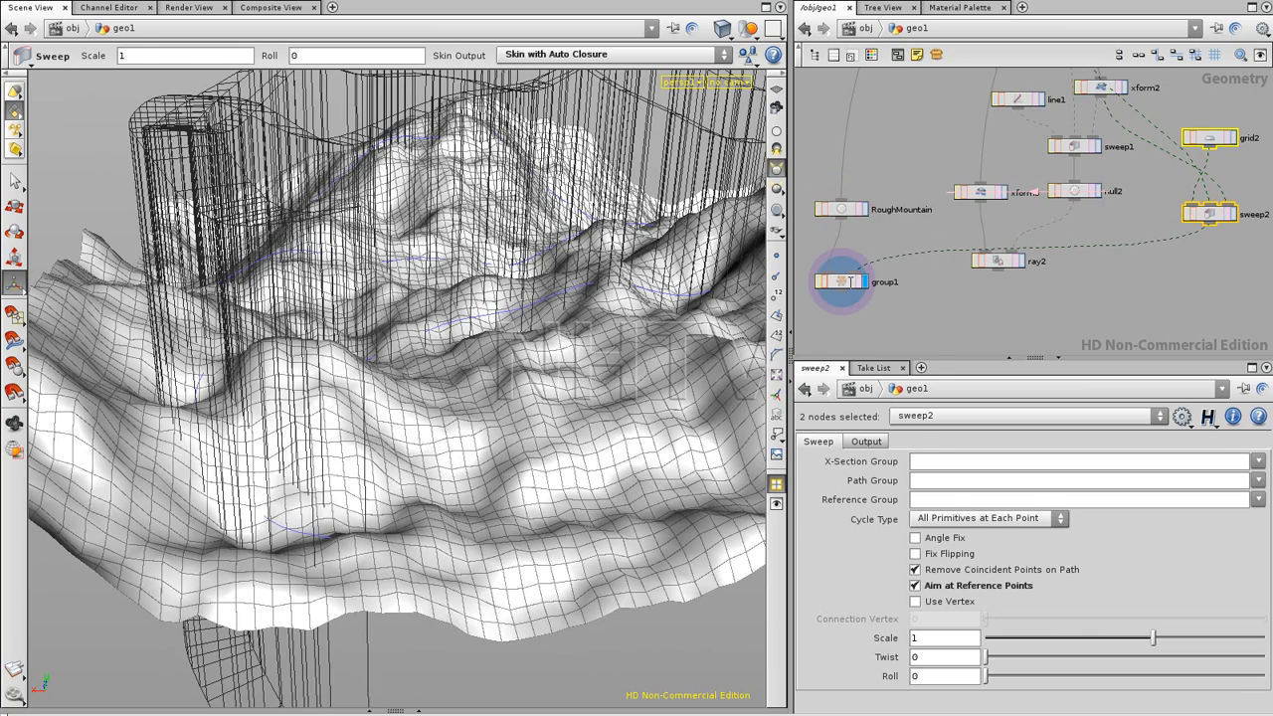
key(Escape)
drag(290, 334, 429, 274)
drag(654, 111, 512, 502)
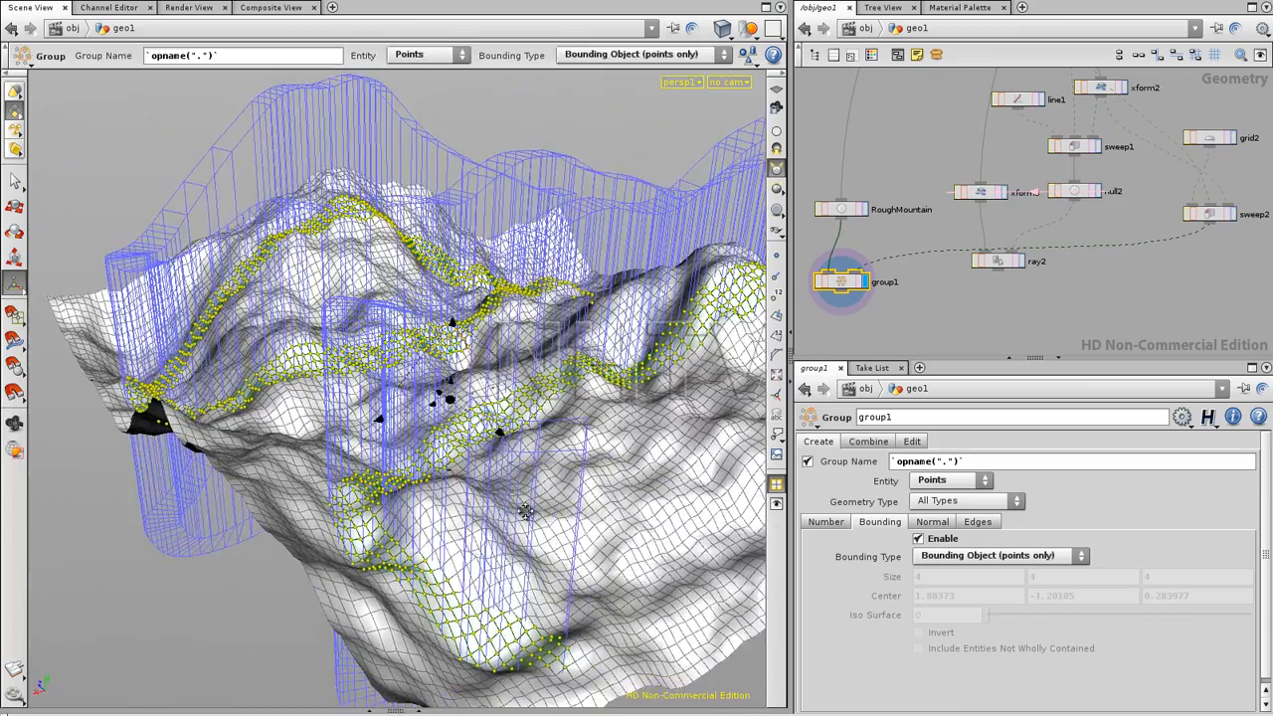
Set grid2's second Size value to 1 and select group1 to check the points inside the lower volume.
middle_drag(929, 127, 814, 205)
click(1094, 184)
drag(1103, 503, 1064, 502)
text(1)
key(Return)
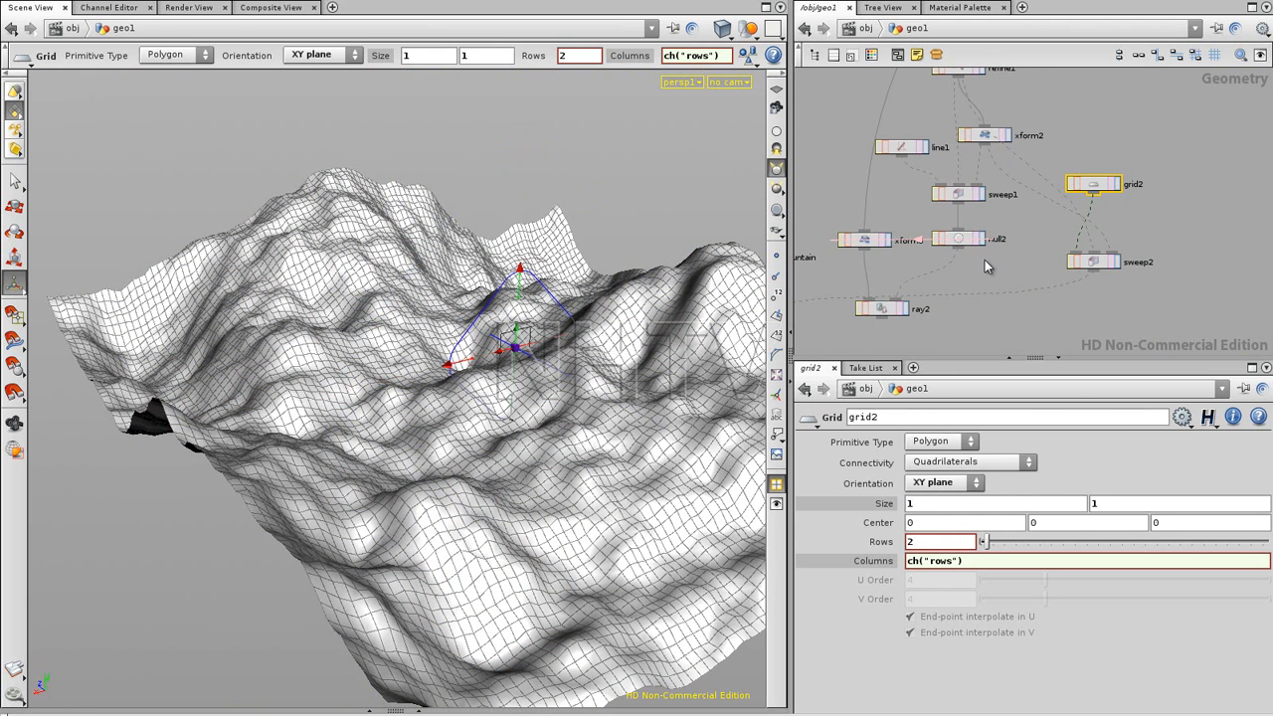
middle_drag(894, 320, 1203, 256)
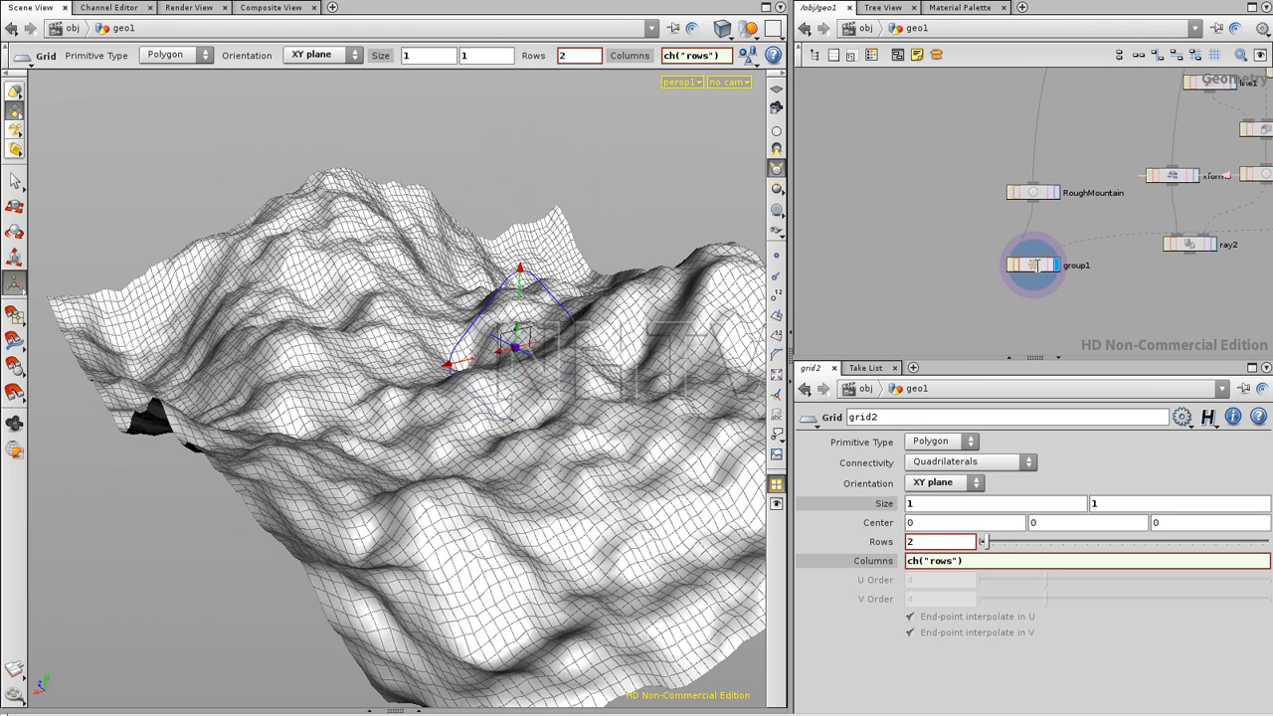
click(1034, 264)
Set mountain1's Height to 20 and inspect the grouped points along the road on the steep terrain.
middle_drag(1092, 114, 1036, 290)
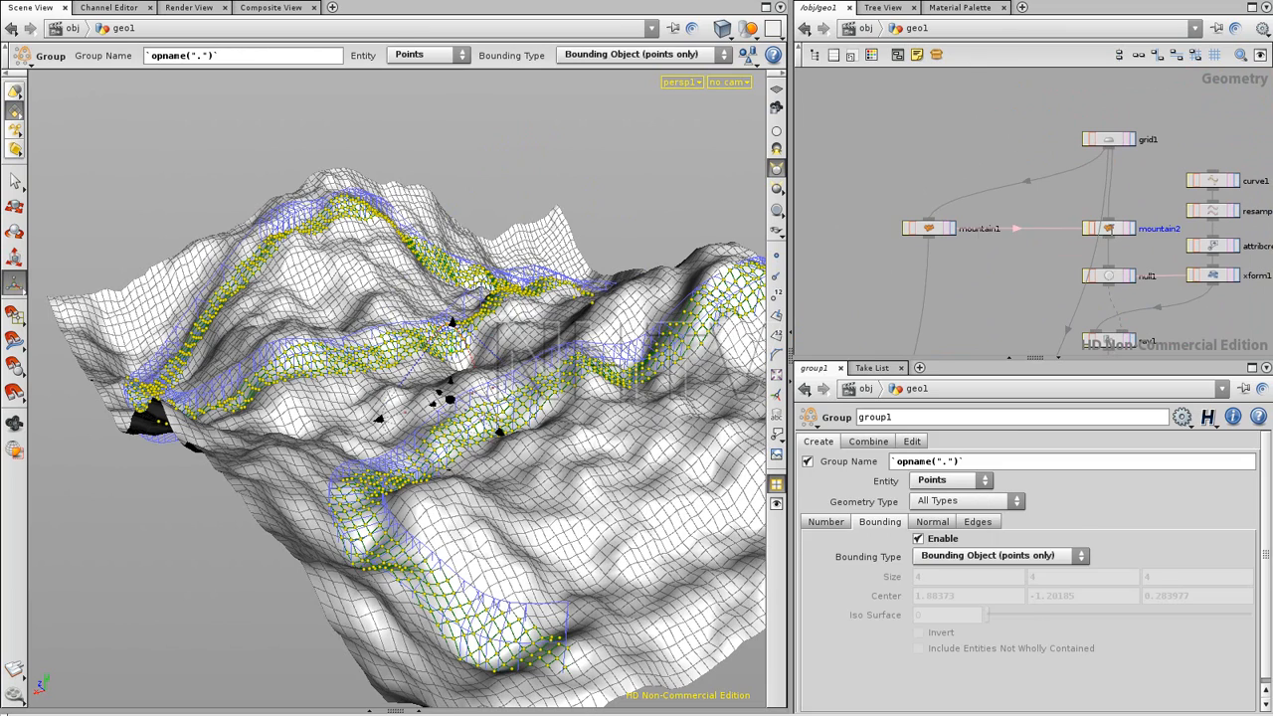
click(1107, 230)
click(934, 228)
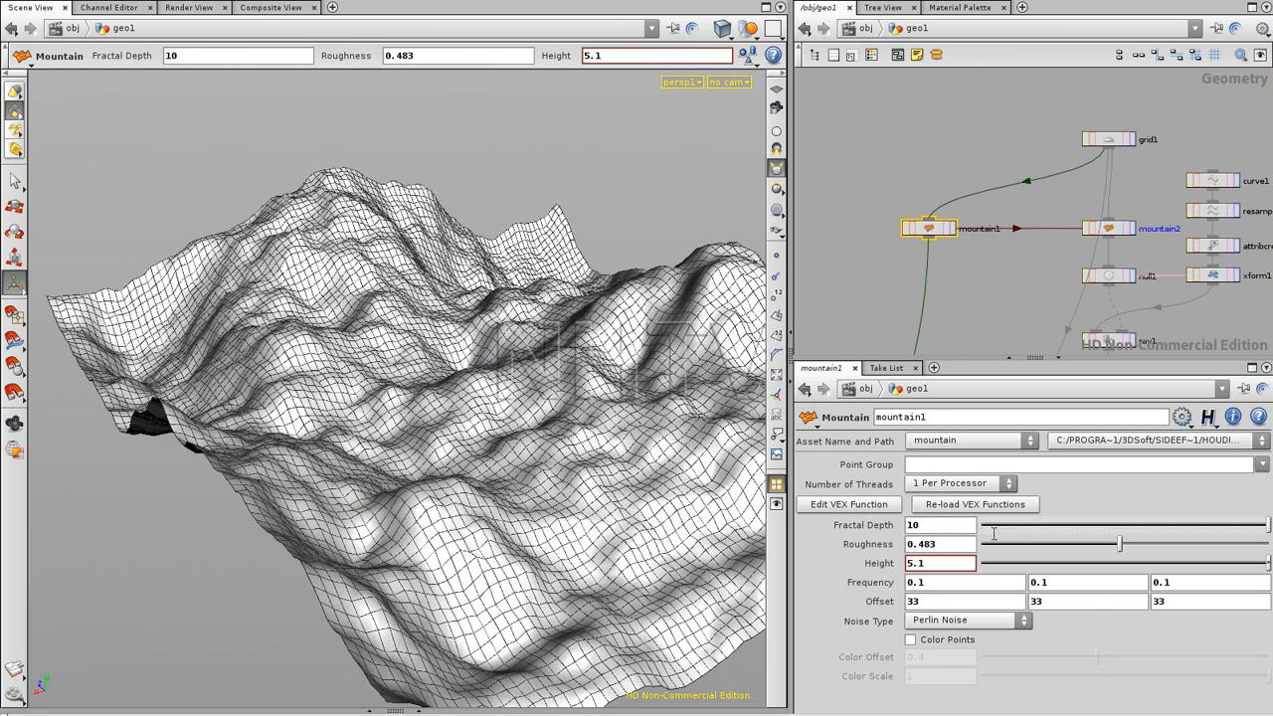
text(20)
key(Return)
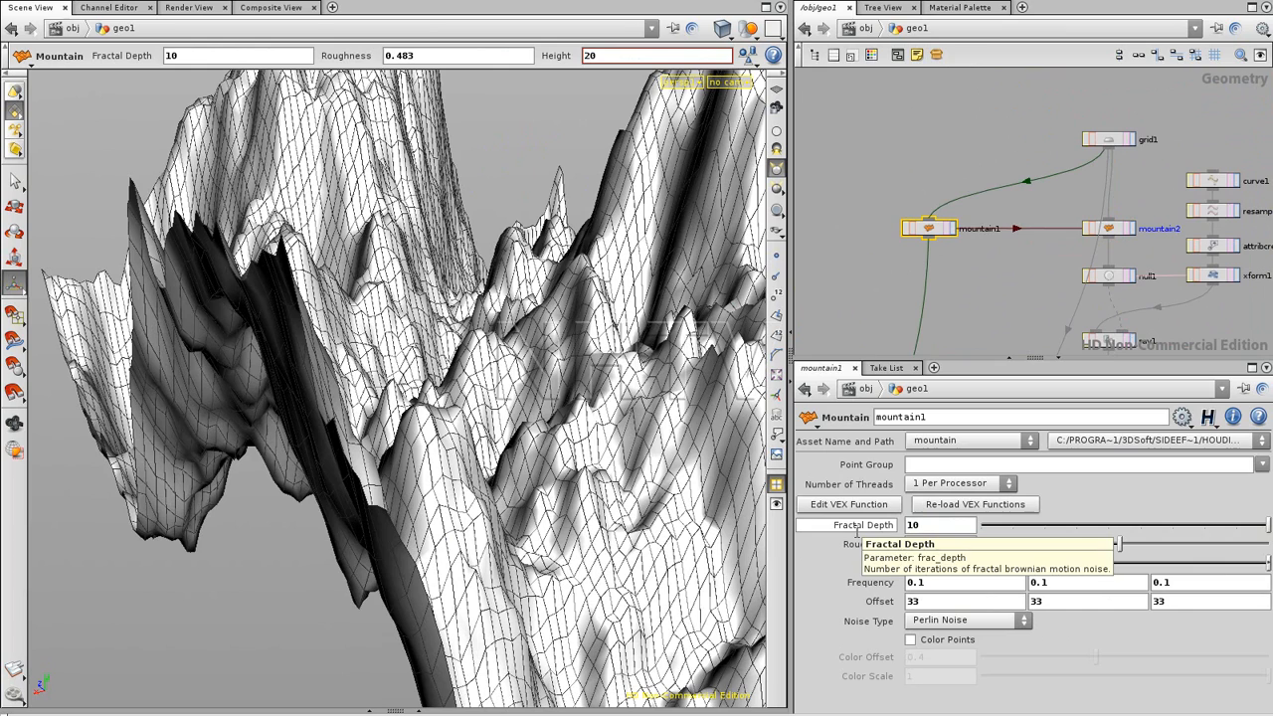
click(850, 266)
middle_drag(982, 318, 978, 155)
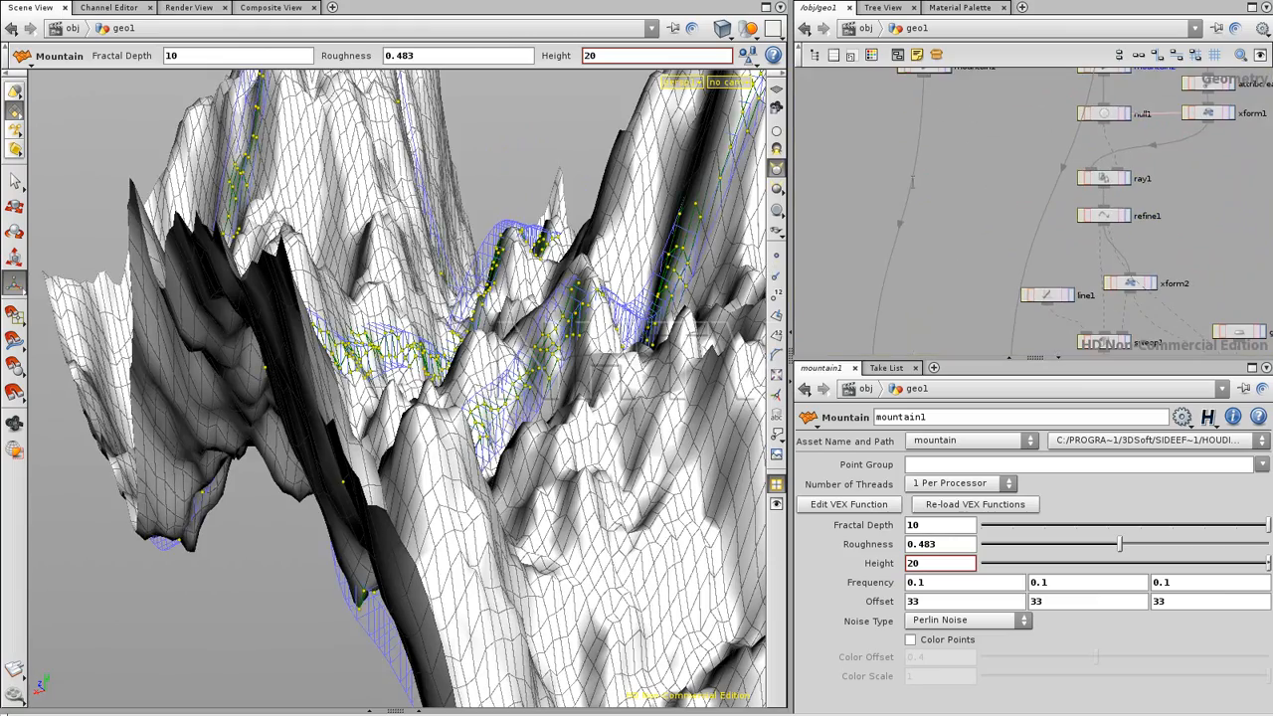
key(space)
drag(613, 271, 356, 198)
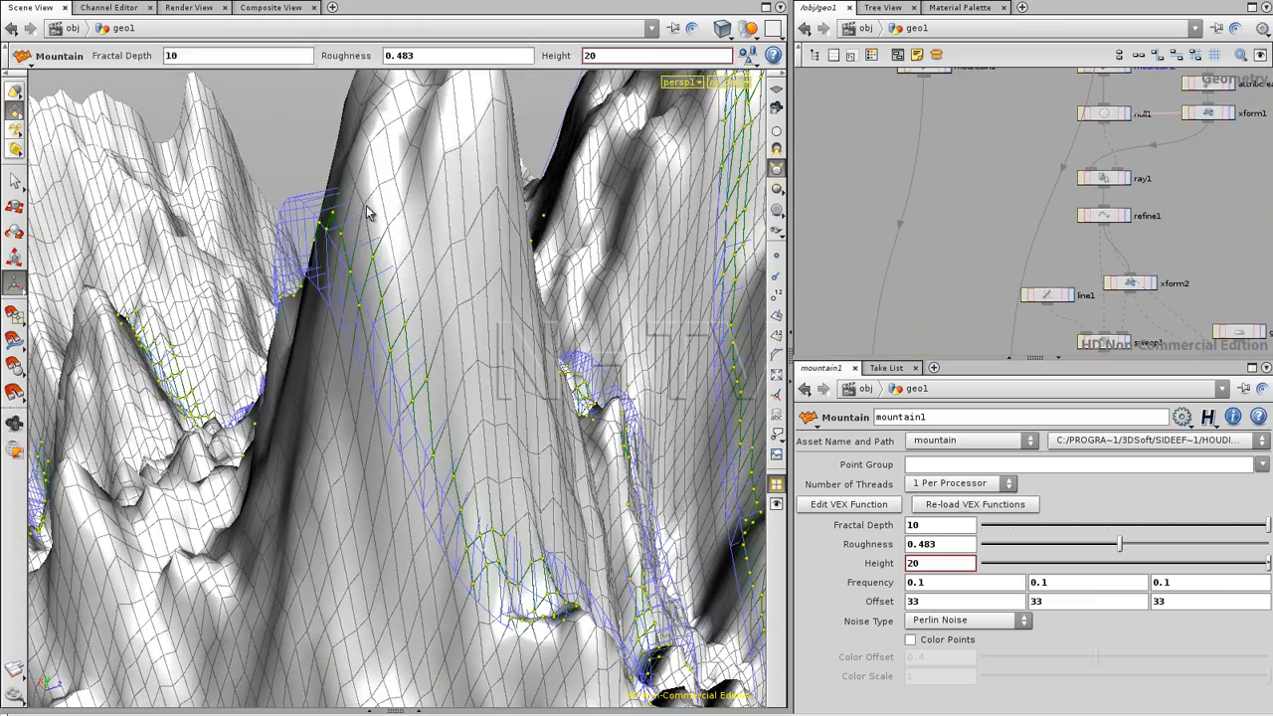
key(space)
drag(505, 321, 481, 341)
Pin the parameter display to grid2 and select group1 so its grouped points show while grid2 is edited.
middle_drag(1211, 272, 972, 116)
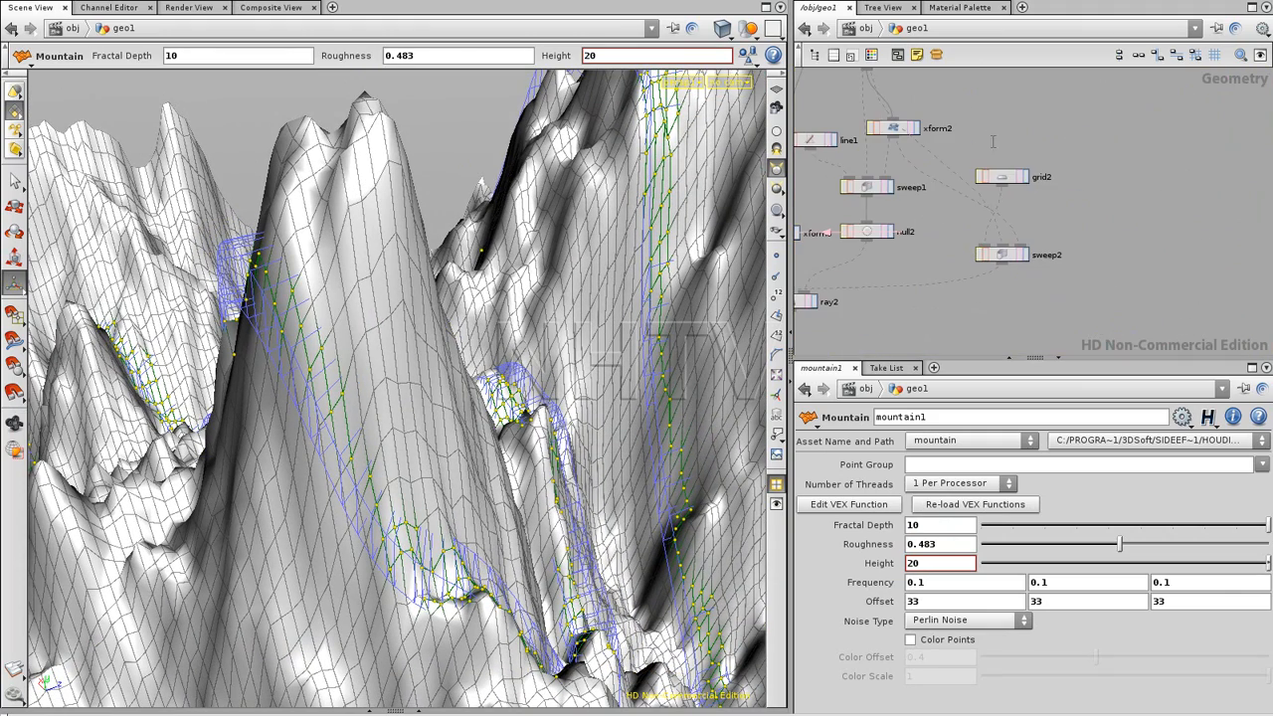
click(1003, 176)
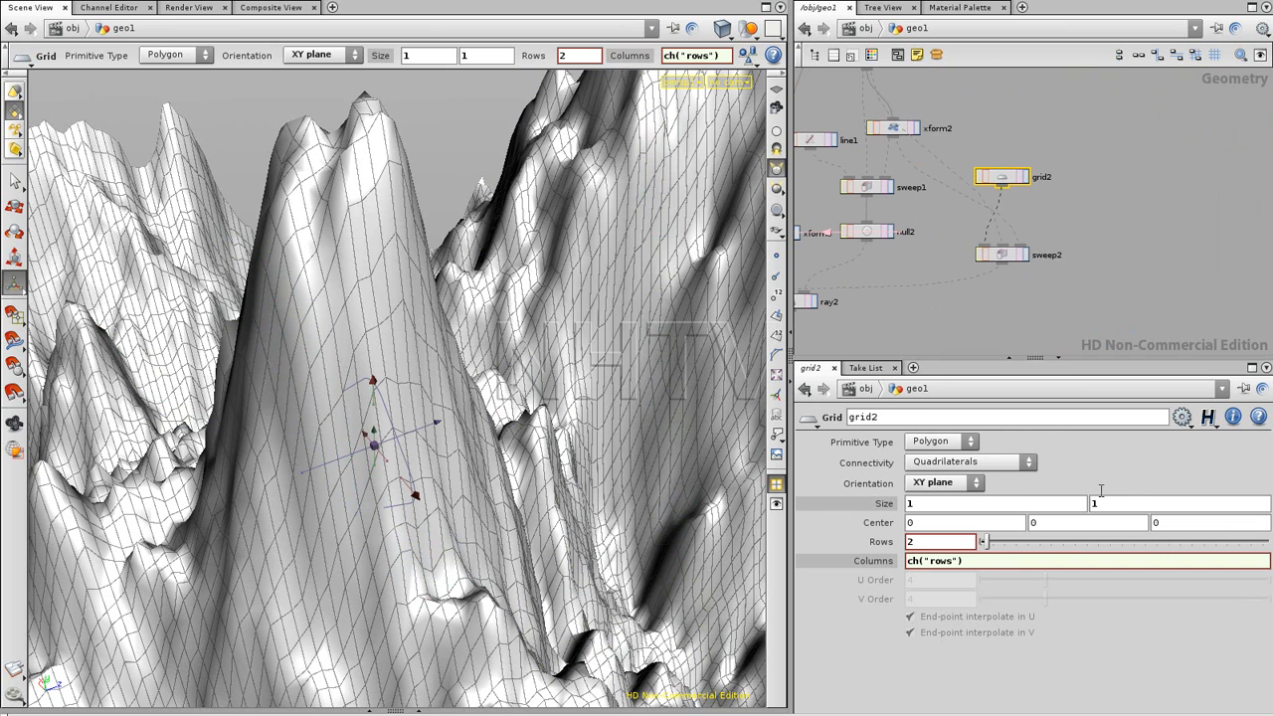
key(h)
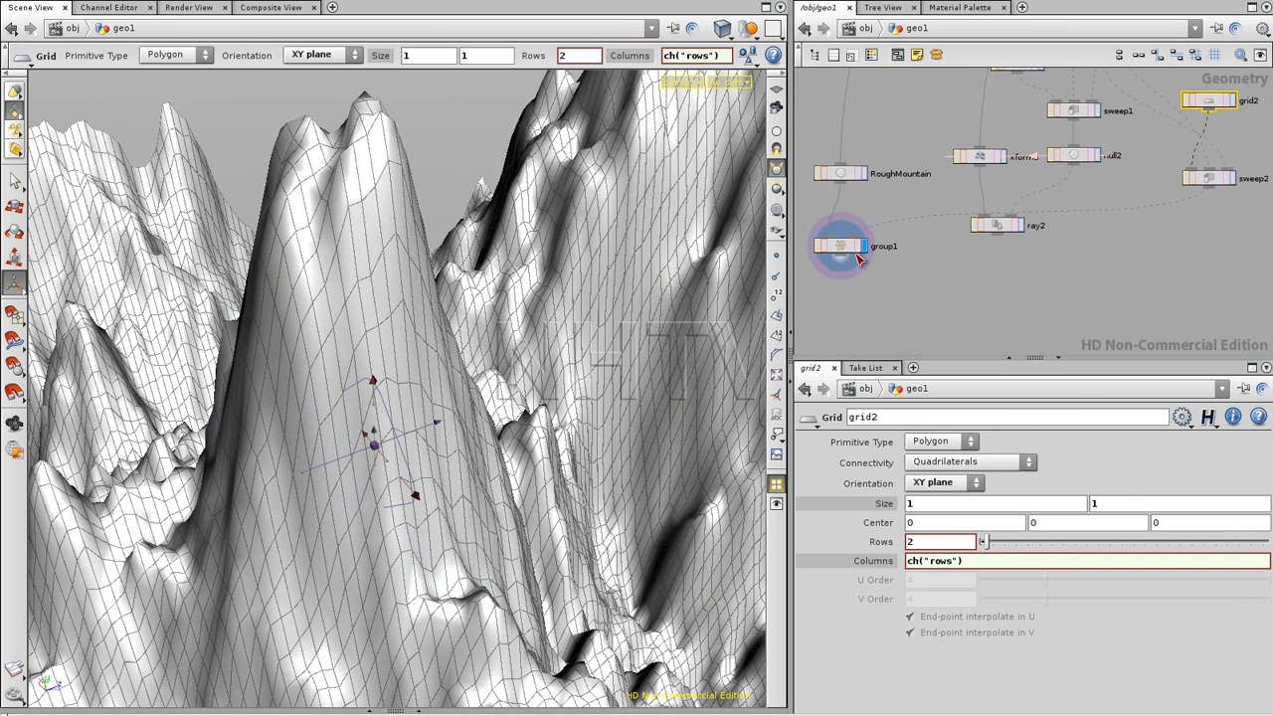
click(844, 251)
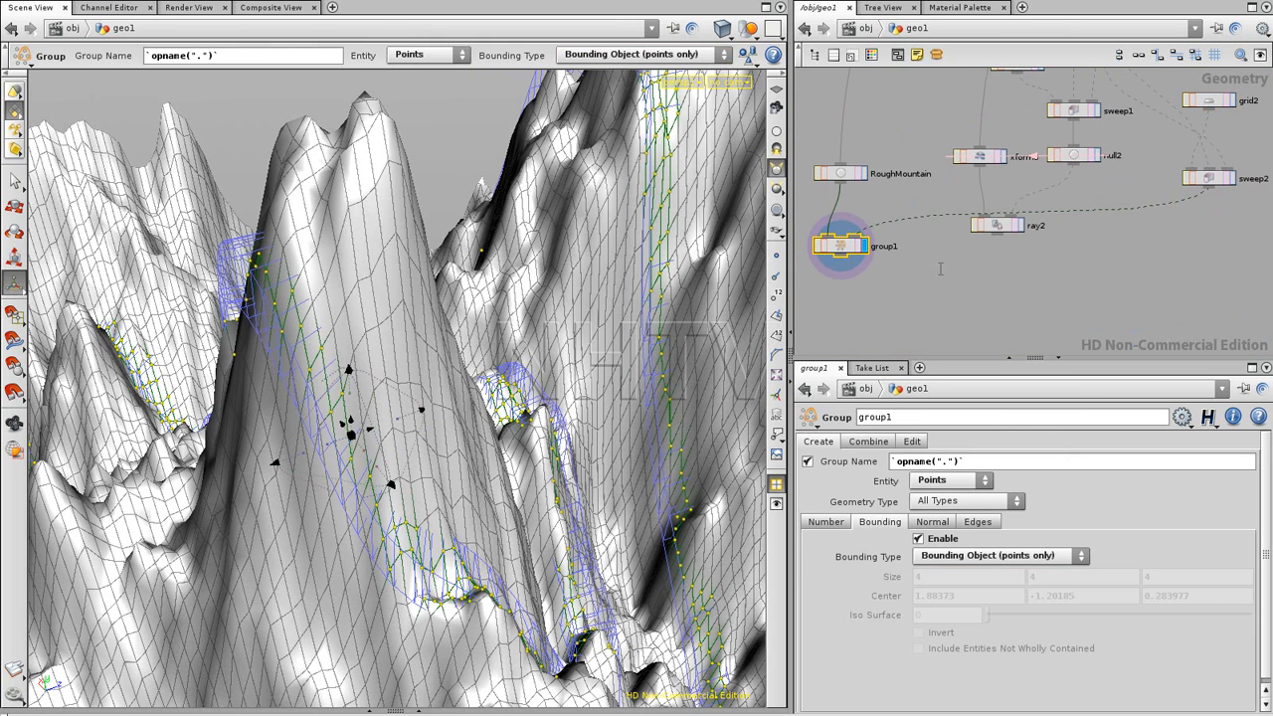
middle_drag(913, 268, 865, 313)
click(1161, 147)
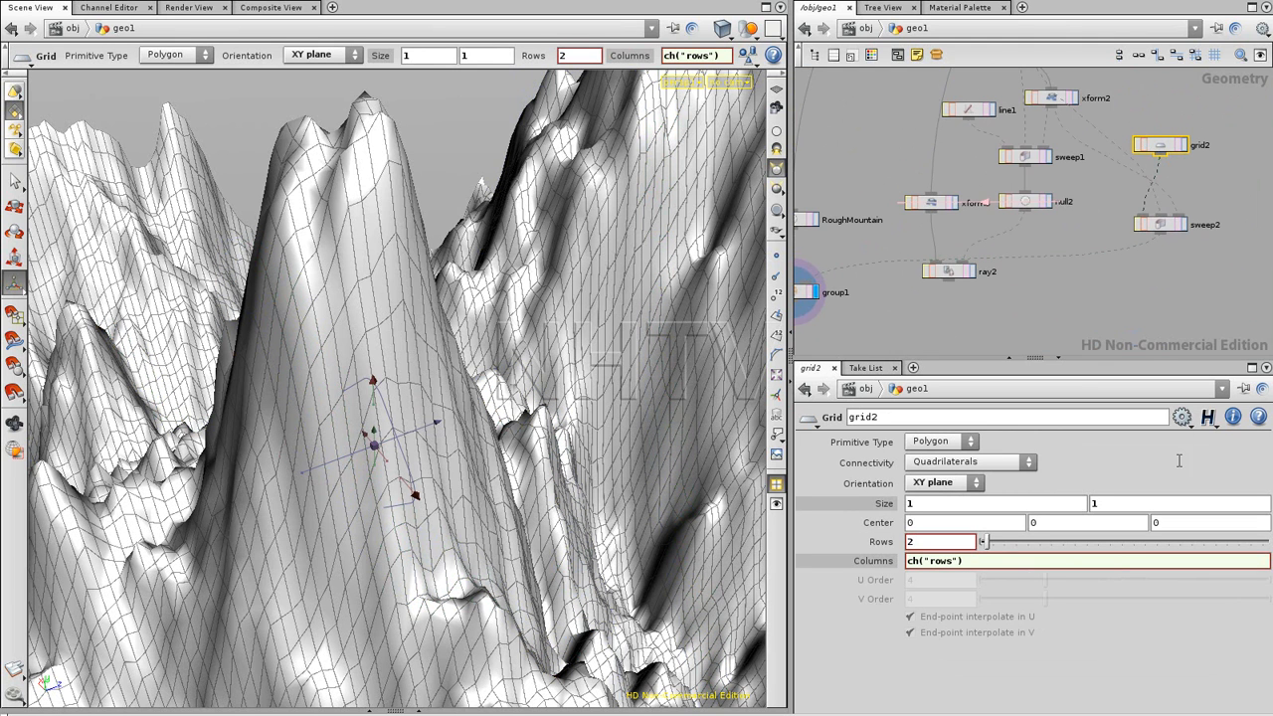
click(1243, 389)
middle_drag(904, 287, 1051, 259)
click(951, 270)
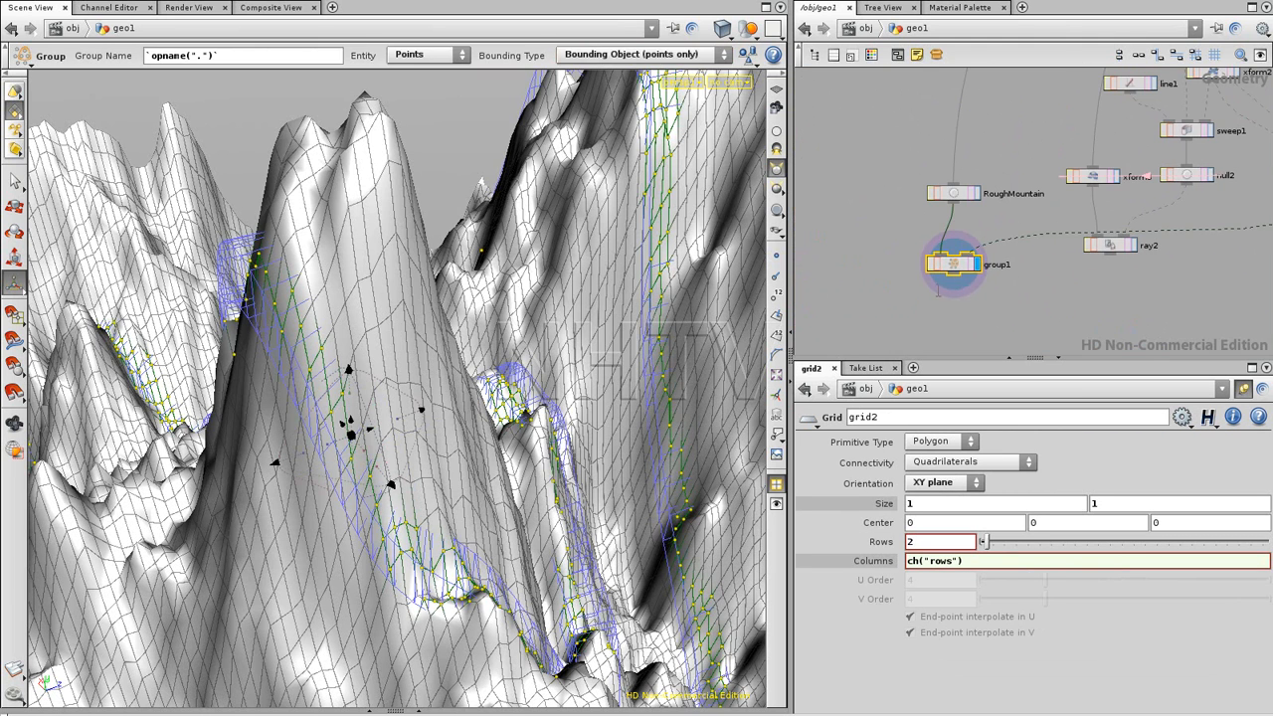
Set grid2's second Size value to 8 and inspect the enlarged bounding volume and grouped points around the mountain.
middle_drag(1094, 503, 1213, 485)
drag(1018, 507, 907, 504)
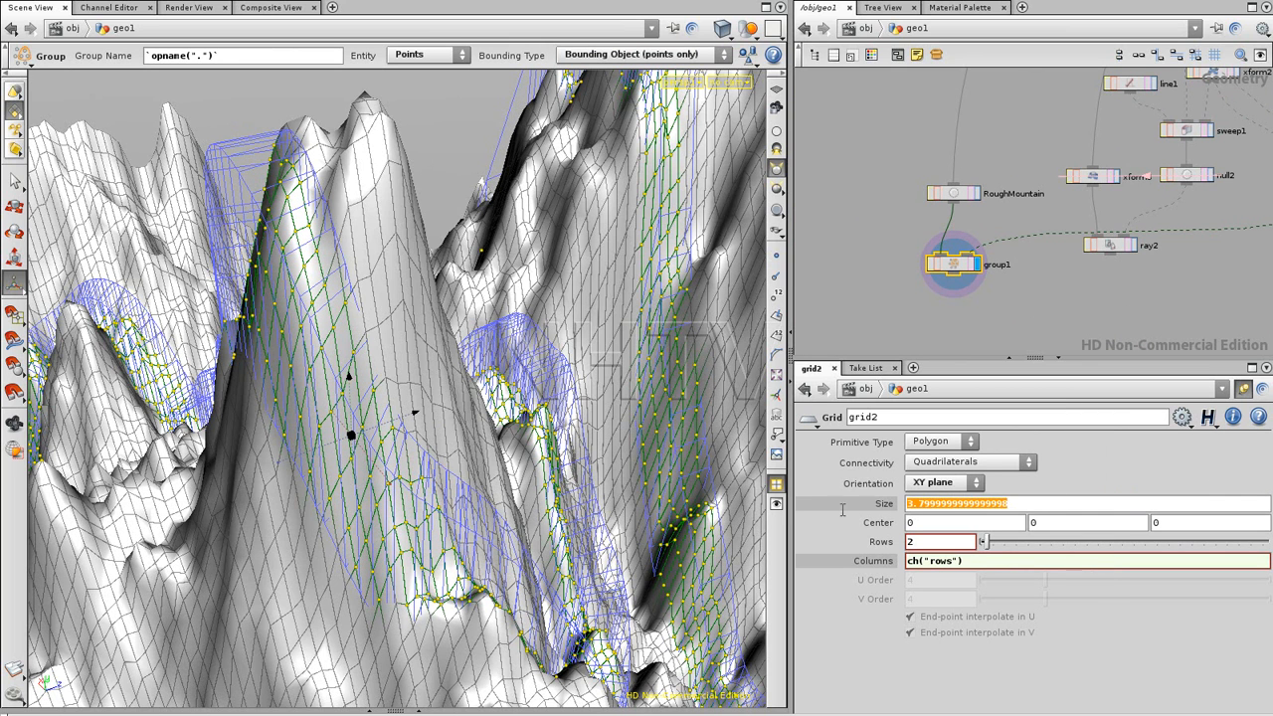
text(1 8)
key(Return)
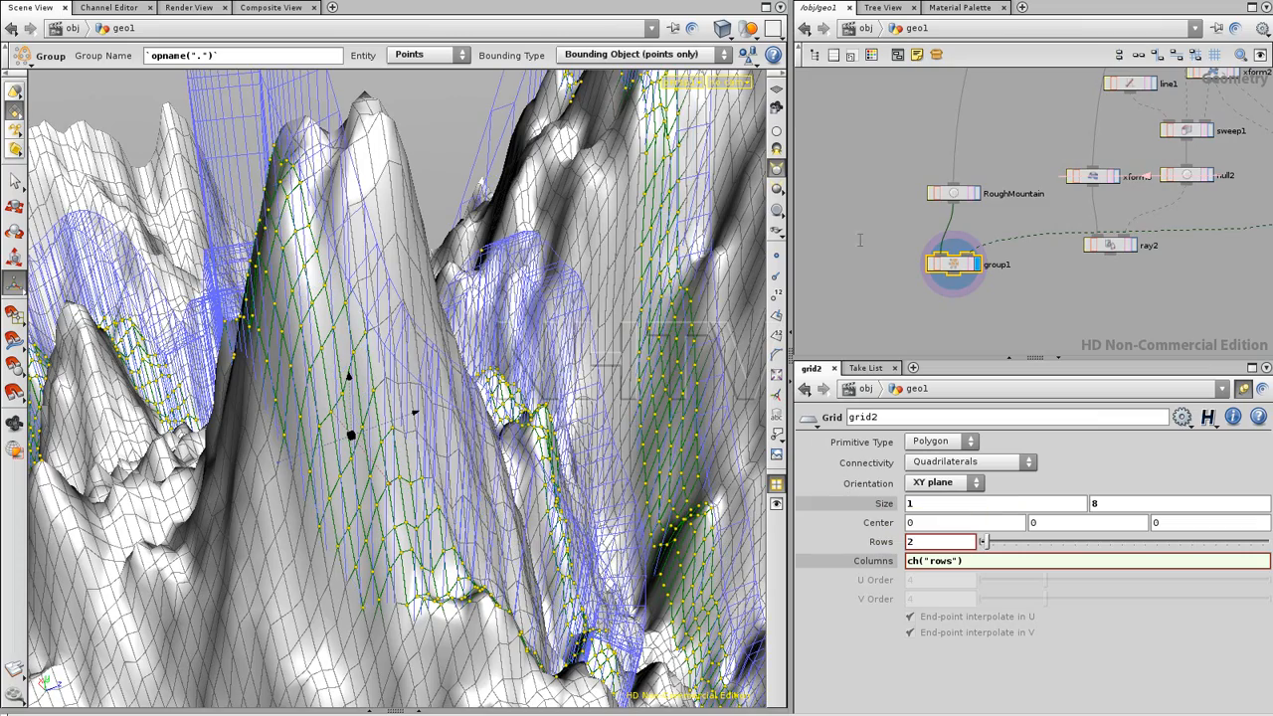
key(Escape)
drag(548, 321, 283, 355)
middle_drag(905, 173, 878, 359)
middle_drag(1026, 267, 990, 266)
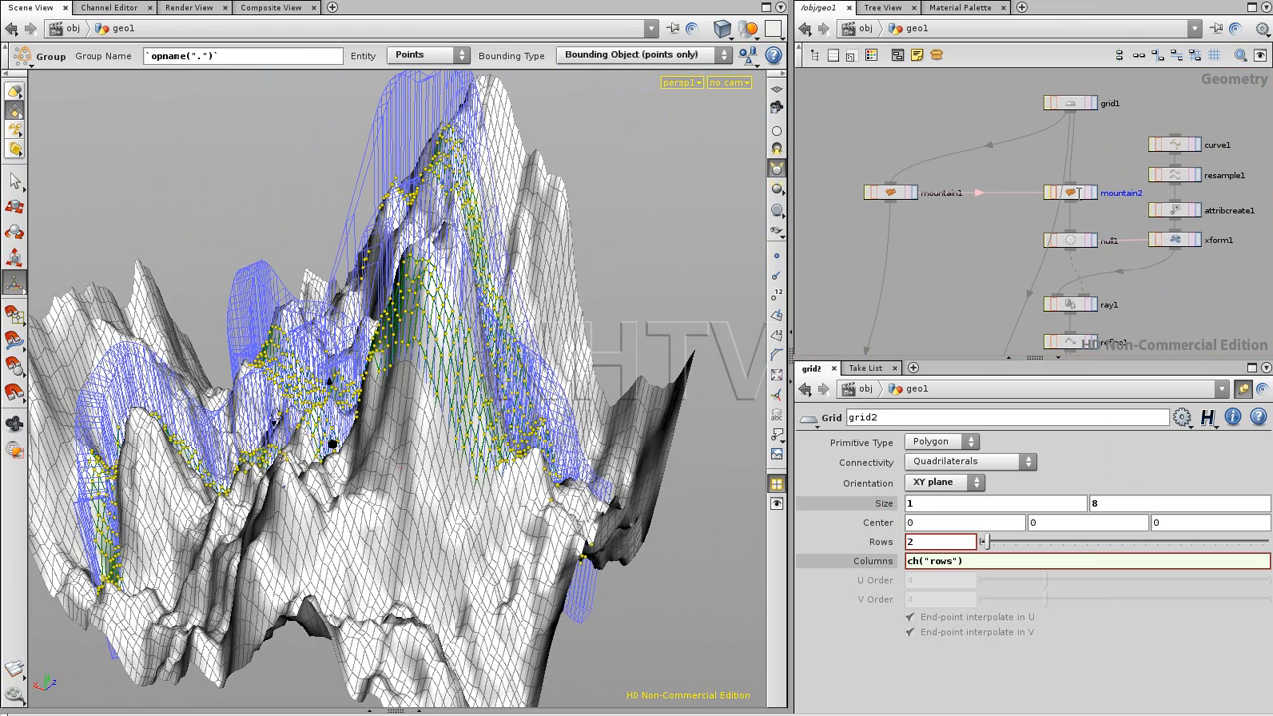
Select mountain1 and unpin the parameter display from grid2 to view mountain1's parameters.
click(891, 192)
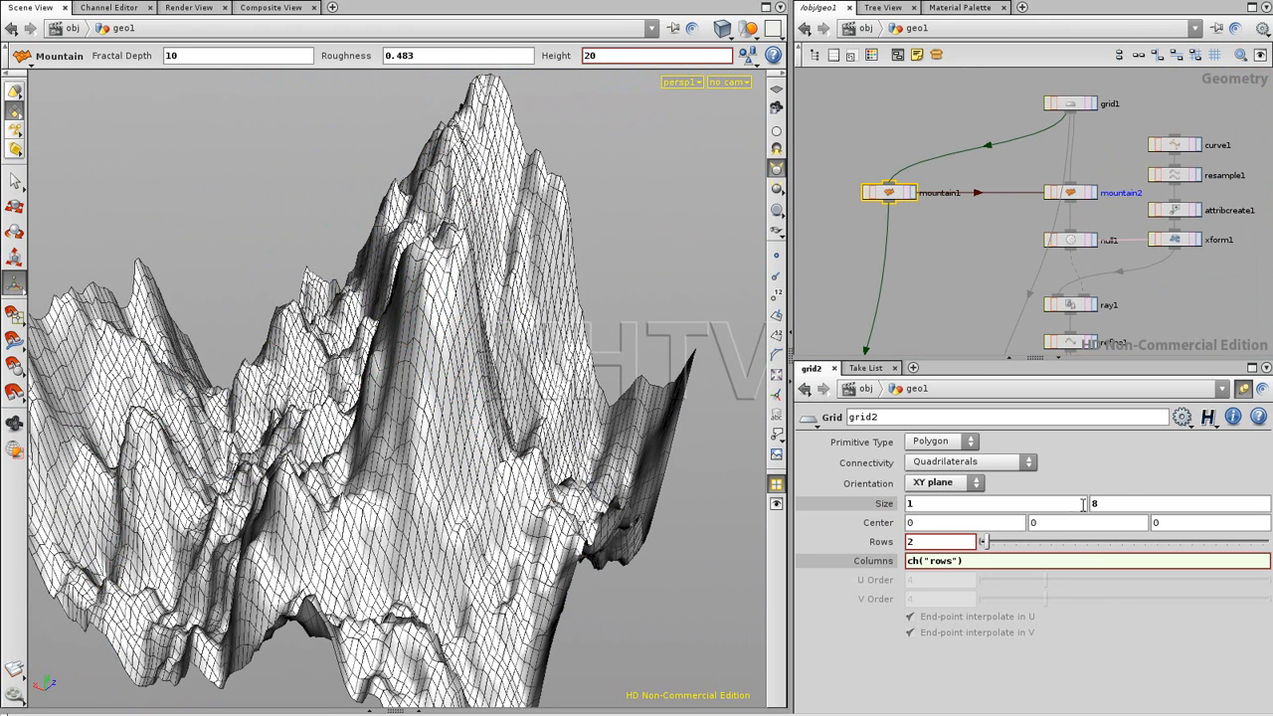
click(1243, 389)
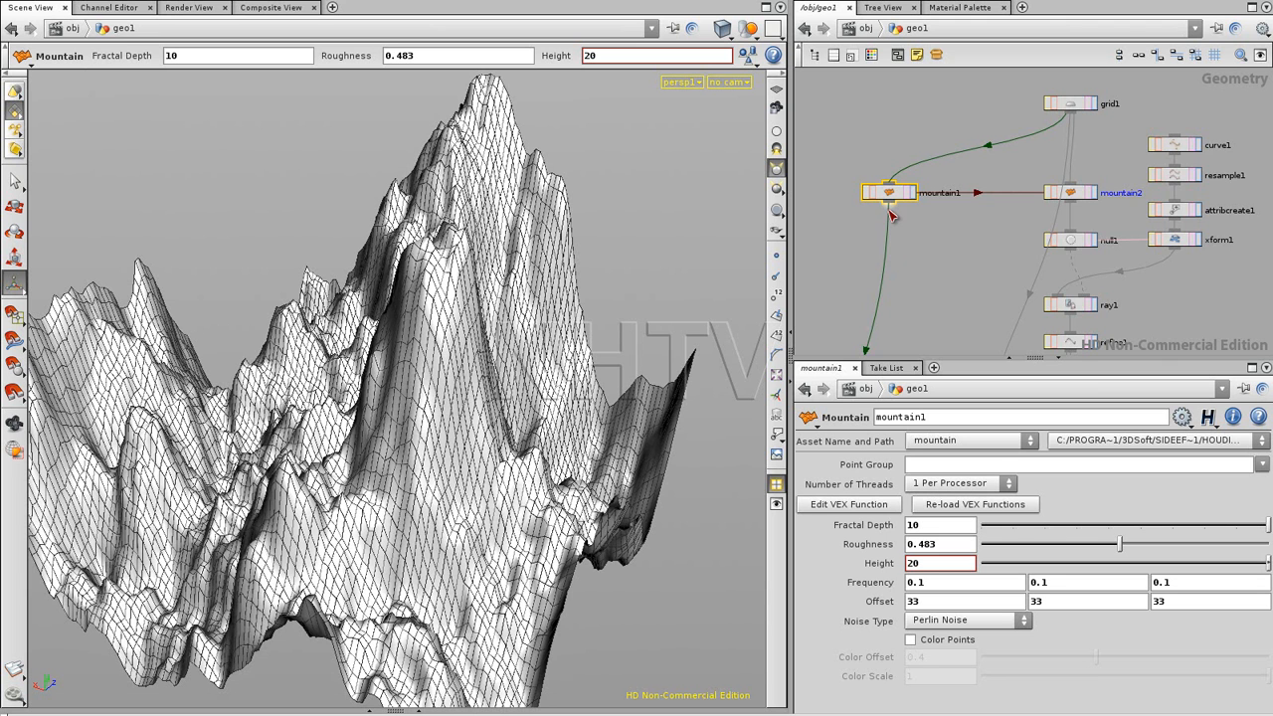
Set grid2's second Size value to the expression ch("../mountain1/height")*0.5 so it follows mountain1's height.
middle_drag(961, 279, 883, 94)
middle_drag(1173, 250, 1091, 222)
click(1048, 238)
click(1106, 501)
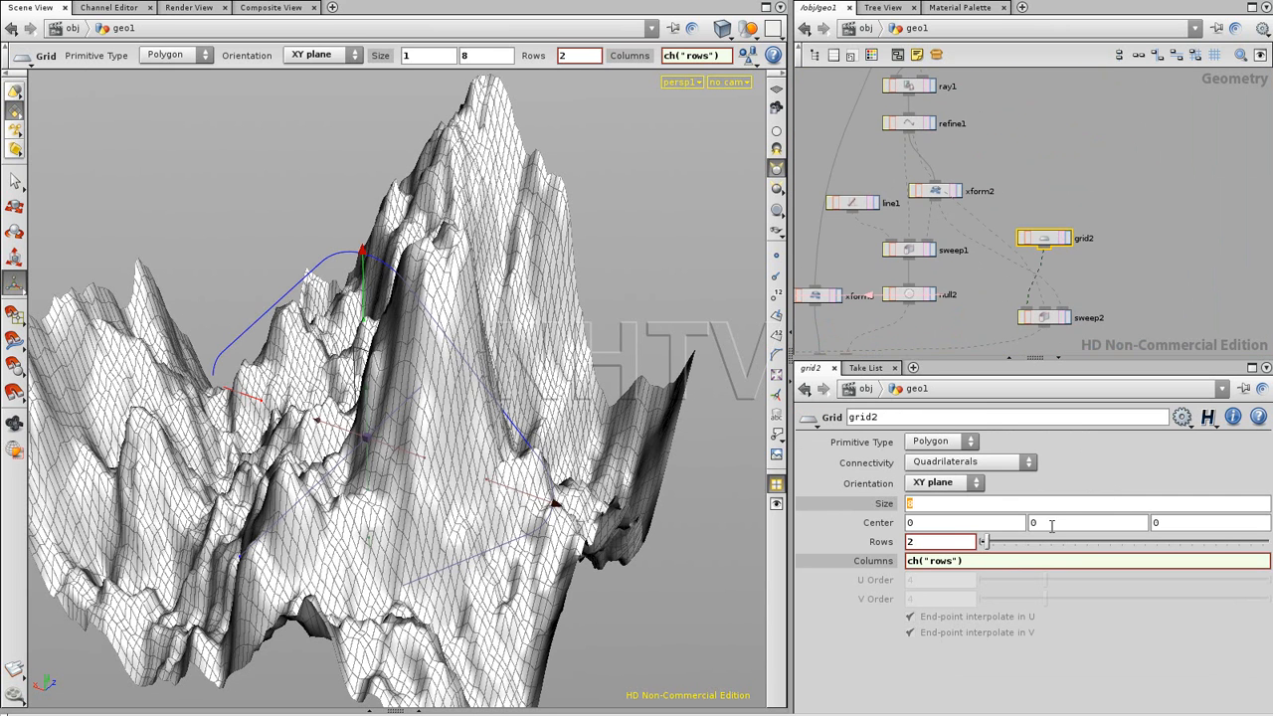
text(ch("../)
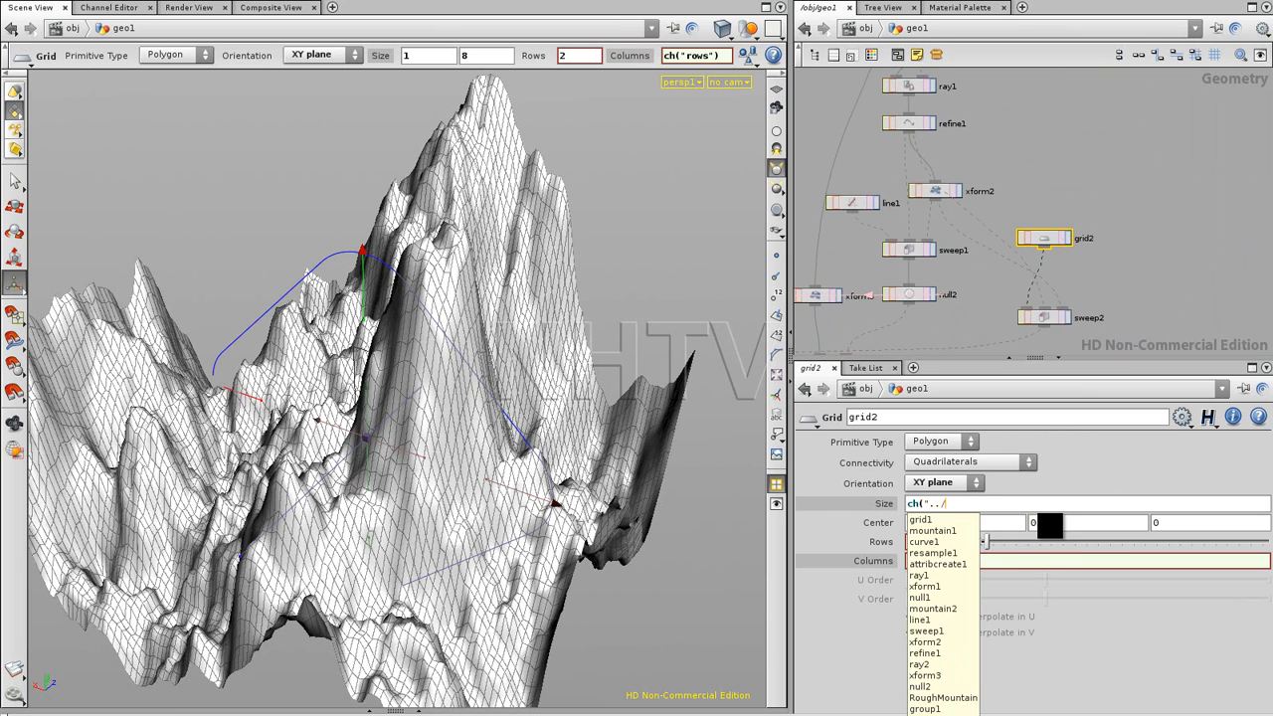
text(mo)
key(Down)
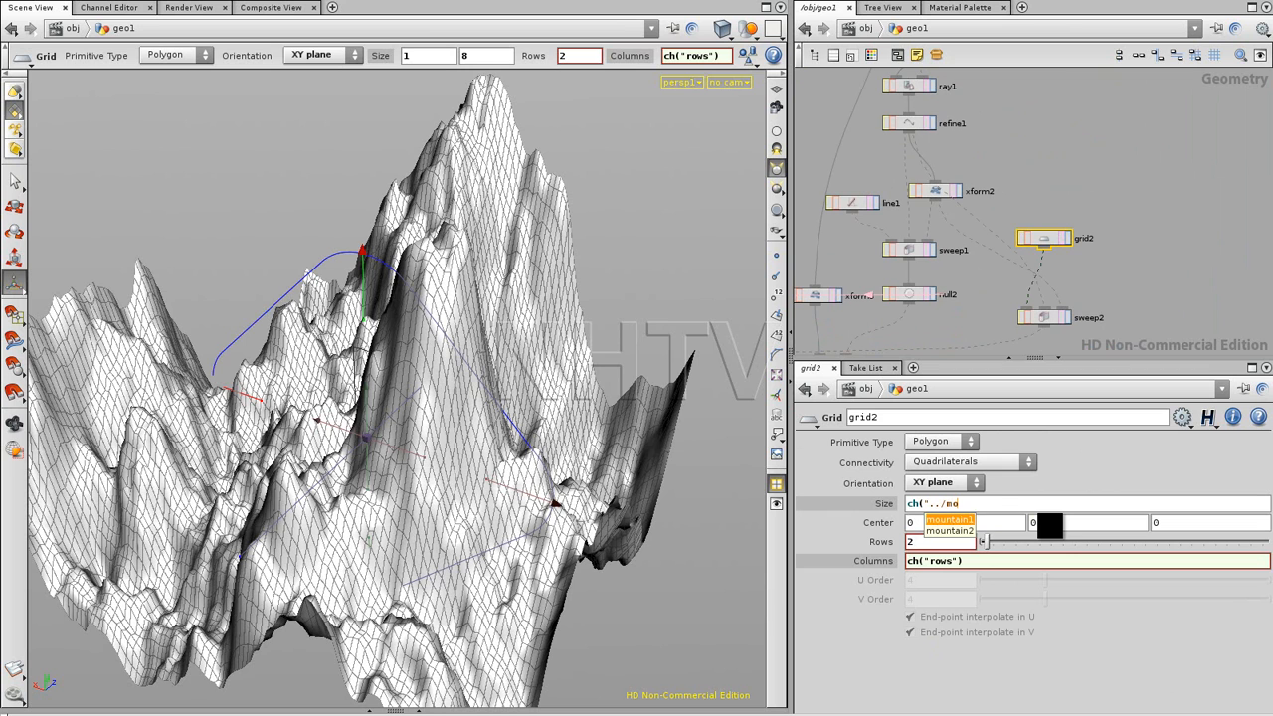
key(Return)
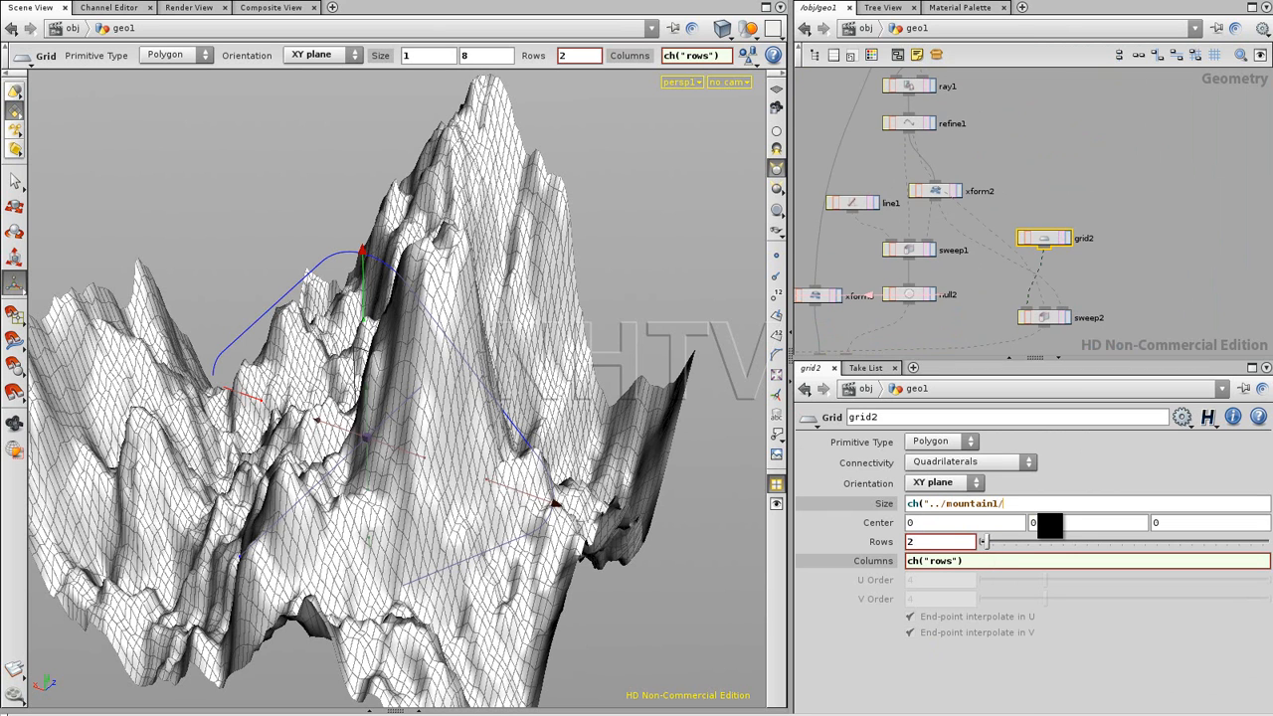
key(Up)
key(Up)
key(Up)
key(Up)
key(Up)
key(Up)
key(Up)
key(Up)
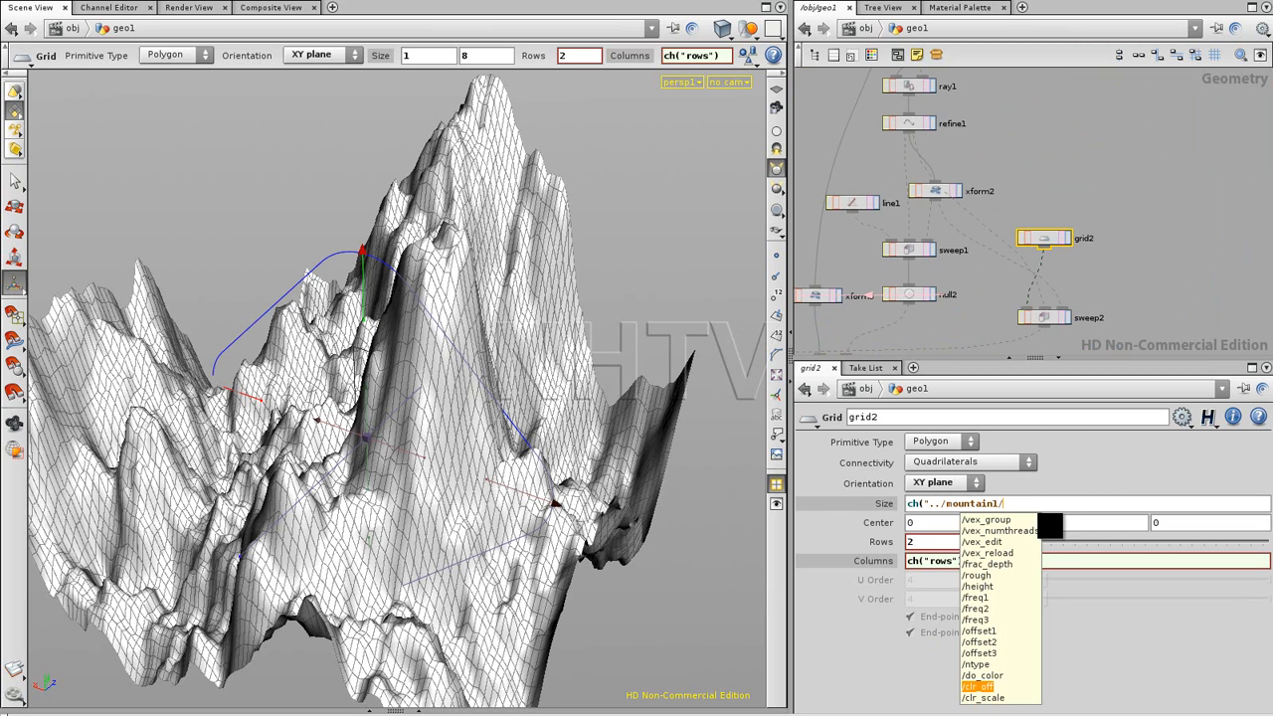
key(Up)
key(Up)
key(Up)
key(Return)
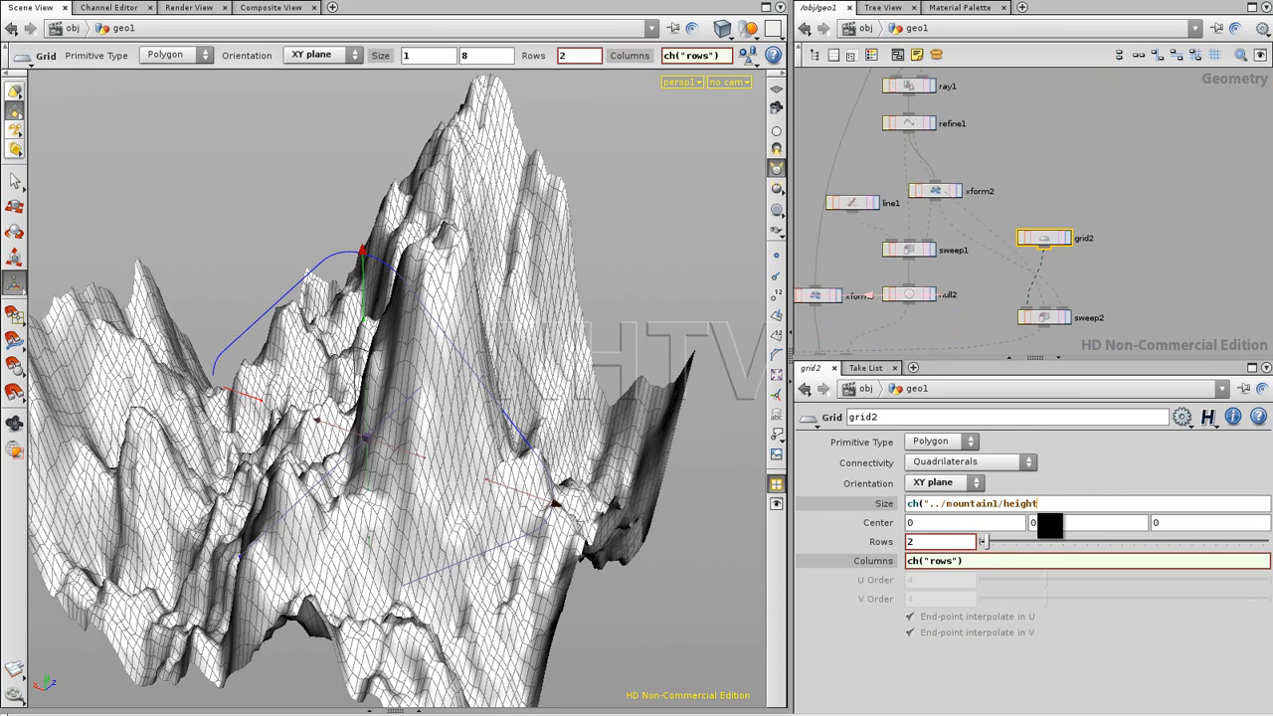
key(Return)
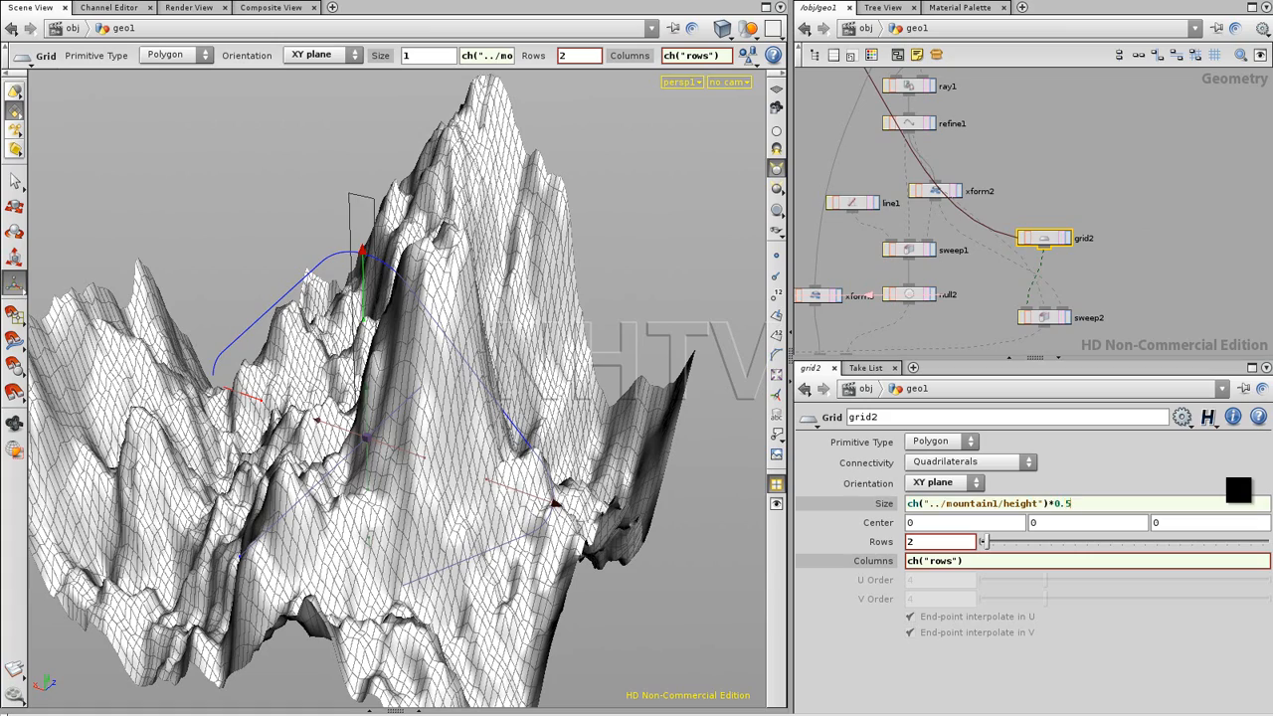
Pin the parameter display to mountain1 and select group1 to show its bounding volume and grouped points.
click(1151, 194)
middle_drag(1131, 295, 1175, 188)
alt+drag(398, 279, 432, 282)
middle_drag(838, 74, 992, 353)
middle_drag(1014, 166, 1012, 277)
click(953, 266)
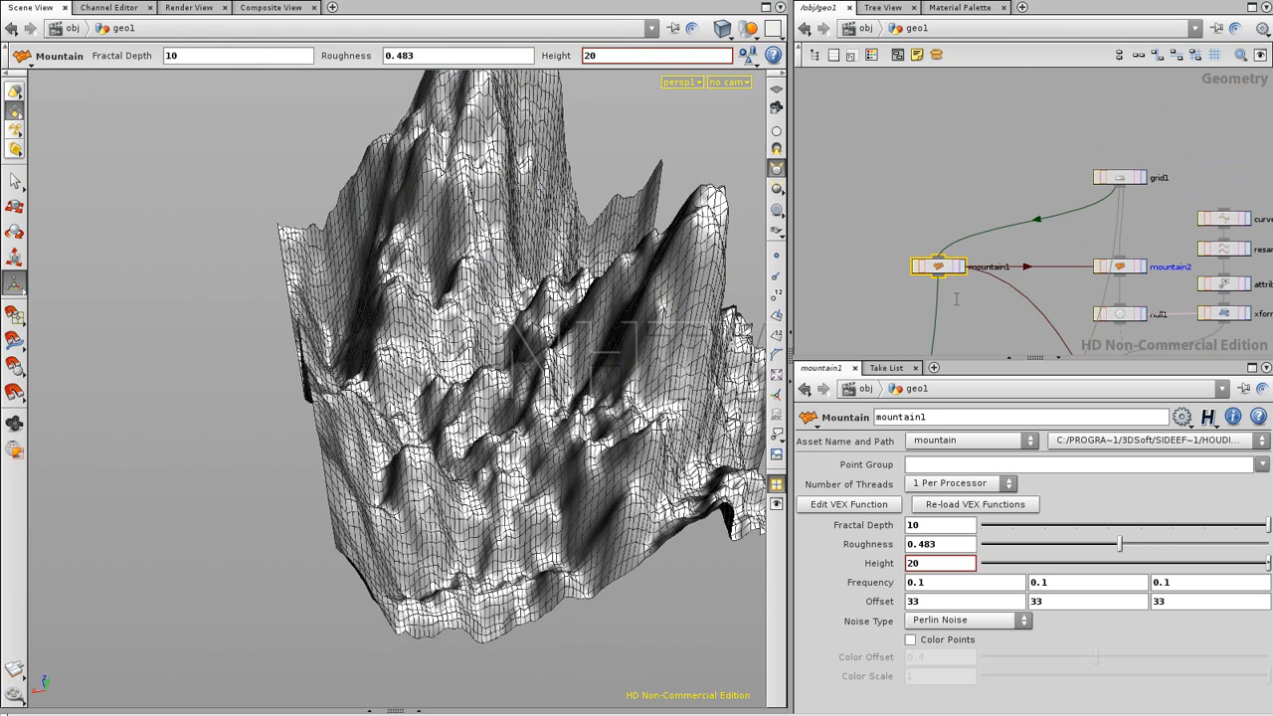
click(1243, 389)
middle_drag(904, 315, 927, 109)
middle_drag(846, 241, 909, 52)
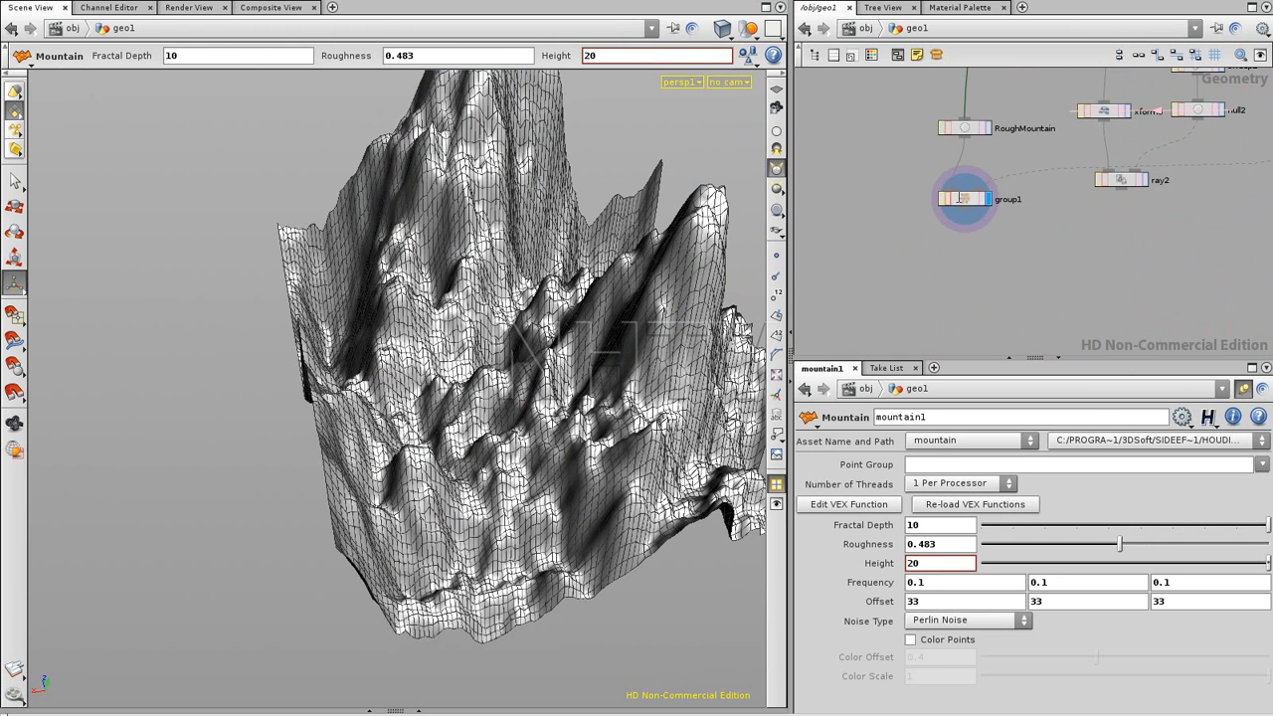
click(958, 198)
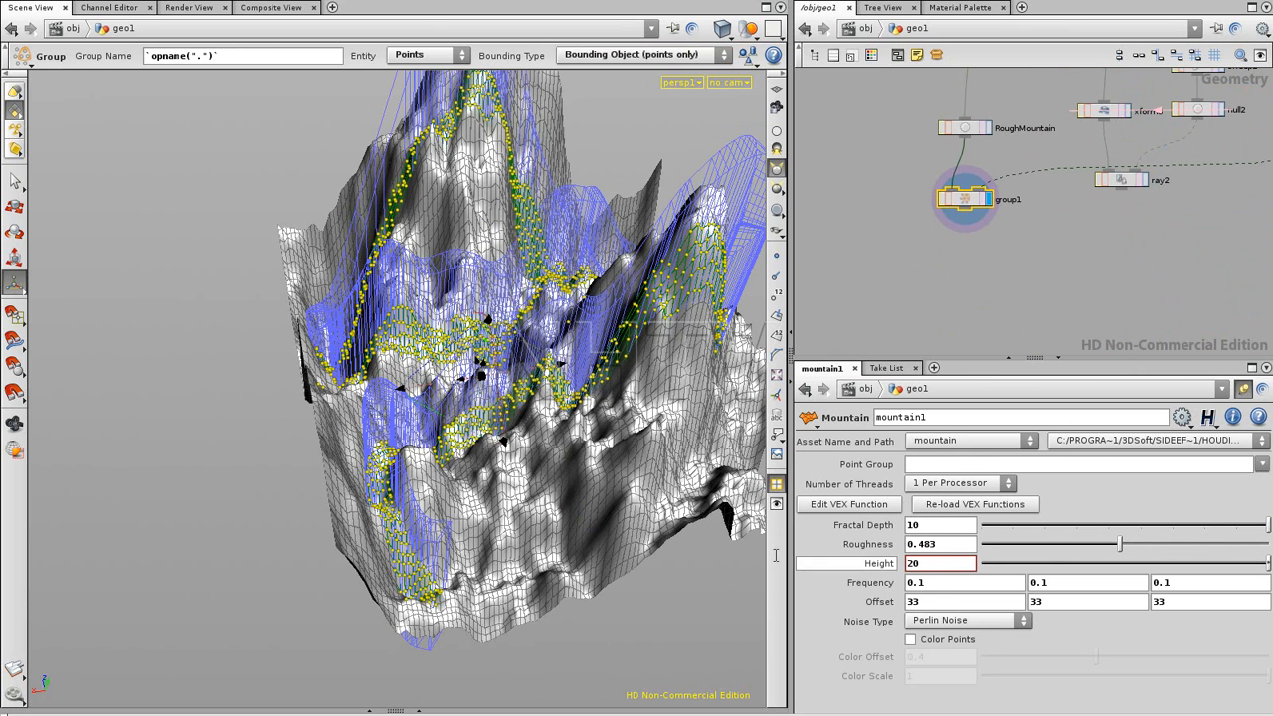
Set mountain1's Height to 9 and inspect the bounding volume and grouped points from the side.
middle_click(927, 563)
middle_drag(932, 568, 839, 527)
click(810, 276)
alt+drag(636, 268, 338, 224)
Rearrange the network by moving sweep2 closer to grid2 and placing grid2 beside xform2.
middle_drag(1099, 253, 717, 354)
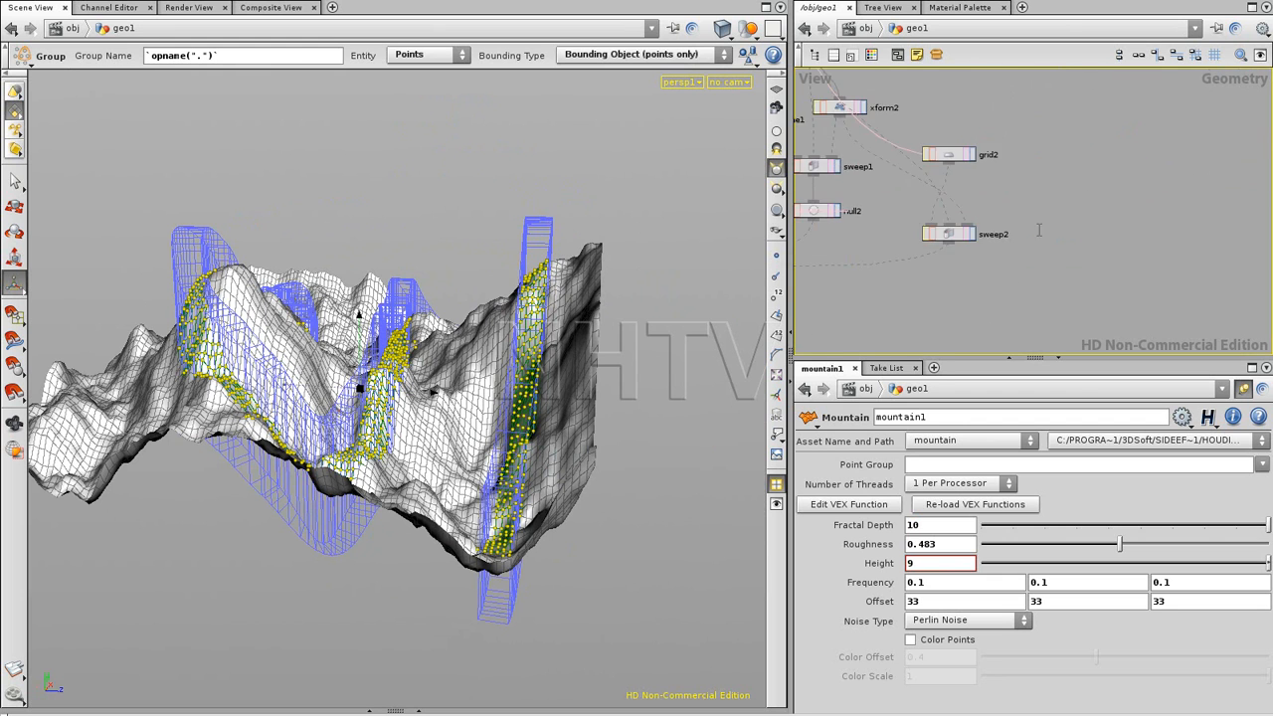
middle_drag(1043, 228, 1142, 284)
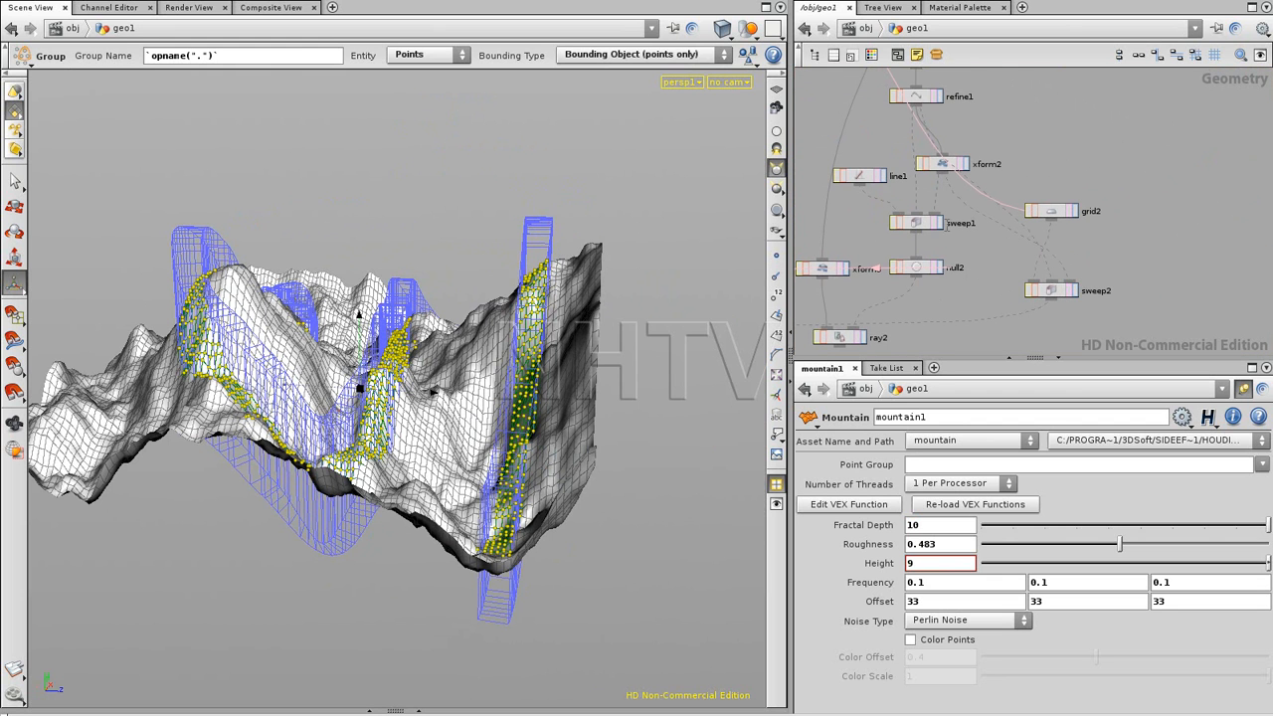
drag(1052, 271, 1051, 268)
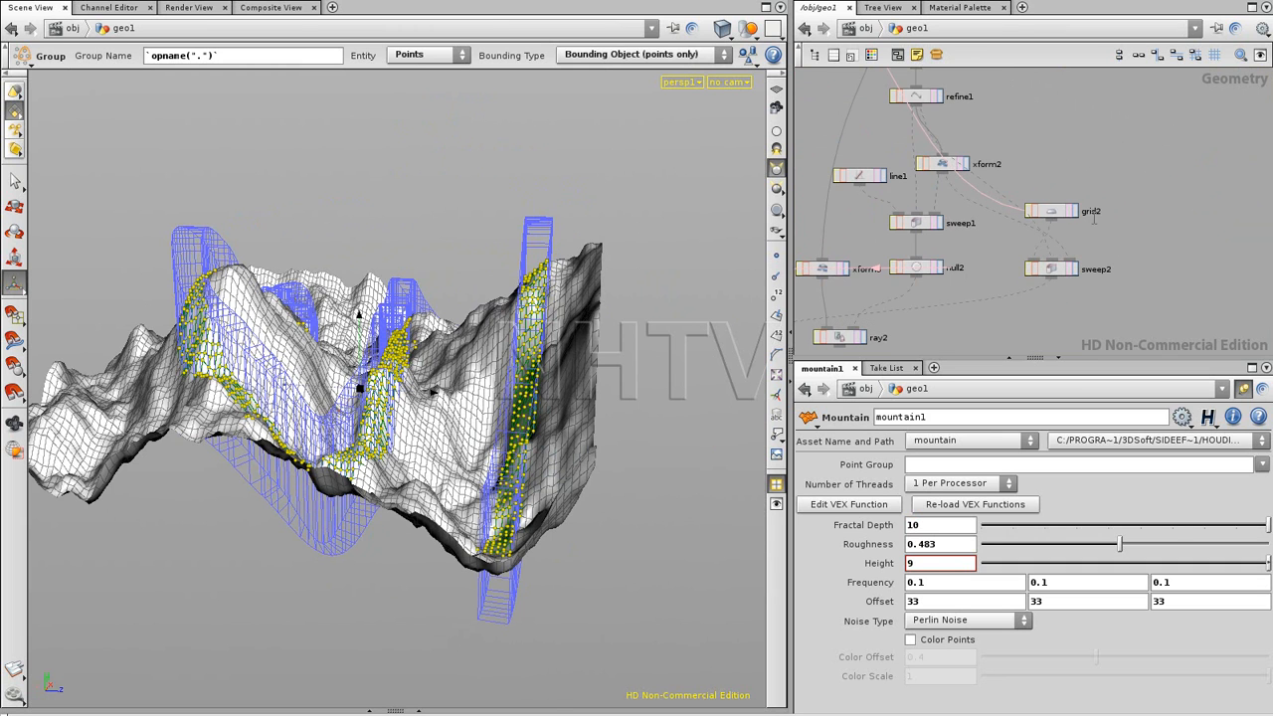
drag(1052, 211, 1046, 171)
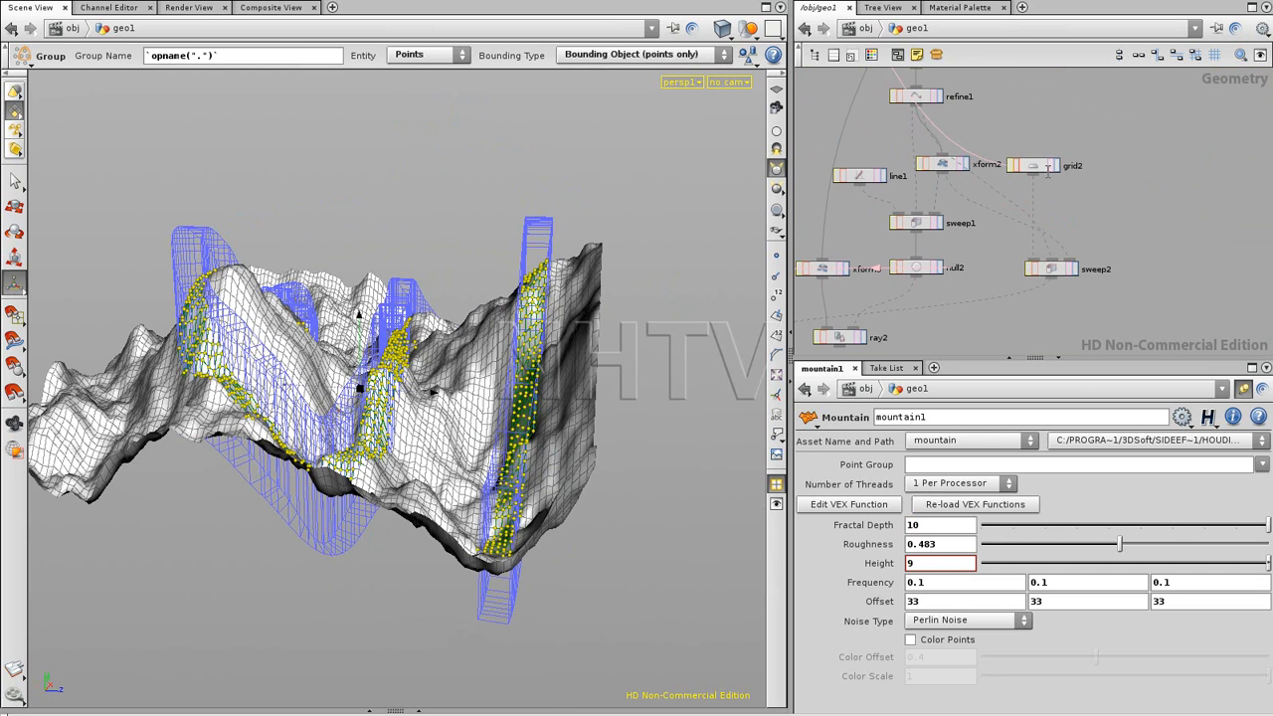
Add a second bounding Sweep node in the empty network area beside sweep2.
middle_drag(1161, 244, 1067, 244)
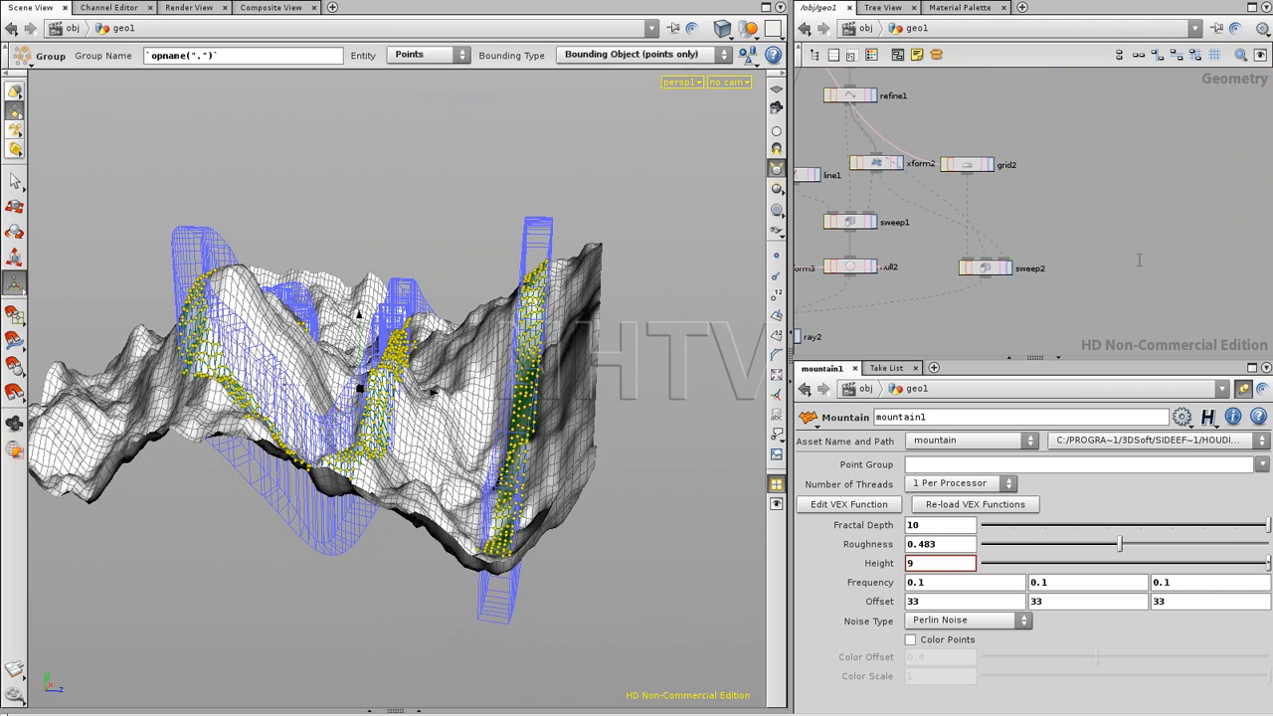
key(Tab)
text(Sweep)
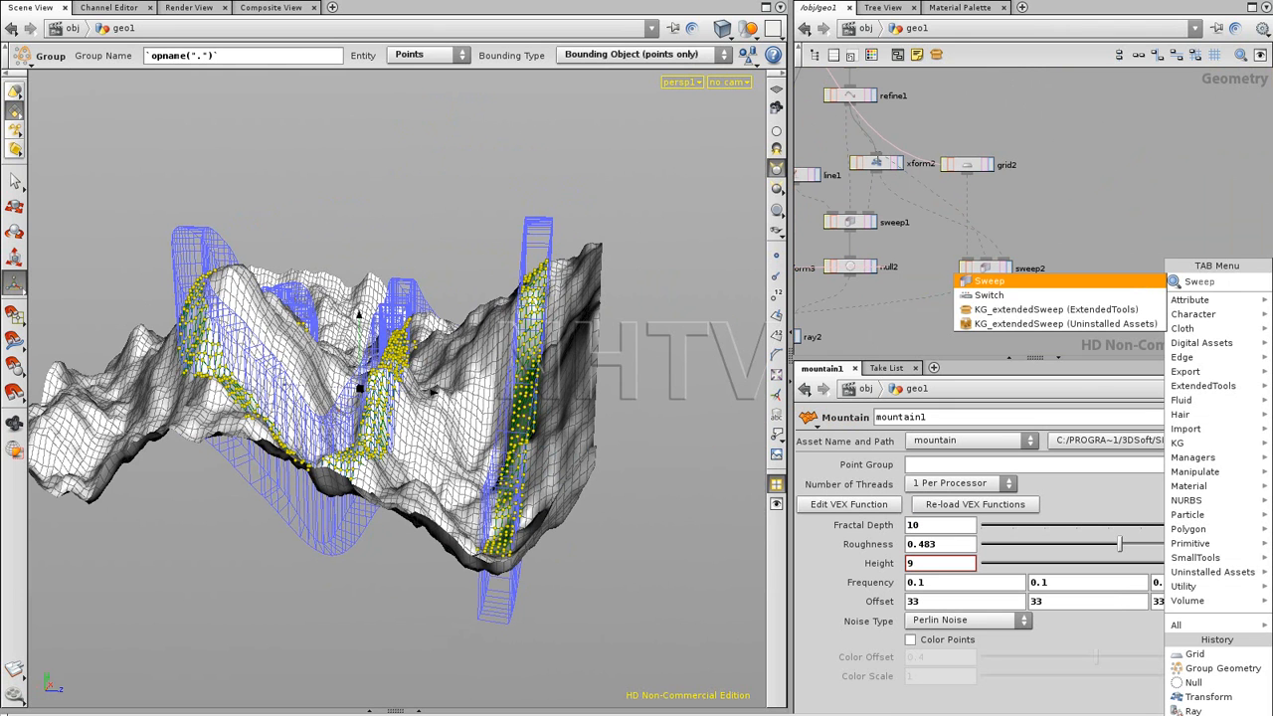
key(Return)
click(1136, 268)
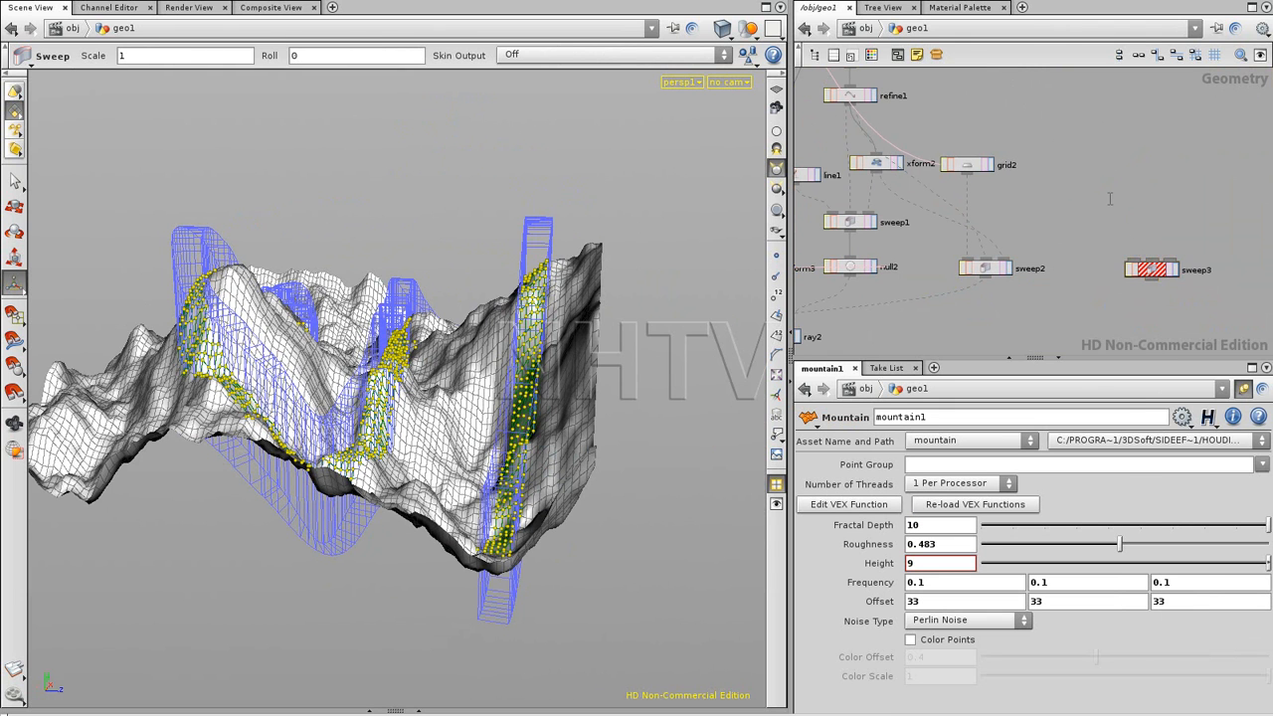
Add a Line node above sweep3 and apply the preset with Origin X -ch("dist")*0.5 and Direction 1, 0, 0.
key(Tab)
text(Line)
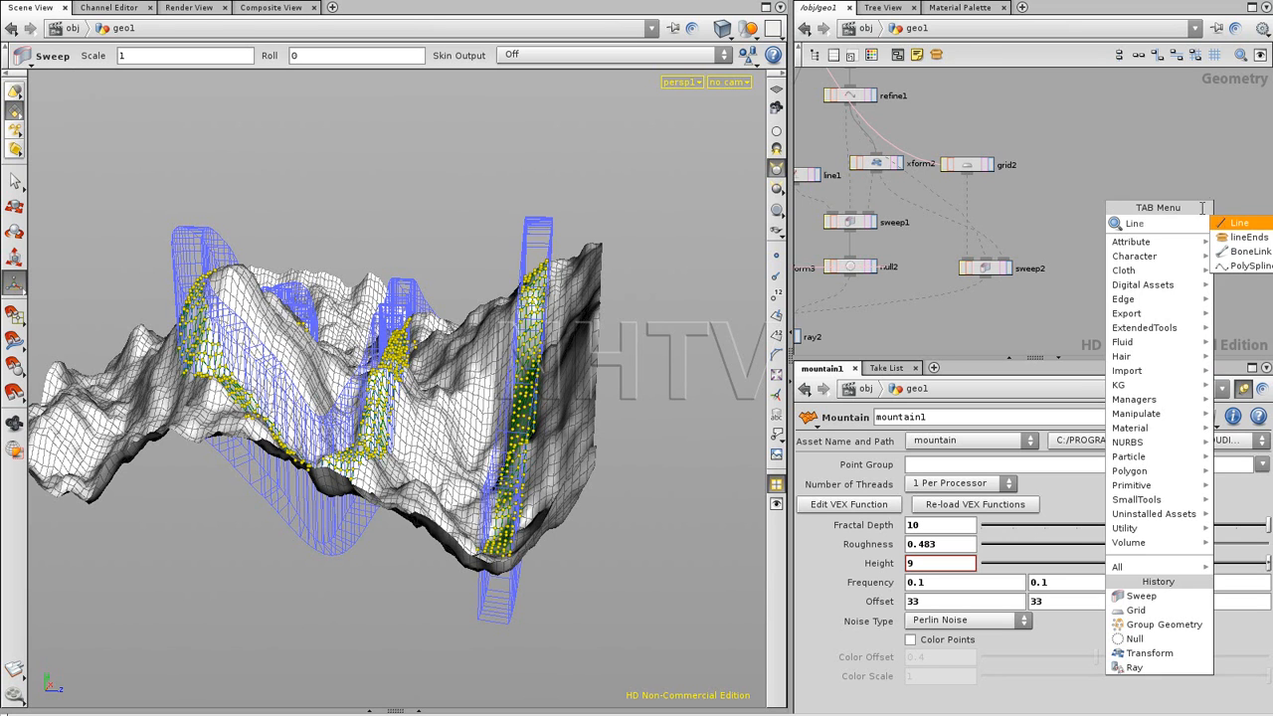
click(1240, 224)
click(1089, 219)
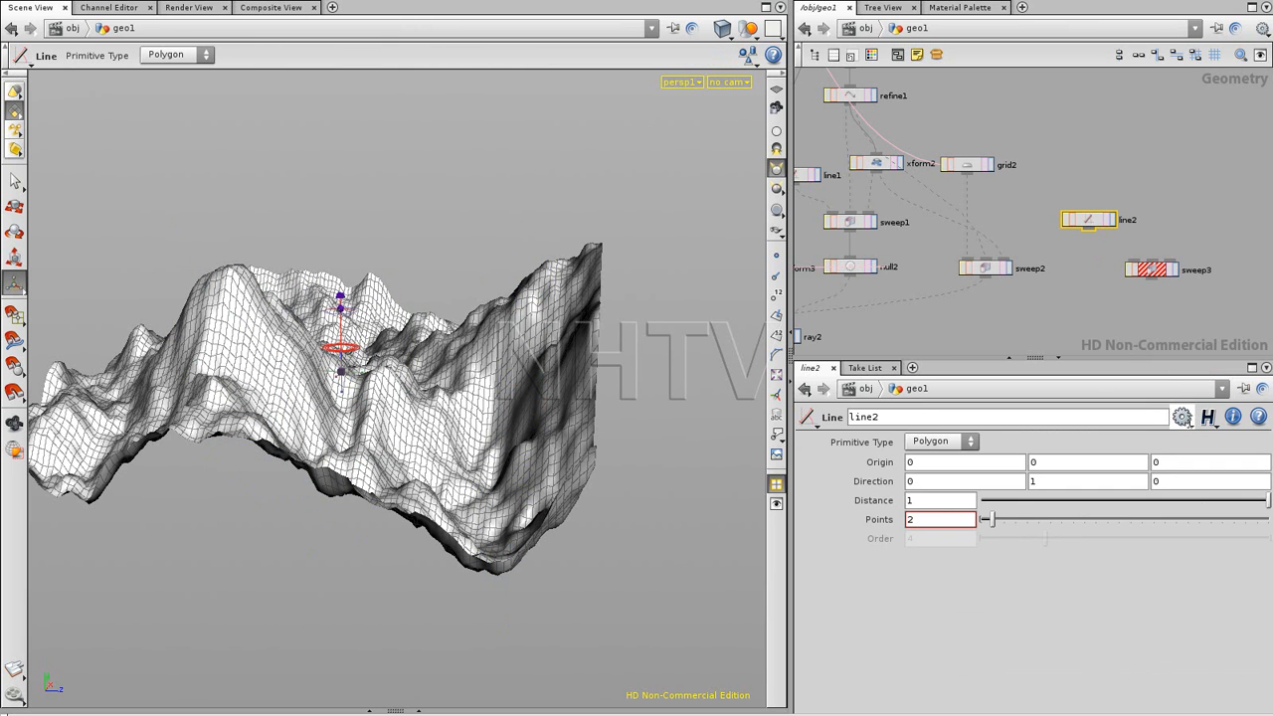
click(1181, 418)
click(1194, 650)
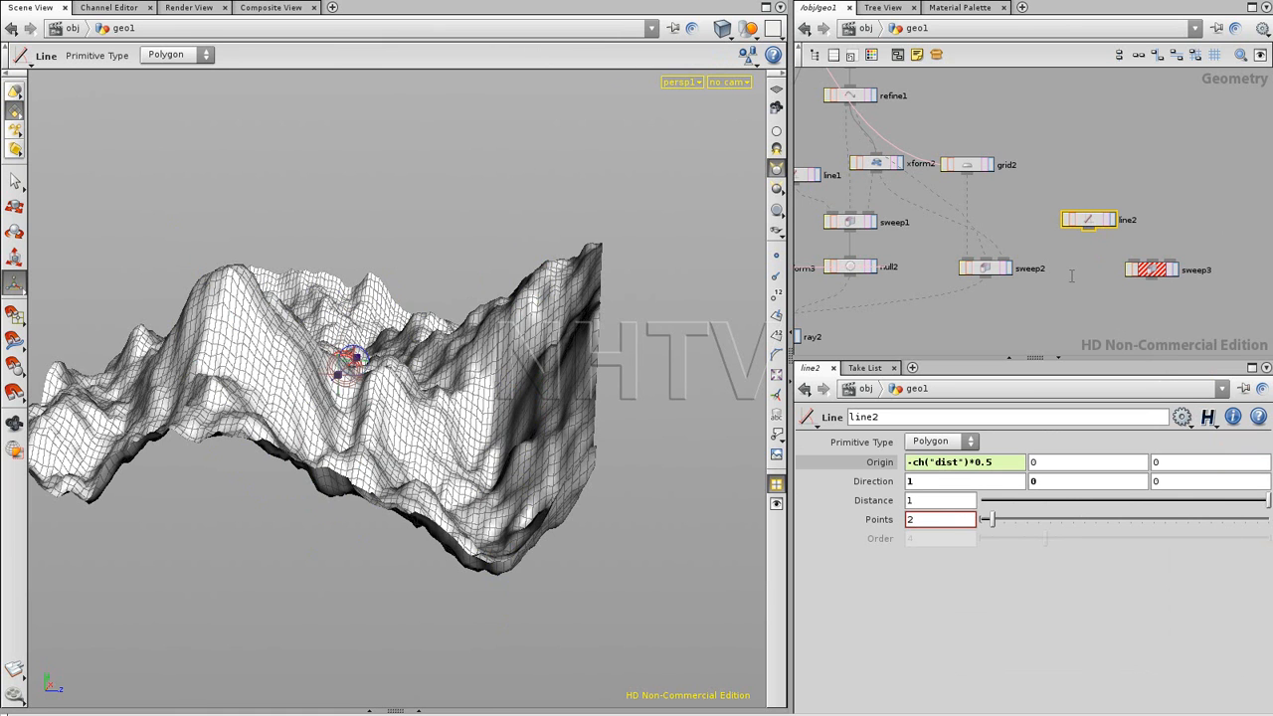
Connect line2 and the road curves from xform2 and refine1 to sweep3, and display the sweep.
click(1089, 230)
click(1132, 259)
click(1175, 199)
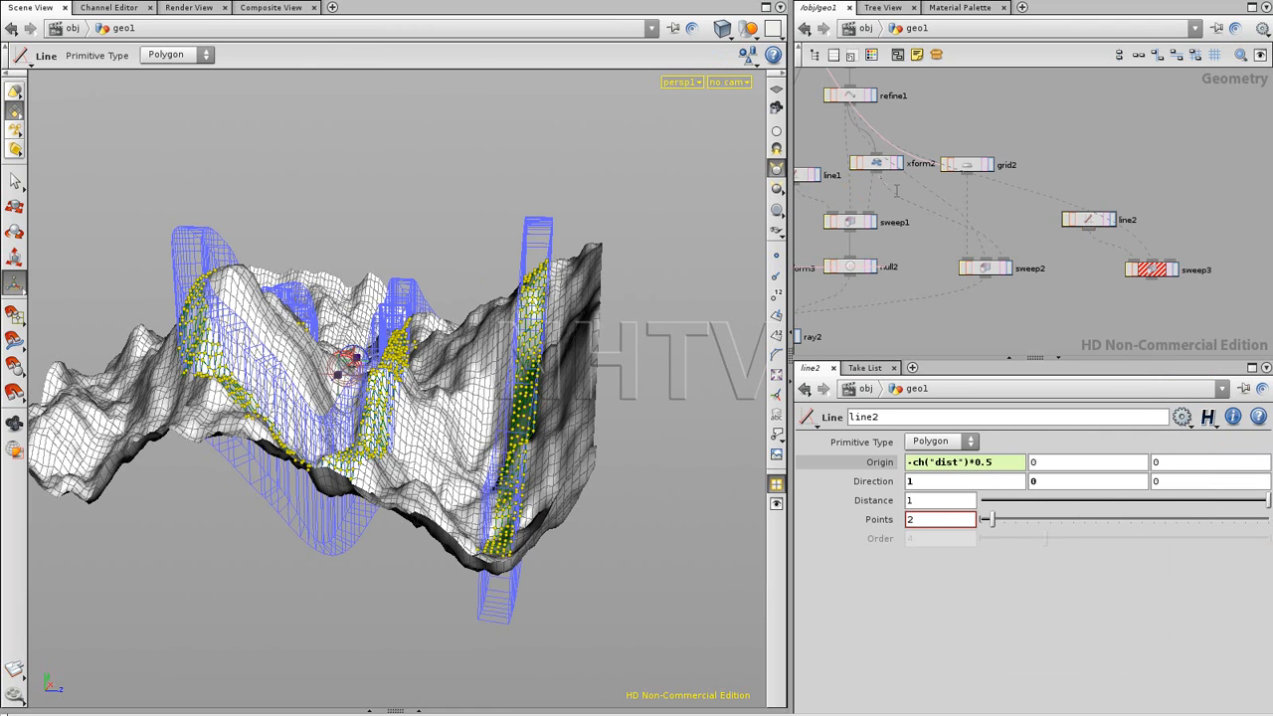
click(1168, 269)
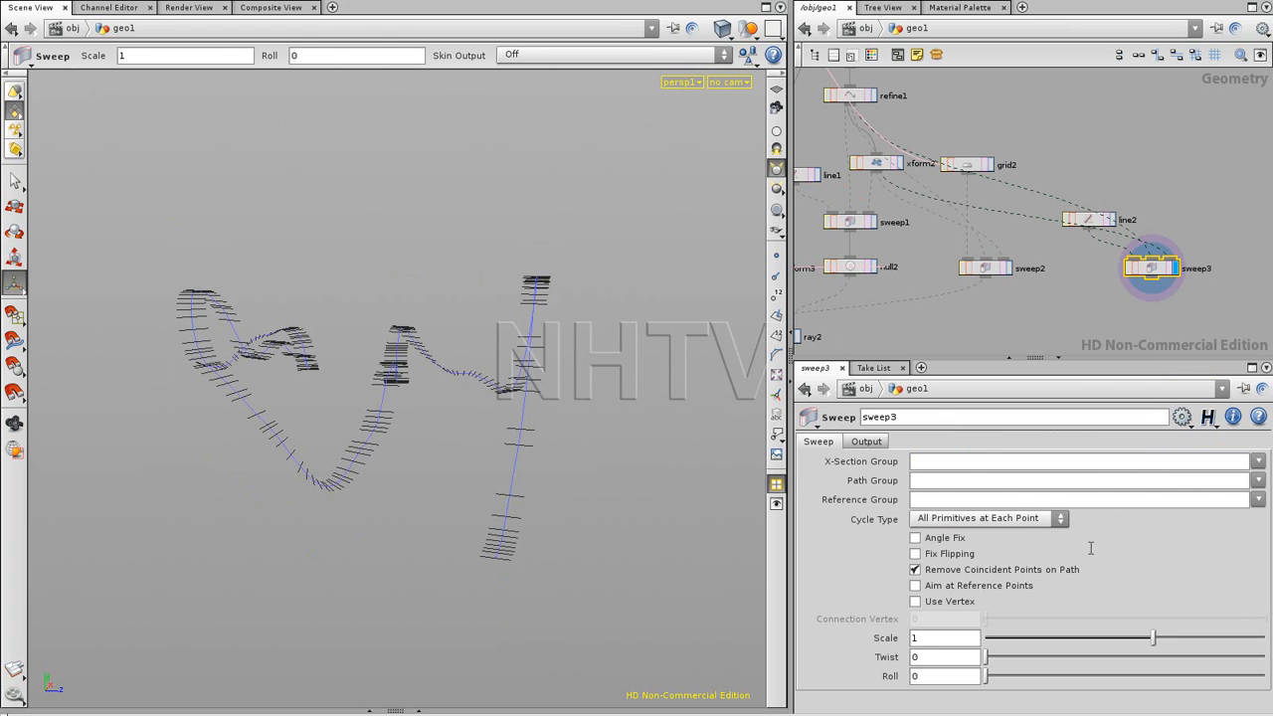
Set sweep3's Skin Output to Skin Unclosed.
click(865, 441)
click(961, 495)
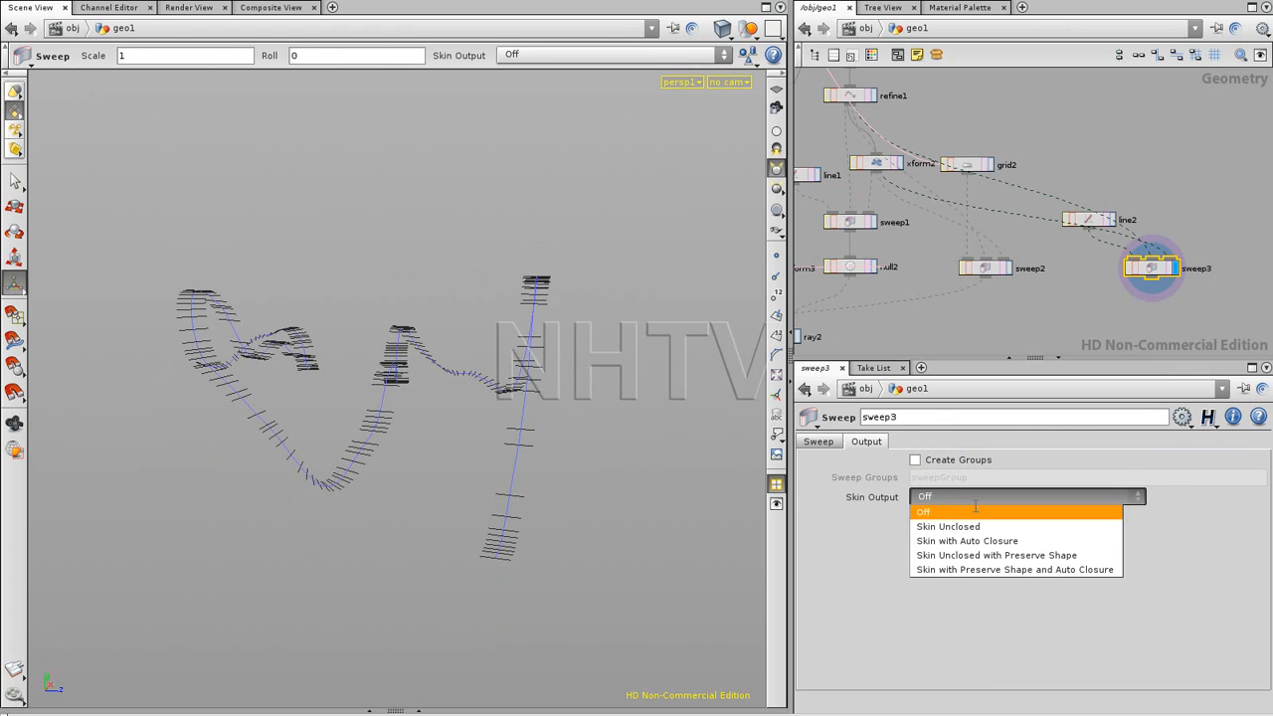
click(961, 510)
click(1060, 318)
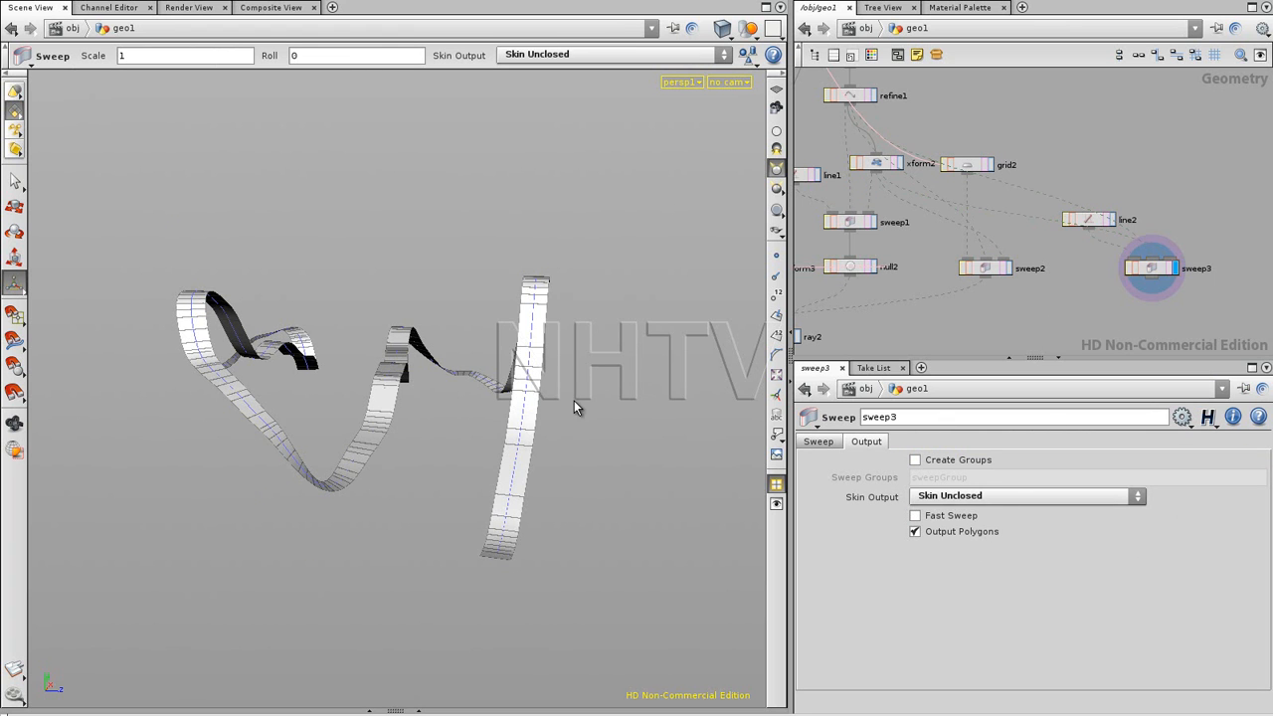
Add a PolyExtrude node below sweep3, connect the skinned strip to it, and display its result.
key(Tab)
text(p)
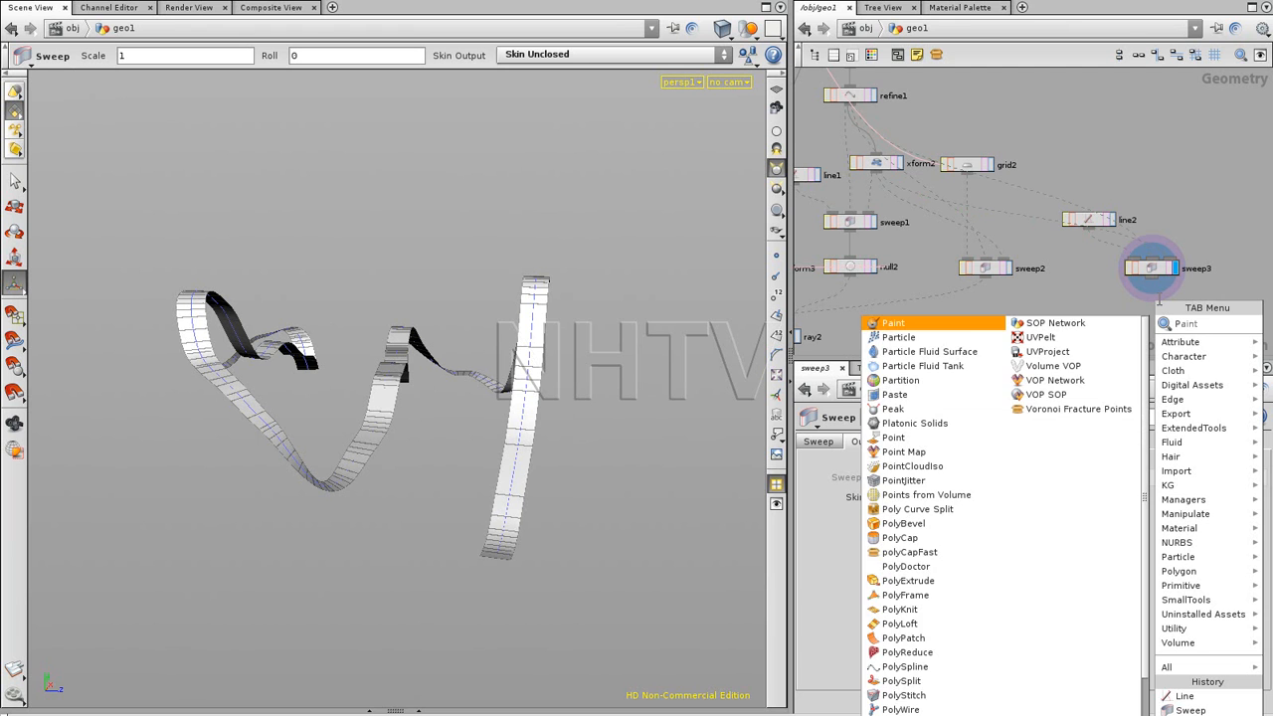
text(oly Curve Spl)
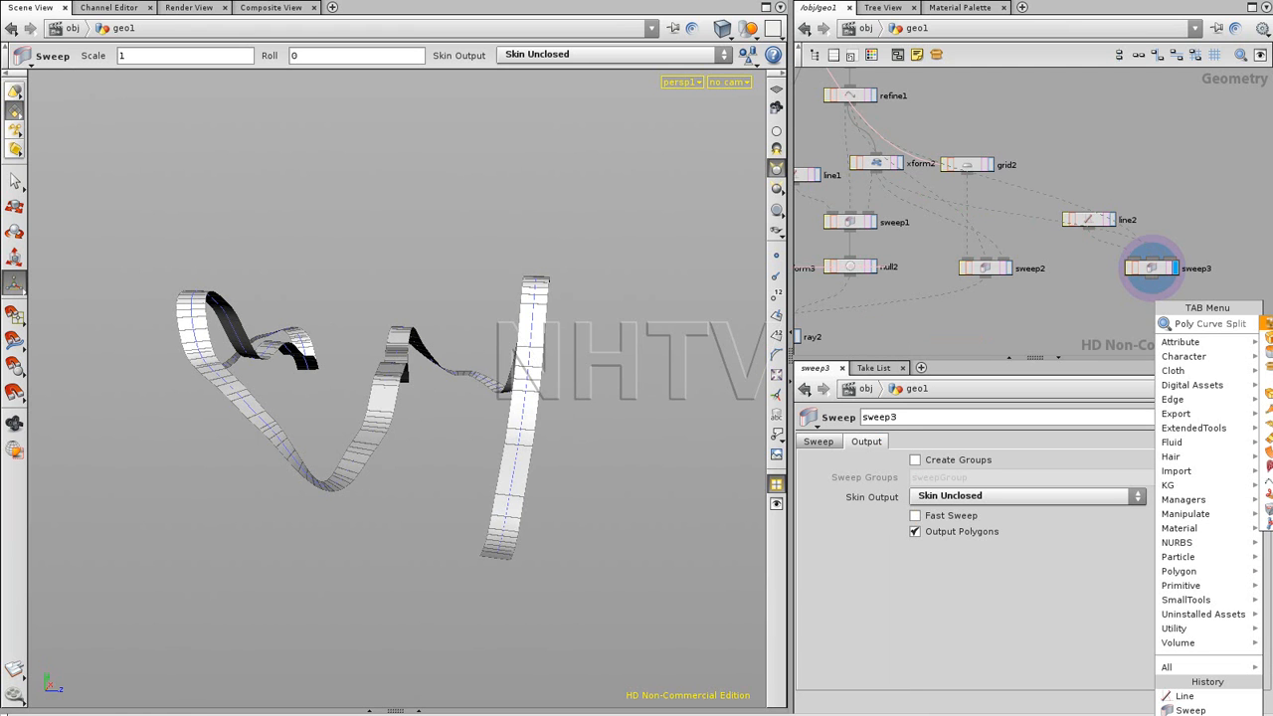
click(1267, 393)
click(1151, 309)
drag(1152, 278, 1149, 305)
click(1175, 304)
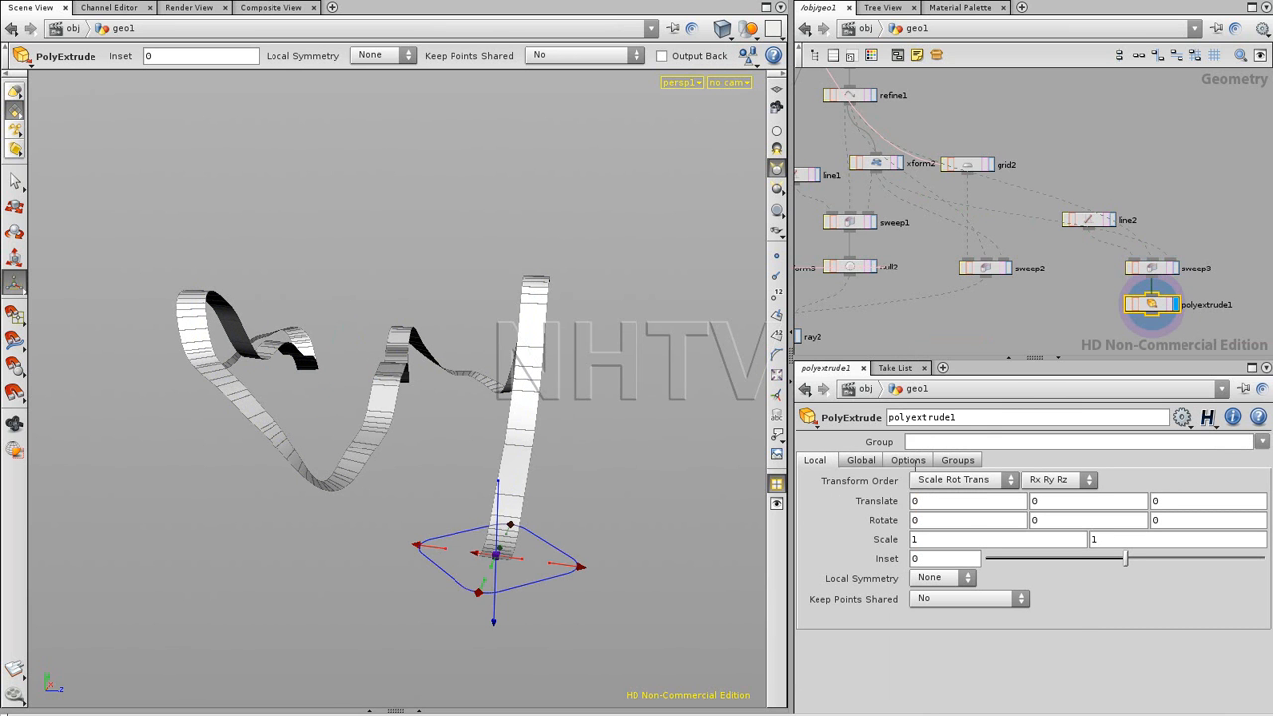
Try extruding the strip with polyextrude1's local Z Translate and reset that value to 0.
middle_drag(1156, 505, 1192, 482)
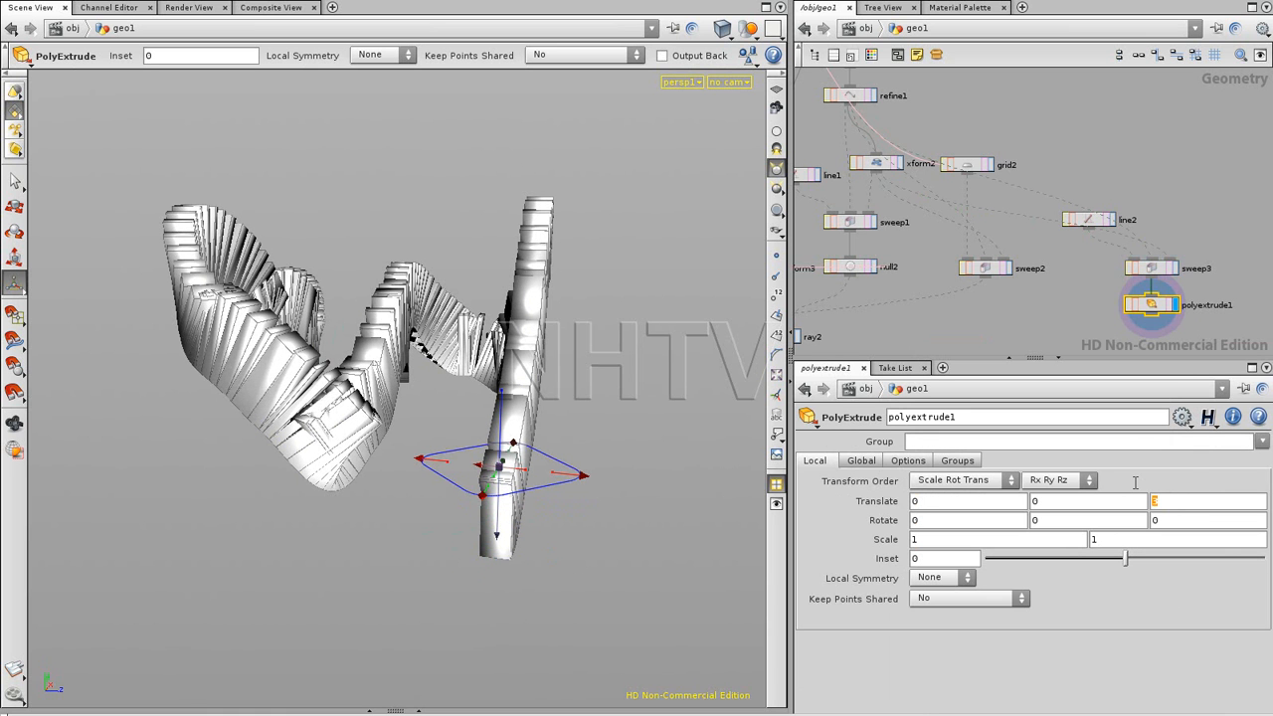
text(0)
key(Return)
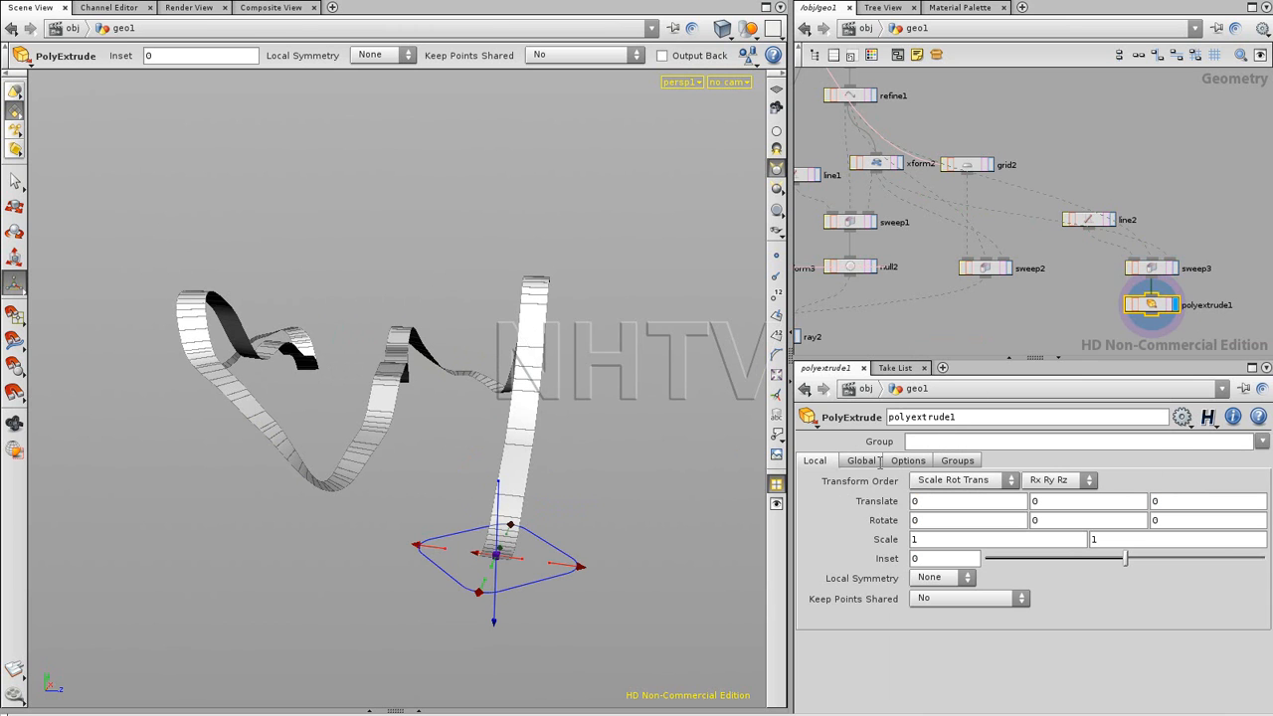
Set polyextrude1's global Y Translate to 10 and inspect the extruded volume.
click(887, 461)
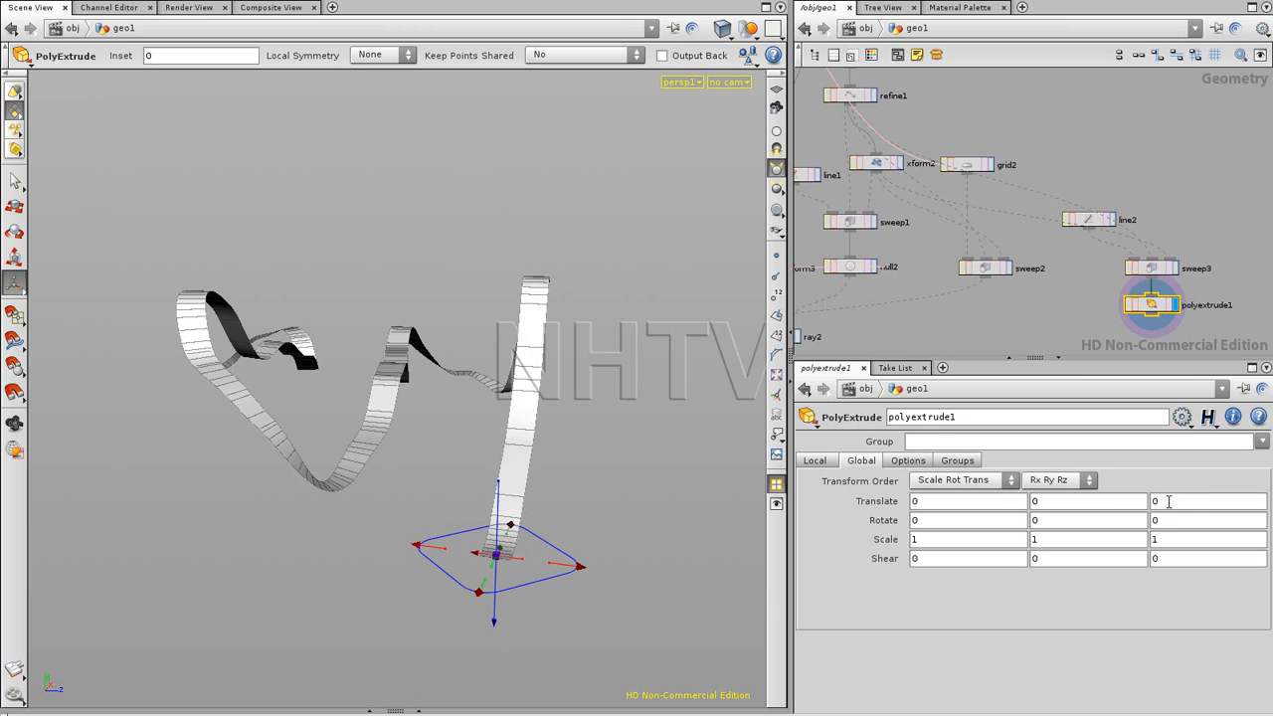
click(1037, 500)
text(10)
key(Return)
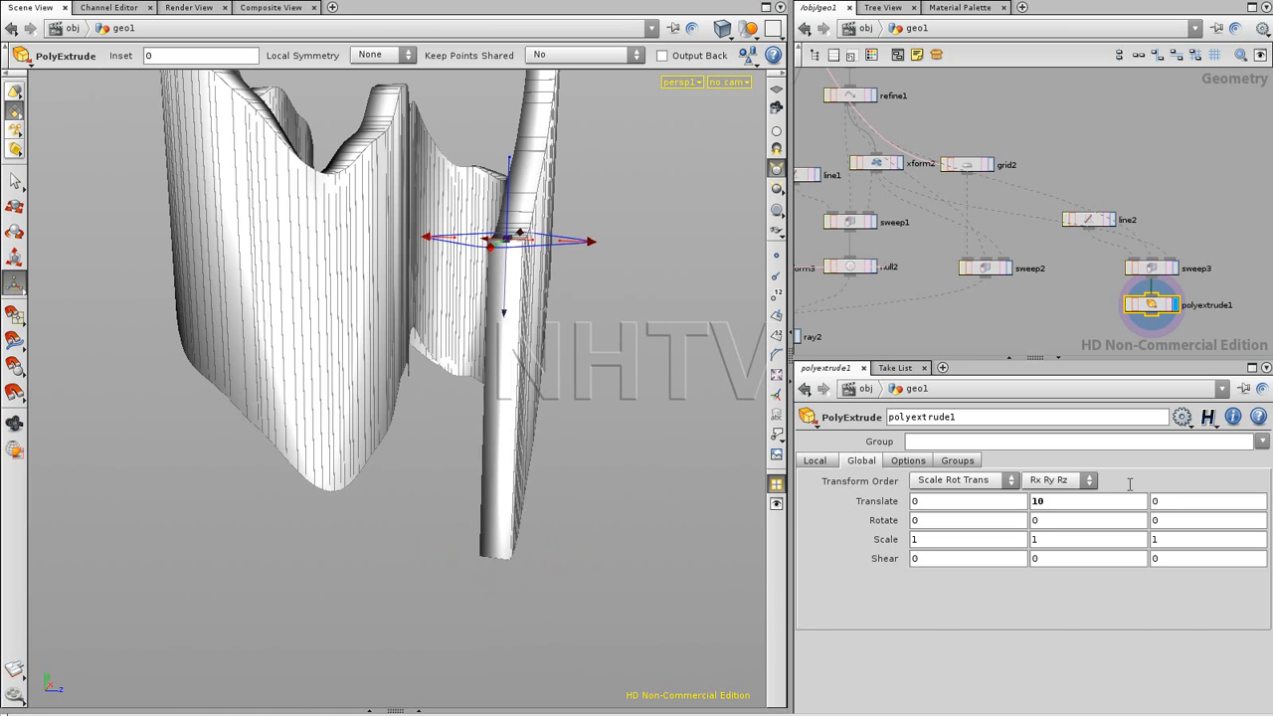
alt+drag(488, 249, 327, 93)
alt+drag(302, 169, 537, 338)
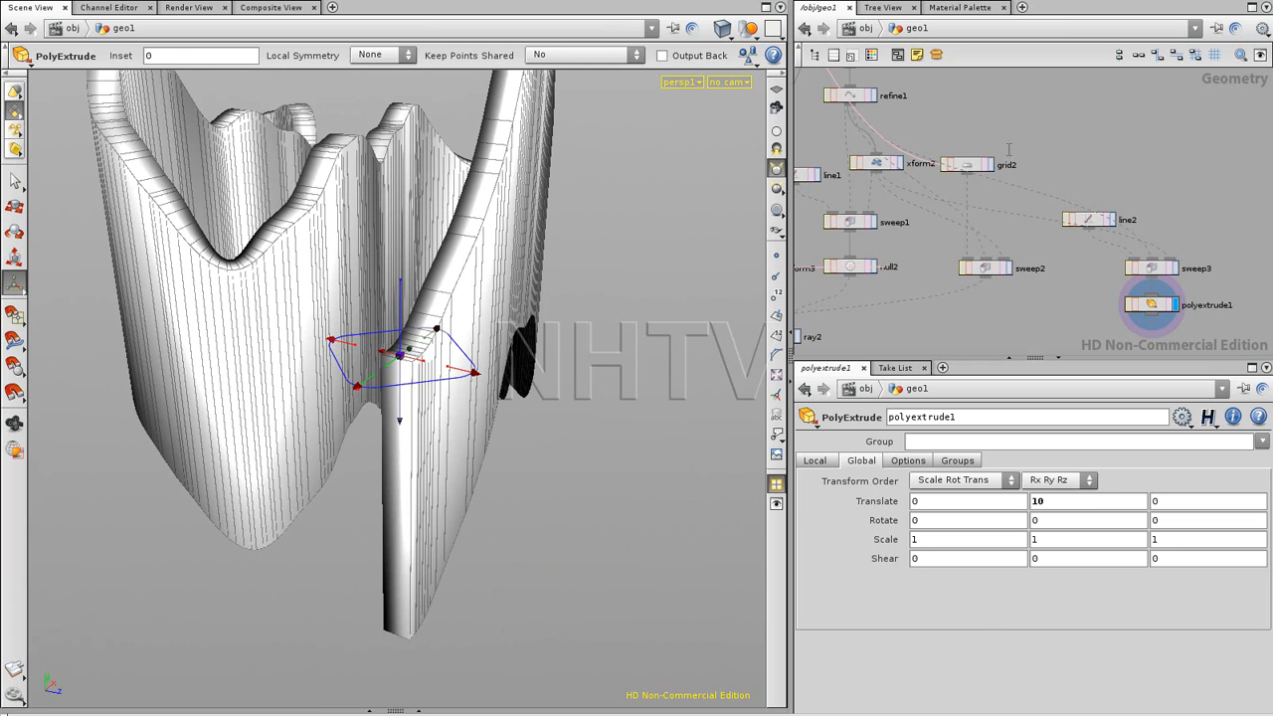
Copy grid2's size expression ch("../mountain1/height")*0.5 into polyextrude1's global Y Translate.
click(965, 164)
click(1118, 505)
drag(1185, 506, 892, 503)
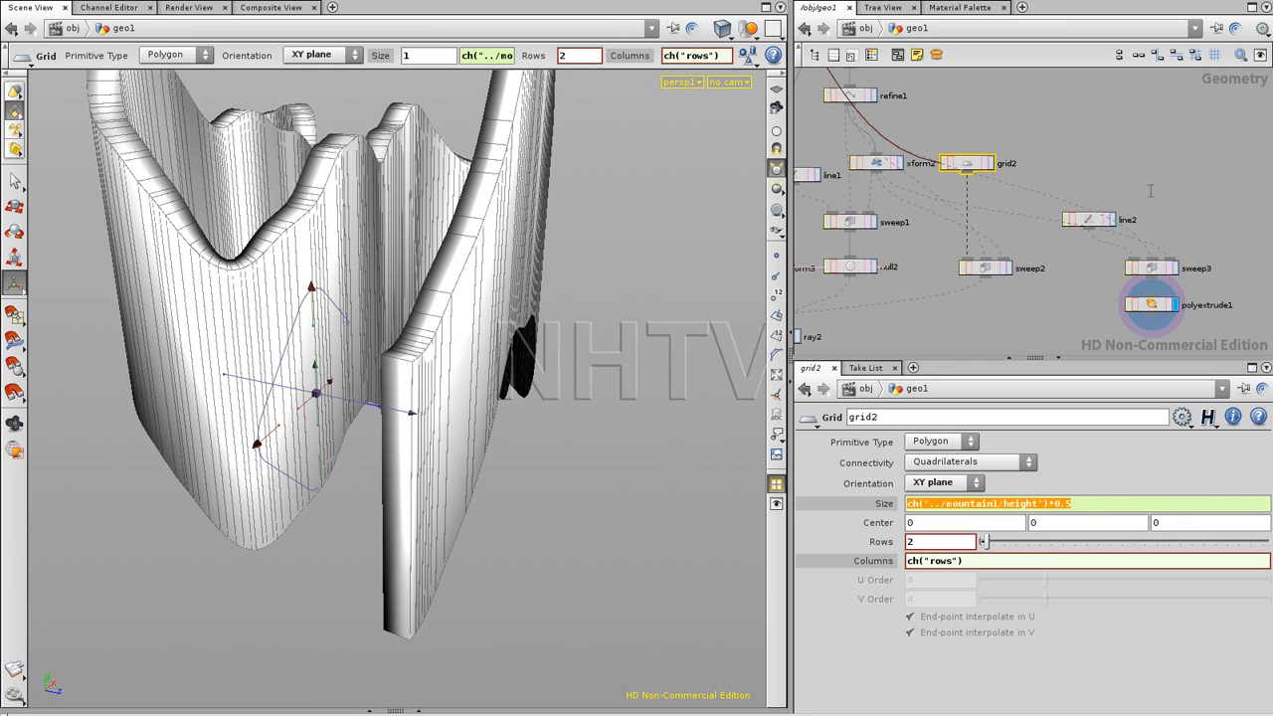
click(1007, 161)
click(982, 163)
mouse_move(1041, 132)
middle_down()
mouse_move(1060, 166)
mouse_move(1044, 150)
middle_up()
click(1153, 322)
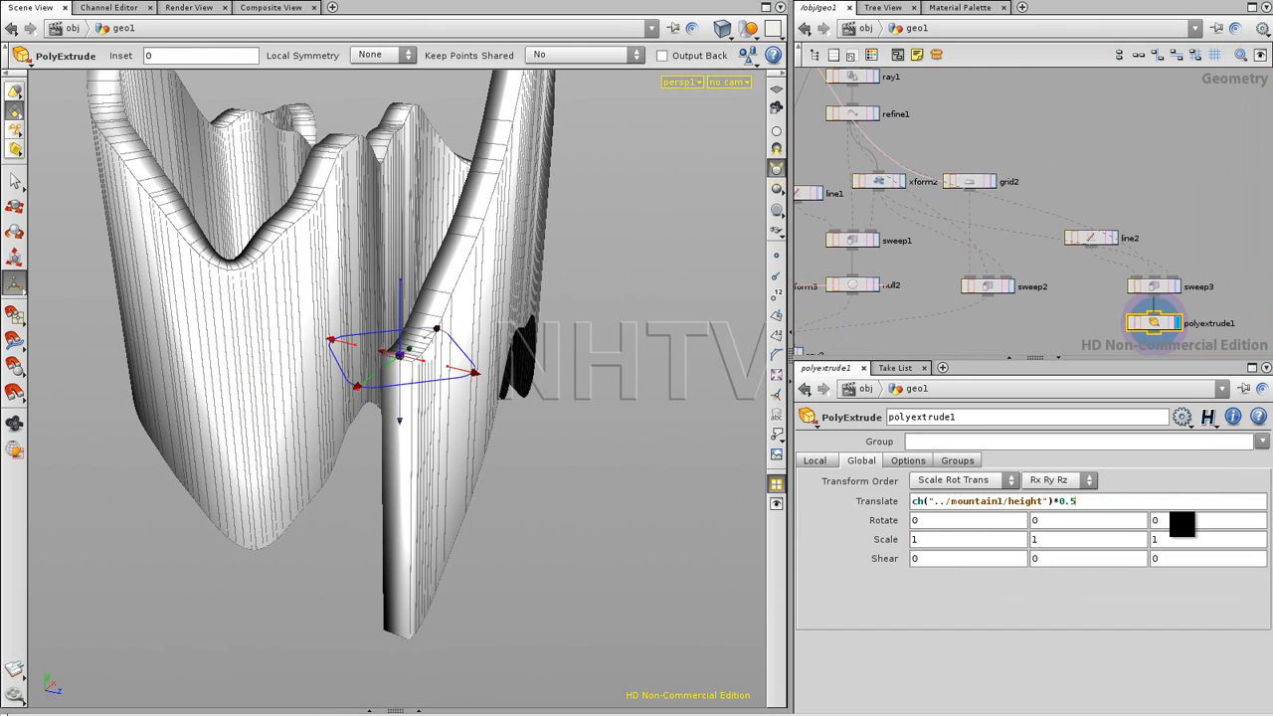
key(Return)
click(1049, 325)
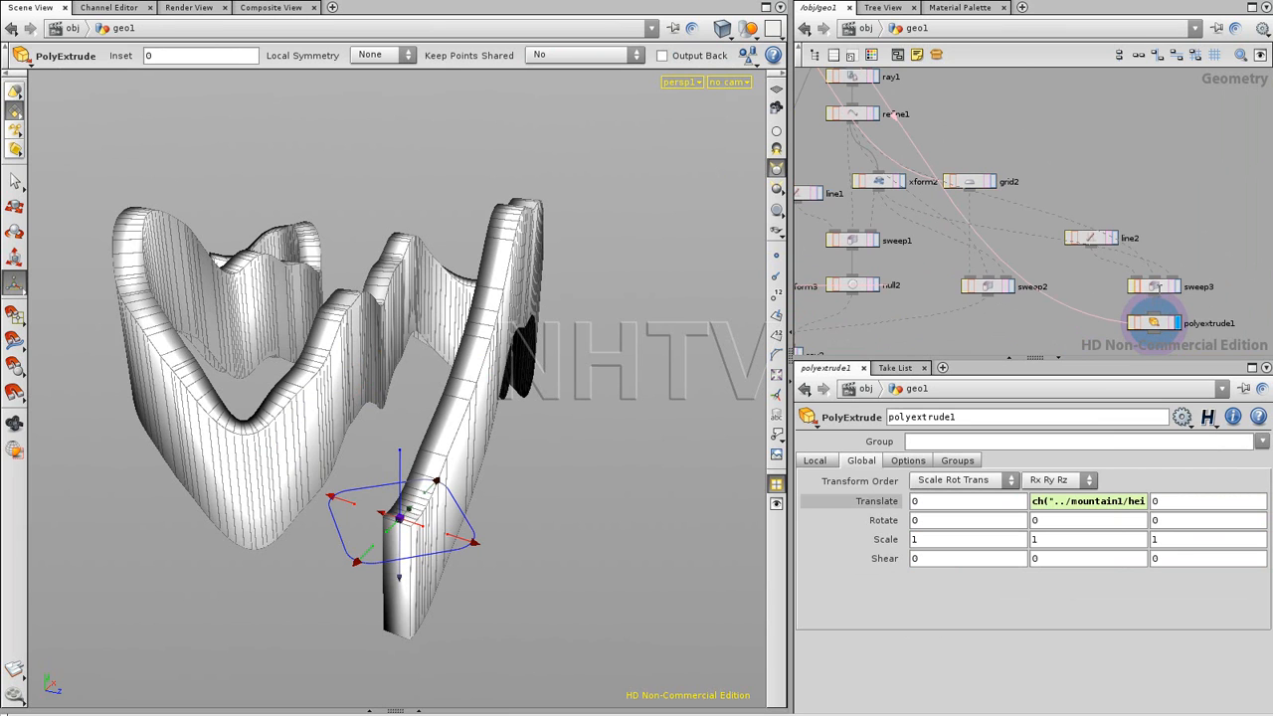
Enable Output Back for polyextrude1 and inspect the closed extrusion from another angle.
click(1154, 323)
click(917, 463)
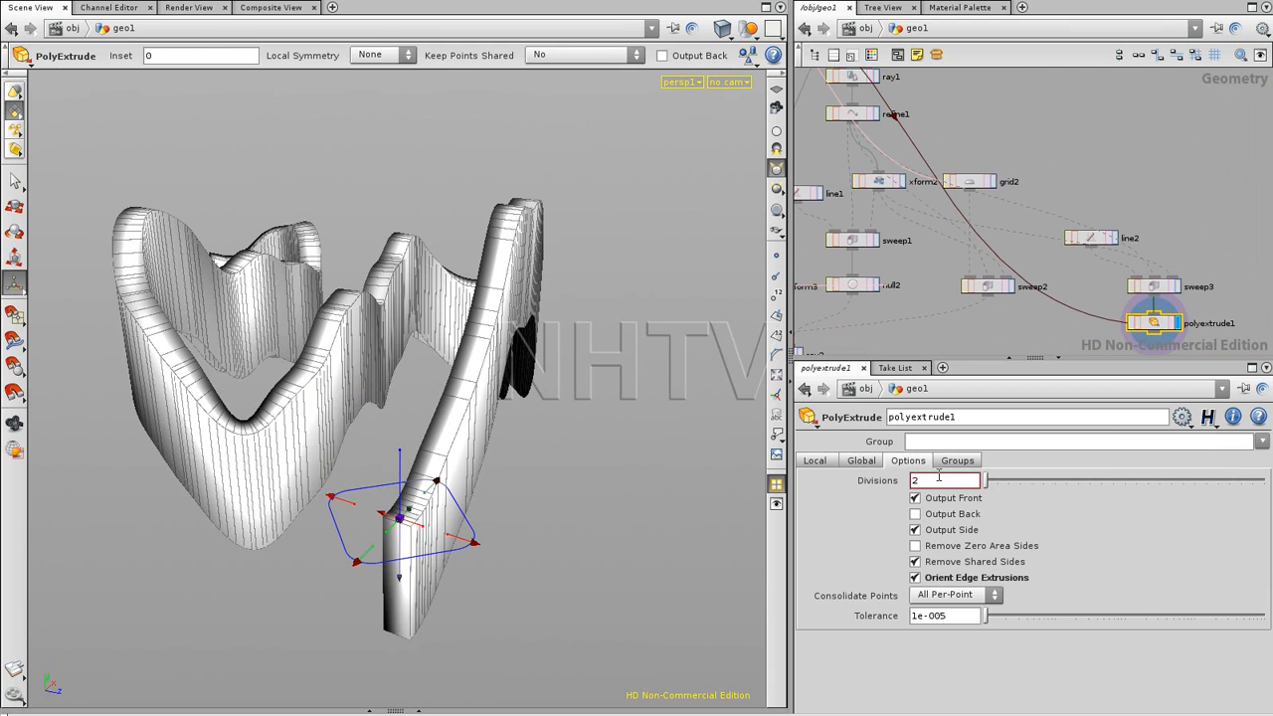
click(916, 513)
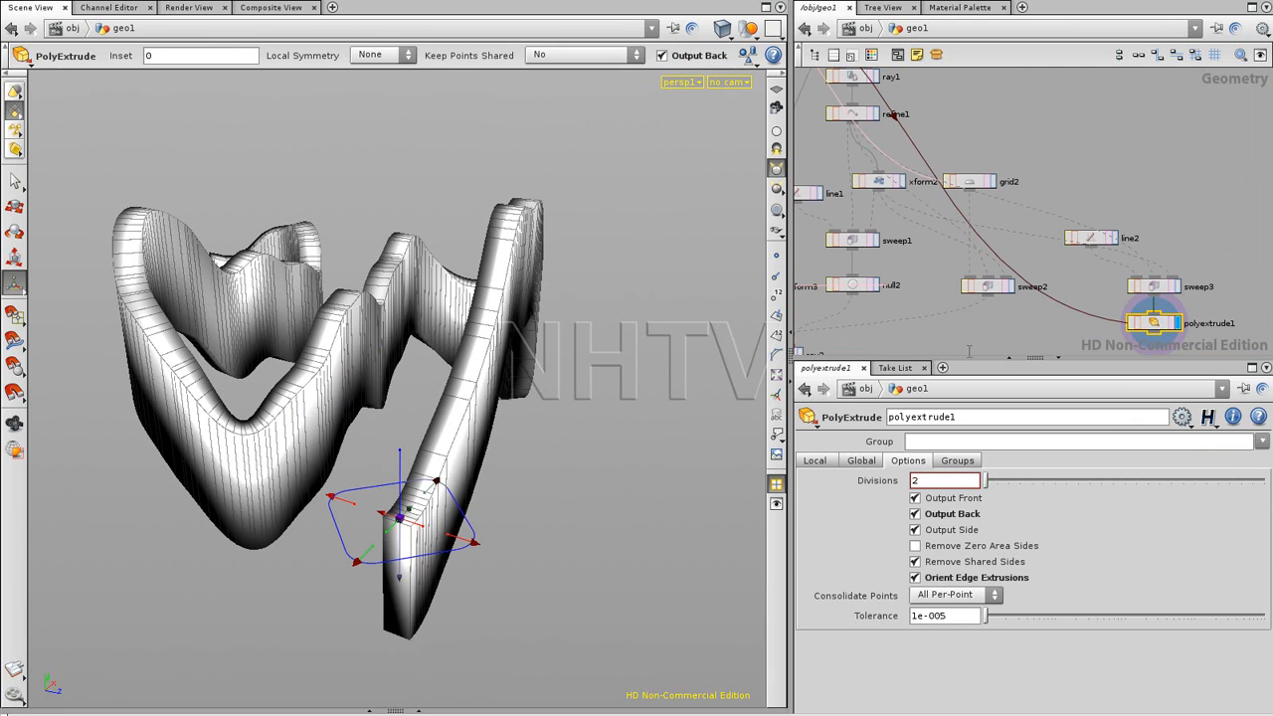
key(Escape)
drag(575, 463, 381, 192)
drag(455, 276, 591, 412)
key(Return)
Connect polyextrude1 to group1's bounding input, display group1, and inspect the grouped points on the mountain.
scroll(1026, 330, down, 2)
middle_drag(1026, 330, 1092, 258)
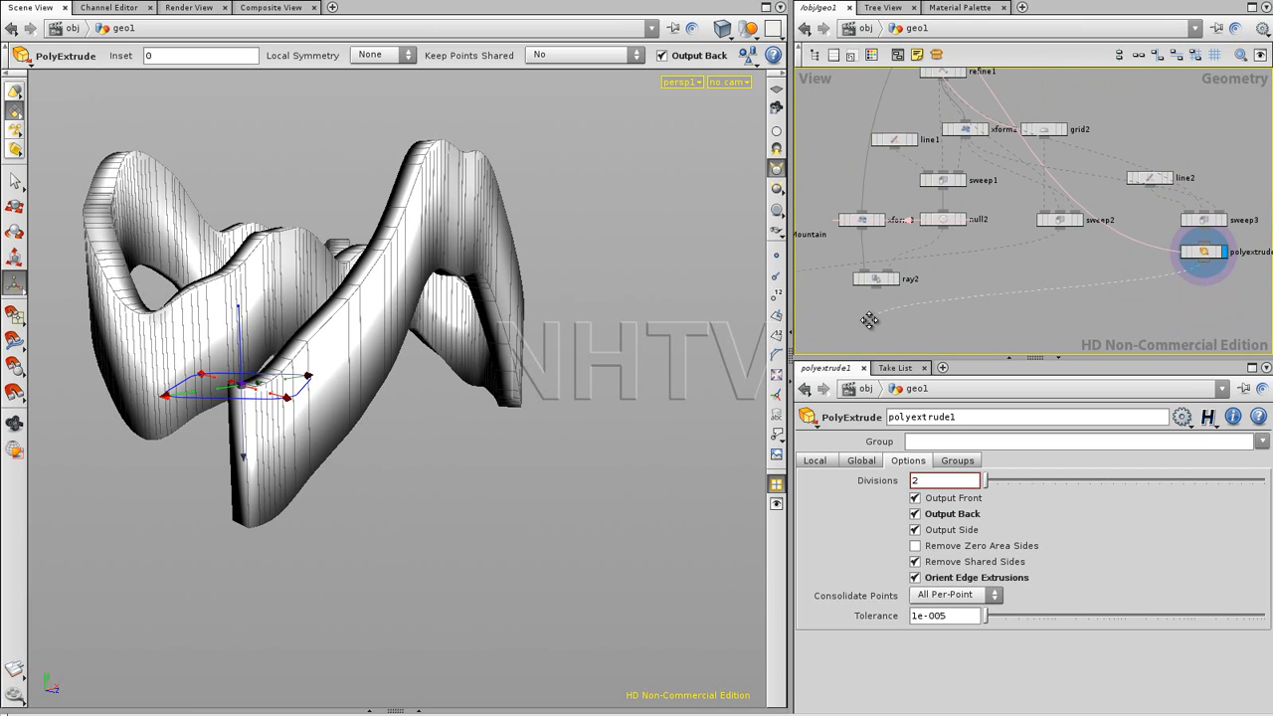
middle_drag(870, 319, 1019, 309)
click(908, 285)
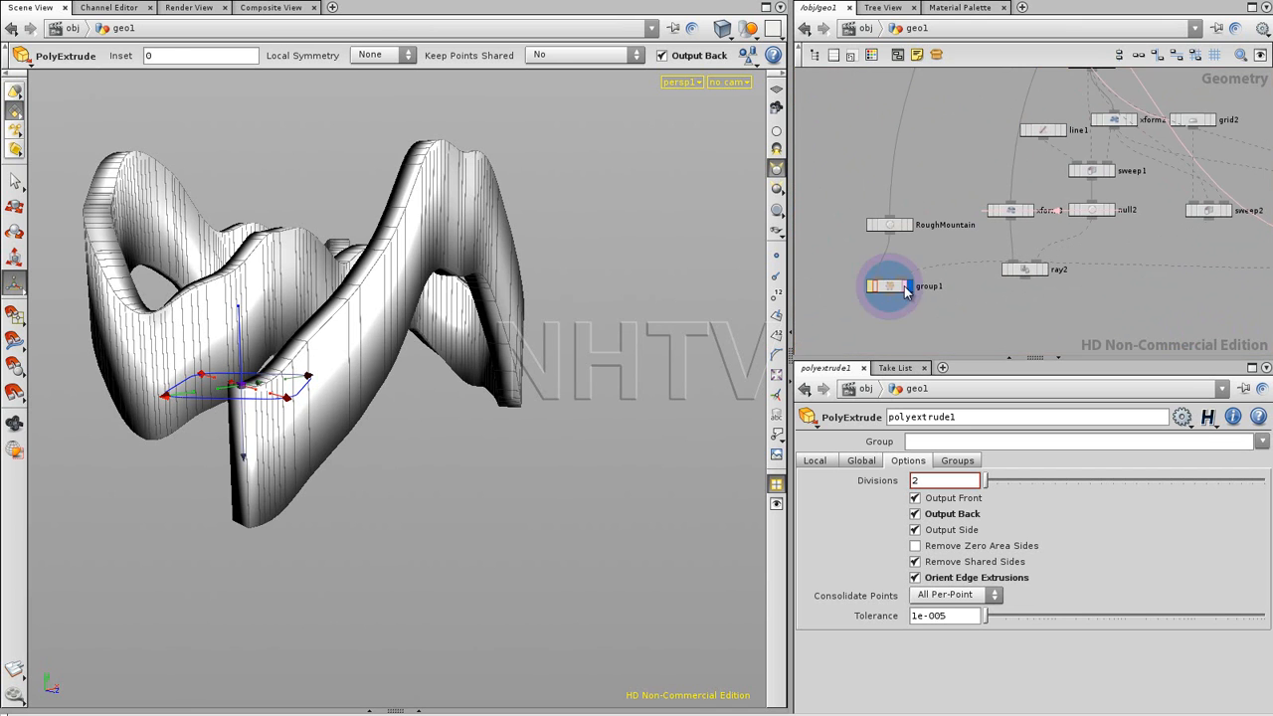
key(Escape)
drag(438, 328, 427, 489)
drag(493, 393, 418, 297)
Insert a Transform node between polyextrude1 and group1 and display its result.
middle_drag(1231, 292, 853, 323)
key(Tab)
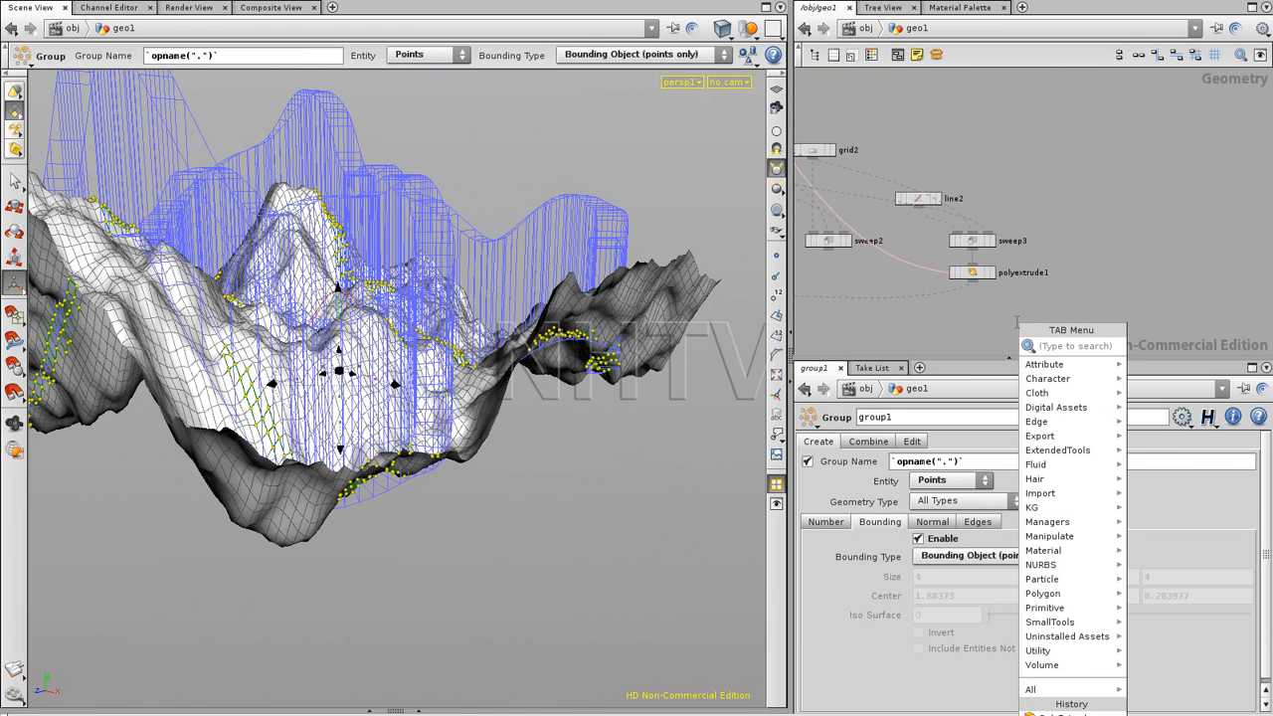
text(tr)
click(1154, 372)
click(946, 312)
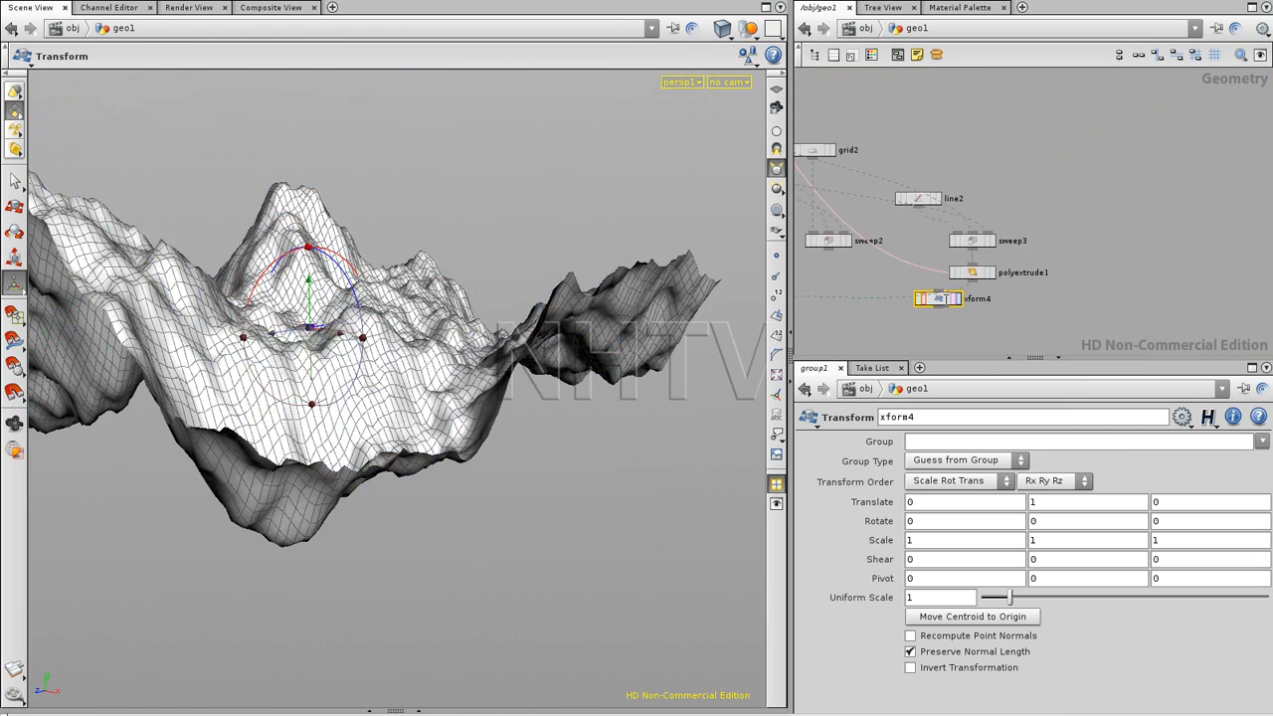
drag(959, 303, 989, 303)
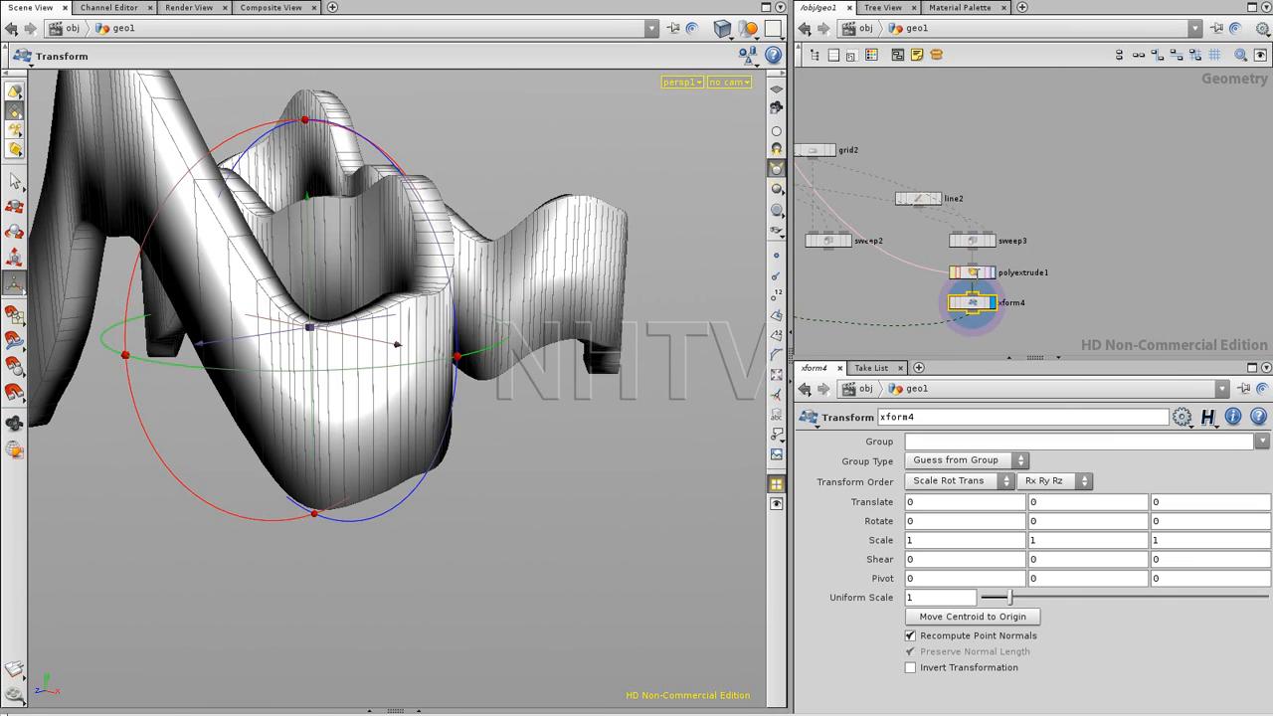
Set xform4's Y Translate to the expression ch("../polyextrude1/gty").
click(972, 271)
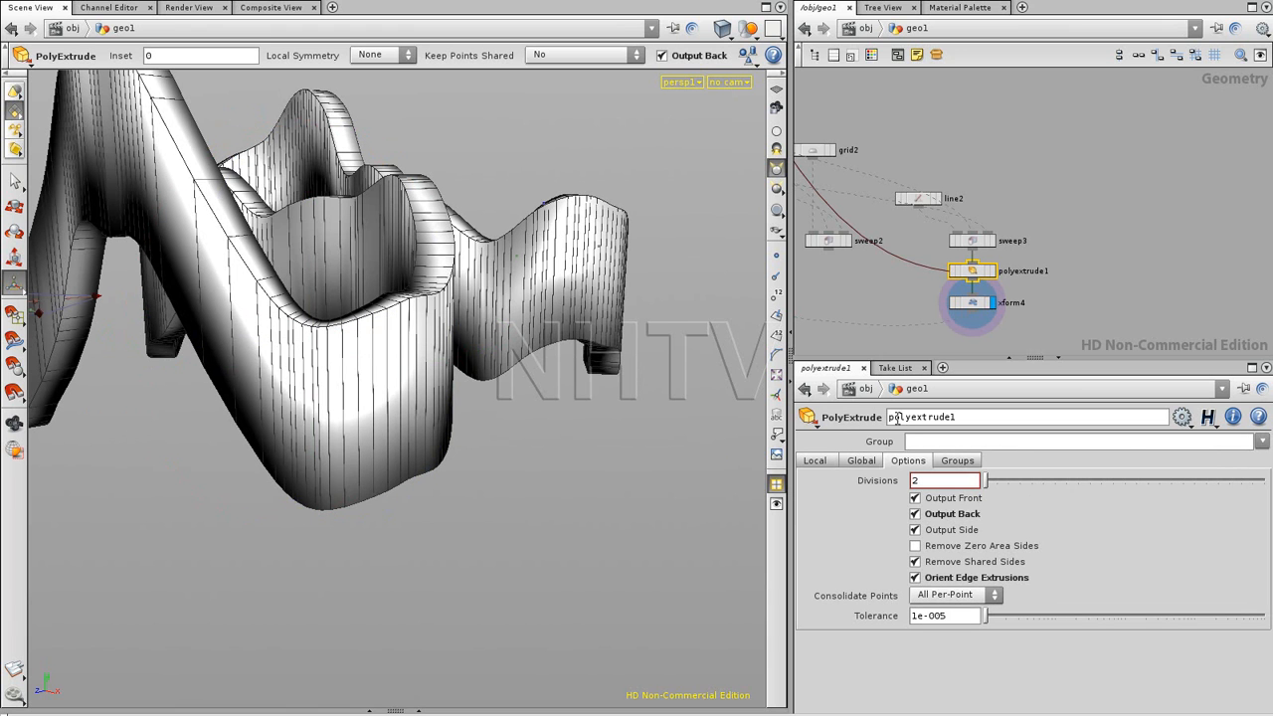
click(859, 462)
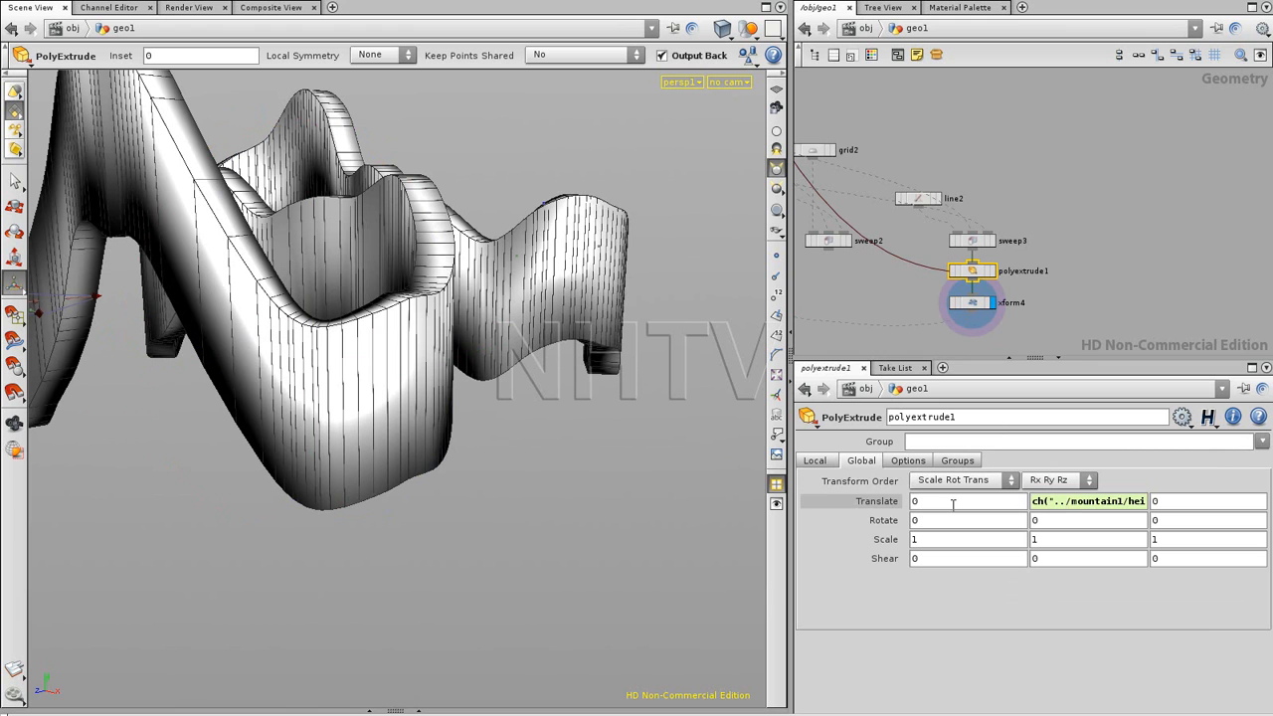
click(885, 503)
click(972, 303)
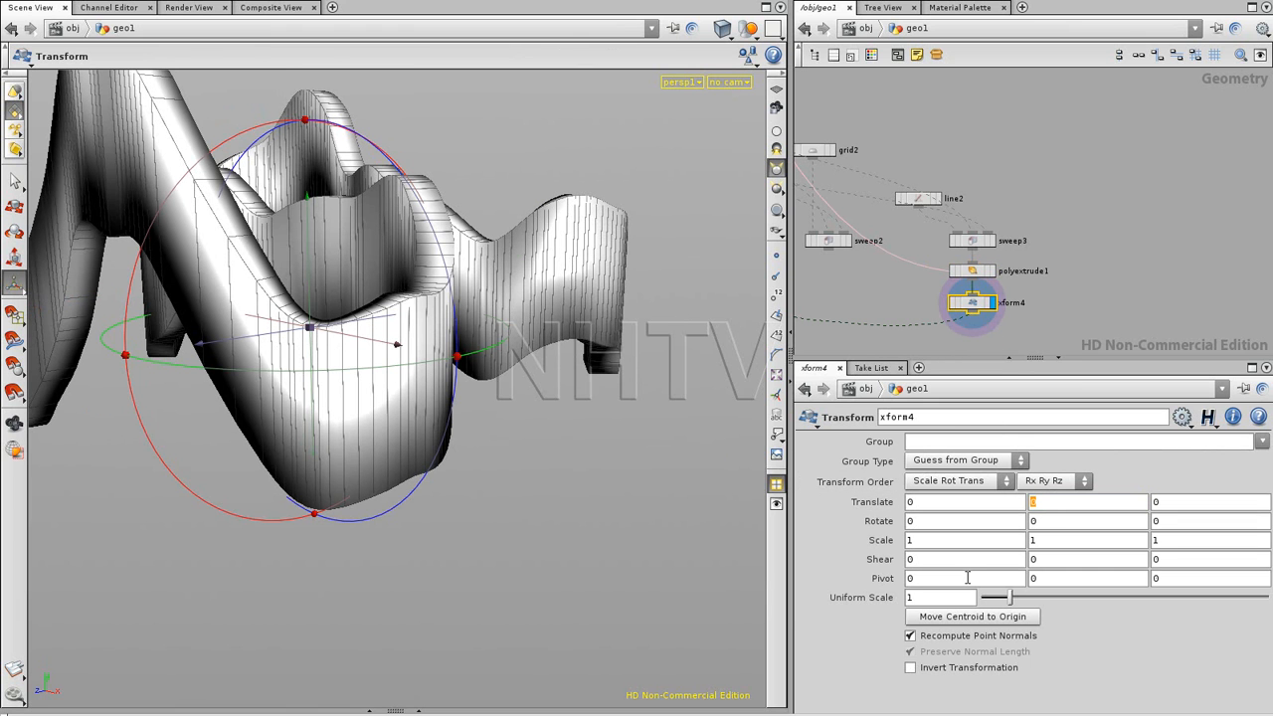
text(ch("../p)
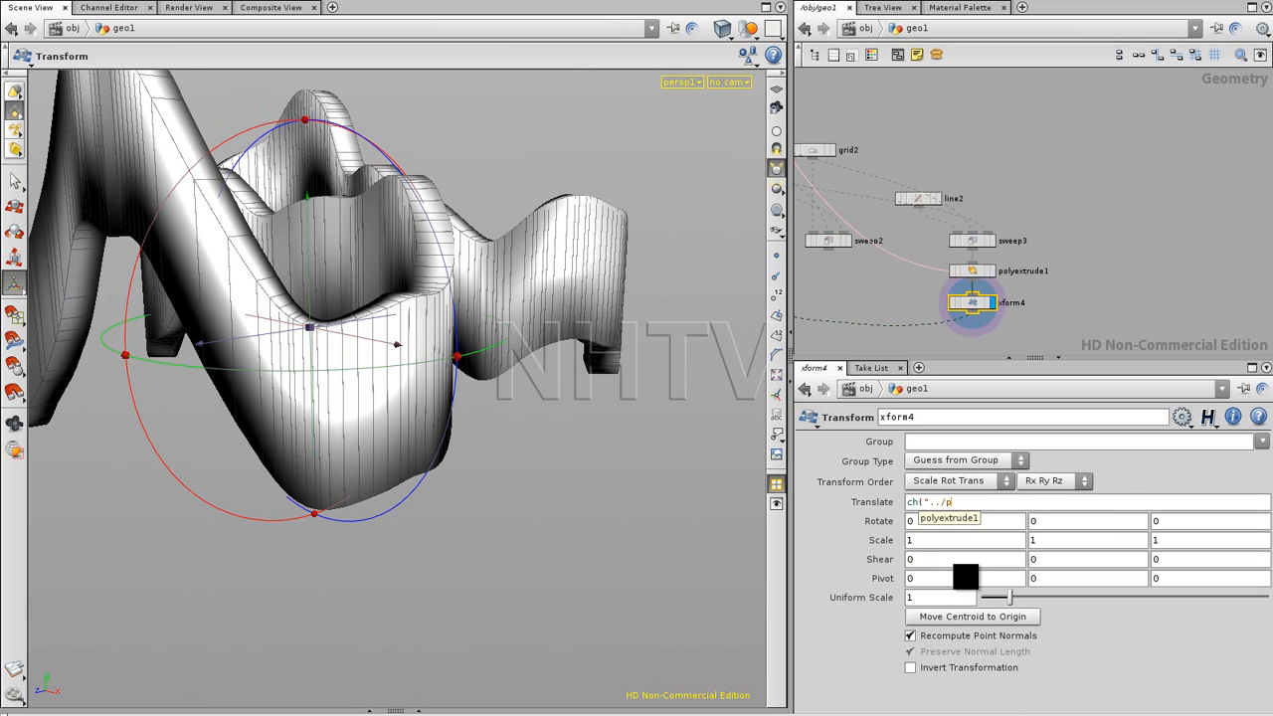
text(ol)
key(Down)
key(Return)
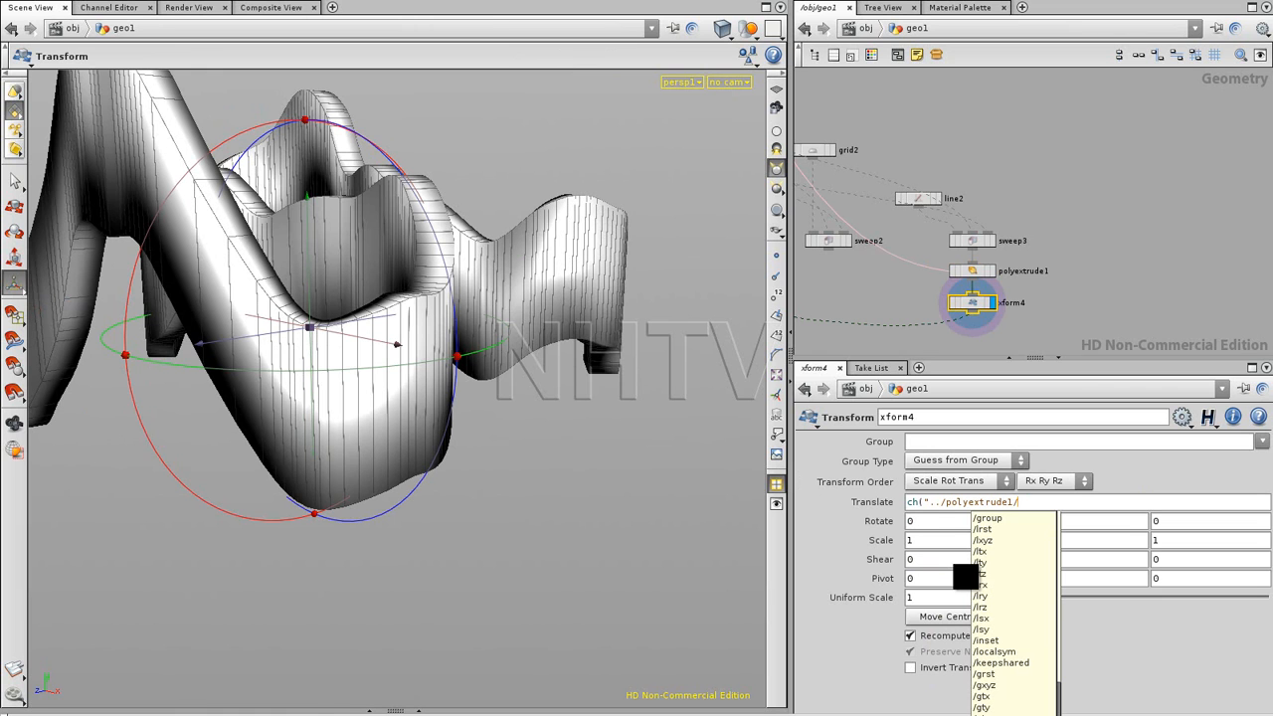
key(Down)
key(Down)
key(Down)
key(Down)
key(Down)
key(Down)
key(Down)
key(Down)
key(Down)
key(Down)
key(Down)
key(Down)
key(Down)
key(Down)
key(Down)
key(Down)
key(Down)
key(Down)
key(Return)
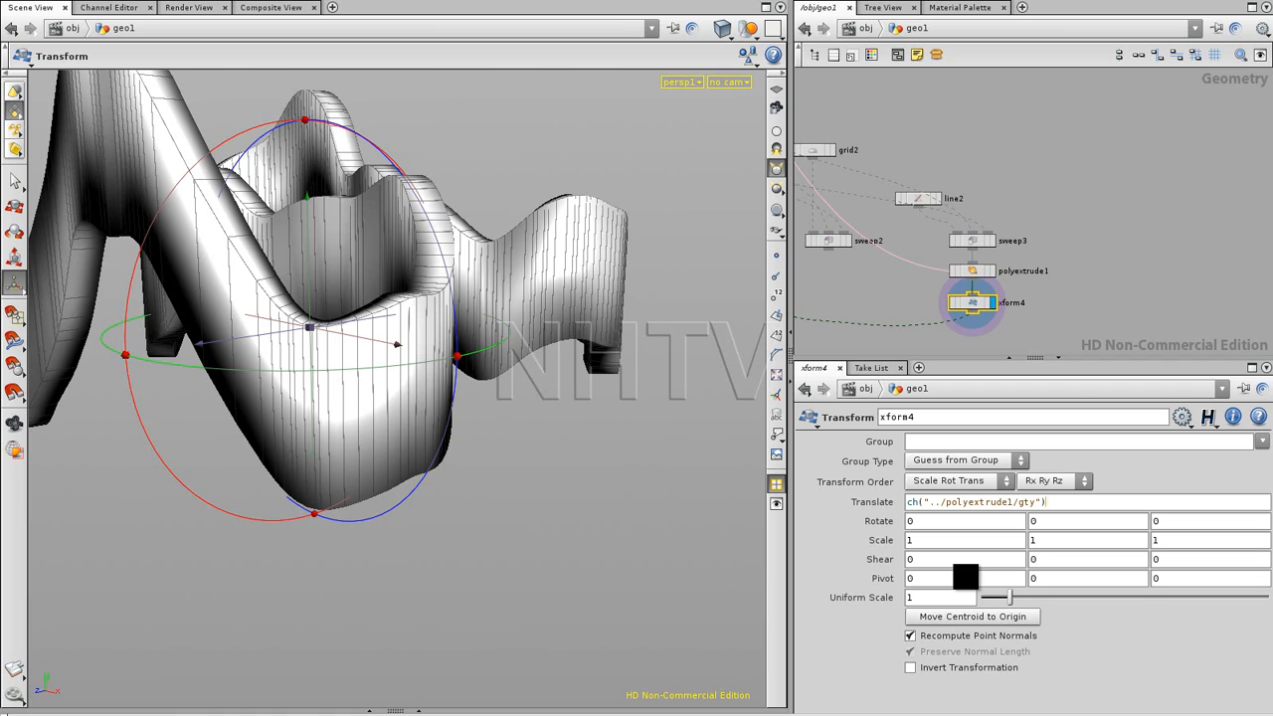
key(Return)
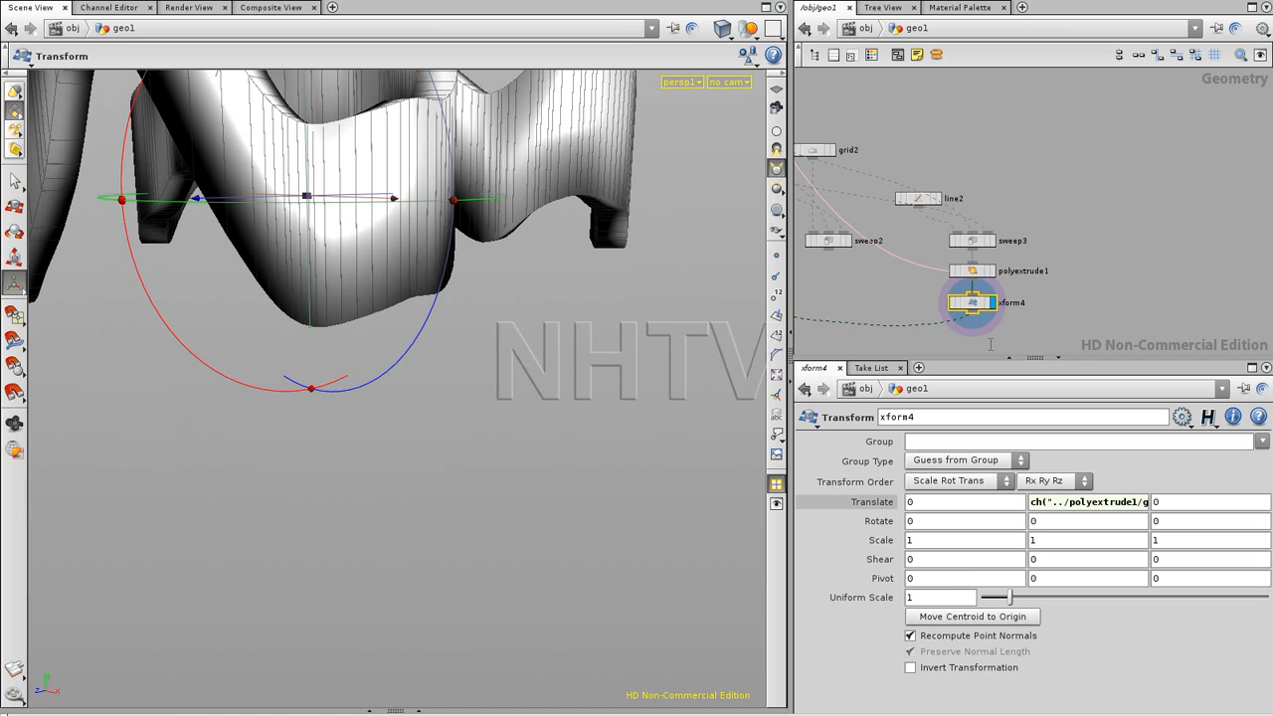
Change xform4's Y Translate expression to -ch("../polyextrude1/gty")*0.5 and compare it with line2's Origin expression.
click(1031, 501)
text(-)
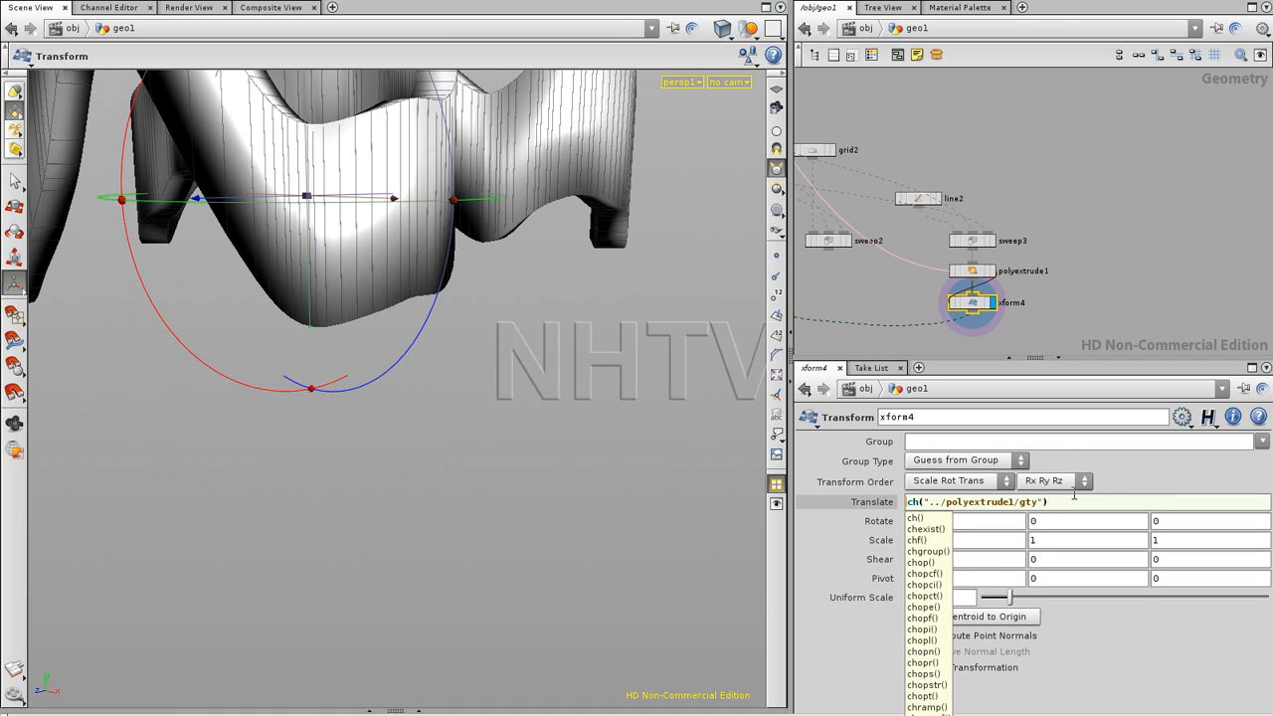
key(Return)
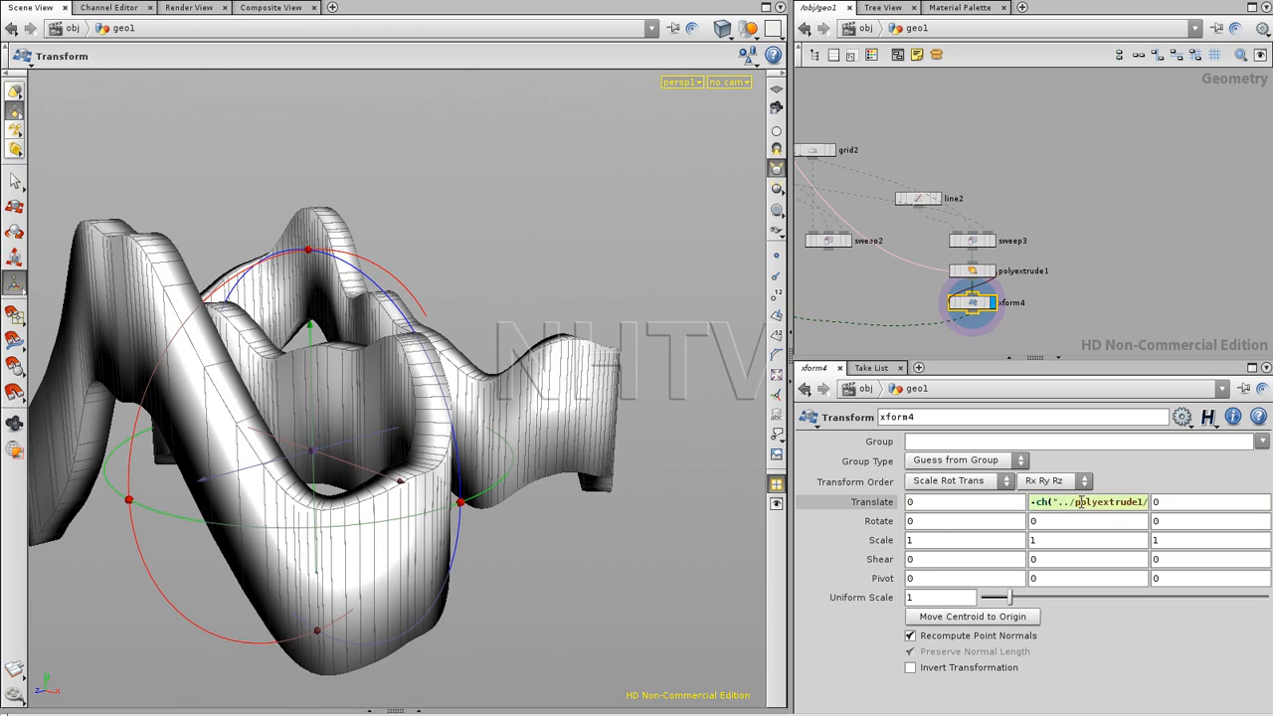
click(1081, 502)
key(End)
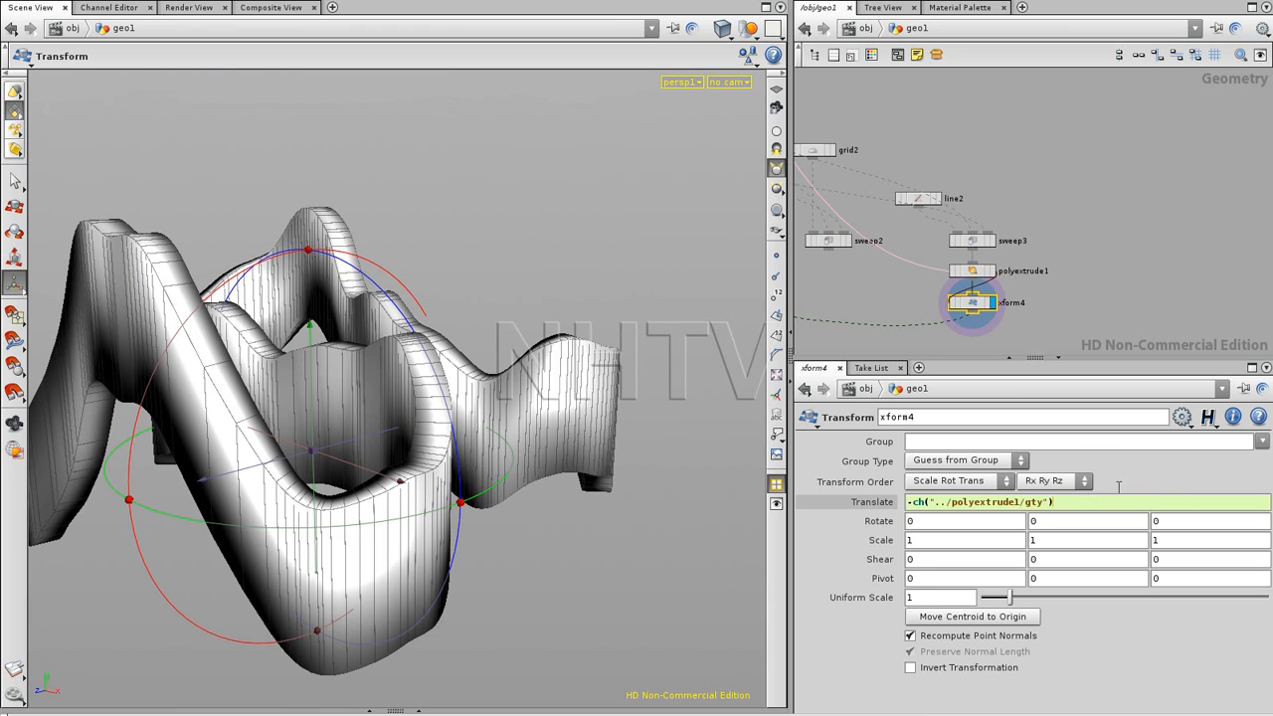
text(*)
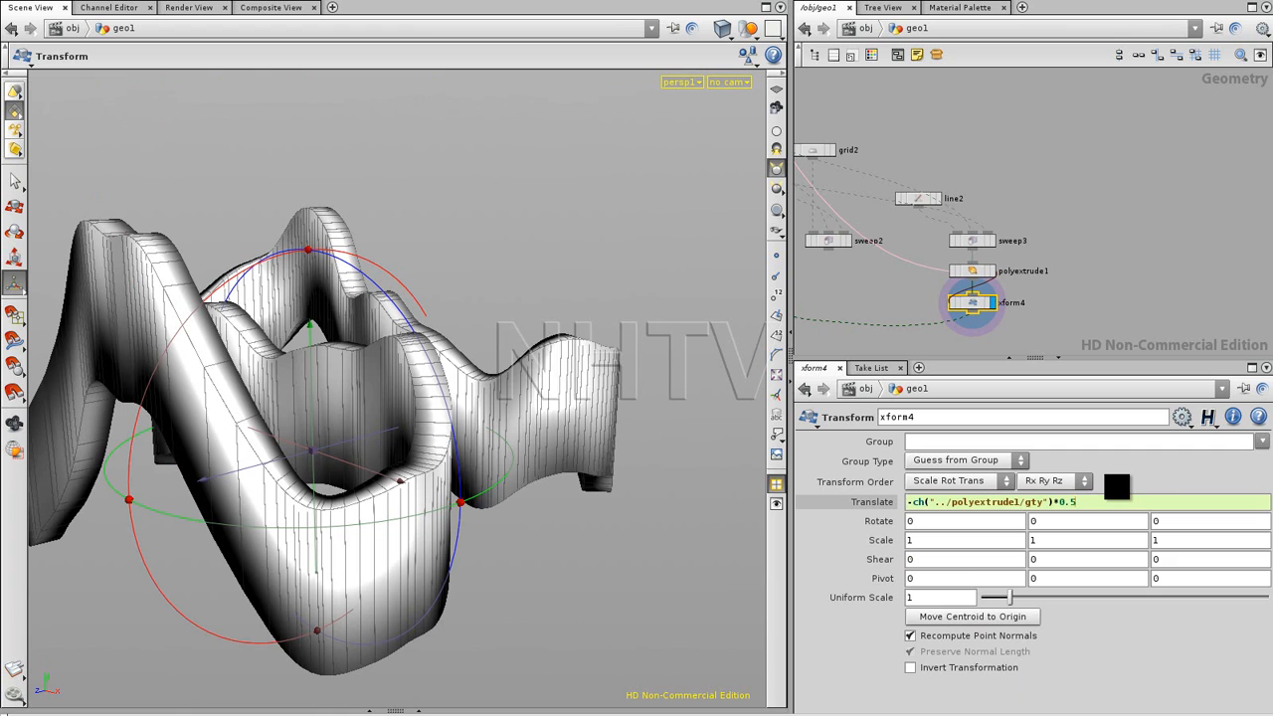
key(Return)
click(1134, 224)
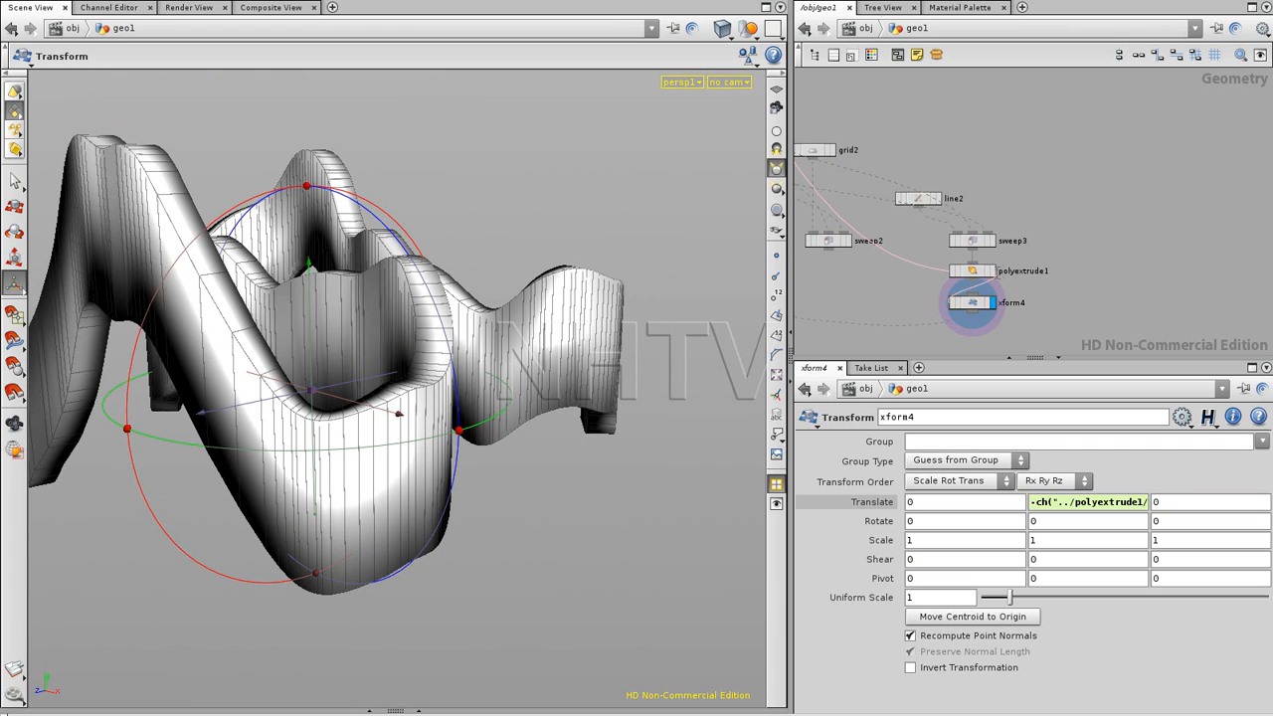
click(917, 197)
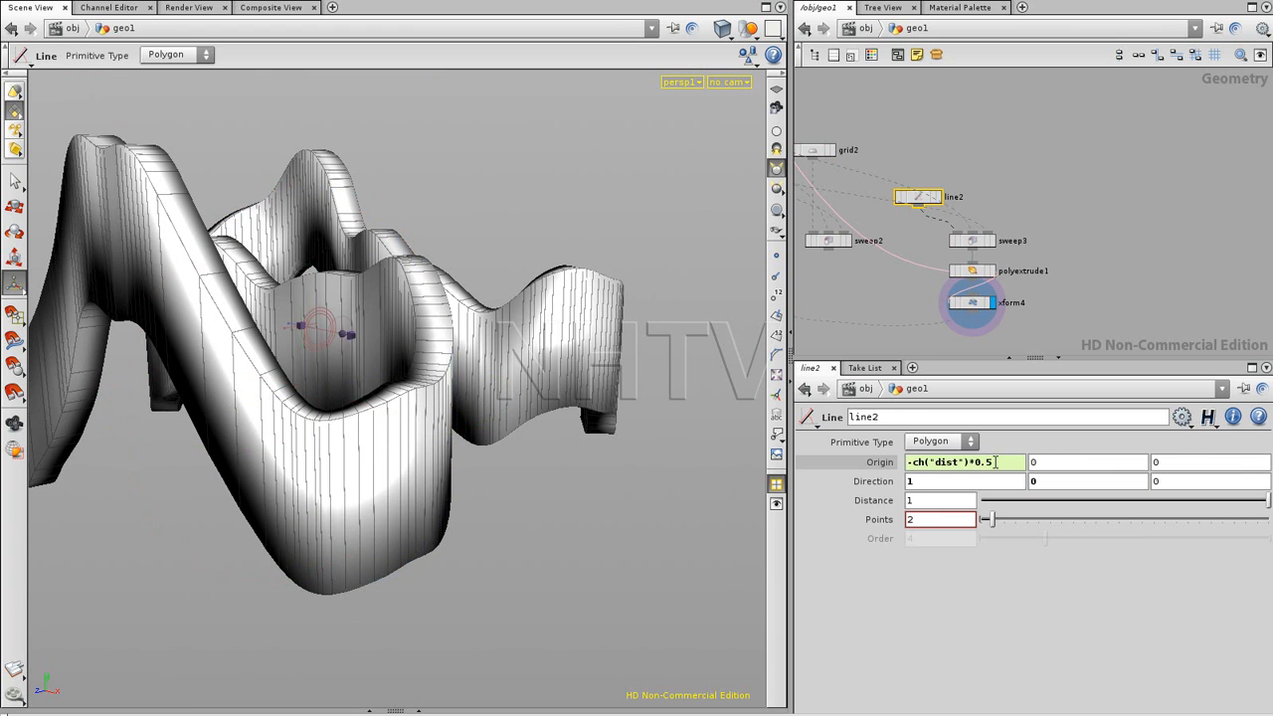
click(975, 302)
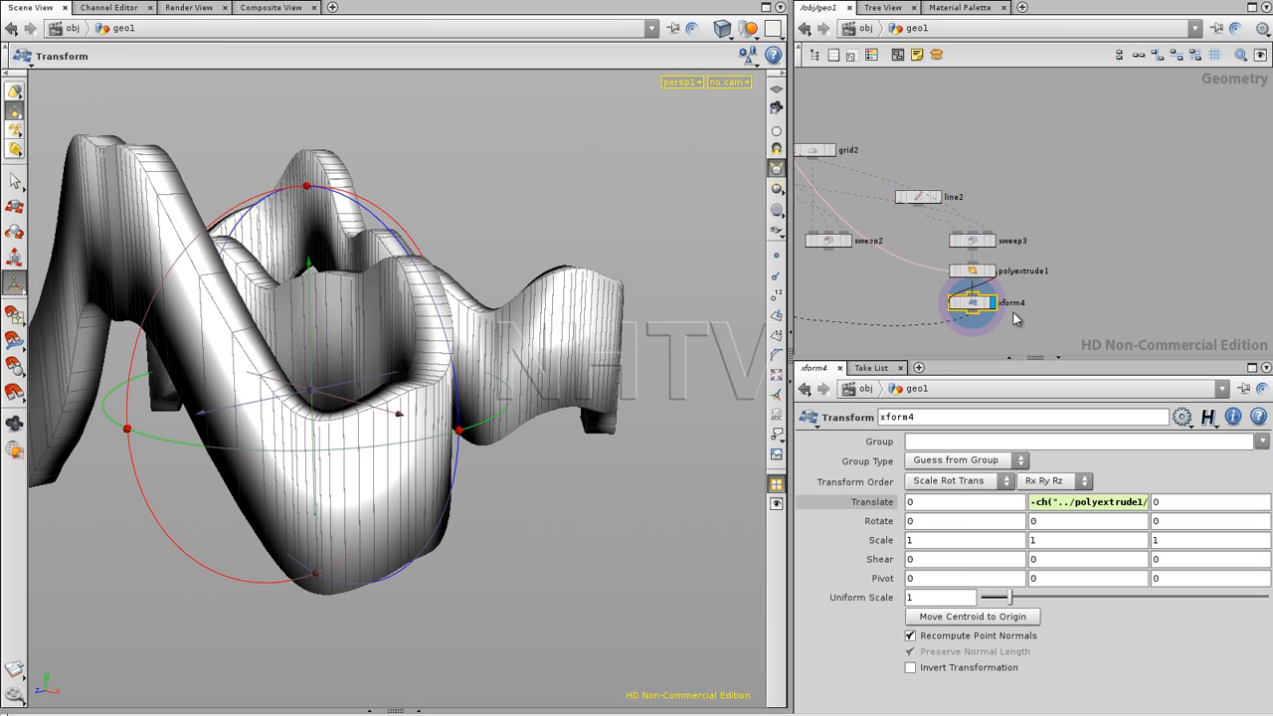
Display group1 and inspect its points inside the repositioned bounding volume.
middle_drag(977, 298, 1258, 248)
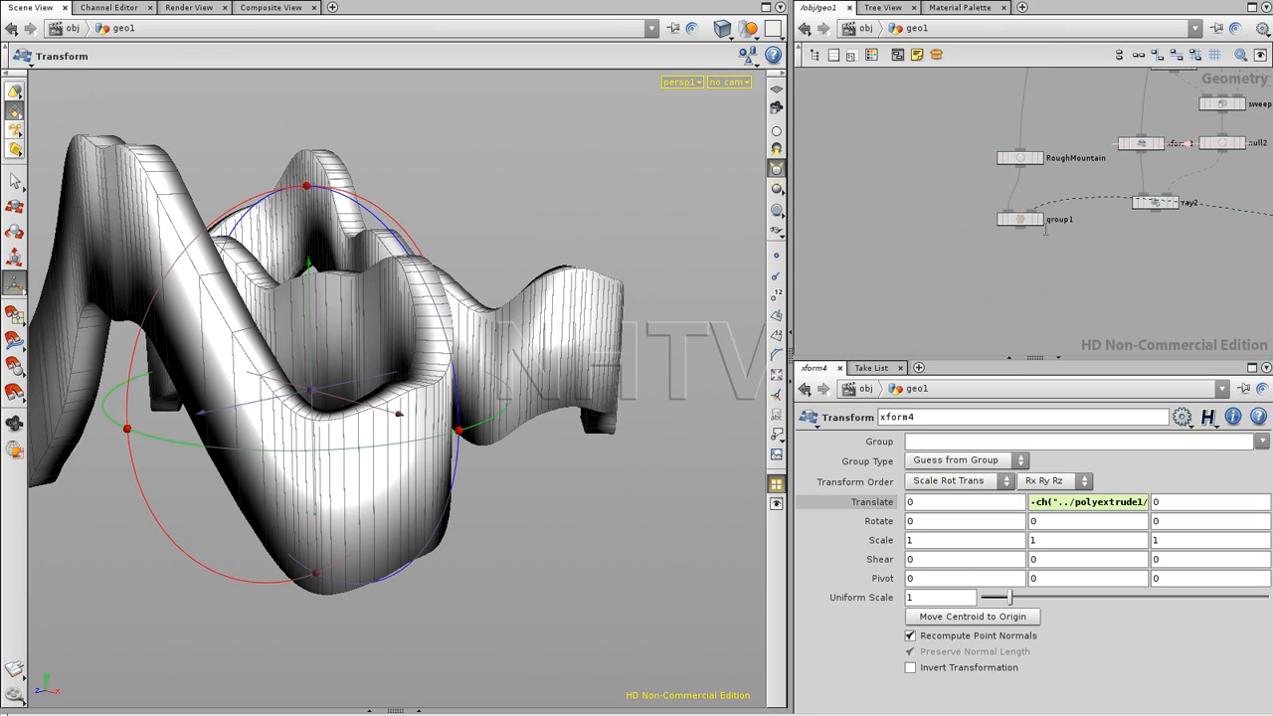
click(1039, 220)
click(1016, 220)
alt+drag(338, 287, 467, 417)
middle_drag(1168, 267, 971, 313)
middle_drag(1099, 258, 1039, 305)
scroll(1000, 278, down, 3)
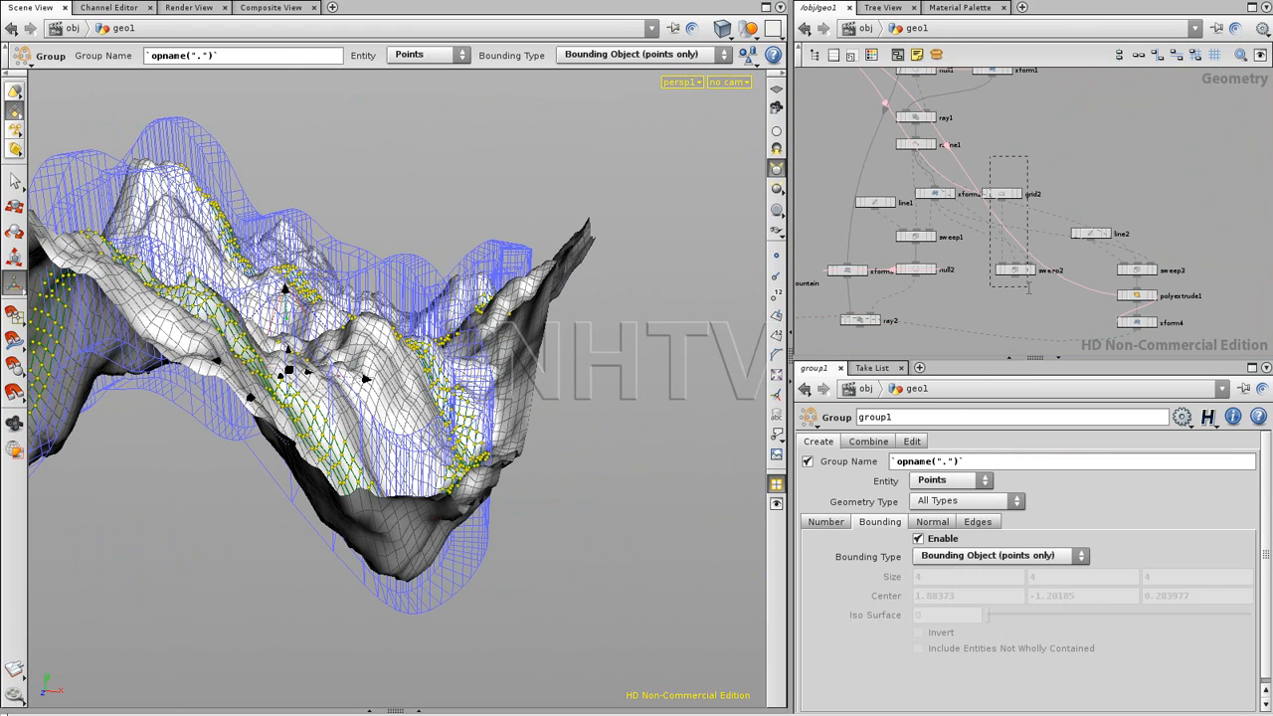
Delete grid2 and sweep2, and move the line2 branch closer to the remaining nodes.
drag(1032, 276, 1034, 284)
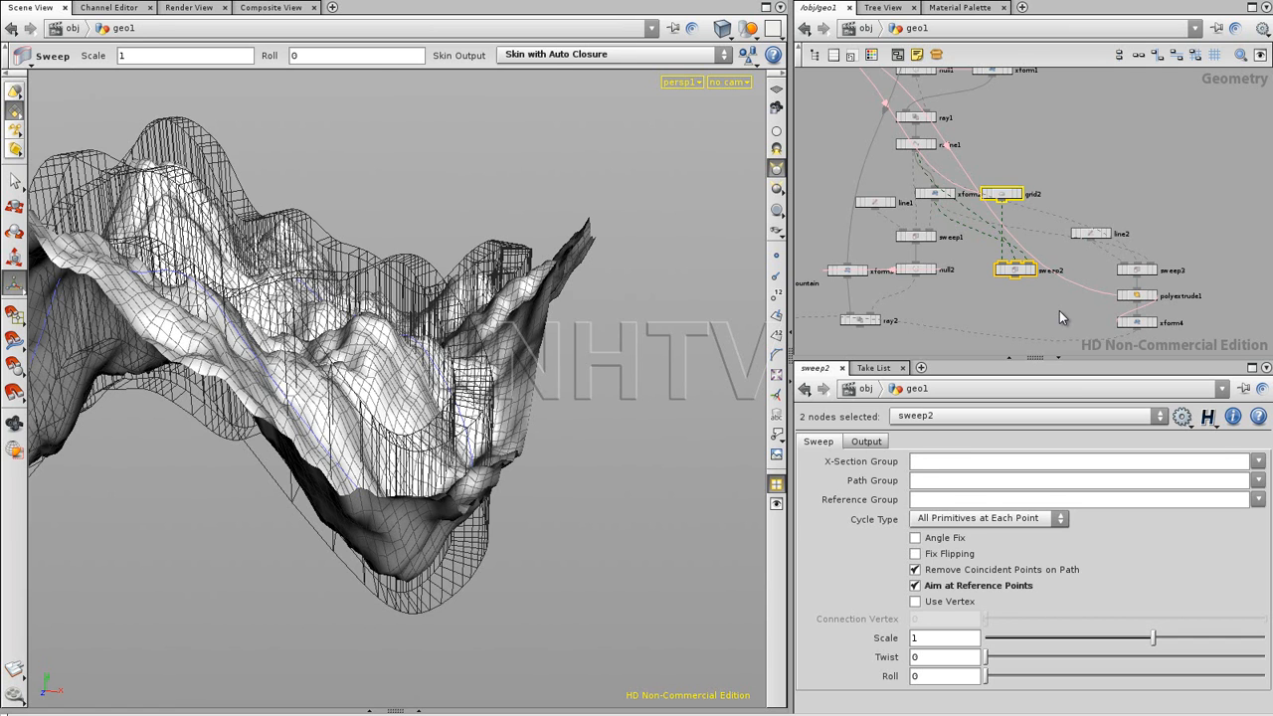
key(Delete)
drag(1076, 182, 1061, 289)
click(1094, 182)
drag(1012, 197, 1047, 175)
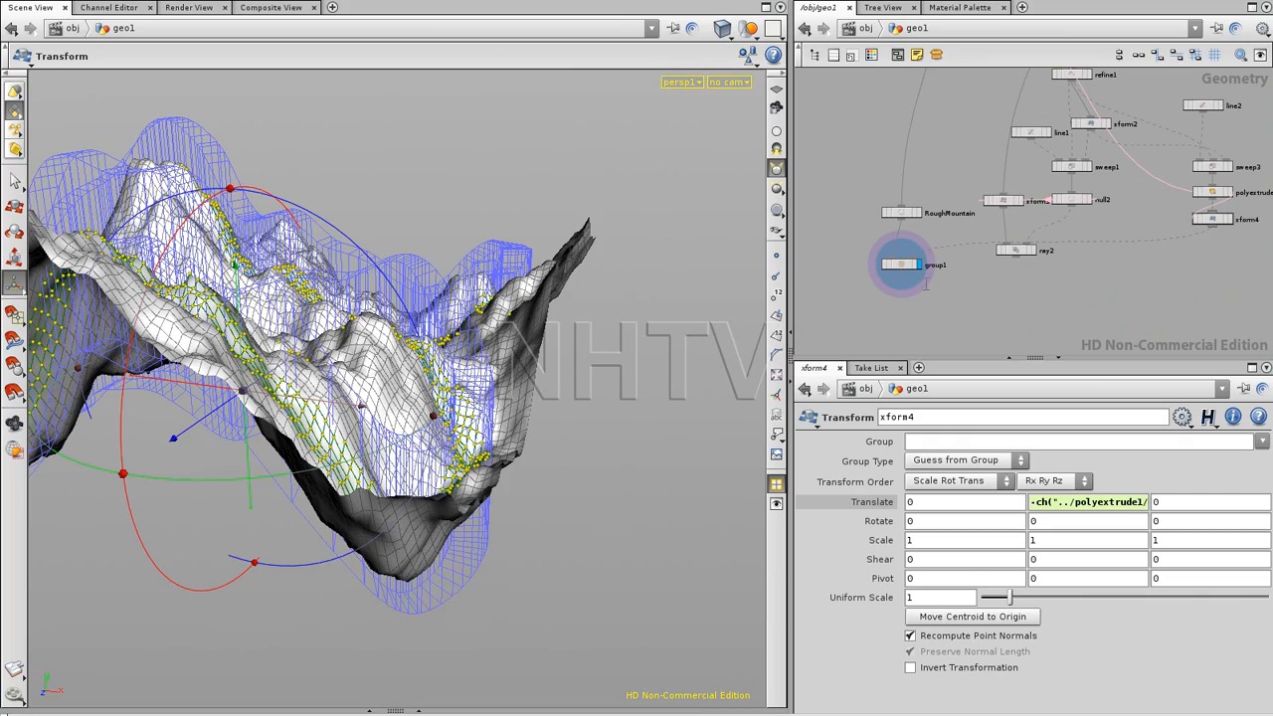
Examine group1's point selection along the road from above and from the side.
click(901, 264)
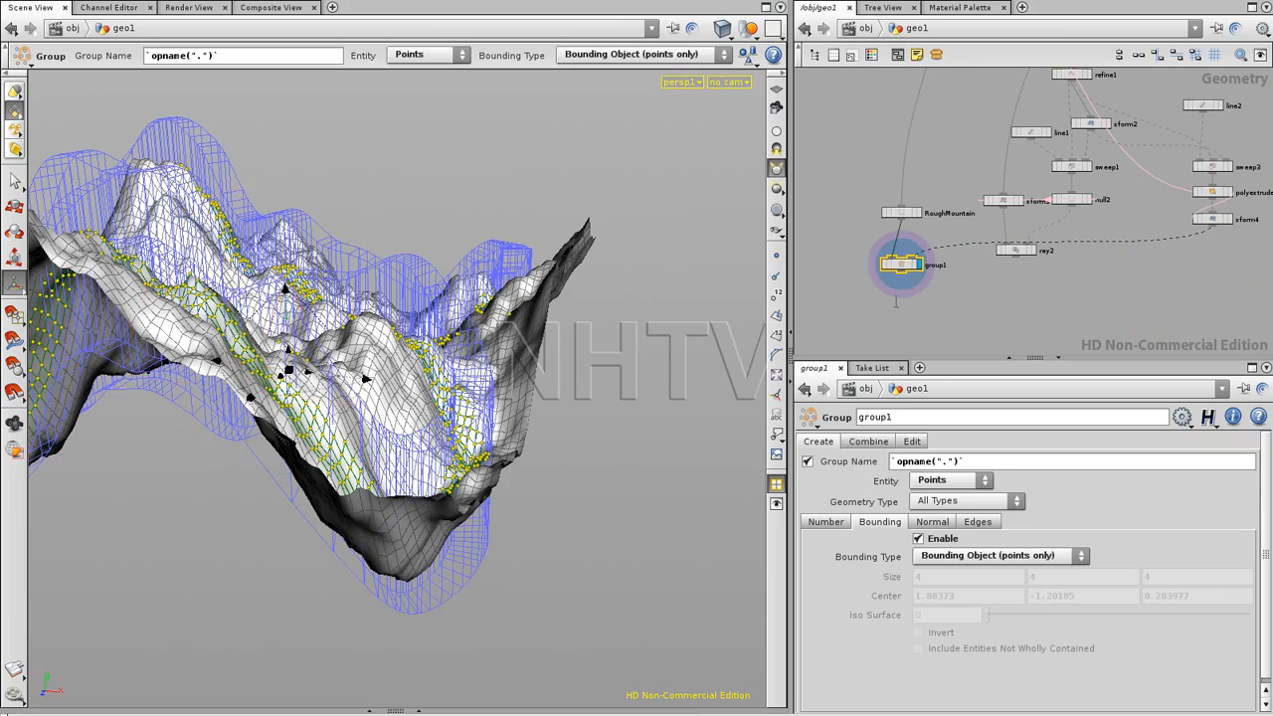
alt+drag(478, 298, 416, 351)
middle_drag(417, 351, 507, 497)
drag(572, 274, 533, 269)
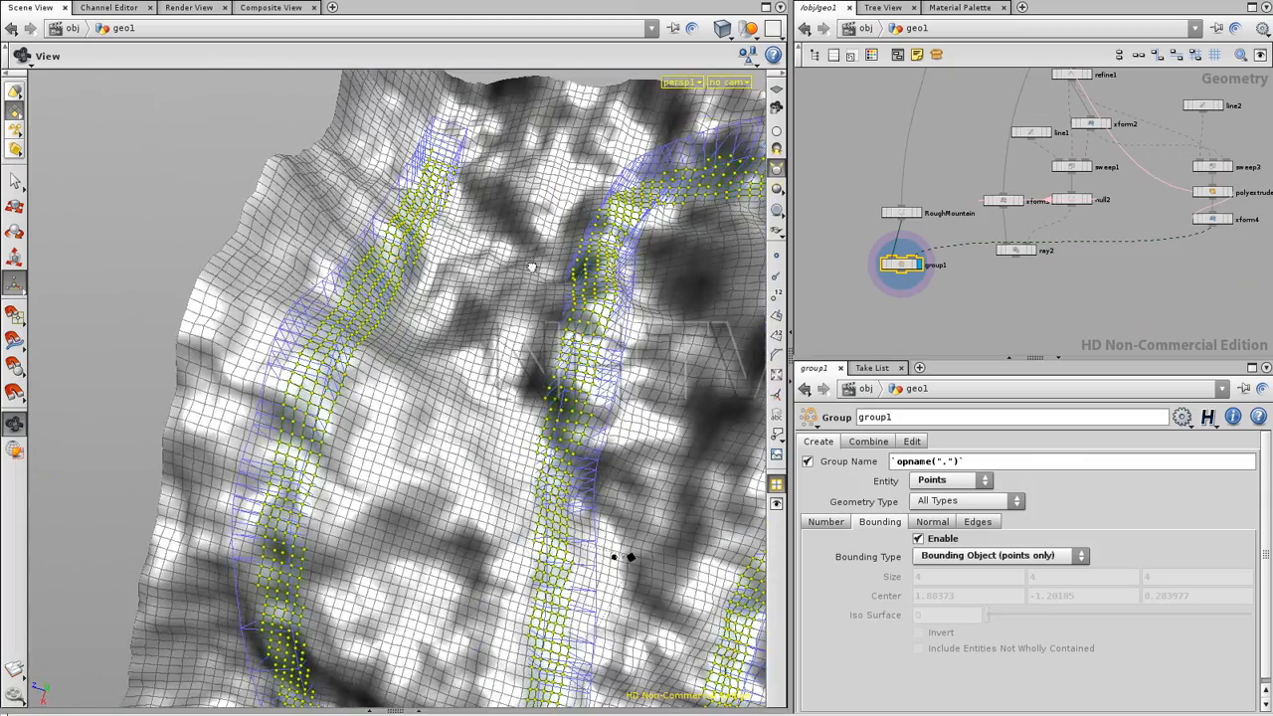
drag(471, 313, 404, 310)
drag(505, 653, 537, 385)
drag(425, 287, 442, 419)
key(Return)
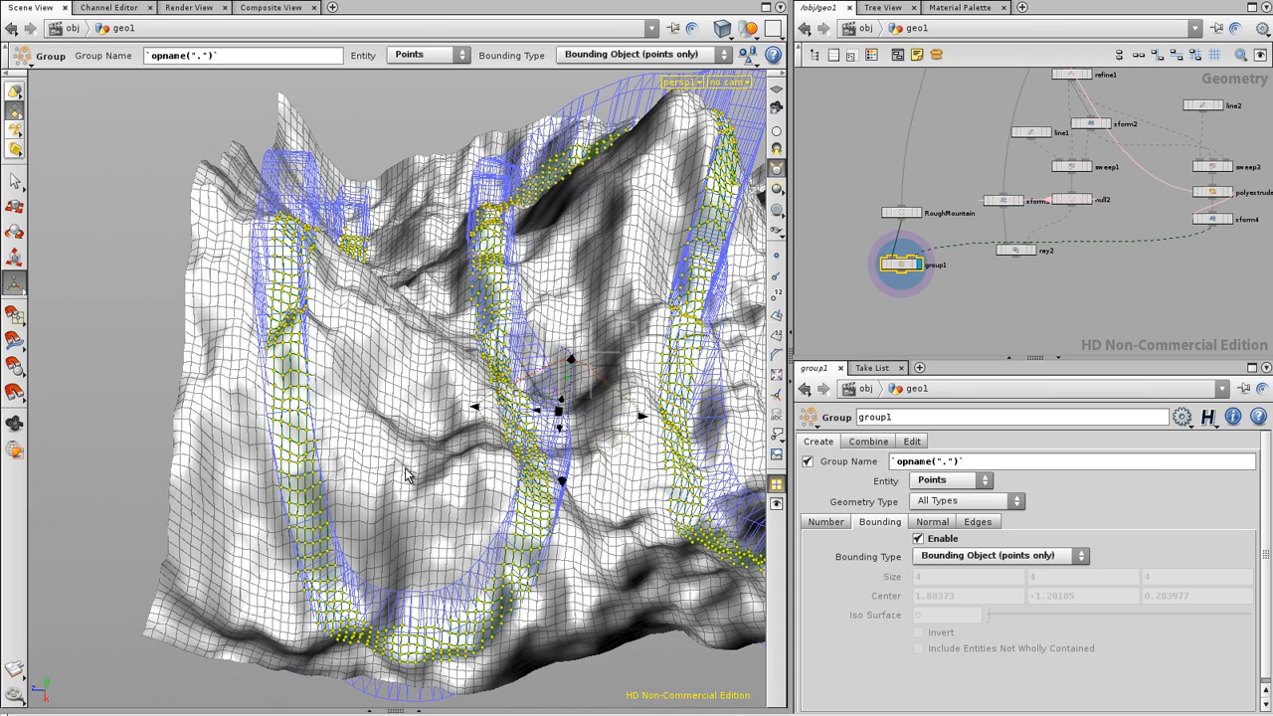
Display ray2's projected terrain for comparison and switch the display back to group1.
click(1024, 249)
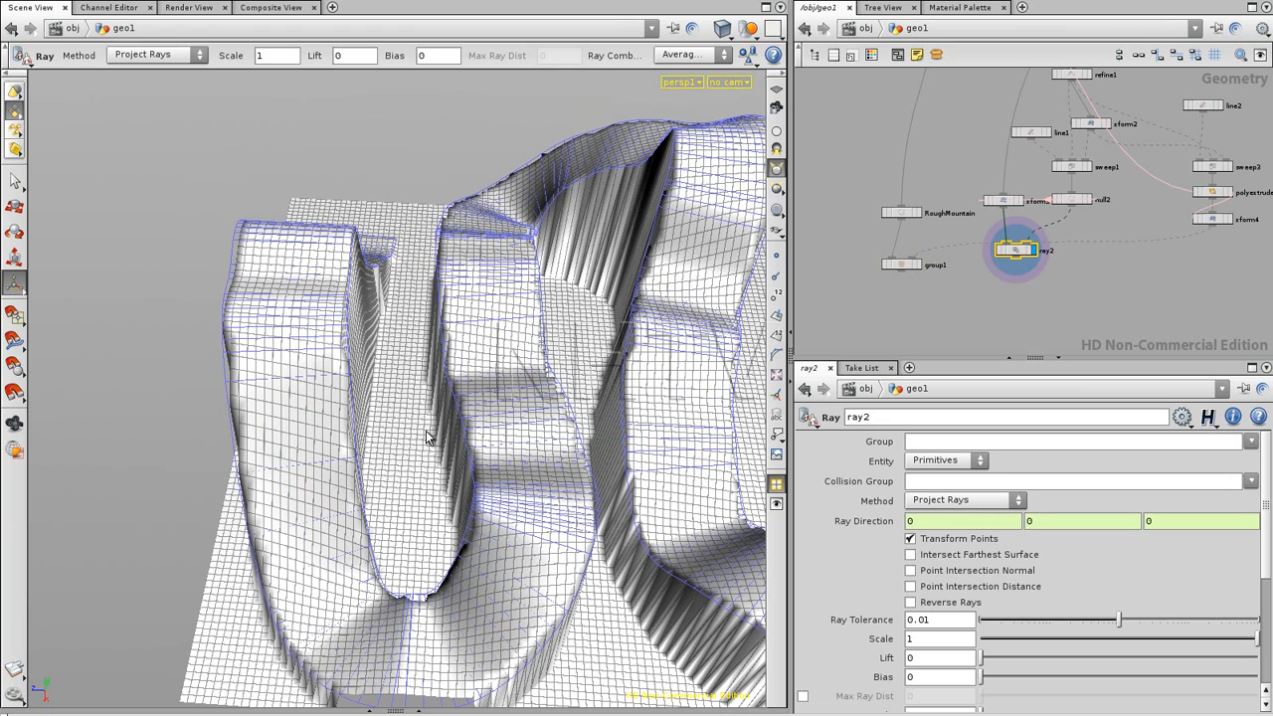
click(910, 285)
click(918, 264)
Add an AttribCreate node below group1, display it, and name its attribute Cd.
key(Tab)
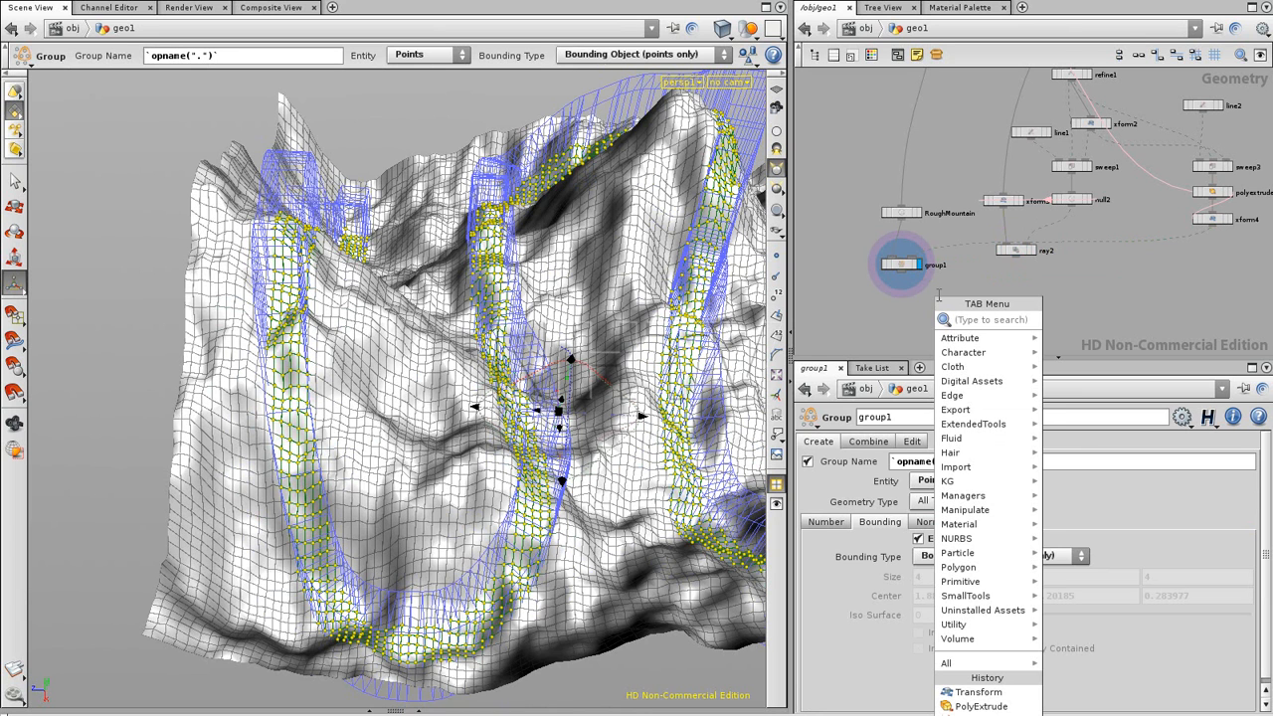
text(attrib)
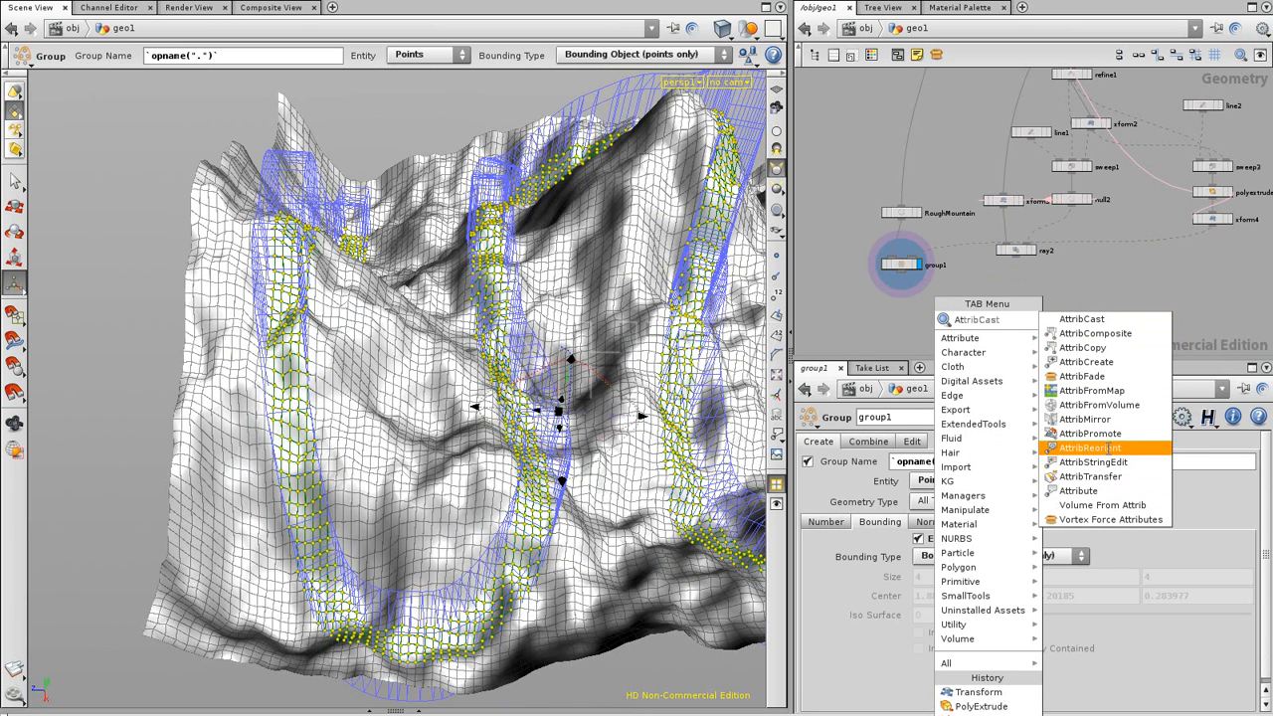
click(1097, 364)
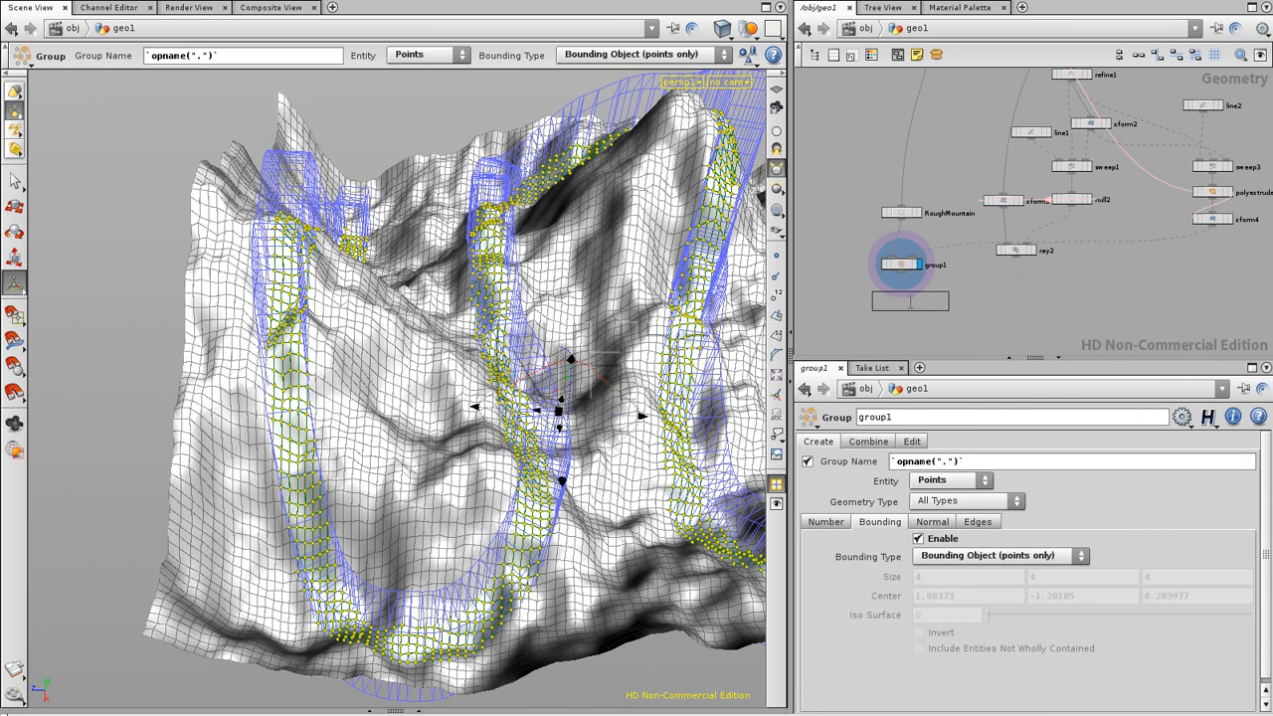
click(900, 298)
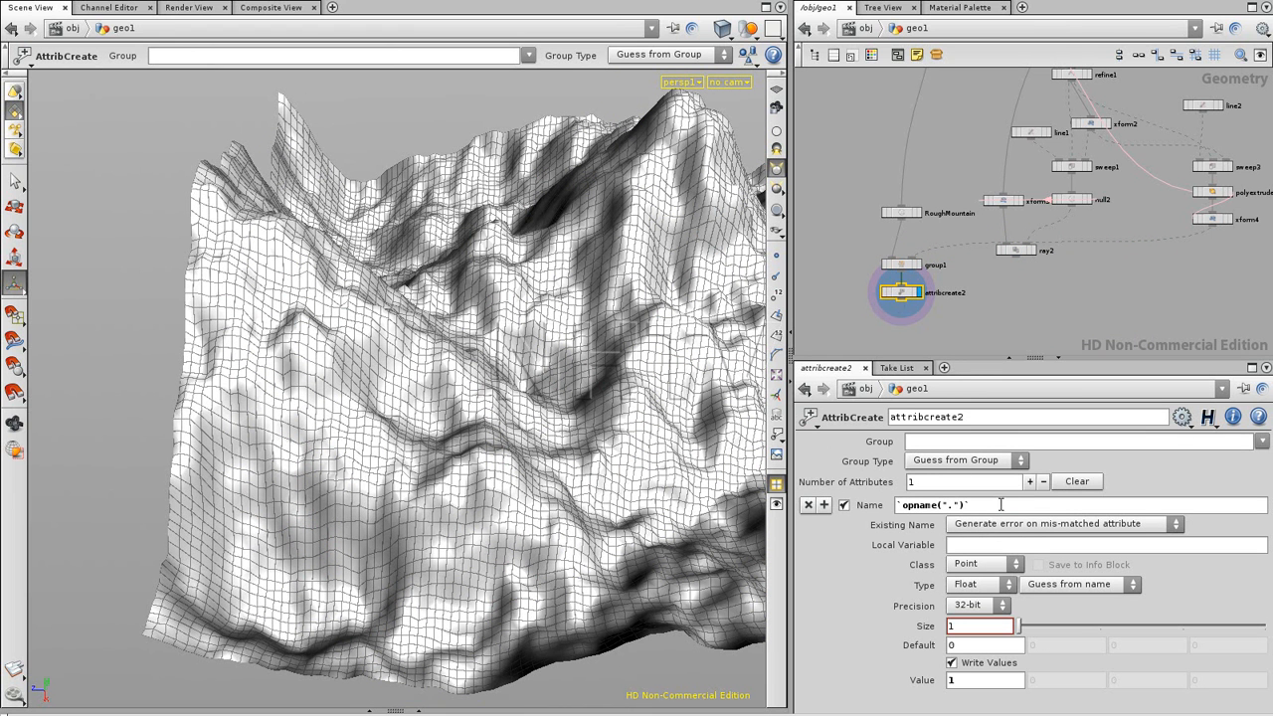
double_click(997, 505)
text(c)
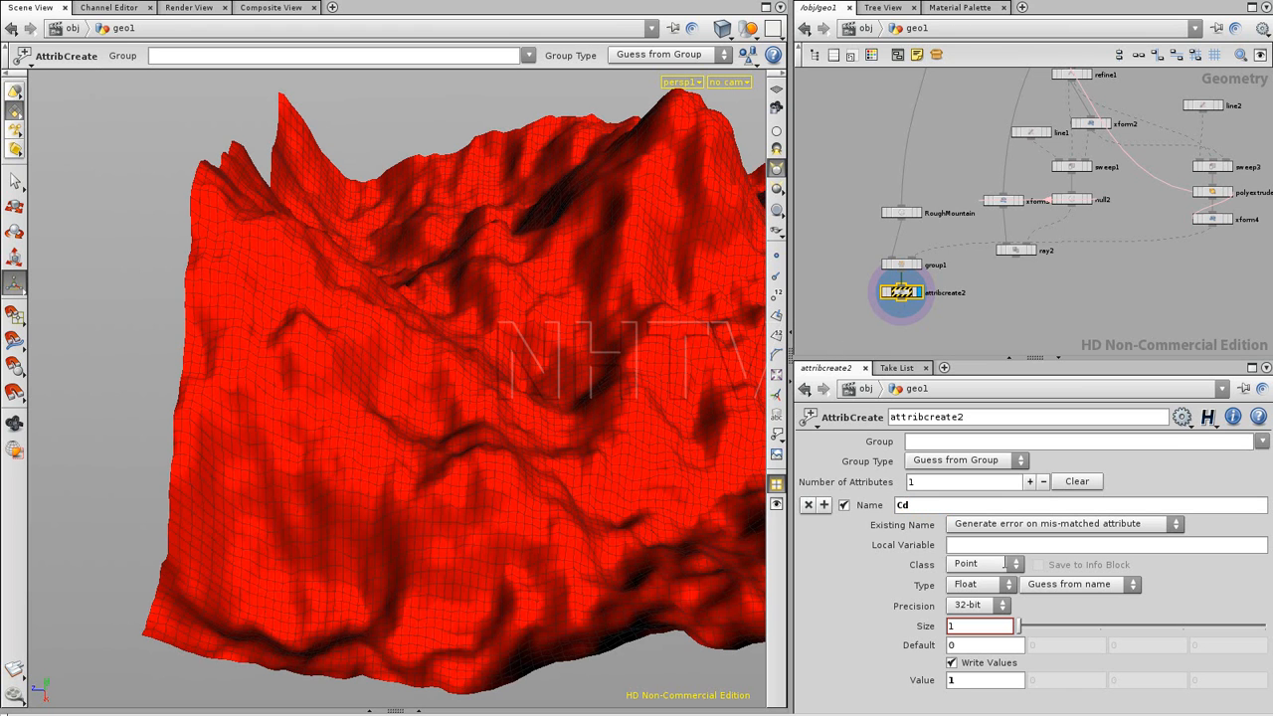
Set the Cd attribute's size to 3 and its first value component to 0.
middle_click(902, 292)
drag(1016, 624, 1161, 616)
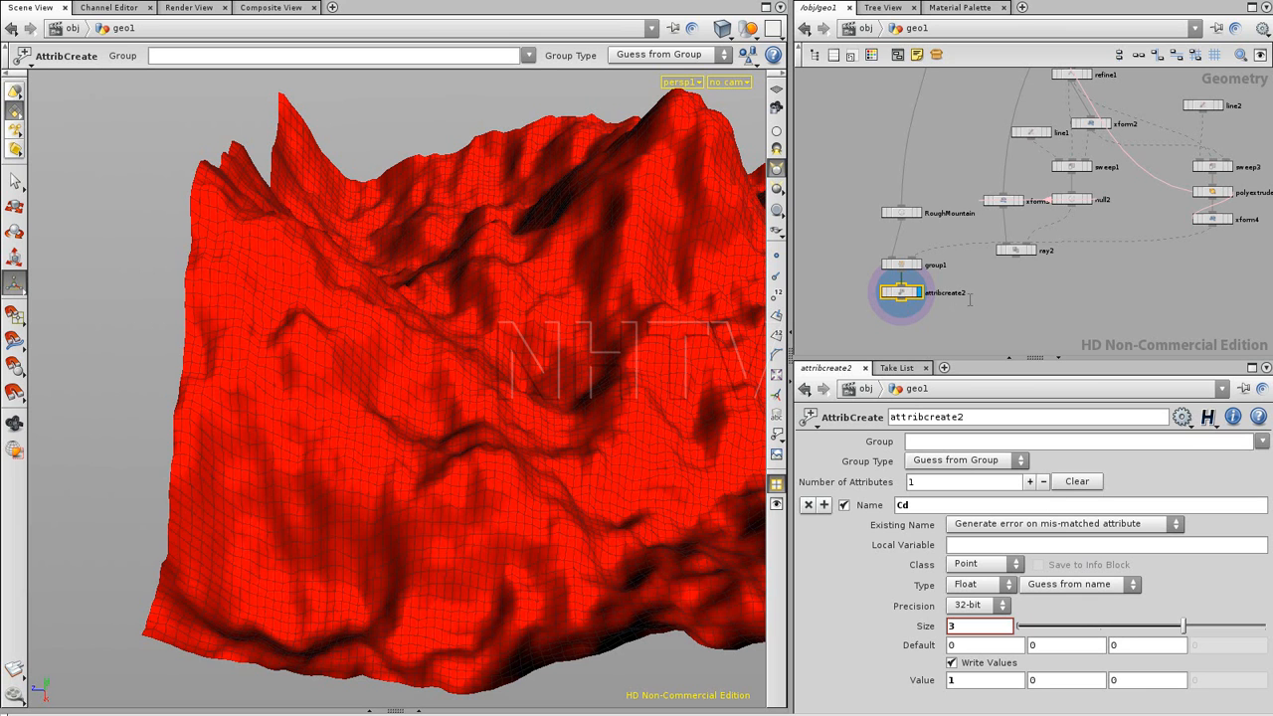
drag(990, 682, 861, 687)
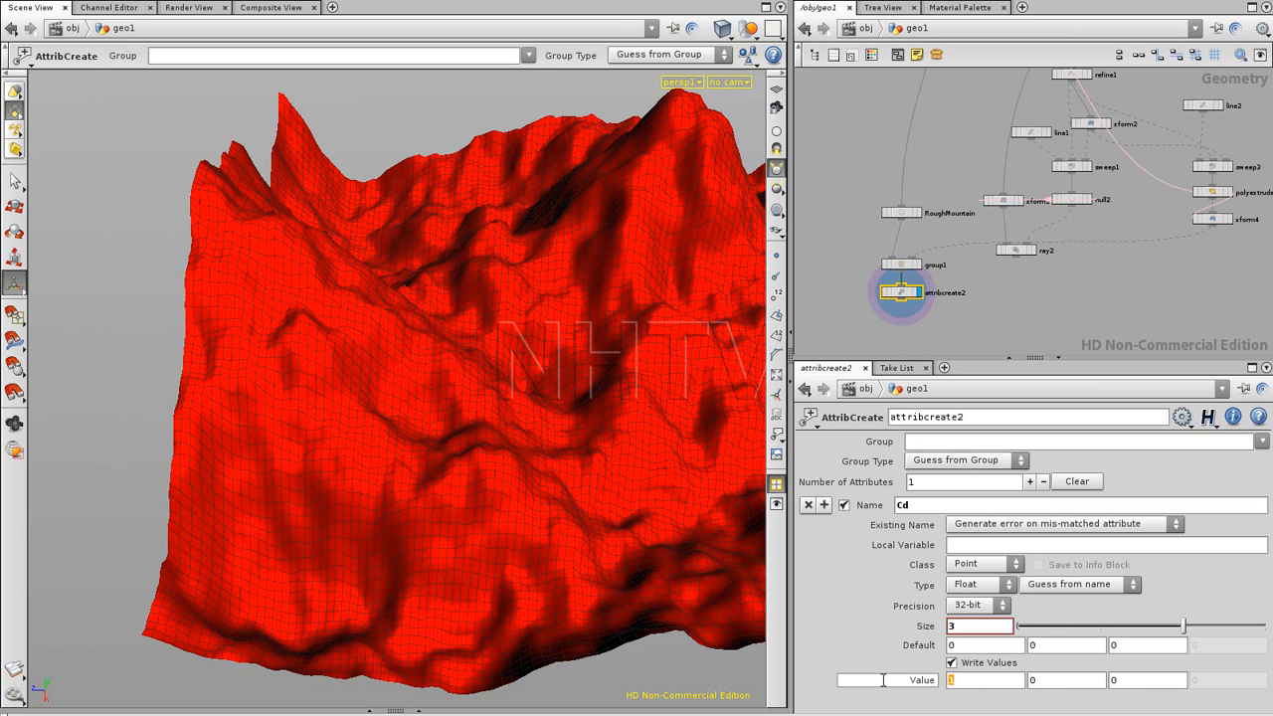
text(0)
key(Return)
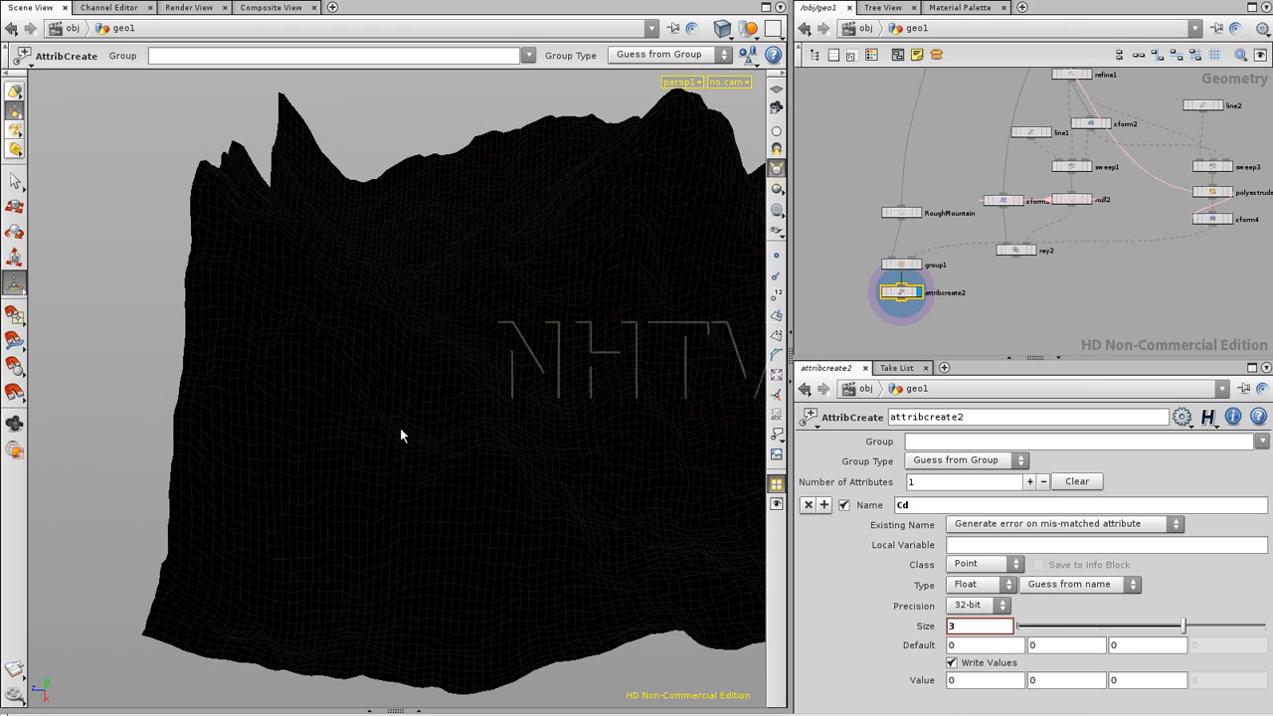
Restrict attribcreate2 to the group1 point group.
middle_drag(990, 315, 1059, 325)
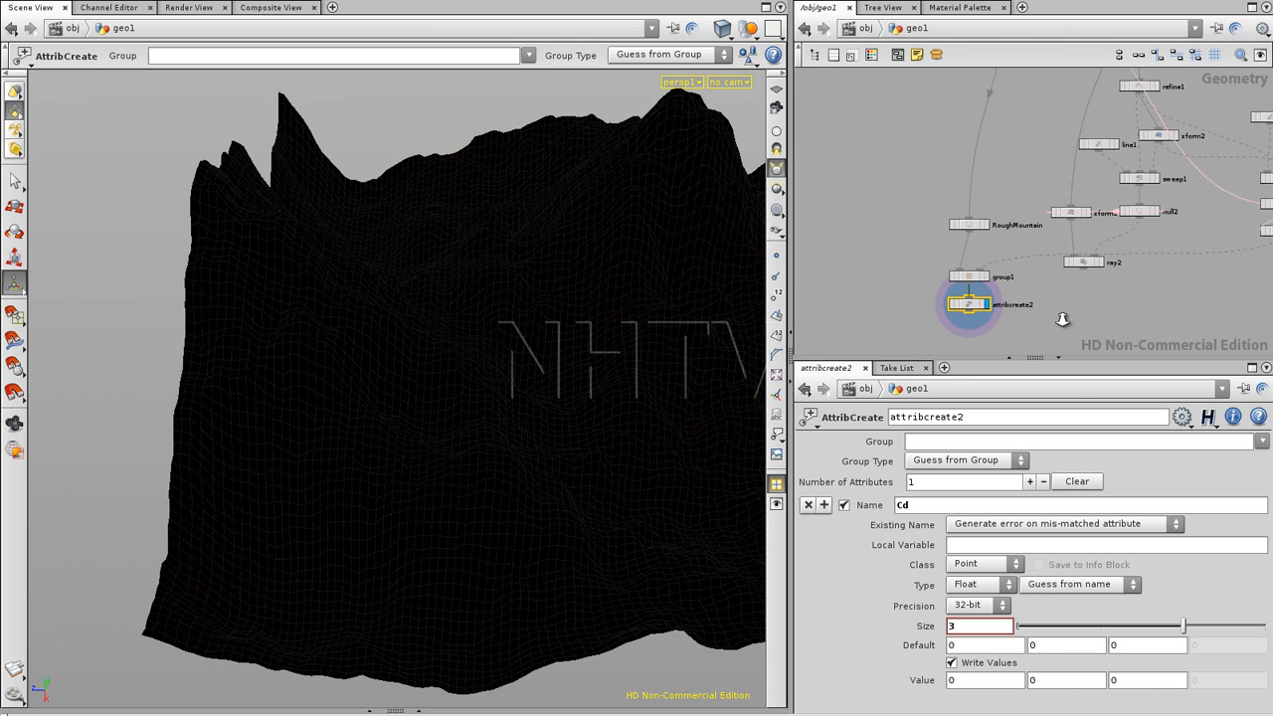
scroll(1059, 320, up, 2)
click(940, 261)
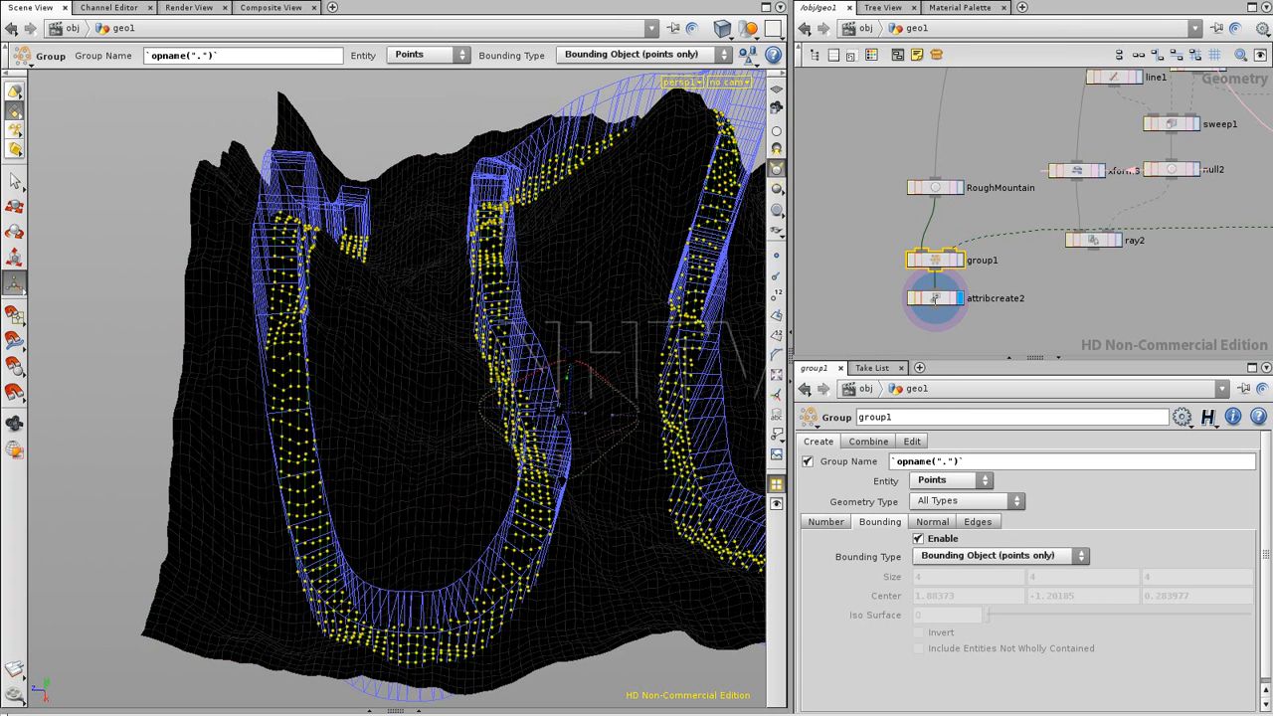
click(934, 296)
click(939, 261)
click(934, 295)
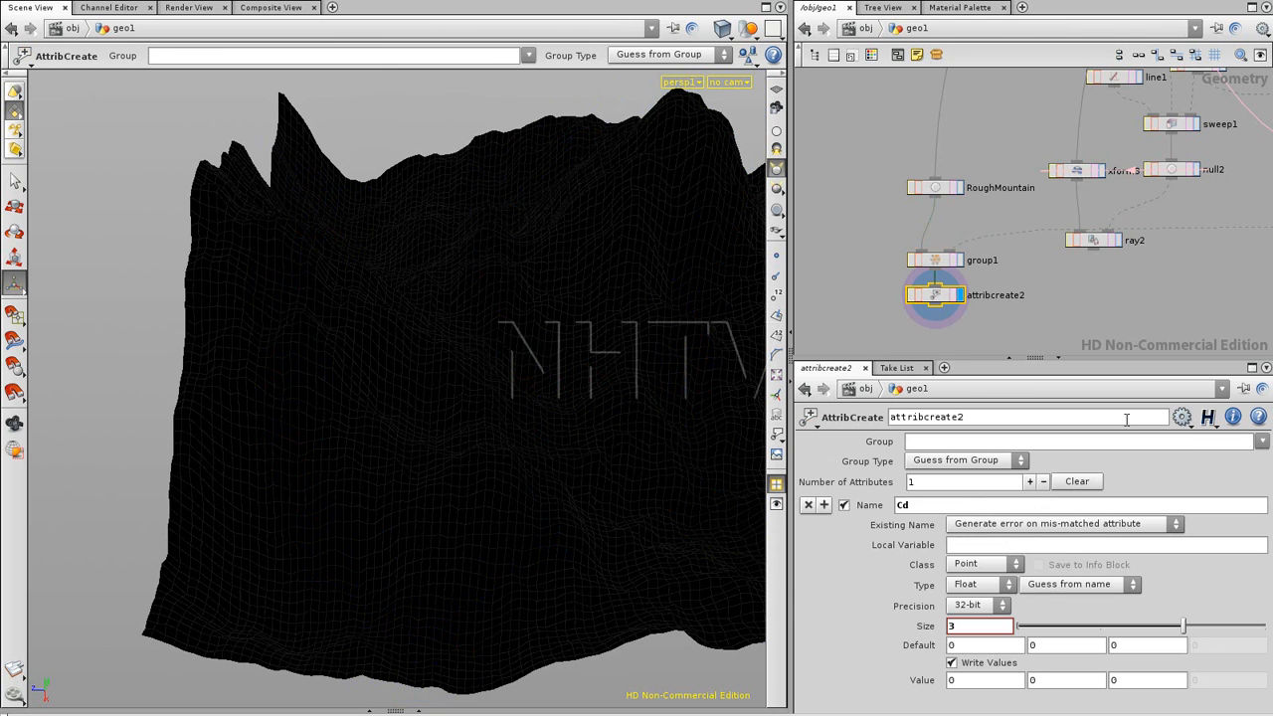
click(1261, 441)
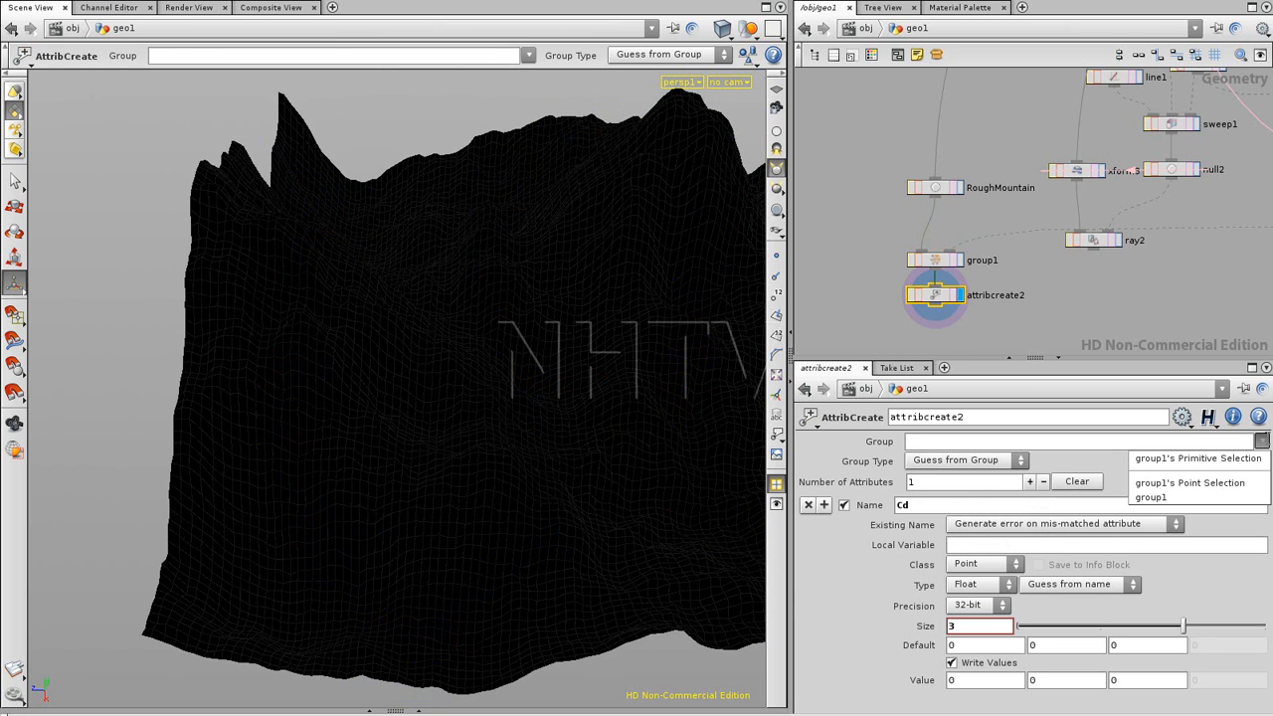
click(1163, 498)
Set the red component of the Cd value to 1 for the grouped road points.
click(960, 679)
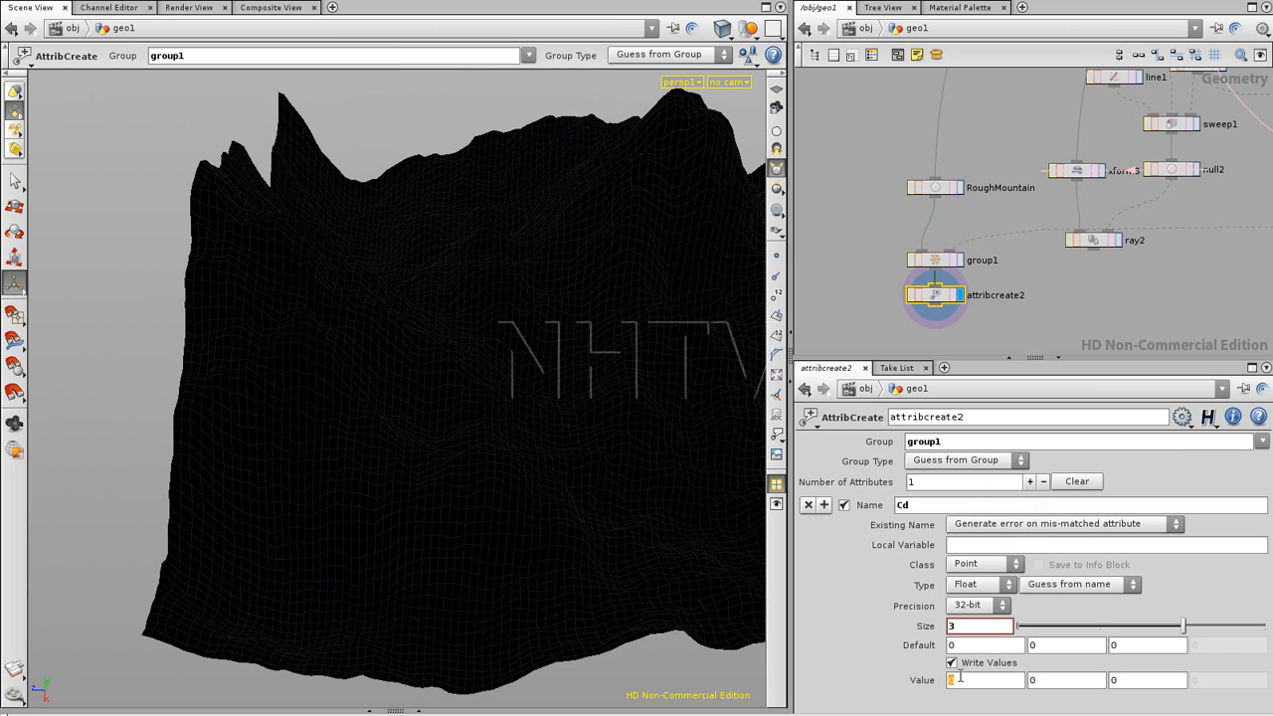
text(1)
key(Return)
click(997, 305)
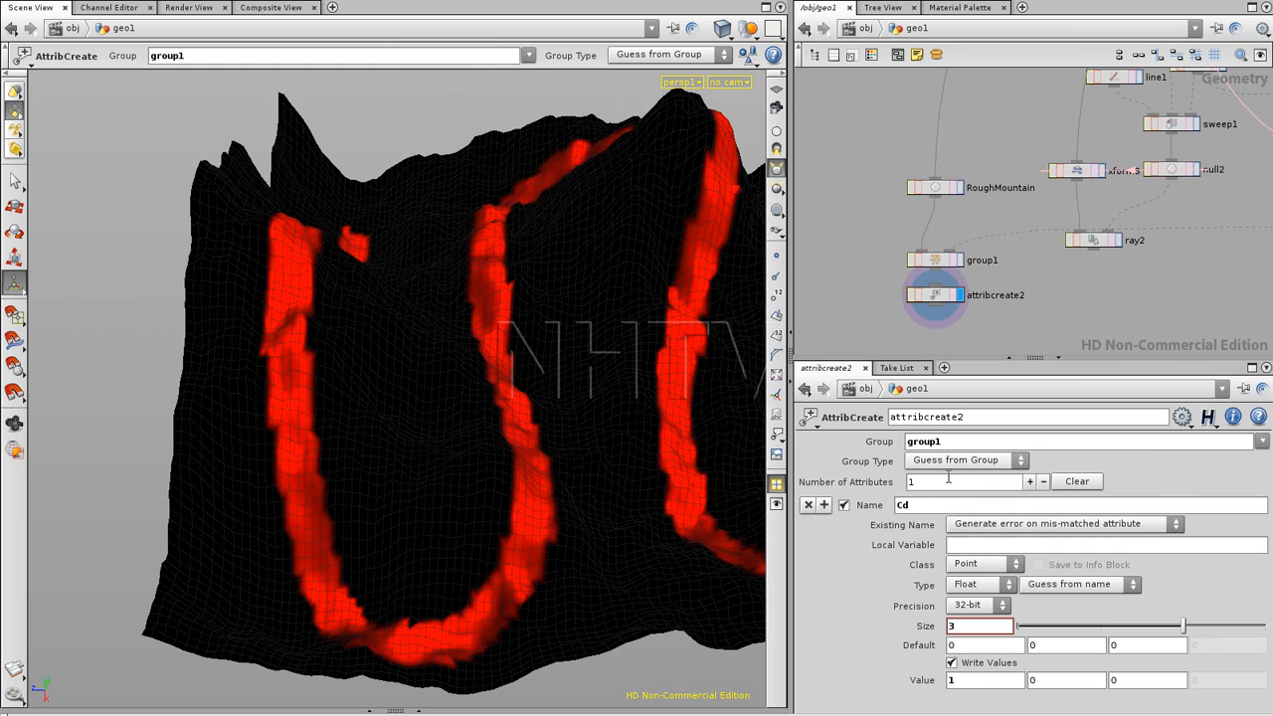
Try a default green component of 1 for Cd, and reset it to 0.
click(1046, 645)
text(1)
key(Return)
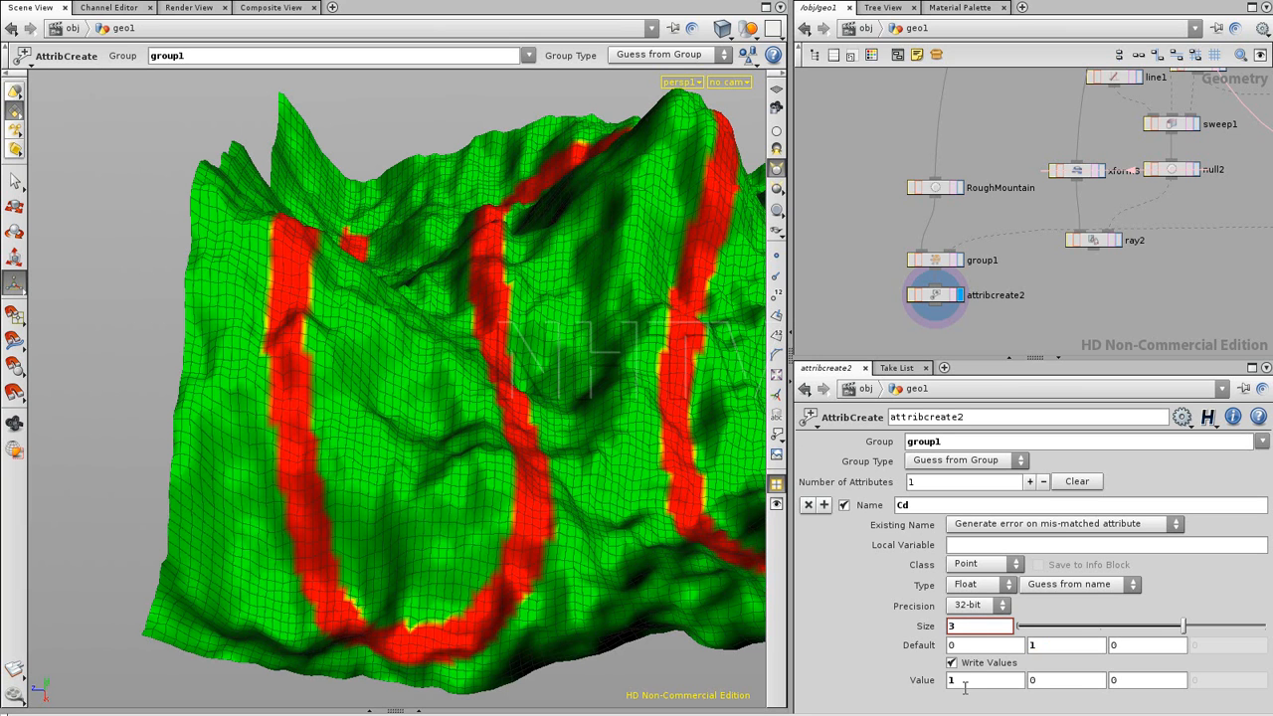
click(1179, 682)
double_click(1032, 646)
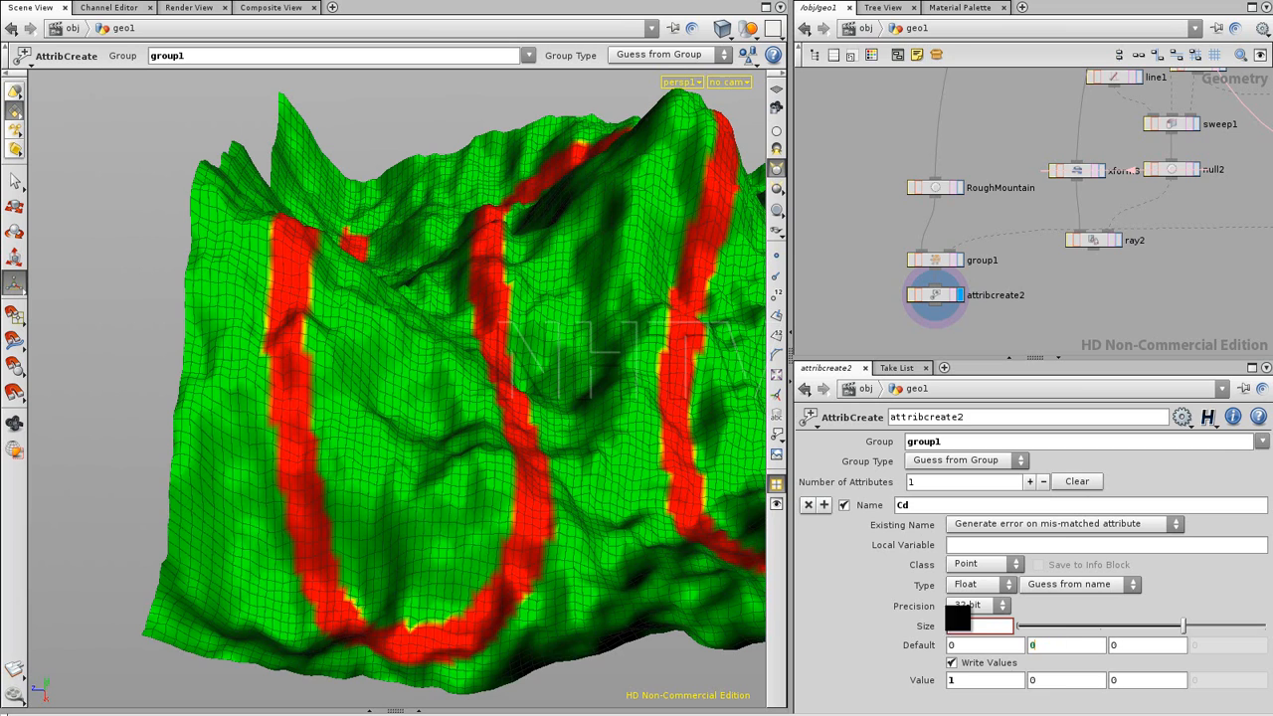
text(0)
key(Return)
key(Escape)
Add a Point node fed by attribcreate2, connect ray2 to its second input, and display it.
mouse_move(504, 252)
mouse_down()
mouse_move(426, 249)
mouse_move(560, 308)
mouse_move(290, 353)
mouse_move(392, 367)
mouse_move(264, 392)
mouse_move(244, 419)
mouse_move(162, 361)
mouse_move(276, 358)
mouse_move(193, 355)
mouse_move(304, 387)
mouse_move(426, 378)
mouse_move(454, 427)
mouse_move(710, 389)
mouse_move(540, 392)
mouse_up()
mouse_move(431, 333)
mouse_down()
mouse_move(498, 388)
mouse_move(562, 369)
mouse_move(530, 386)
mouse_move(541, 348)
mouse_up()
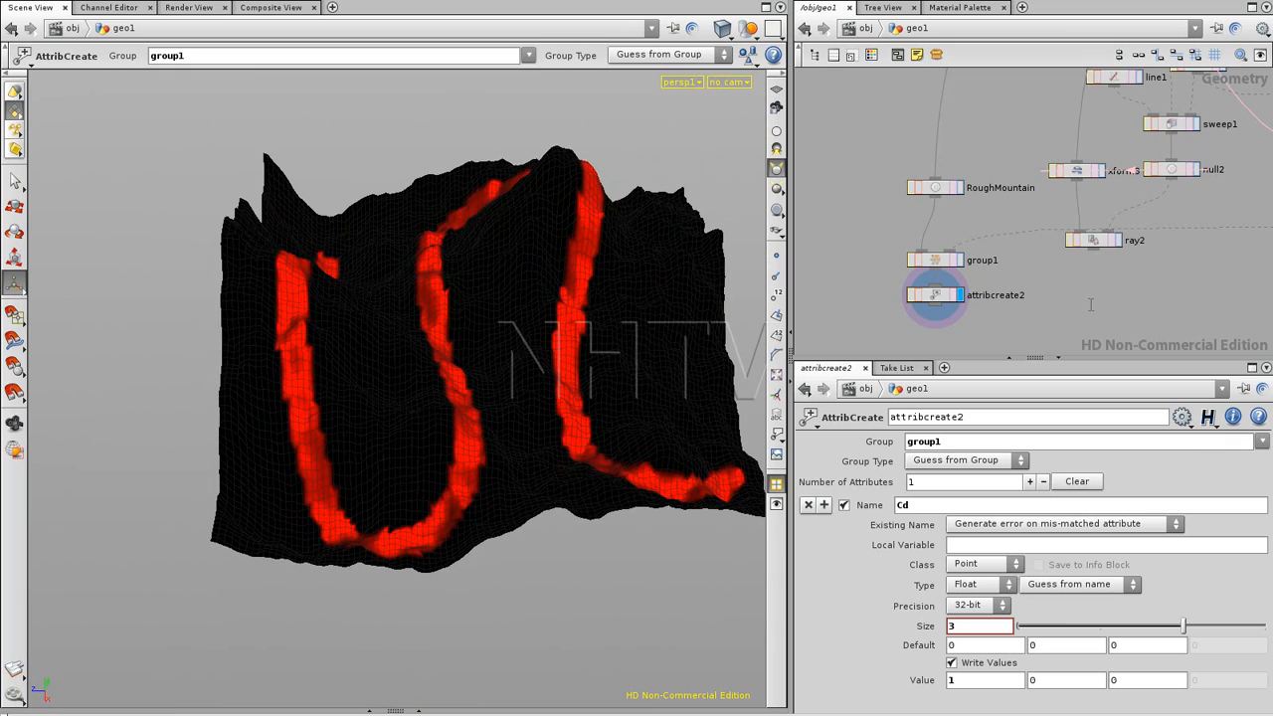
middle_drag(1084, 308, 1056, 268)
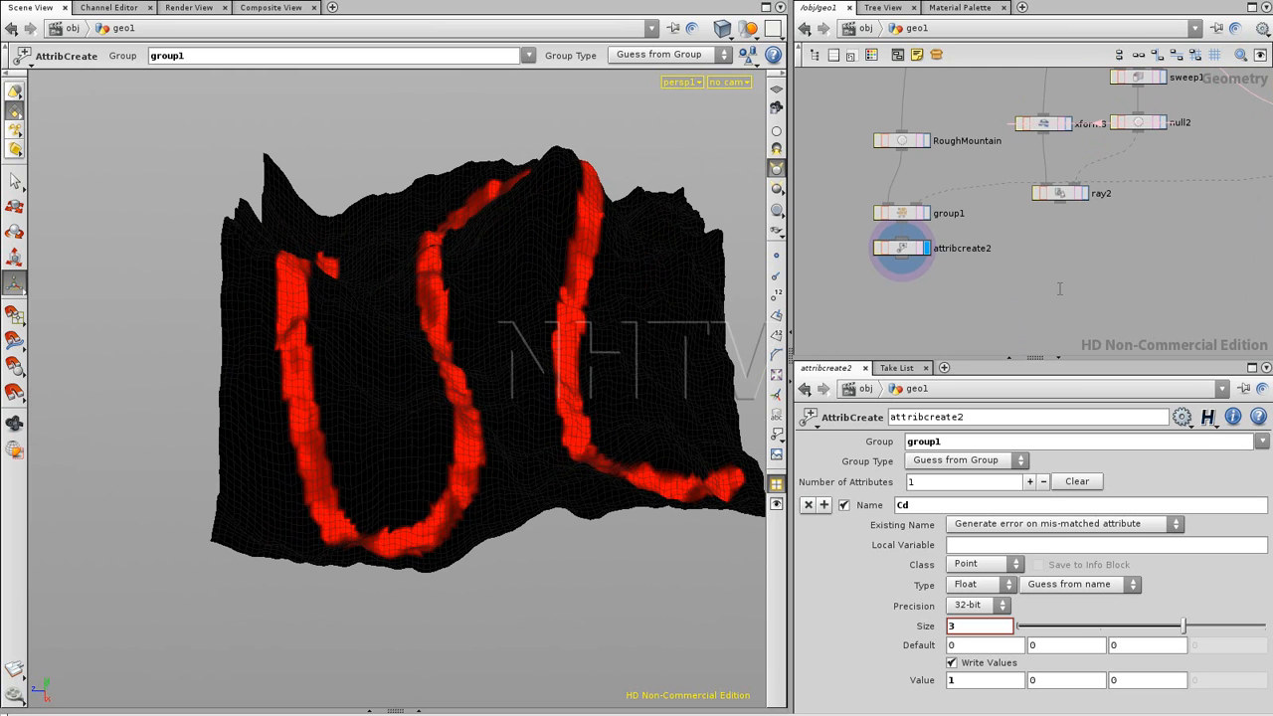
click(1082, 195)
click(925, 248)
key(Tab)
text(Point)
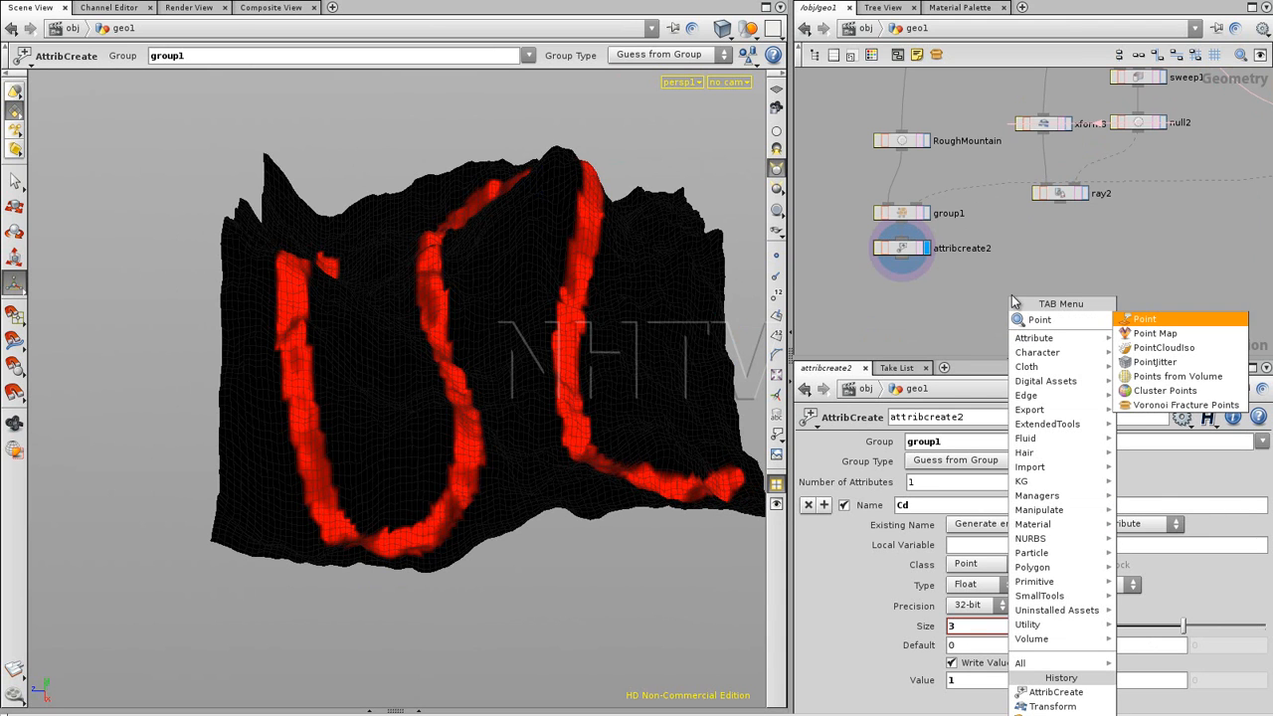
click(1143, 320)
click(939, 312)
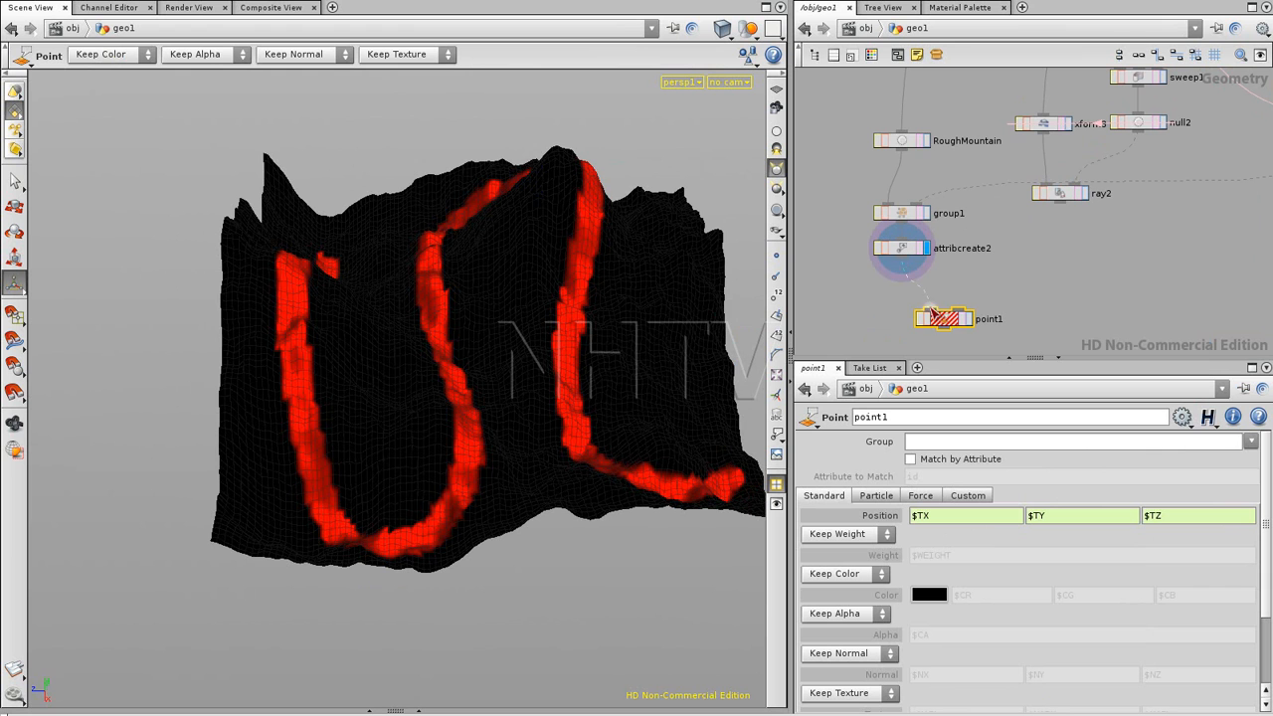
drag(1060, 200, 967, 315)
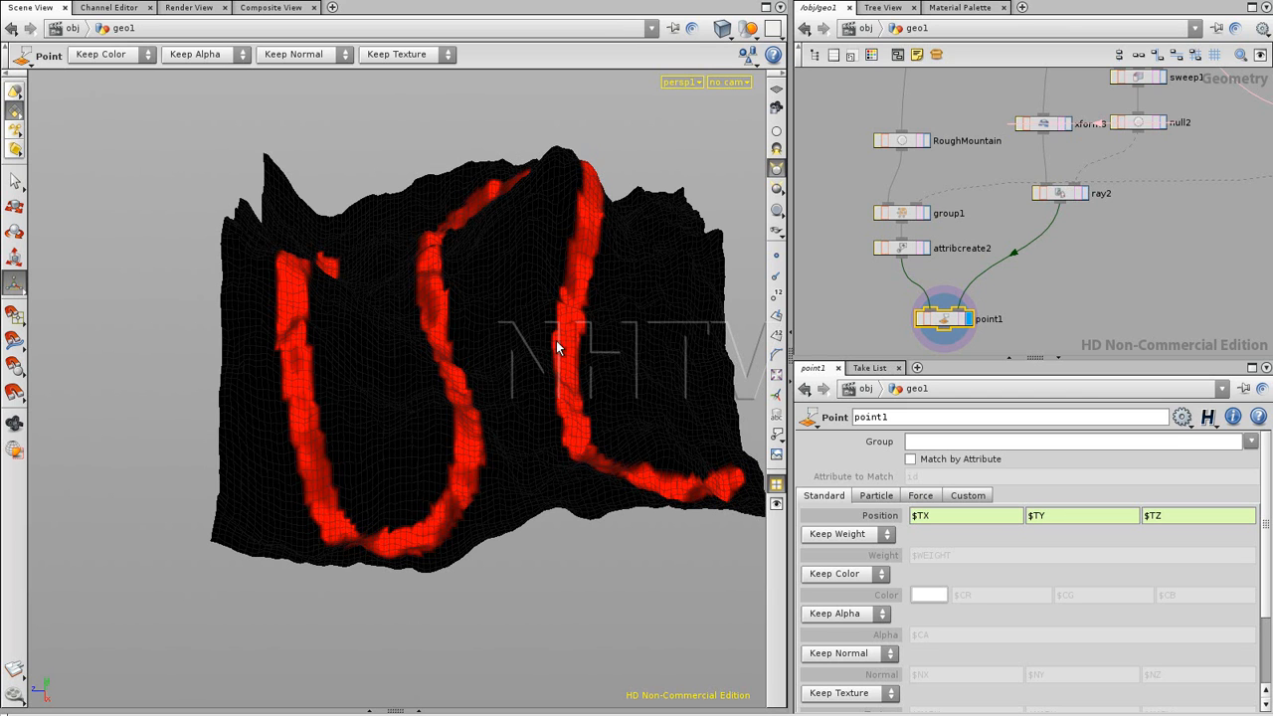
Display ray2 and attribcreate2 in turn to compare both inputs, and switch the display back to point1.
click(1084, 193)
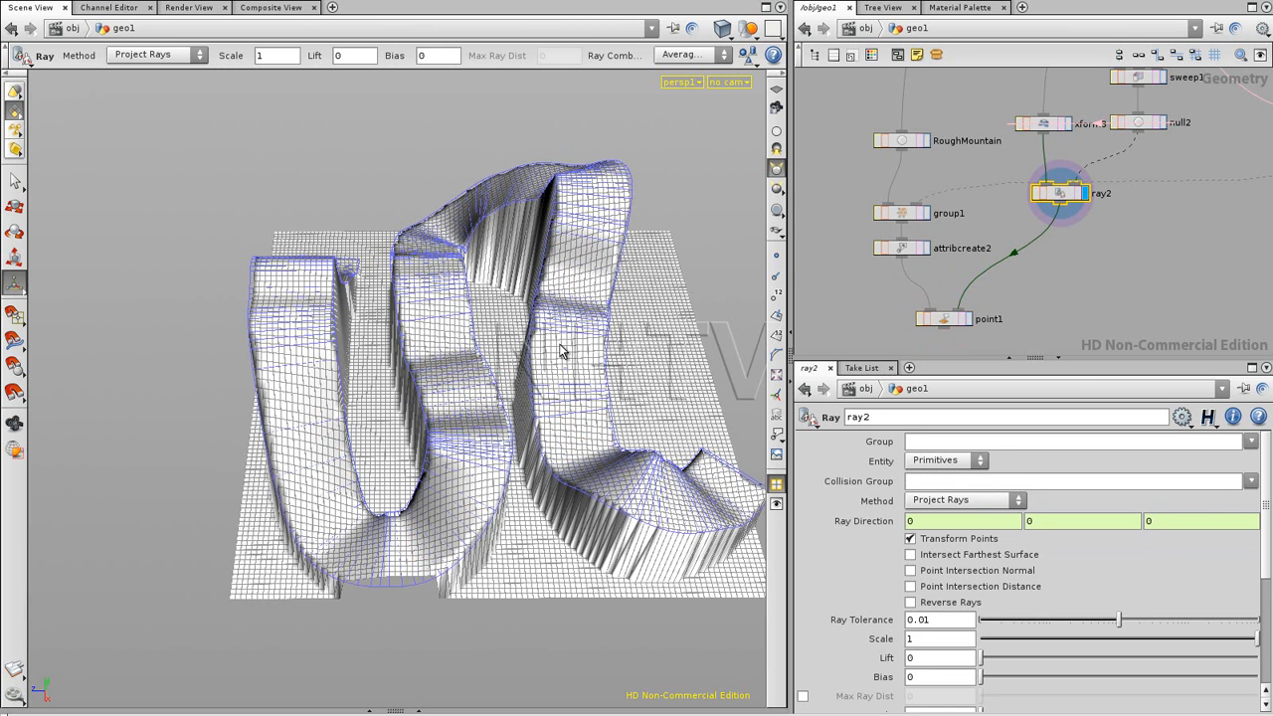
click(926, 248)
click(907, 249)
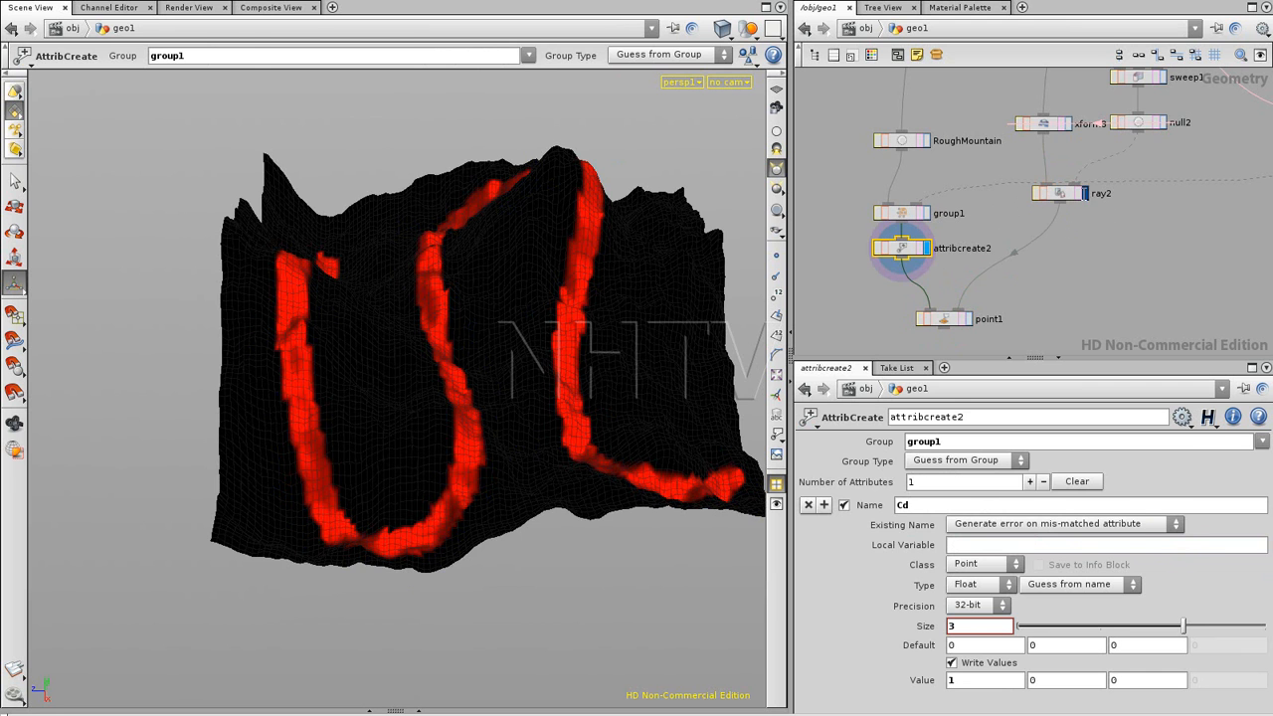
click(1084, 196)
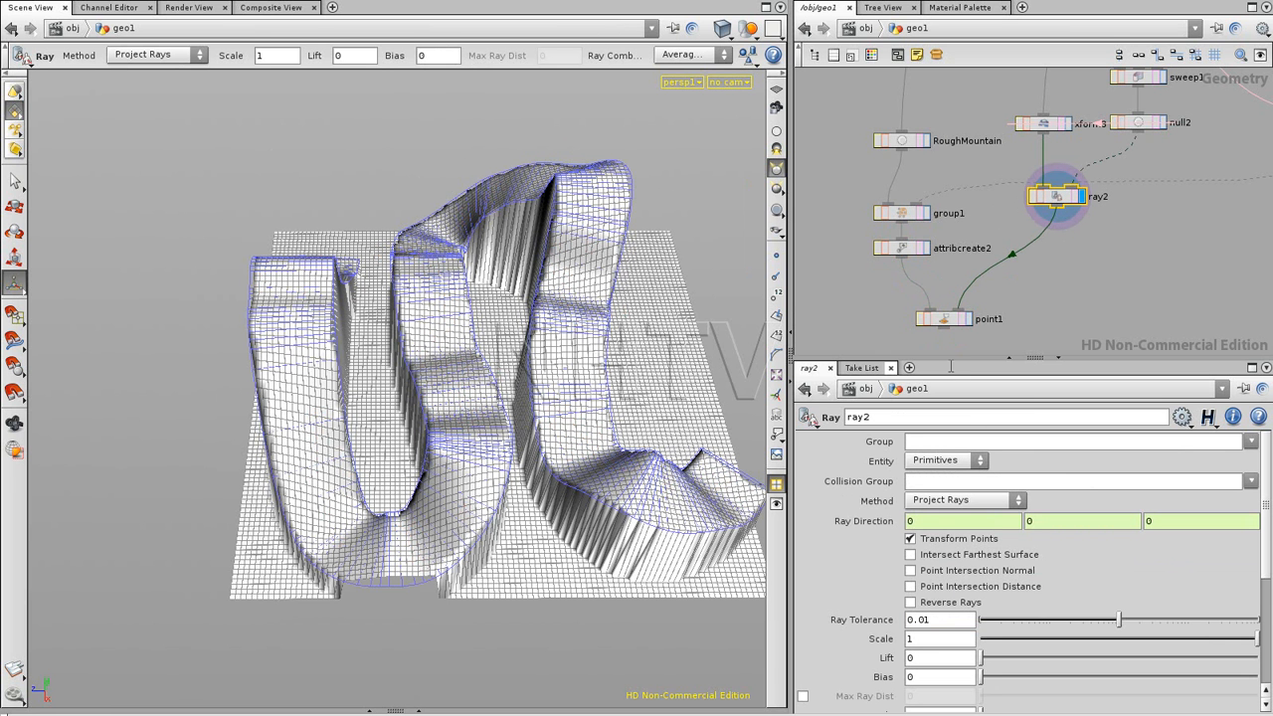
click(967, 318)
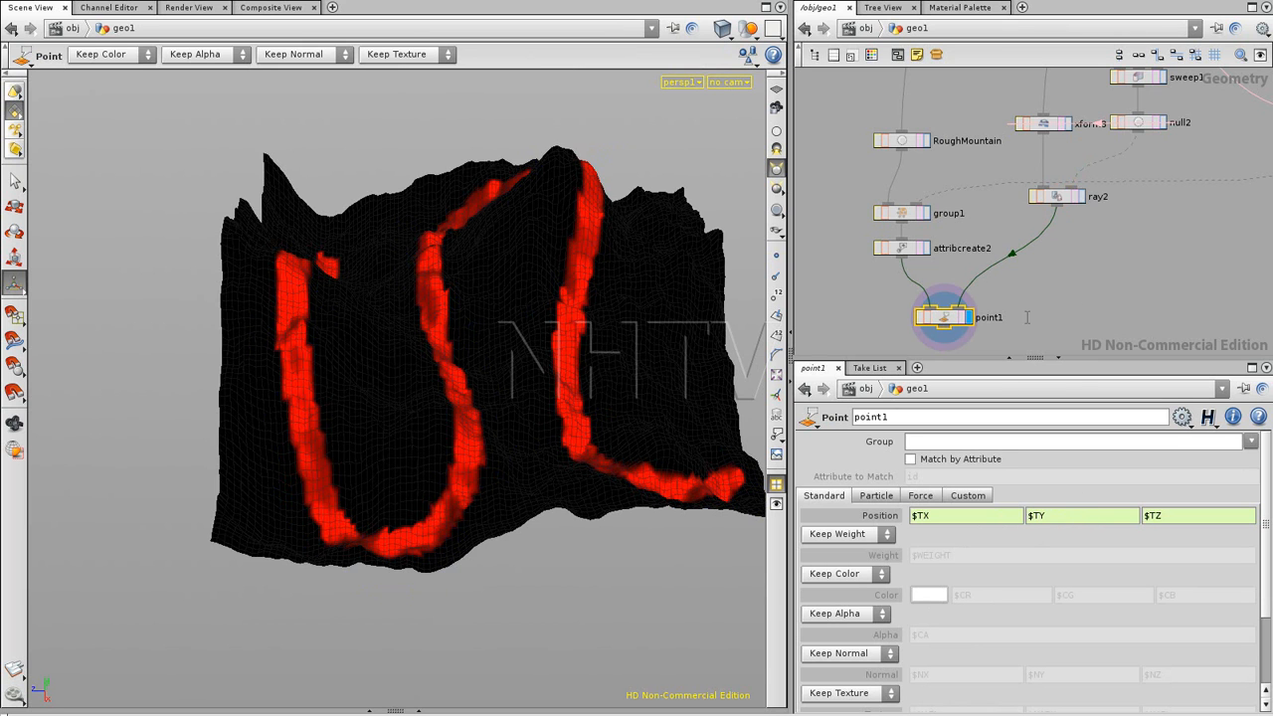
Set point1's Y position to $TY2 so it takes the height of the second input.
middle_drag(1095, 282, 1107, 289)
scroll(1103, 291, up, 3)
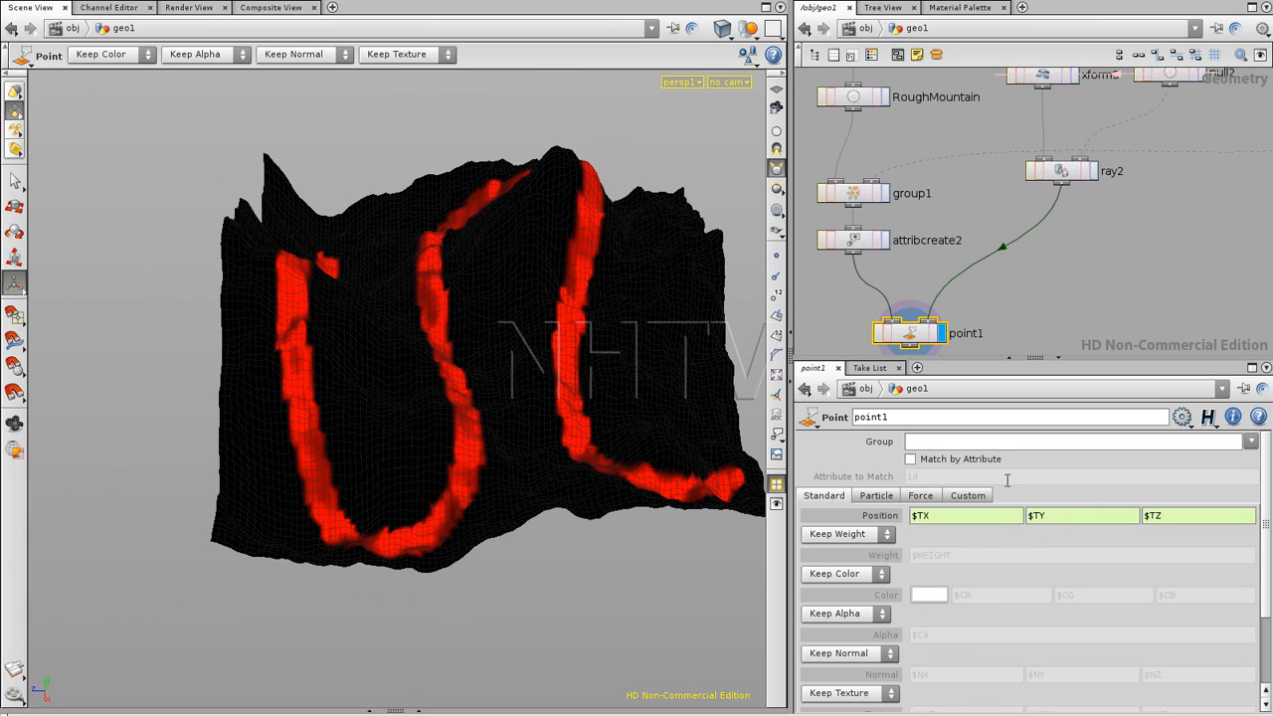
click(1054, 517)
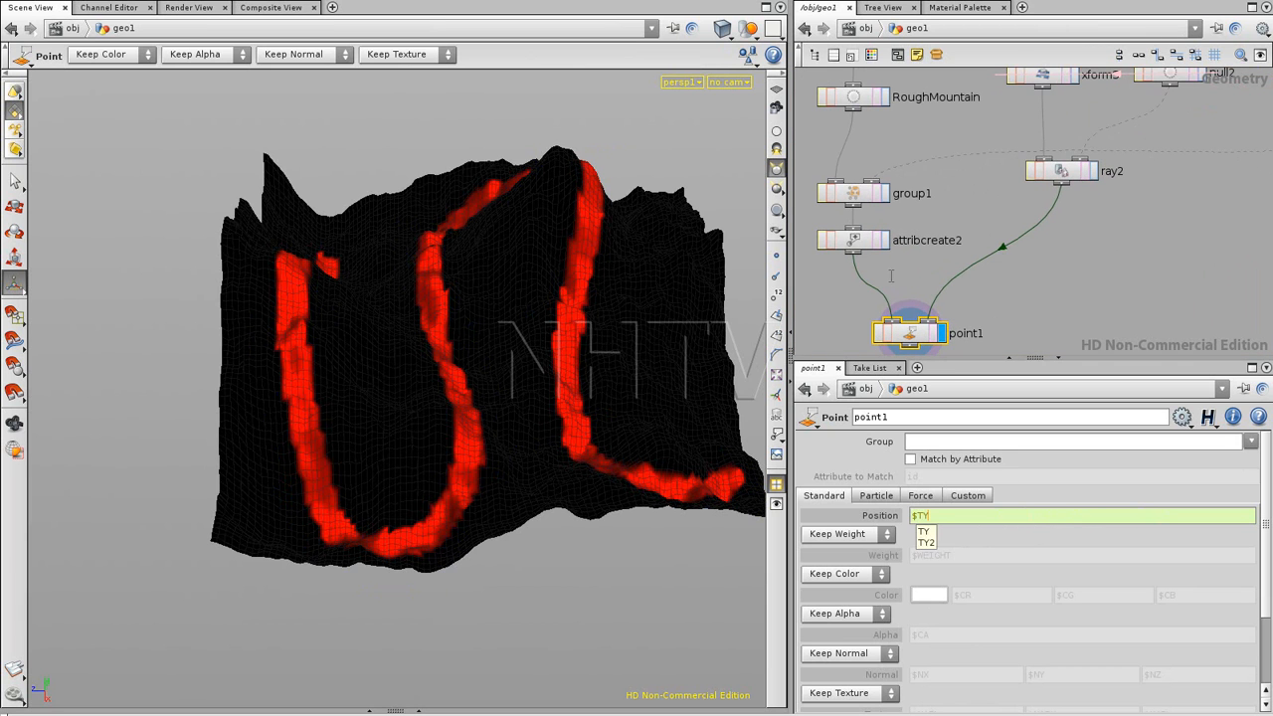
click(884, 241)
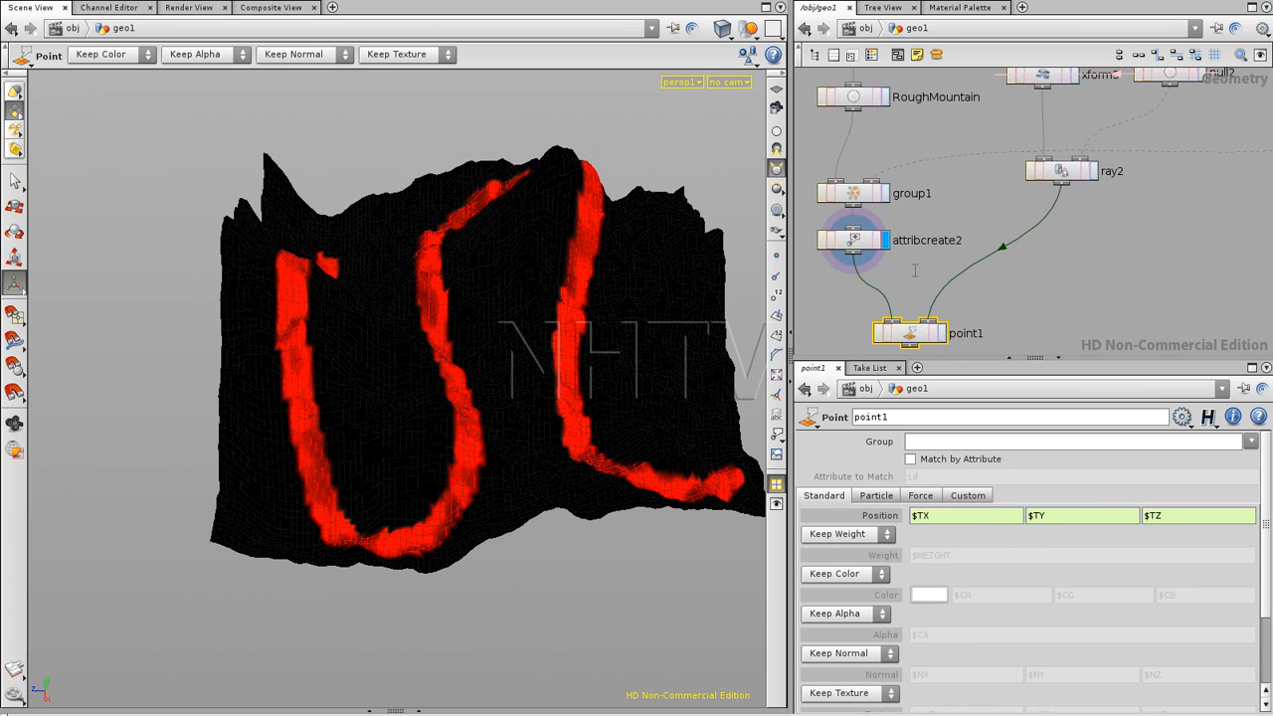
click(942, 333)
click(1047, 514)
text(2)
key(Return)
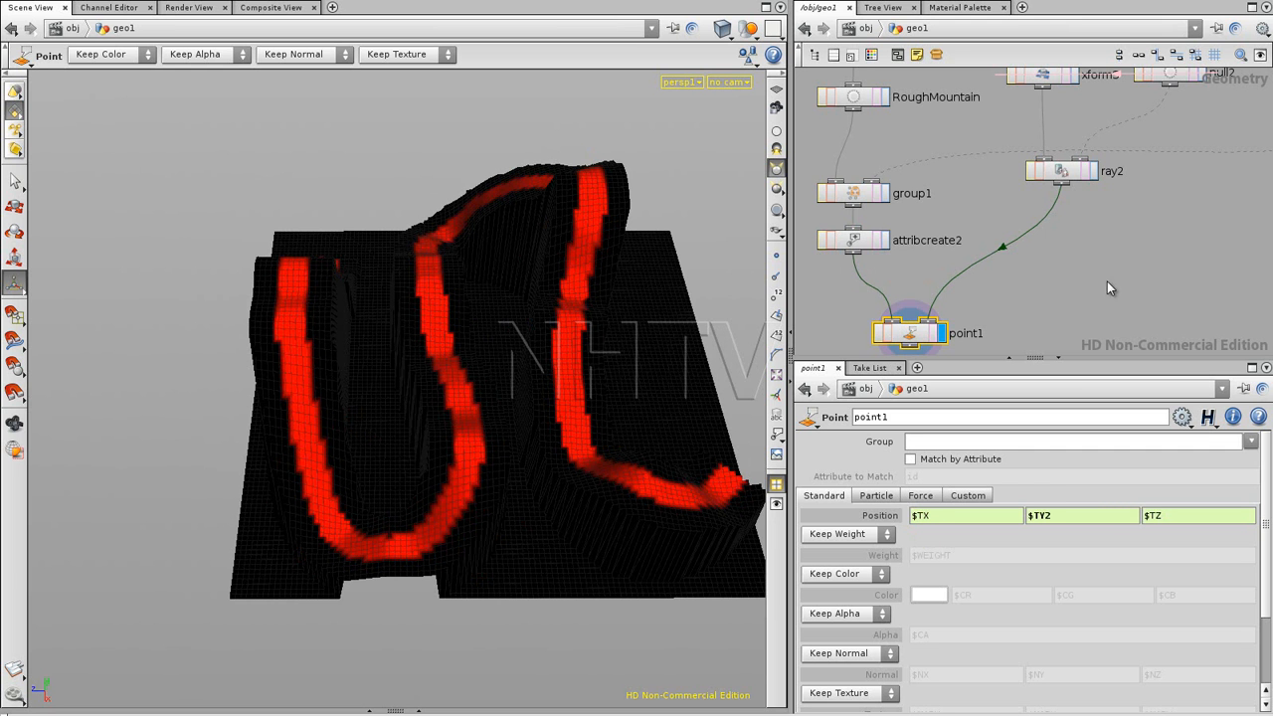
Compare ray2's projected terrain with point1's result from a lower angle.
key(Escape)
drag(516, 335, 557, 270)
click(1092, 170)
click(1064, 175)
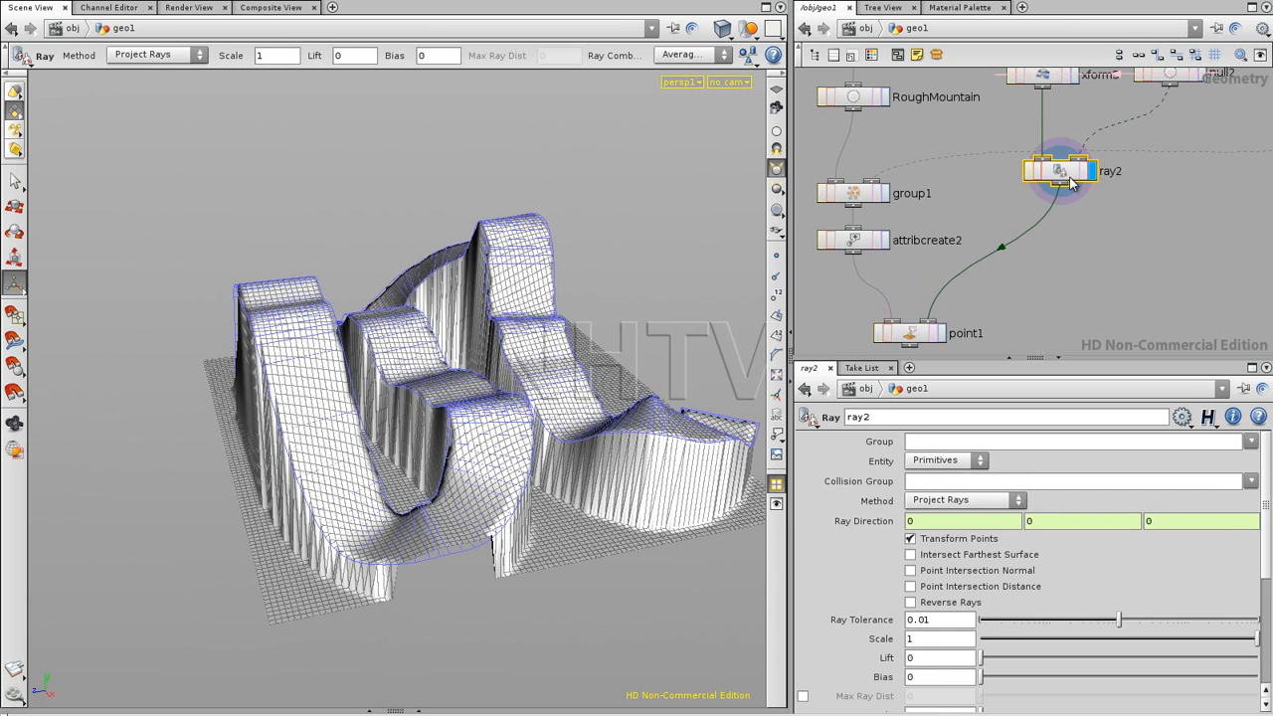
click(940, 333)
click(909, 337)
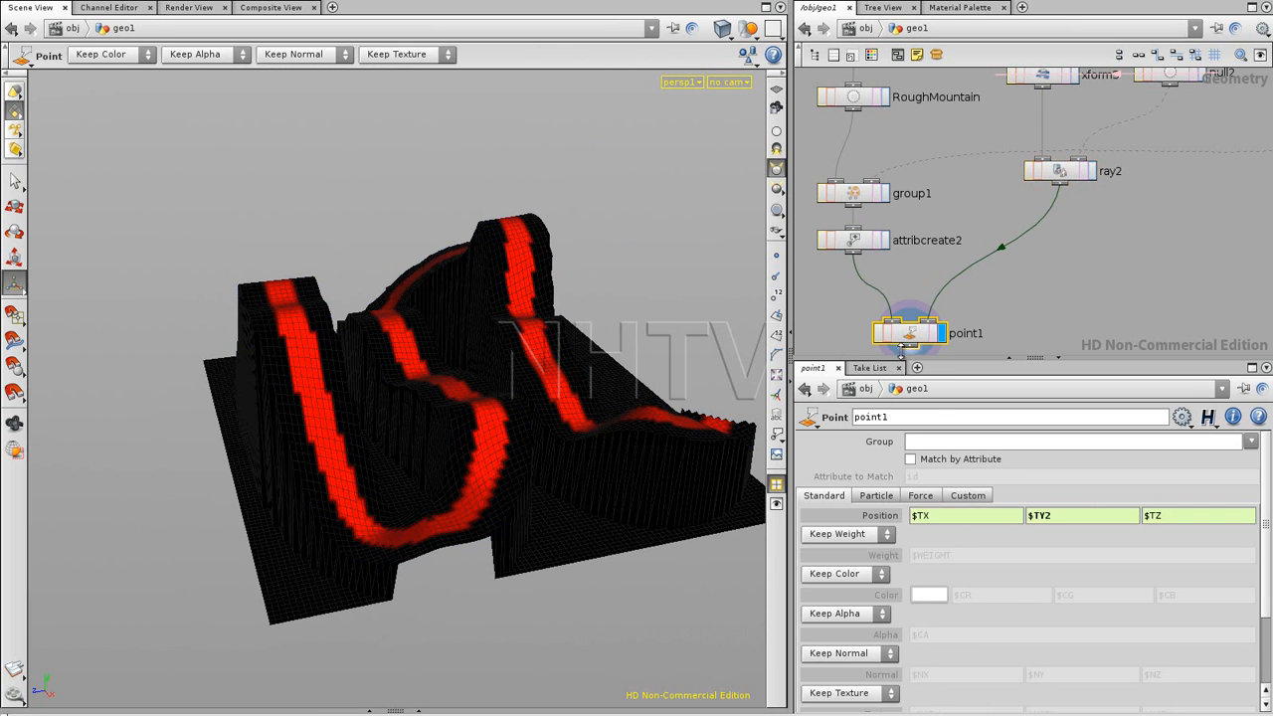
Set point1's Y position to $TY*$CR and inspect the terrain along the road from several angles.
click(1050, 515)
key(BackSpace)
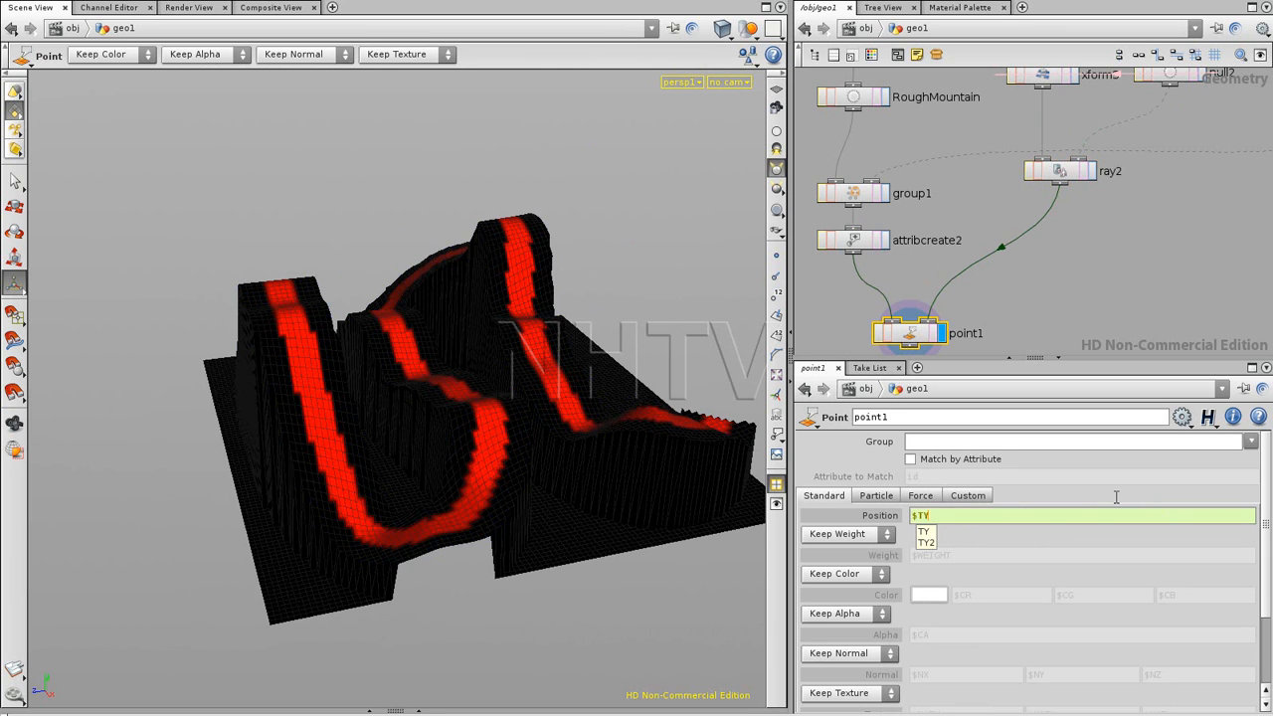
text(*$CR)
key(Return)
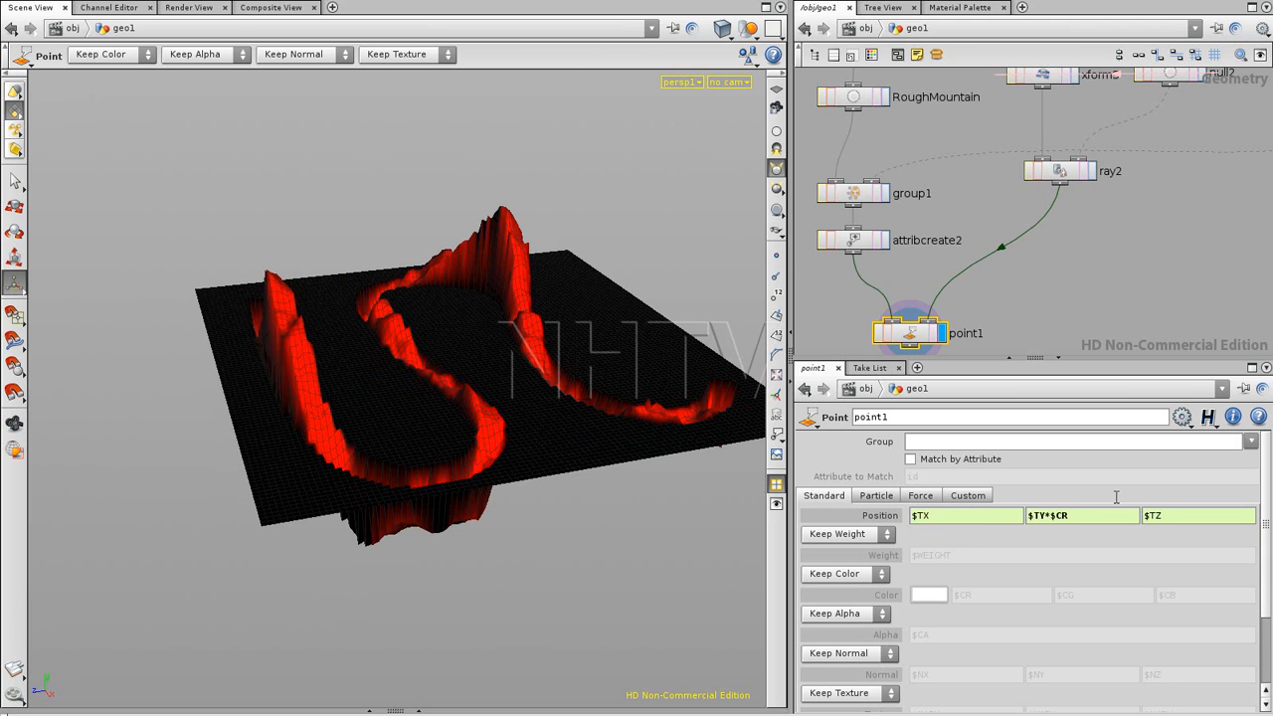
key(Escape)
drag(587, 345, 517, 415)
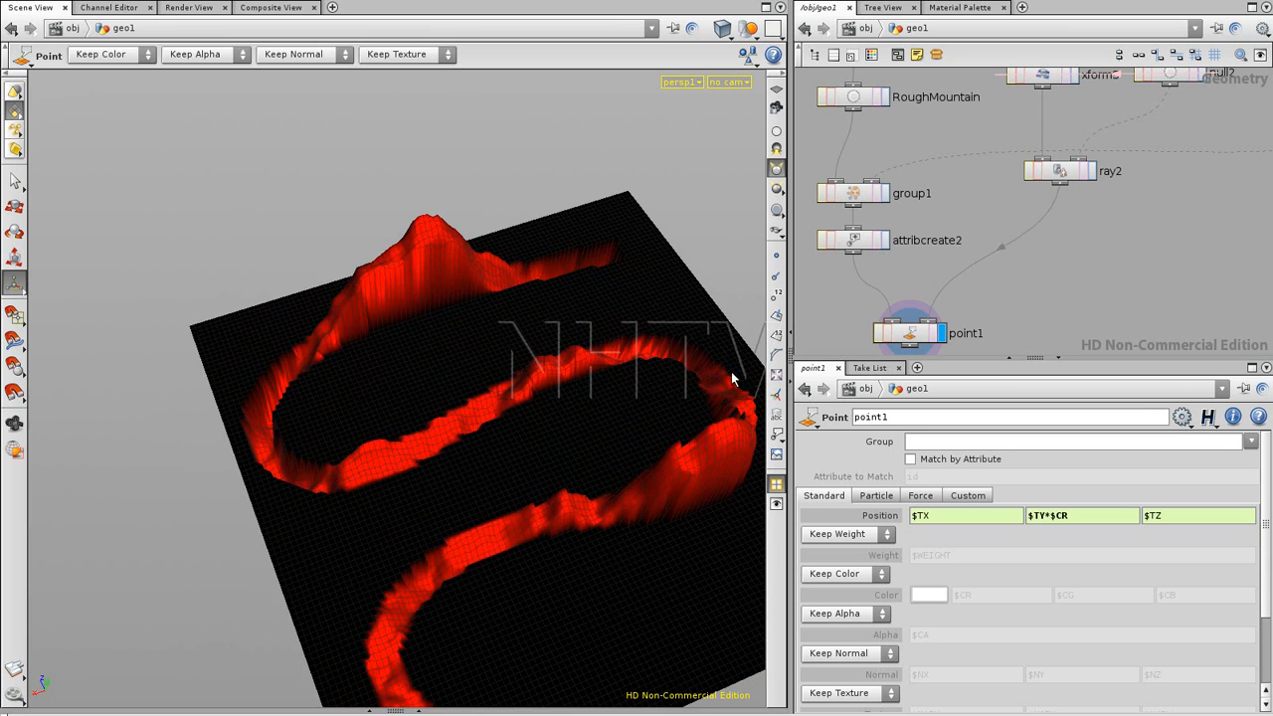
drag(560, 367, 475, 438)
key(Return)
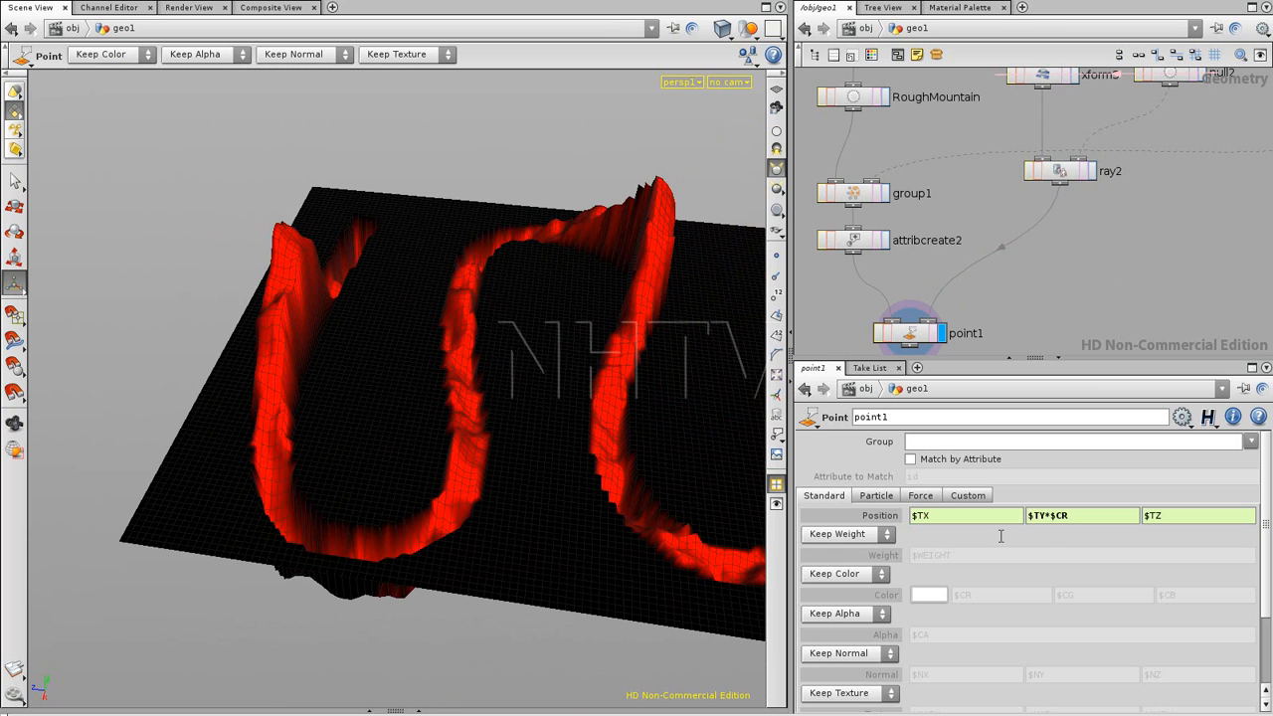
Examine the road heights produced by point1's current Y expression from a low side angle.
double_click(1056, 515)
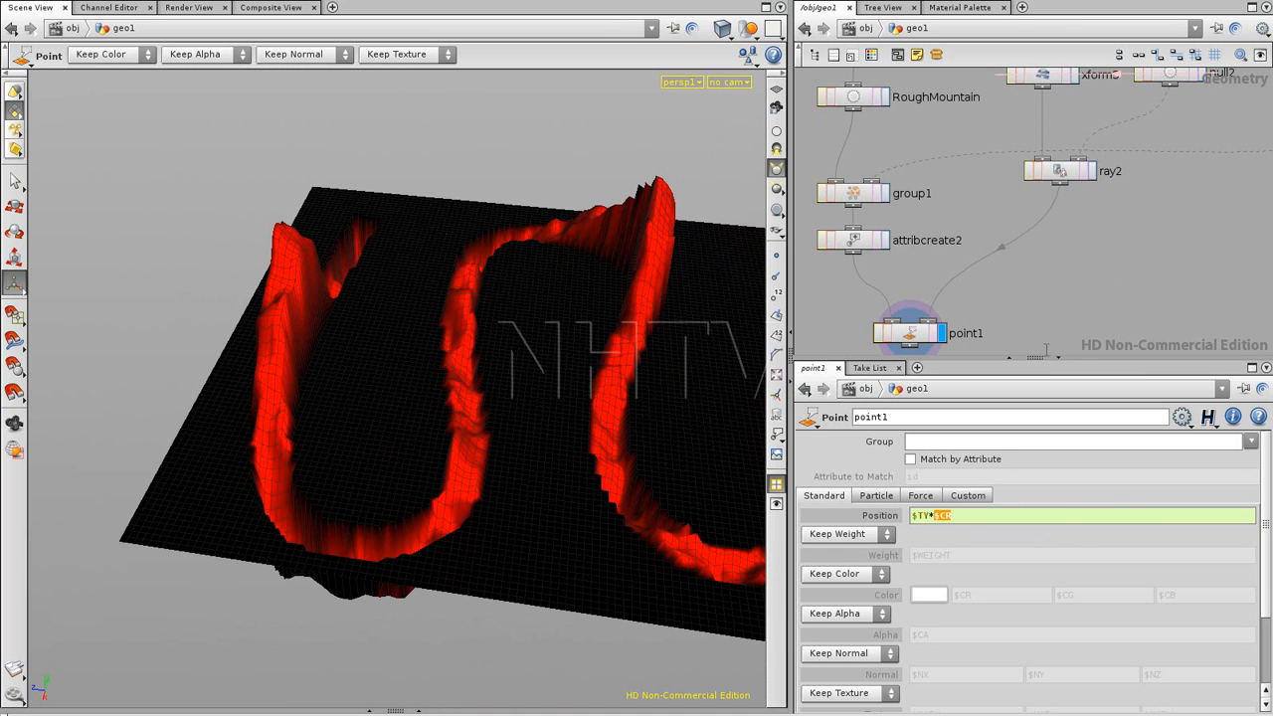
key(Return)
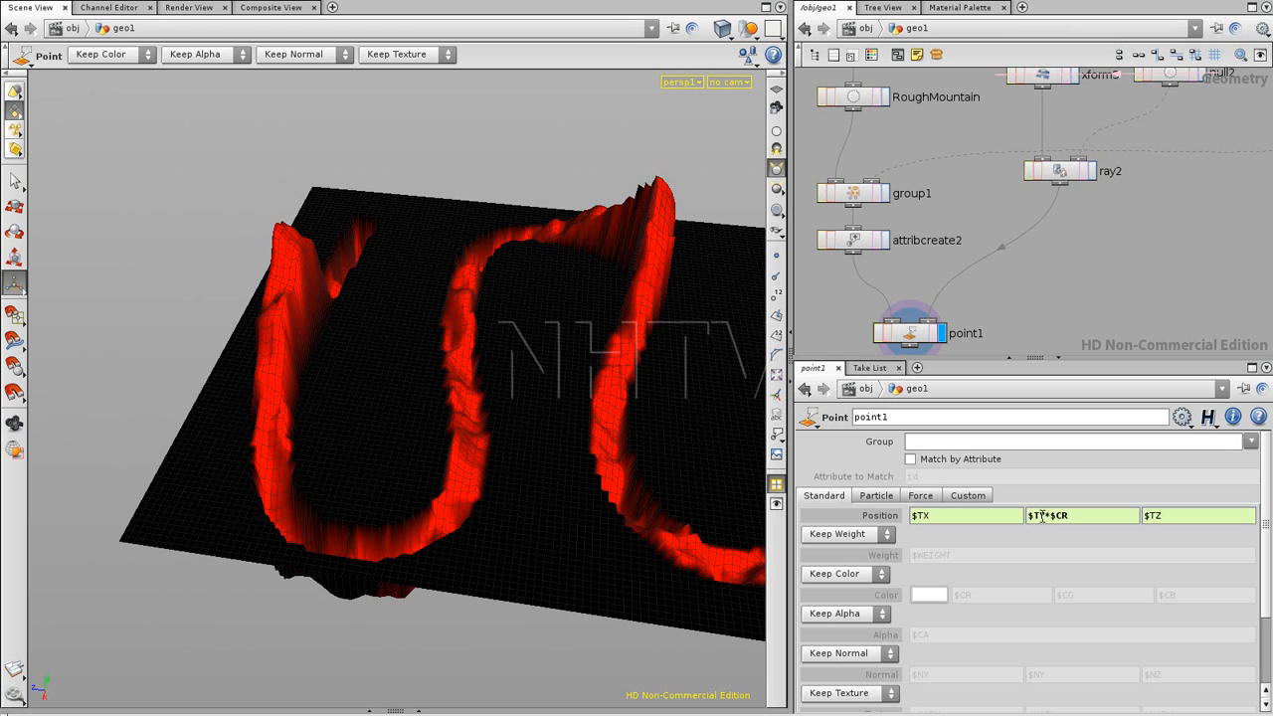
key(Escape)
drag(589, 463, 492, 368)
key(Return)
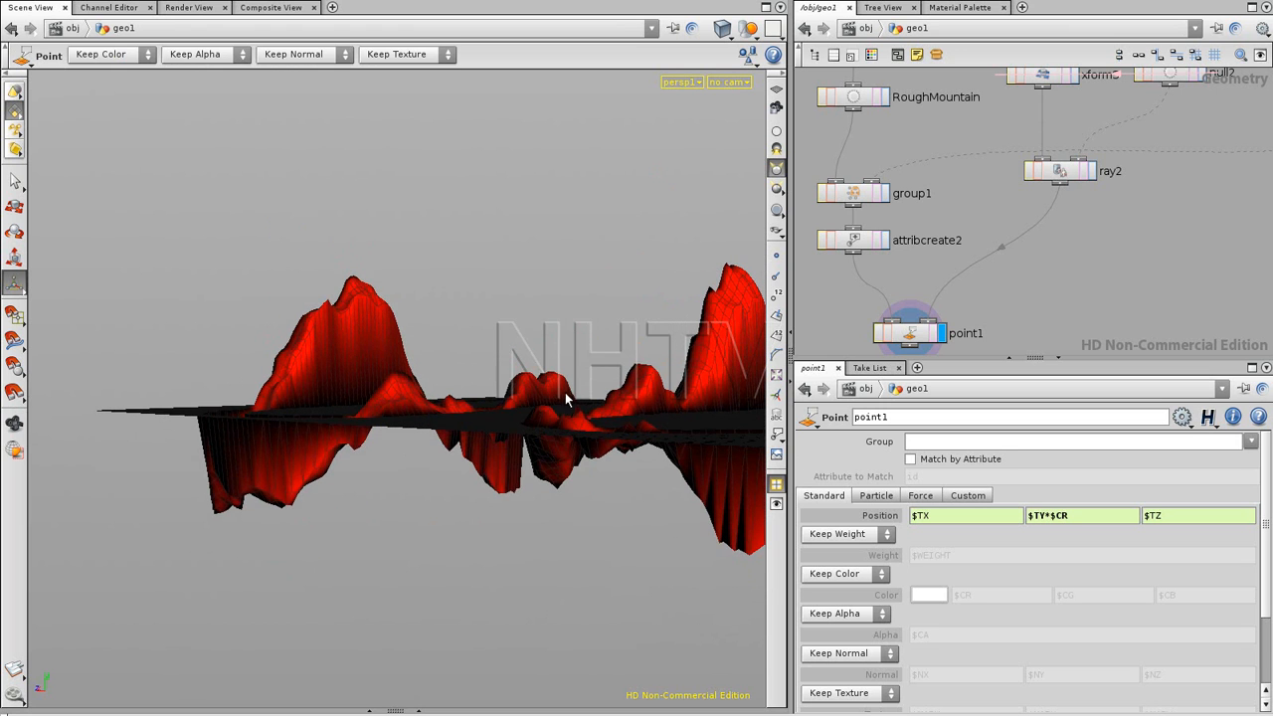
Set point1's Y position to $TY*(1-$CR) and inspect the terrain along the road from above.
double_click(1054, 515)
text($CR)
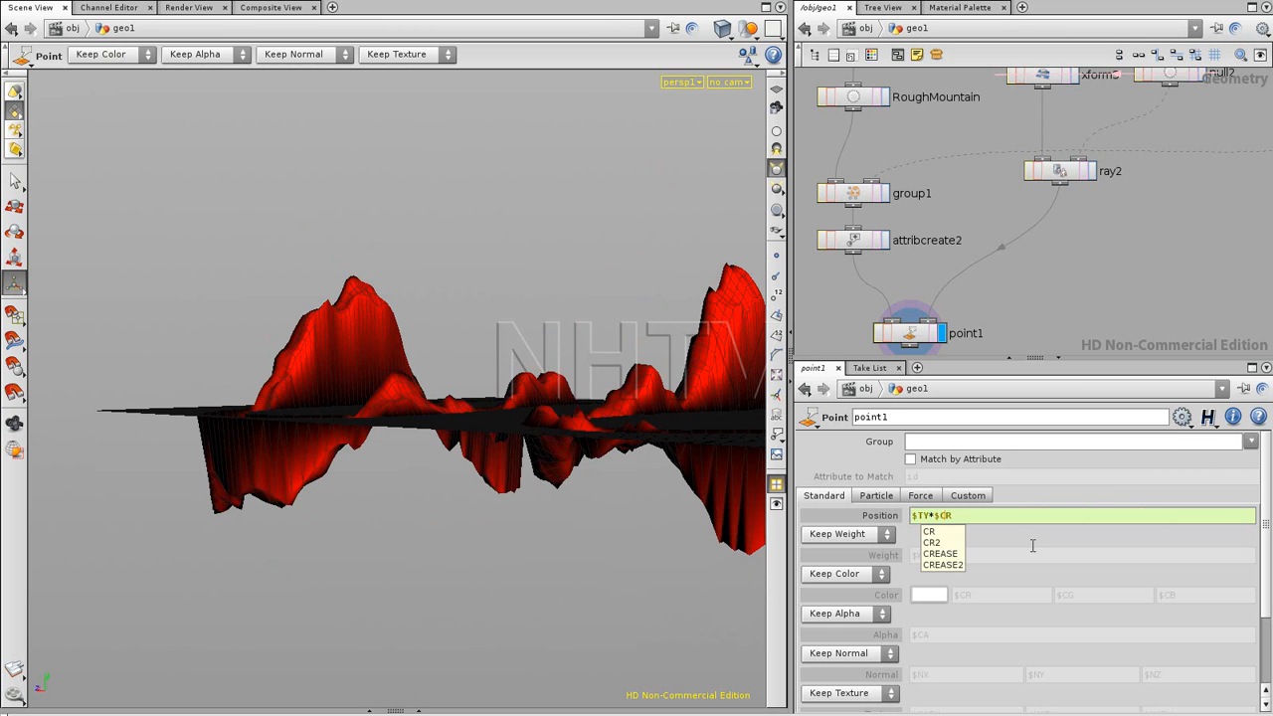
key(Left)
key(Left)
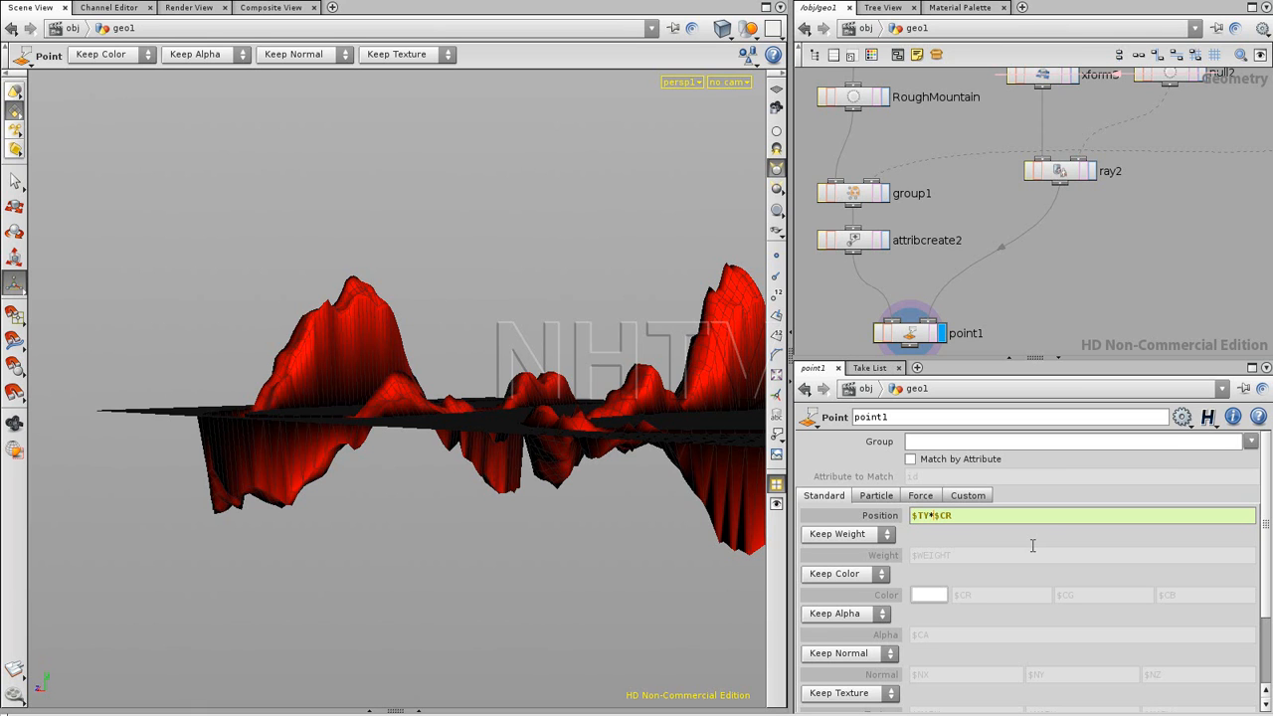
text(1-)
text(()
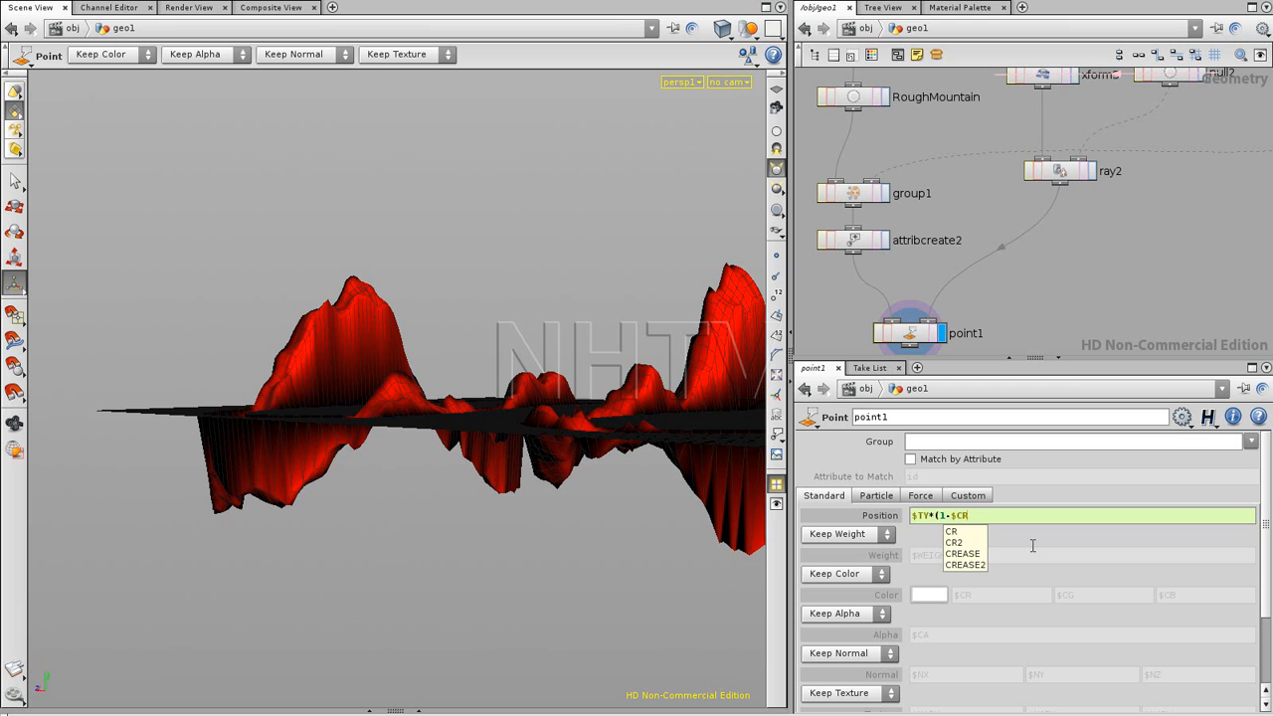
text())
key(Return)
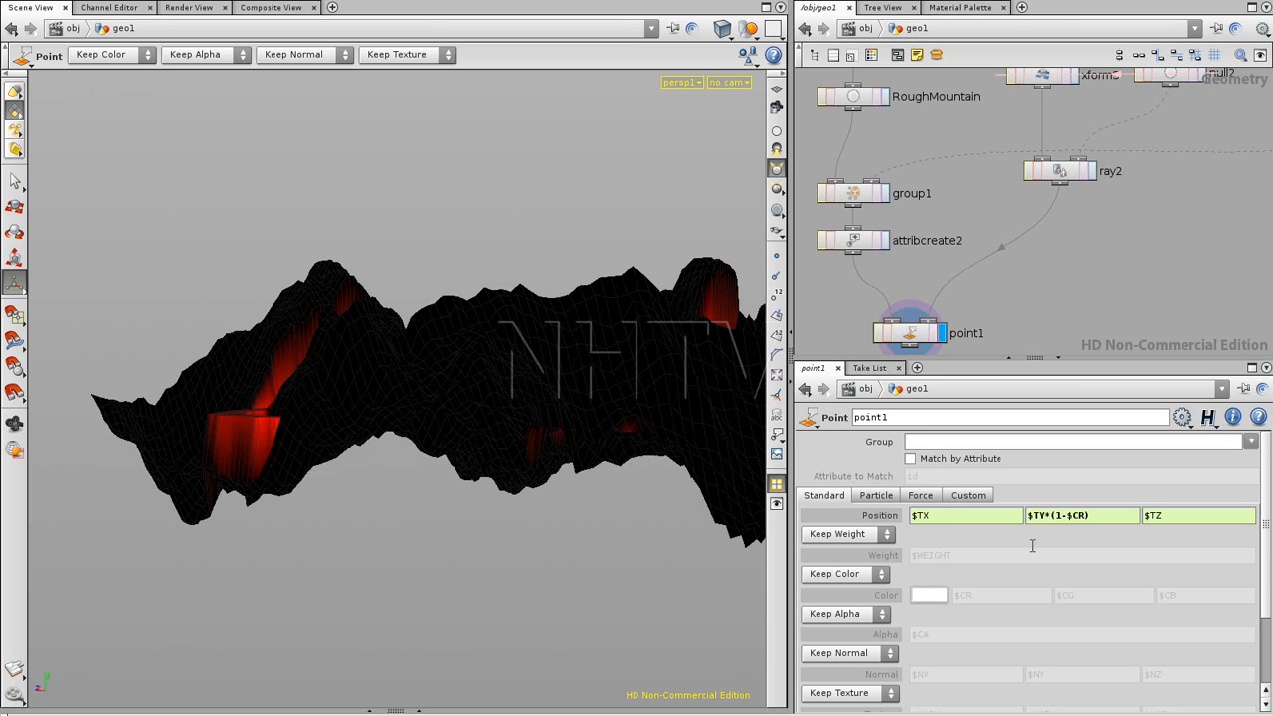
key(Escape)
drag(541, 307, 374, 376)
key(Return)
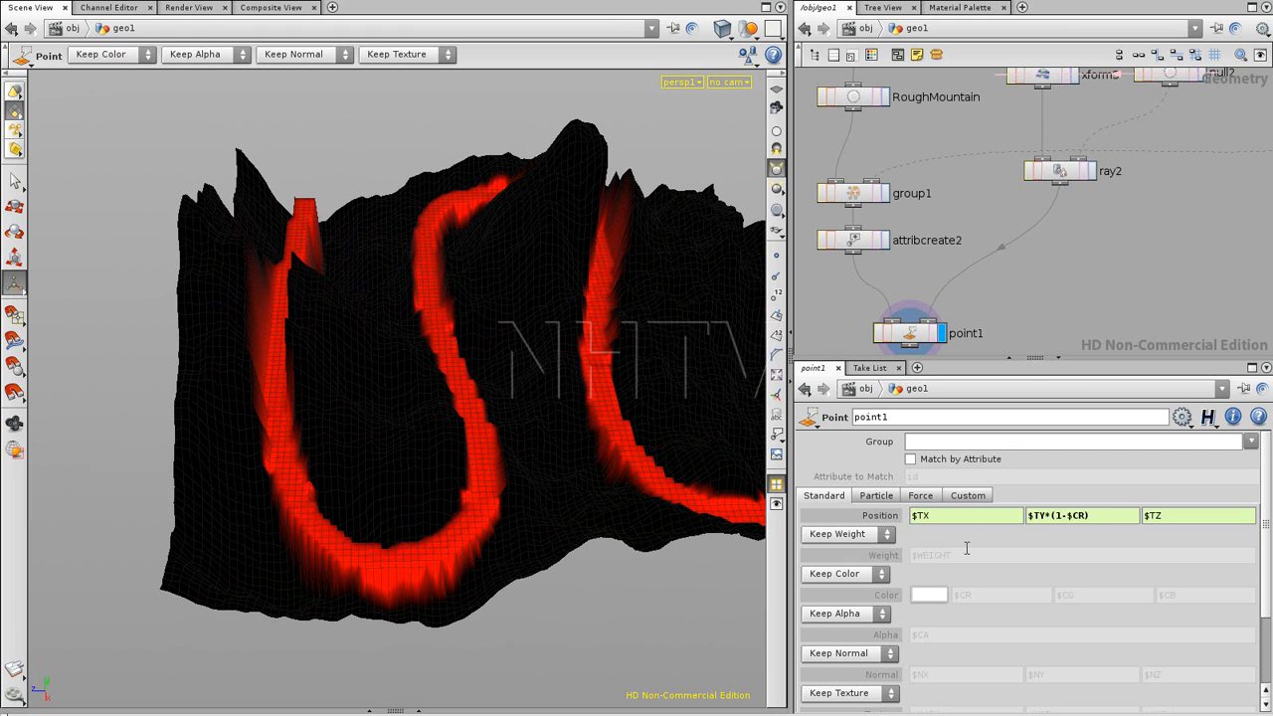
Set point1 to Add Color and use 1-$CR as the red component to preview the inverted road mask.
click(867, 575)
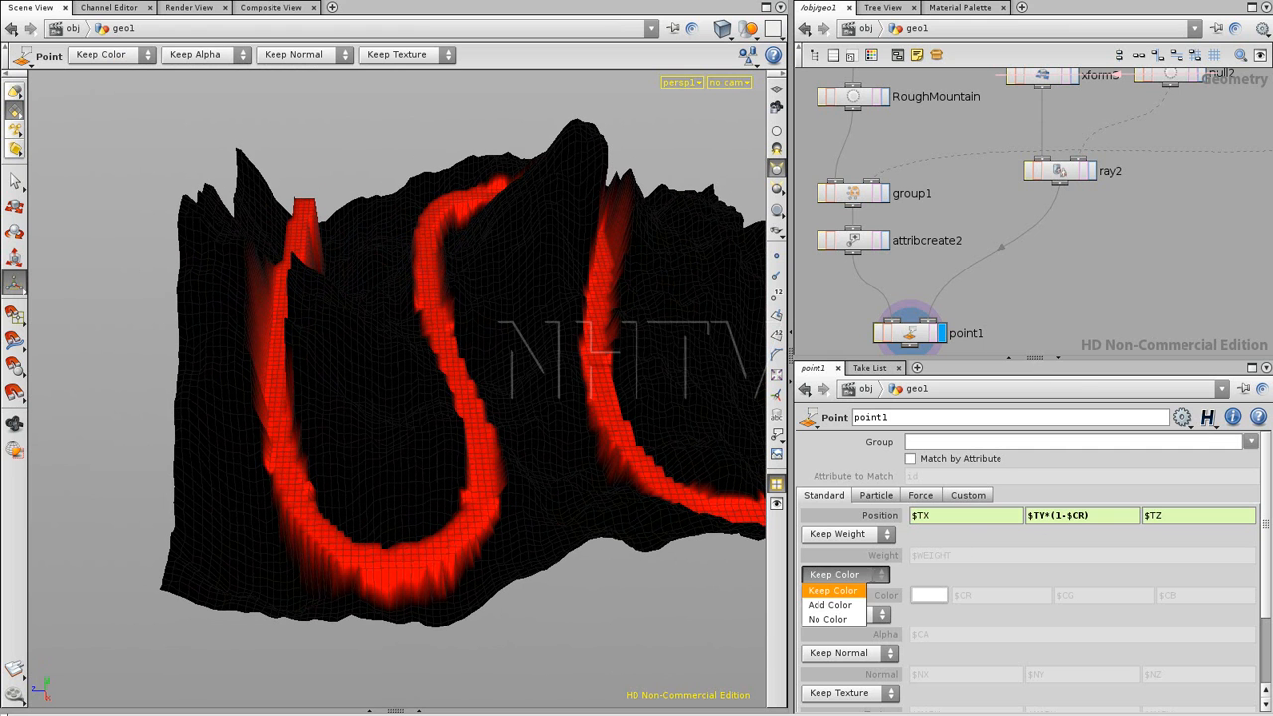
click(846, 605)
click(986, 594)
key(Return)
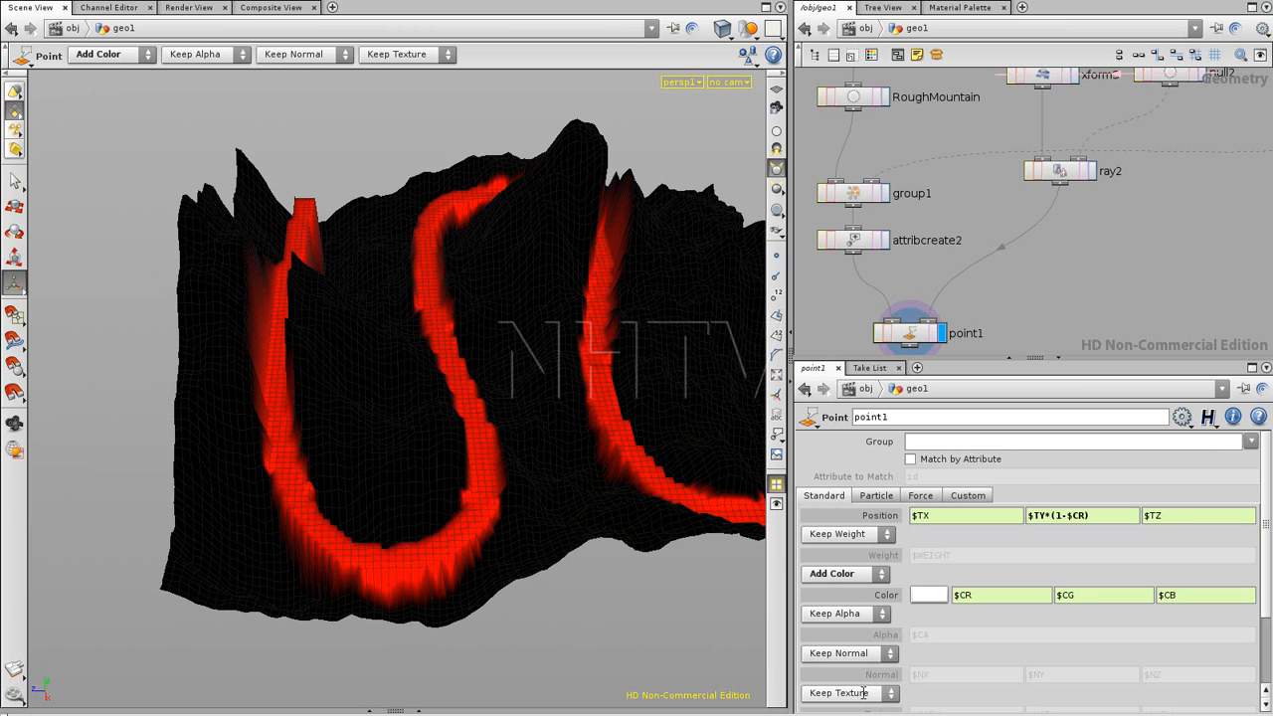
click(954, 594)
text(1-)
key(Return)
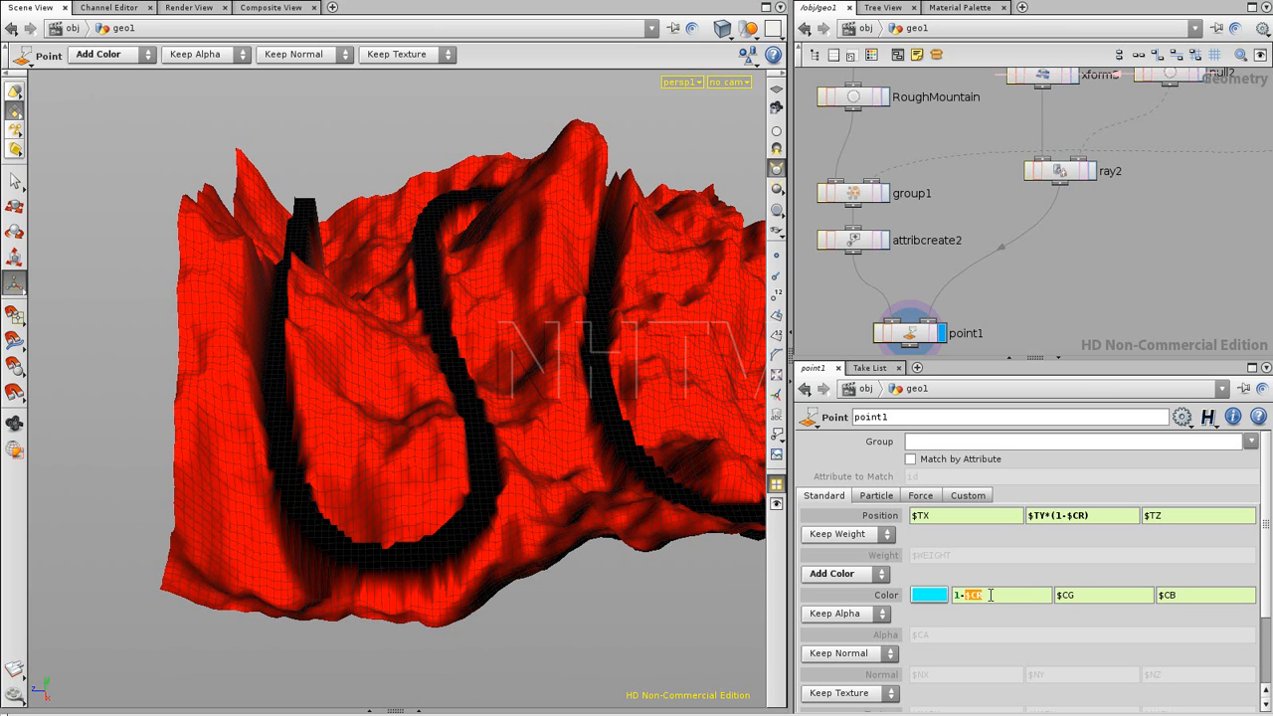
Restore point1's red component to $CR and set the color option back to Keep Color.
text(a)
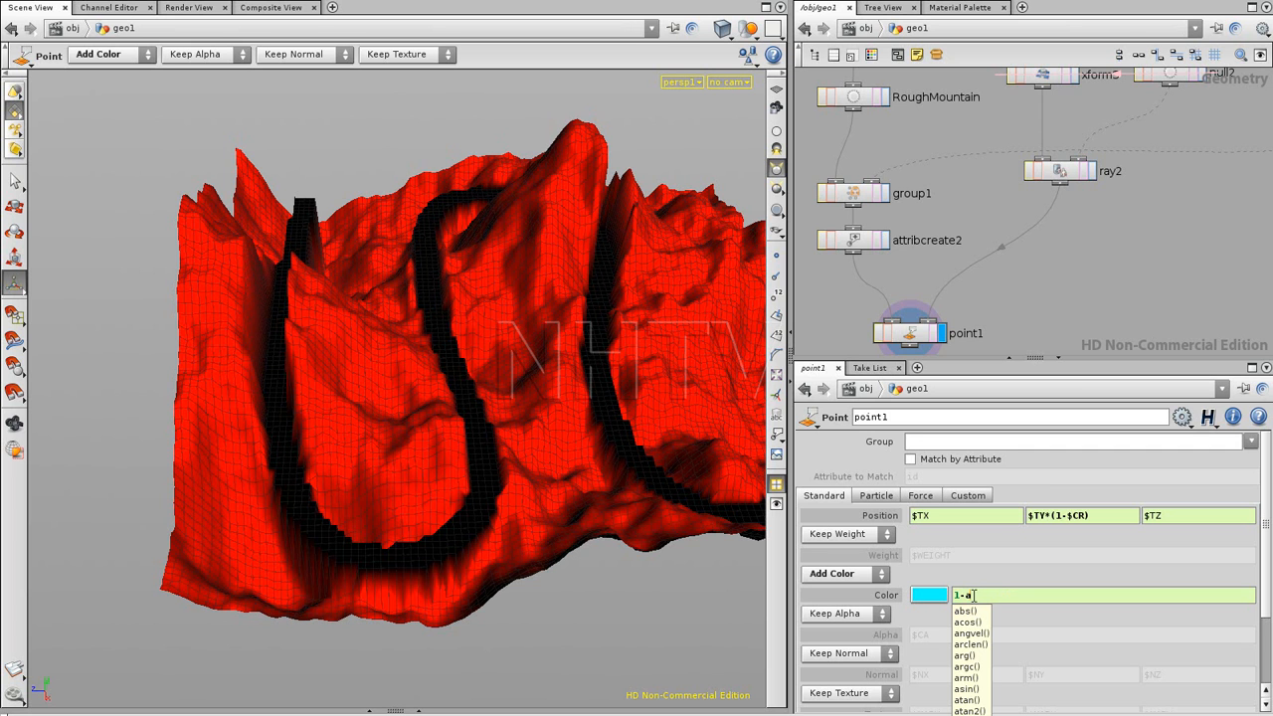
drag(970, 594, 960, 595)
text($CR)
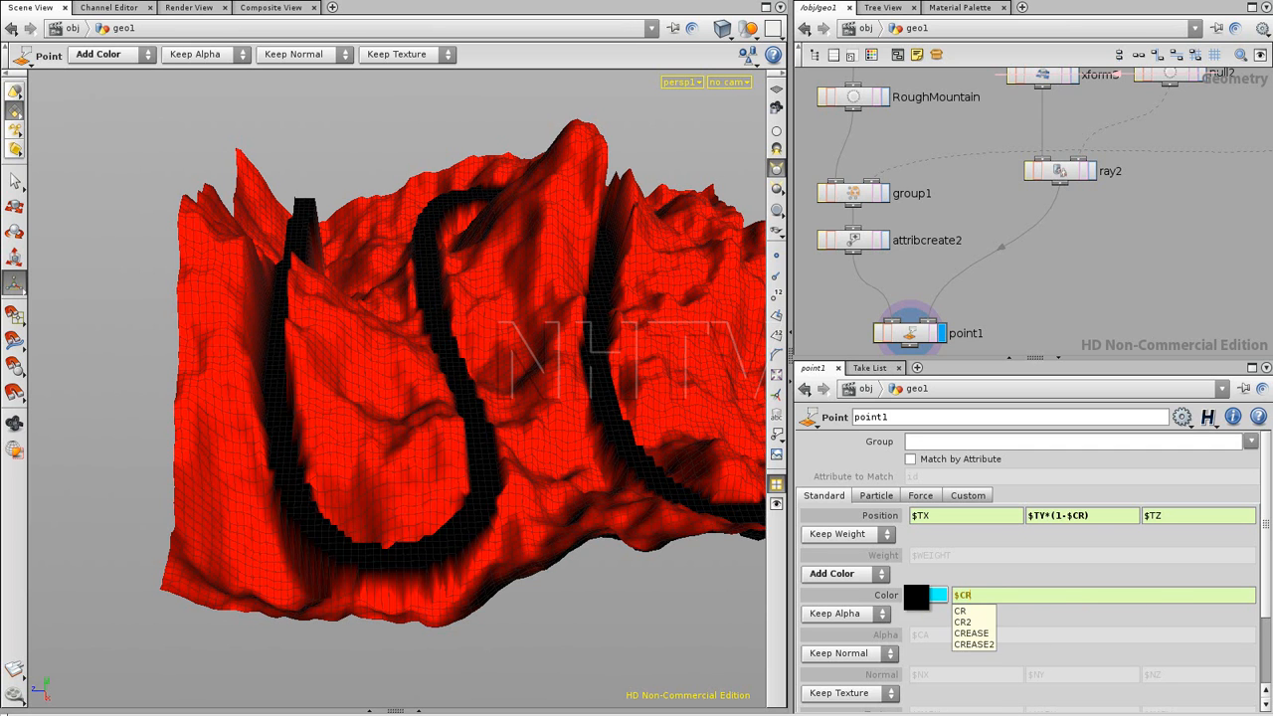
key(Return)
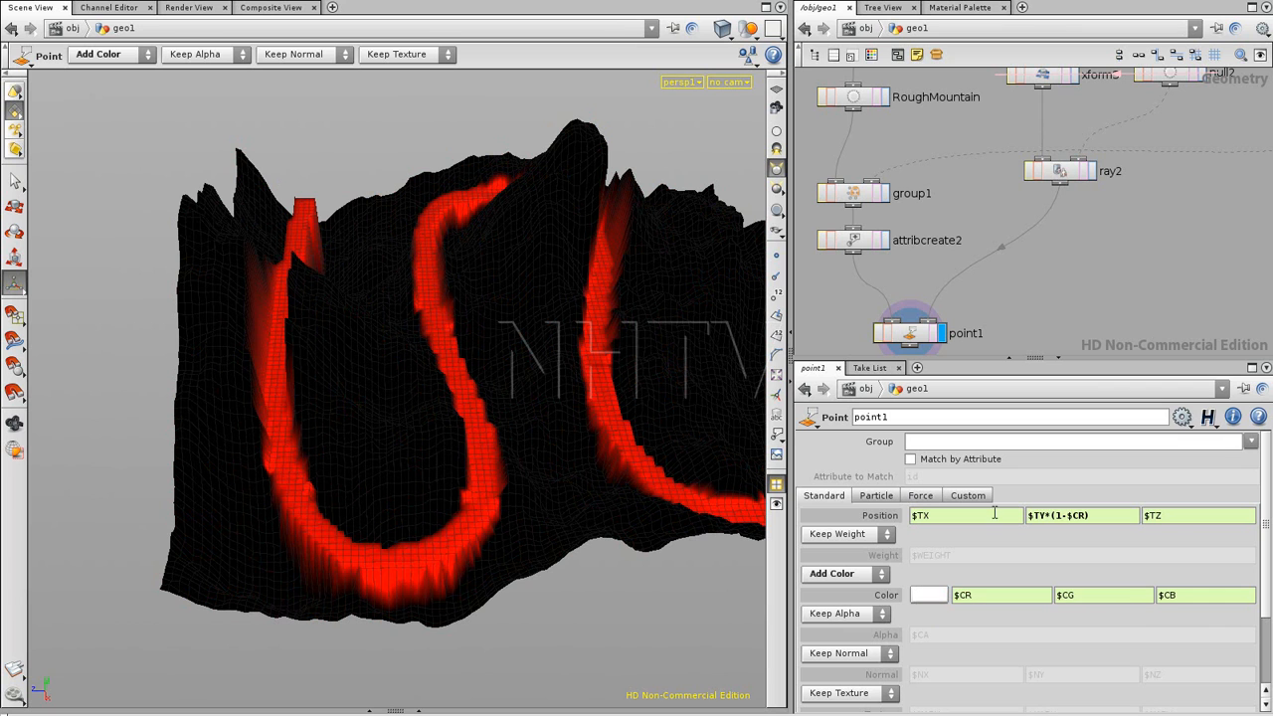
click(850, 575)
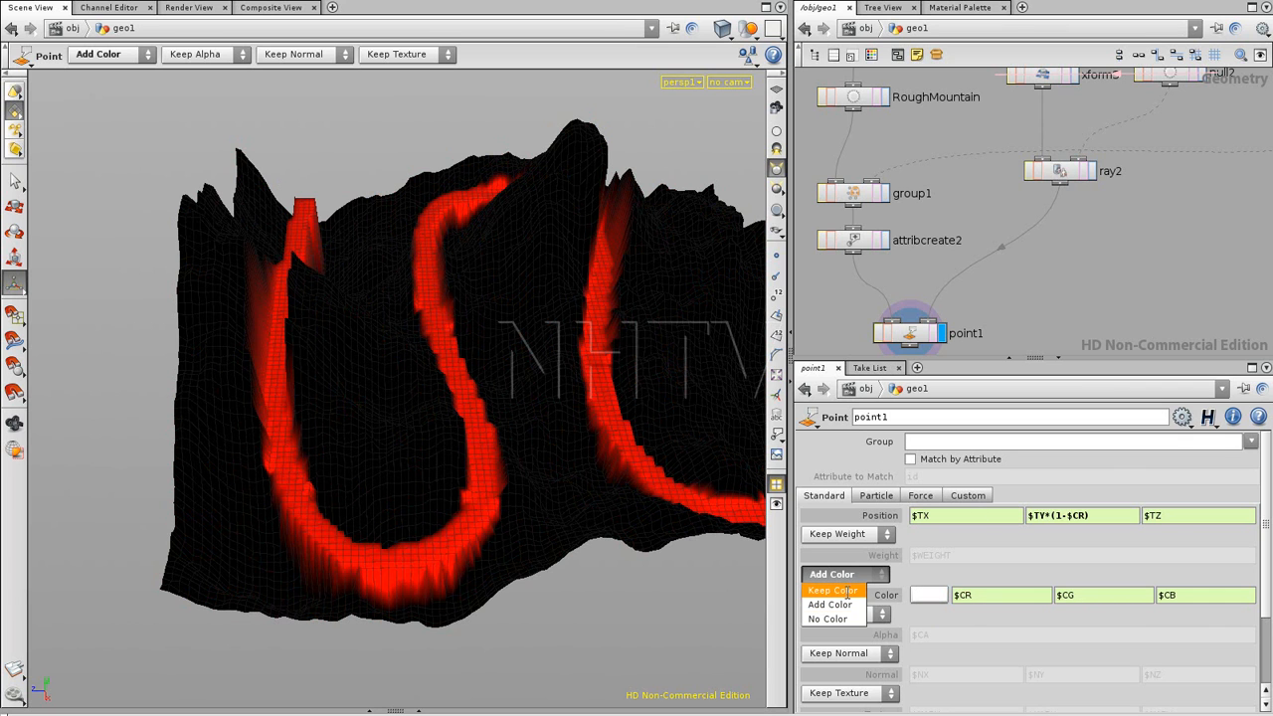
click(833, 589)
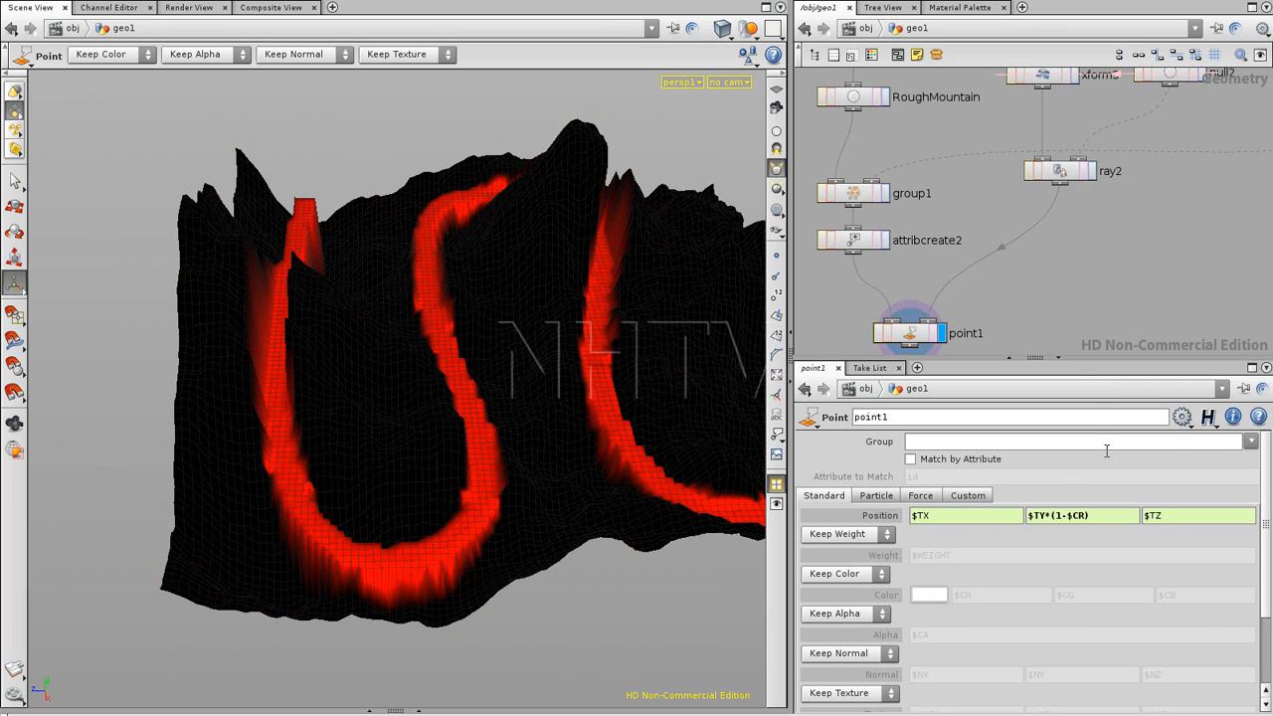
Set point1's color option to No Color and view the terrain with the flattened road from a low angle.
key(Escape)
drag(591, 346, 462, 272)
drag(401, 281, 737, 419)
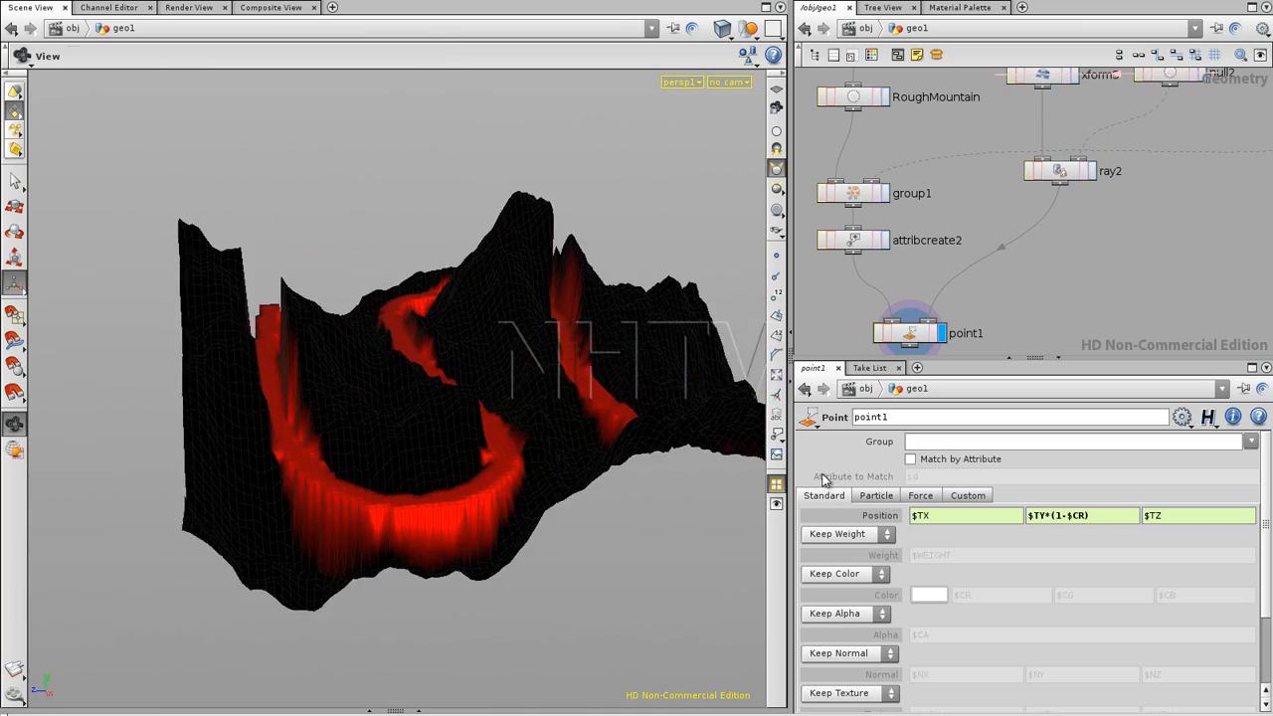
click(843, 573)
click(844, 619)
alt+drag(596, 338, 254, 286)
mouse_move(524, 343)
mouse_down()
mouse_move(587, 343)
mouse_move(527, 322)
mouse_up()
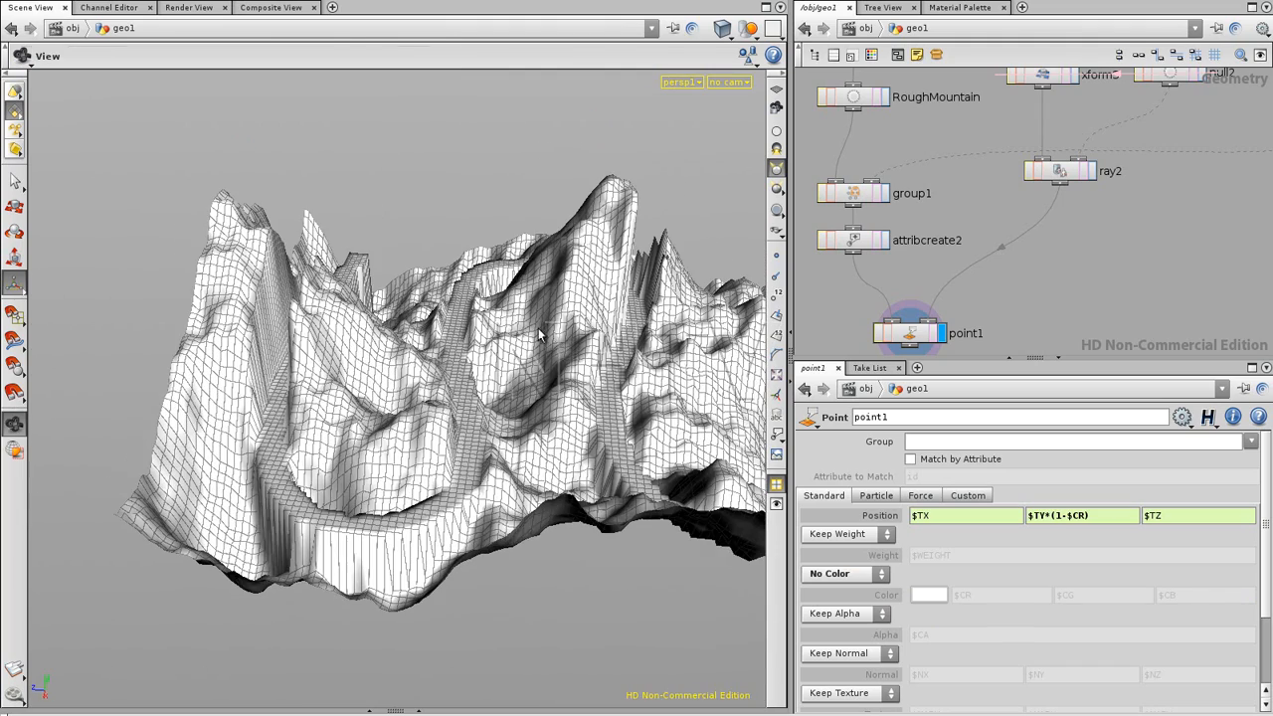
Inspect the flattened road from another side and compare it with ray2's projected road.
click(1099, 515)
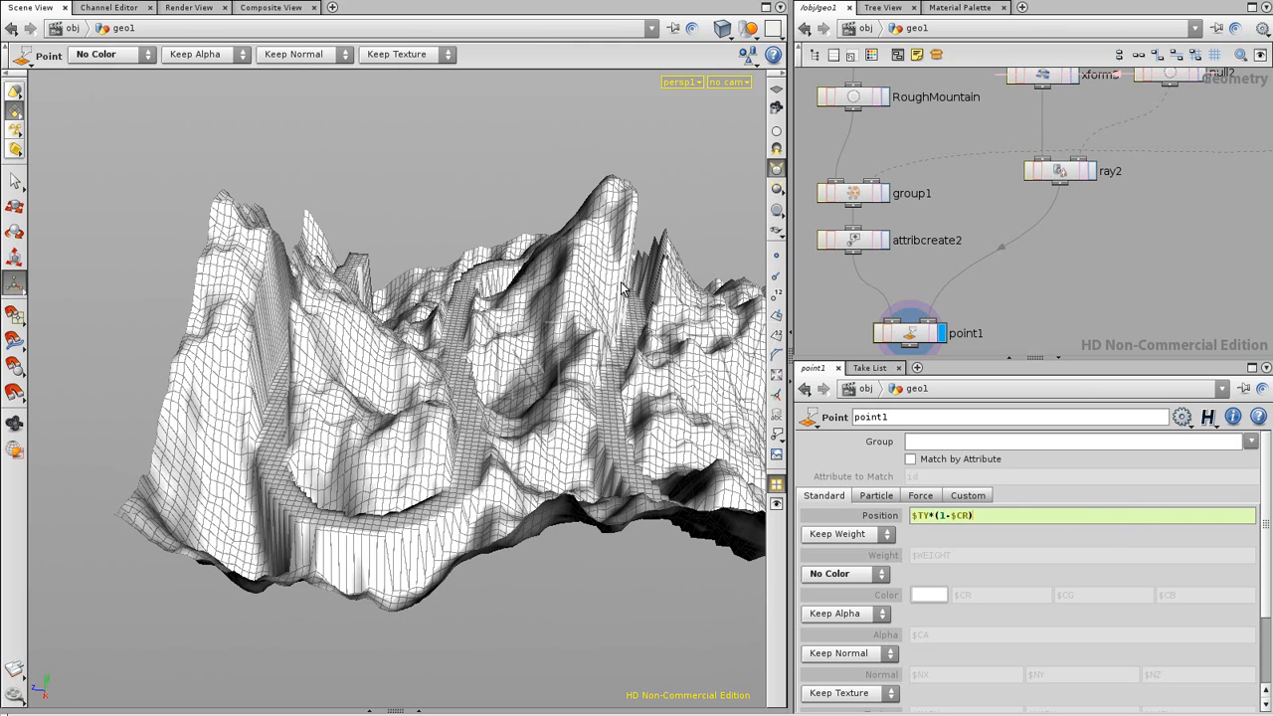
key(s)
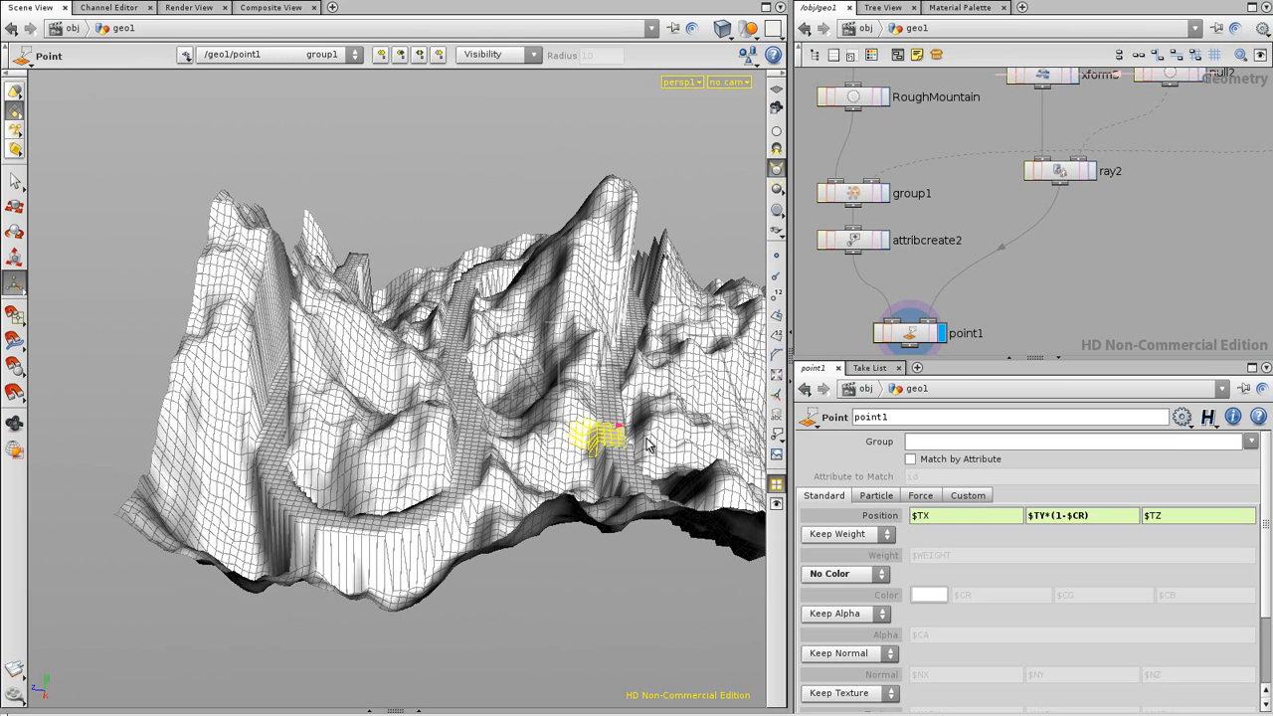
drag(627, 486, 550, 571)
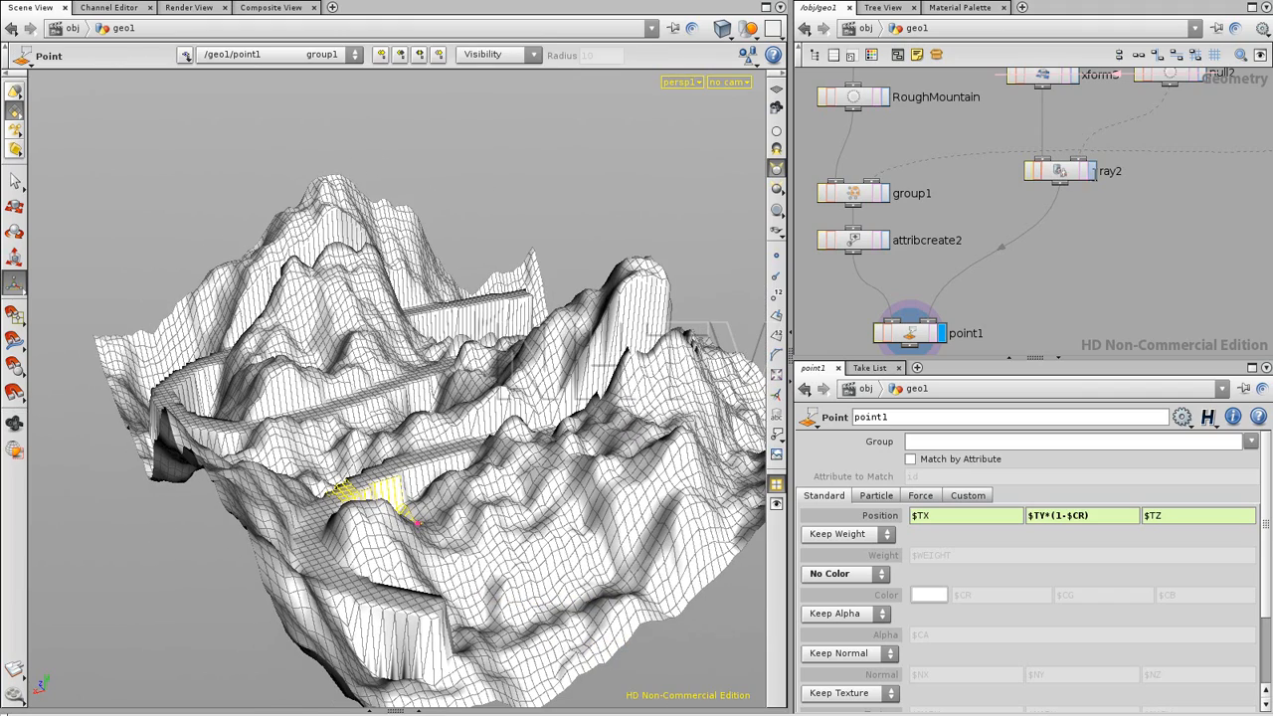
click(1093, 174)
click(943, 328)
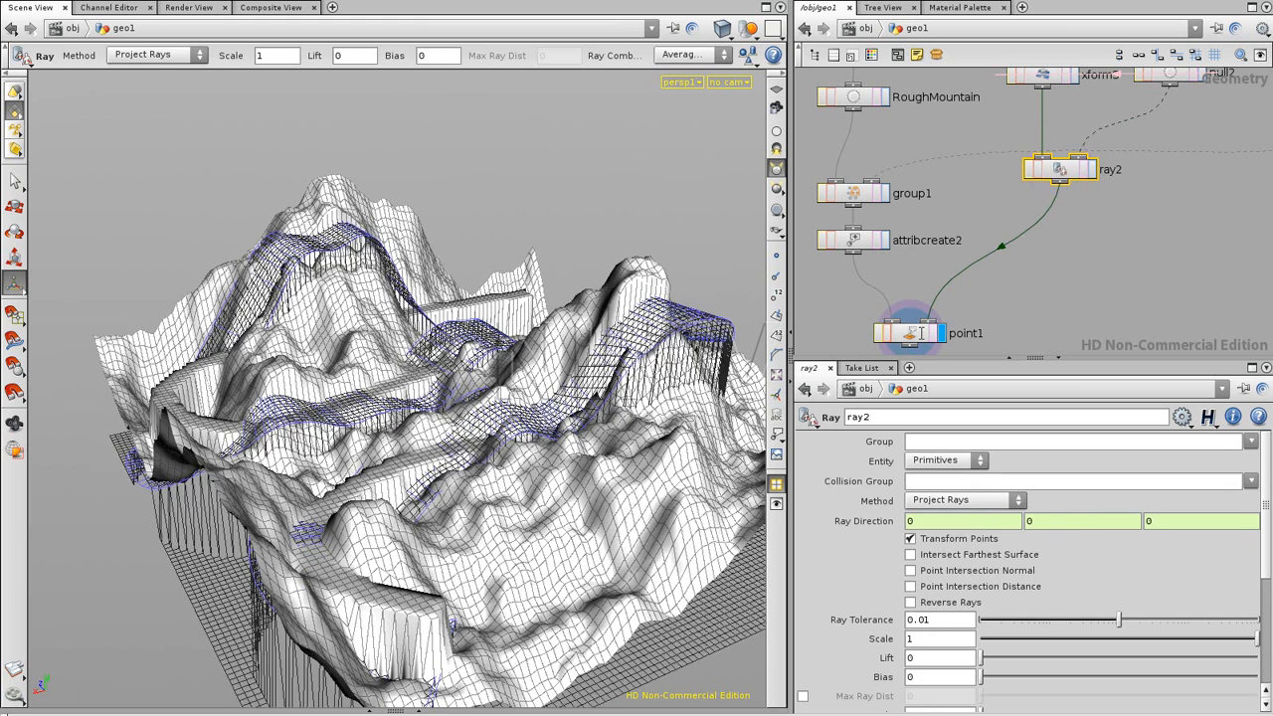
Extend point1's Y position expression to $TY*(1-$CR)+$TY2.
click(1098, 516)
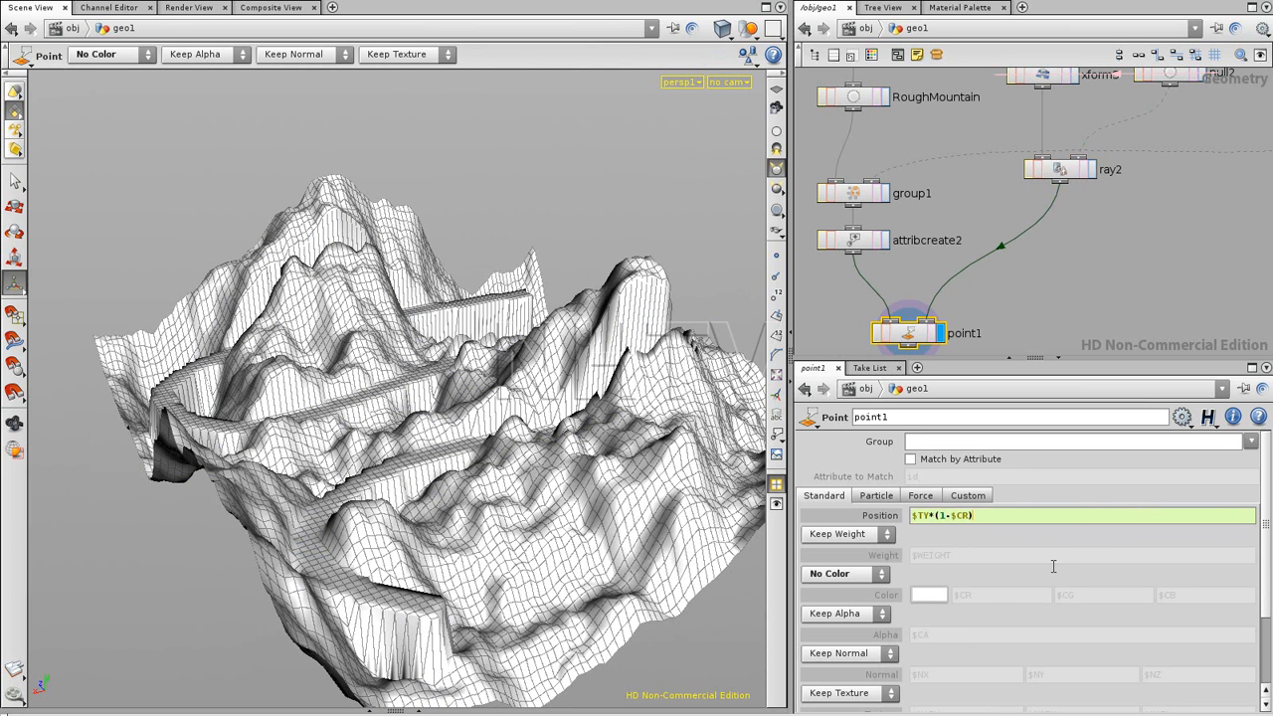
text(+$TY2)
key(Return)
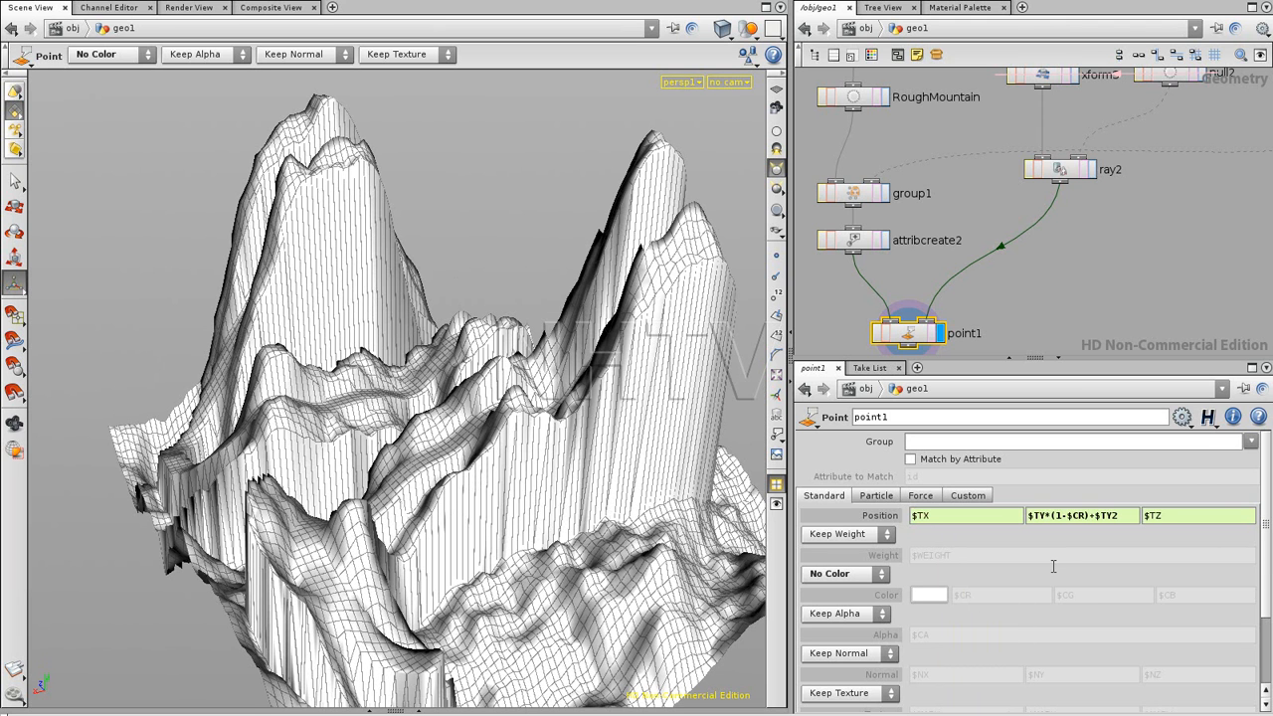
Display ray2, switch back to point1, and compare the road's height up close.
click(1089, 243)
alt+drag(597, 378, 926, 273)
click(1088, 171)
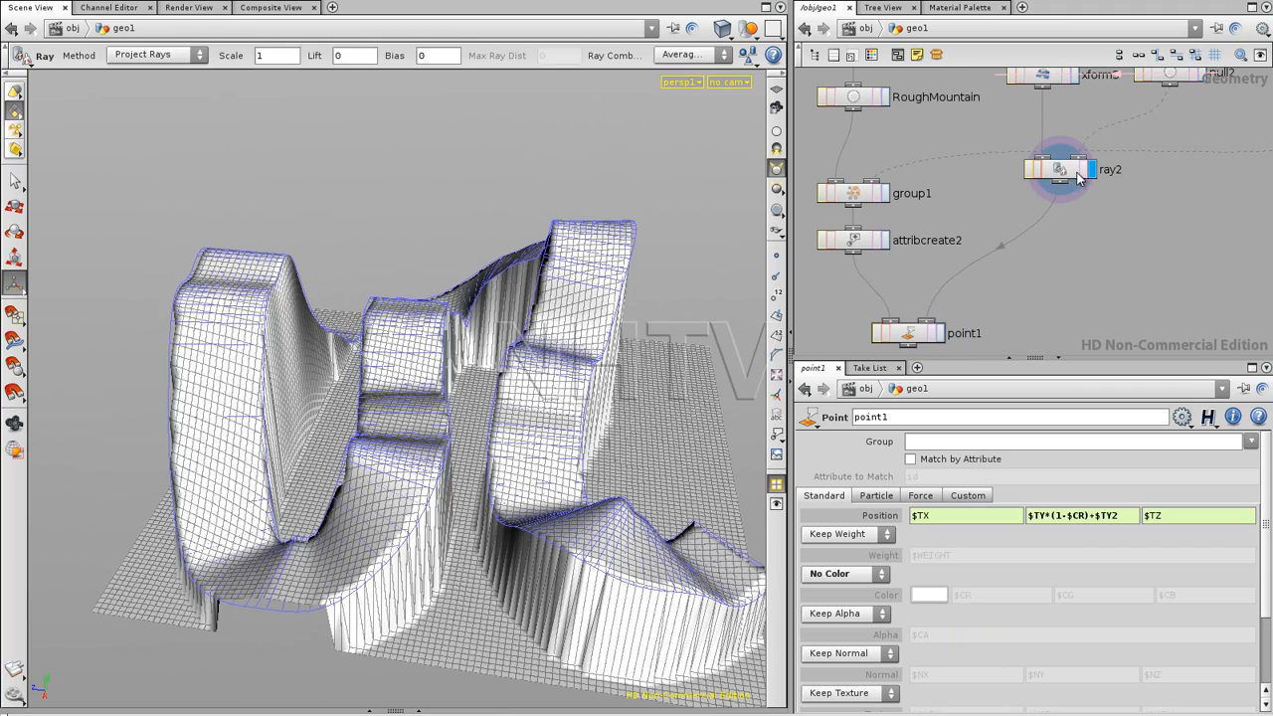
click(939, 333)
alt+drag(523, 362, 528, 394)
alt+right_drag(528, 394, 553, 362)
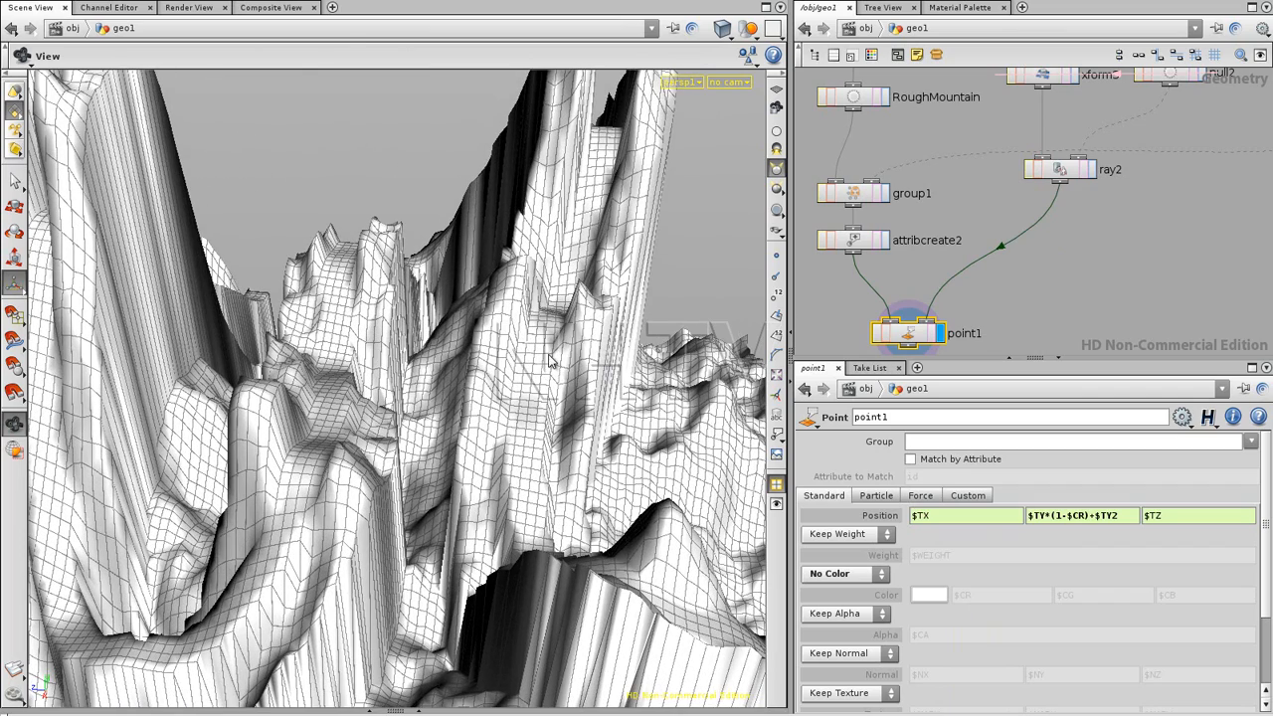
Multiply the $TY2 term in point1's Y expression so the second input's height applies only along the road, and inspect the blended terrain.
click(1094, 515)
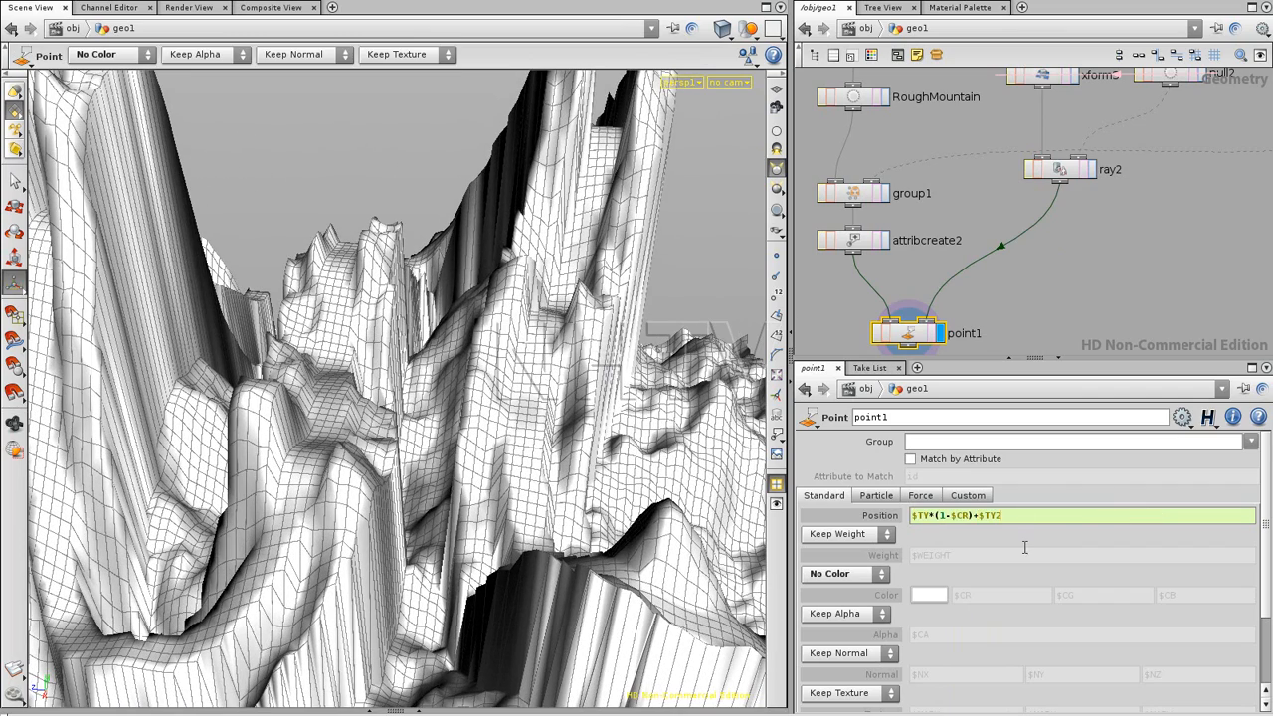
text(*)
key(Return)
alt+drag(617, 293, 497, 290)
alt+right_drag(497, 290, 453, 304)
alt+drag(453, 304, 422, 344)
Set line2's Distance to 1.5 to widen the road profile feeding sweep3.
middle_drag(1195, 244, 1127, 293)
middle_drag(1179, 195, 1133, 213)
middle_drag(1251, 175, 1032, 218)
middle_drag(1156, 116, 1156, 246)
click(1039, 185)
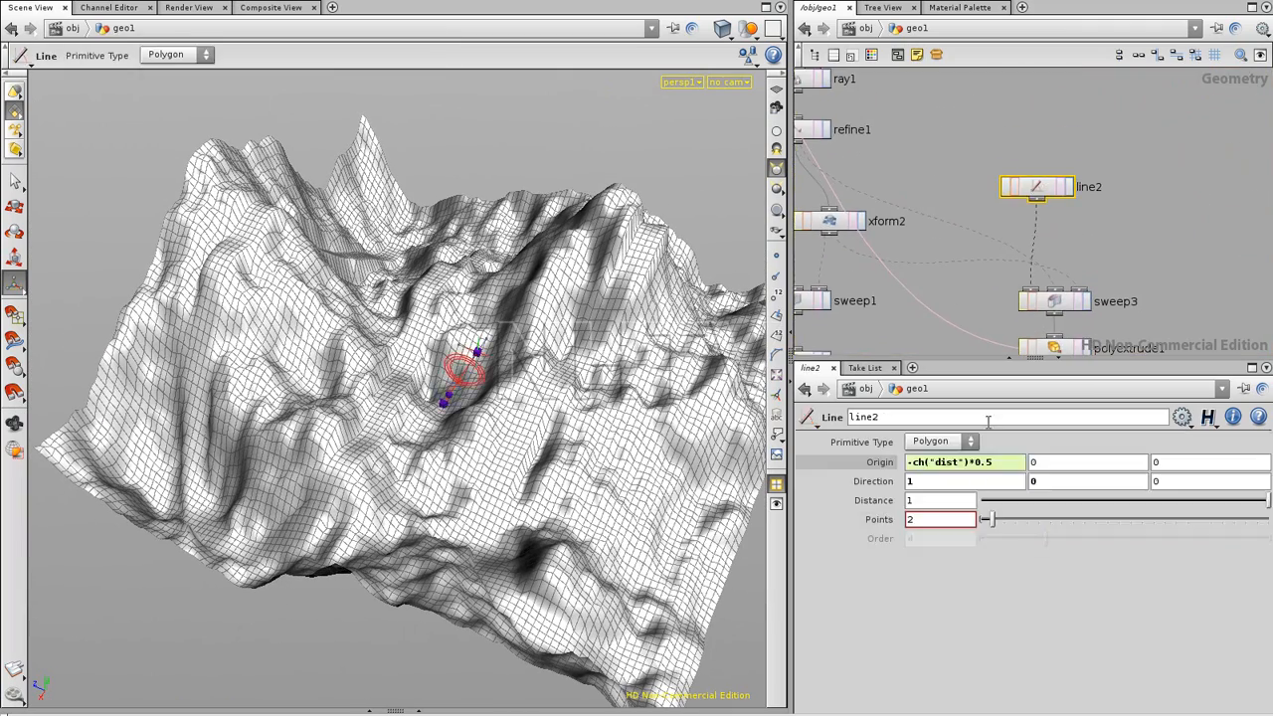
middle_click(916, 500)
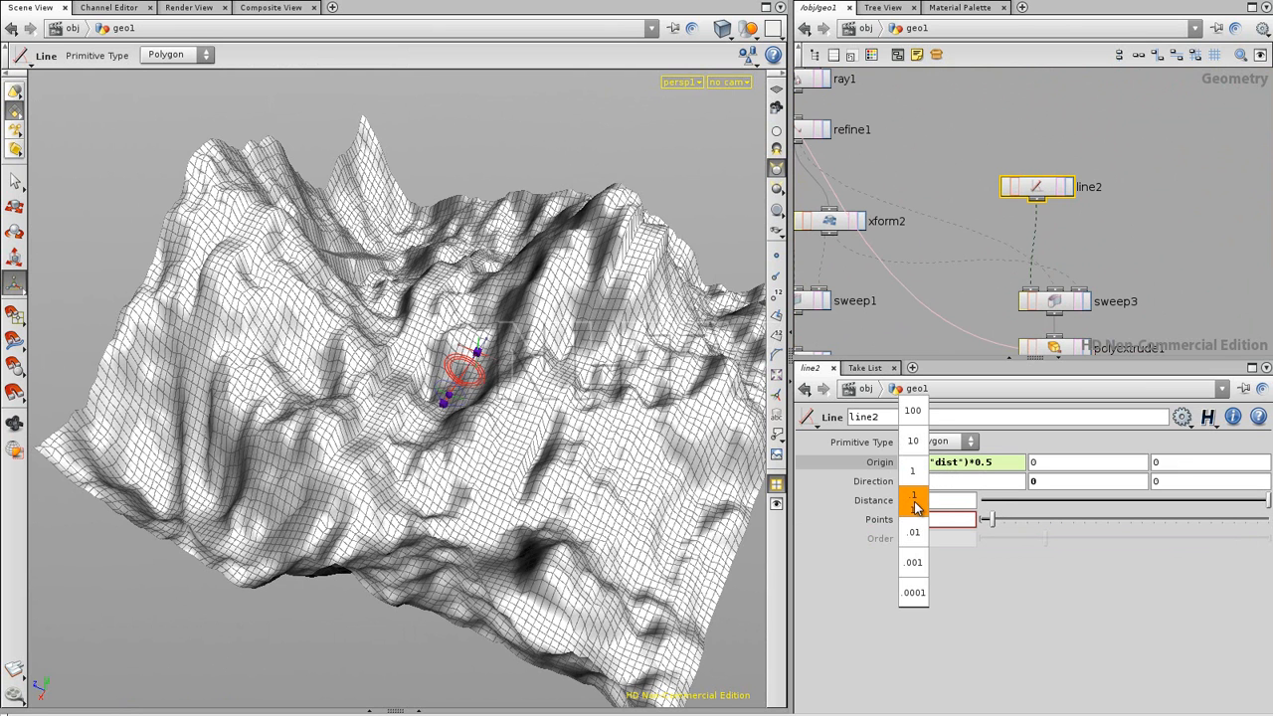
middle_drag(935, 507, 965, 505)
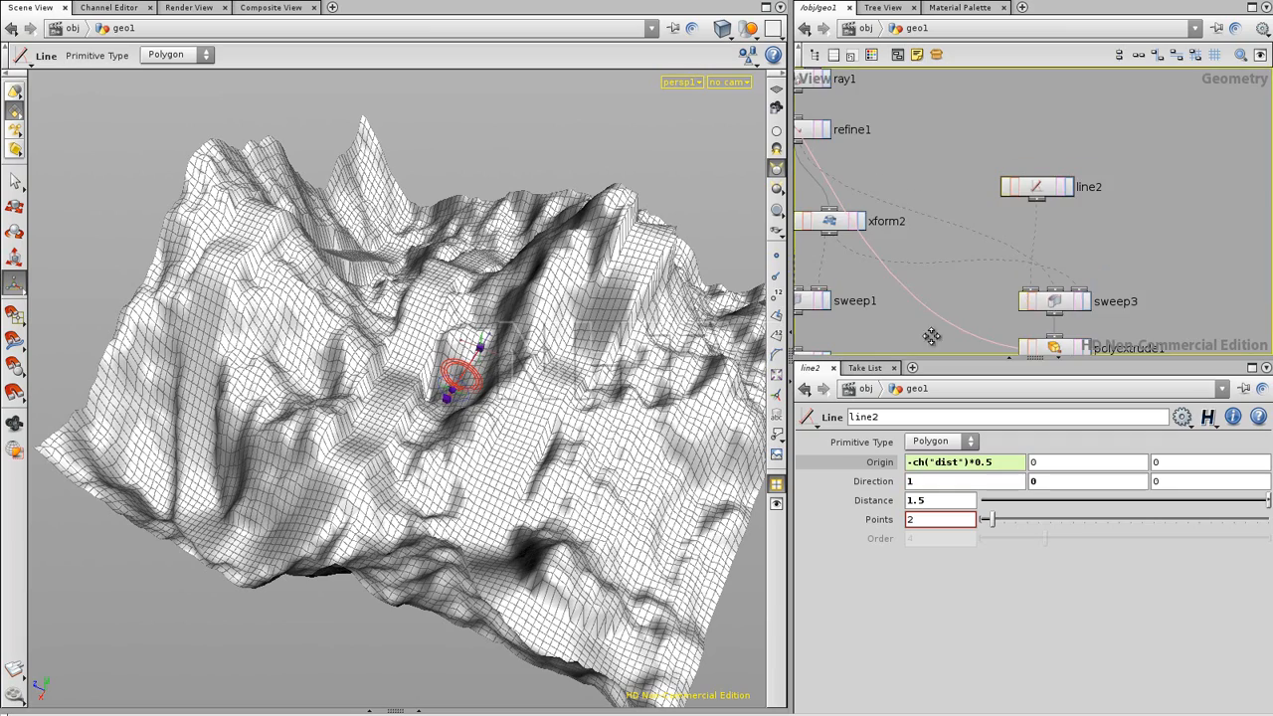
Select curve1, show the reference grid, and move two of its control points slightly to reroute the road through the terrain.
middle_drag(927, 338, 1193, 152)
middle_drag(825, 352, 1043, 263)
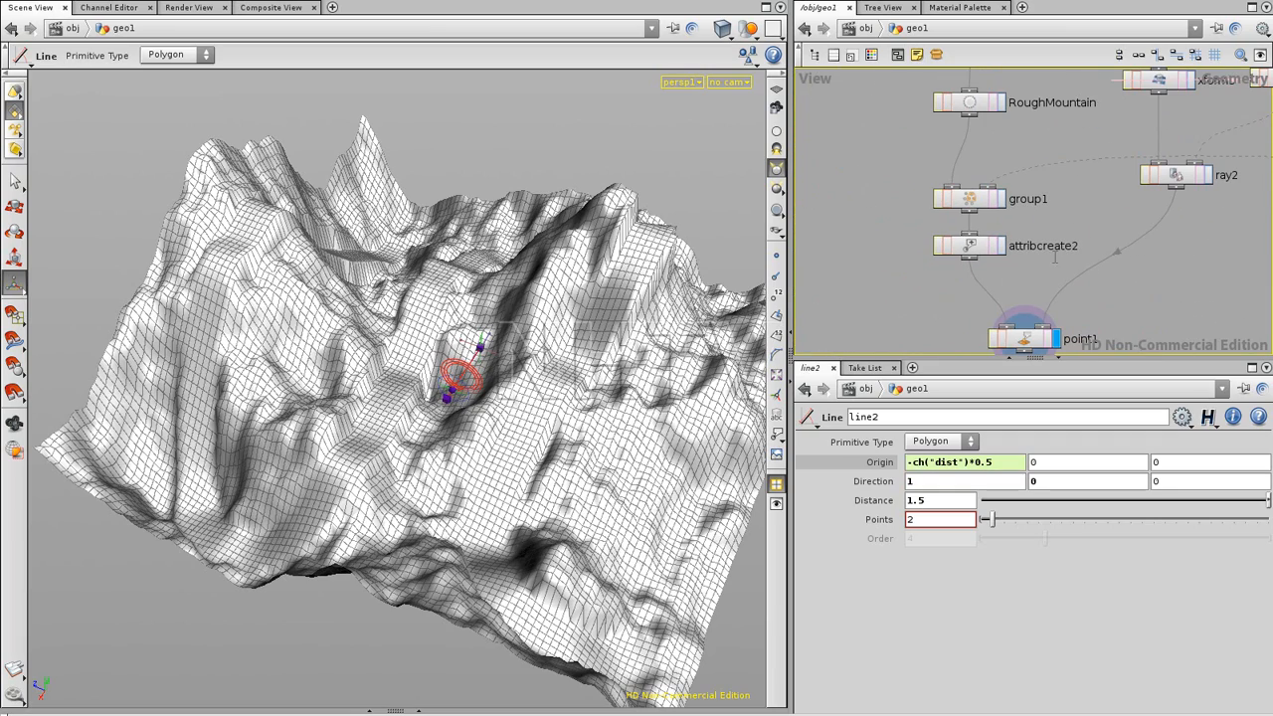
alt+drag(497, 344, 368, 398)
middle_drag(1058, 129, 962, 324)
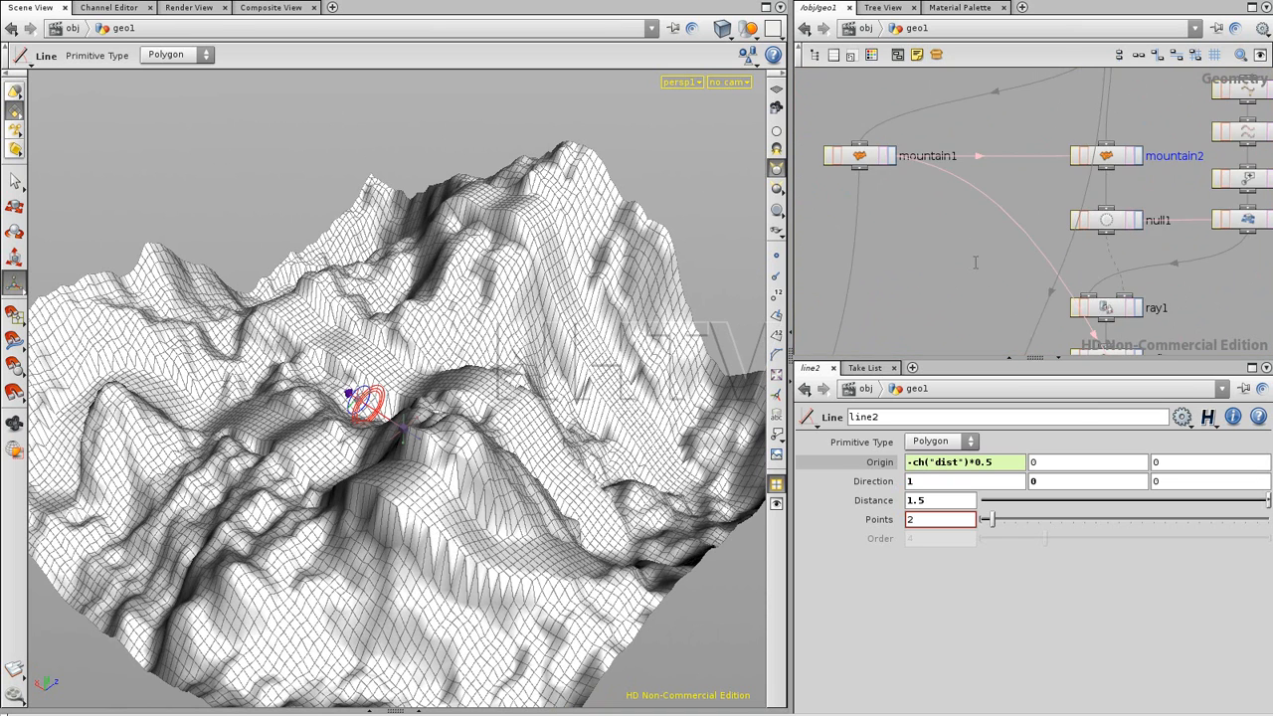
middle_drag(1031, 124, 938, 310)
middle_drag(1157, 207, 1095, 157)
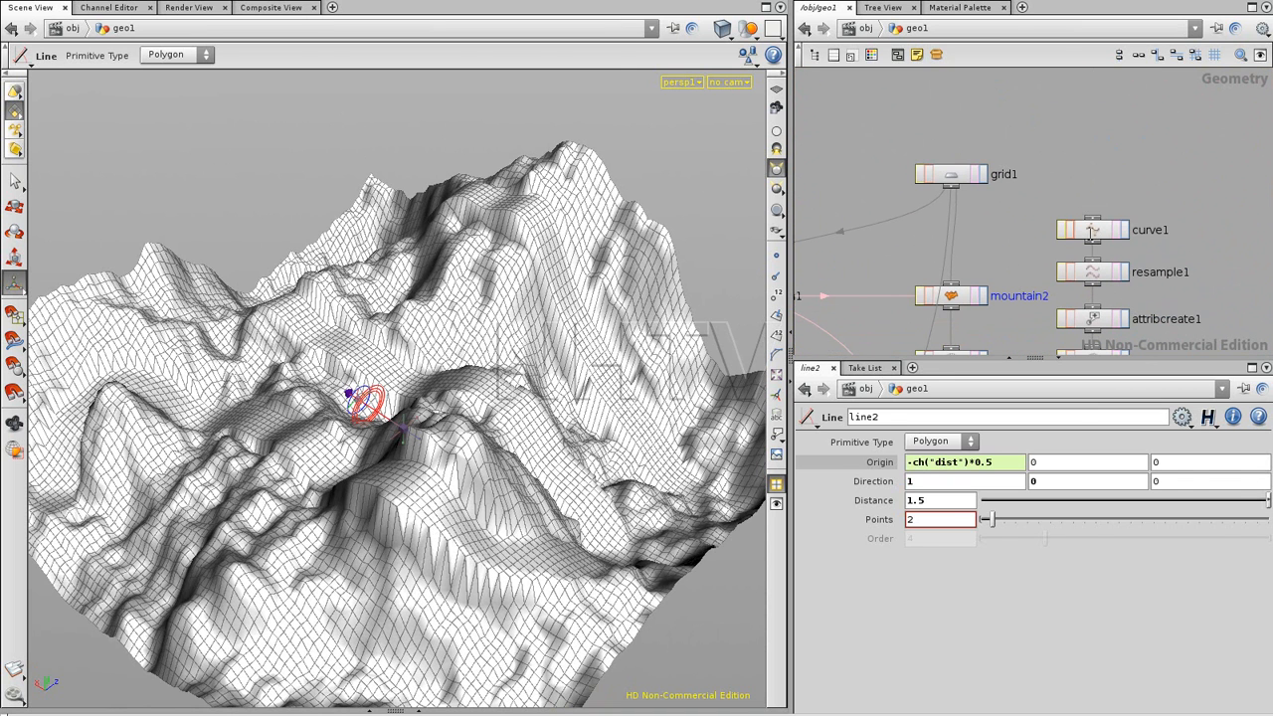
click(1097, 229)
click(778, 88)
alt+drag(577, 348, 574, 550)
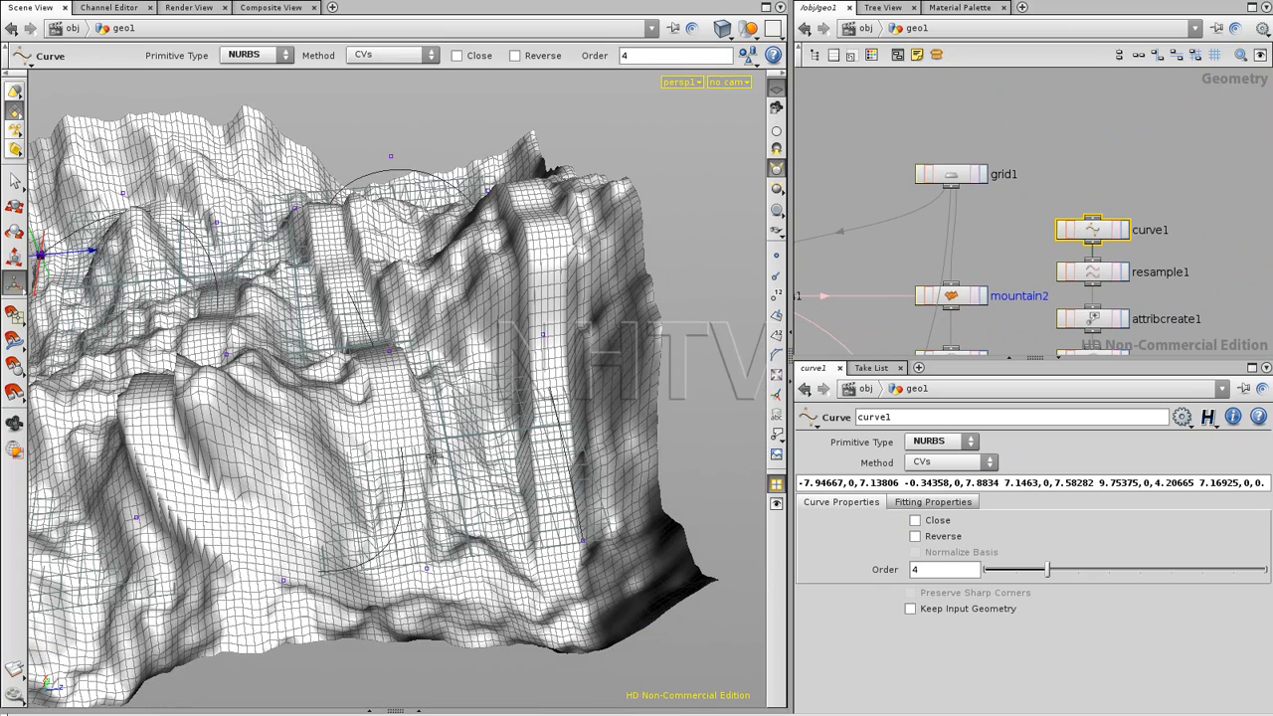
drag(426, 569, 407, 525)
mouse_move(389, 351)
mouse_down()
mouse_move(318, 356)
mouse_move(488, 332)
mouse_move(380, 346)
mouse_up()
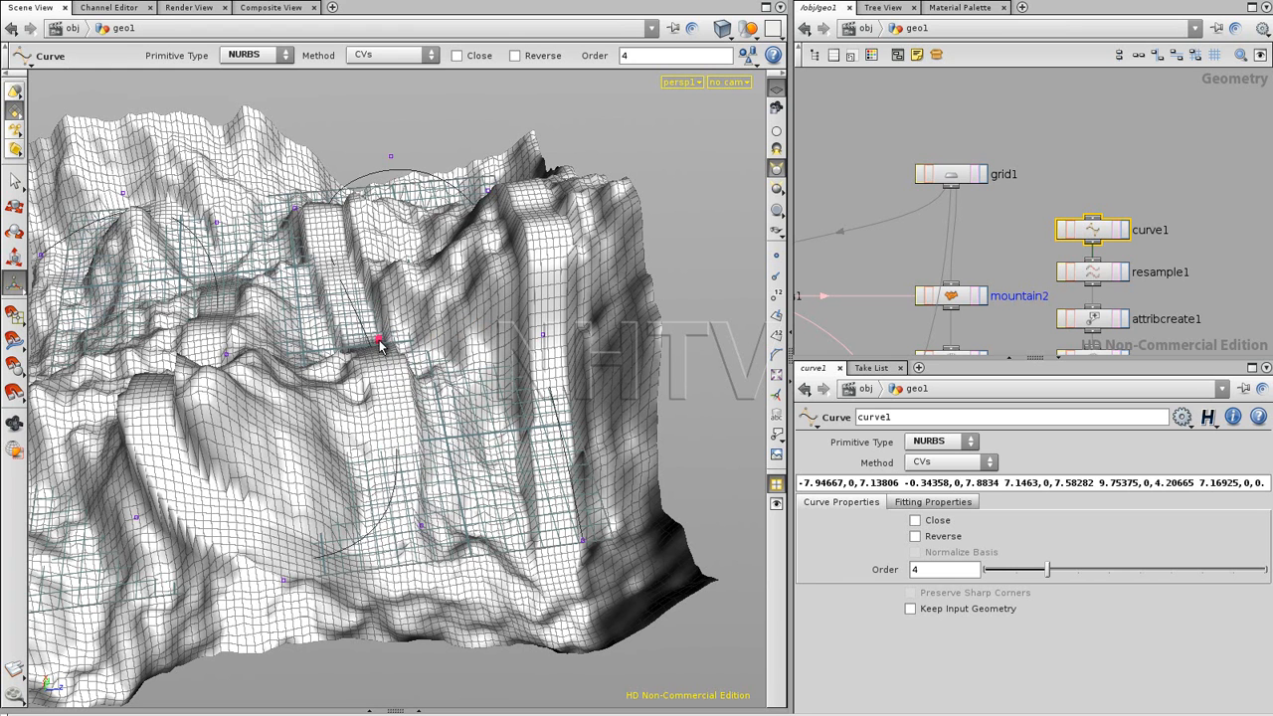
Display attribcreate2 to examine the red road mask, switch back to point1, and inspect the road's hard edges in the terrain.
click(904, 302)
middle_drag(904, 302, 971, 112)
middle_drag(919, 337, 960, 45)
middle_drag(915, 302, 949, 168)
click(922, 159)
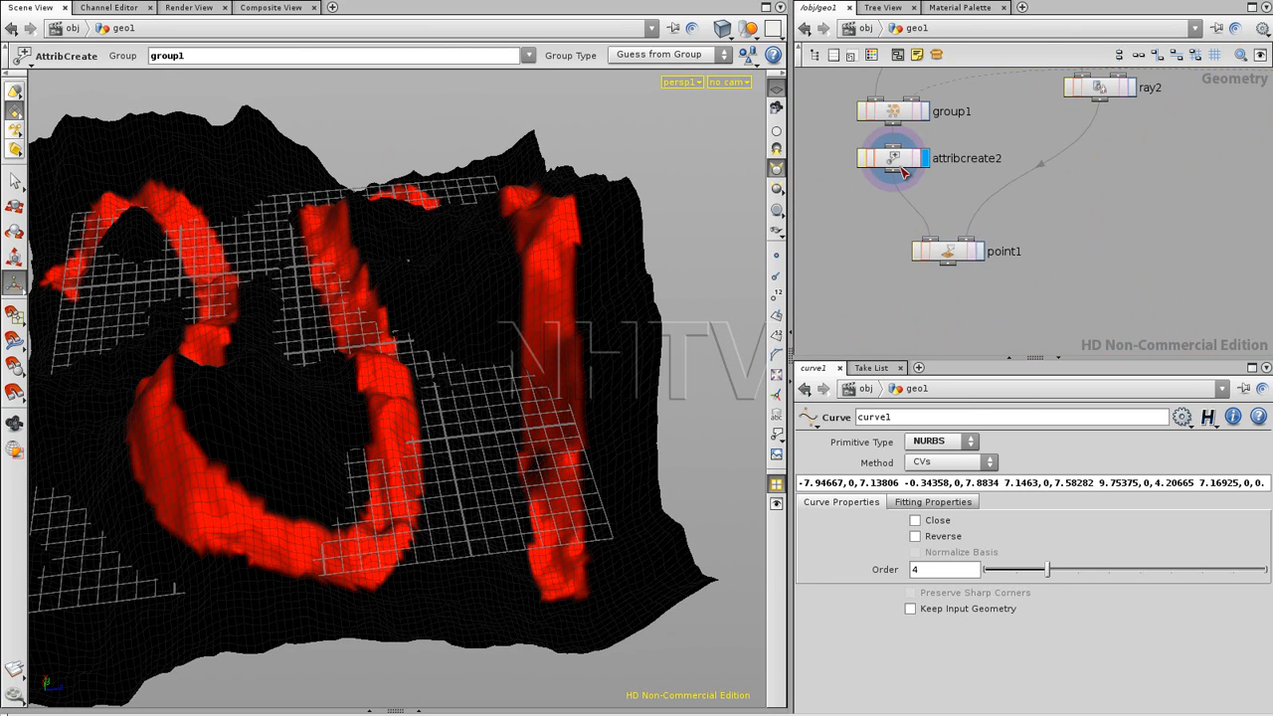
key(Tab)
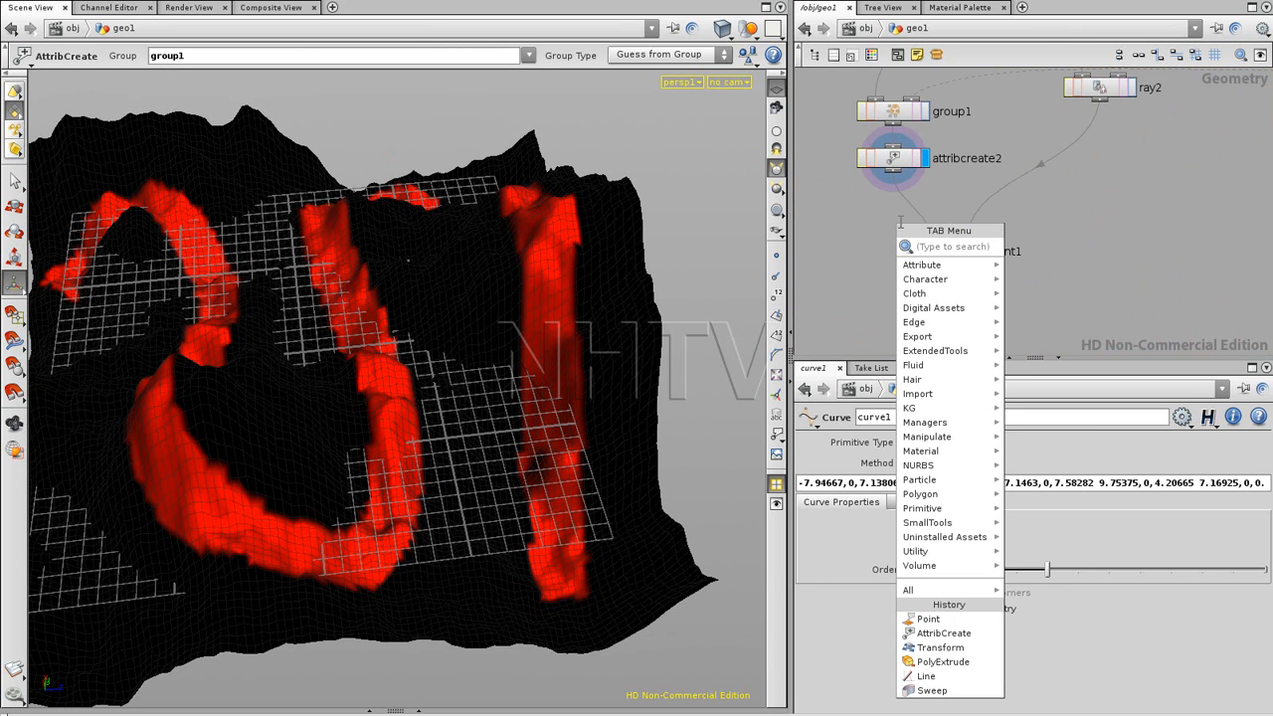
click(1138, 254)
click(978, 251)
click(959, 258)
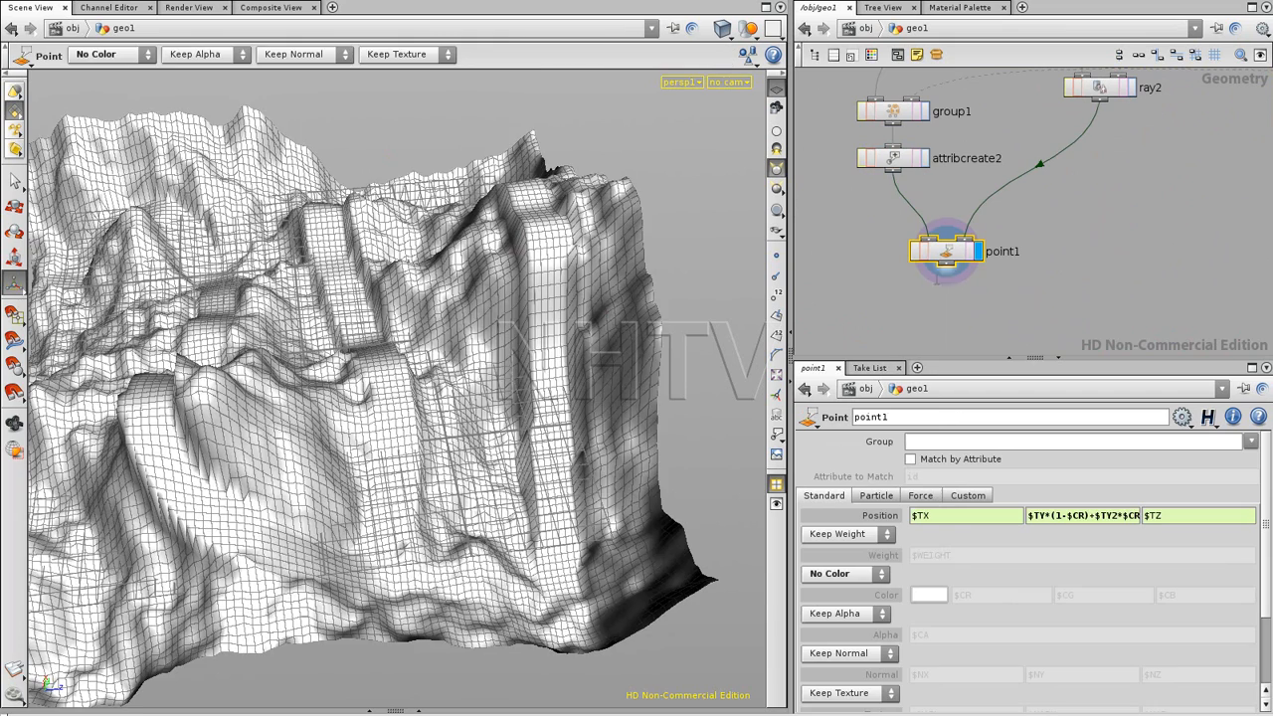
alt+drag(522, 432, 507, 414)
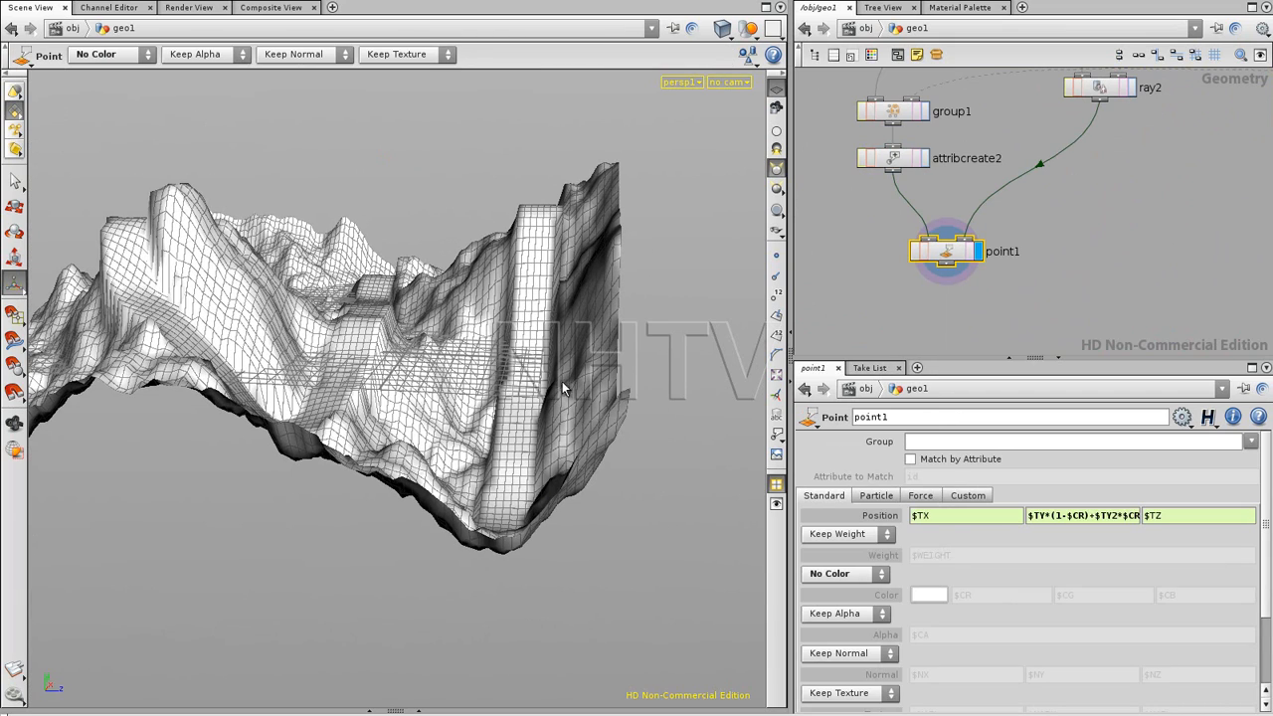
Move point1 down to make room and insert a Smooth node between attribcreate2 and point1.
drag(949, 250, 946, 284)
click(867, 239)
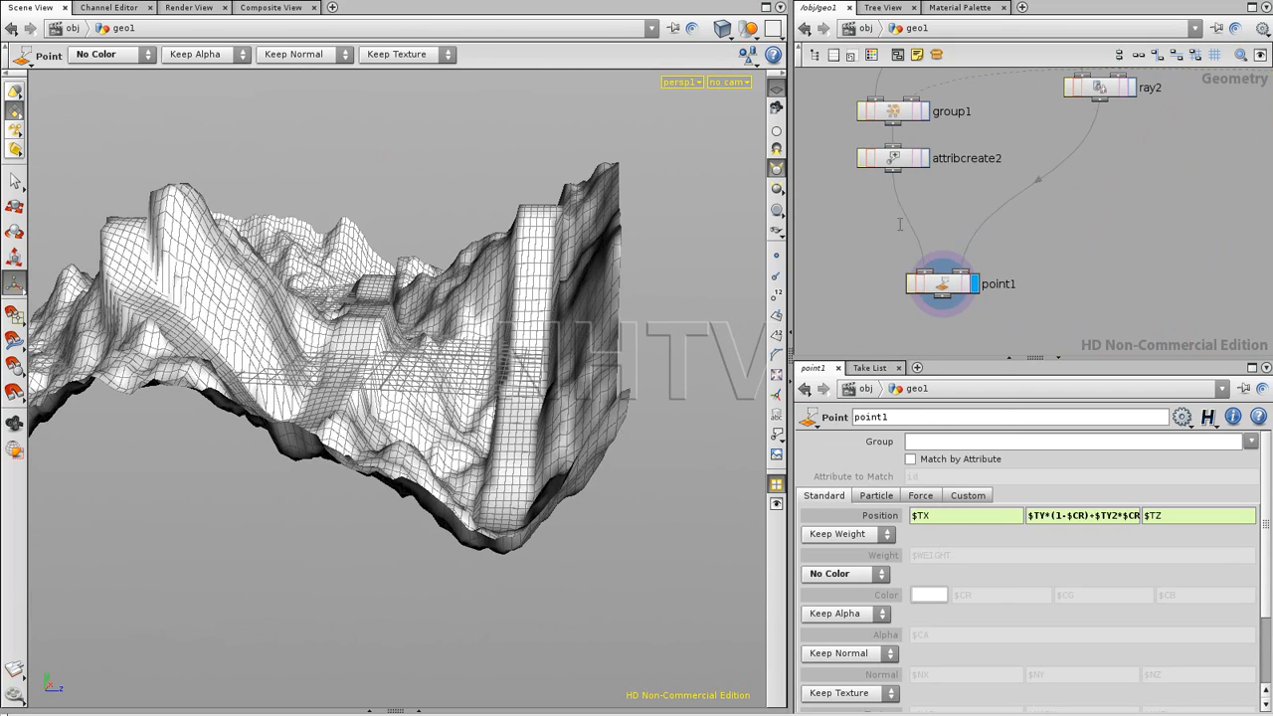
key(Tab)
text(Smooth)
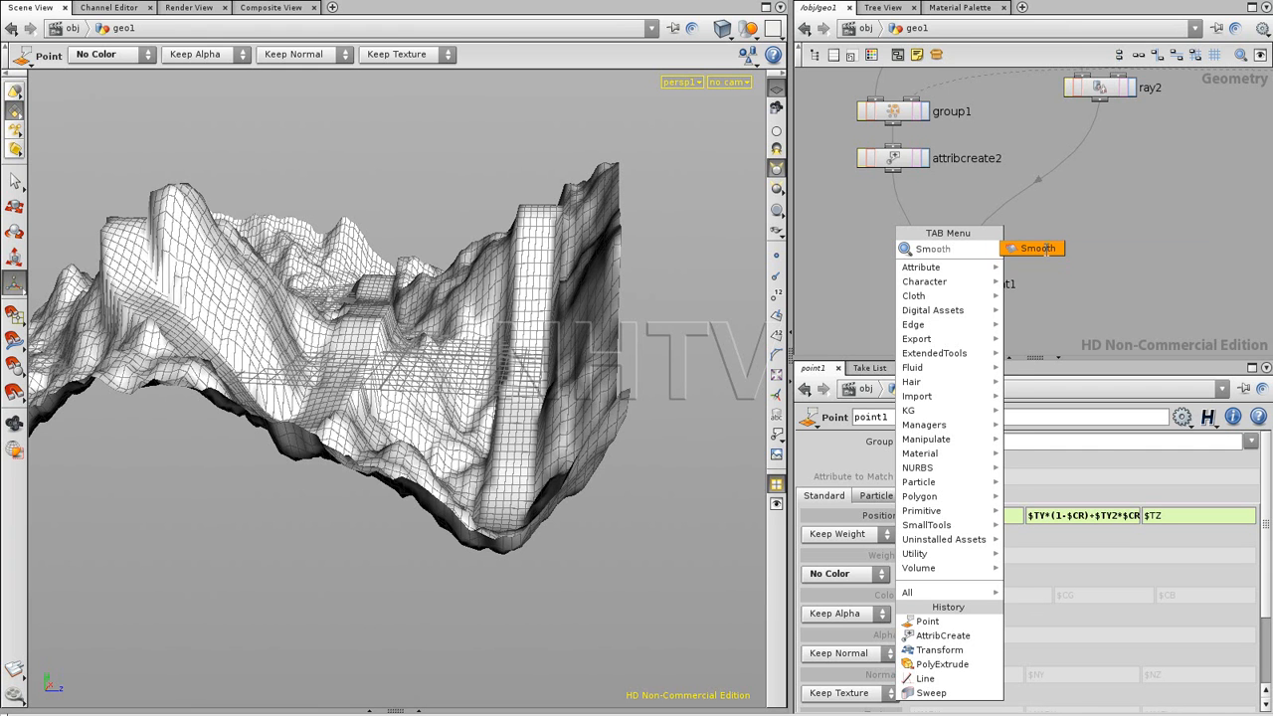
key(Return)
click(892, 204)
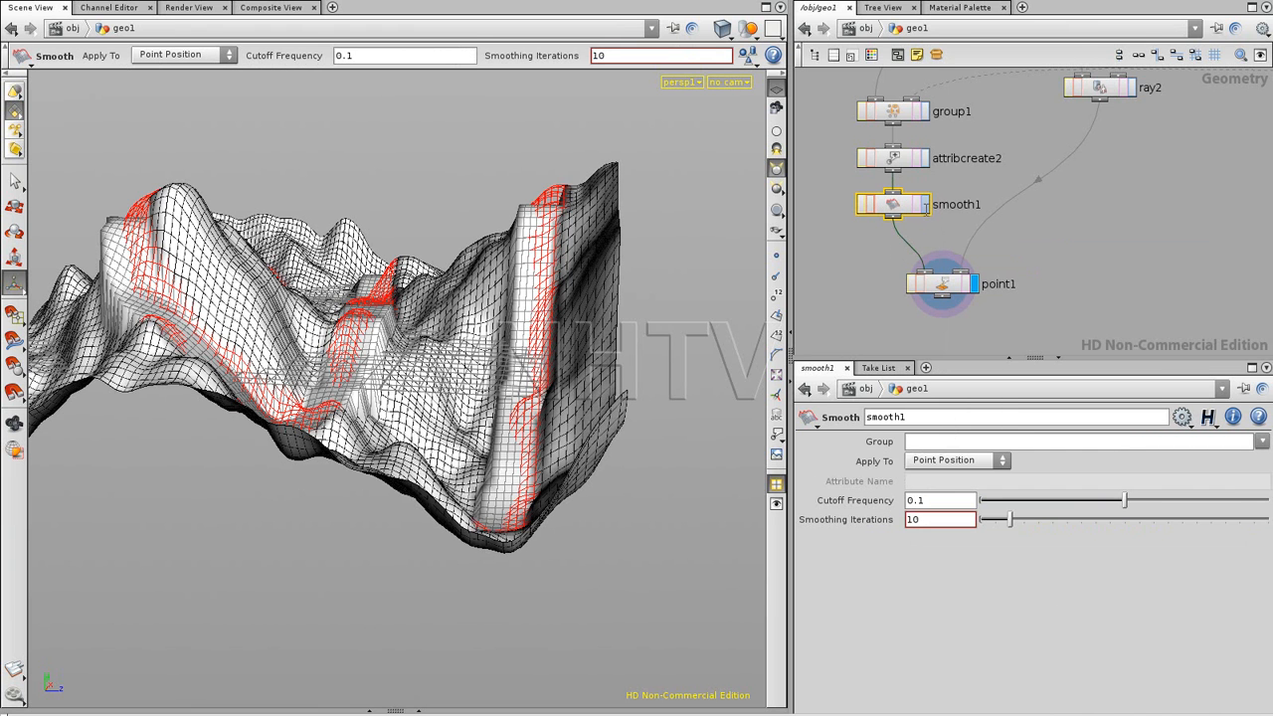
Set smooth1 to apply to Color instead of Point Position, and inspect the softened road edges with point1 displayed.
click(891, 204)
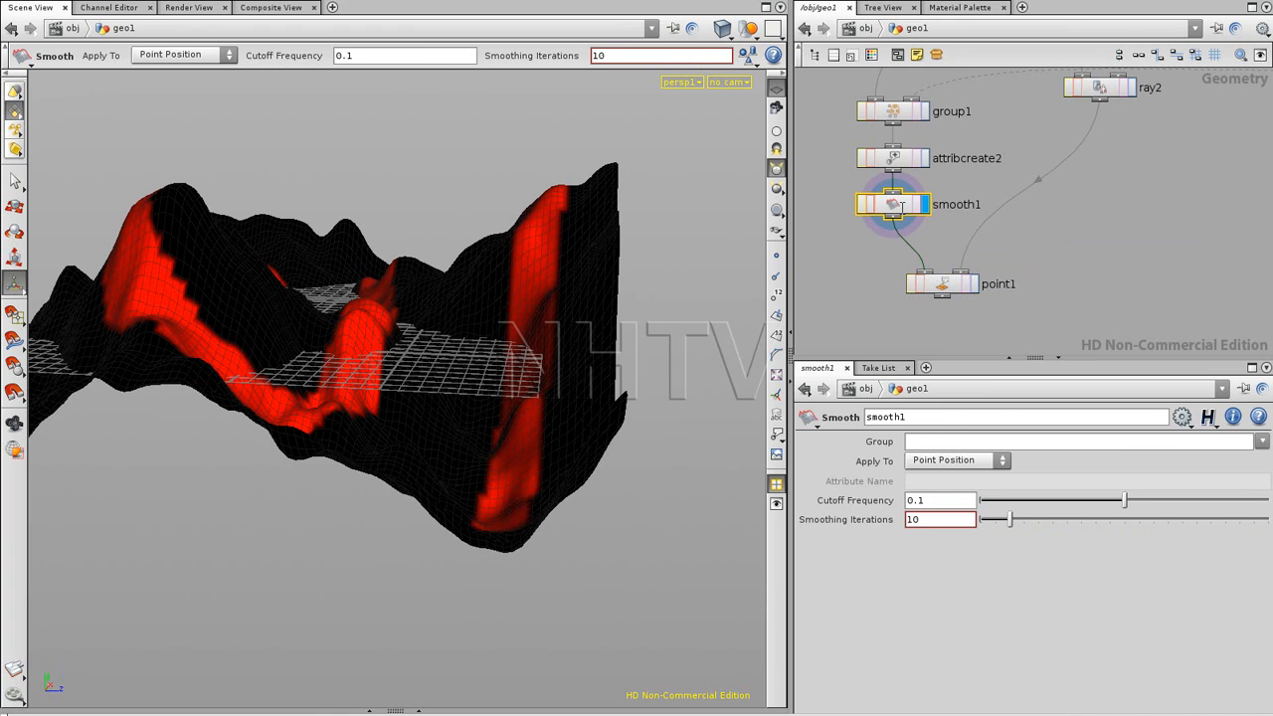
click(963, 461)
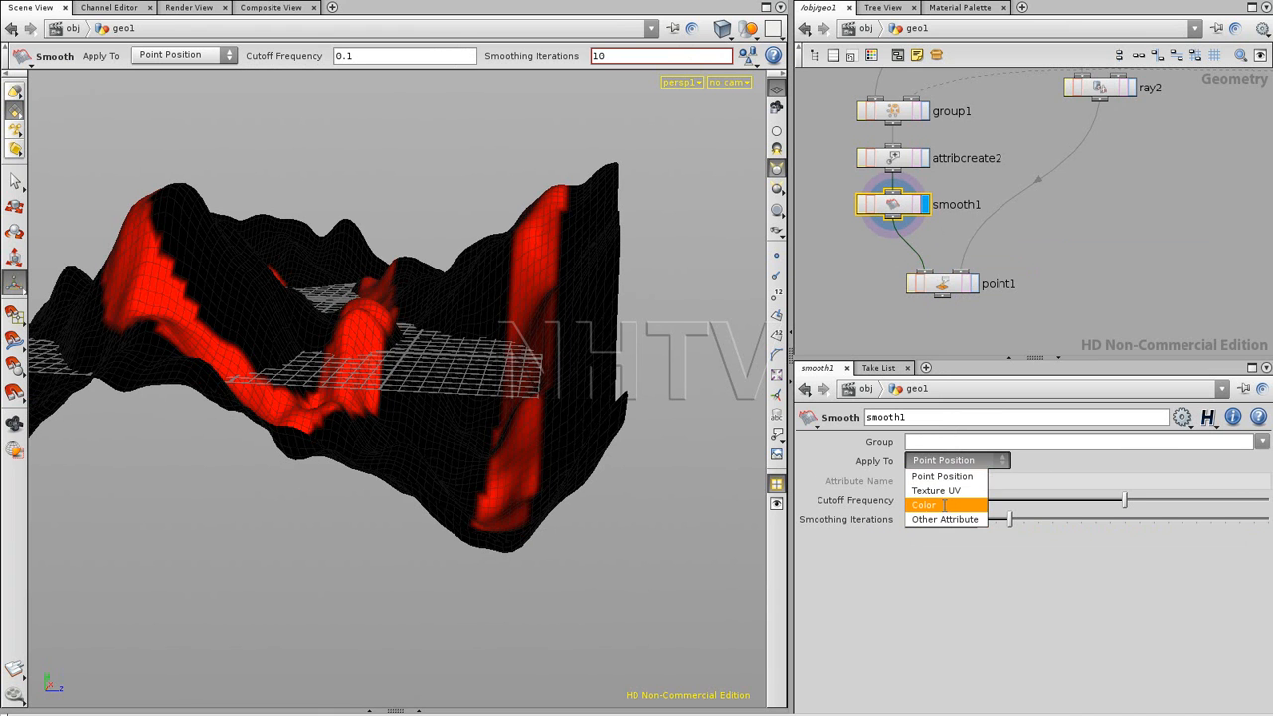
click(962, 502)
click(972, 284)
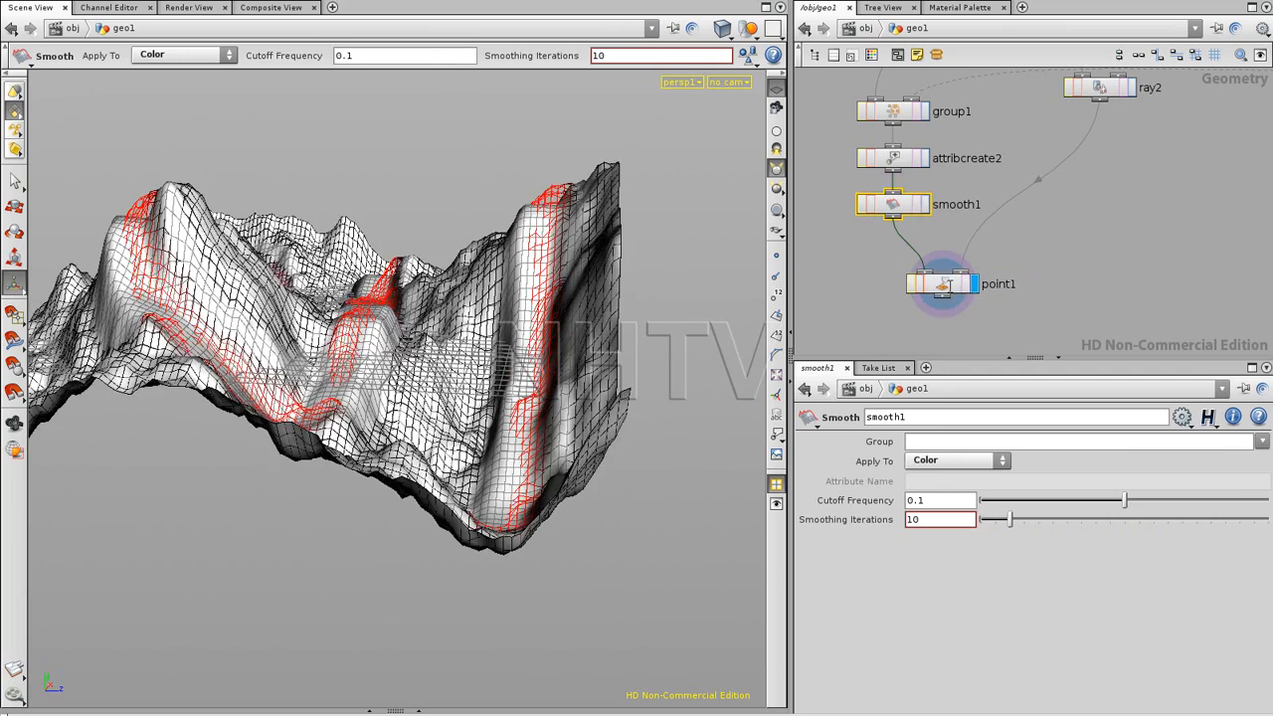
click(945, 286)
key(Escape)
drag(705, 331, 542, 294)
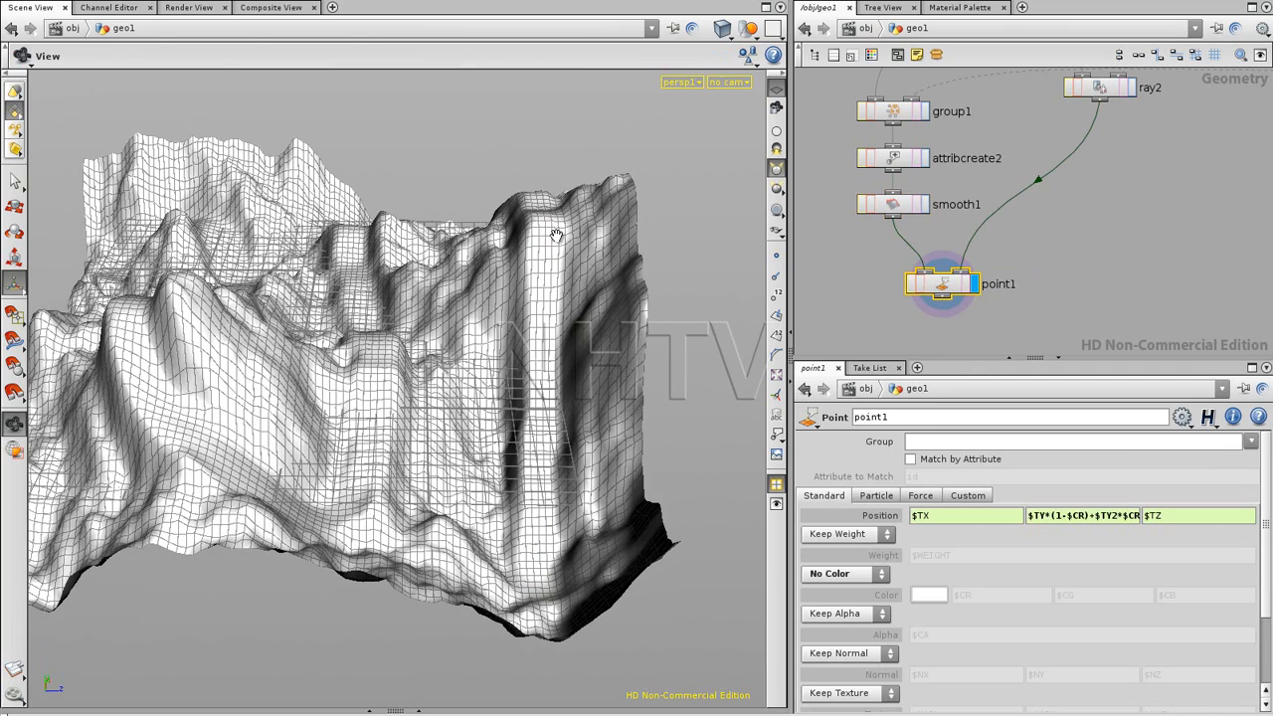
key(Return)
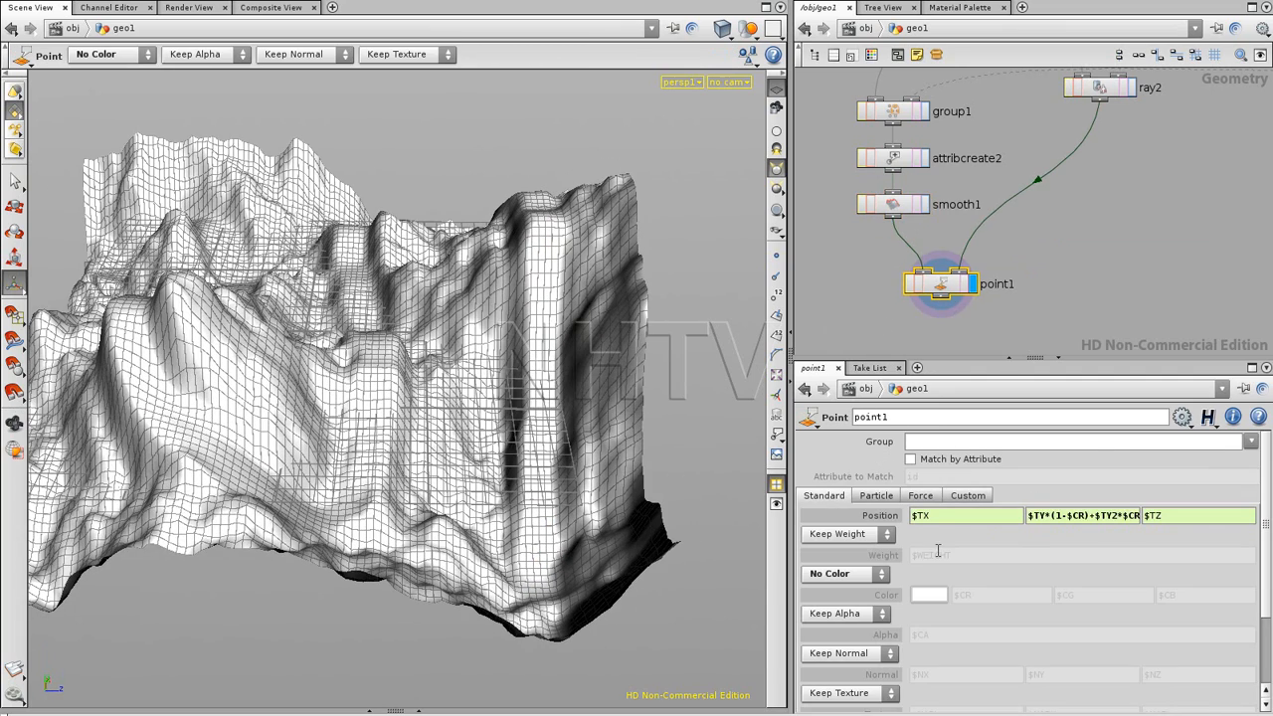
Set smooth1's Cutoff Frequency to 3 and Smoothing Iterations to 2, and inspect the blended terrain.
click(895, 204)
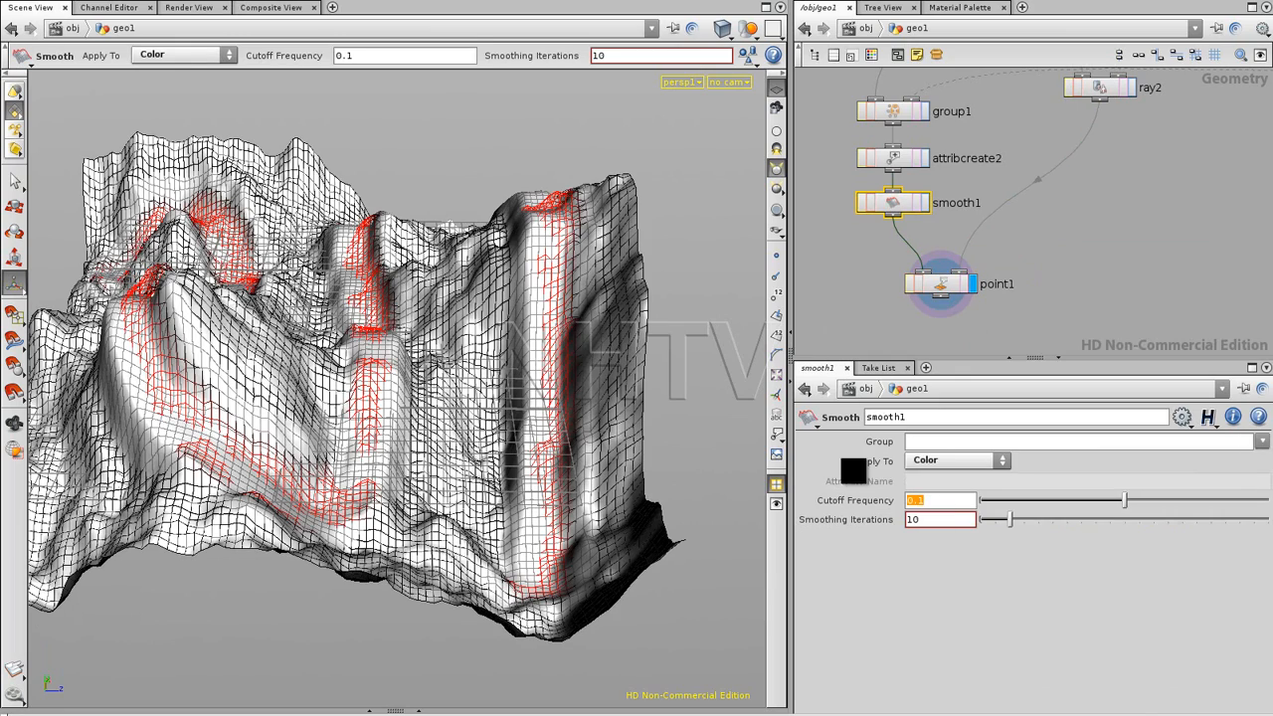
text(3)
key(Return)
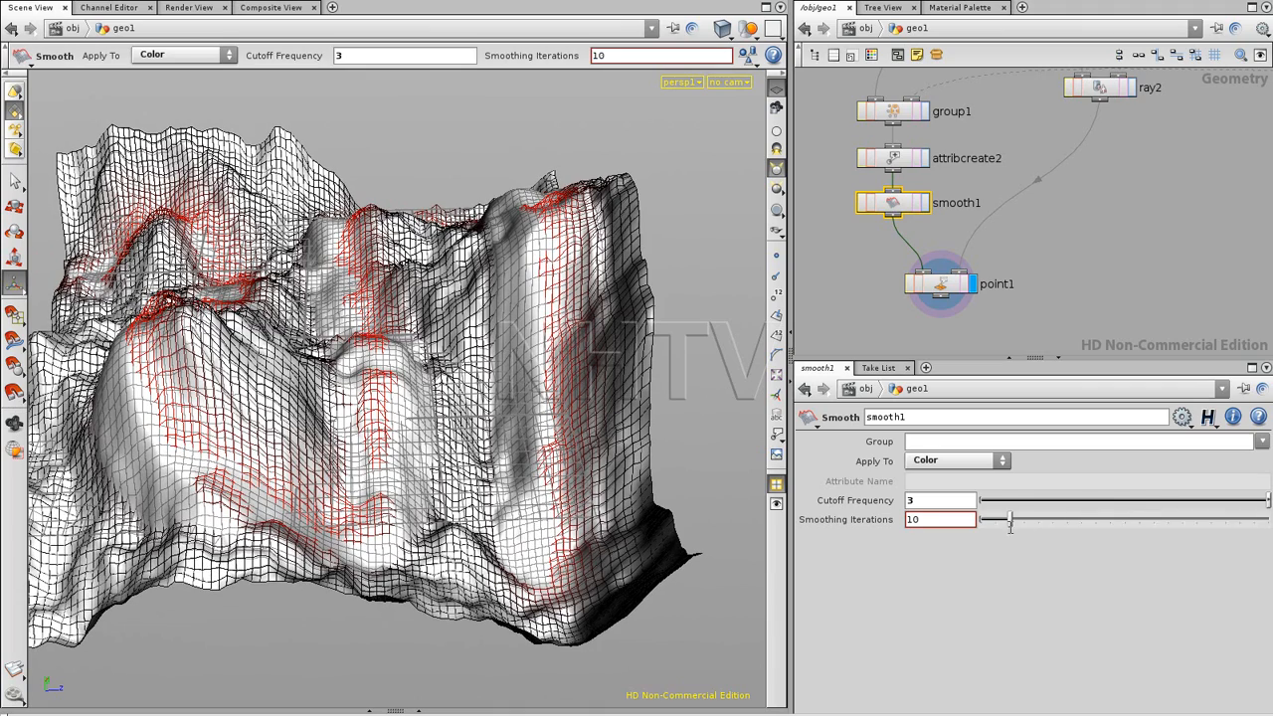
drag(1009, 527, 986, 520)
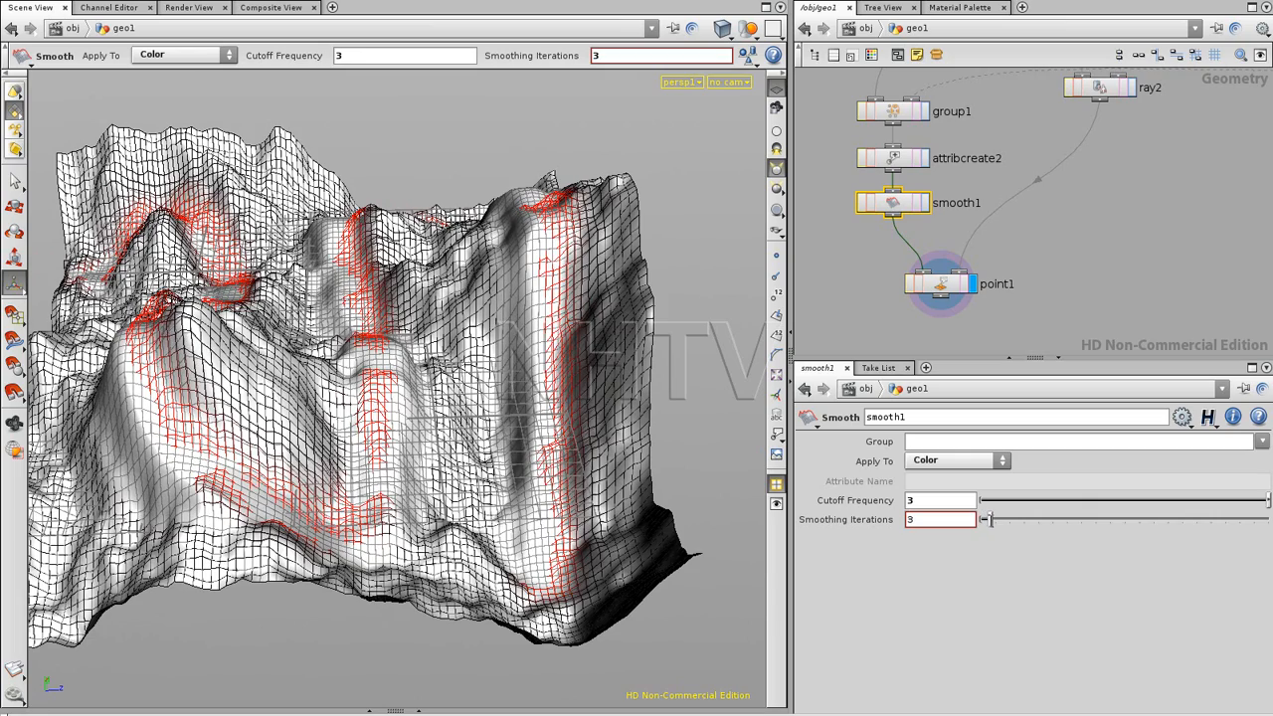
click(1108, 241)
drag(428, 249, 473, 358)
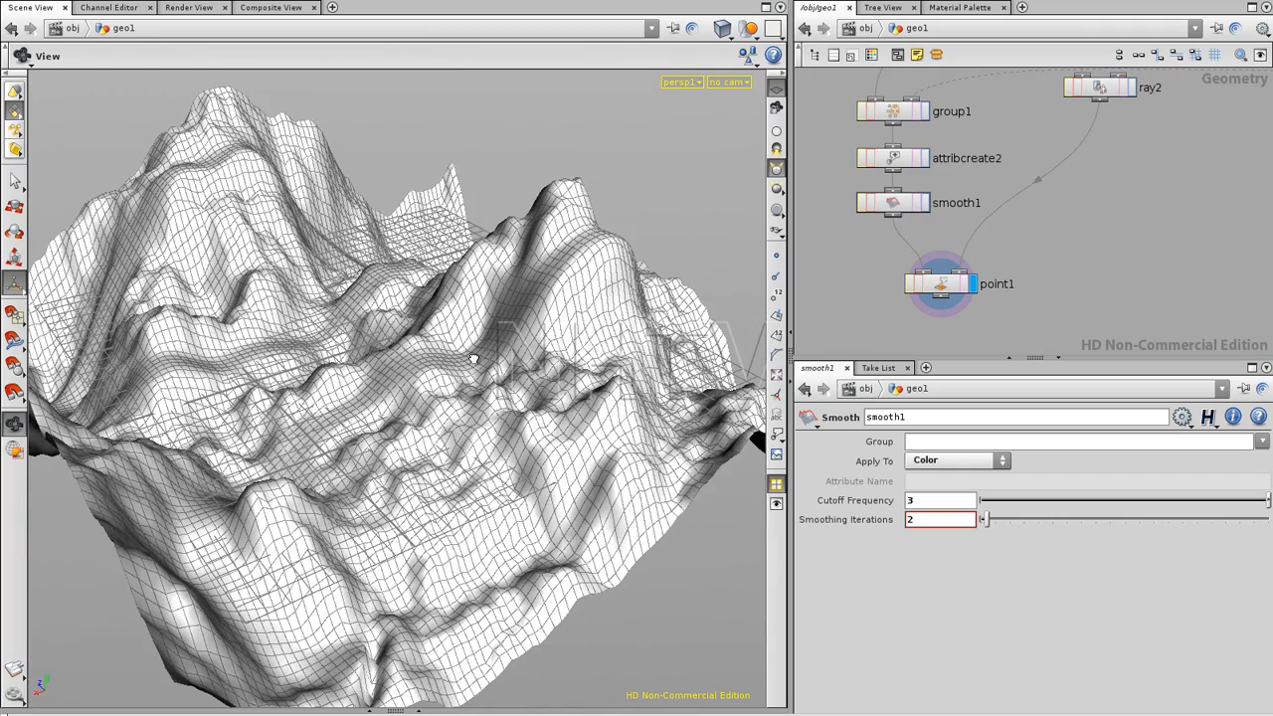
key(Return)
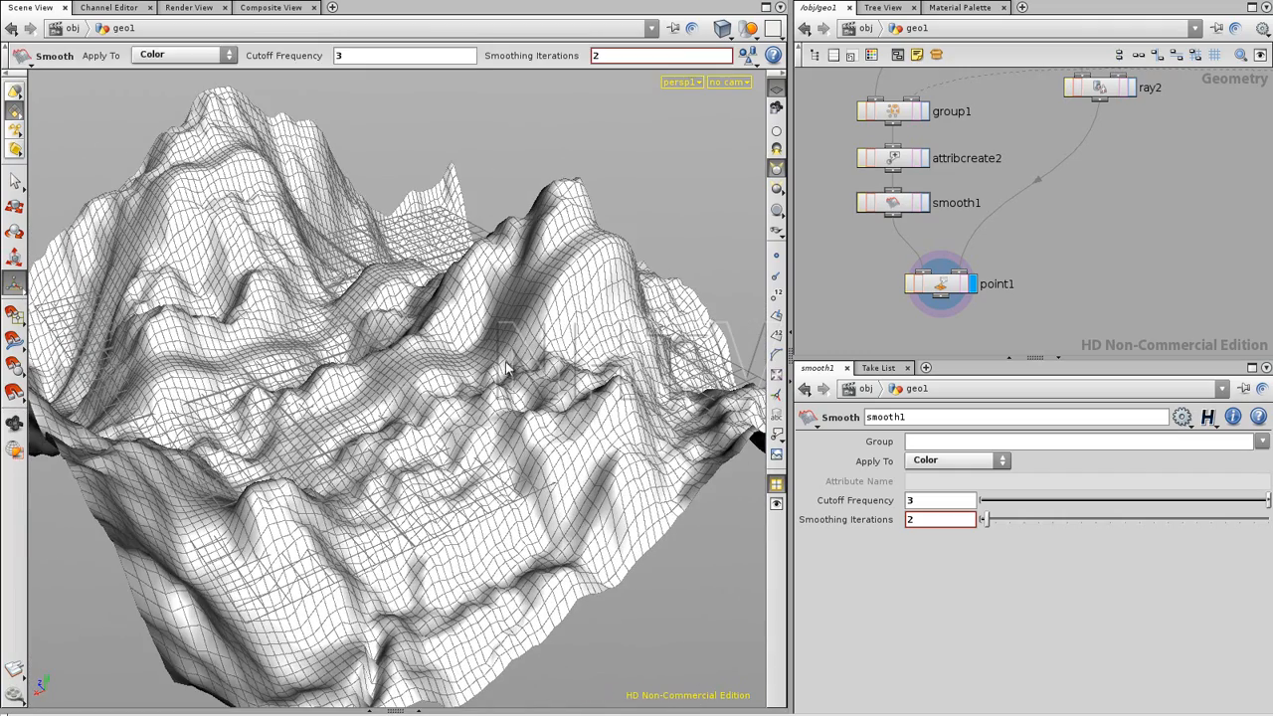